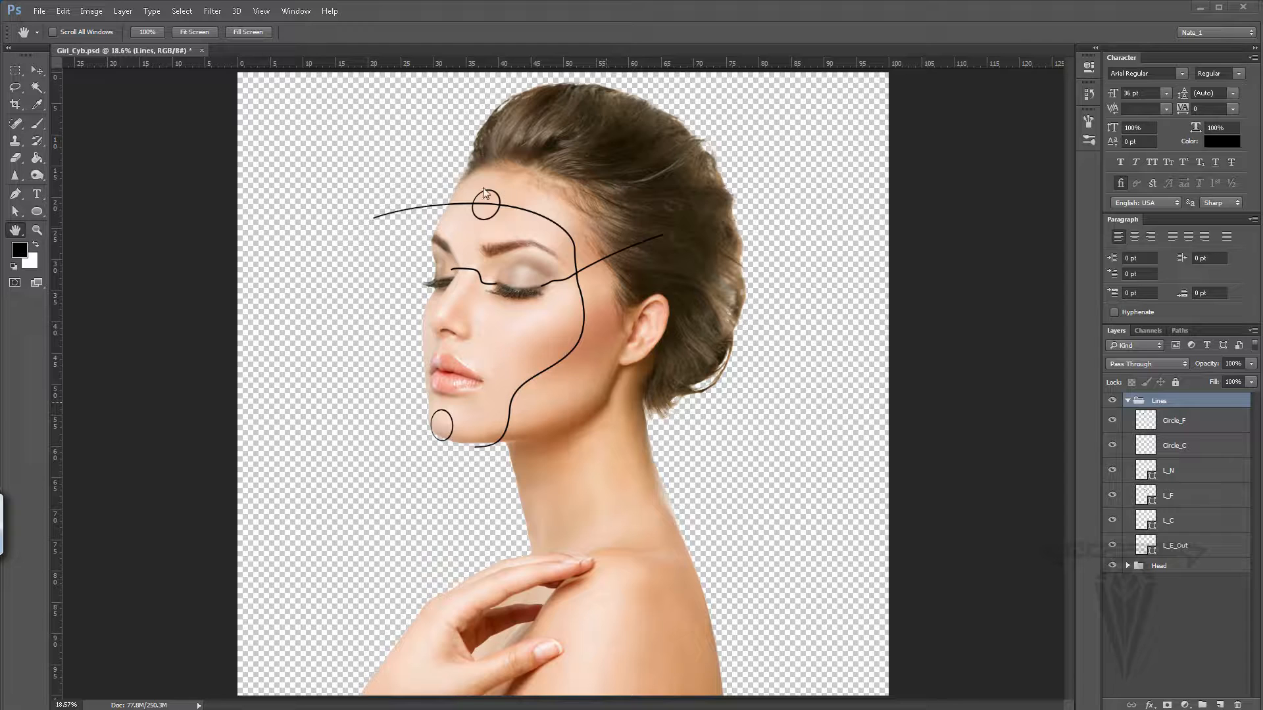
Step: Copy the Face layer's mask onto the Lines group
click(1127, 401)
click(1127, 416)
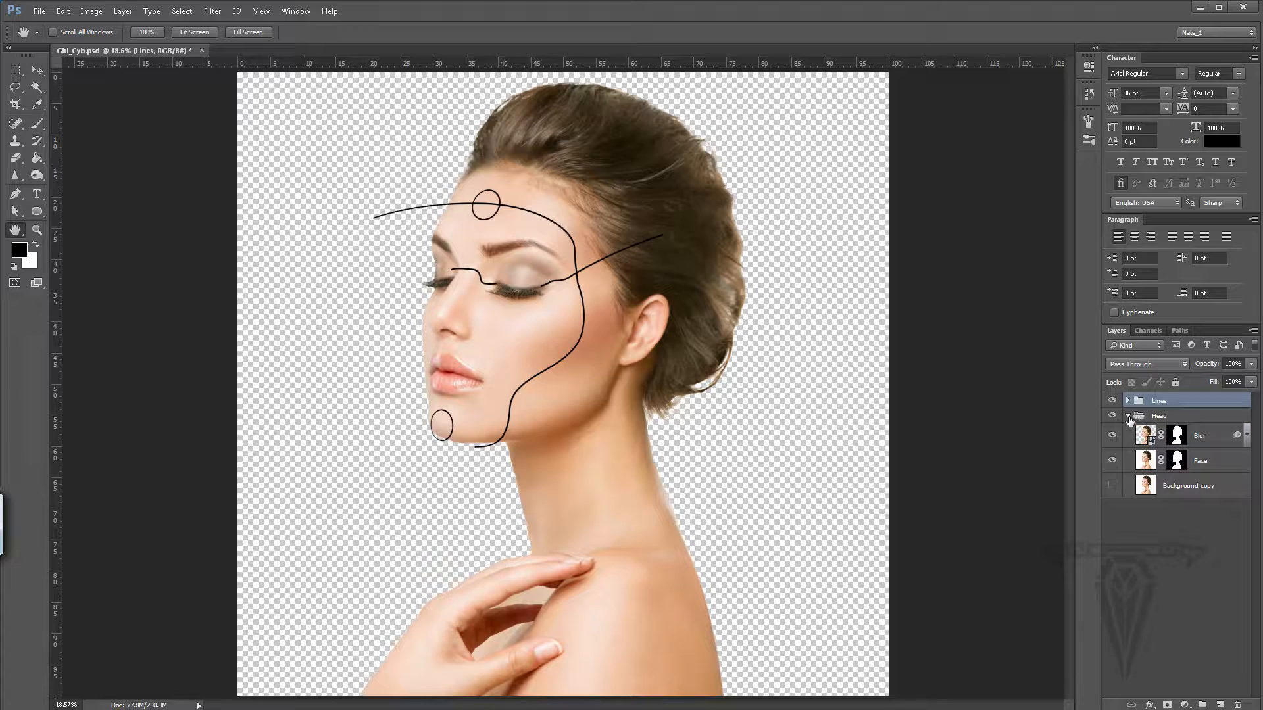
click(1177, 462)
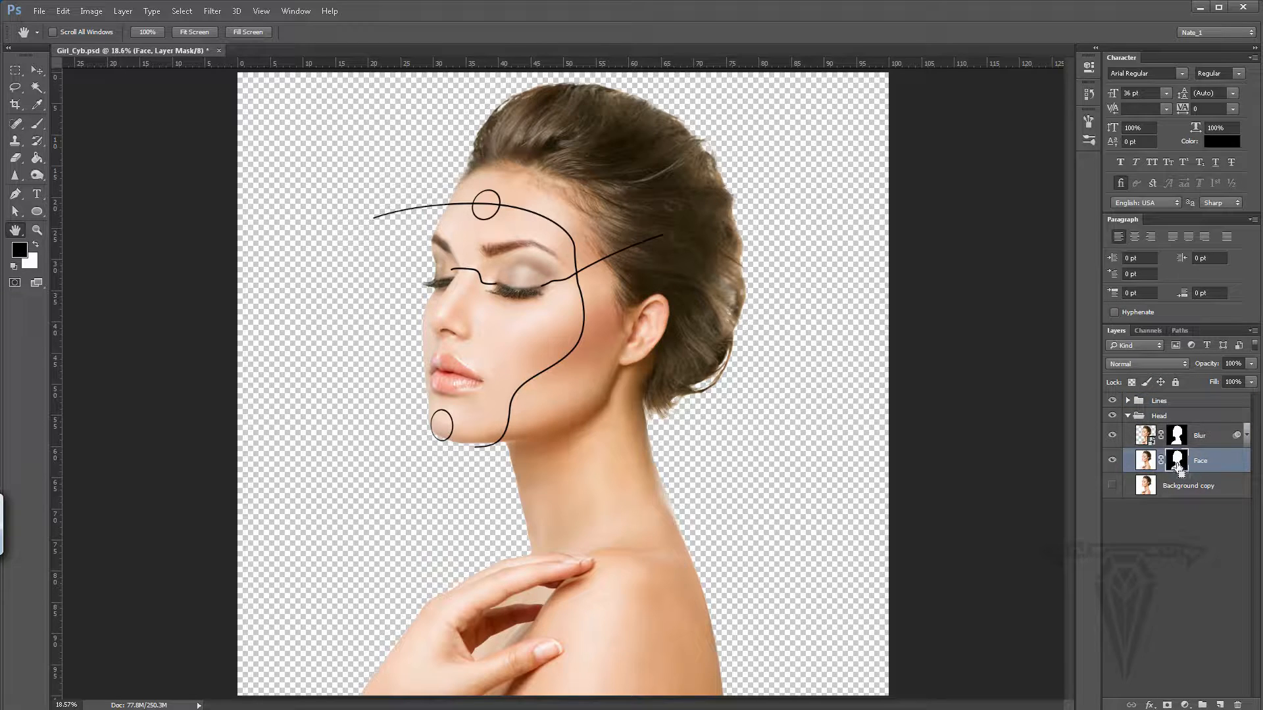
drag(1177, 464, 1166, 406)
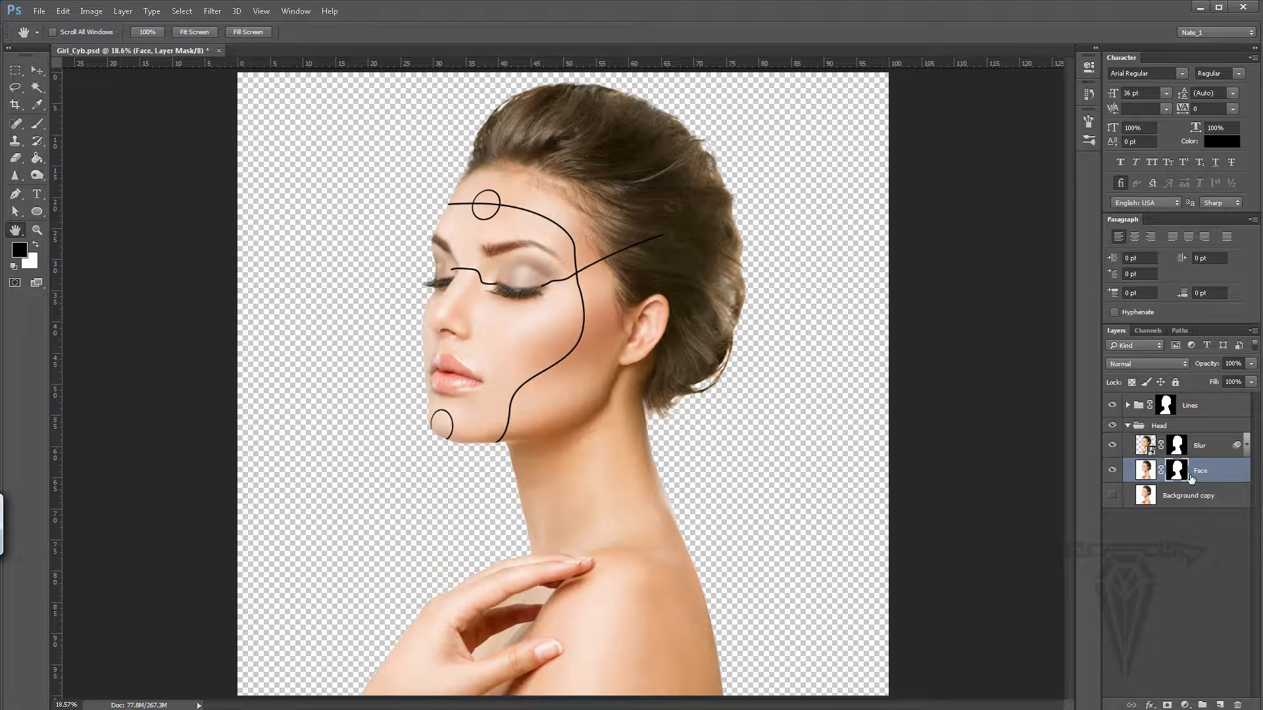
Step: Copy the Face layer's mask onto the Head group and collapse the group
drag(1173, 479, 1180, 468)
drag(1181, 477, 1161, 433)
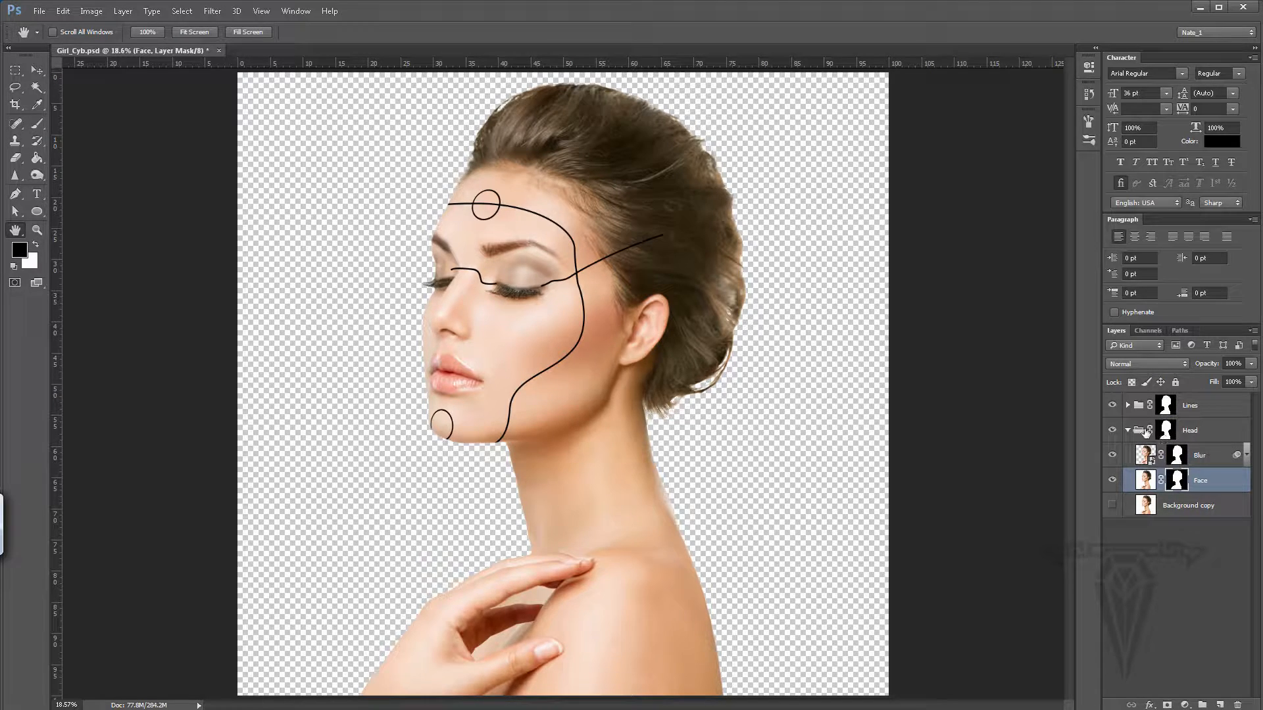
click(1127, 430)
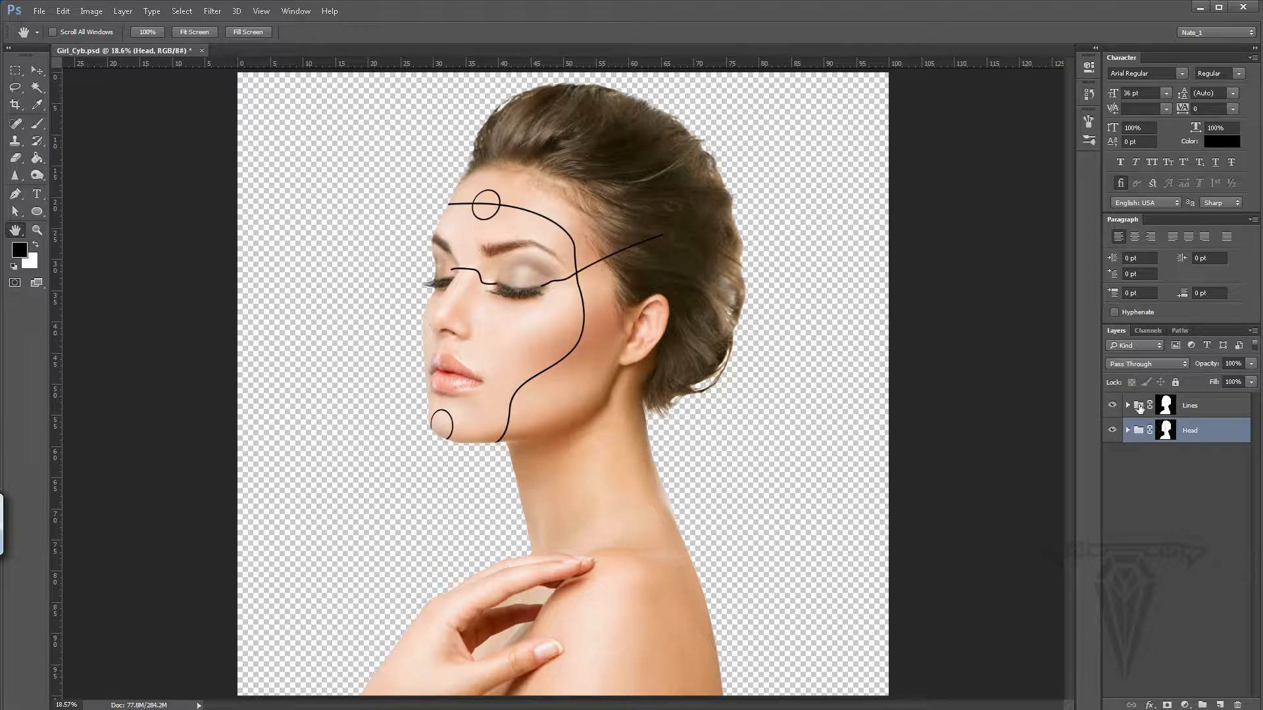
Step: Paint black on the Lines group's mask with a hard 30 px brush to trim the line's end at the nose bridge
click(36, 230)
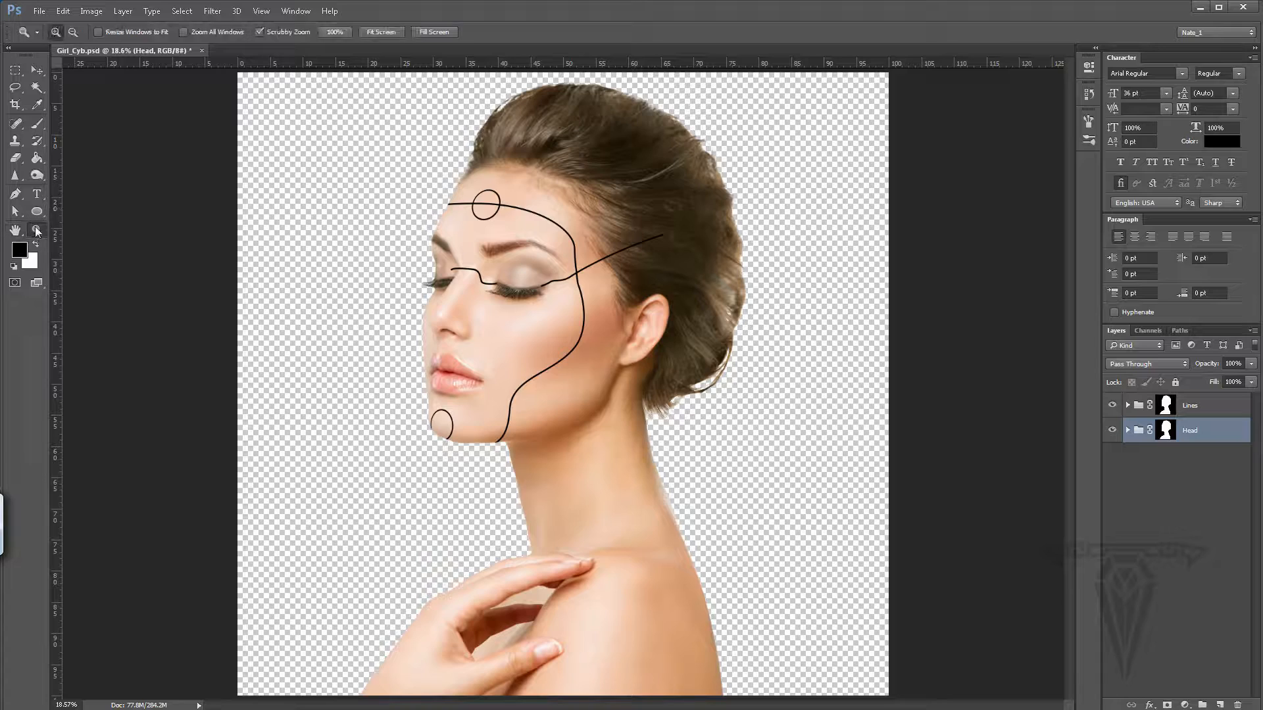
click(515, 270)
click(514, 271)
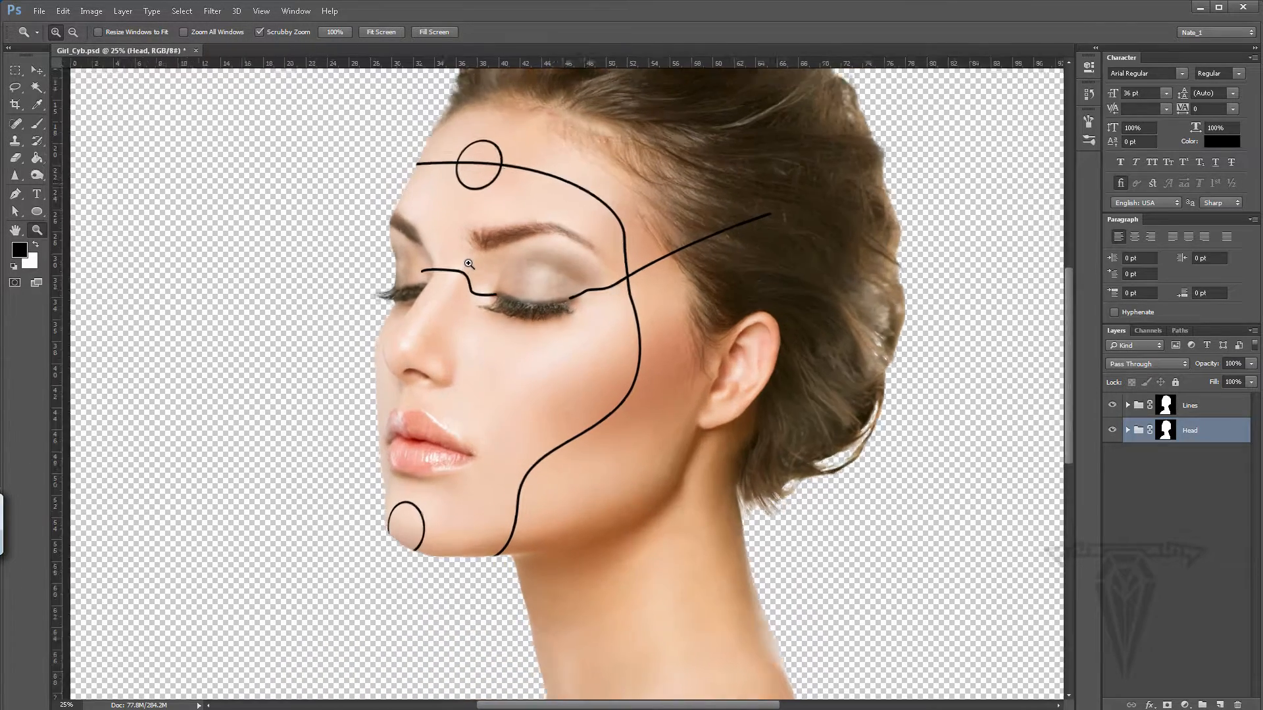
click(555, 272)
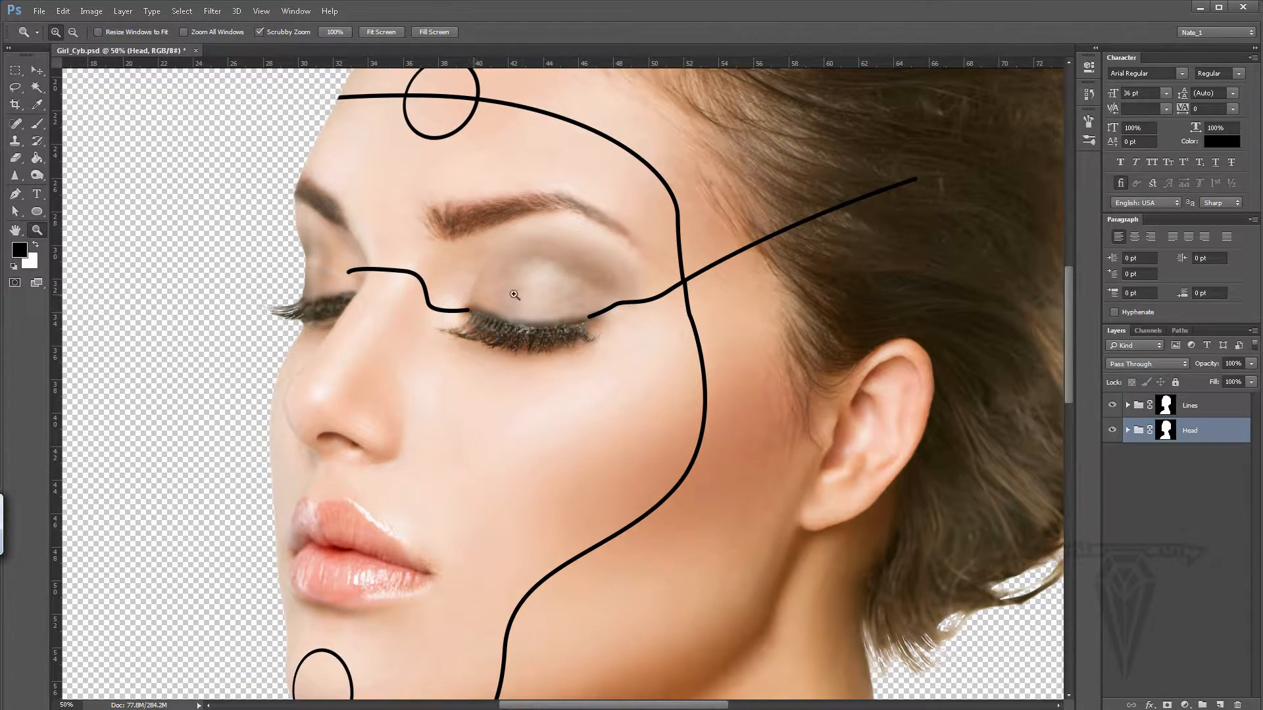
click(1167, 407)
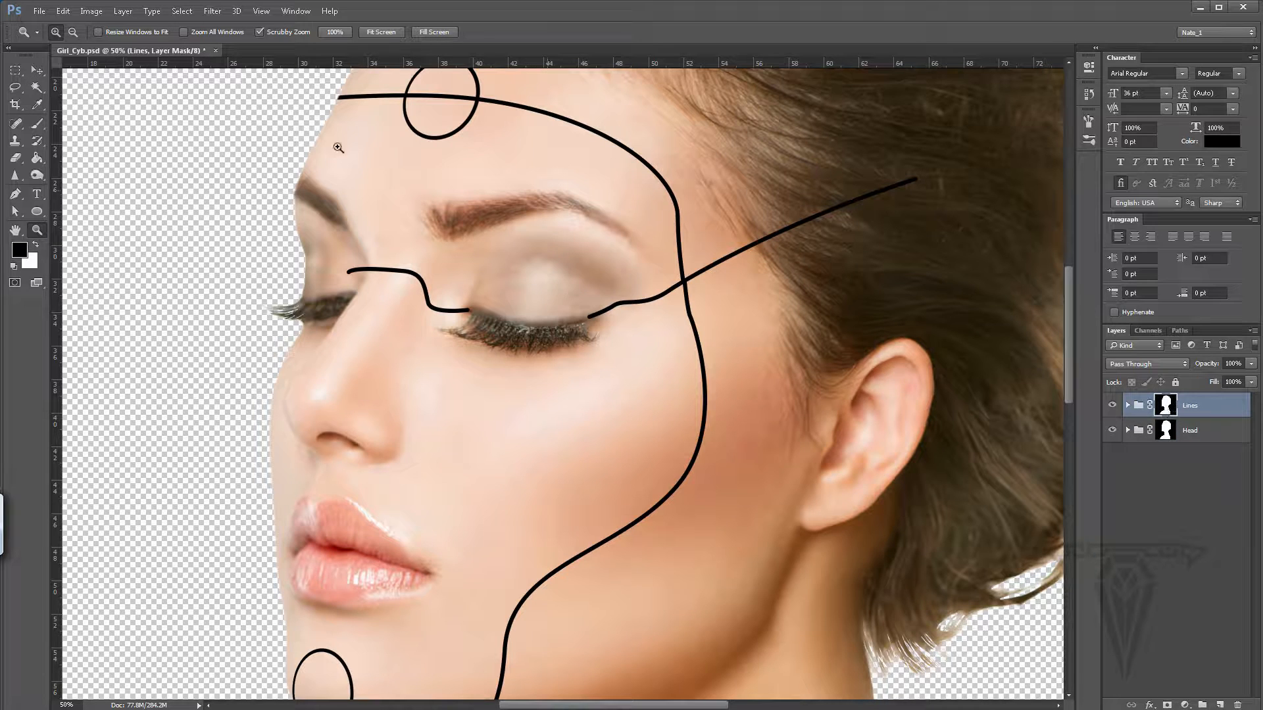
click(37, 123)
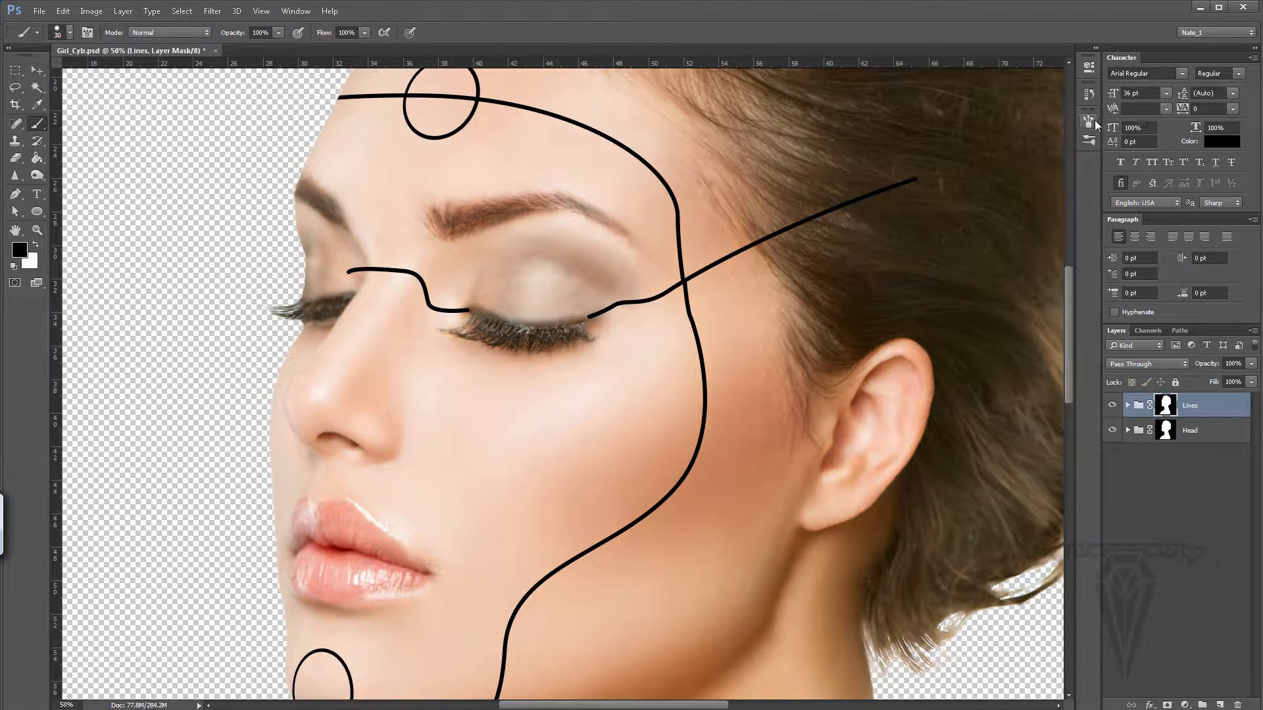
click(1088, 121)
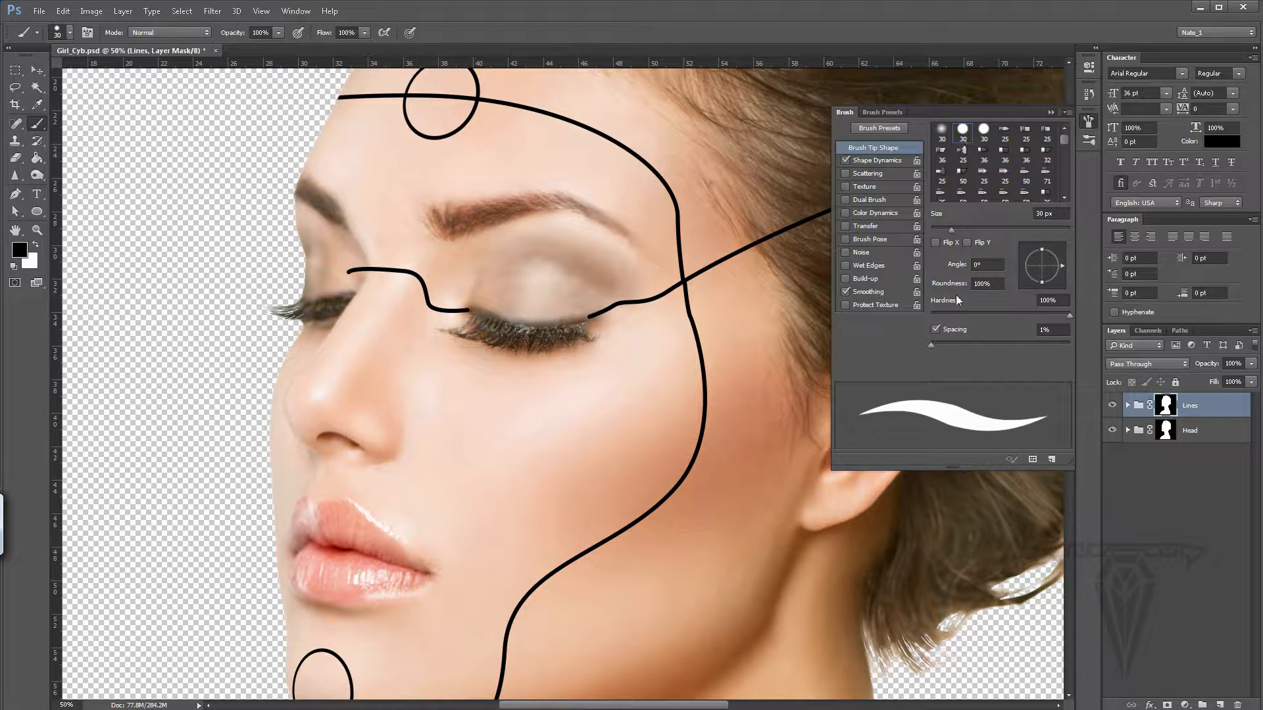
click(1050, 112)
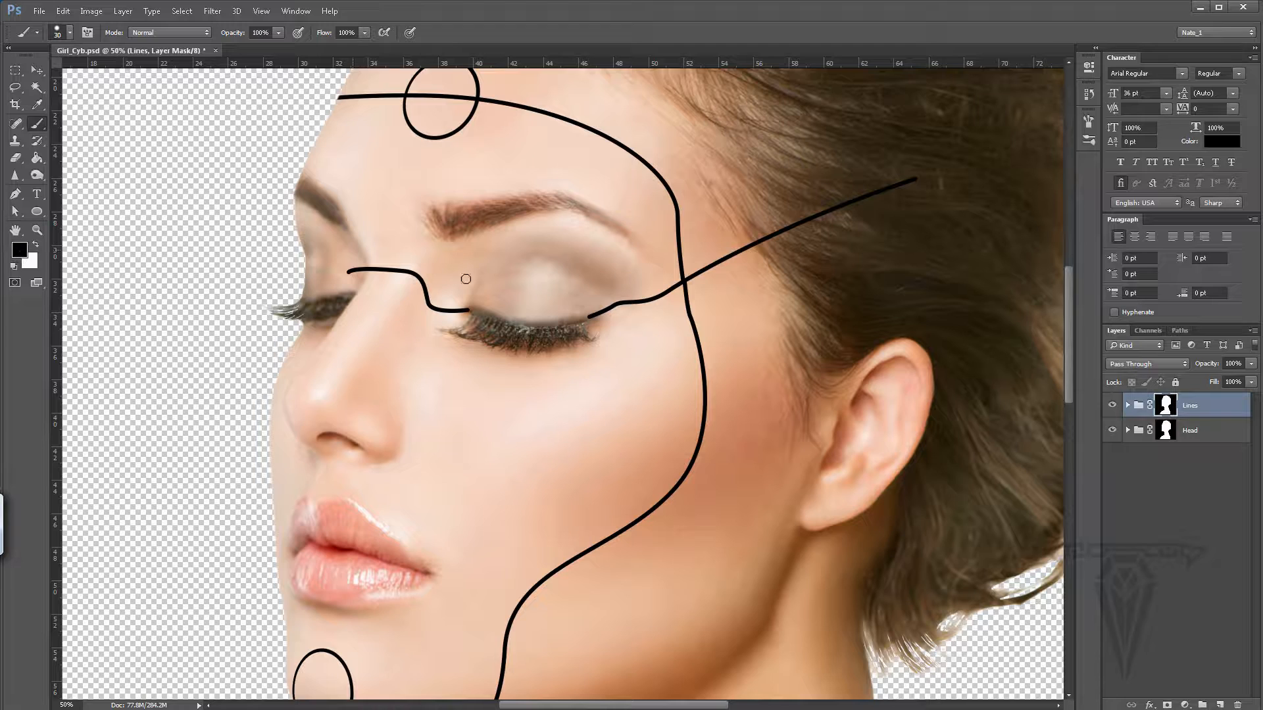
drag(355, 263, 360, 275)
click(364, 268)
double_click(1223, 409)
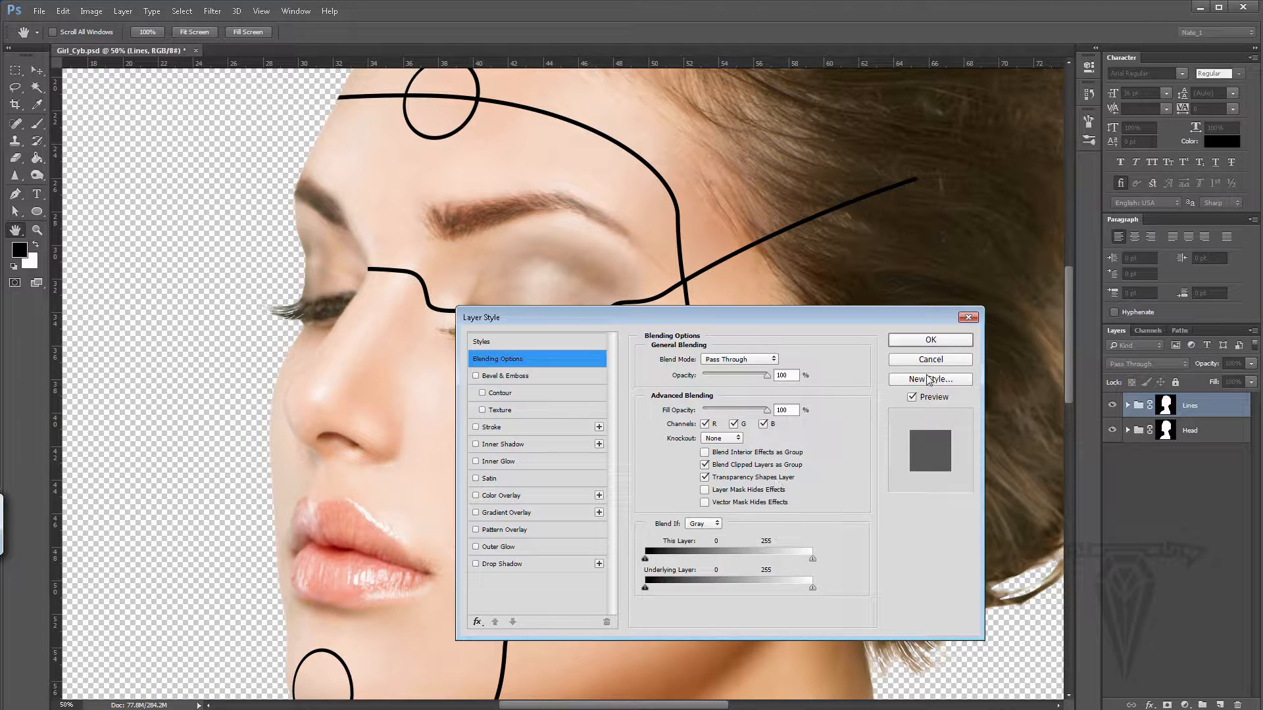
click(946, 356)
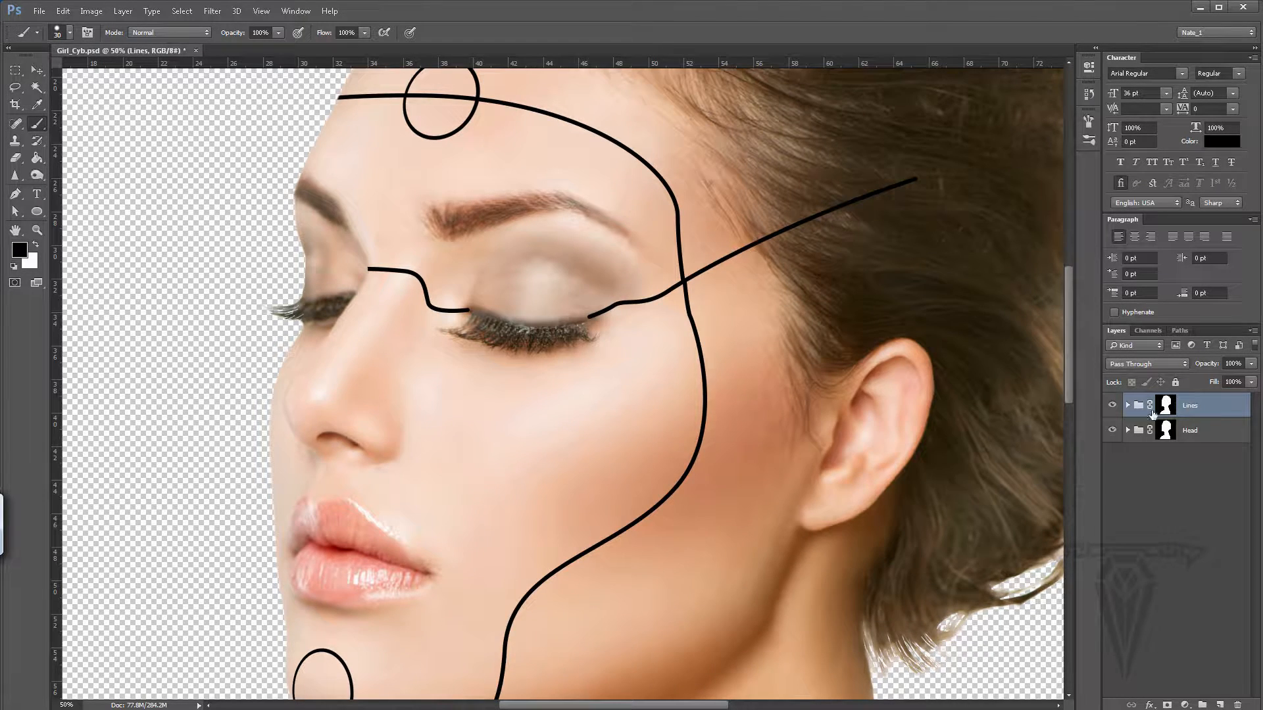
click(1256, 332)
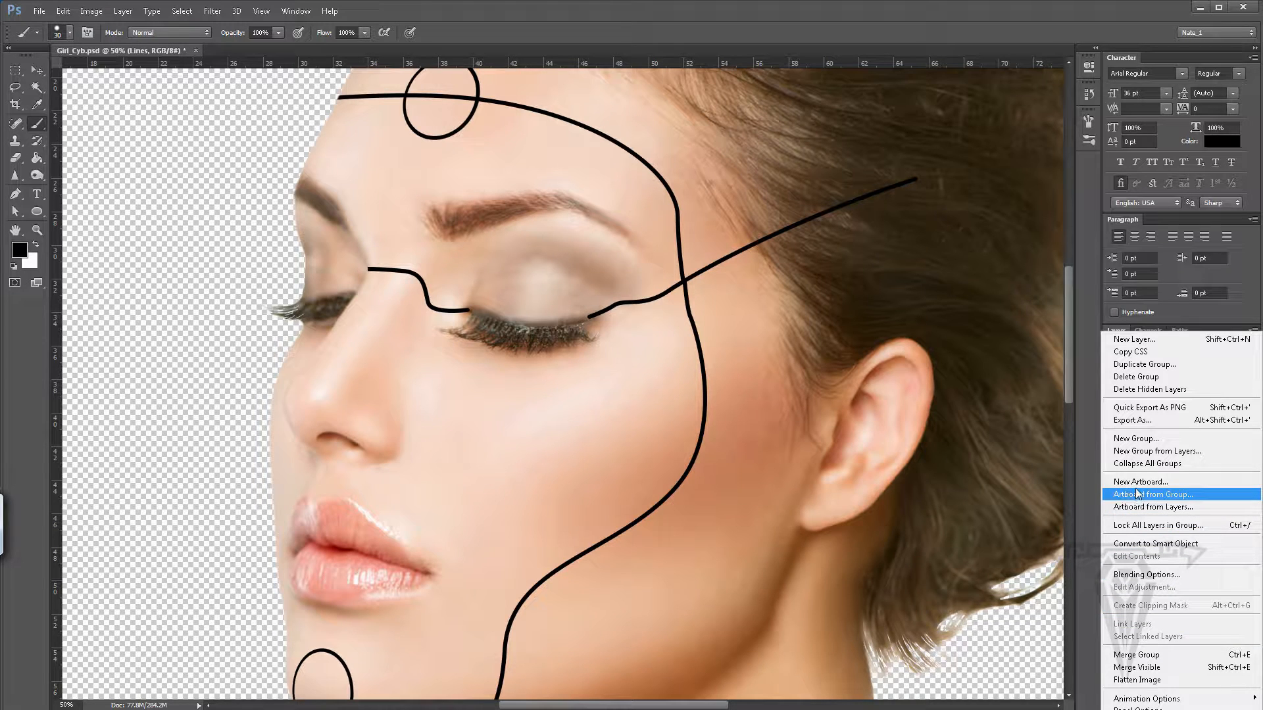
click(1089, 479)
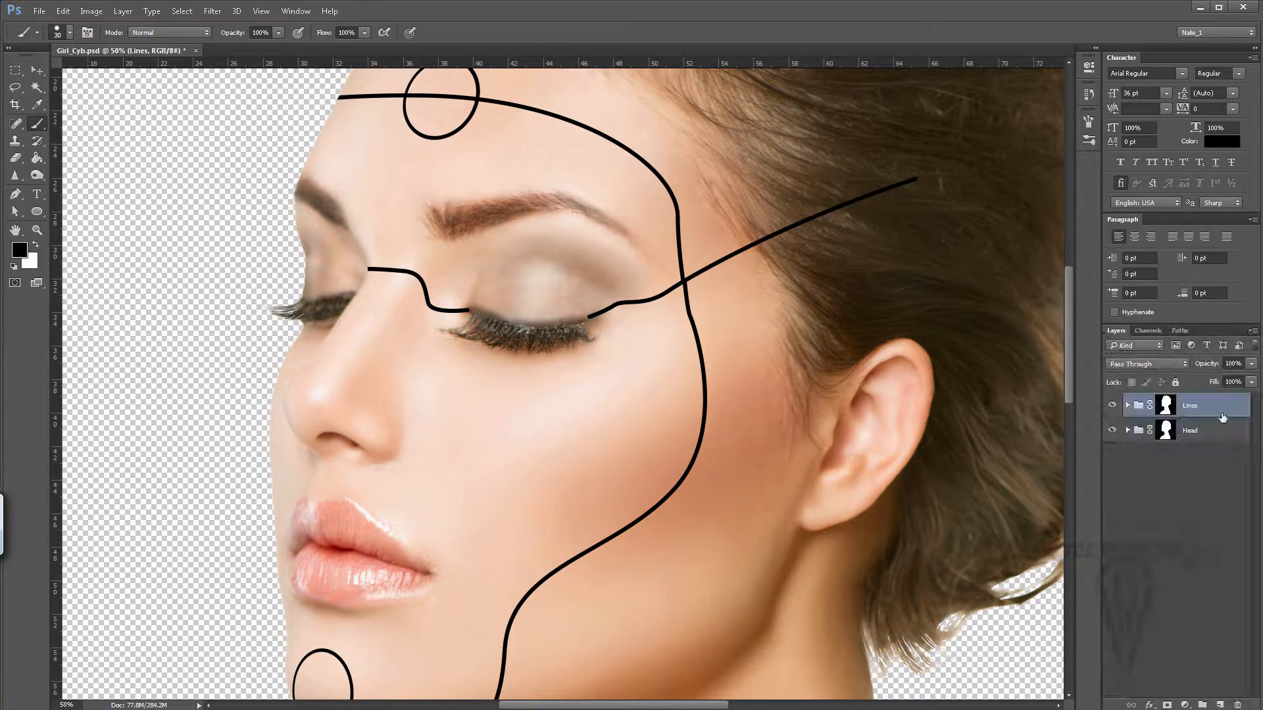
right_click(1213, 405)
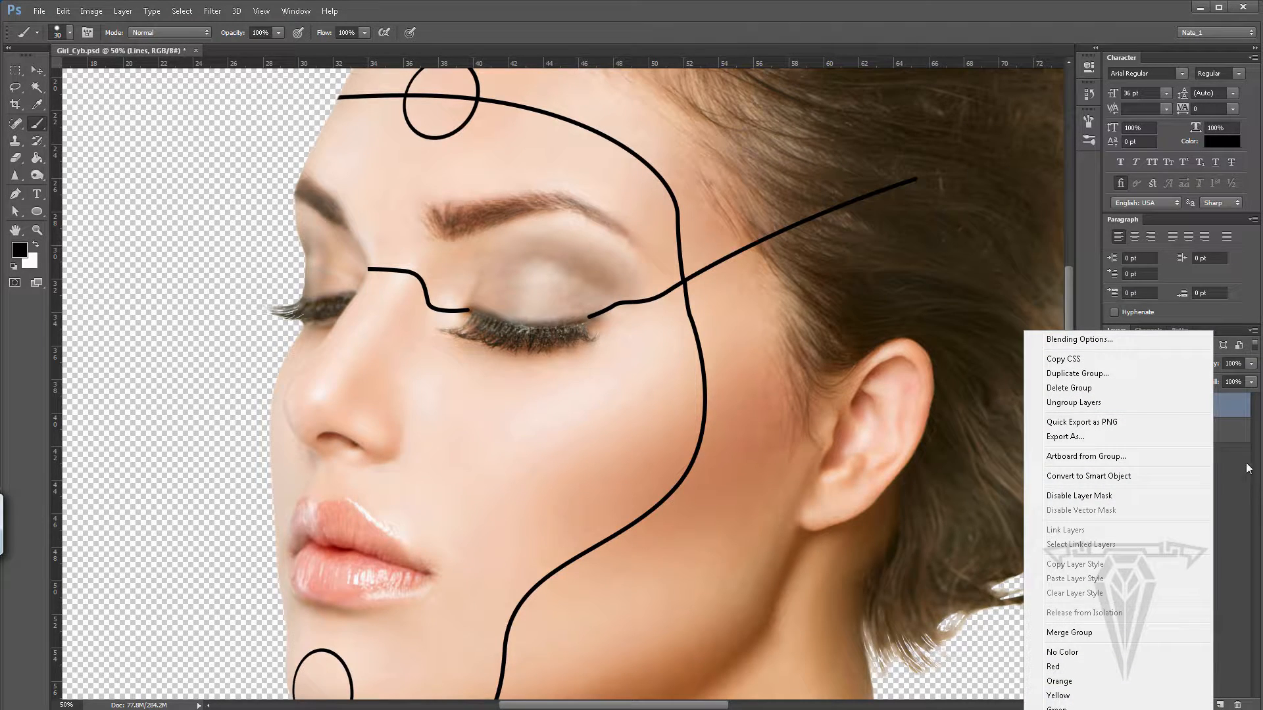
click(1225, 418)
Step: Preview the Bevel & Emboss effect on the Lines group by toggling it on and off, and discard the layer style changes
double_click(1224, 408)
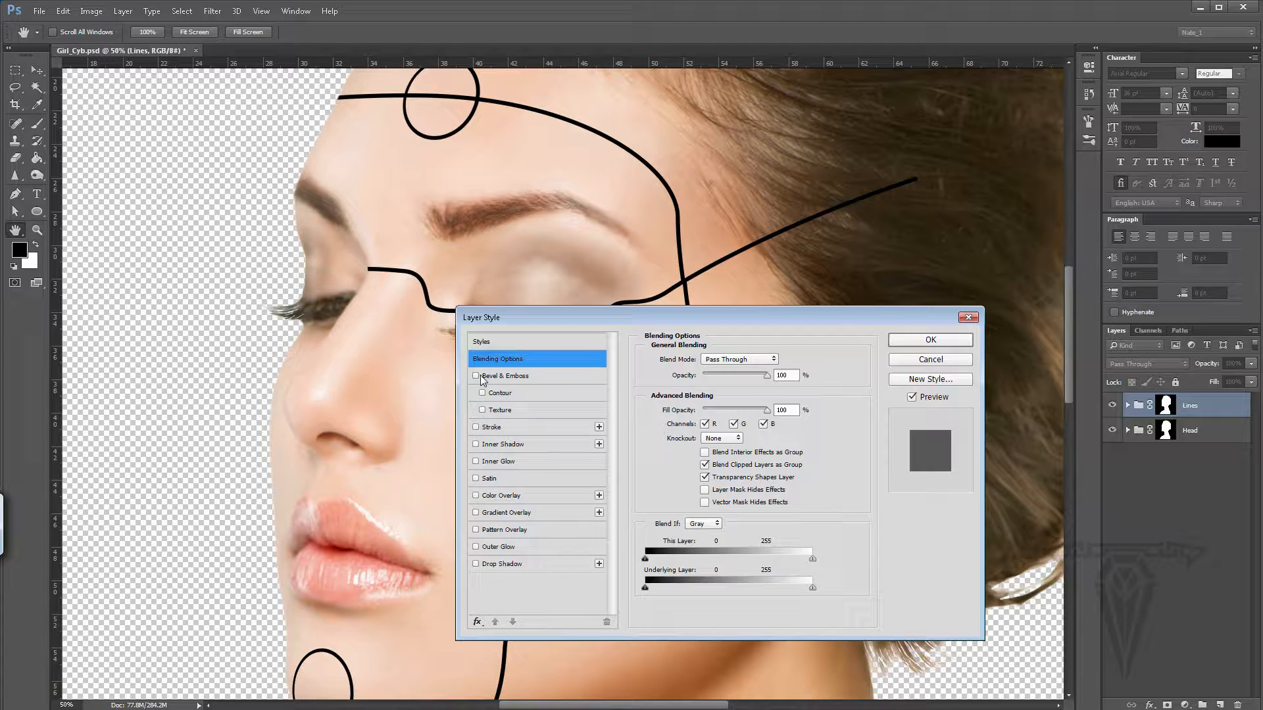
click(546, 376)
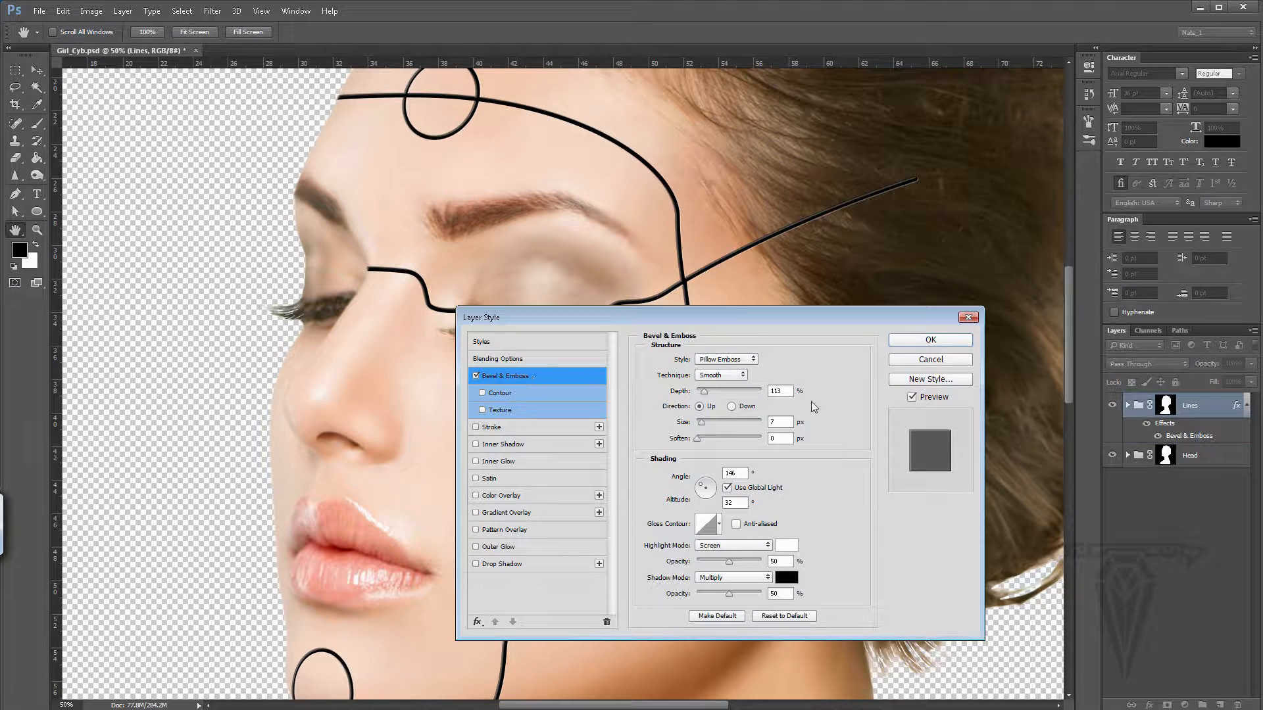
click(520, 358)
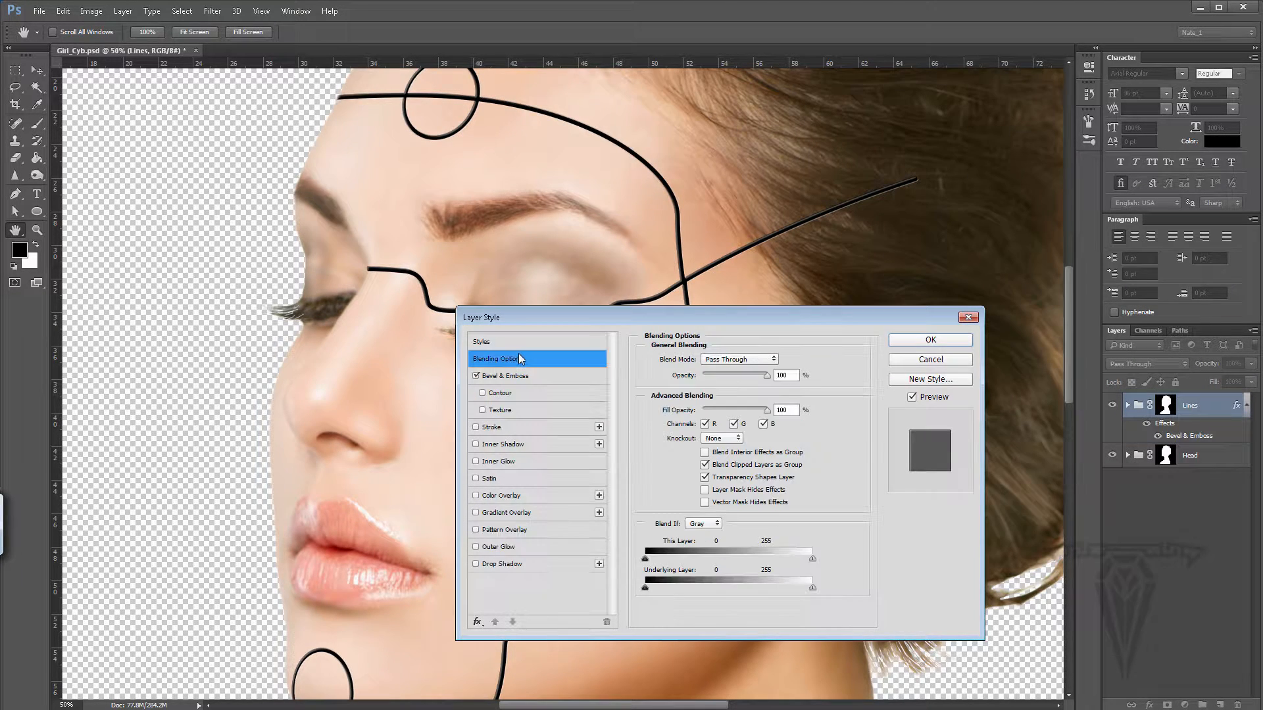
click(475, 375)
click(476, 375)
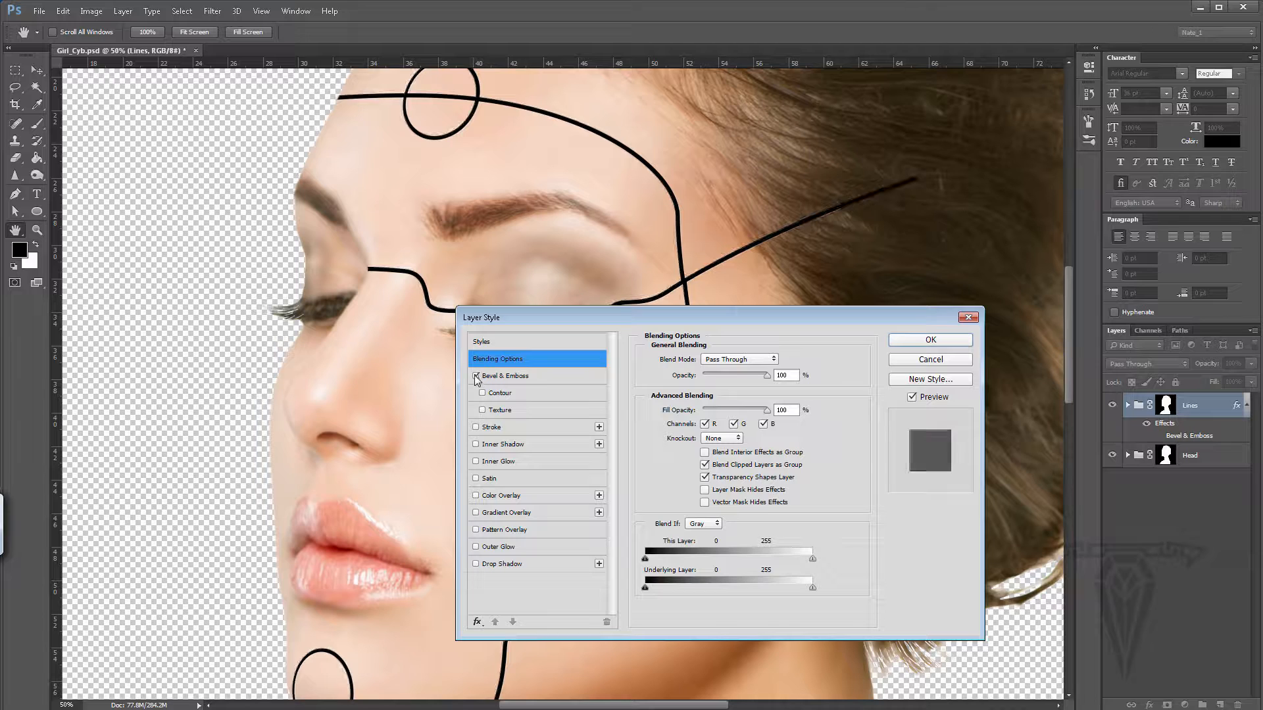
click(476, 375)
click(476, 376)
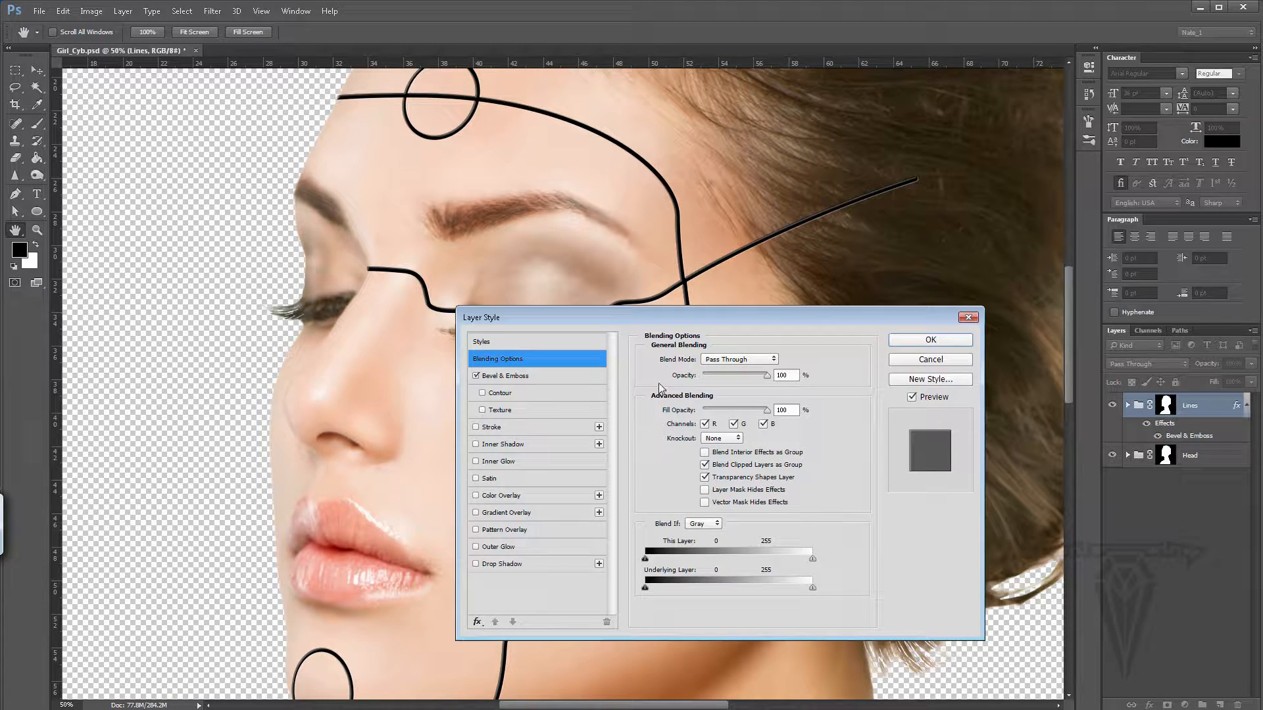
click(930, 359)
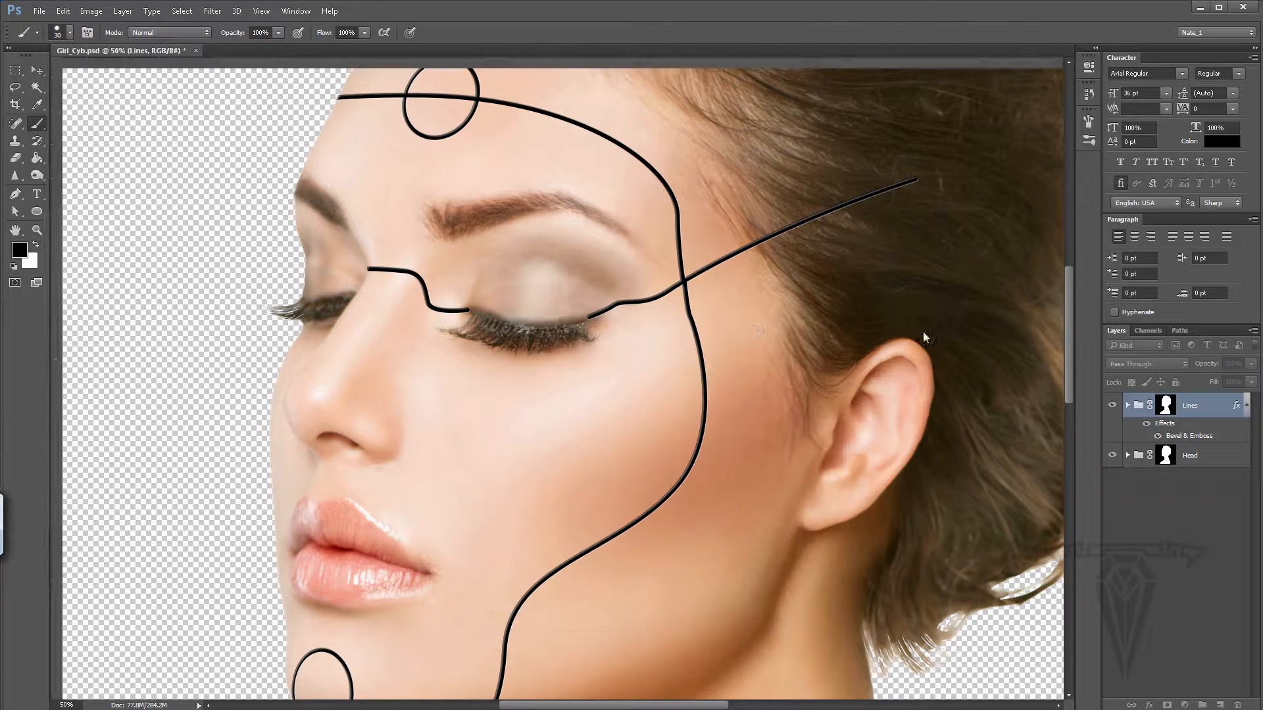
Step: Add a Bevel & Emboss effect to the Lines group while viewing the closed eye at 100%
key(b)
click(37, 235)
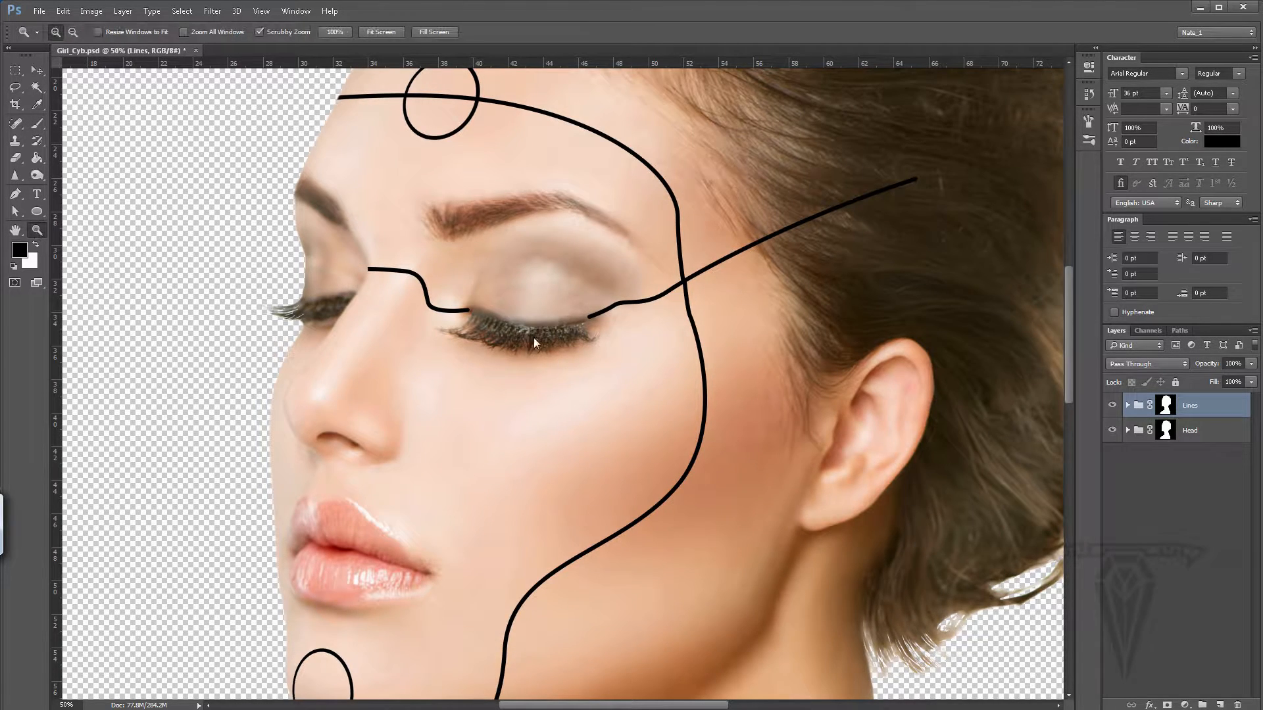
alt+click(544, 355)
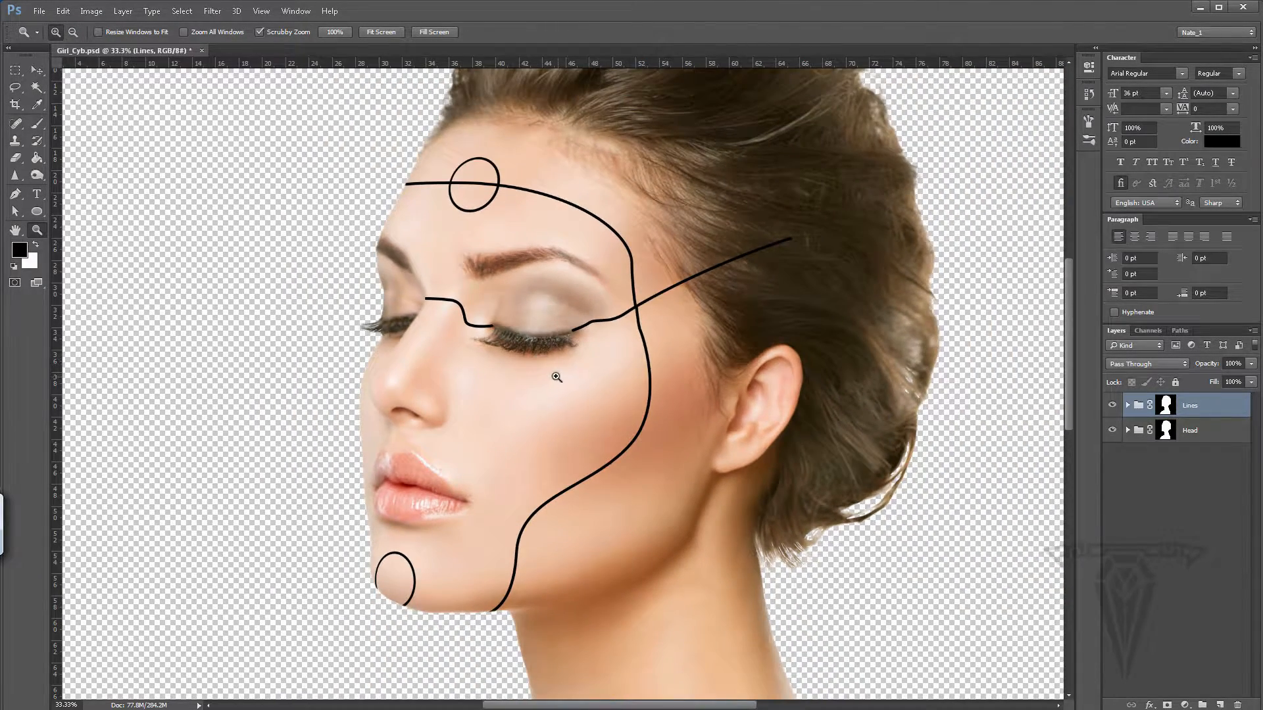
alt+click(554, 441)
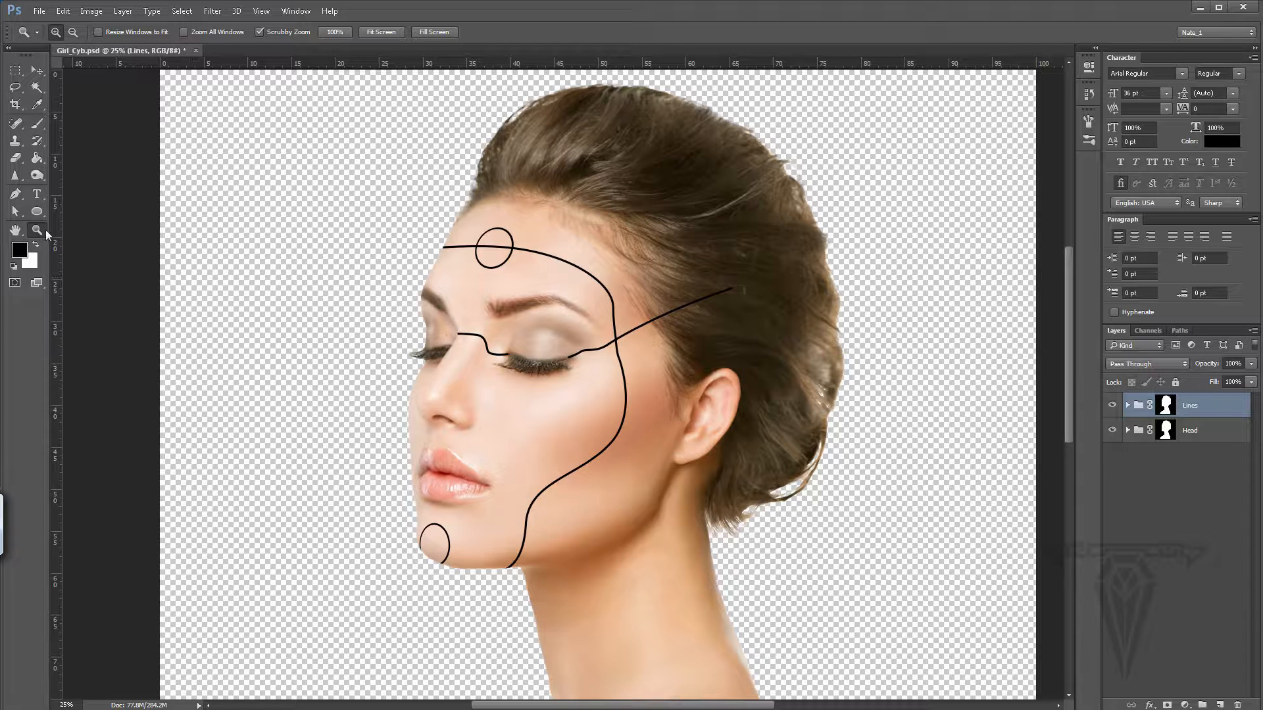
click(576, 347)
click(576, 349)
click(578, 356)
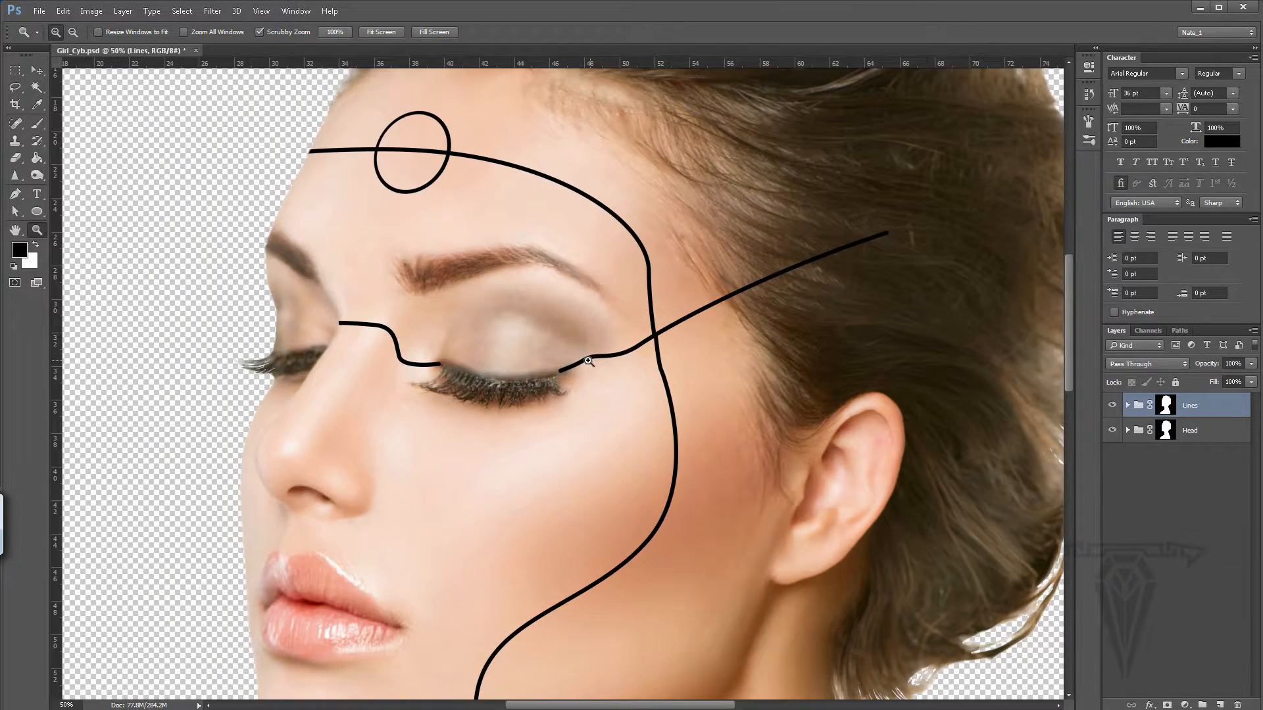
click(579, 363)
click(579, 374)
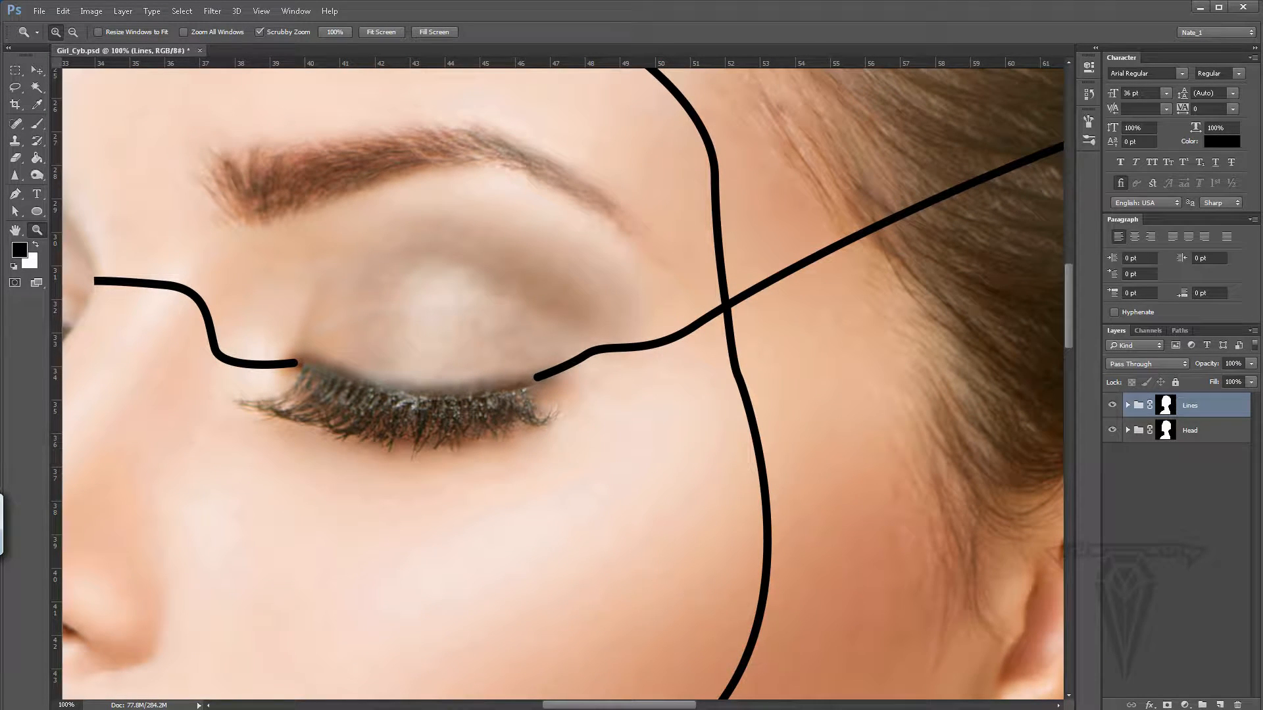
double_click(1215, 408)
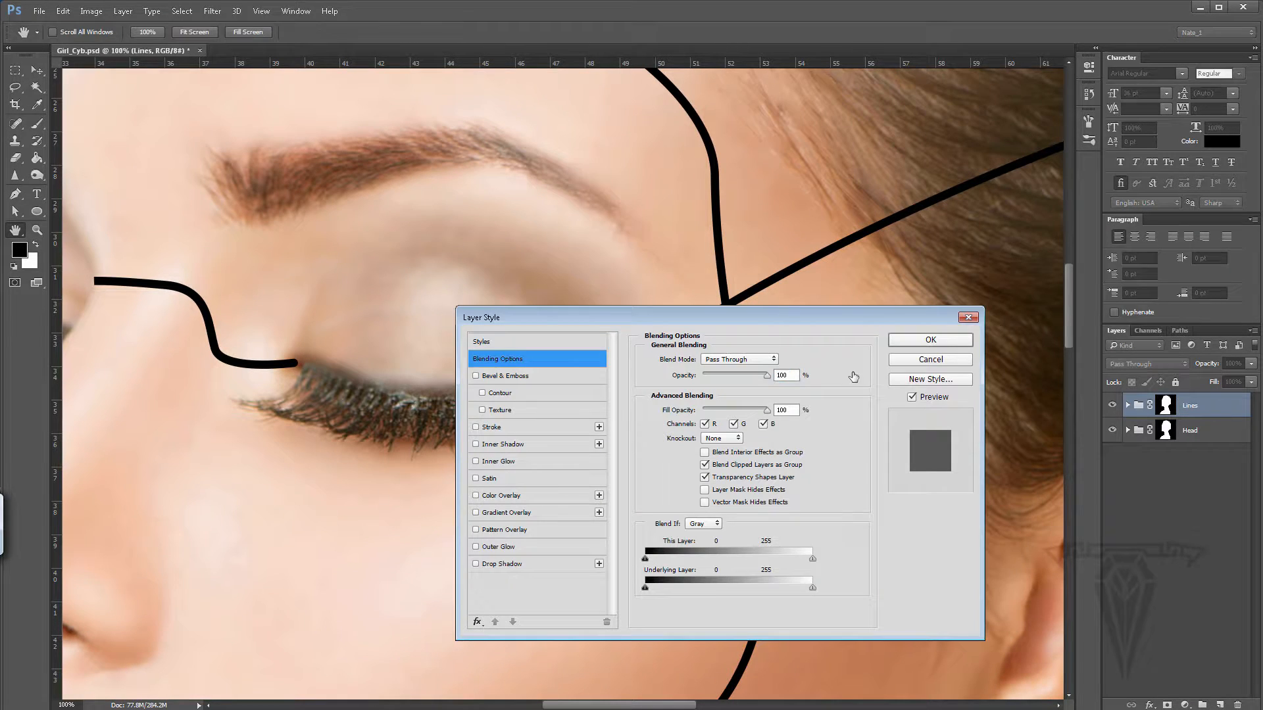
click(517, 376)
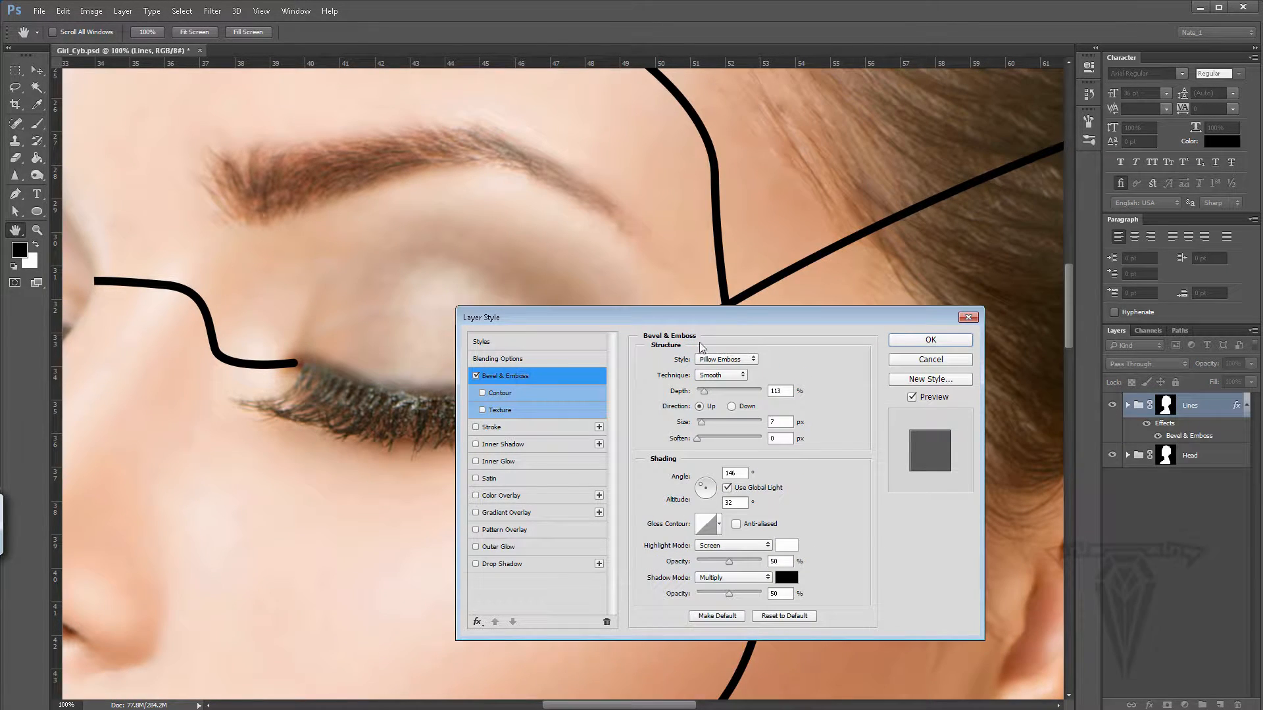
Step: Compare the Inner Bevel and Outer Bevel styles on the lines and settle on Pillow Emboss
drag(720, 317, 860, 381)
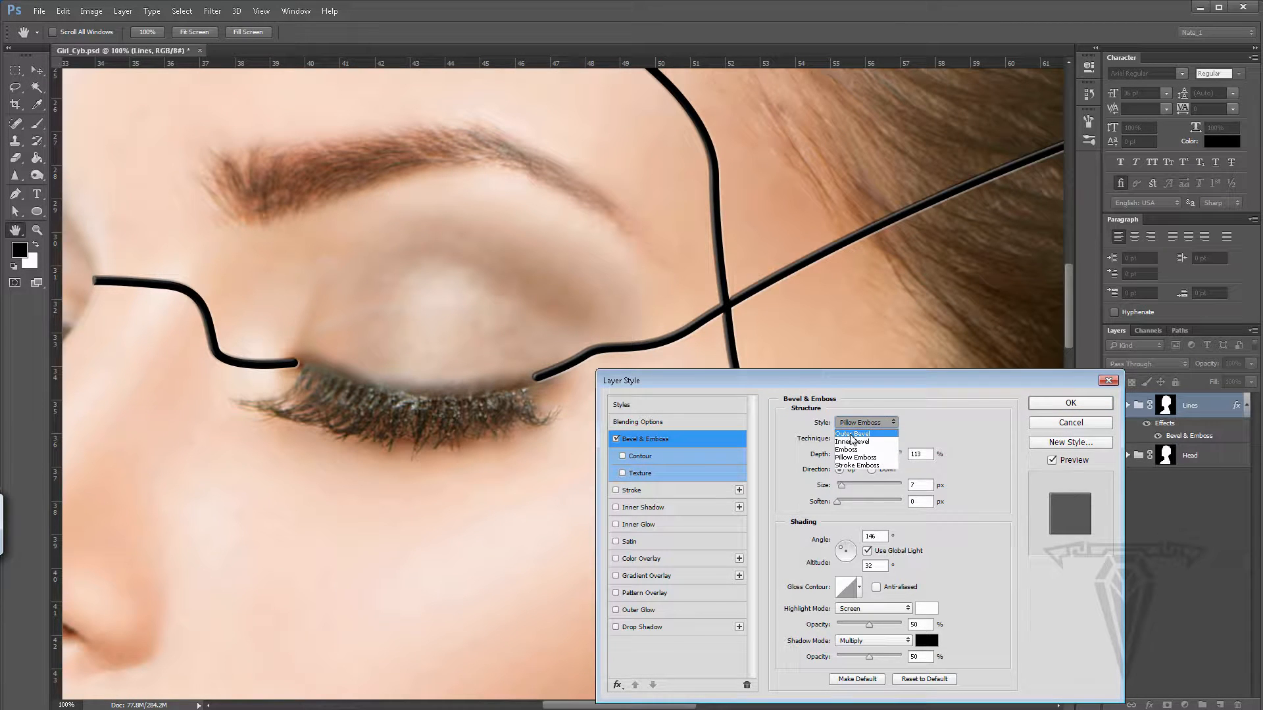
click(854, 441)
click(866, 424)
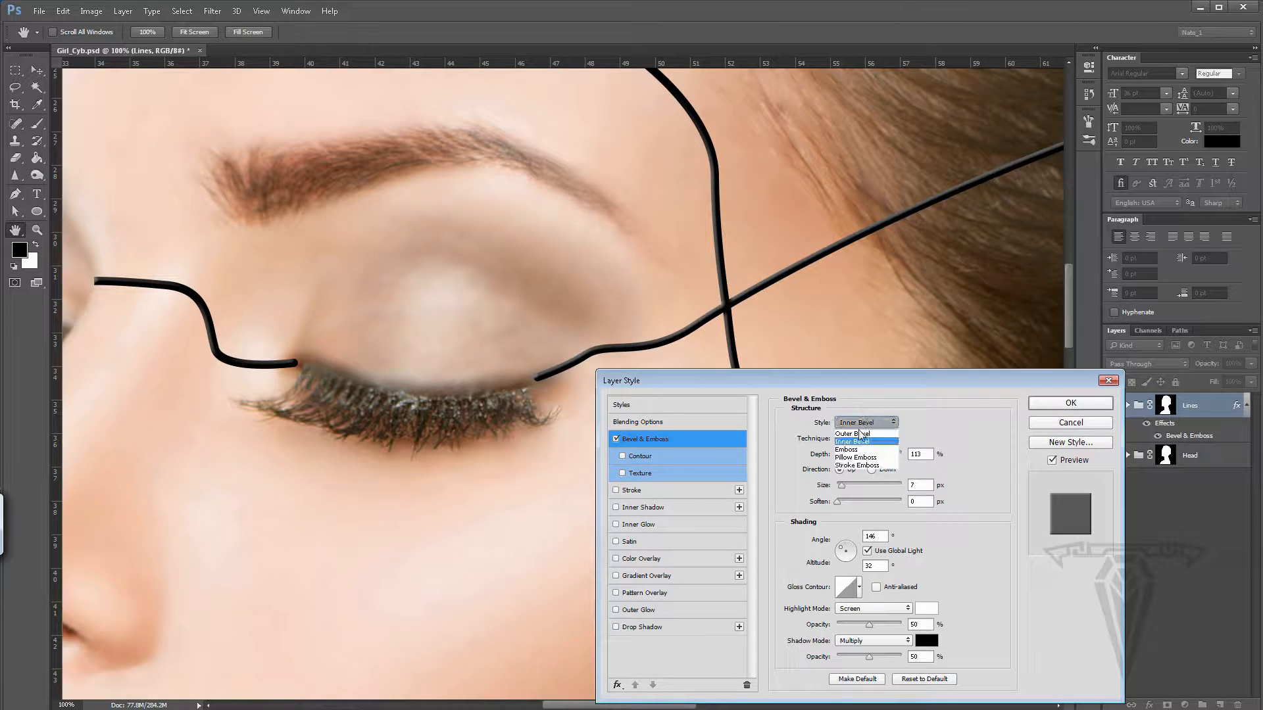
click(857, 433)
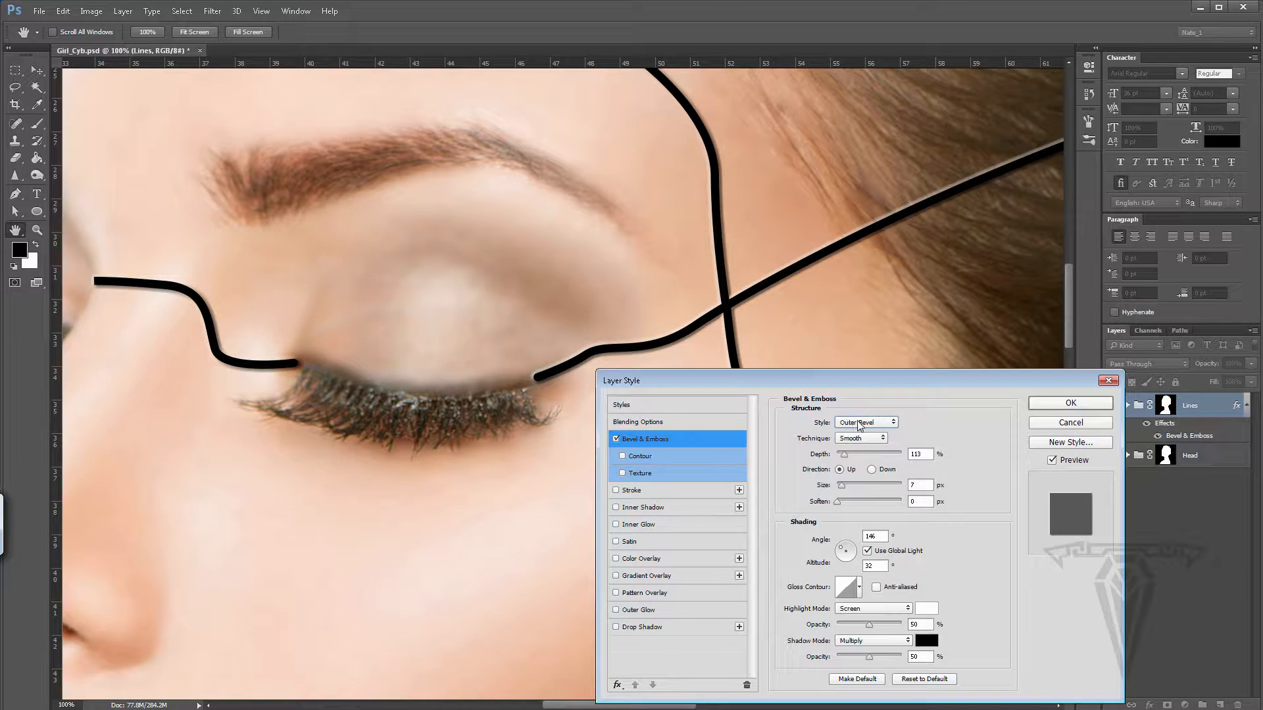
click(858, 426)
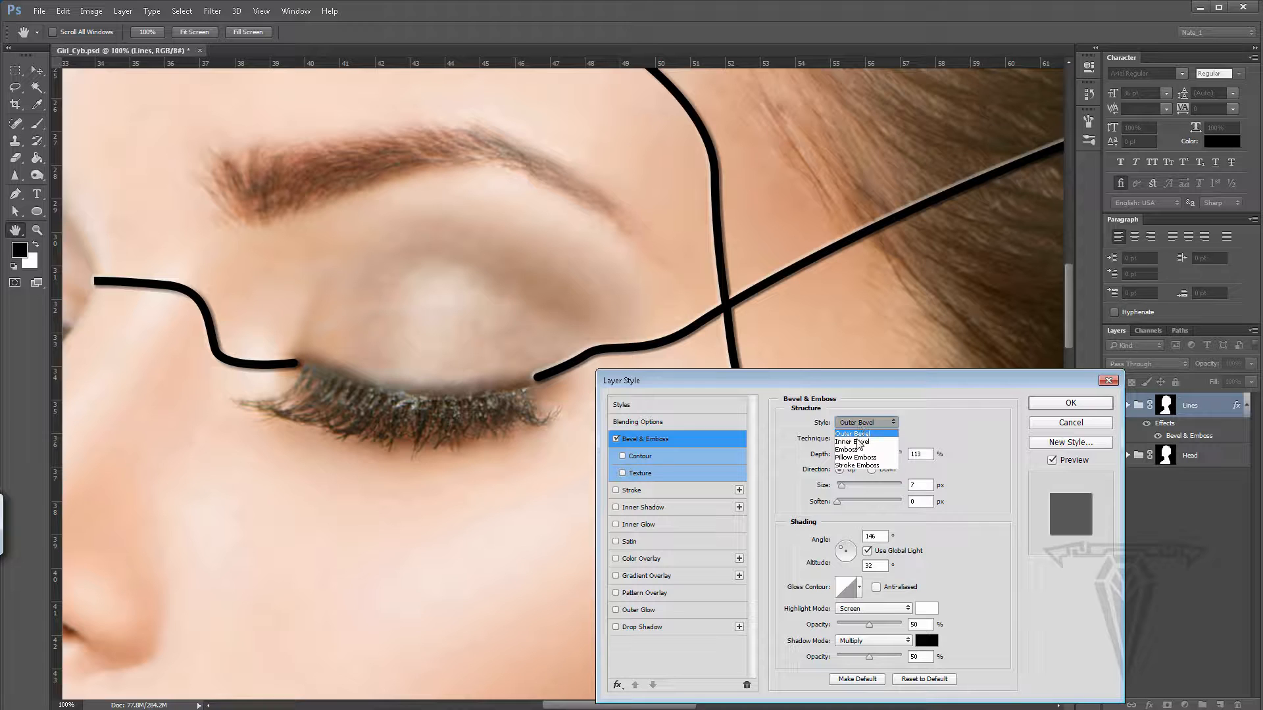
click(861, 458)
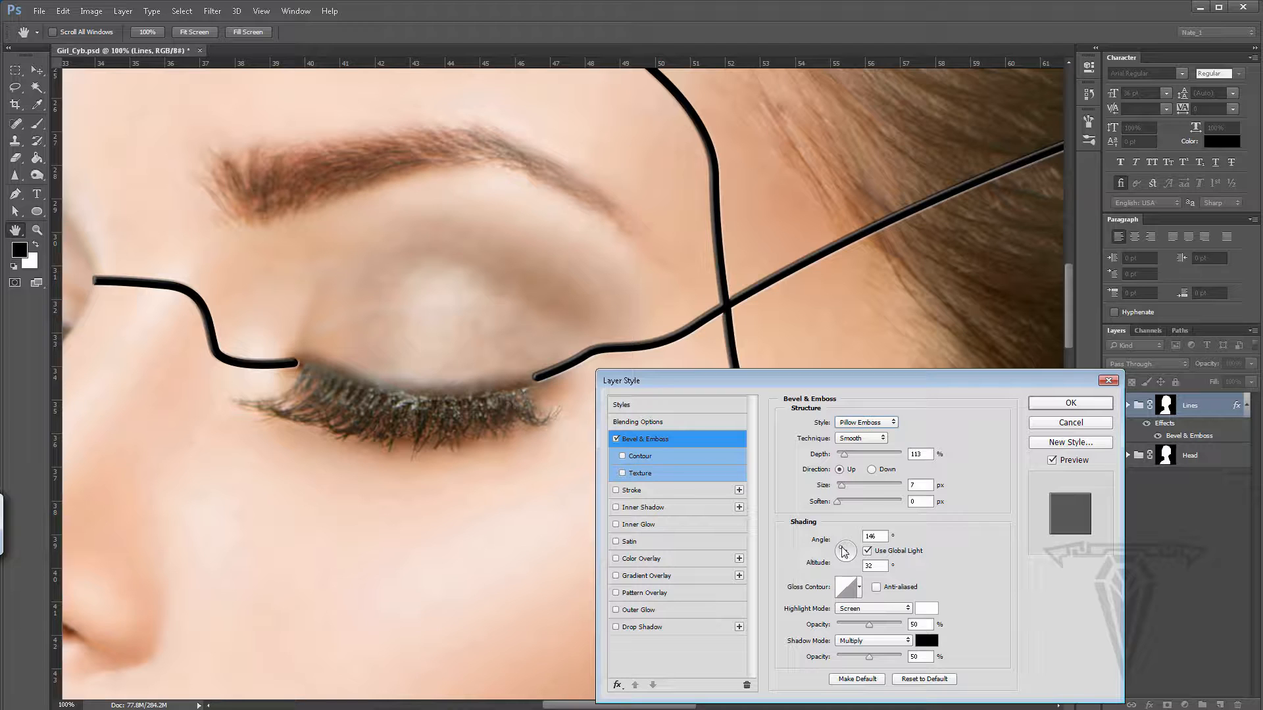
Step: Set the bevel's light direction to an angle of 148° and an altitude of 42°
drag(847, 546, 853, 550)
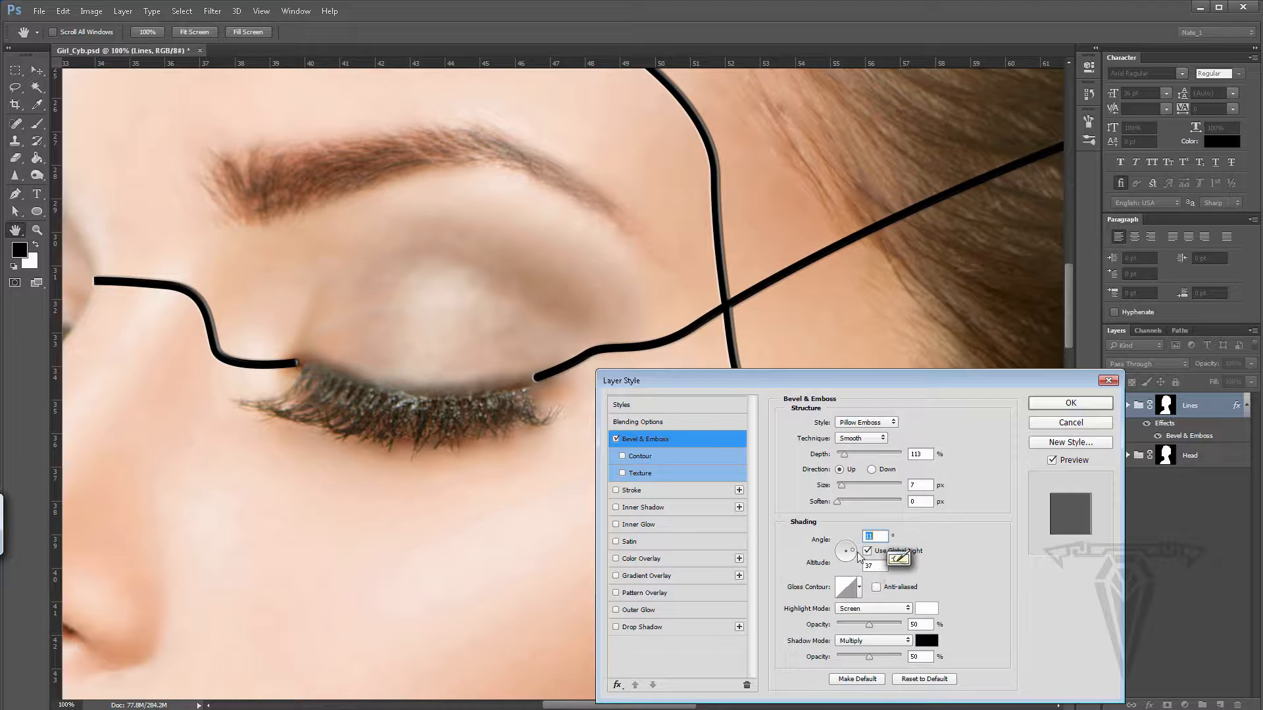
drag(852, 550, 843, 548)
drag(840, 549, 841, 548)
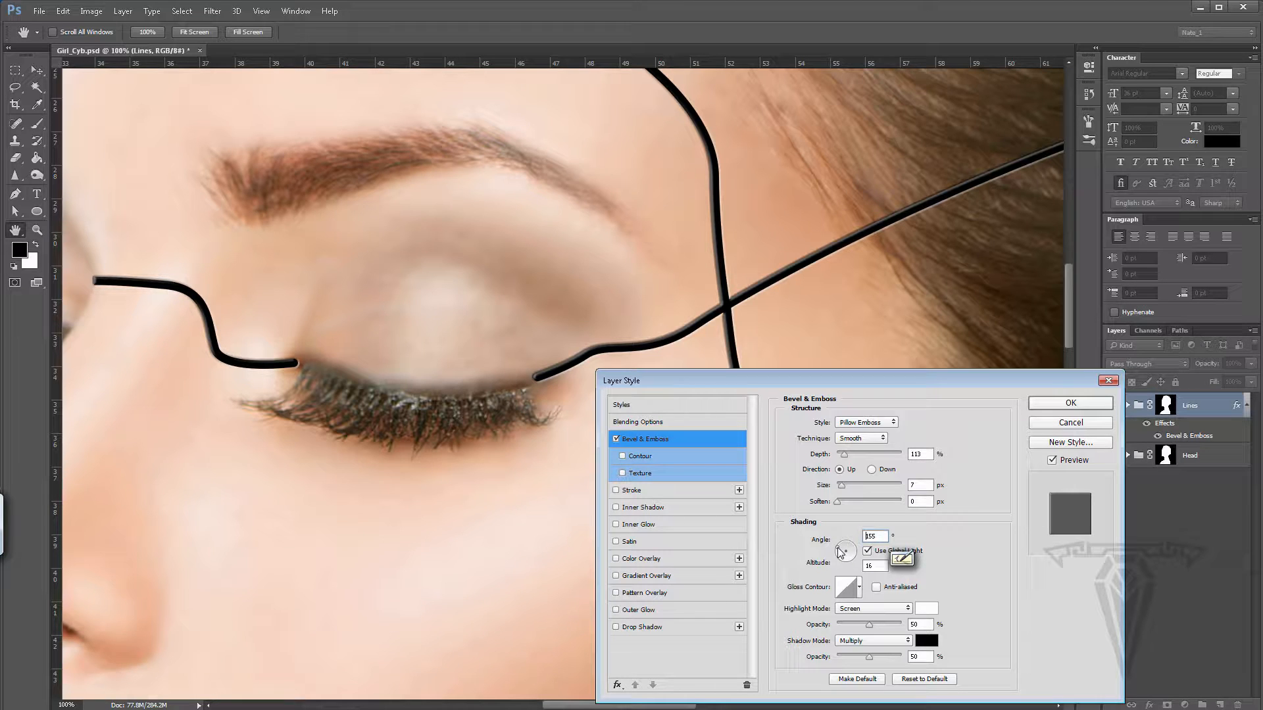
drag(830, 547, 823, 534)
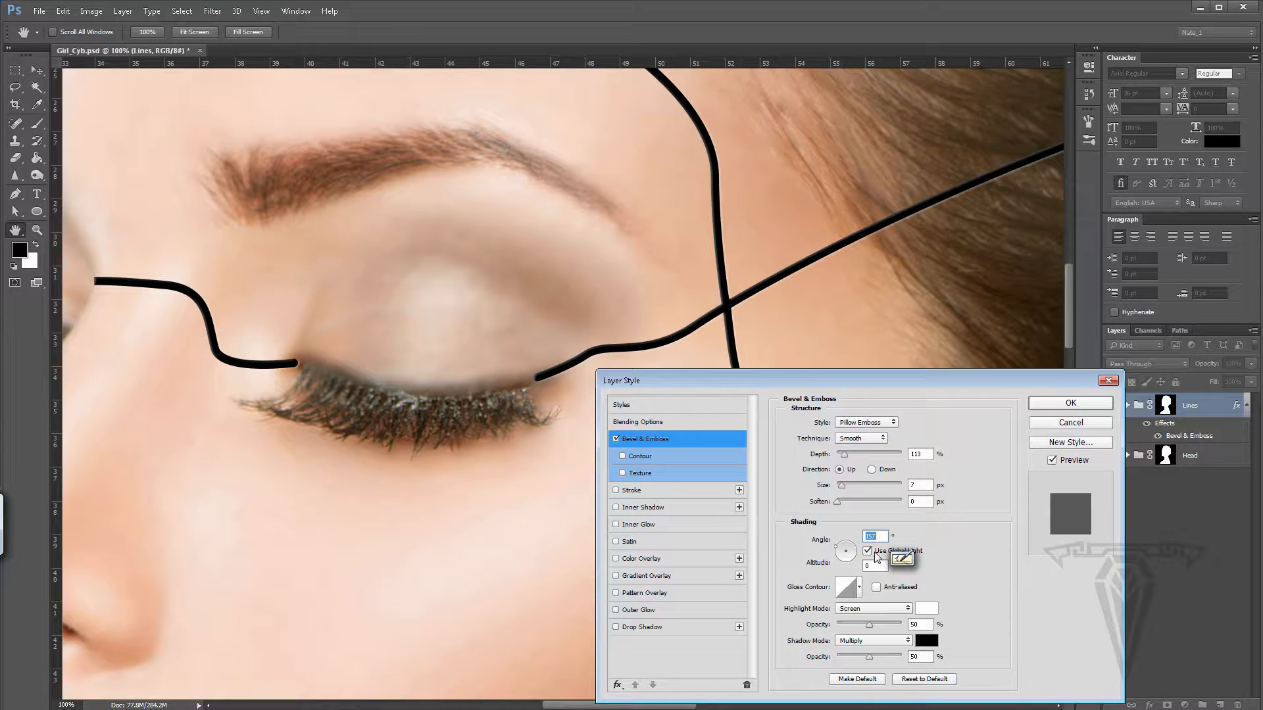
drag(844, 550, 845, 554)
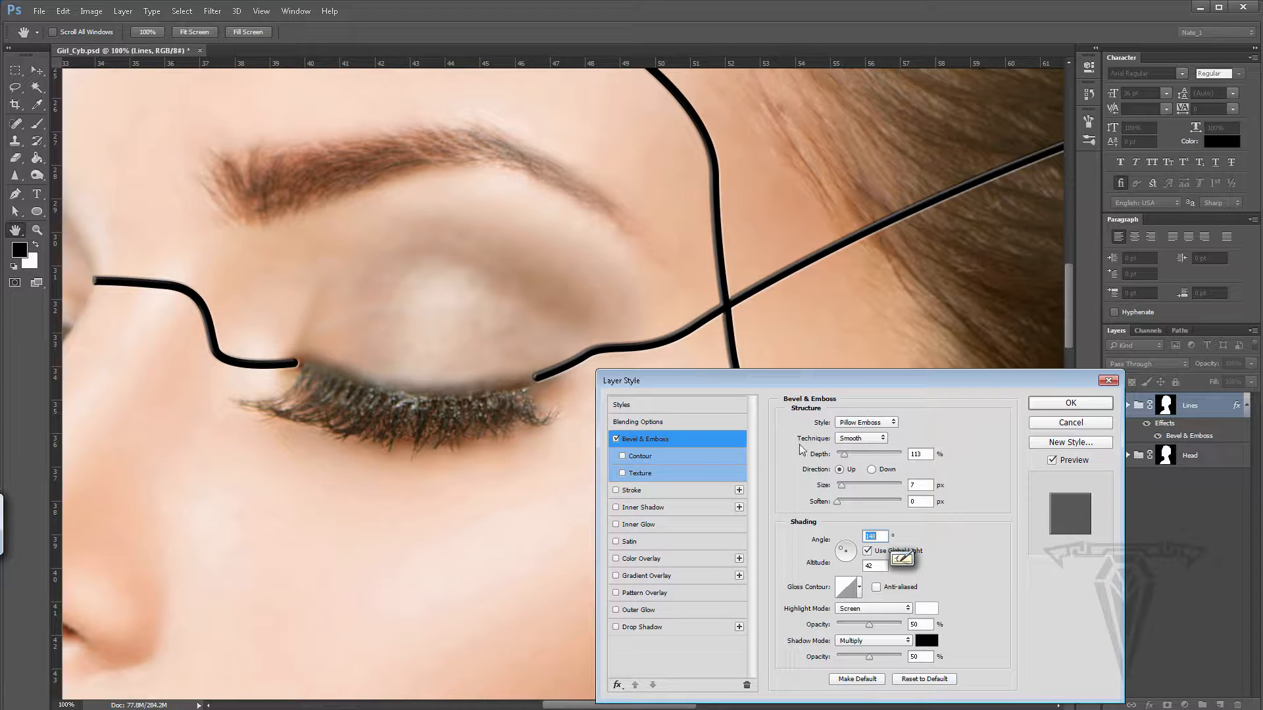
Step: Compare the Chisel Hard and Chisel Soft bevel techniques on the lines and return to Smooth
click(859, 438)
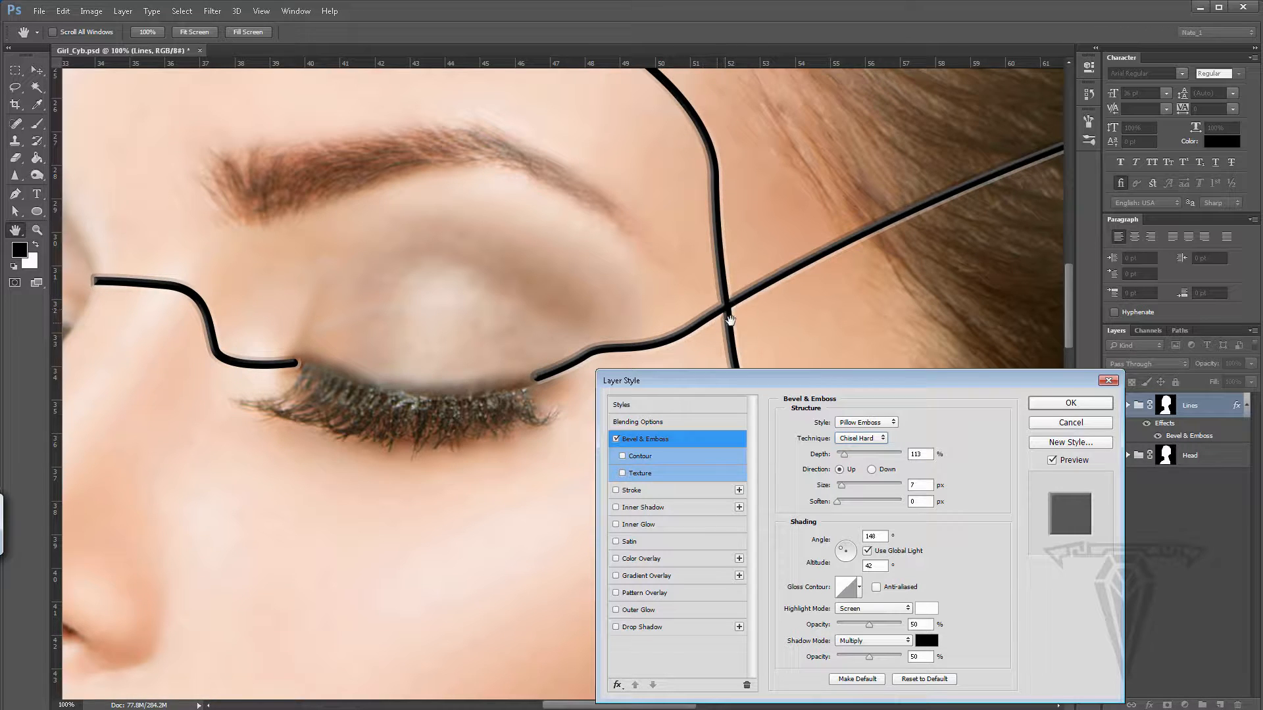
click(865, 440)
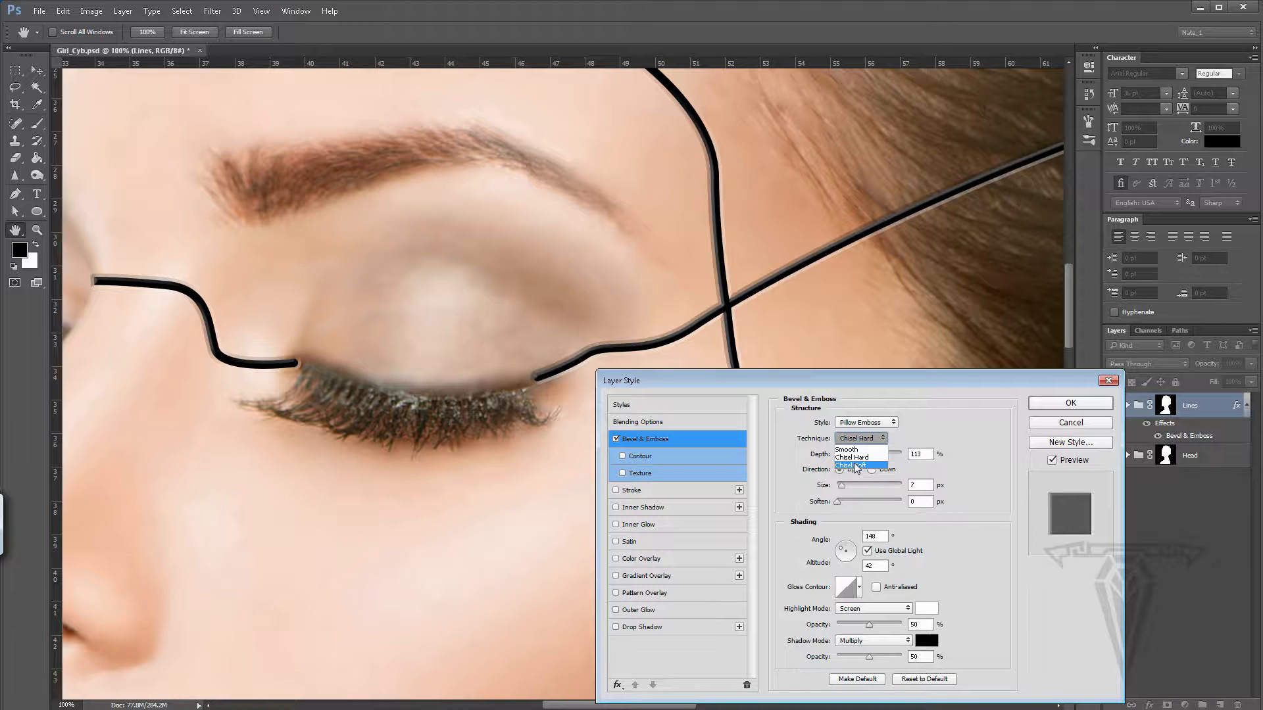
click(858, 469)
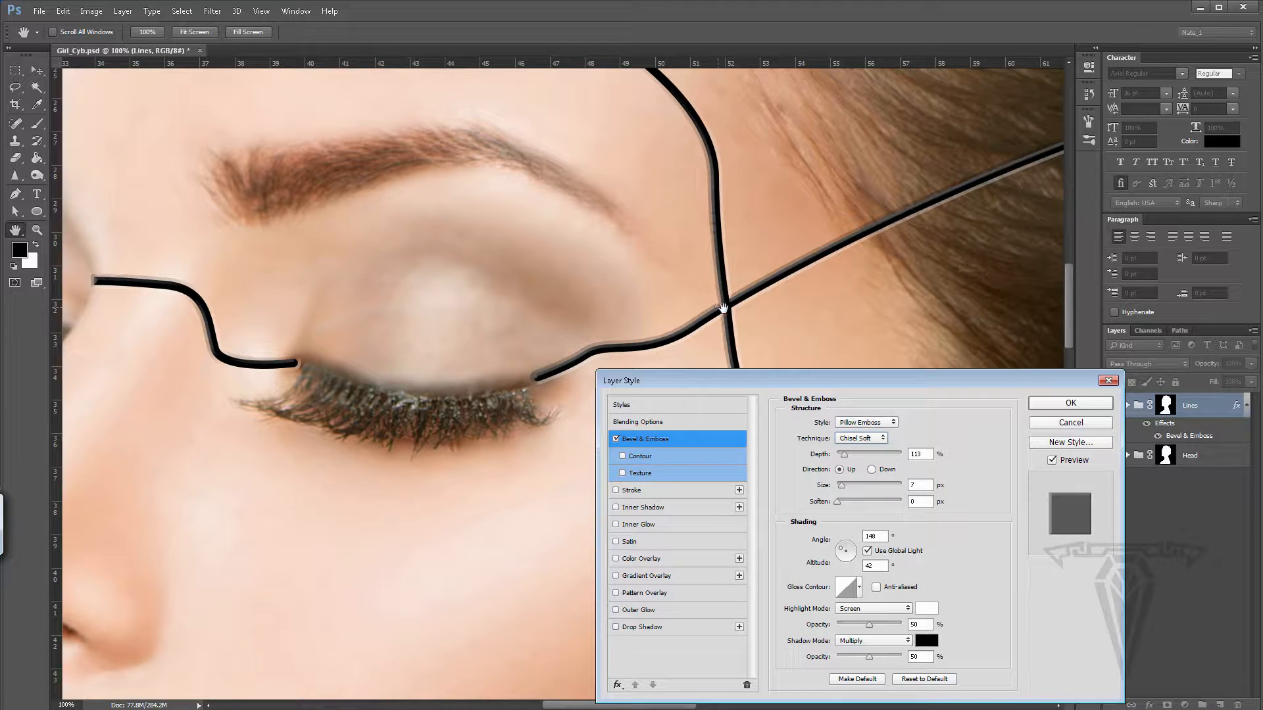
click(862, 438)
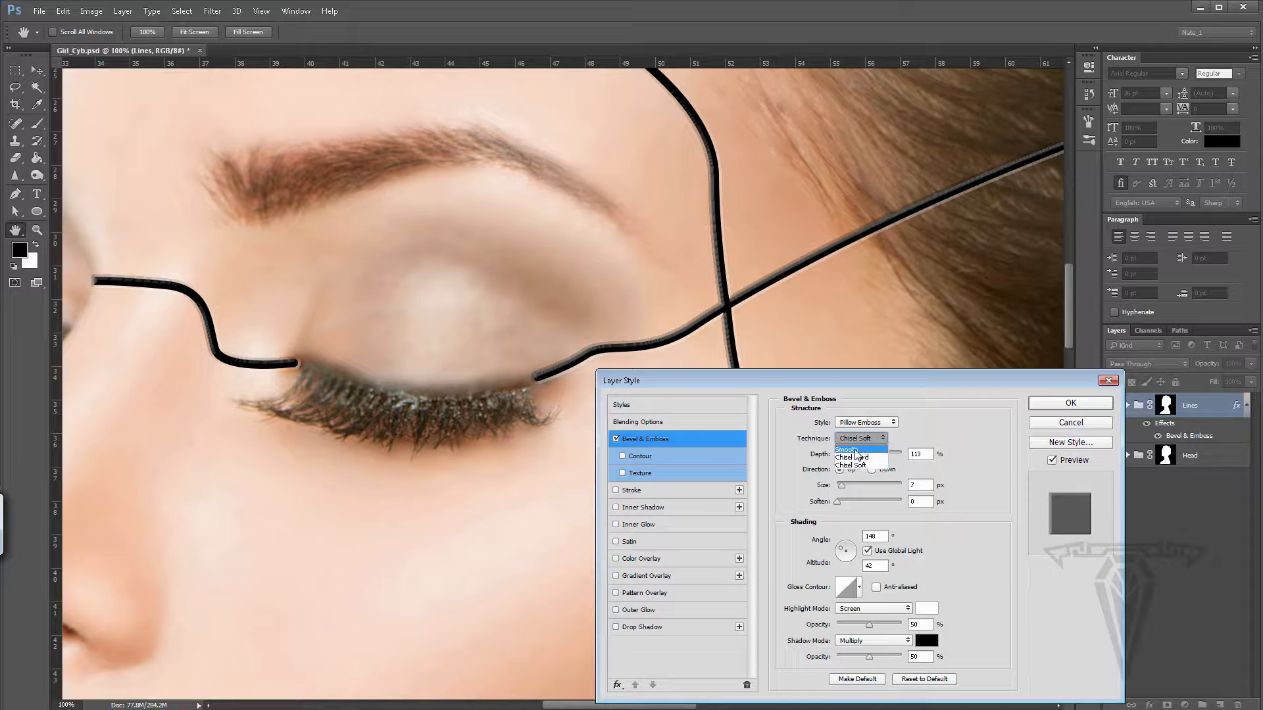
click(857, 449)
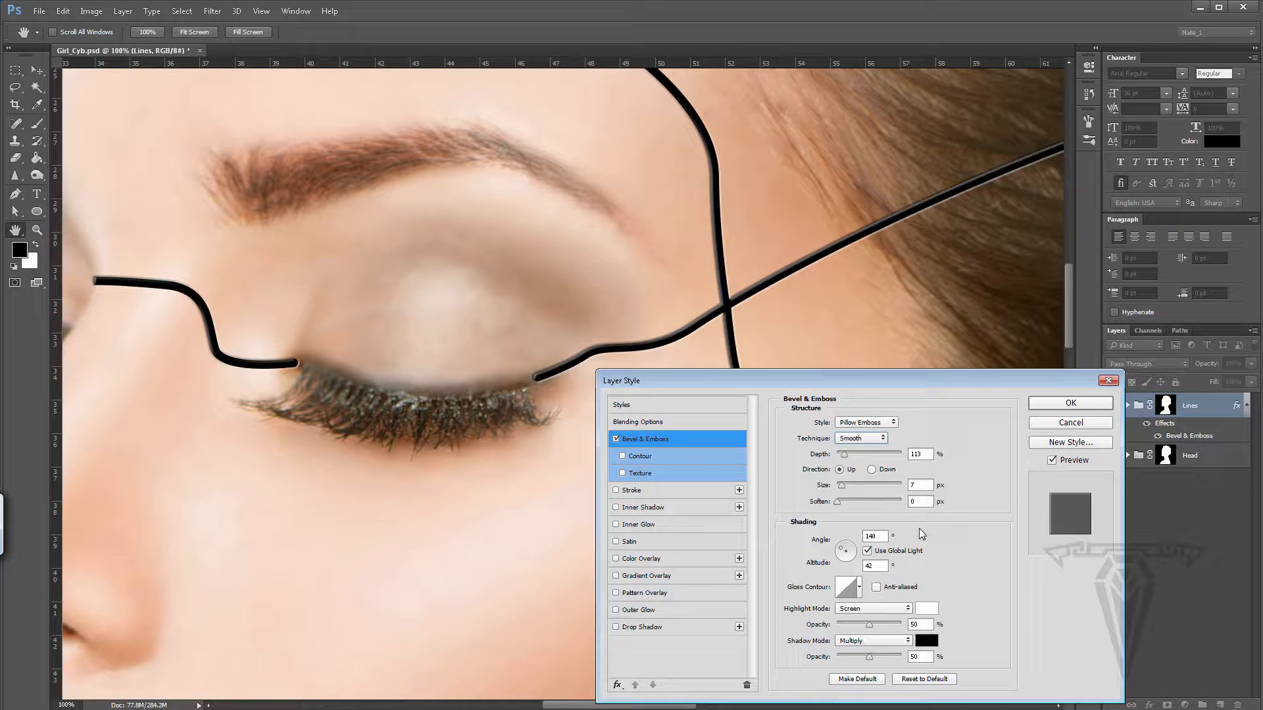
click(867, 439)
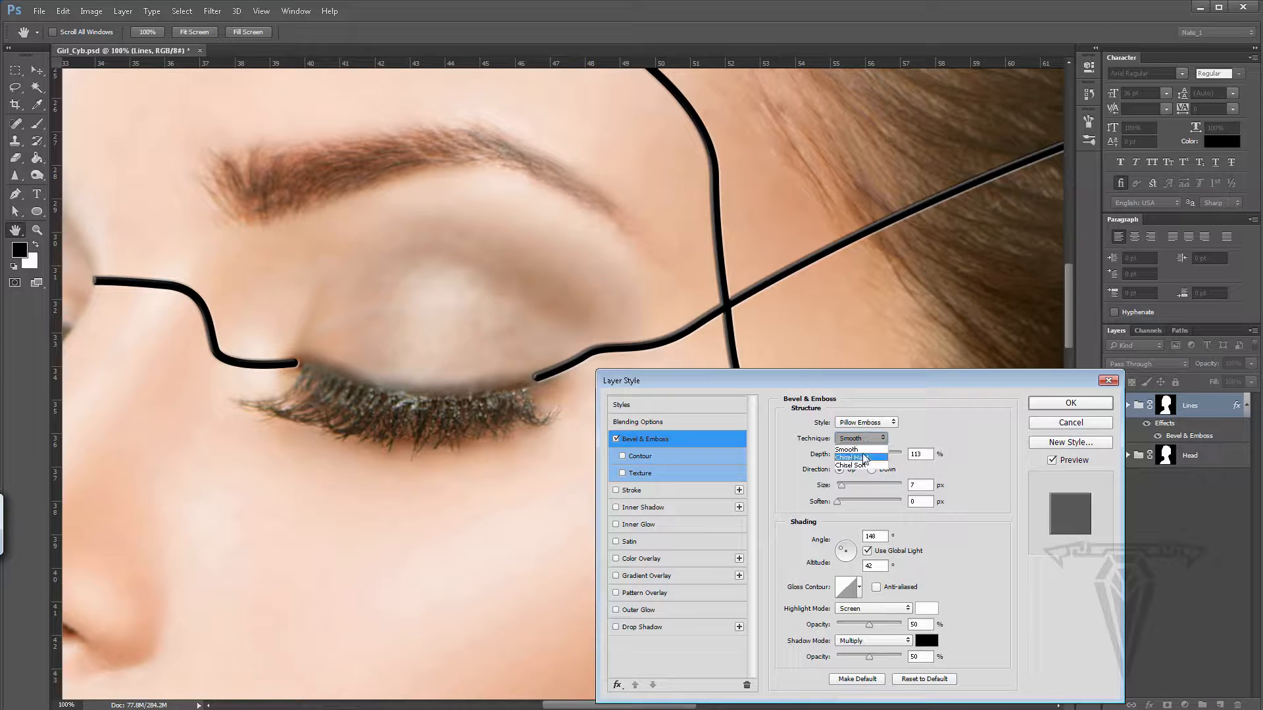
click(946, 428)
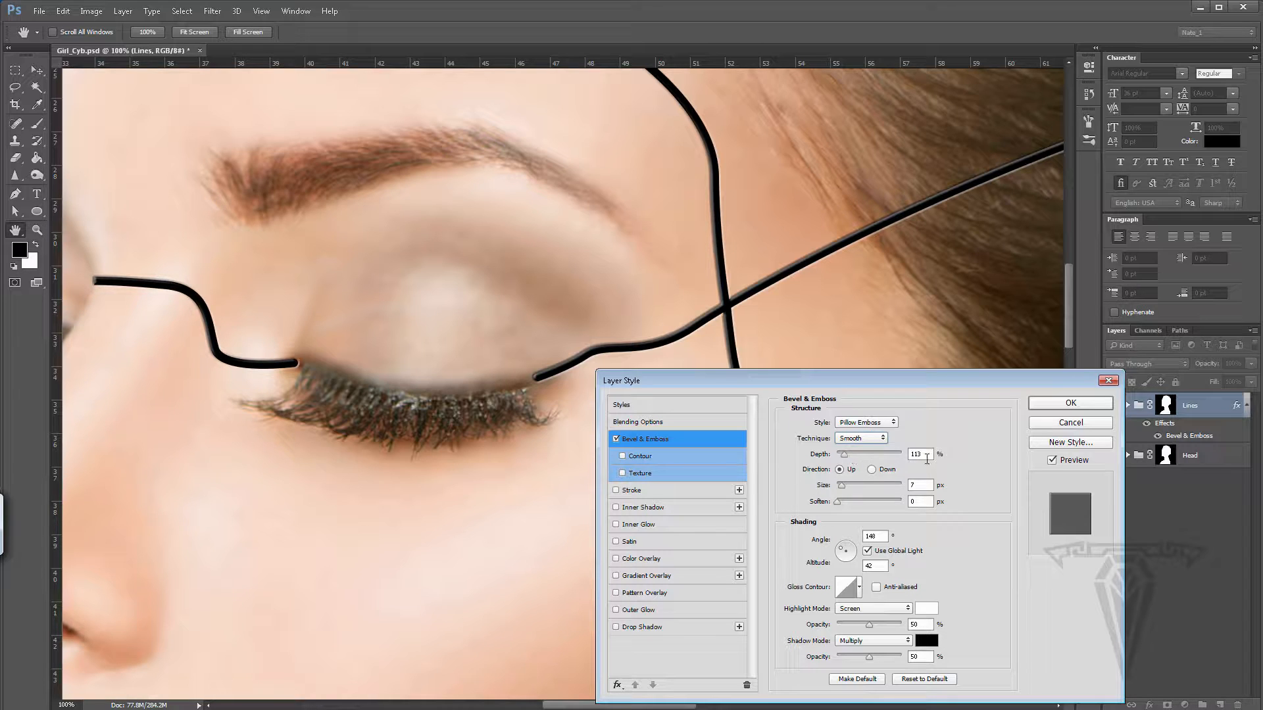
Step: Try other Depth and Size values for the bevel, settle on 113% and 7 px, and apply the layer style
drag(844, 452, 854, 454)
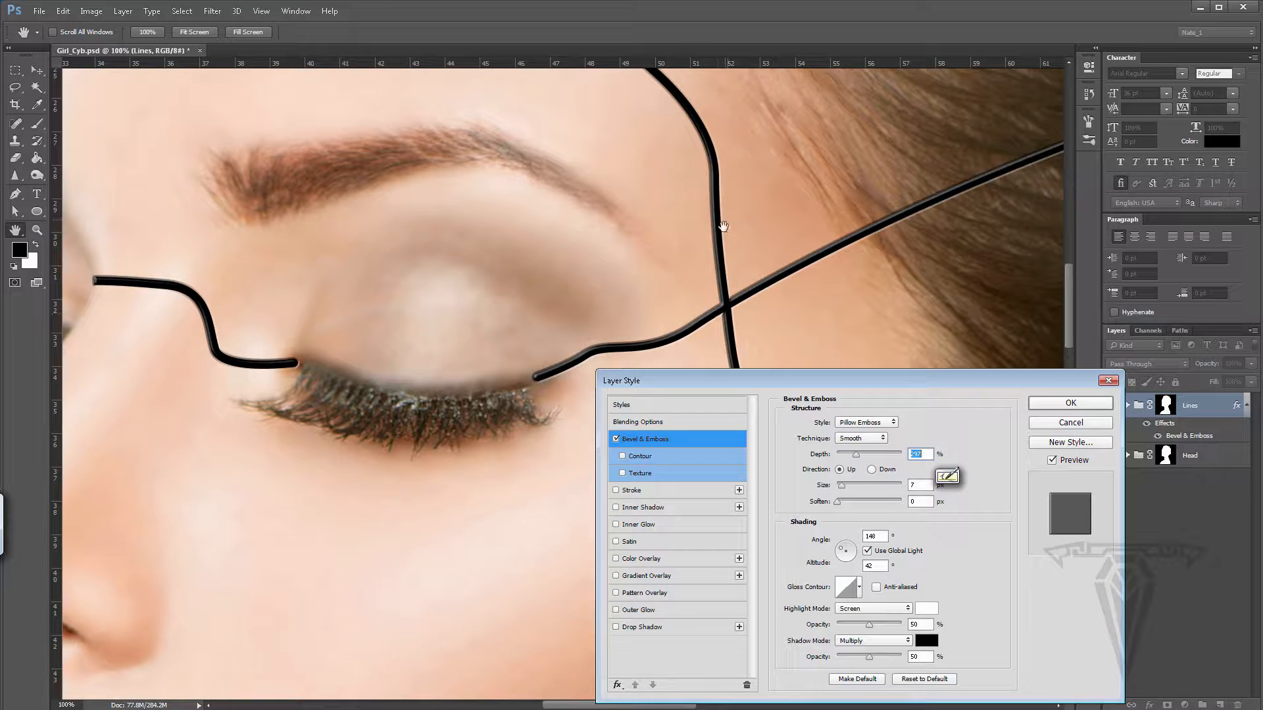
drag(857, 456, 844, 454)
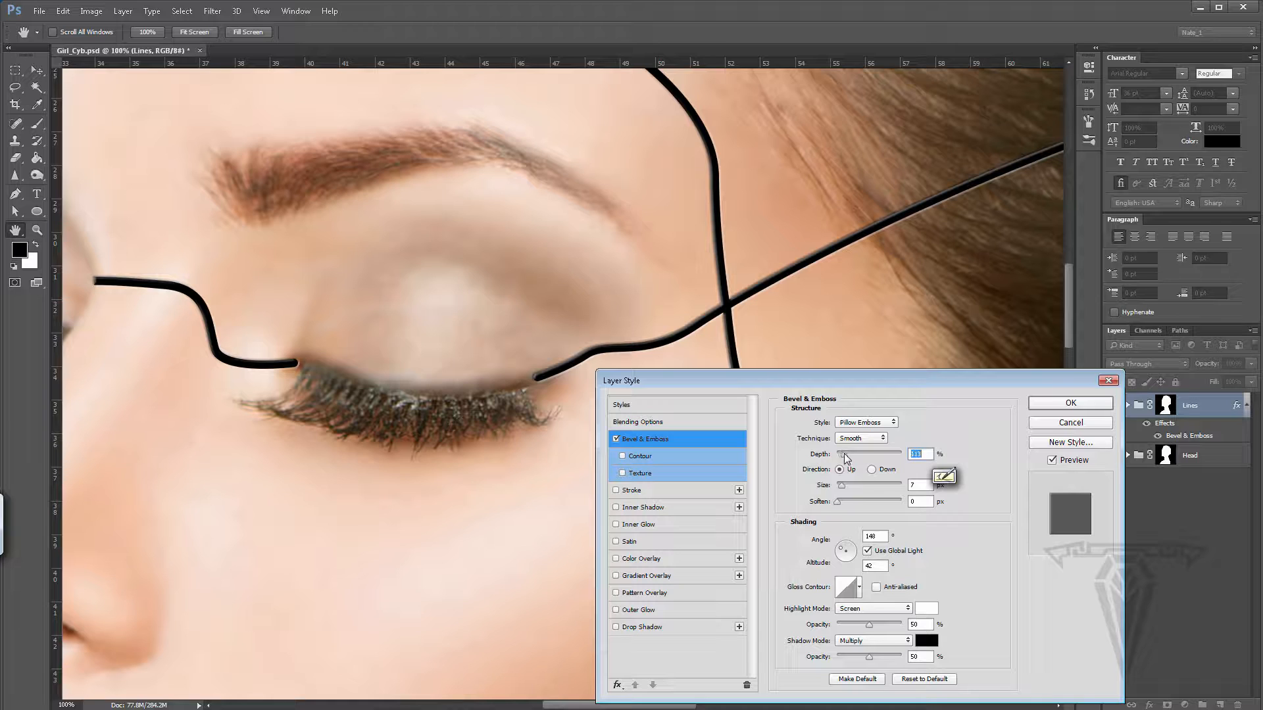
drag(847, 455, 844, 455)
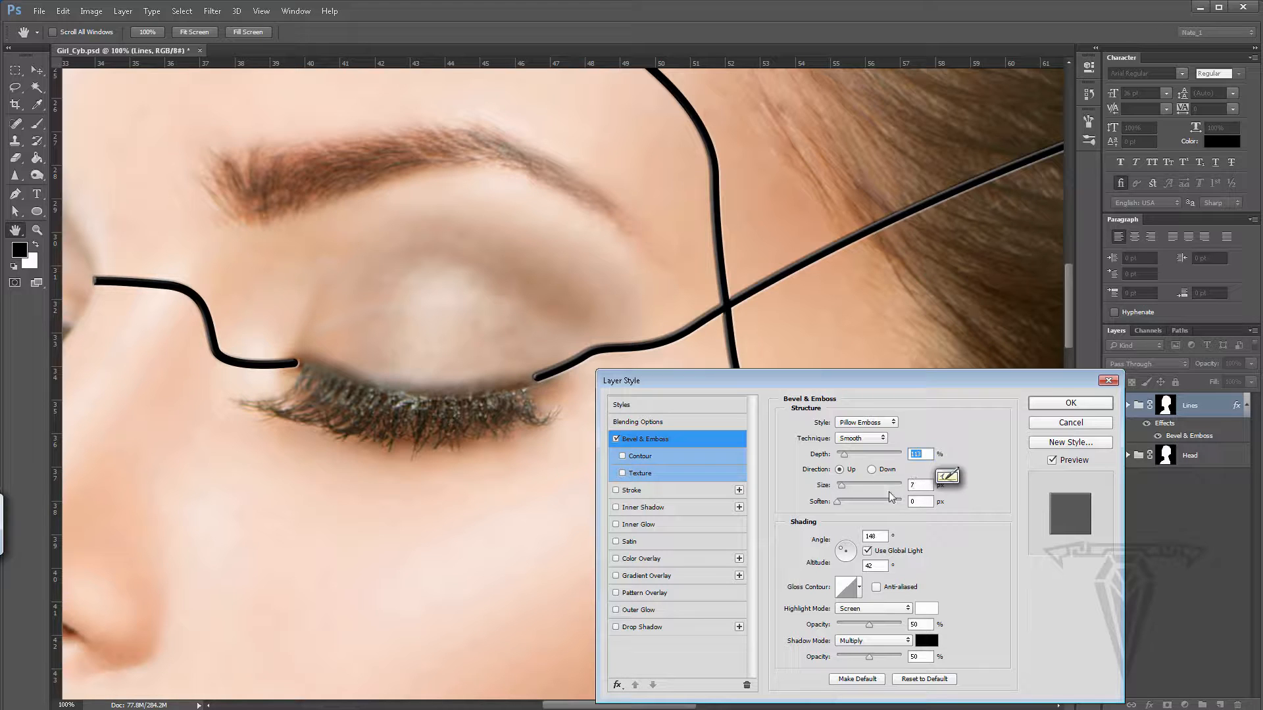
drag(842, 487, 853, 488)
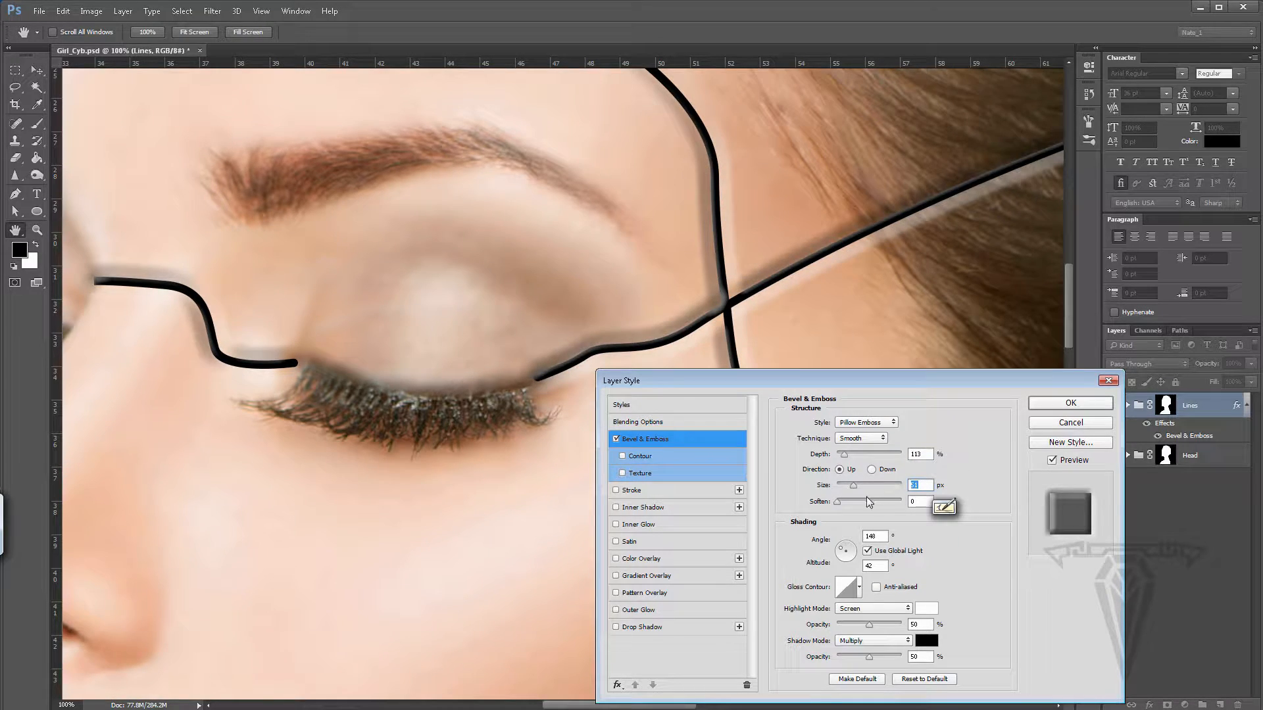
drag(855, 486, 838, 484)
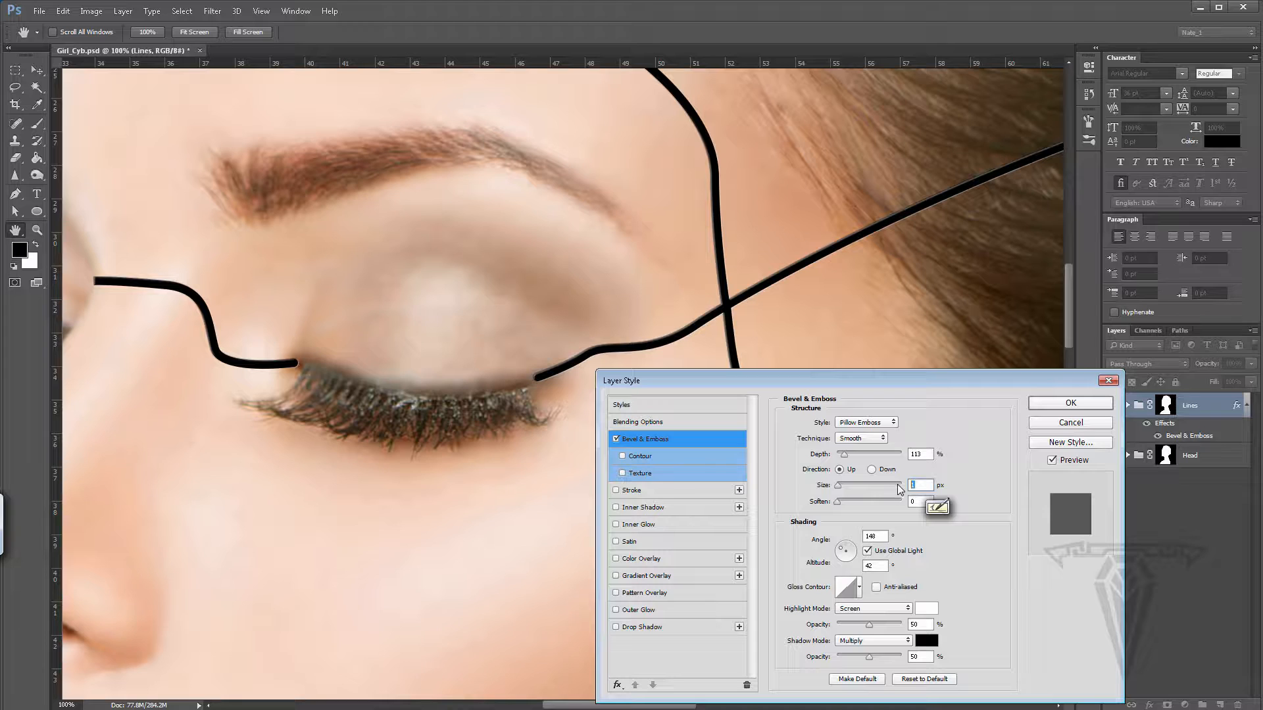
text(7)
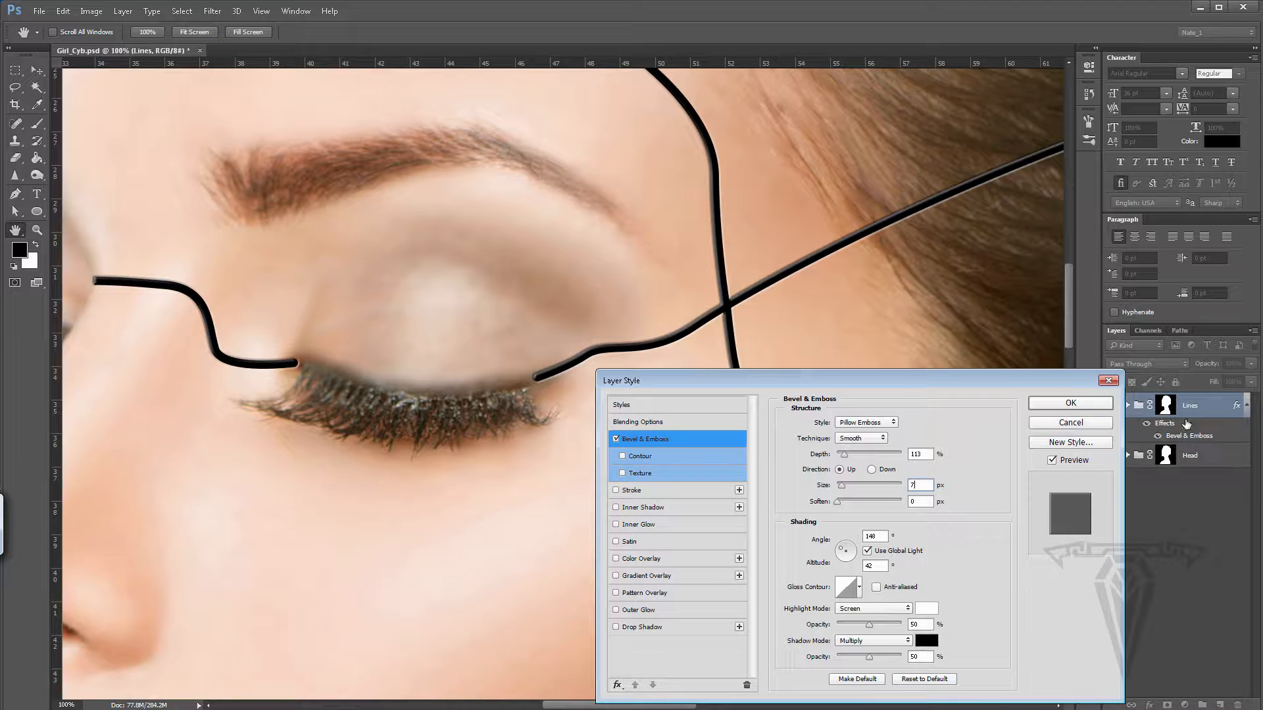
click(1071, 403)
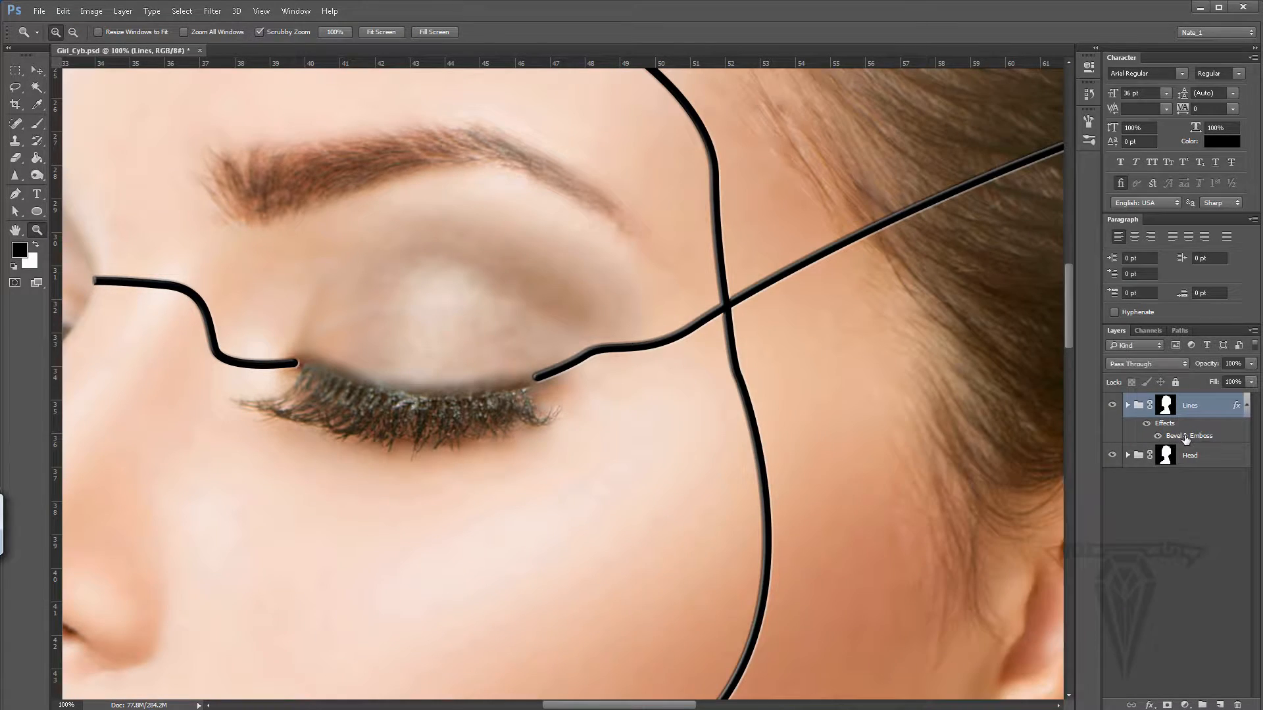
Step: Review the Lines group's Bevel & Emboss settings without changes and compare the lines with and without the effect
double_click(1199, 438)
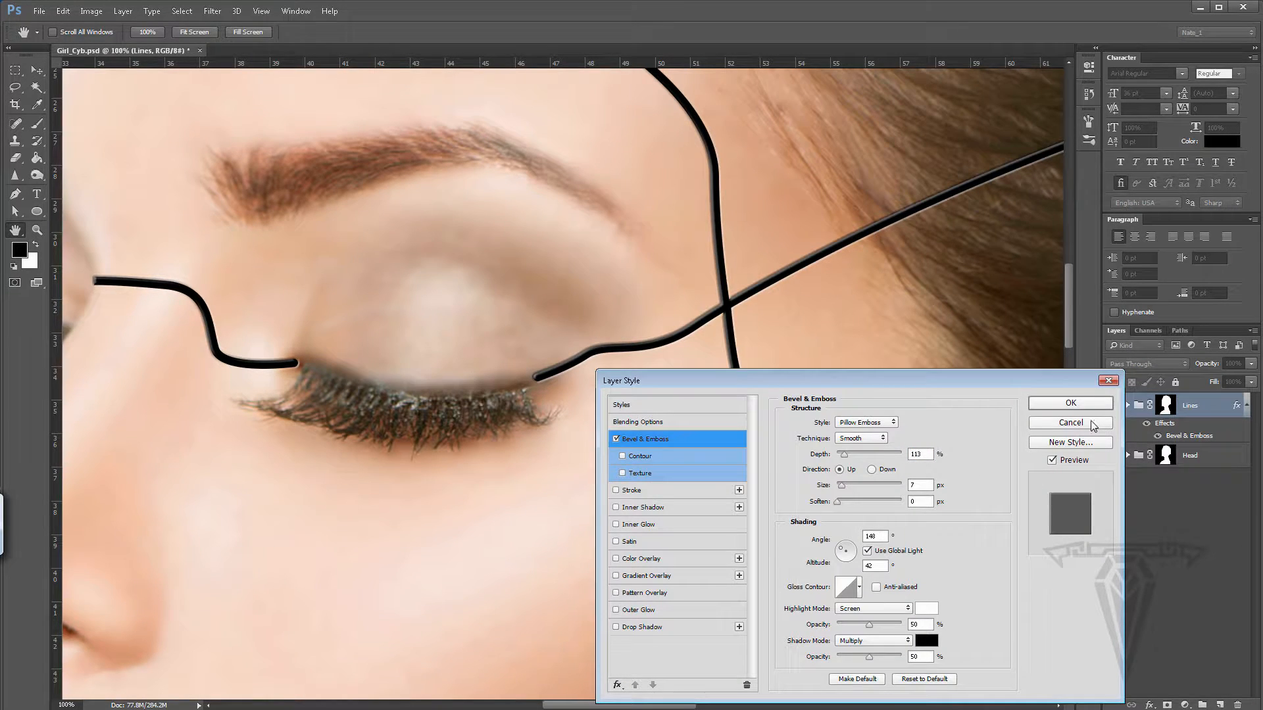
click(1092, 425)
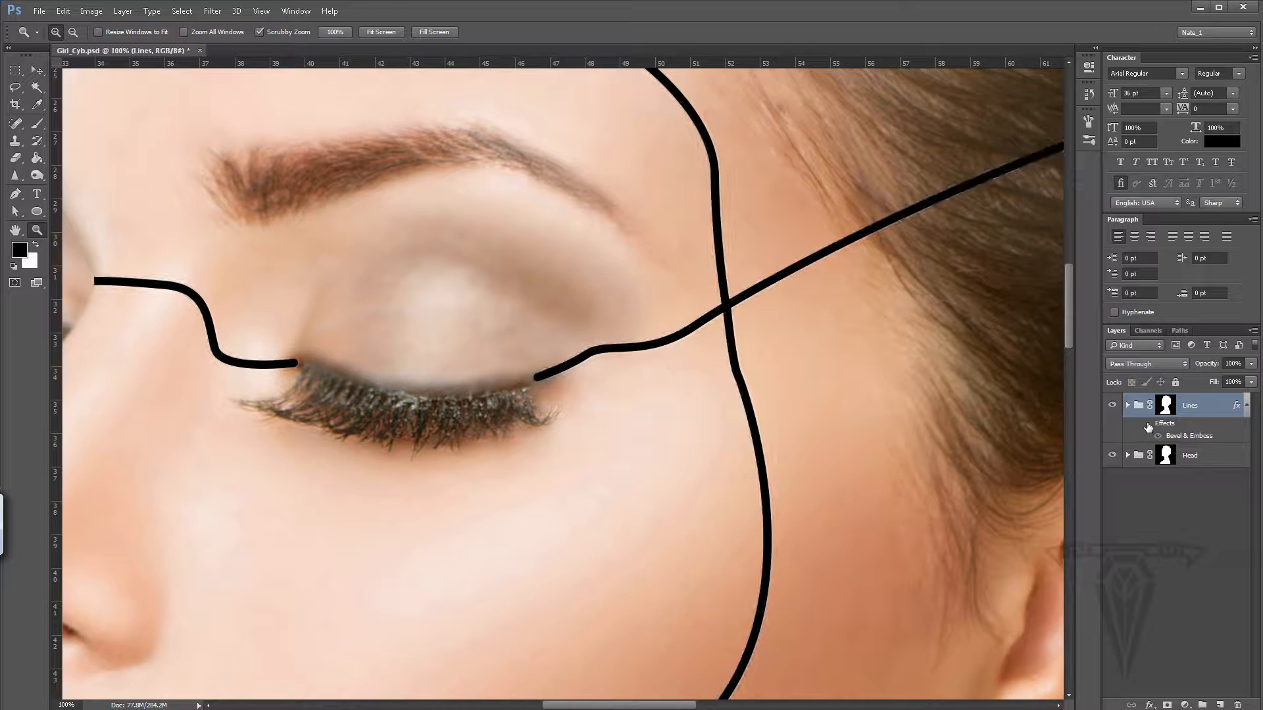
click(1147, 426)
click(1145, 427)
click(1146, 426)
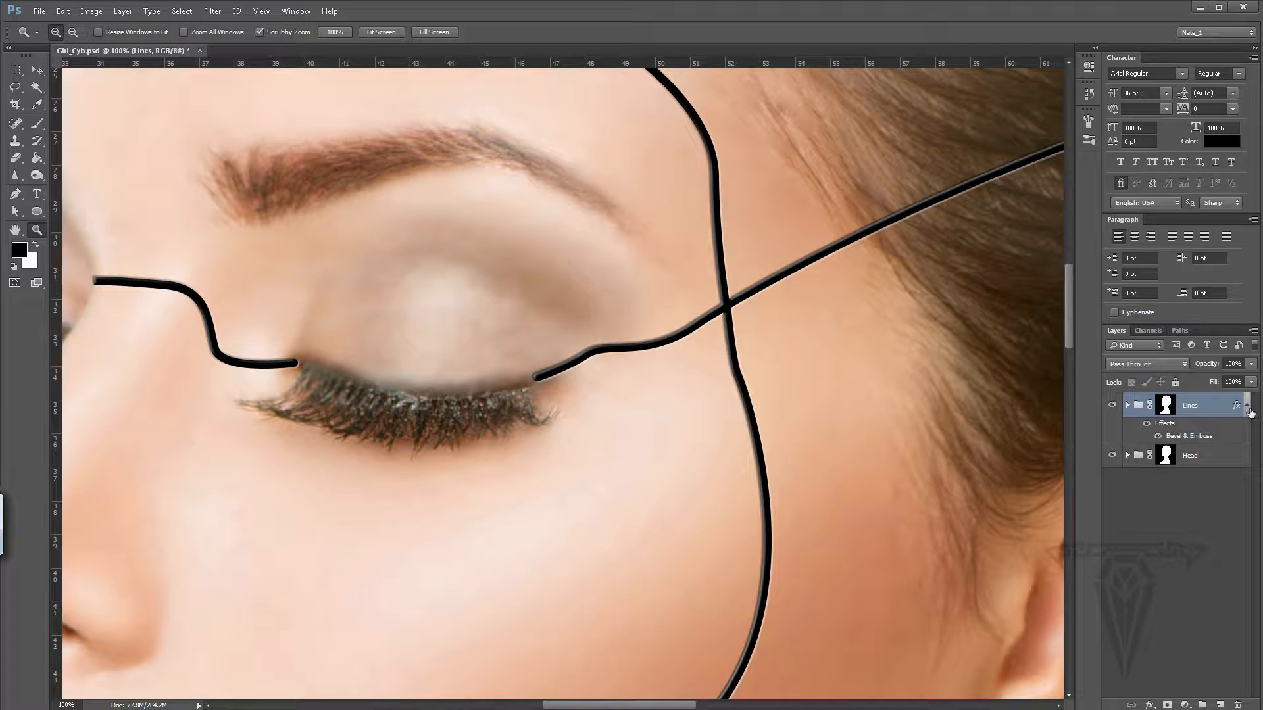
Step: Collapse the Lines group's effects list and save the document
click(1246, 407)
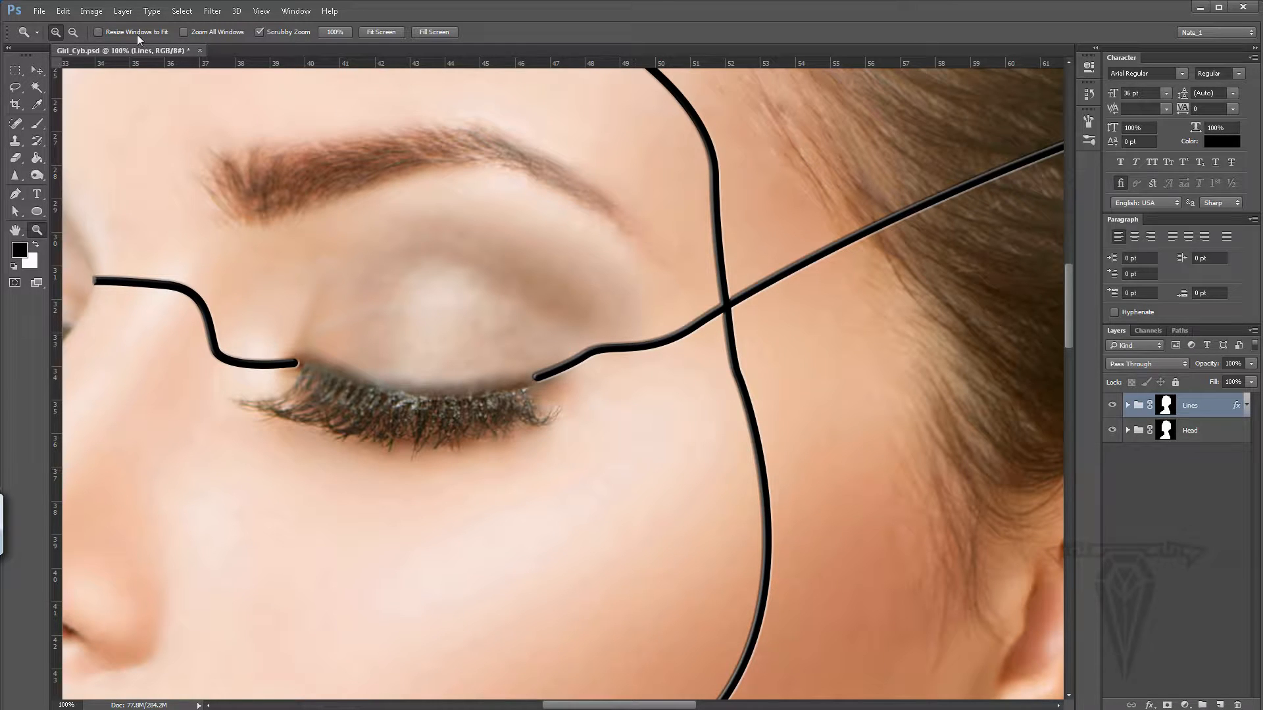
click(41, 11)
click(52, 147)
Step: Paint black on the Lines group's mask with the 30 px brush to taper the line's end at the eye's outer corner
click(1167, 408)
click(37, 123)
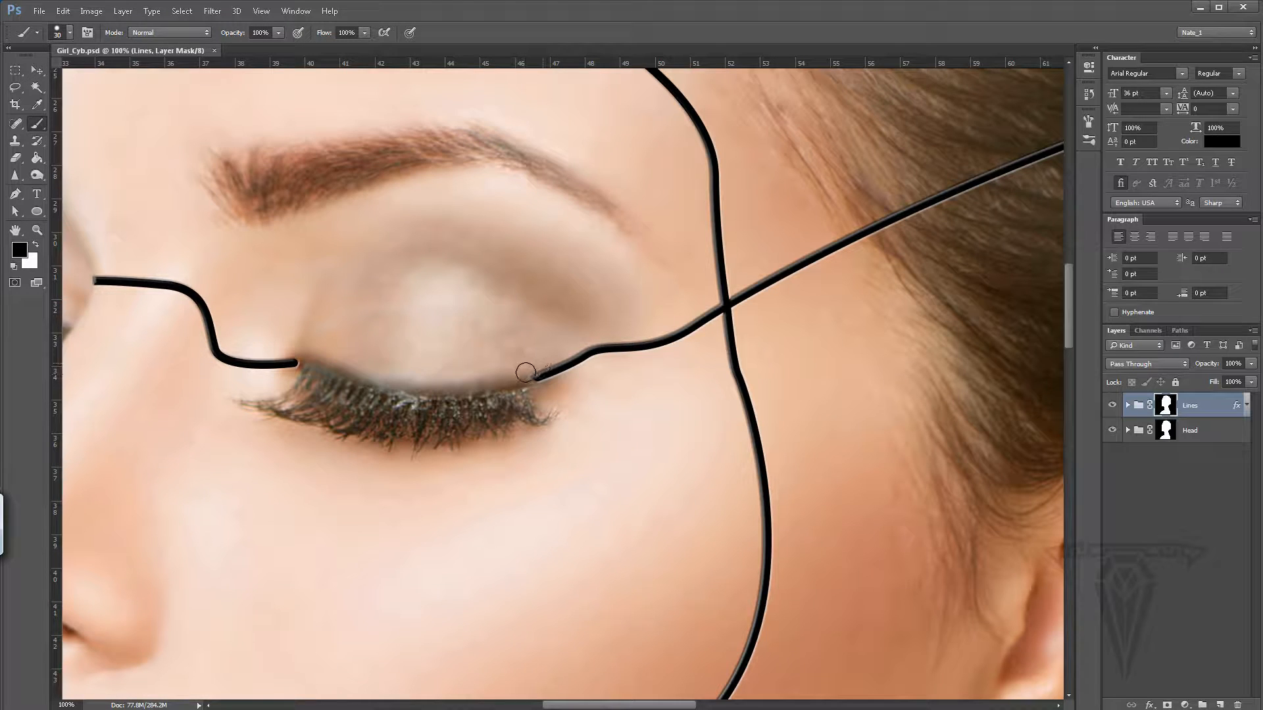
drag(526, 372, 553, 365)
drag(518, 409, 526, 399)
drag(536, 388, 562, 376)
drag(563, 376, 592, 361)
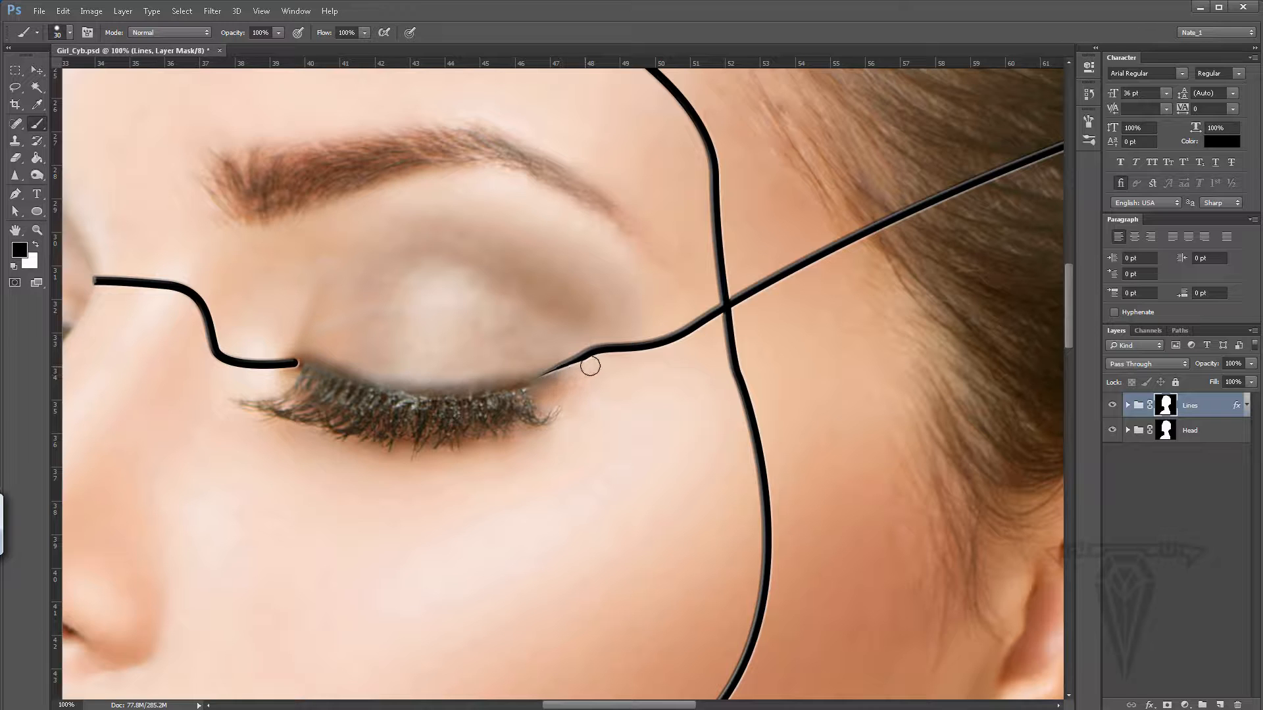
Step: Turn off Shape Dynamics for the brush and refine the tapered line ends at the eye corners on the Lines mask
click(1089, 119)
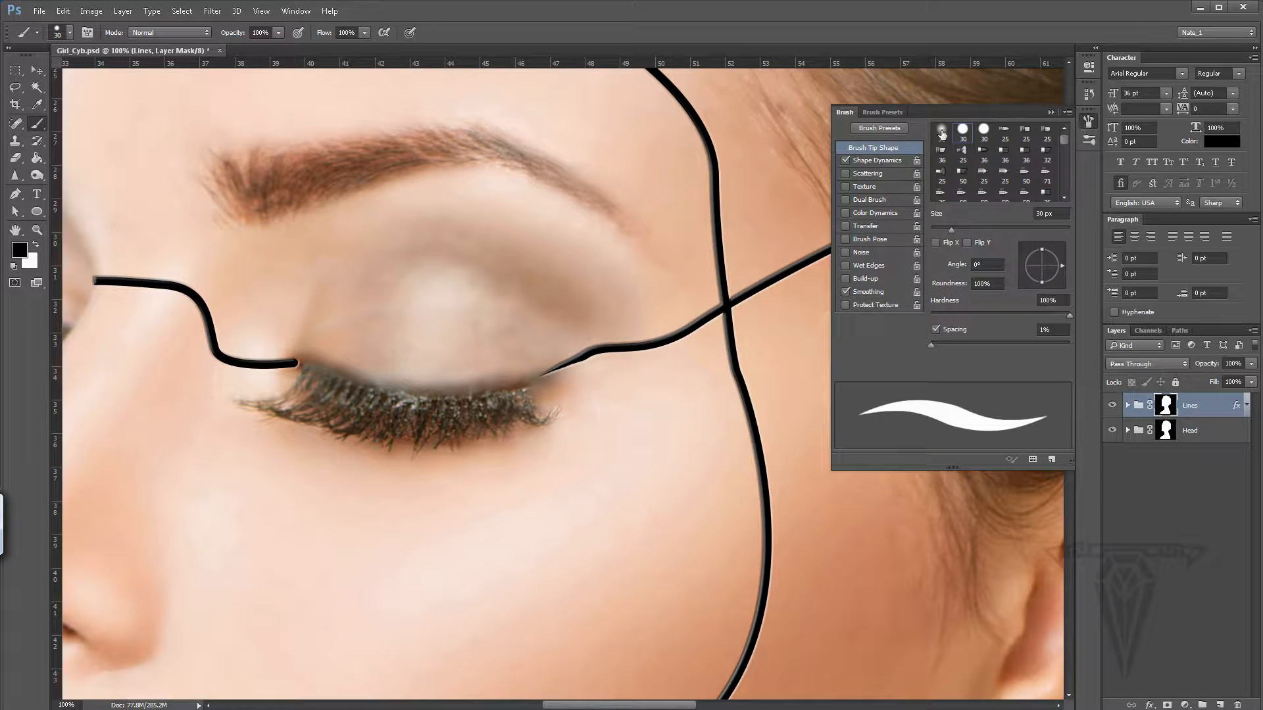
click(846, 162)
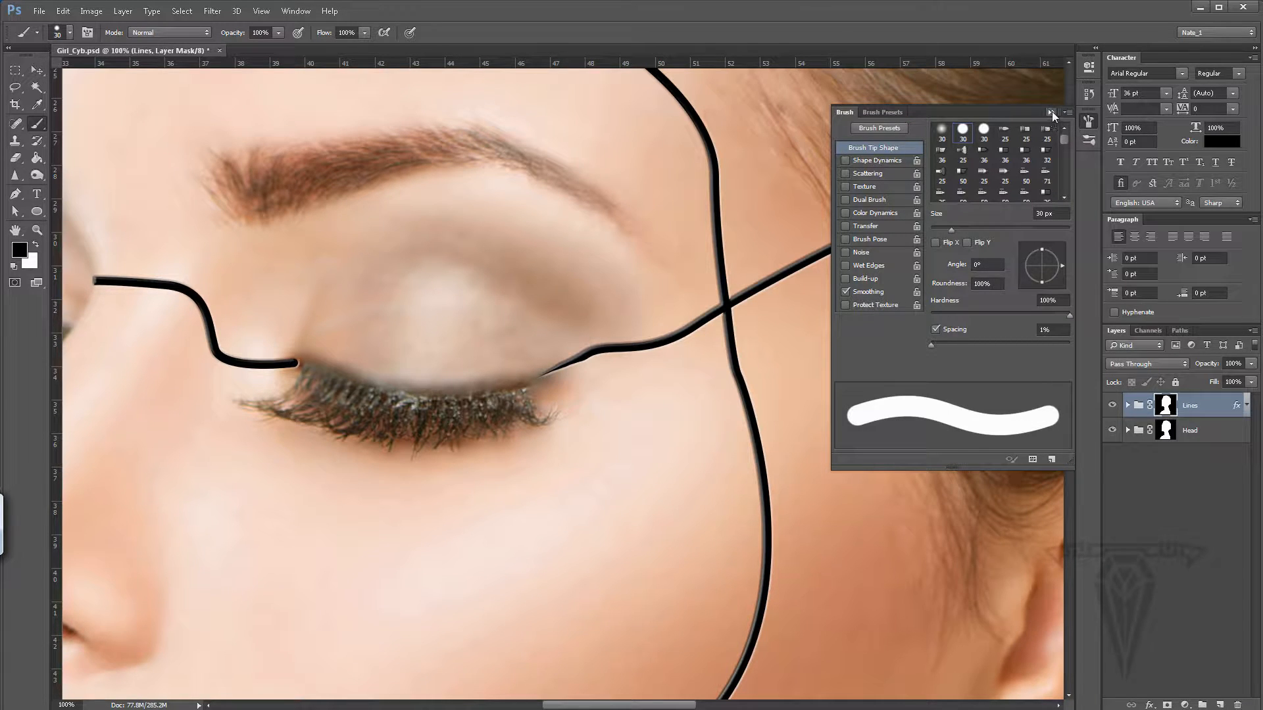
click(1051, 112)
drag(567, 379, 611, 367)
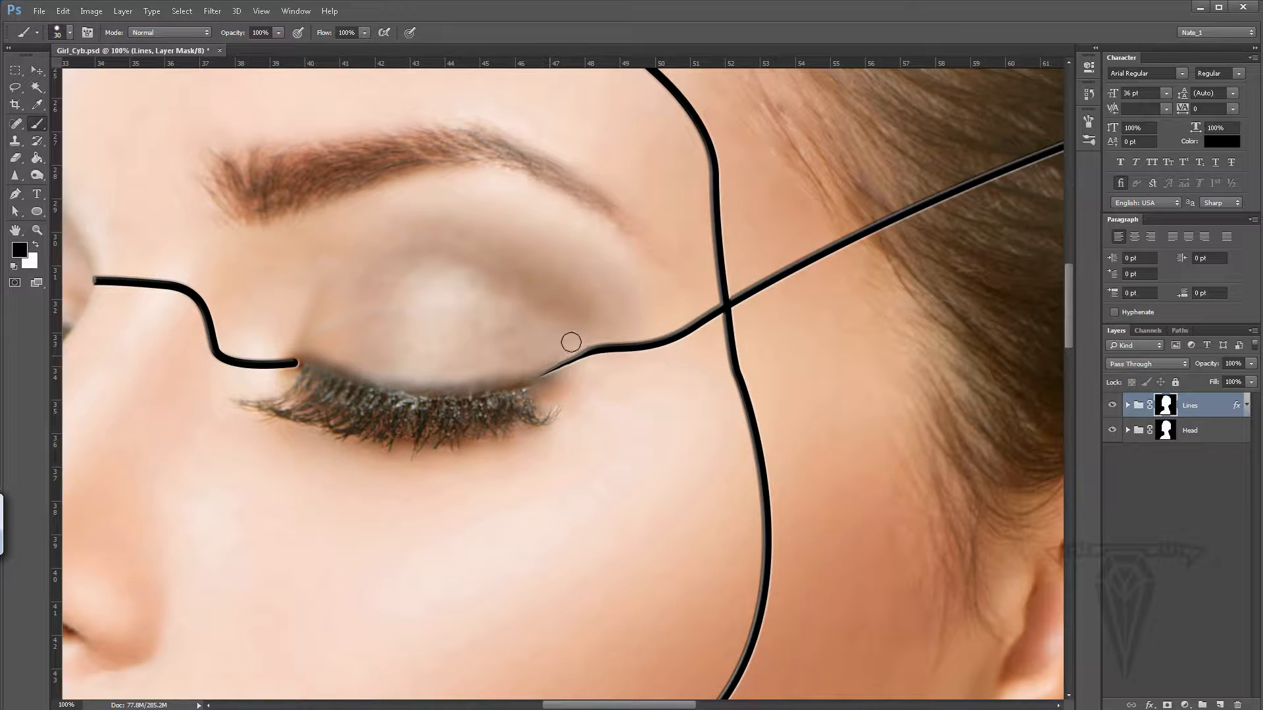
drag(369, 406, 601, 422)
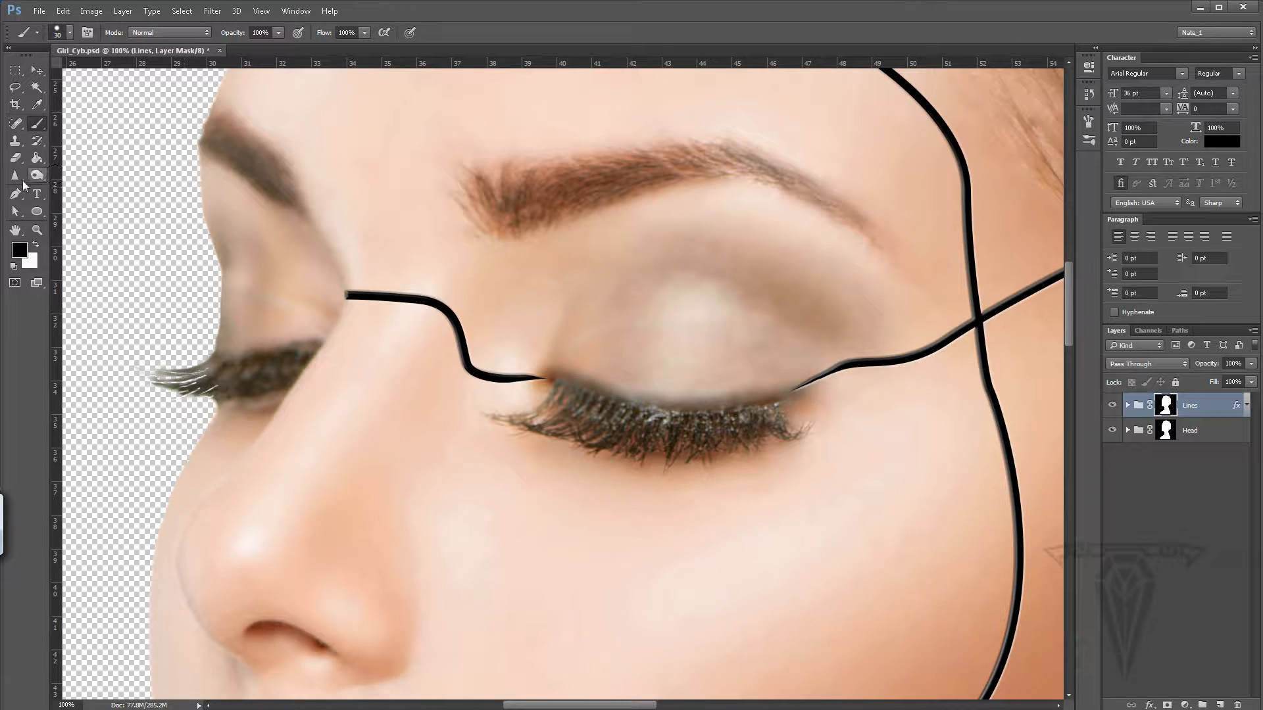
Step: Duplicate the Face layer in the Head group and move the copy out above the Lines group
double_click(17, 227)
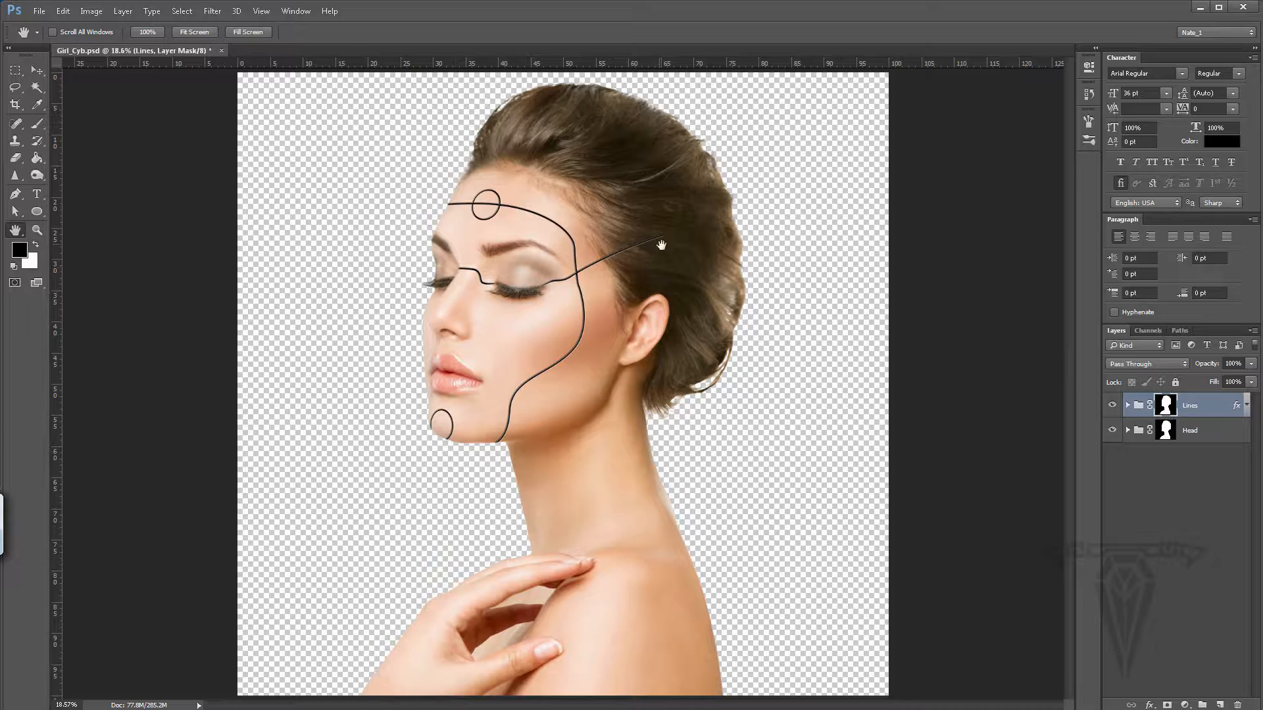
click(37, 230)
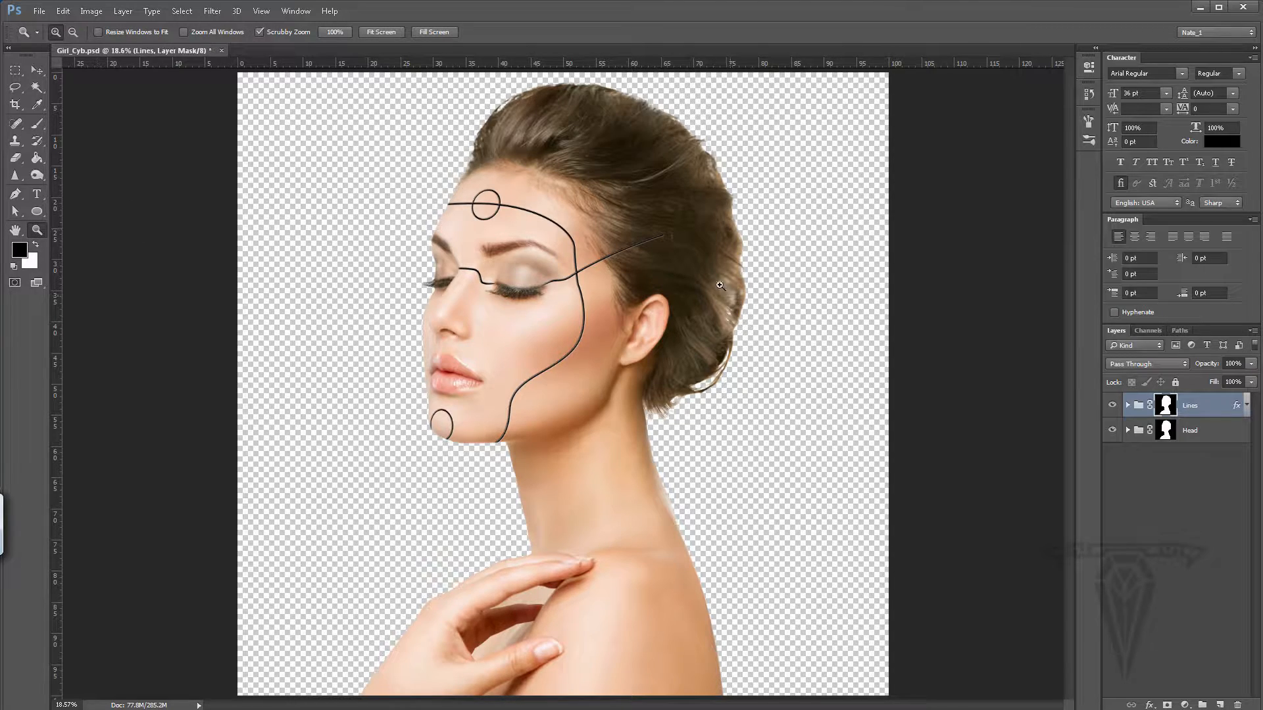
click(631, 254)
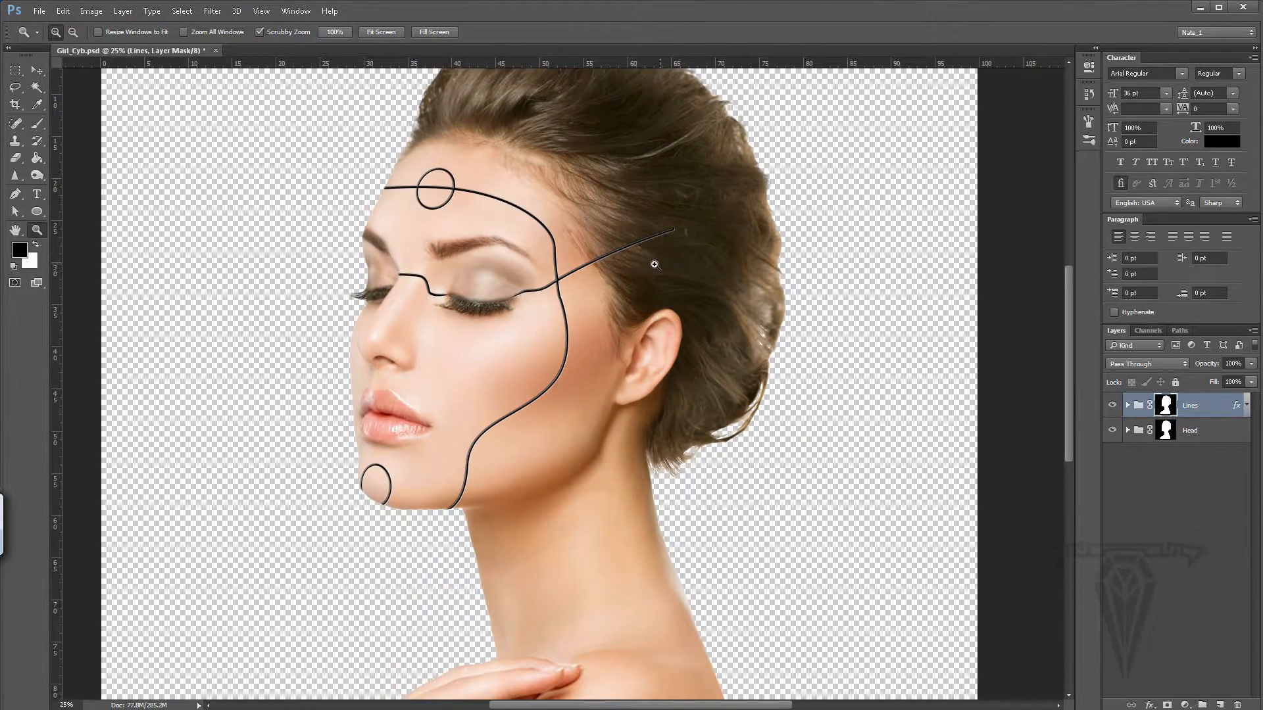
click(641, 253)
click(643, 247)
drag(686, 277, 662, 347)
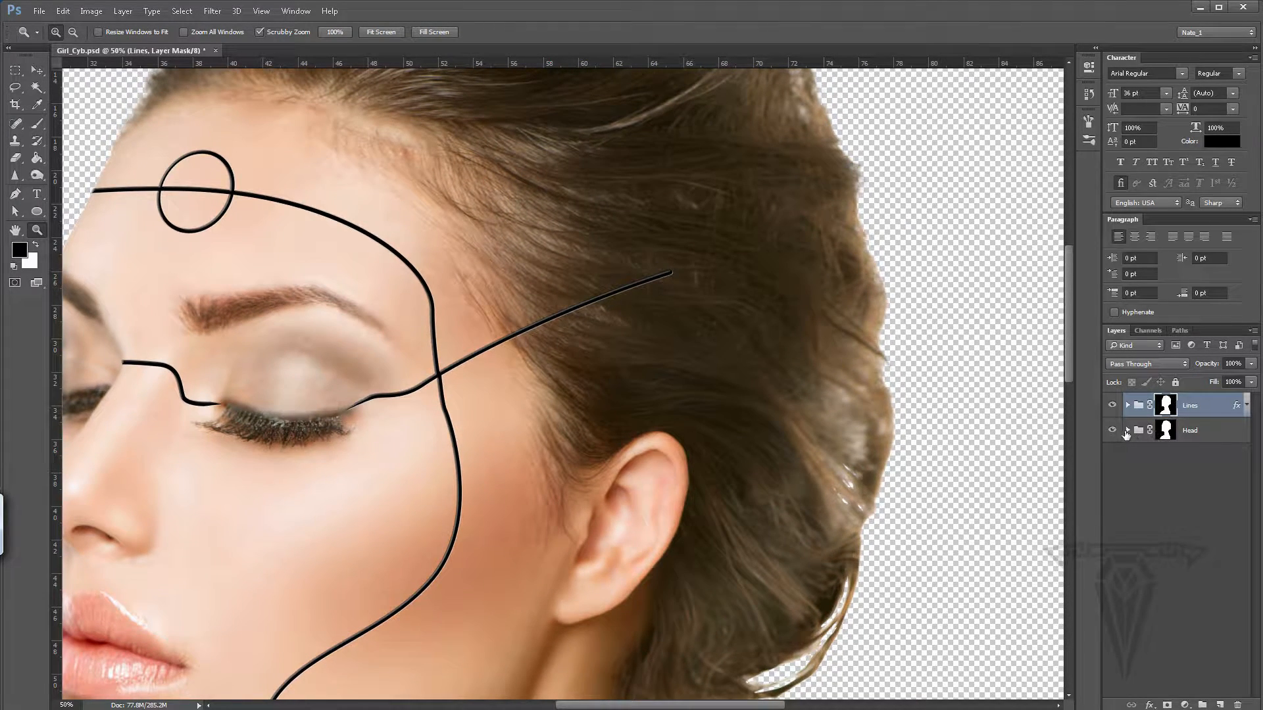
click(1127, 431)
click(1204, 482)
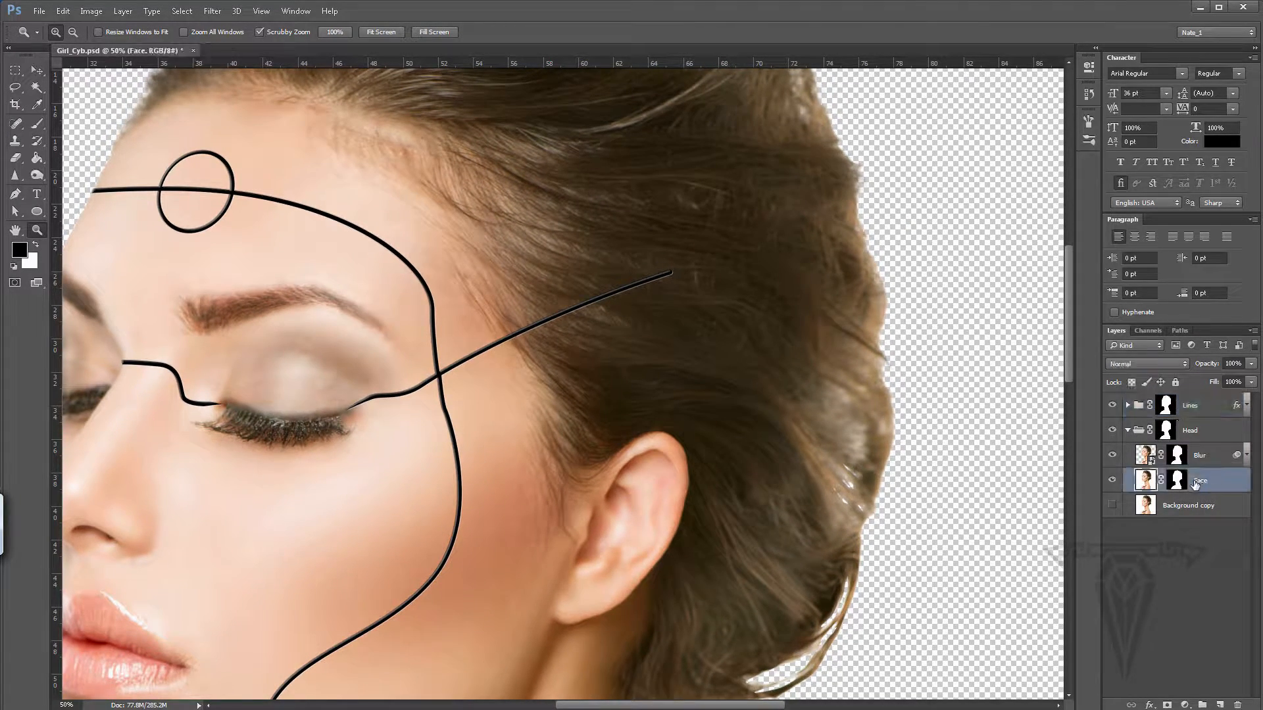
drag(1209, 481, 1221, 705)
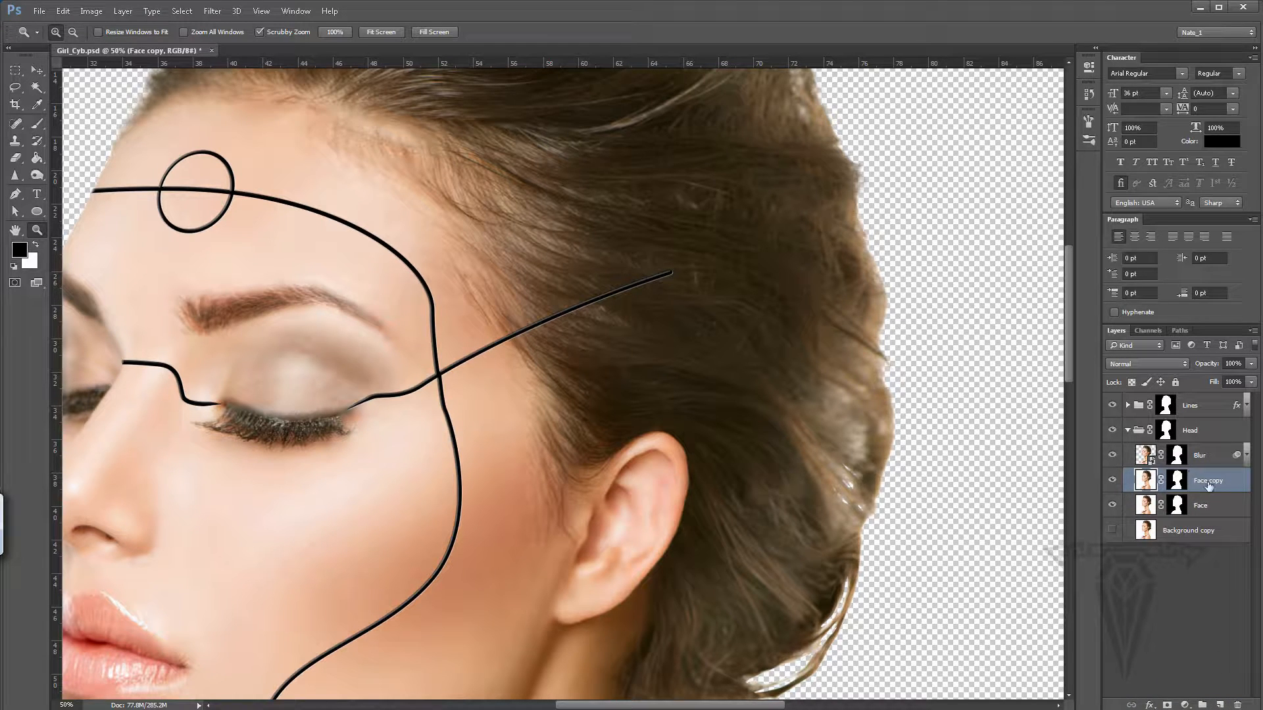
drag(1203, 476, 1188, 409)
drag(1201, 475, 1201, 399)
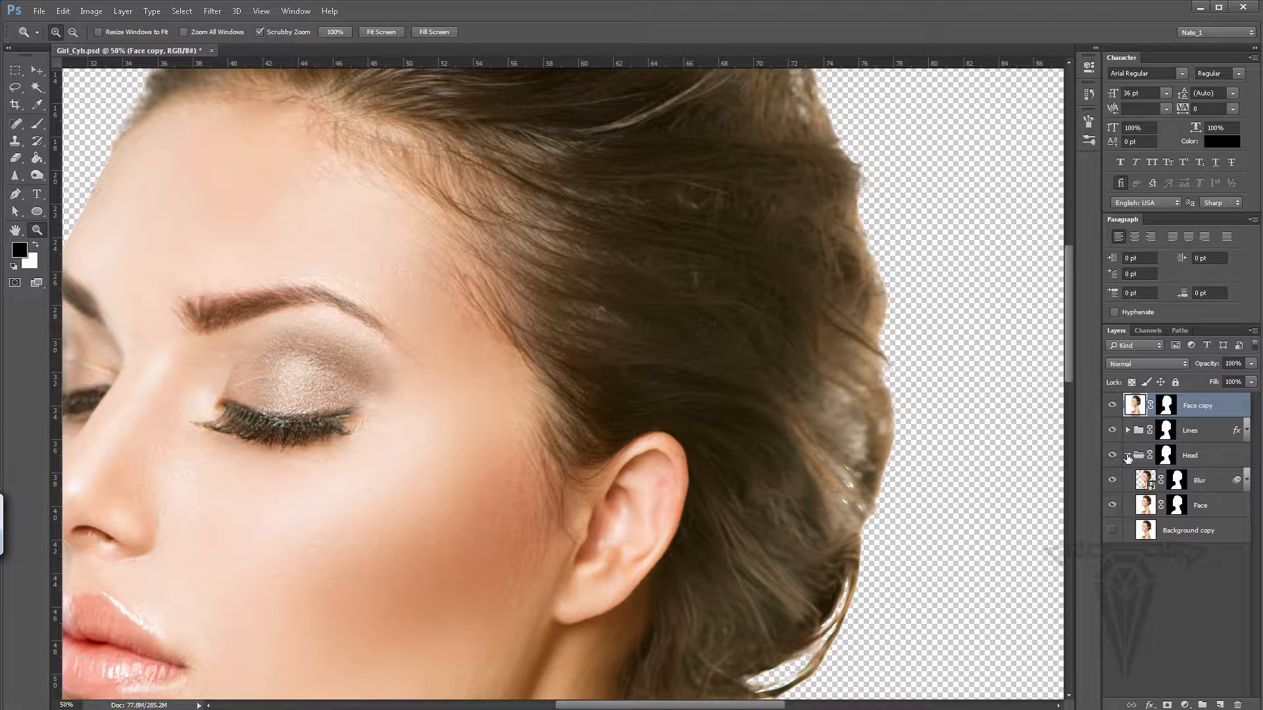
Step: Collapse the Head group and rename the Face copy layer as Hair
click(1128, 455)
double_click(1201, 406)
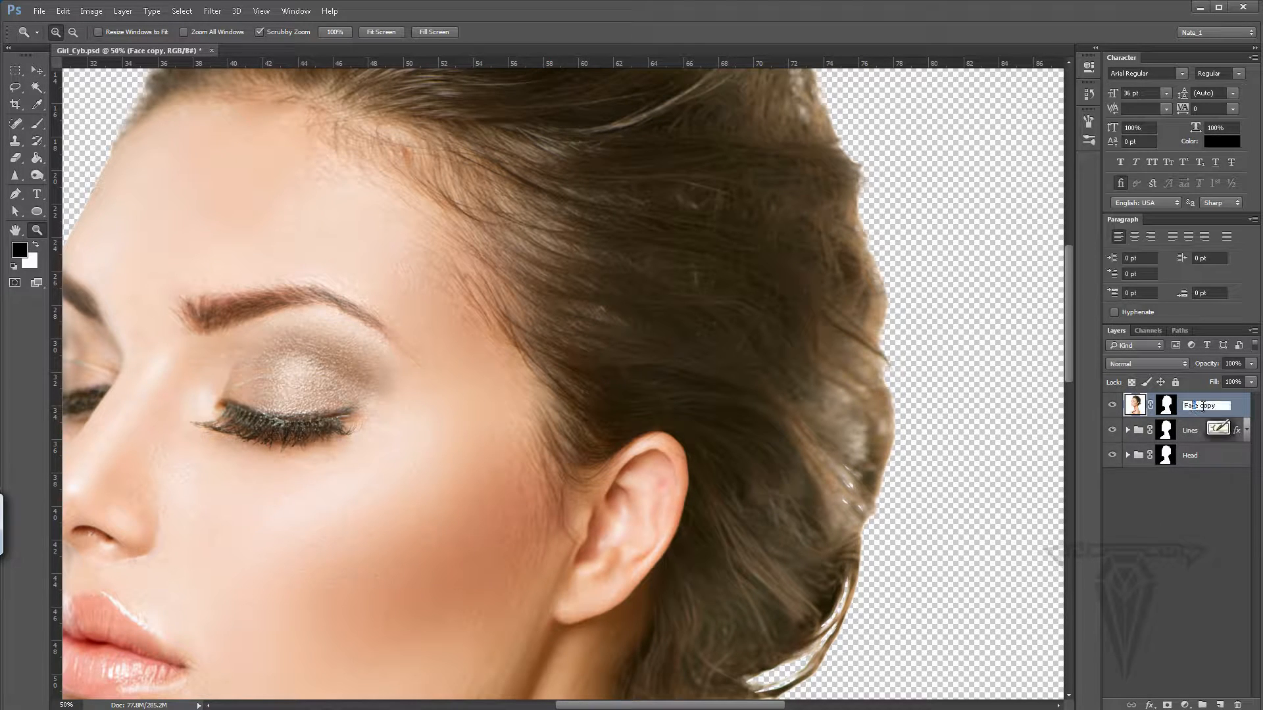
text(Hair)
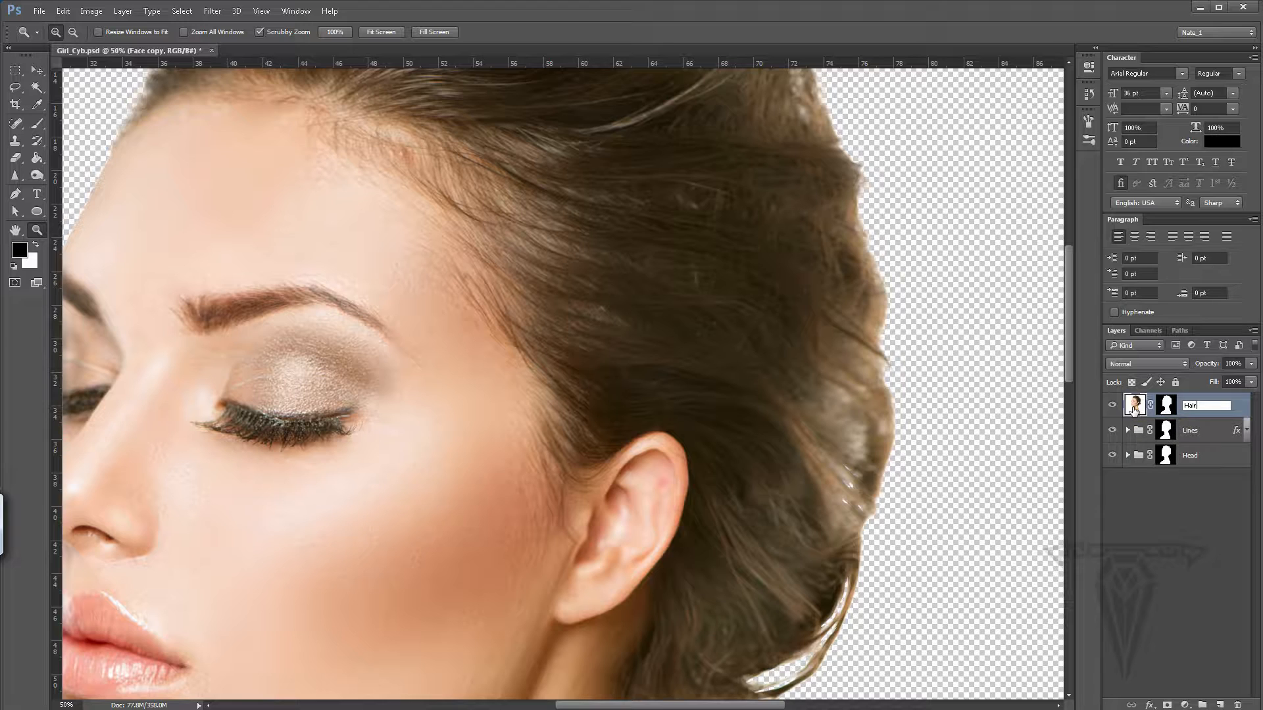
key(Return)
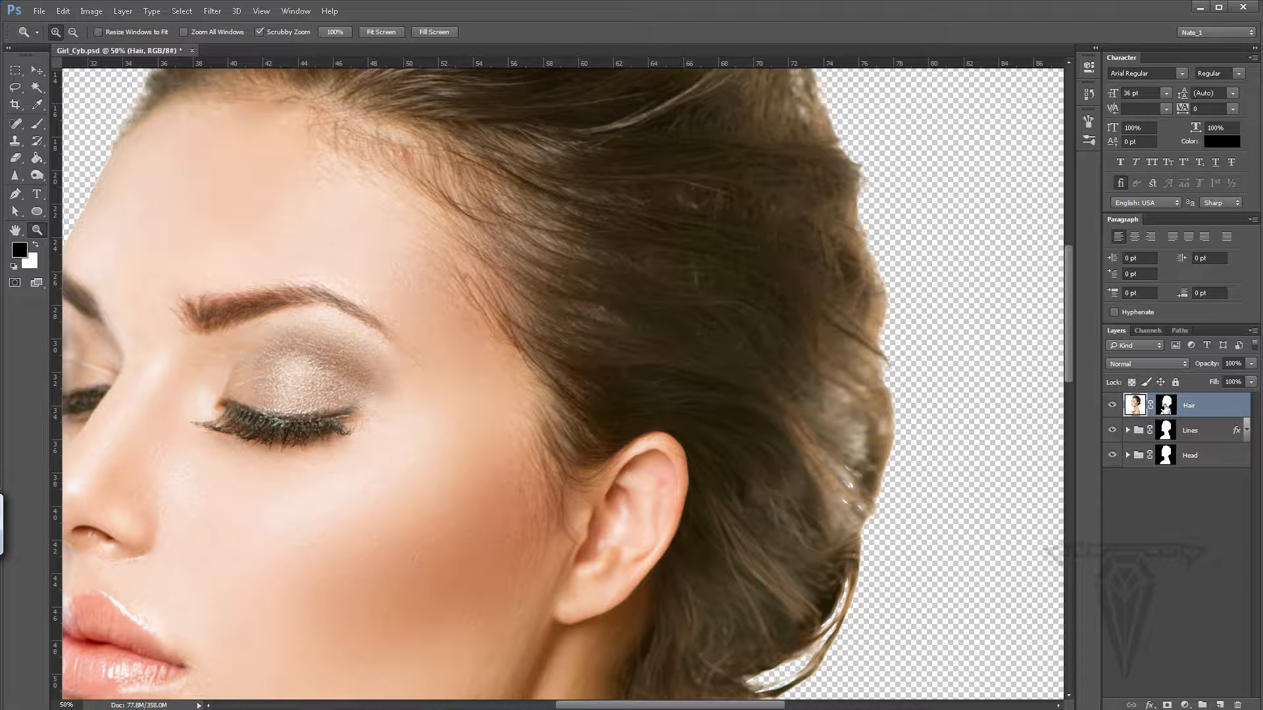
Step: Delete the Hair layer's mask without applying it to the layer
click(1165, 407)
drag(1165, 407, 1238, 705)
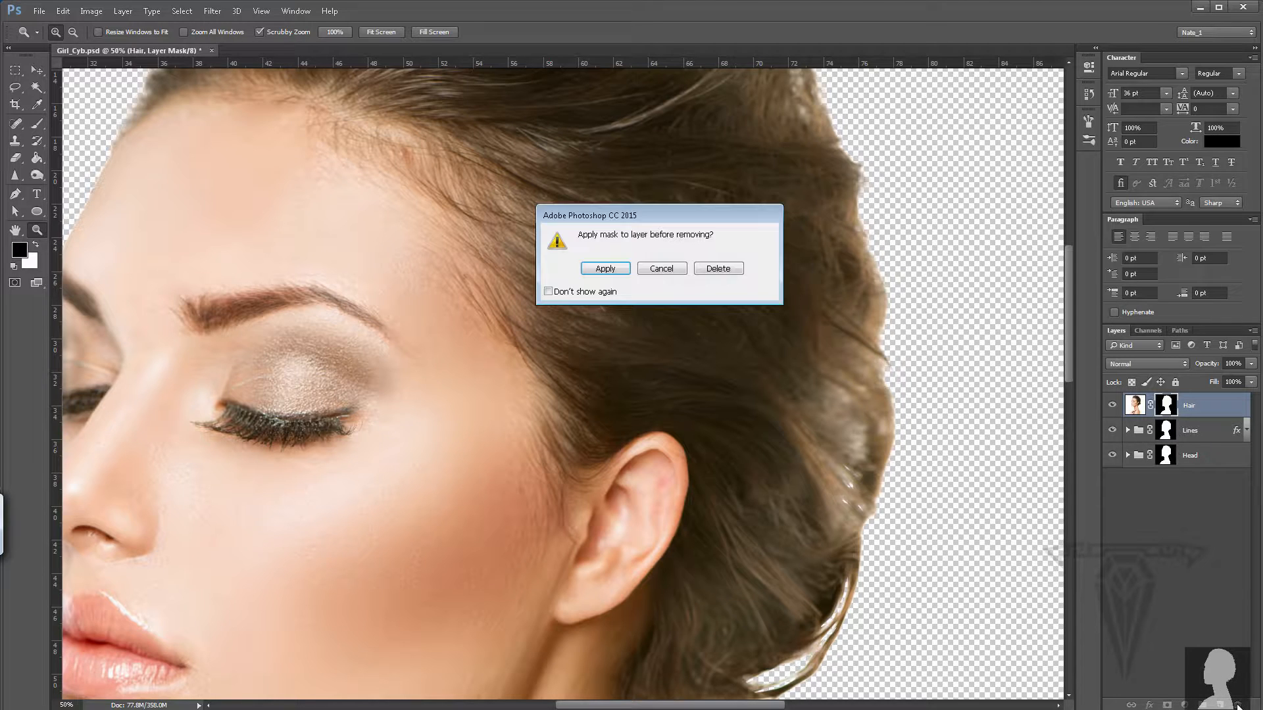
click(720, 269)
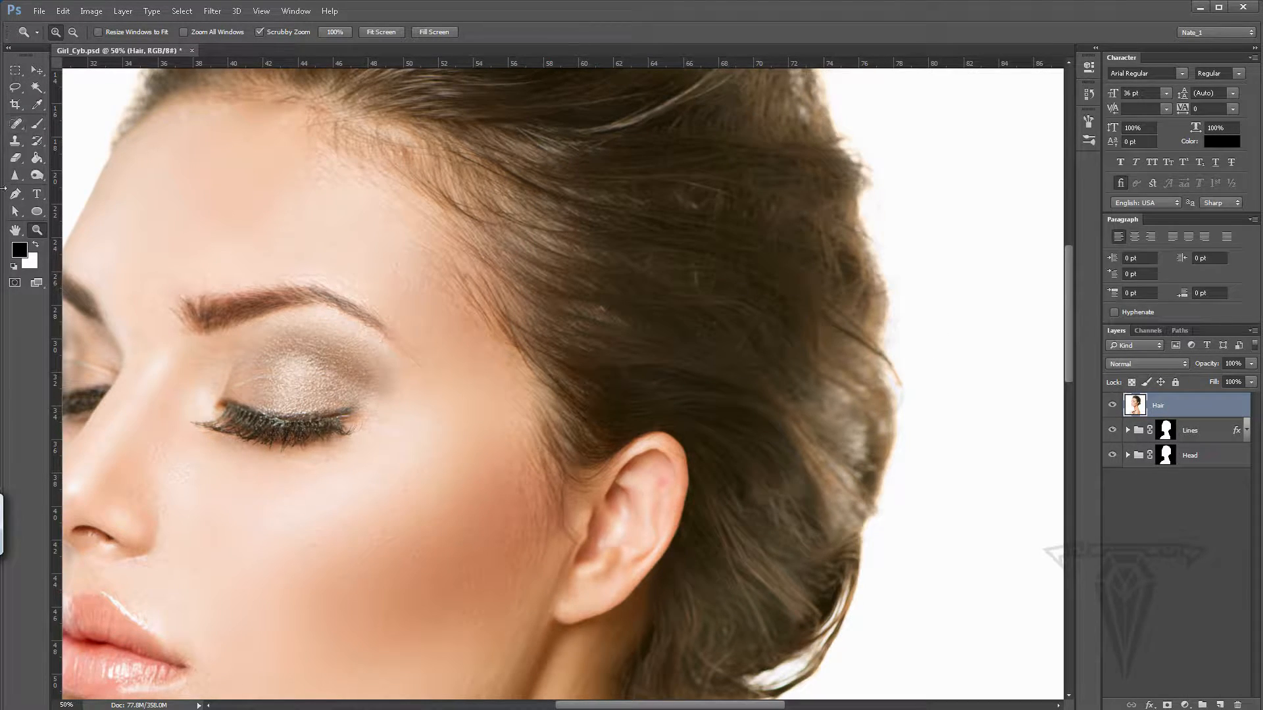
Step: Lower the Hair layer's opacity to 65% and lasso the hair area around the line's end above the ear
click(14, 88)
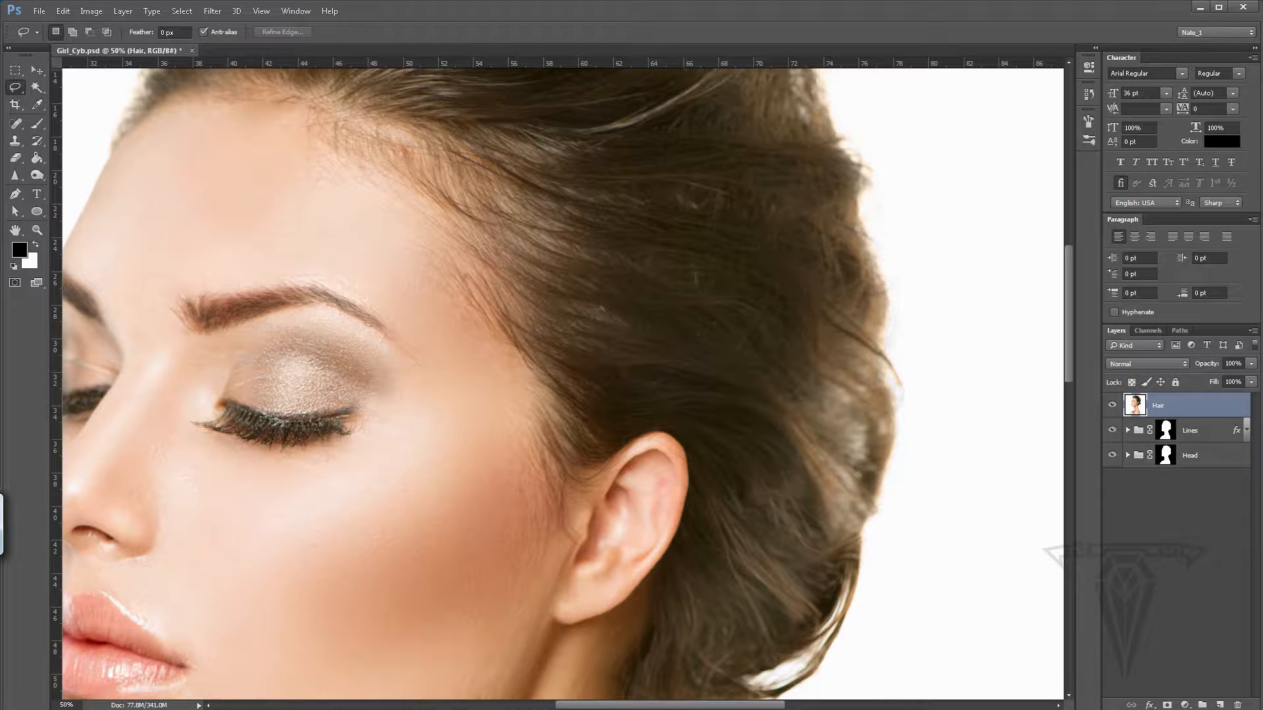
click(1252, 363)
drag(1252, 379, 1232, 380)
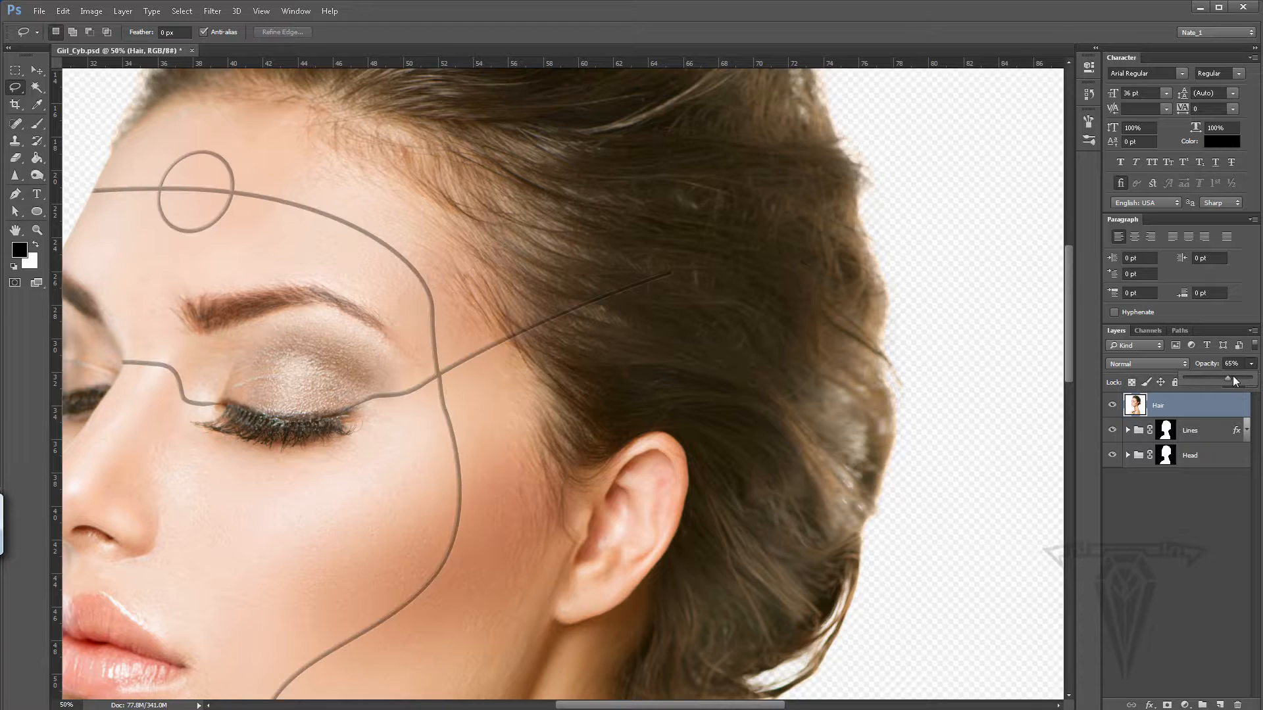
drag(593, 246, 513, 289)
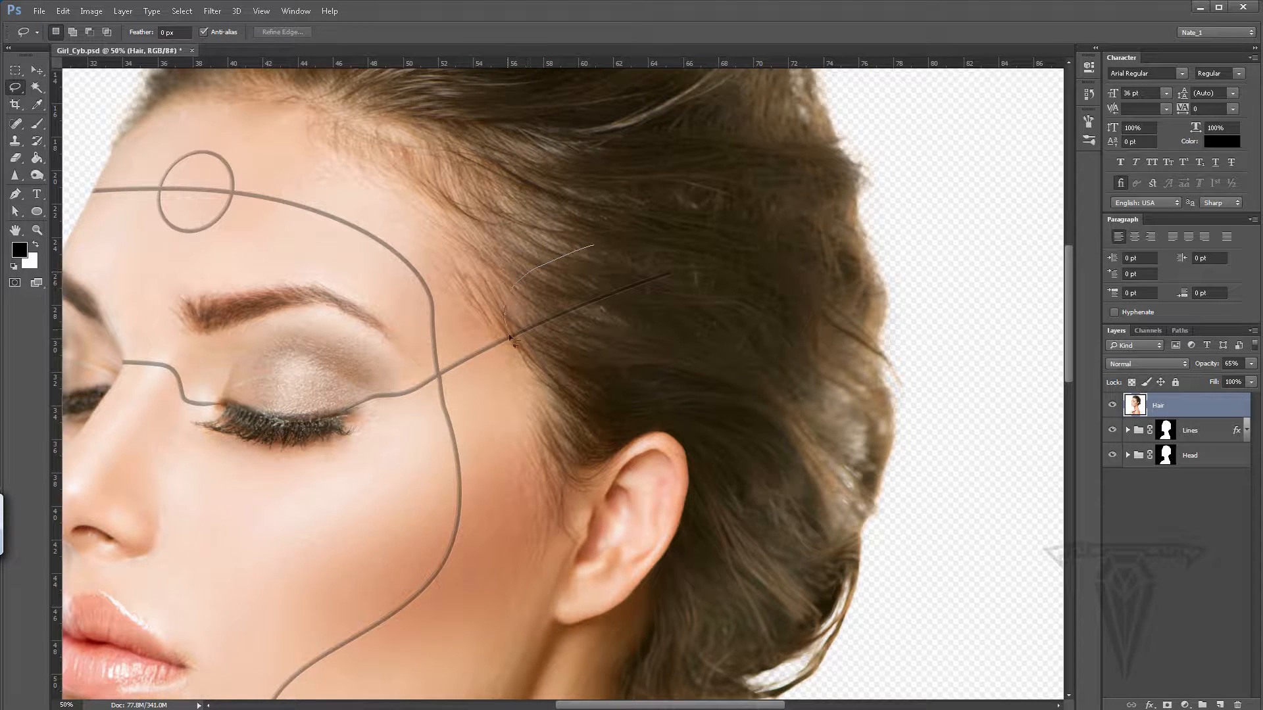
mouse_move(544, 365)
mouse_down()
mouse_move(608, 358)
mouse_move(700, 314)
mouse_move(693, 249)
mouse_move(615, 238)
mouse_move(584, 246)
mouse_up()
mouse_move(524, 325)
mouse_down()
mouse_move(491, 341)
mouse_move(523, 352)
mouse_up()
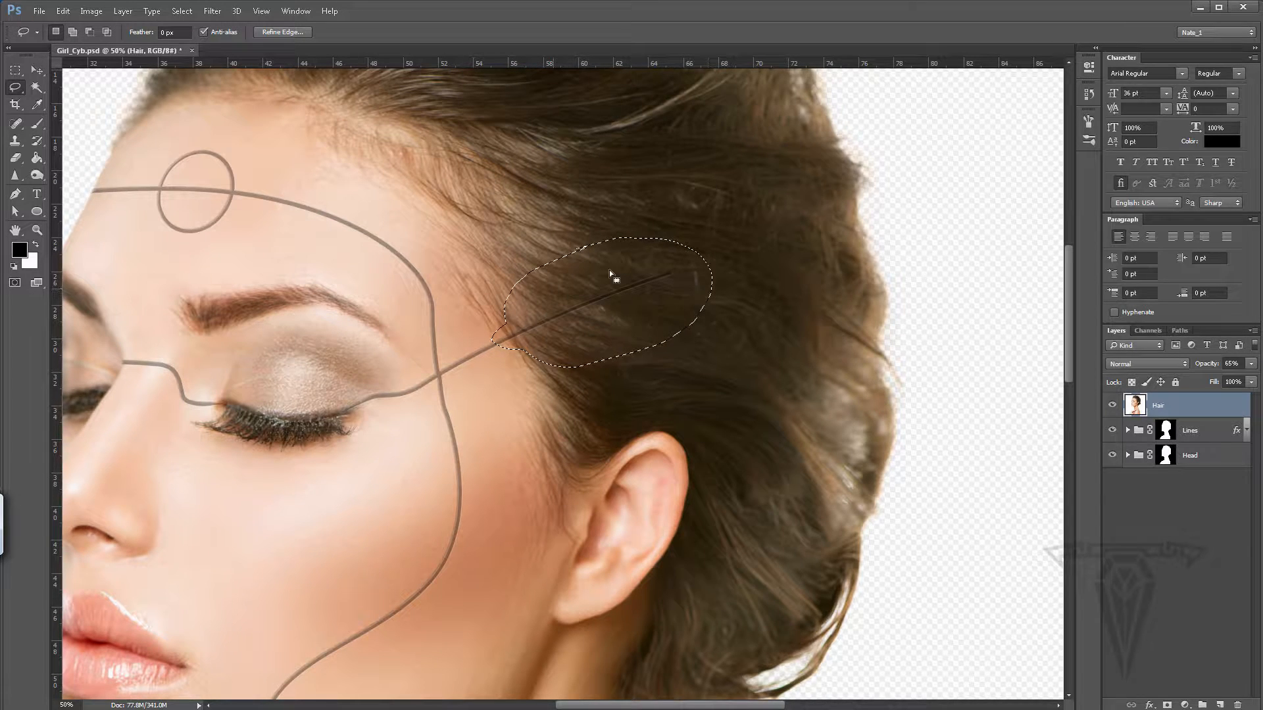
Step: Restore the Hair layer's opacity to 100% and add a layer mask from the lasso selection
click(1252, 366)
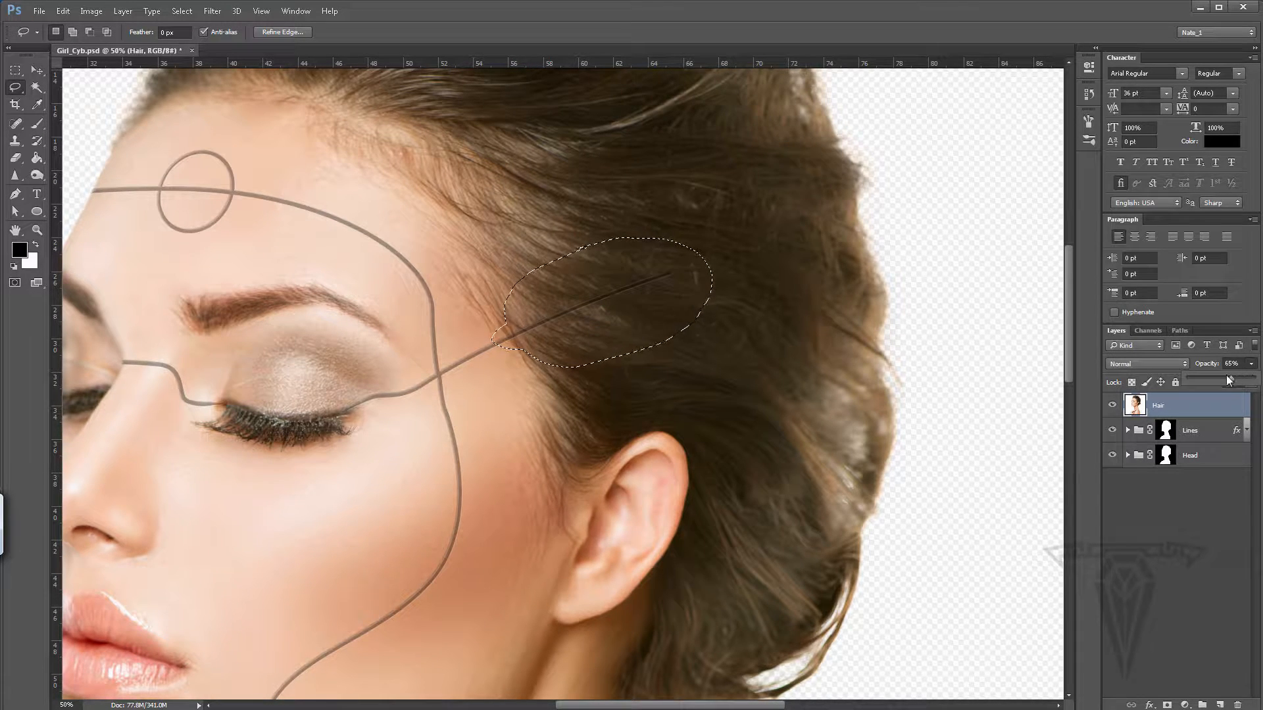
drag(1230, 380, 1255, 380)
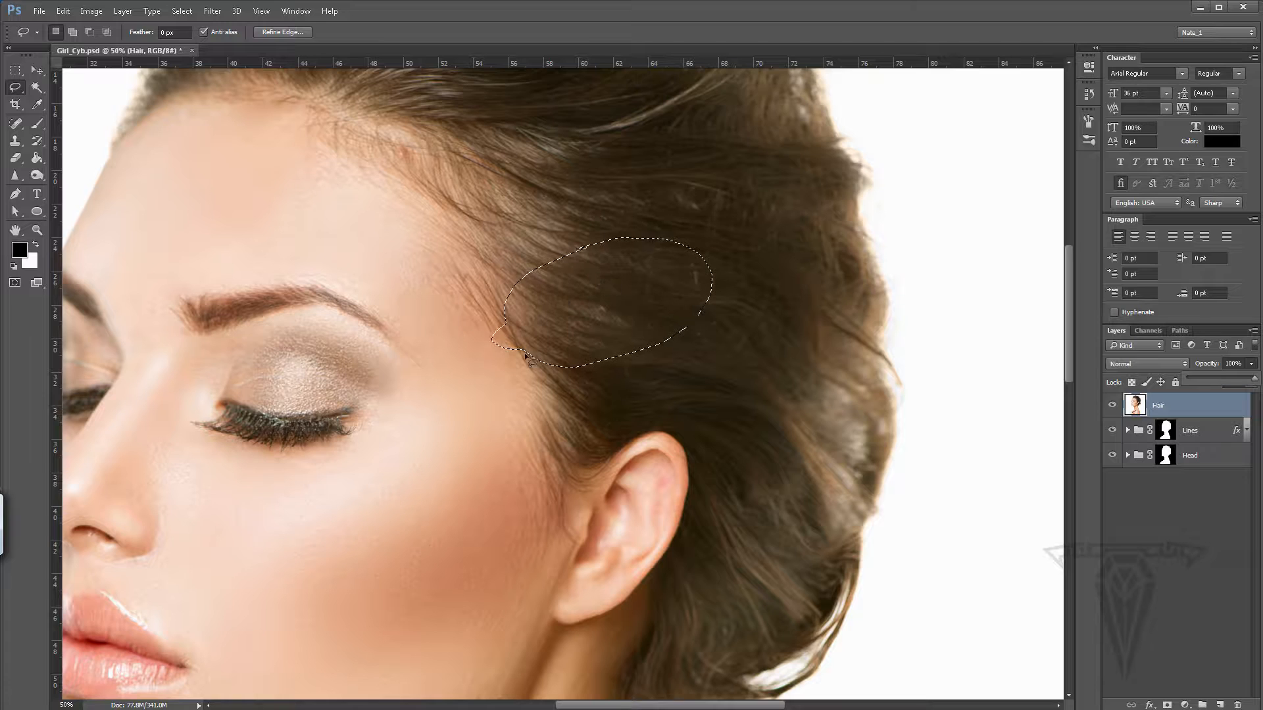
click(16, 89)
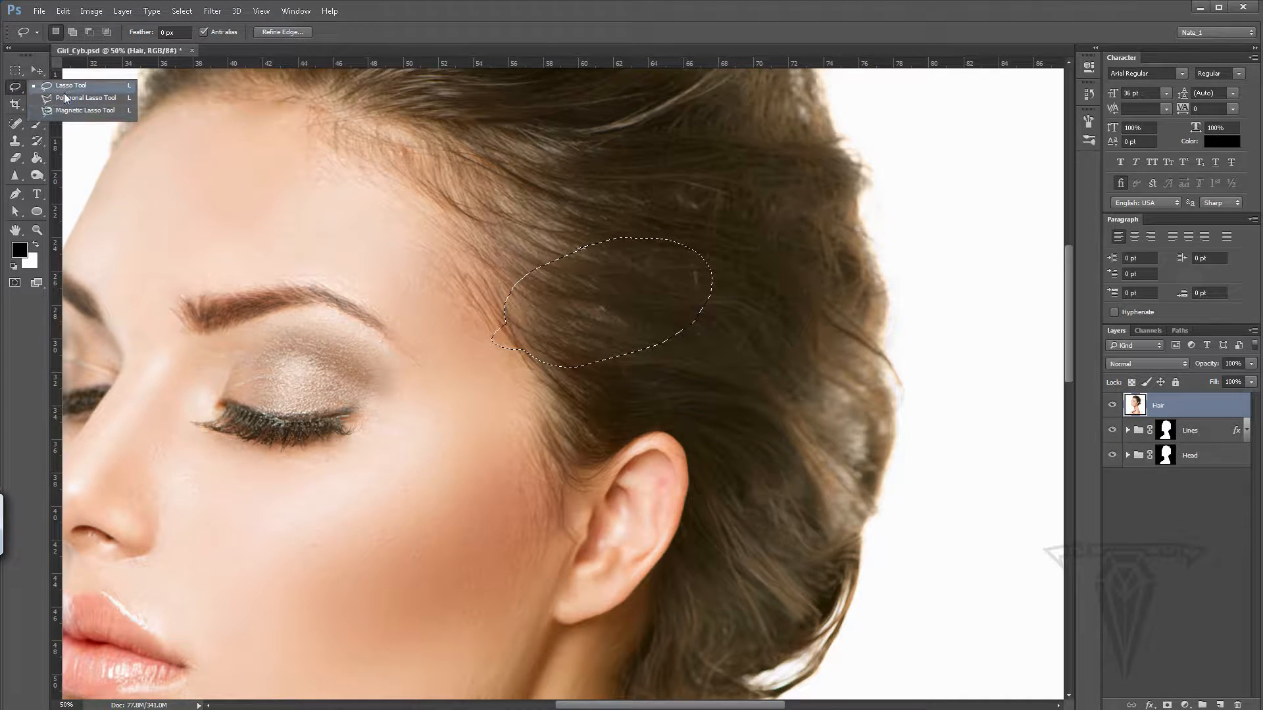
click(382, 32)
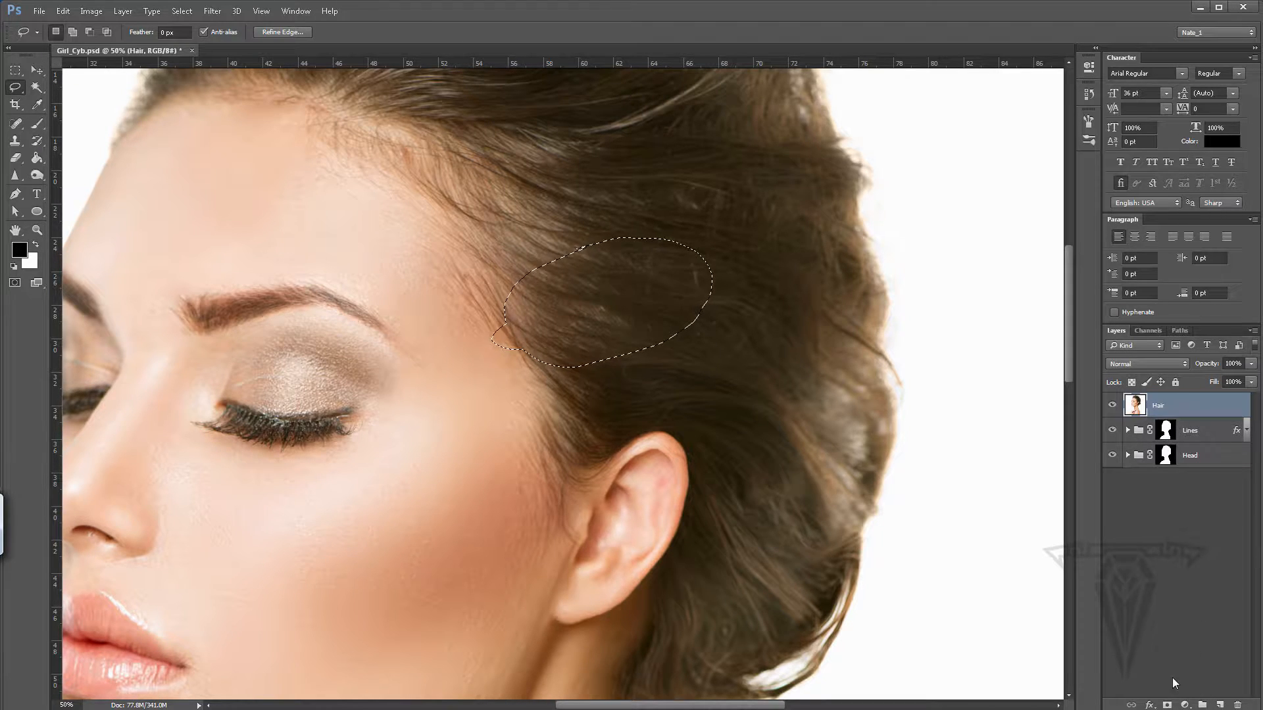
click(1167, 705)
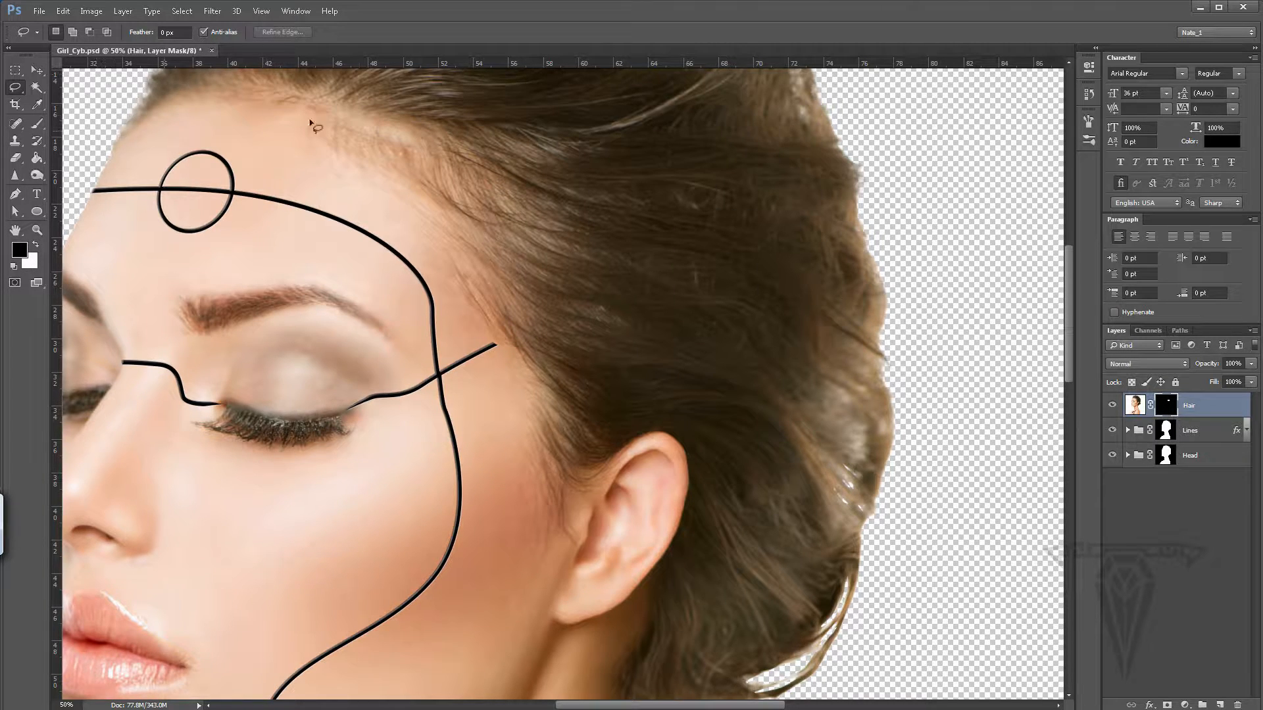
Step: Choose the soft round 30 px brush with 0% hardness and reduce its spacing
click(1089, 122)
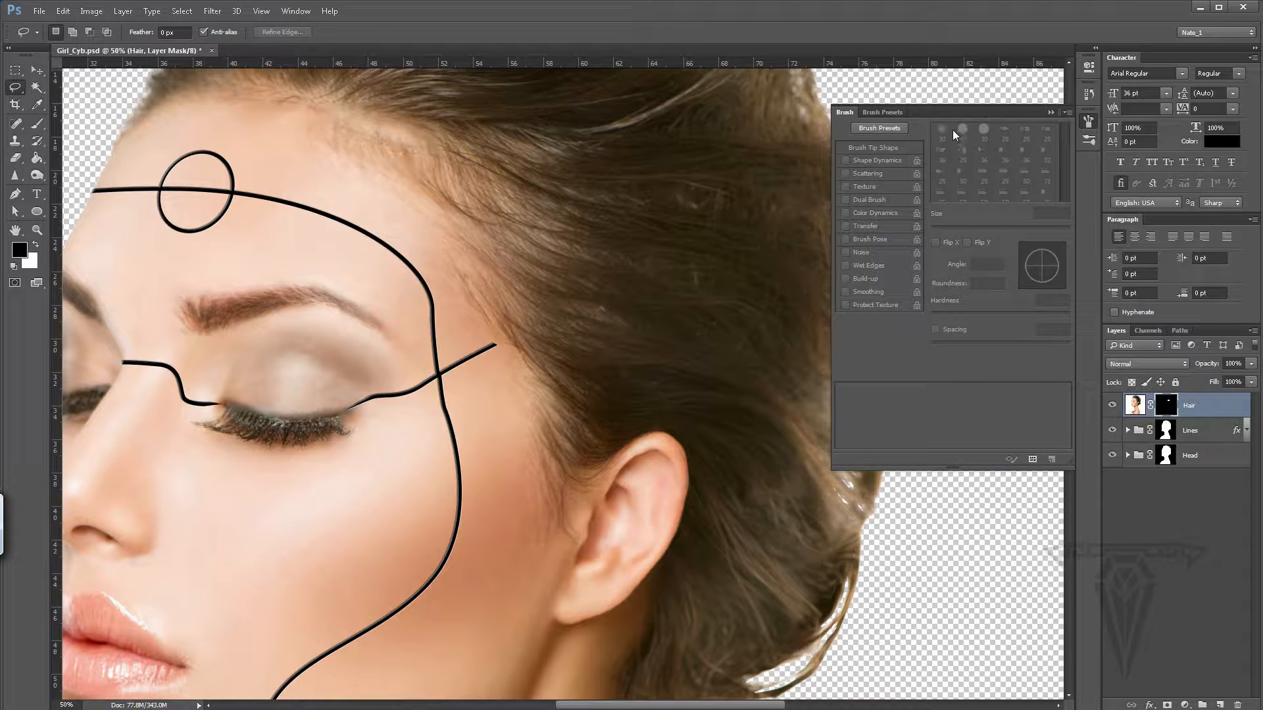
click(37, 124)
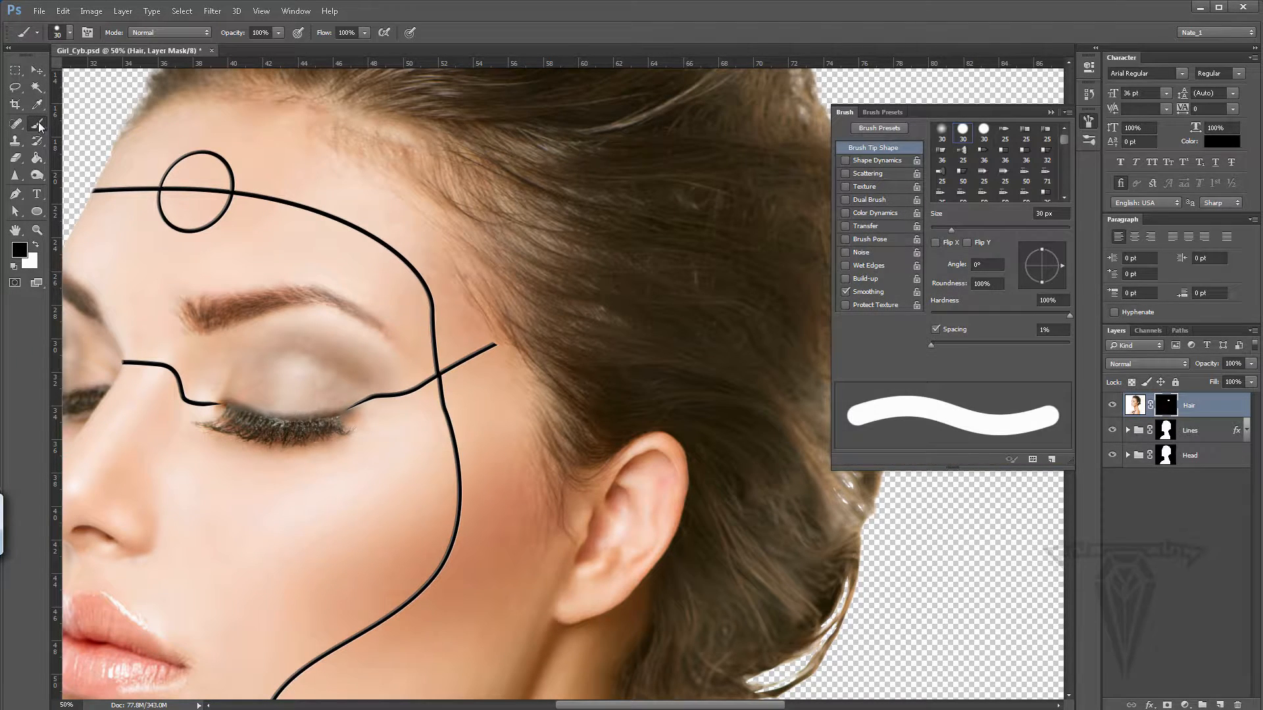
click(942, 128)
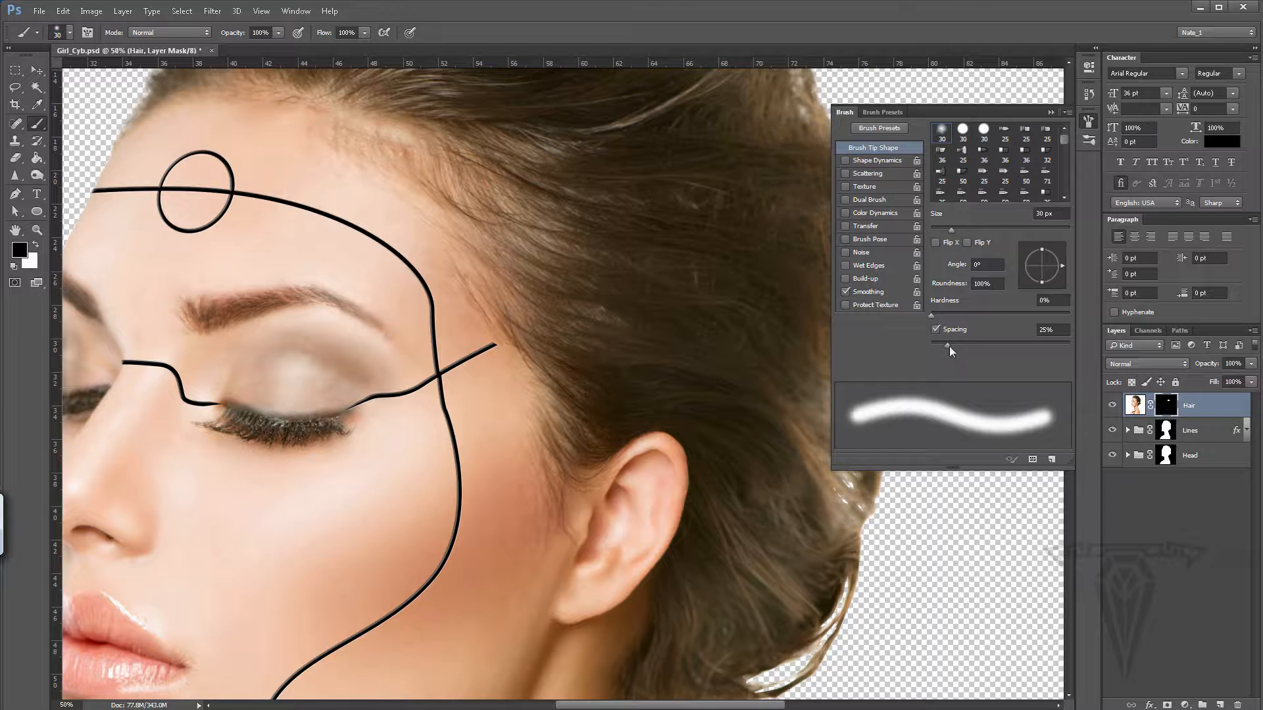
drag(950, 345, 939, 345)
click(1051, 112)
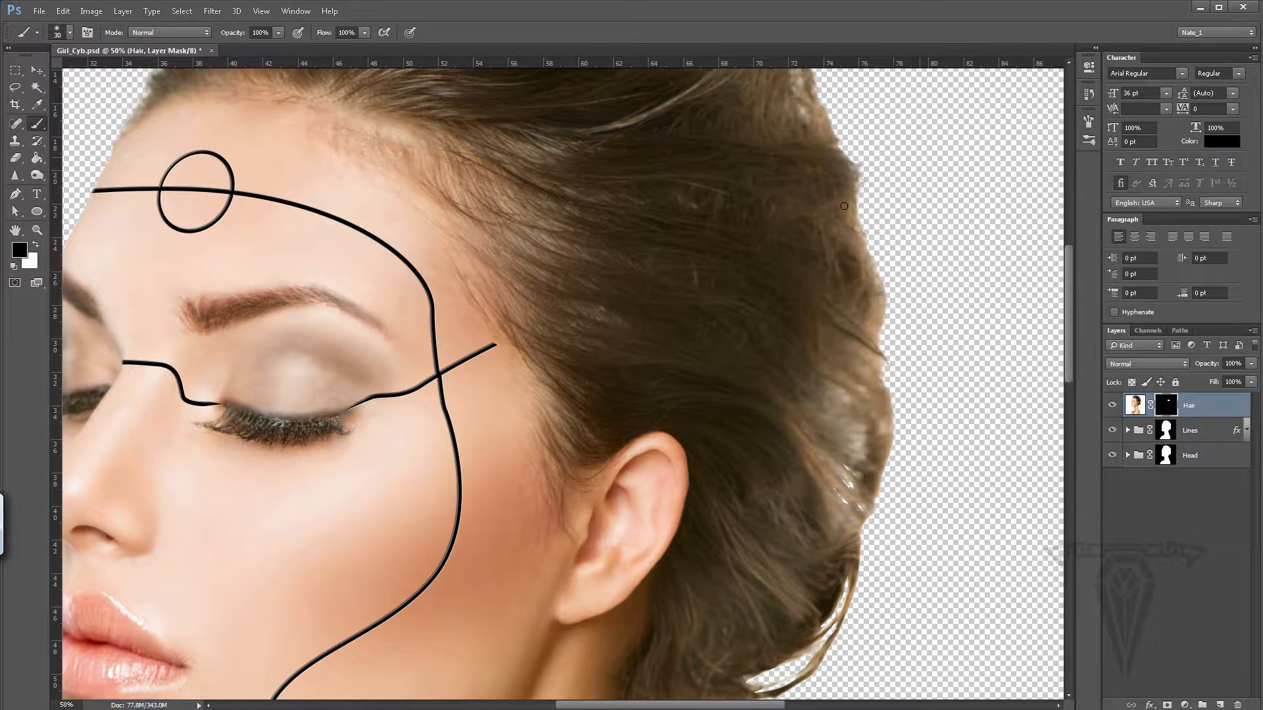
Step: Enlarge the brush to 500 px and paint the white area of the Hair mask black, exposing the line's end
key(bracketright)
key(bracketright)
key(bracketright)
key(bracketright)
key(bracketright)
key(bracketright)
key(bracketright)
key(bracketright)
key(bracketright)
key(bracketright)
key(bracketright)
key(bracketright)
key(bracketright)
key(bracketright)
key(bracketright)
key(bracketright)
key(bracketright)
key(bracketright)
key(bracketright)
key(bracketright)
click(659, 259)
drag(658, 259, 574, 306)
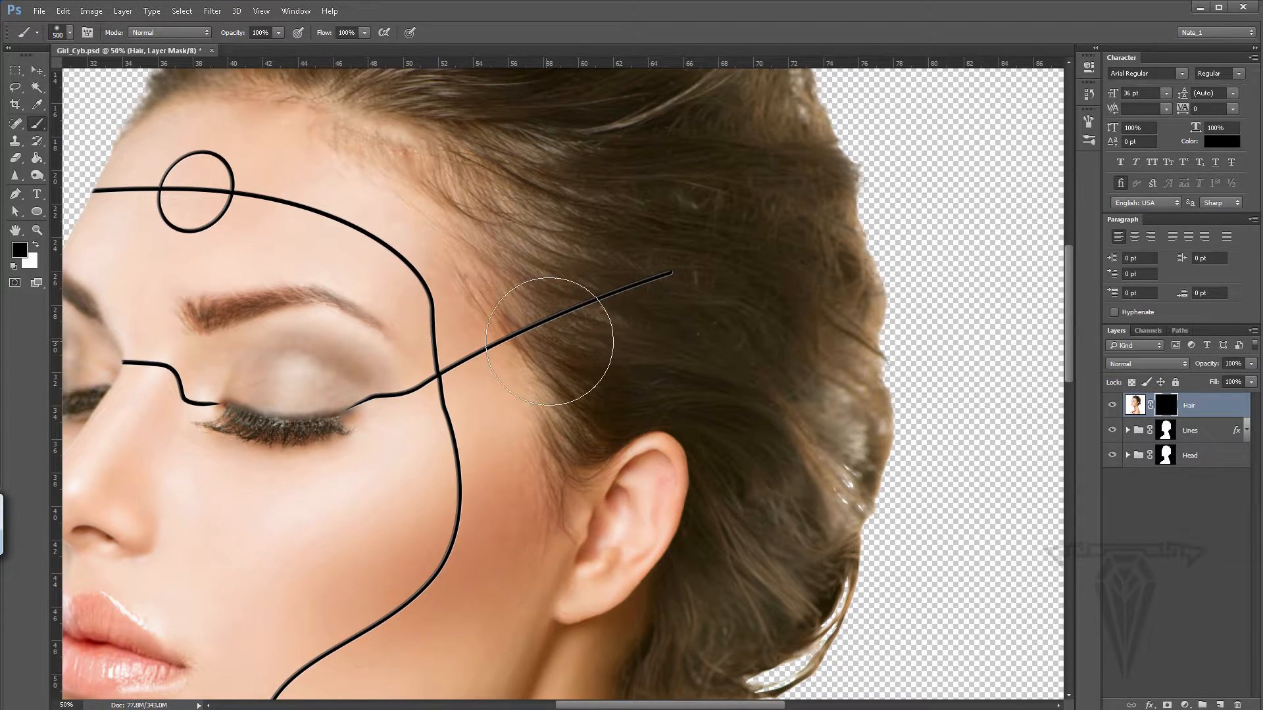
Step: Switch to white and paint the Hair mask with the brush enlarged to 700–800 px to fade the line into the hair
key(x)
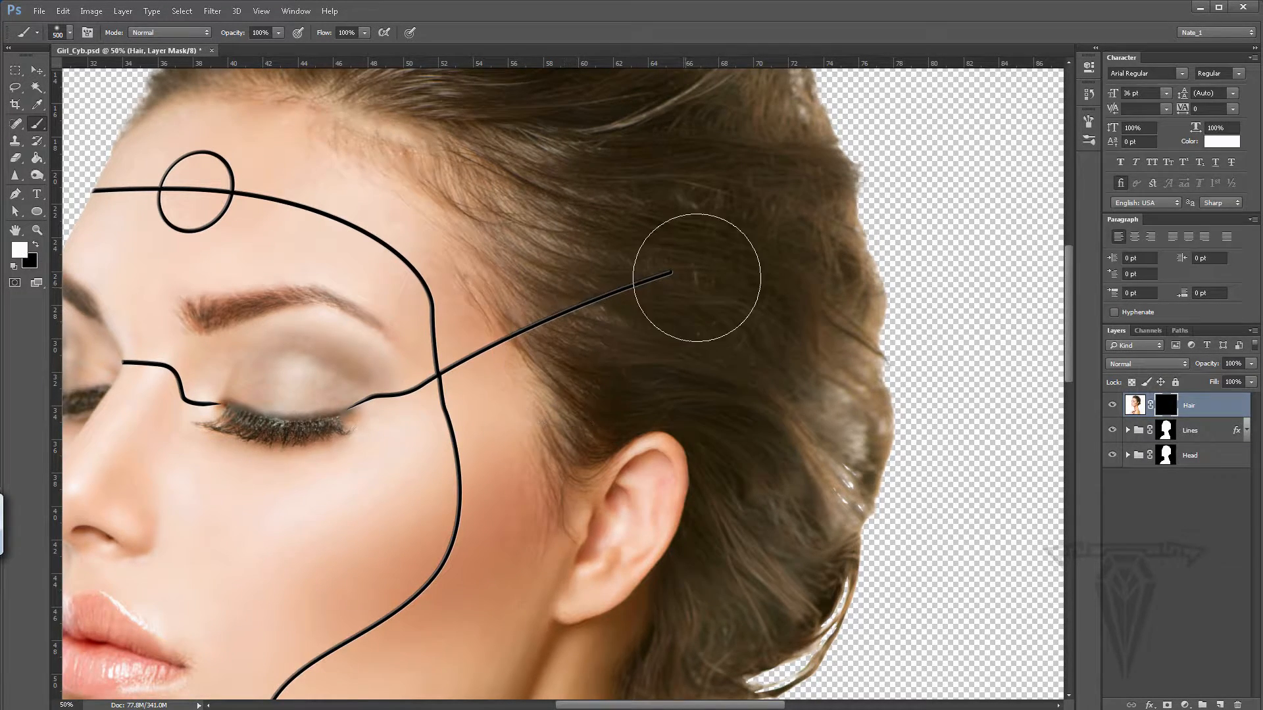
key(bracketright)
key(bracketright)
key(bracketright)
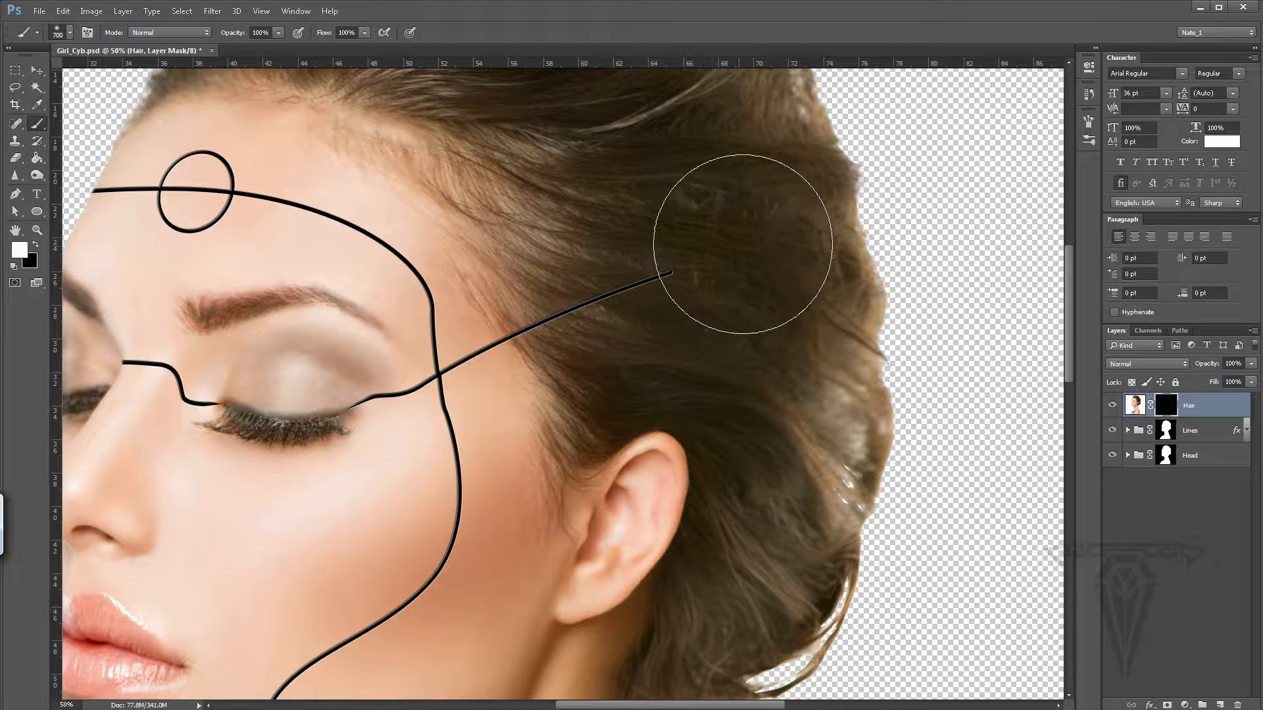
mouse_move(770, 232)
mouse_down()
mouse_move(738, 252)
mouse_move(699, 248)
mouse_move(619, 296)
mouse_move(621, 226)
mouse_move(609, 248)
mouse_move(828, 236)
mouse_up()
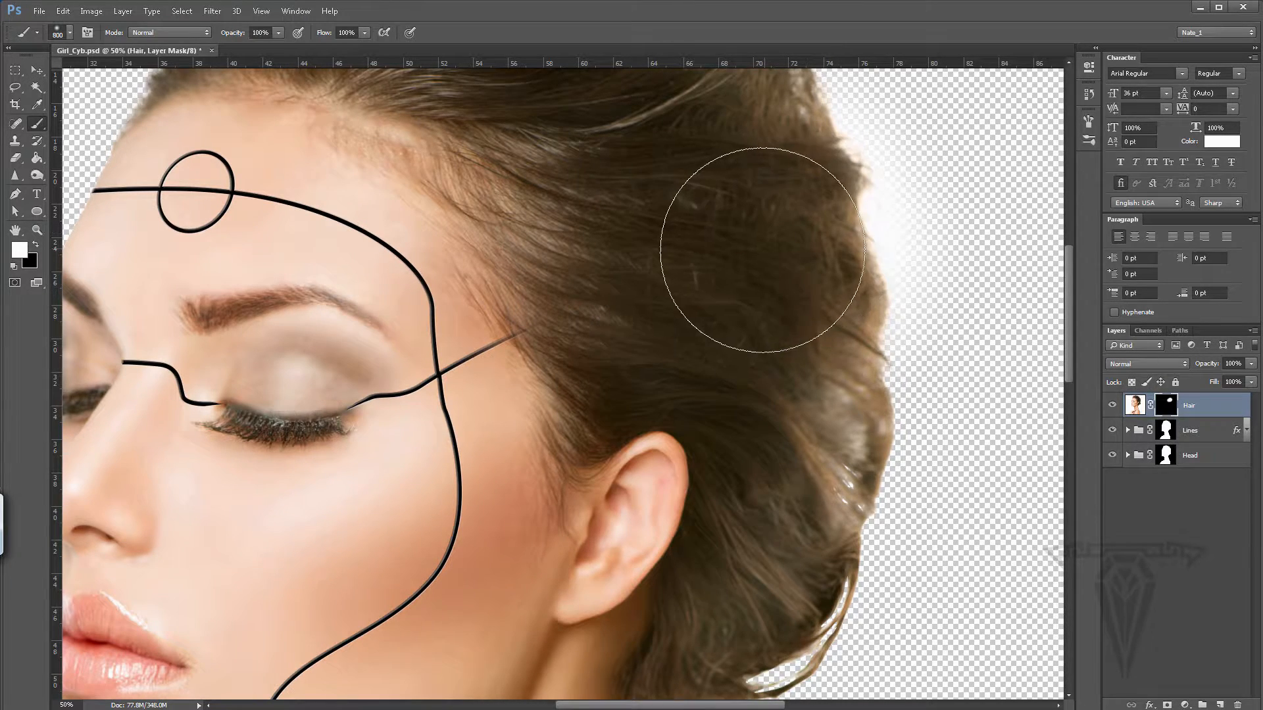
key(ctrl+z)
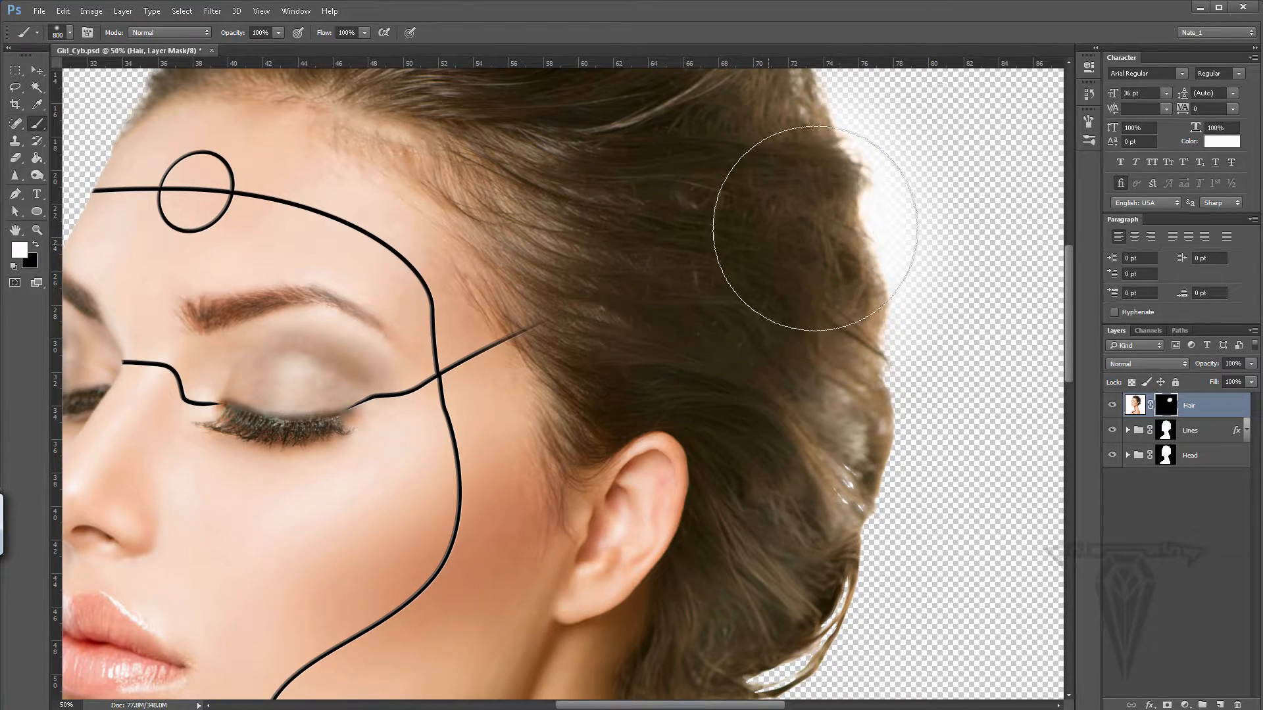
Step: Step back three brush strokes in the document history to undo the latest Hair mask painting
click(1088, 67)
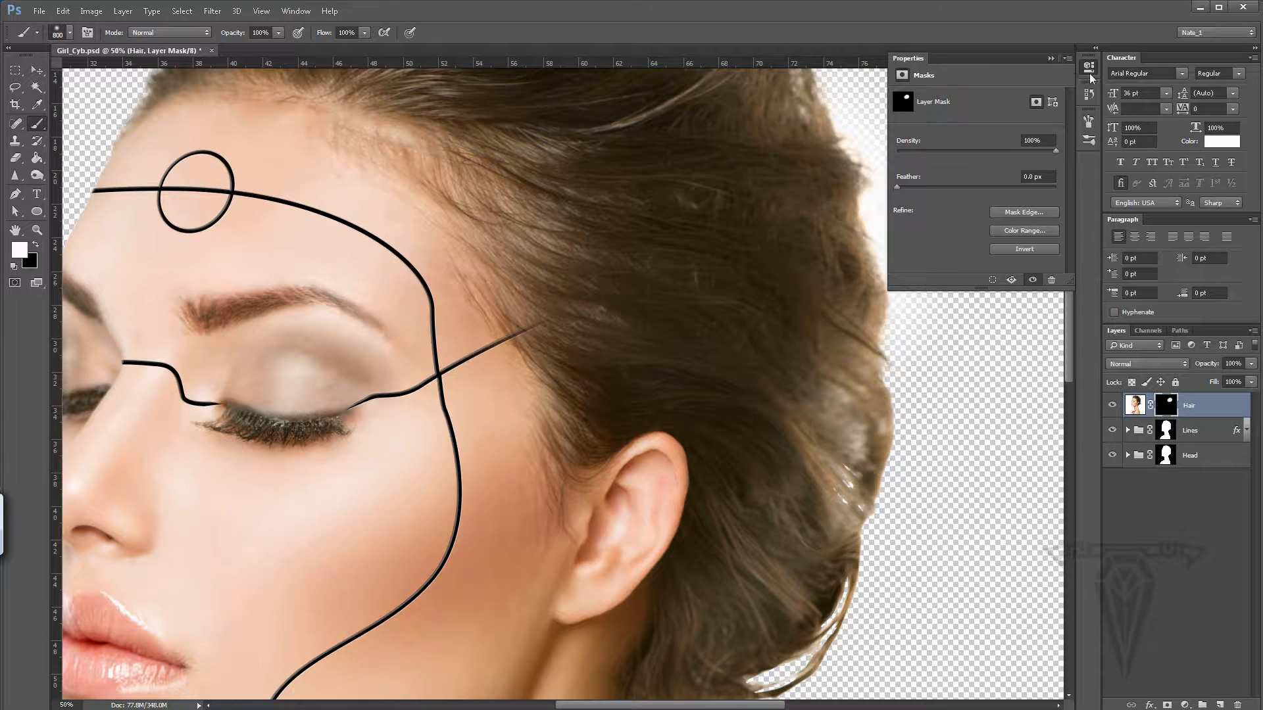
click(1089, 94)
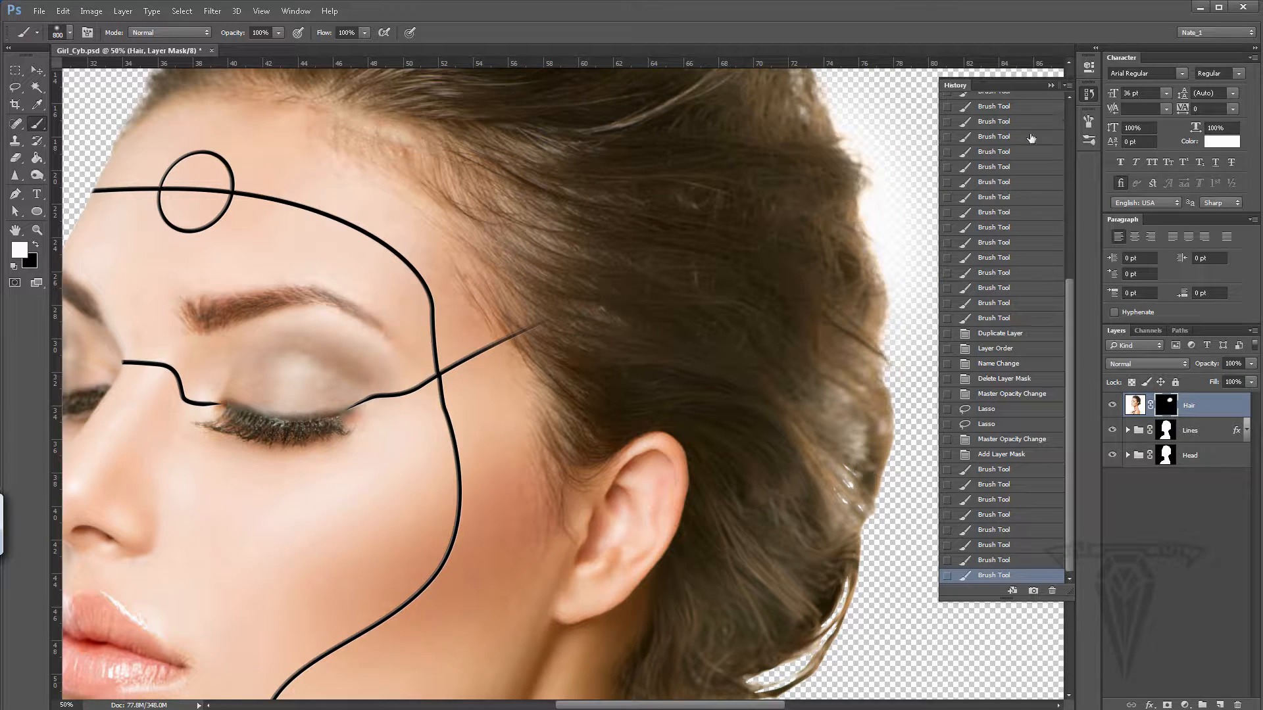
click(999, 563)
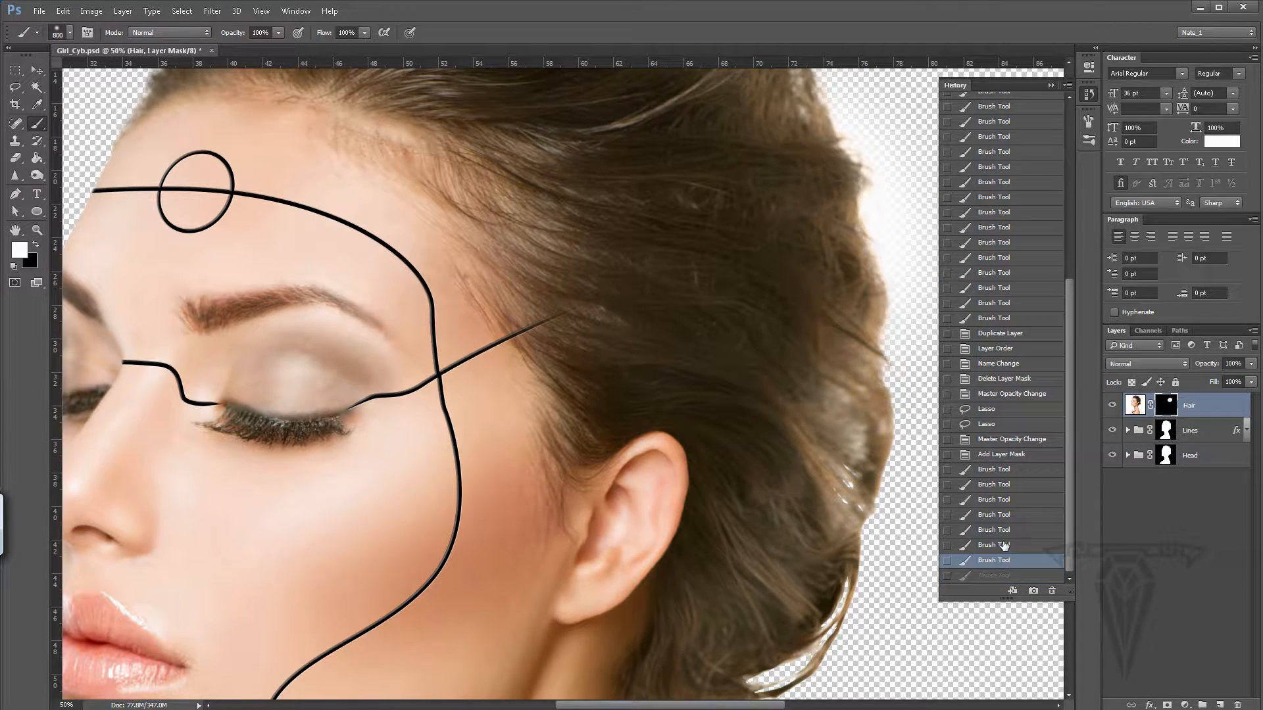
click(1001, 545)
click(1003, 530)
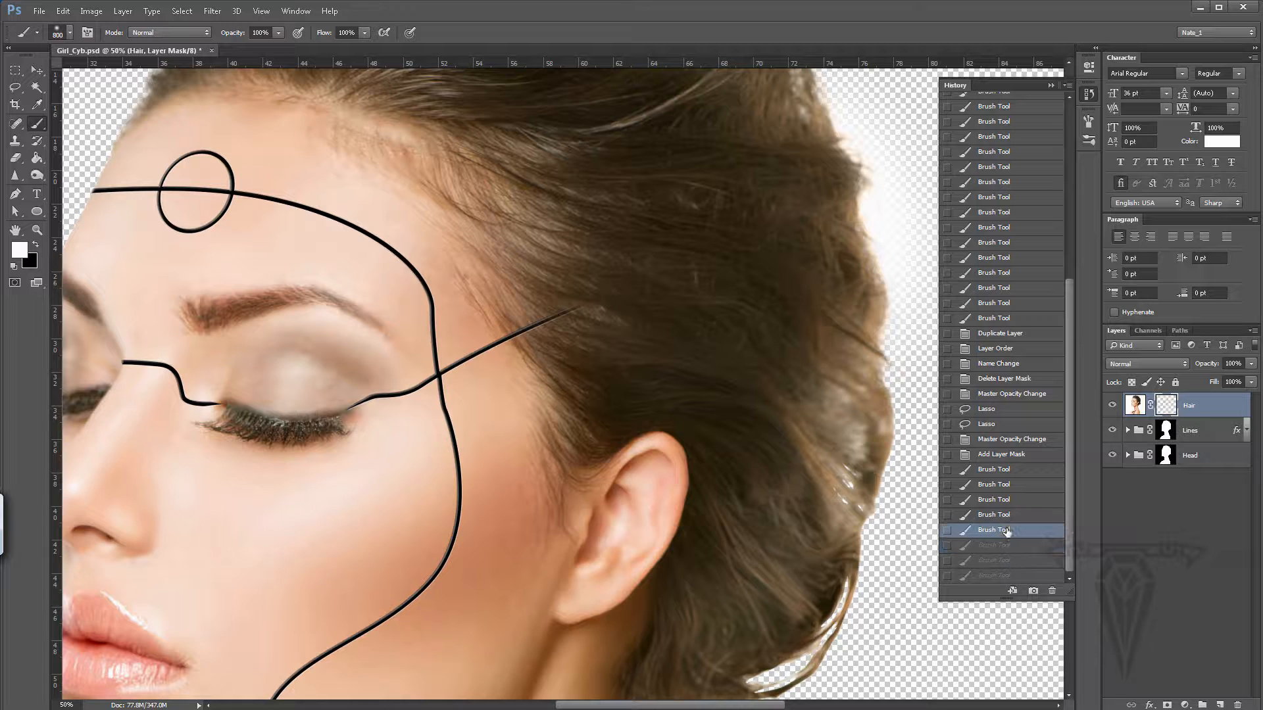
click(1051, 86)
Step: Try fading the line's end on the Hair mask with an 1100 px white brush, and undo the stroke
key(bracketright)
key(bracketright)
key(bracketright)
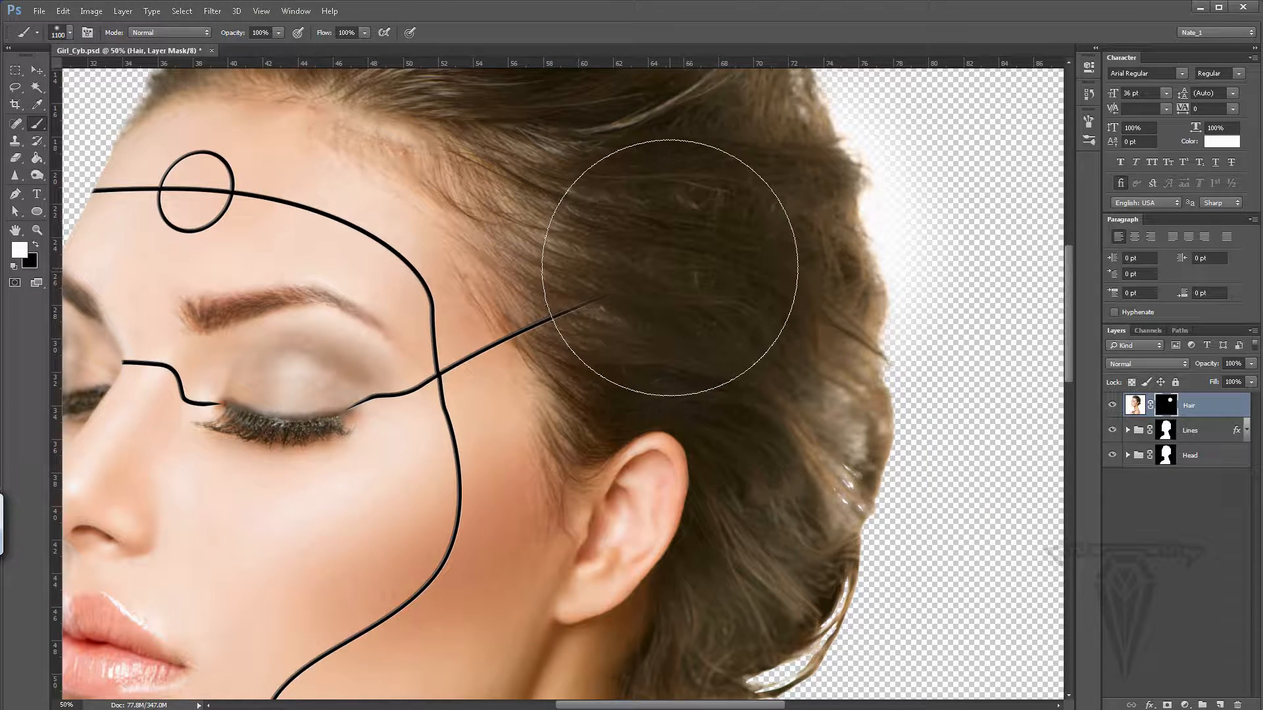
mouse_move(660, 272)
mouse_down()
mouse_move(932, 234)
mouse_move(835, 230)
mouse_up()
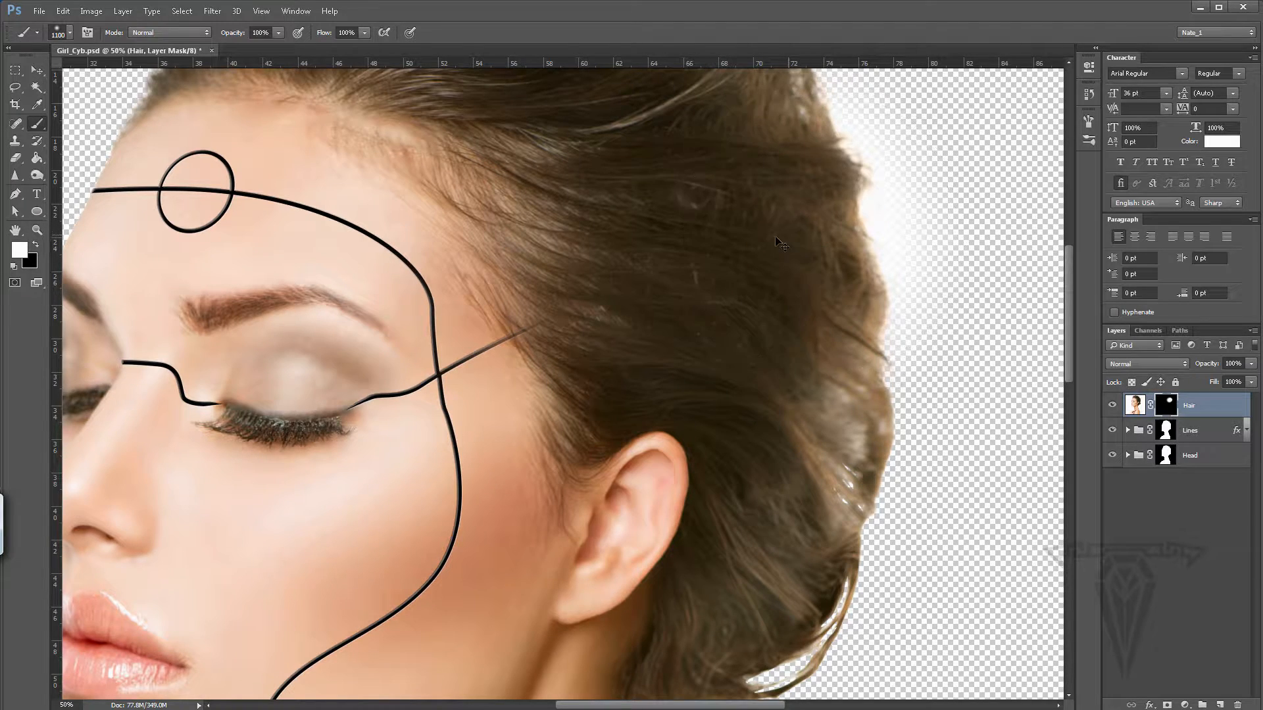
key(ctrl+z)
Step: Enlarge the brush to 1300 px and paint white on the Hair mask to fade the line's end at the hairline
key(bracketright)
key(bracketright)
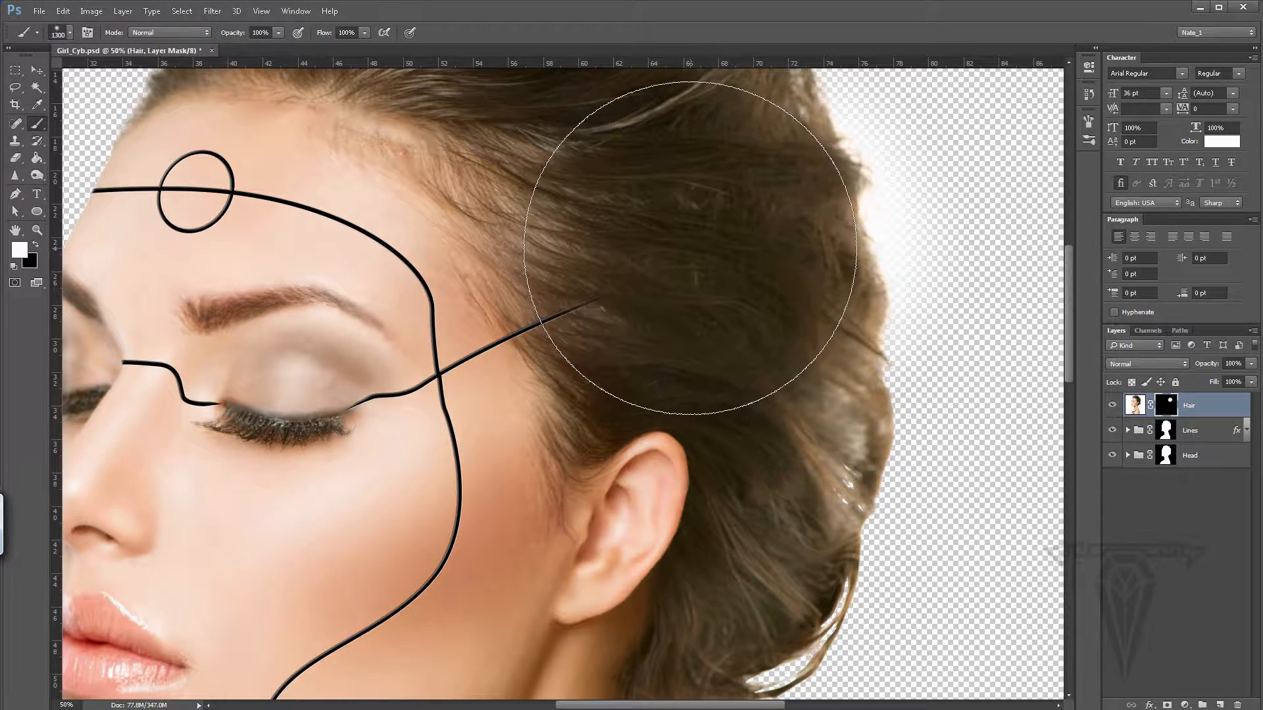
click(682, 257)
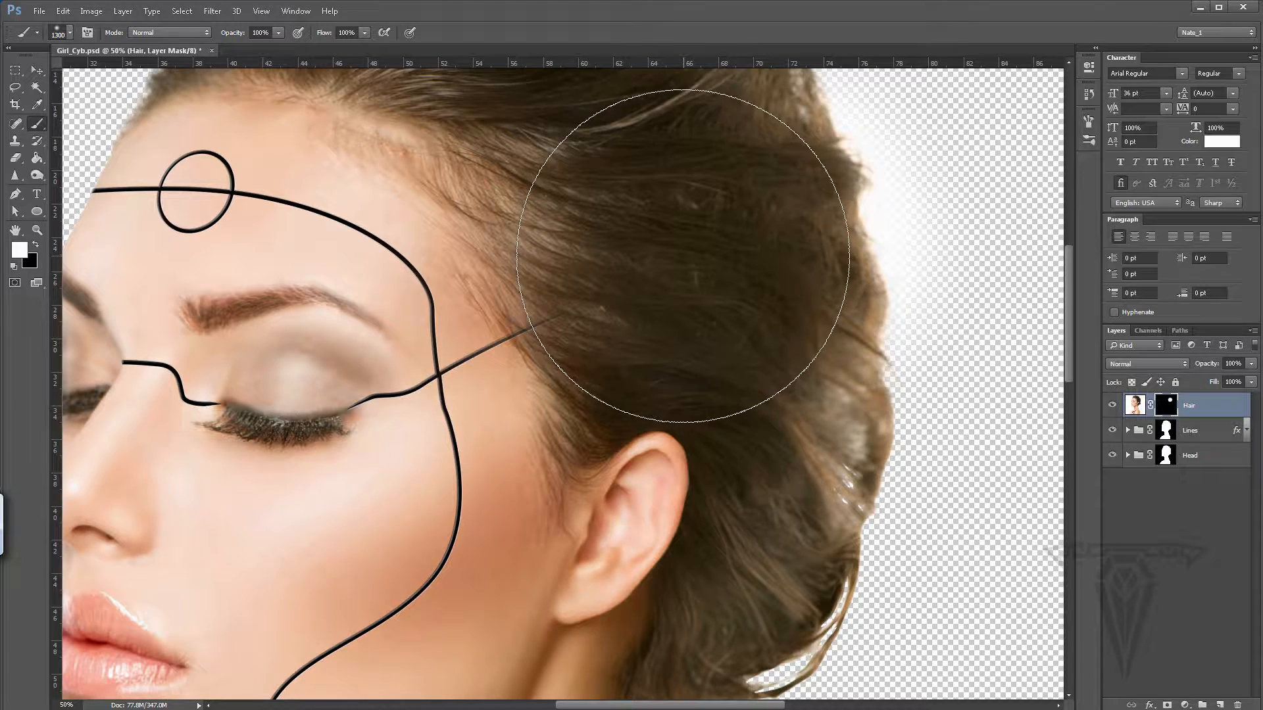
click(851, 230)
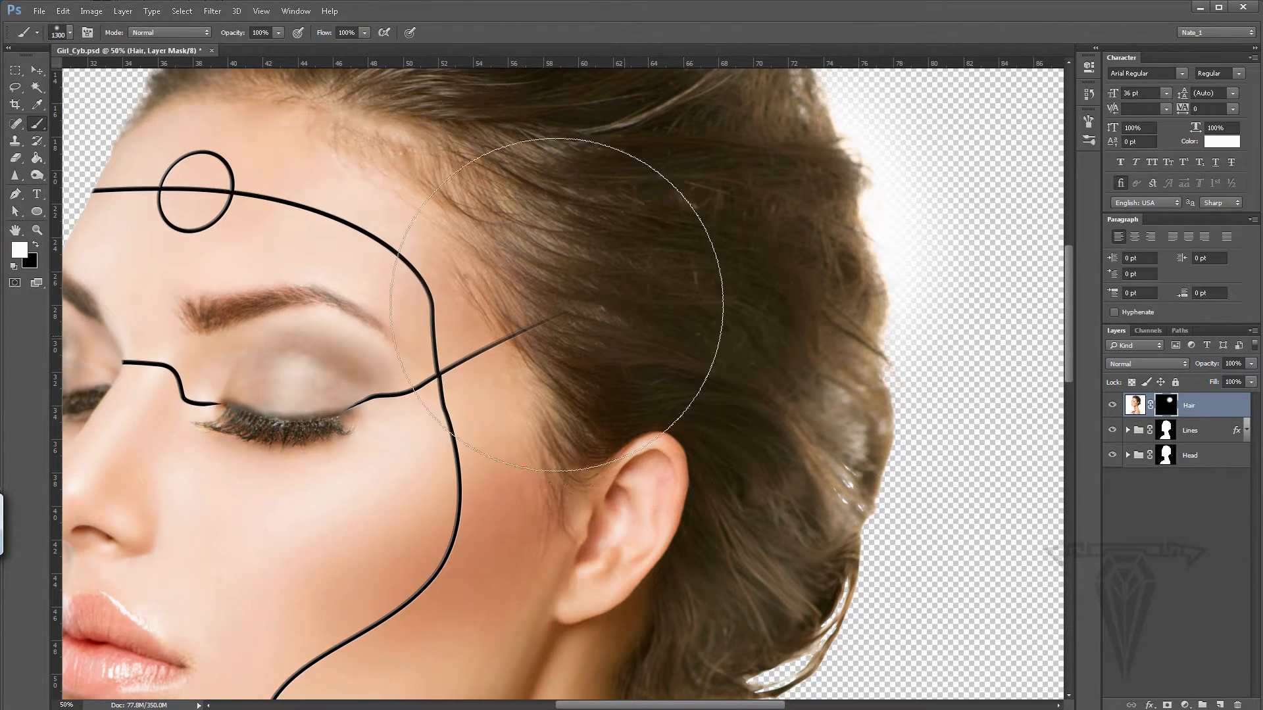
Step: Reduce the brush size from the large fading brush to 20 px for fine strokes on the Hair mask
key(bracketleft)
key(bracketleft)
key(bracketleft)
key(bracketleft)
key(bracketleft)
key(bracketleft)
key(bracketleft)
key(bracketleft)
key(bracketleft)
key(bracketleft)
key(bracketleft)
key(bracketleft)
key(bracketleft)
key(bracketleft)
key(bracketleft)
key(bracketleft)
key(bracketleft)
key(bracketleft)
key(bracketleft)
key(bracketleft)
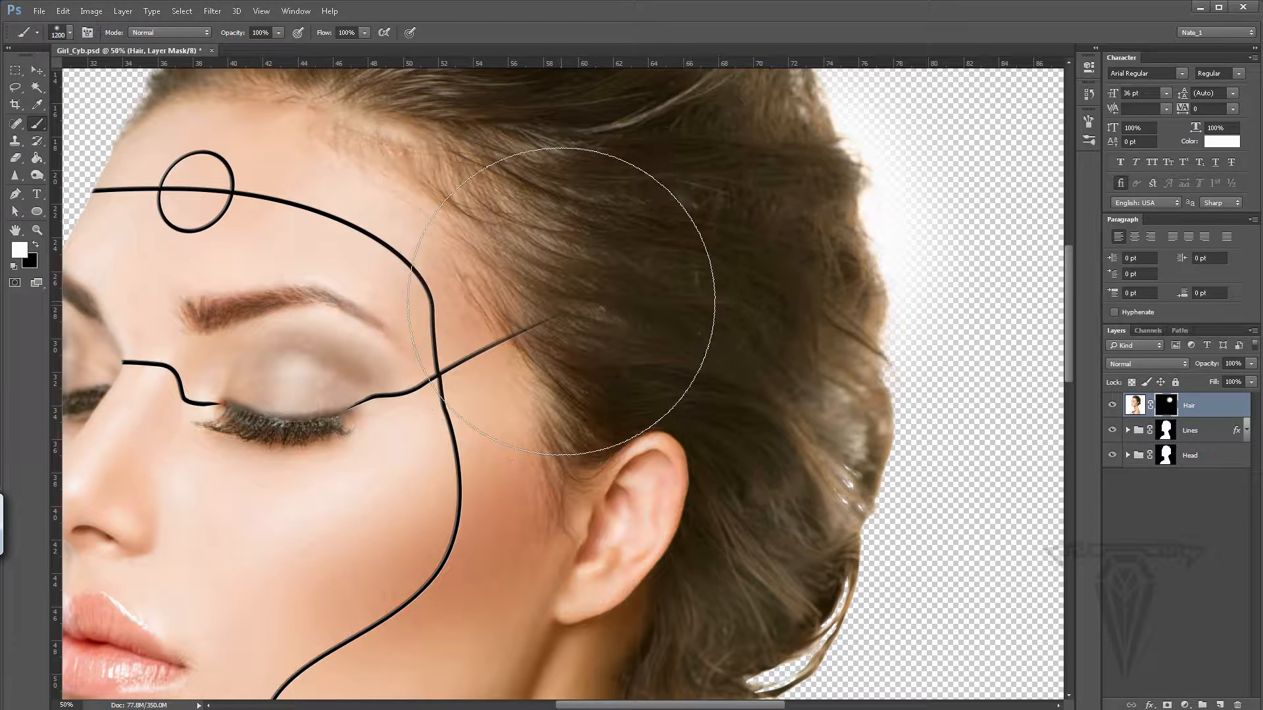
key(bracketleft)
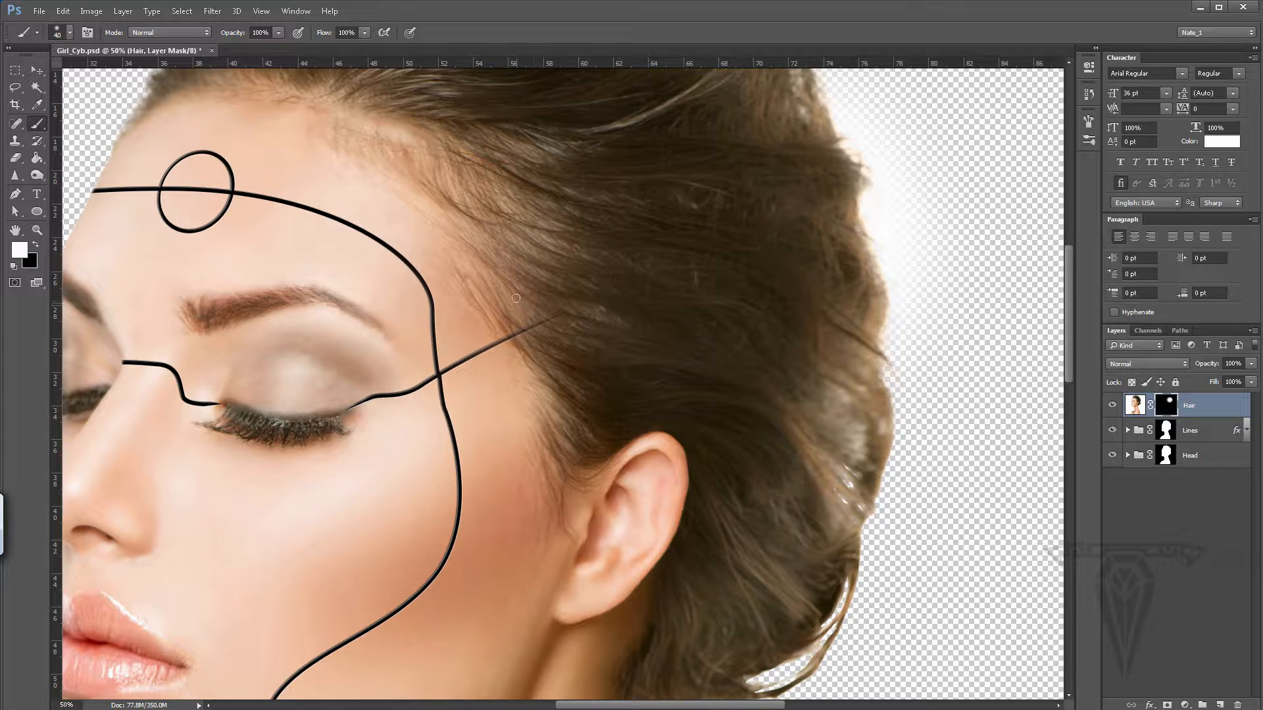
Step: Enable Shape Dynamics for the brush, with Size Jitter at 0% controlled by Pen Pressure
click(1082, 96)
click(1087, 120)
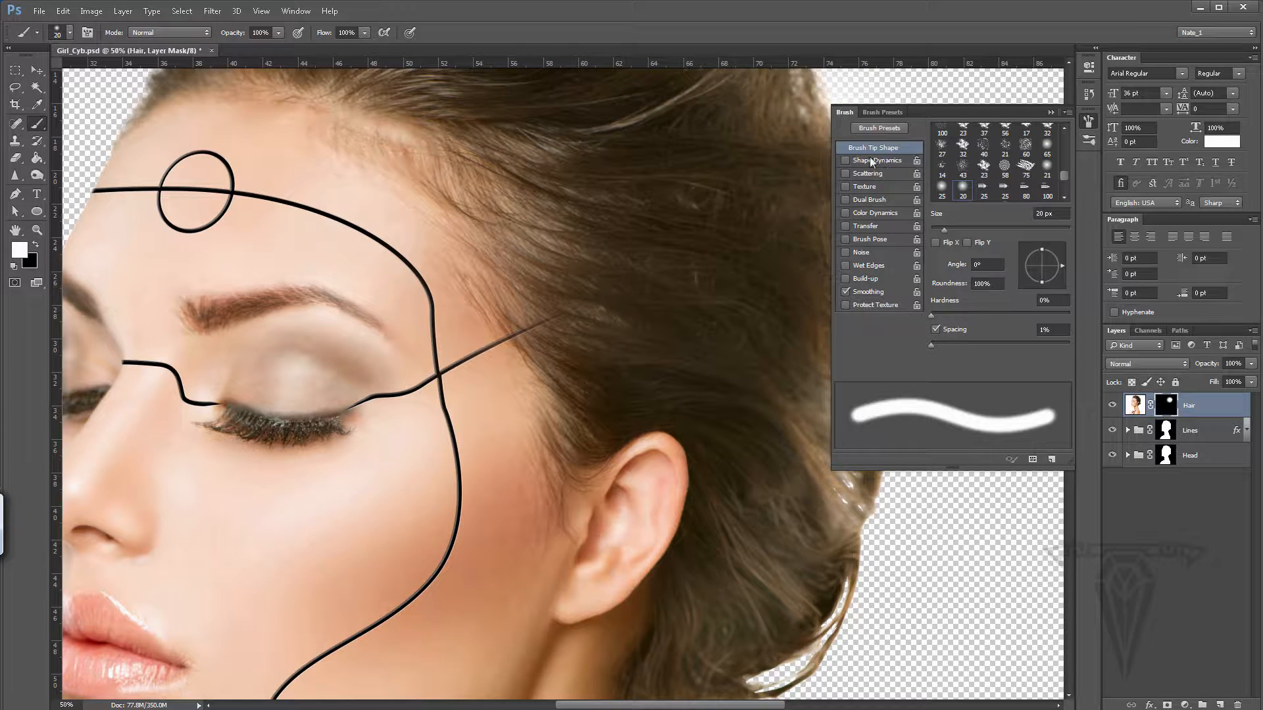
click(868, 161)
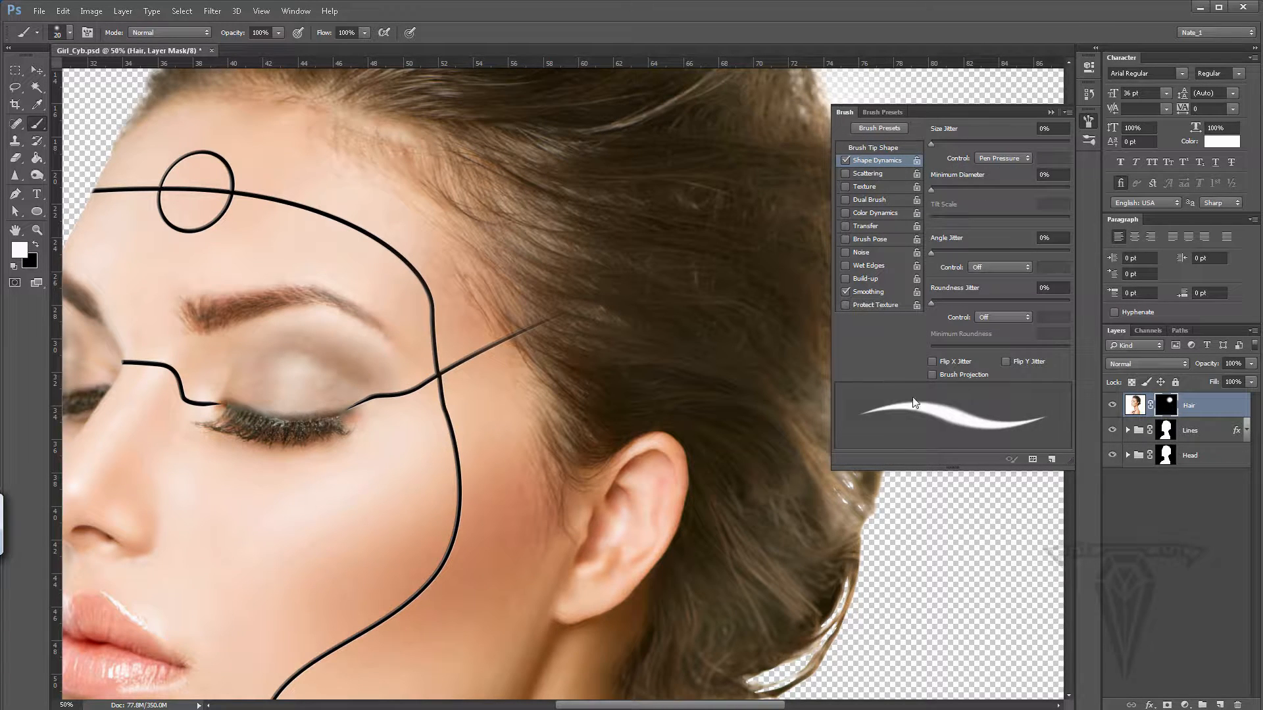
click(997, 160)
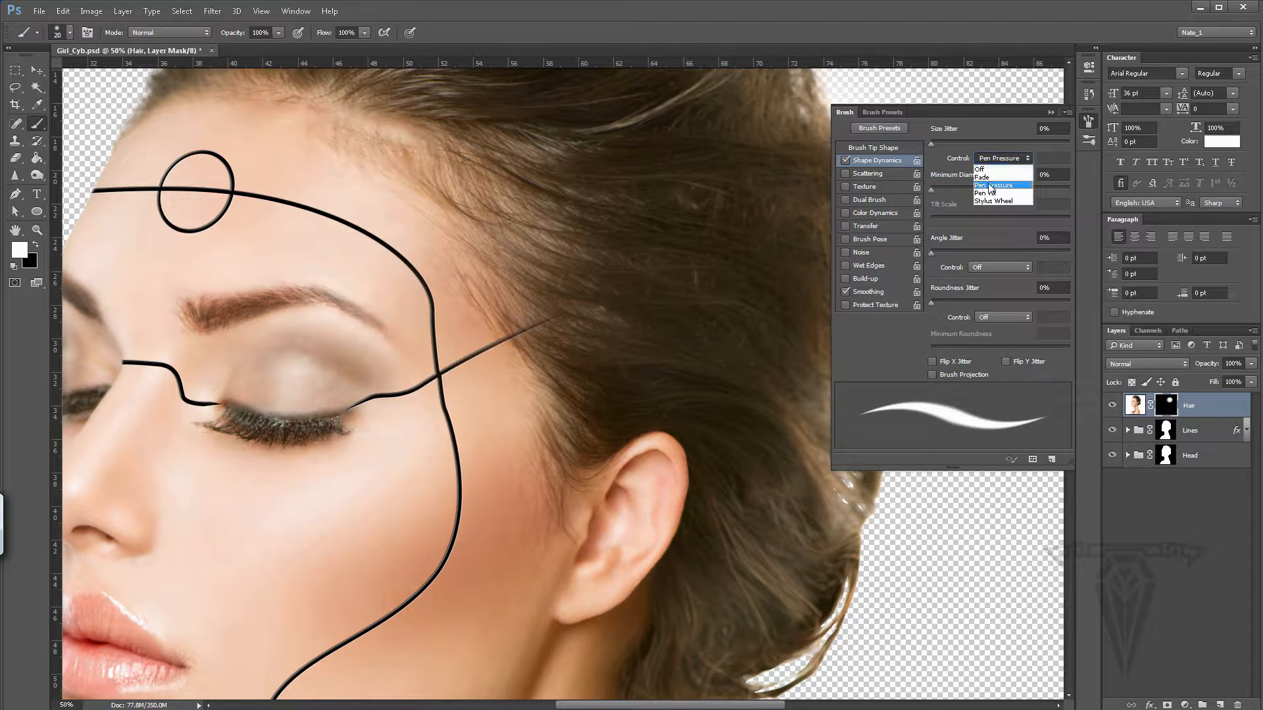
click(1051, 112)
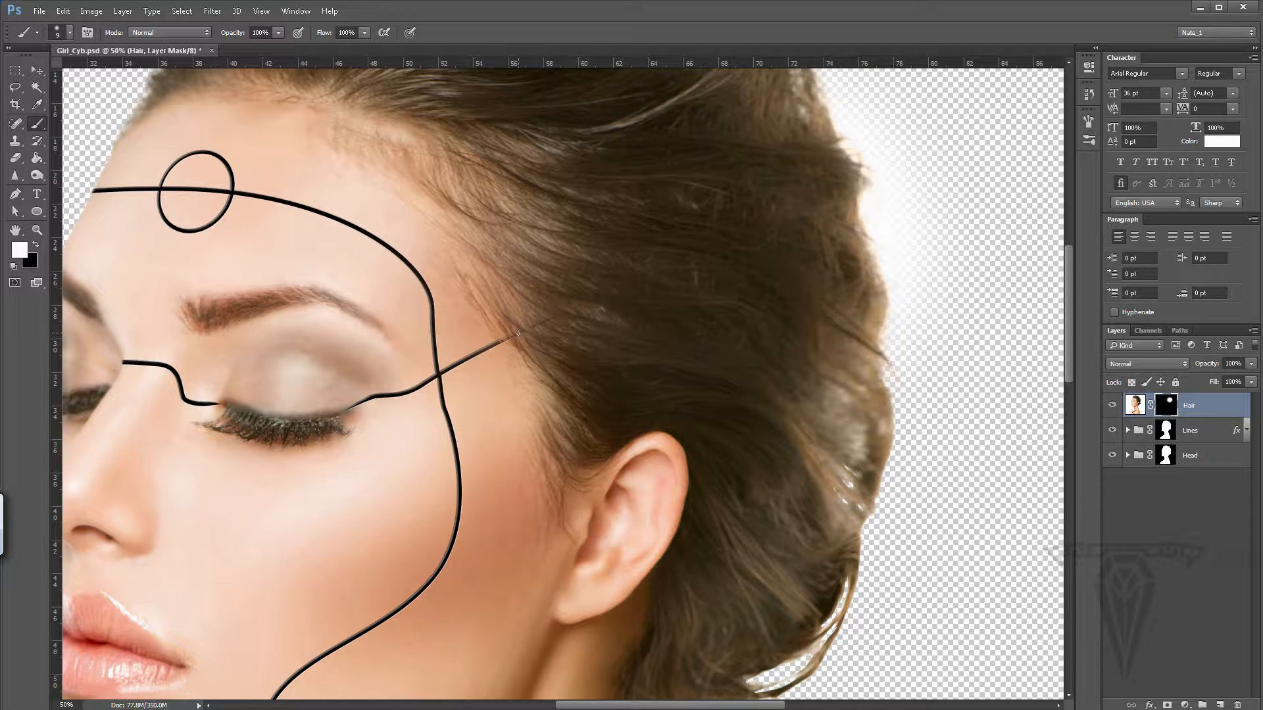
Step: Paint fine strokes on the Hair mask, alternating black and white, so that hair strands cross the line where it enters the hair
click(37, 229)
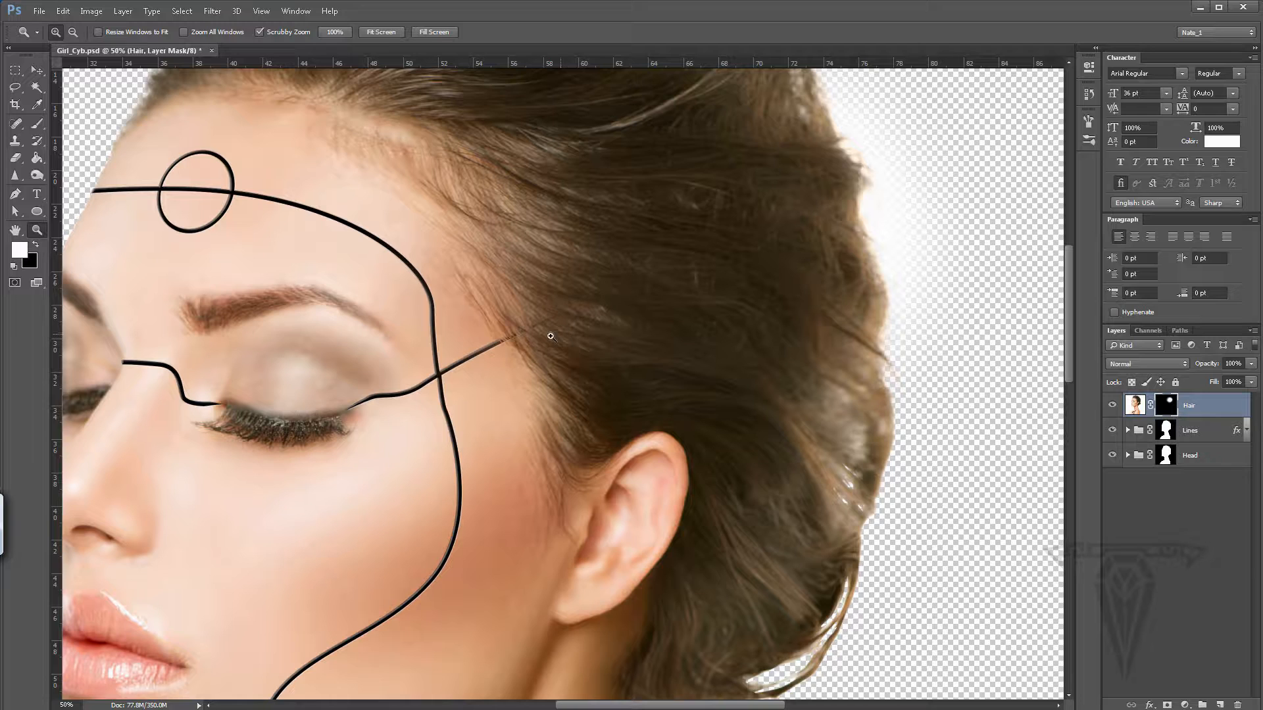
click(523, 333)
click(528, 331)
click(528, 331)
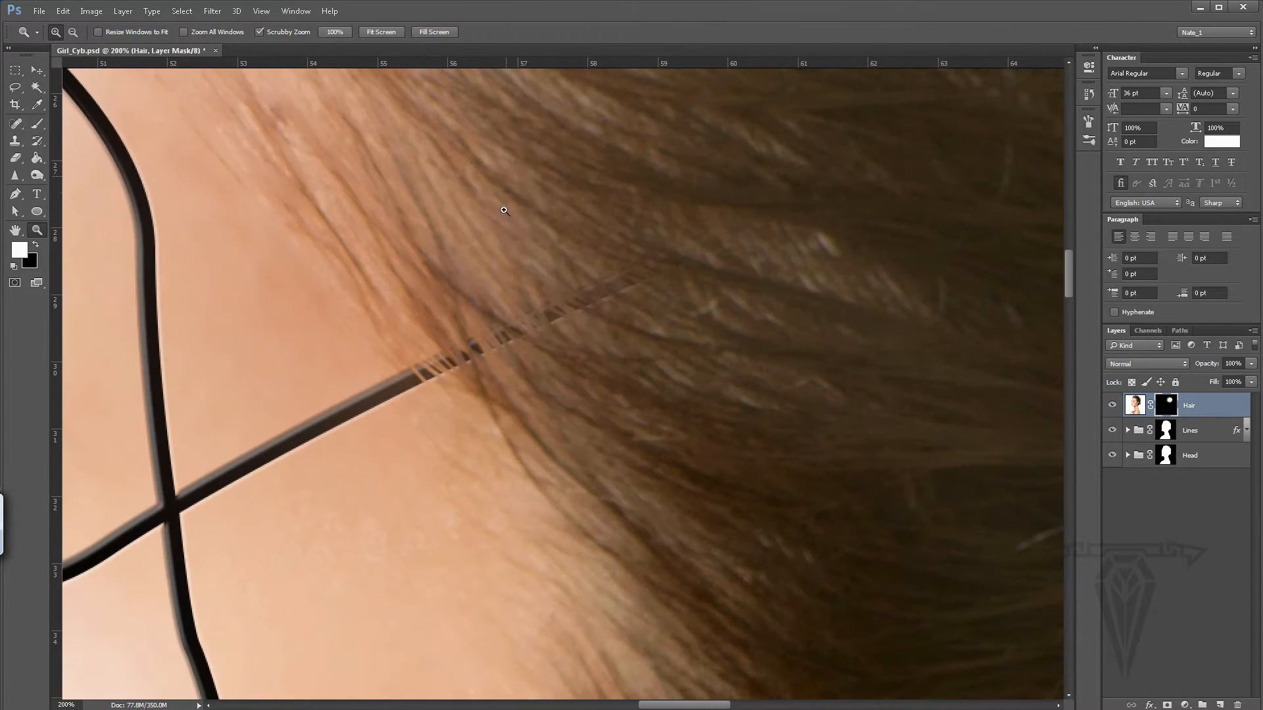
click(37, 123)
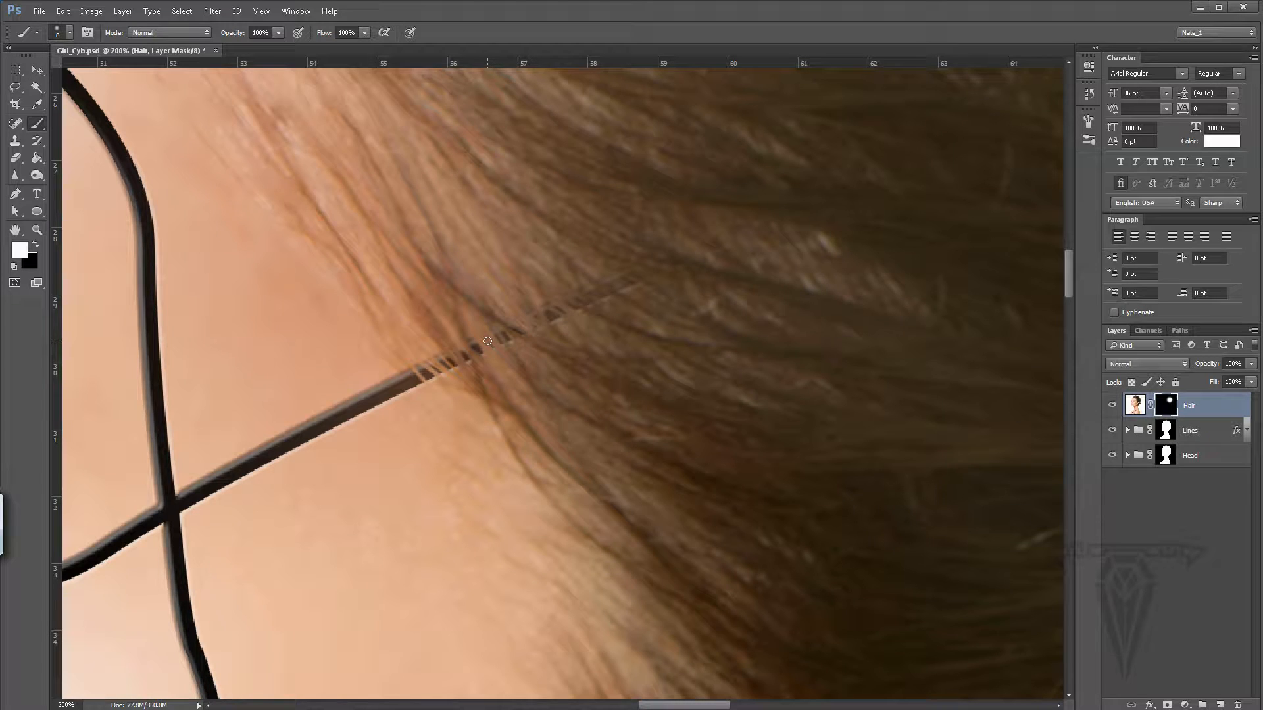
key(x)
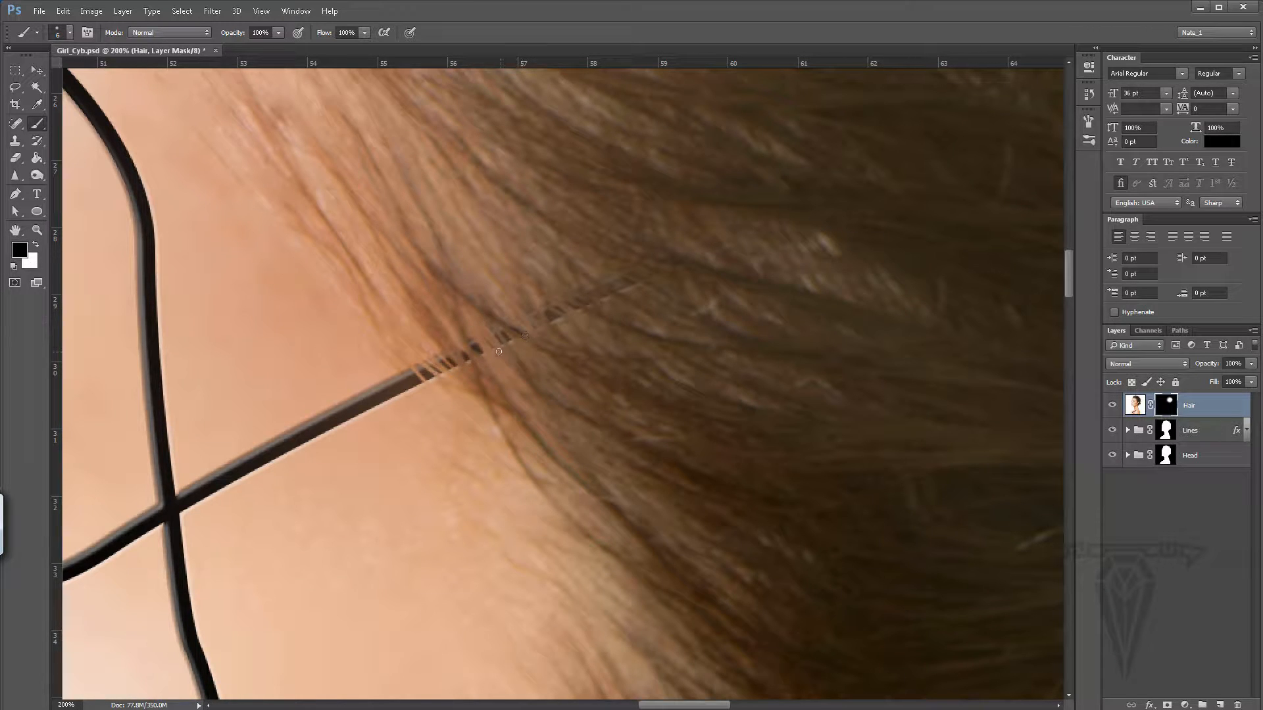
drag(479, 334, 498, 355)
key(x)
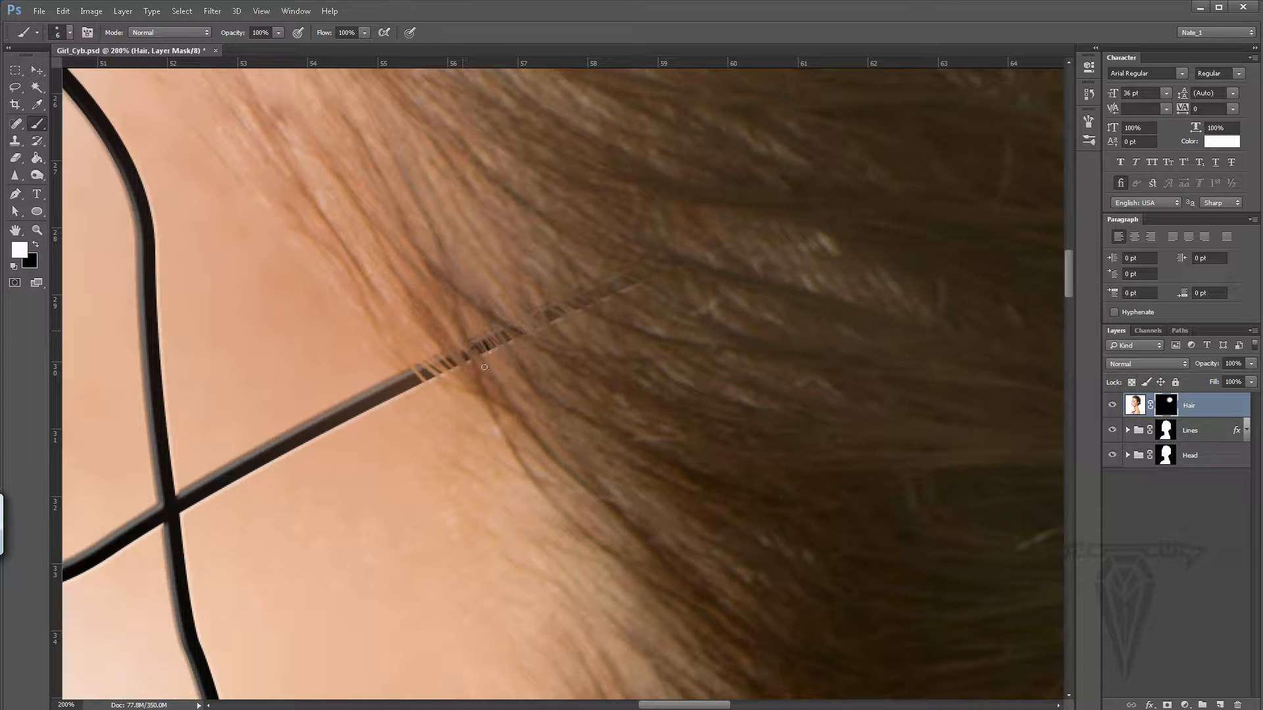
key(x)
key(x)
Step: Refine the strands over the outer tip of the line with an 8 px brush on the Hair mask
double_click(36, 230)
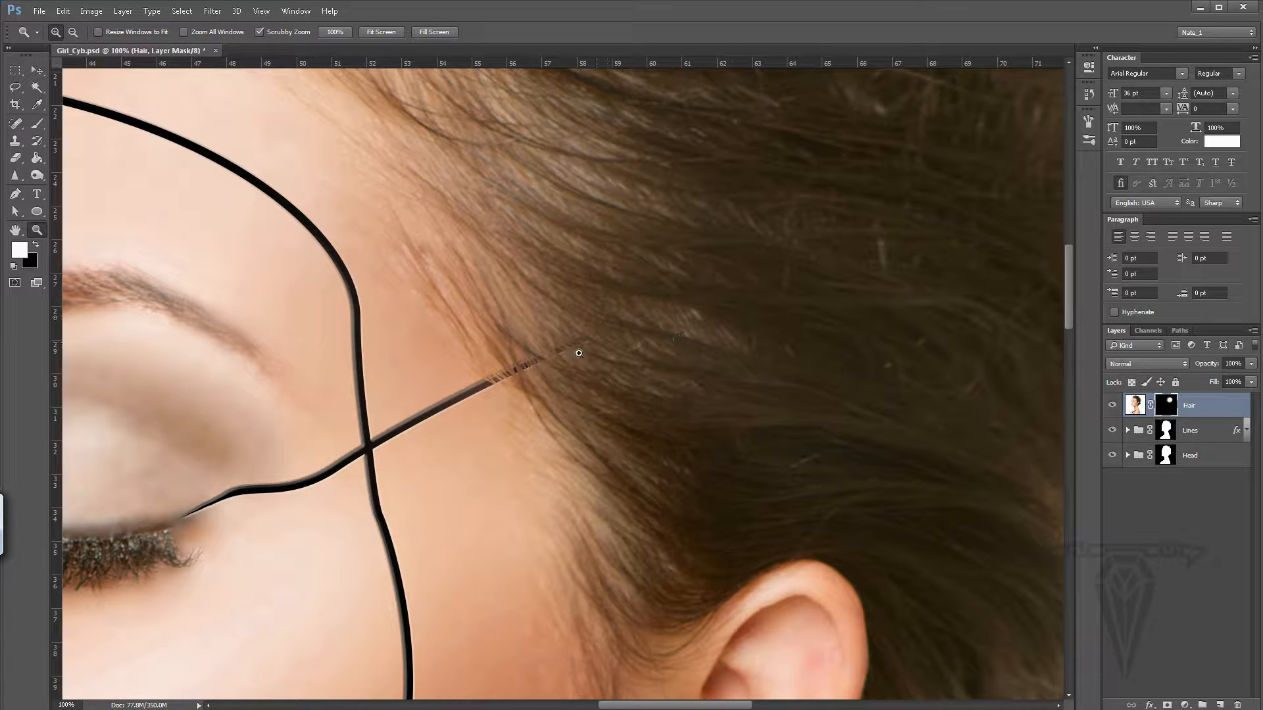
key(ctrl+plus)
key(ctrl+plus)
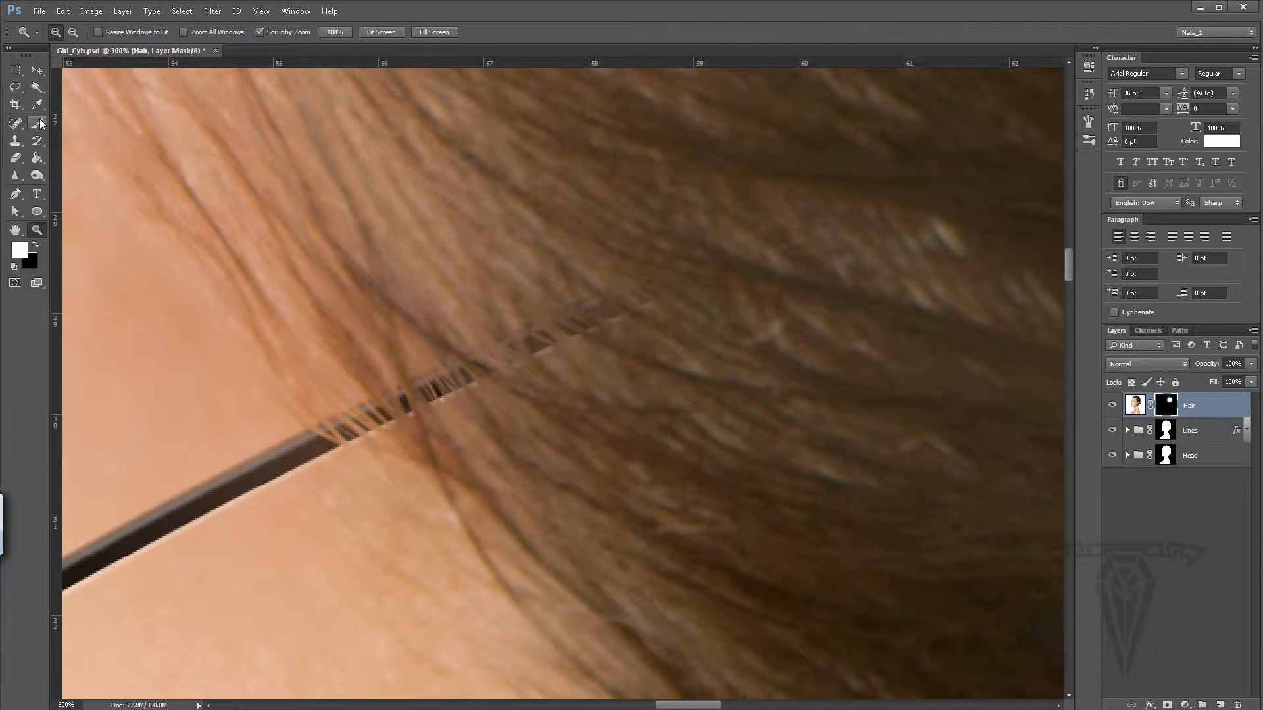
key(b)
key(x)
key(x)
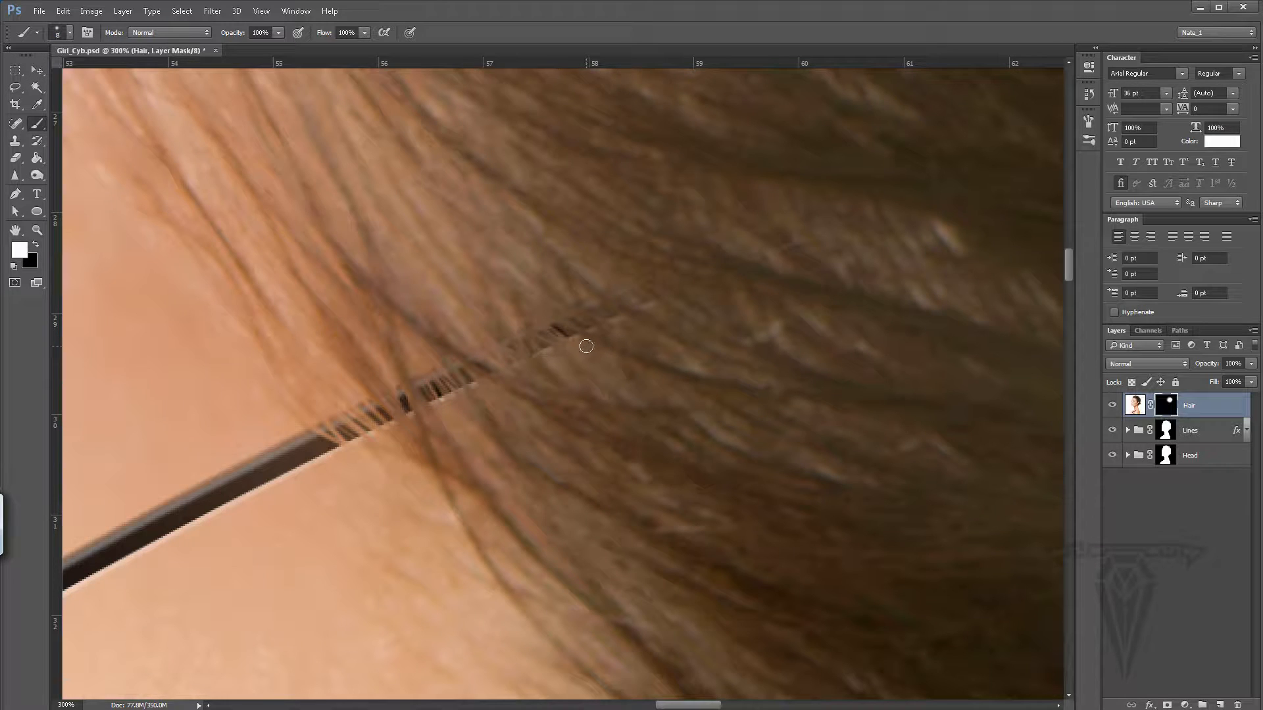
Step: Set the foreground color to grey adadad and paint on the Hair mask to partly fade the line's outer end
click(20, 250)
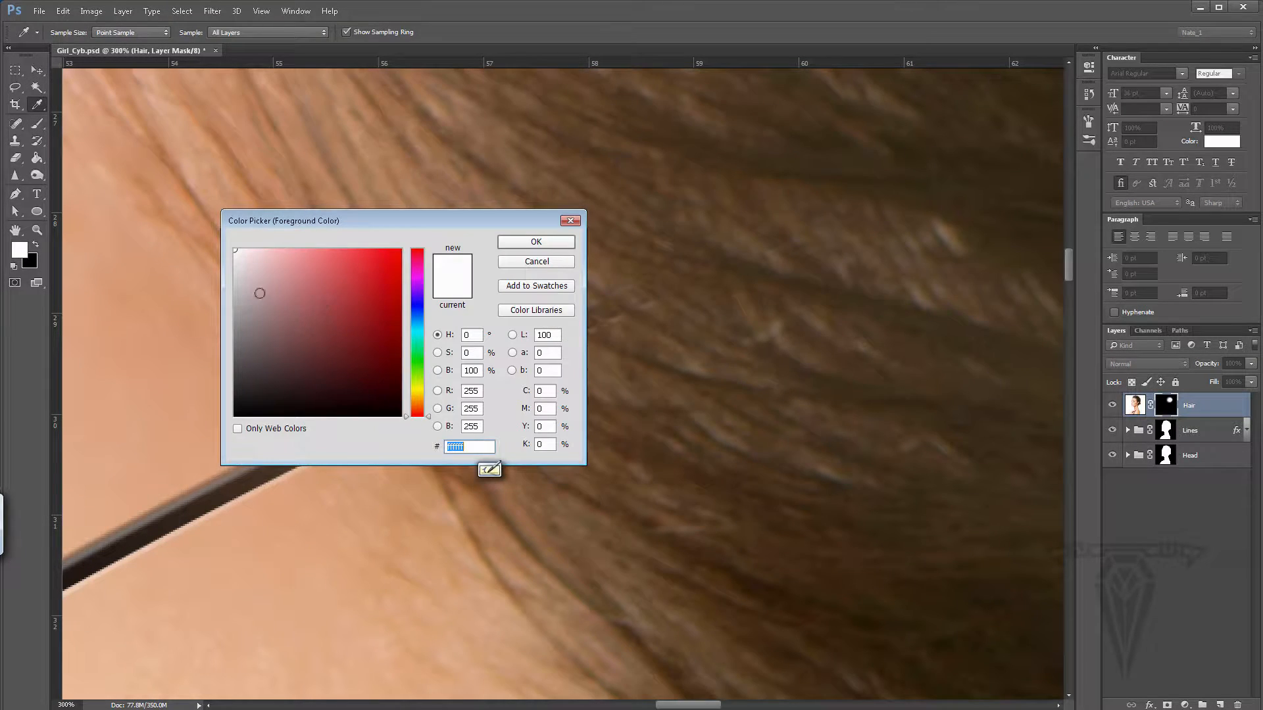
text(adadad)
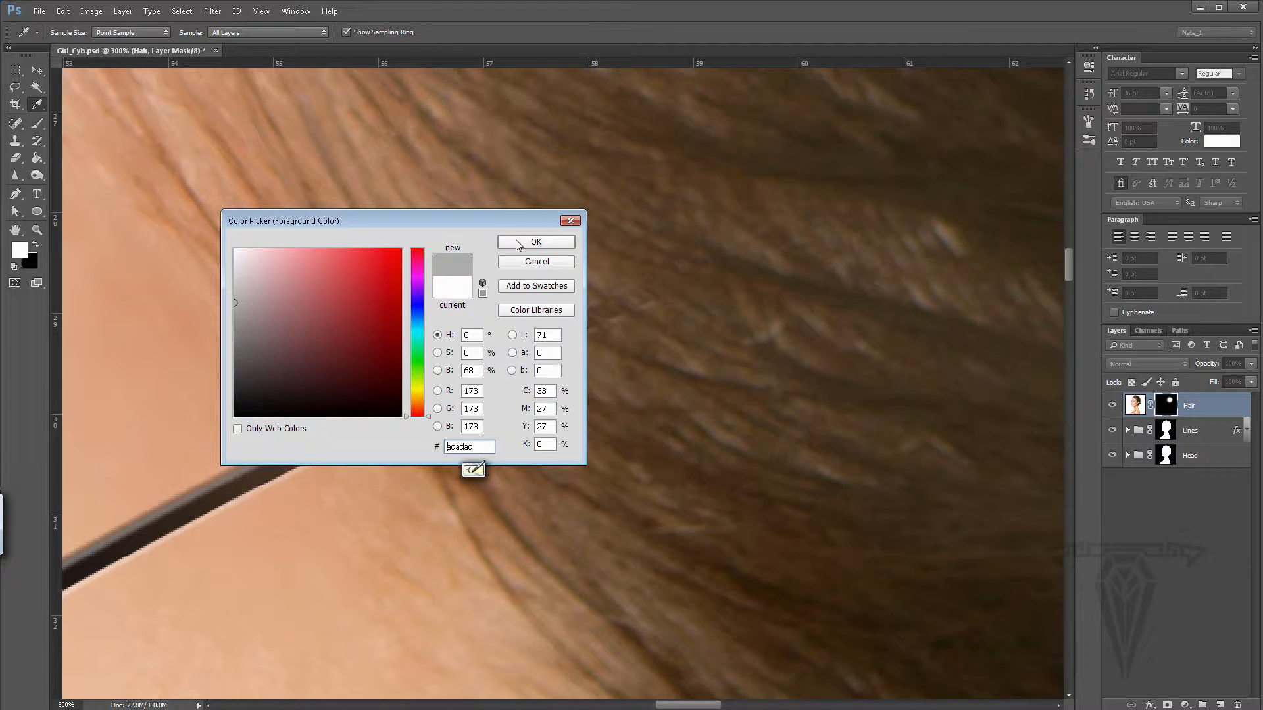
click(519, 243)
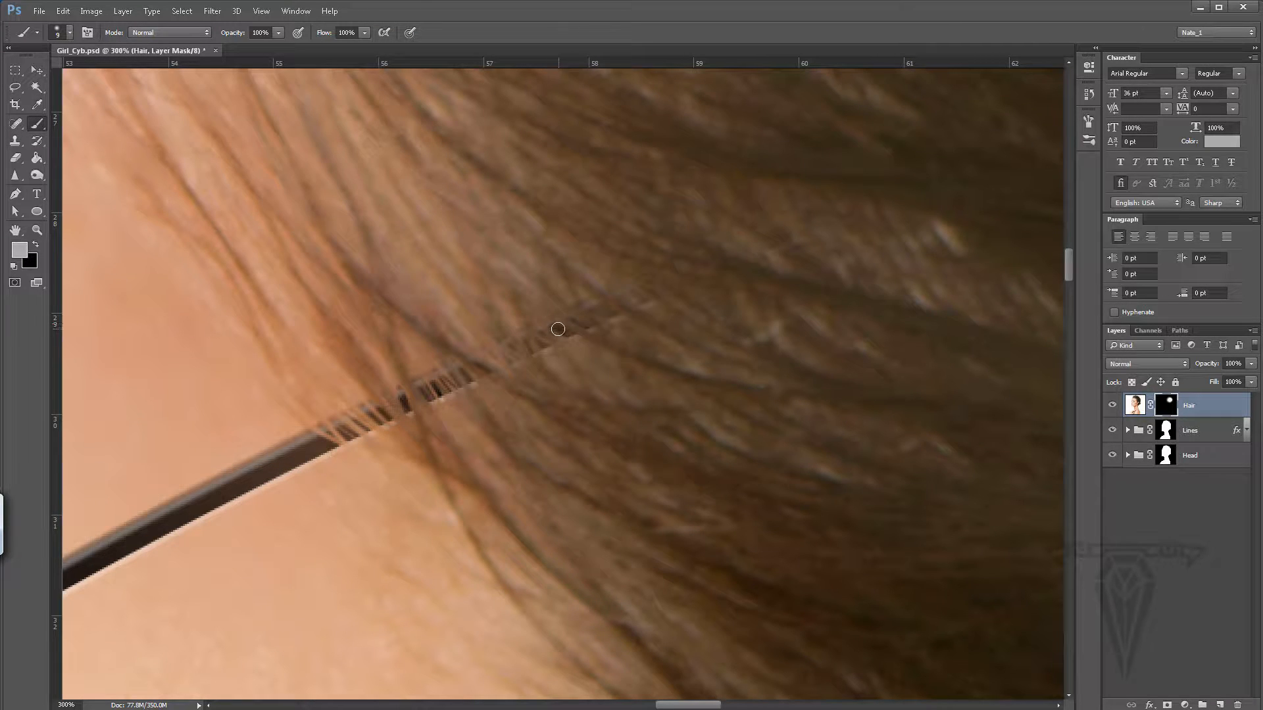
Step: Review how the line blends into the hair on the whole portrait and save Girl_Cyb.psd
double_click(42, 231)
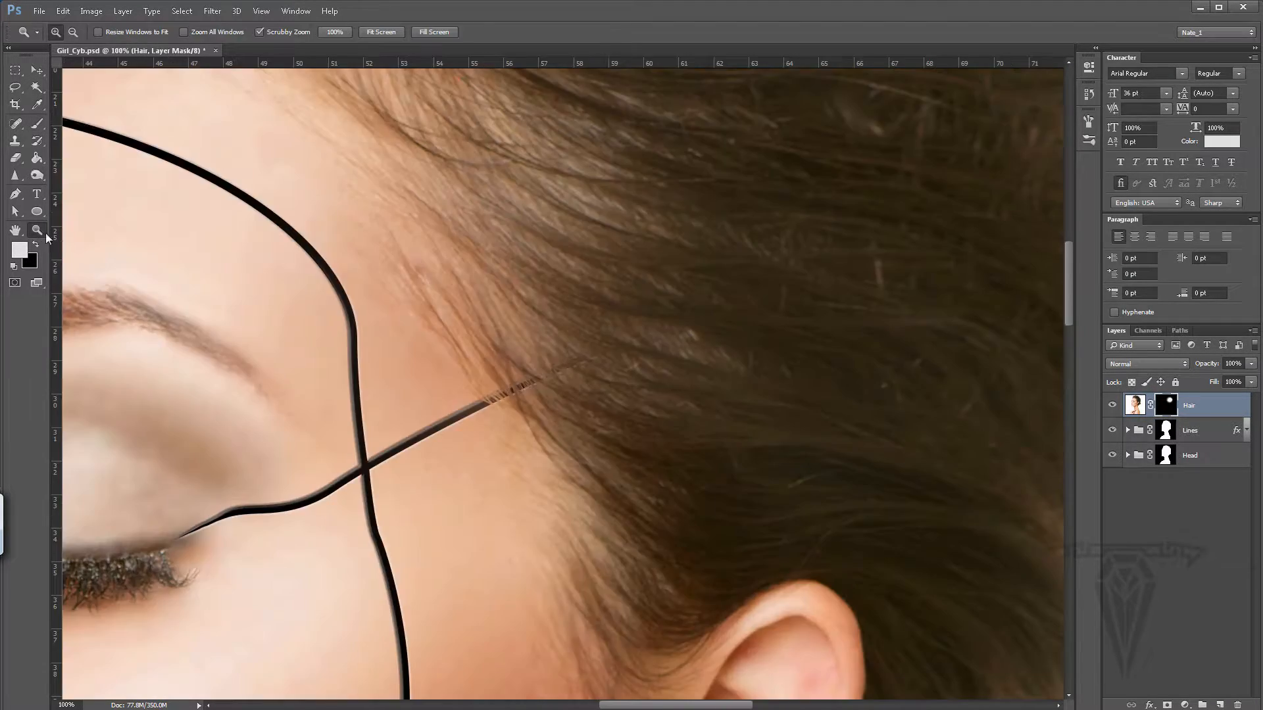
double_click(15, 230)
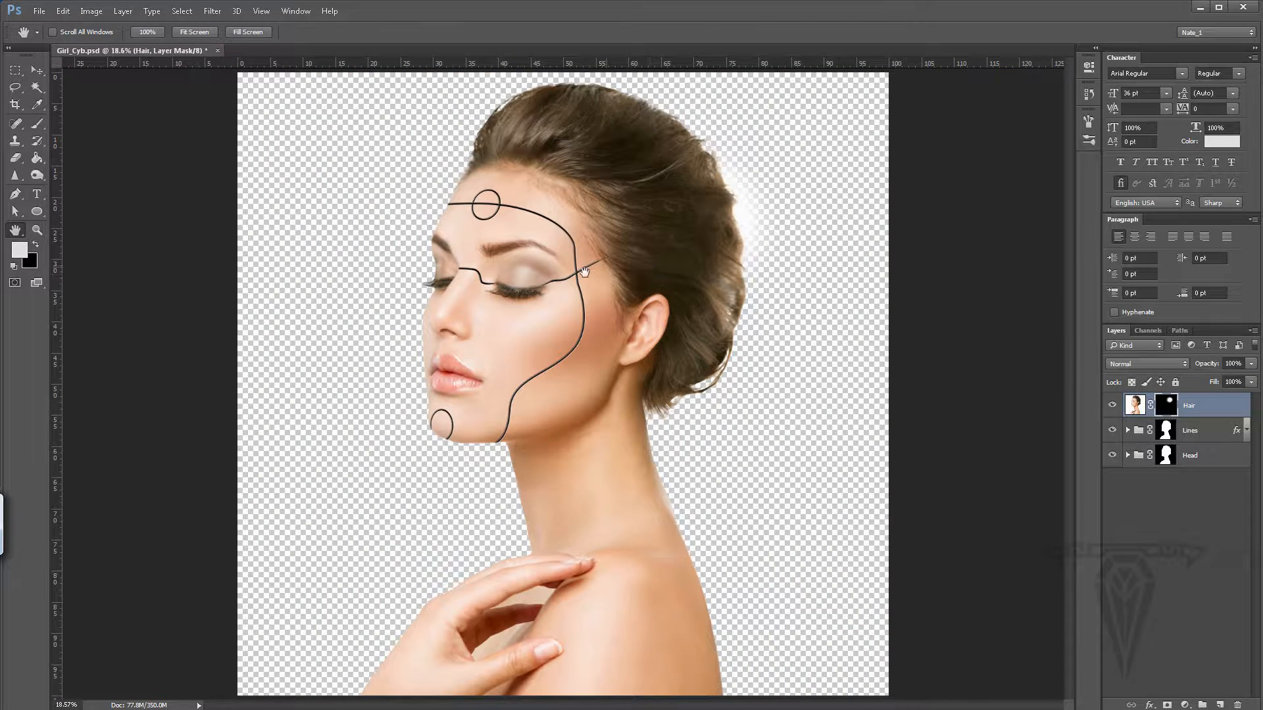
click(37, 229)
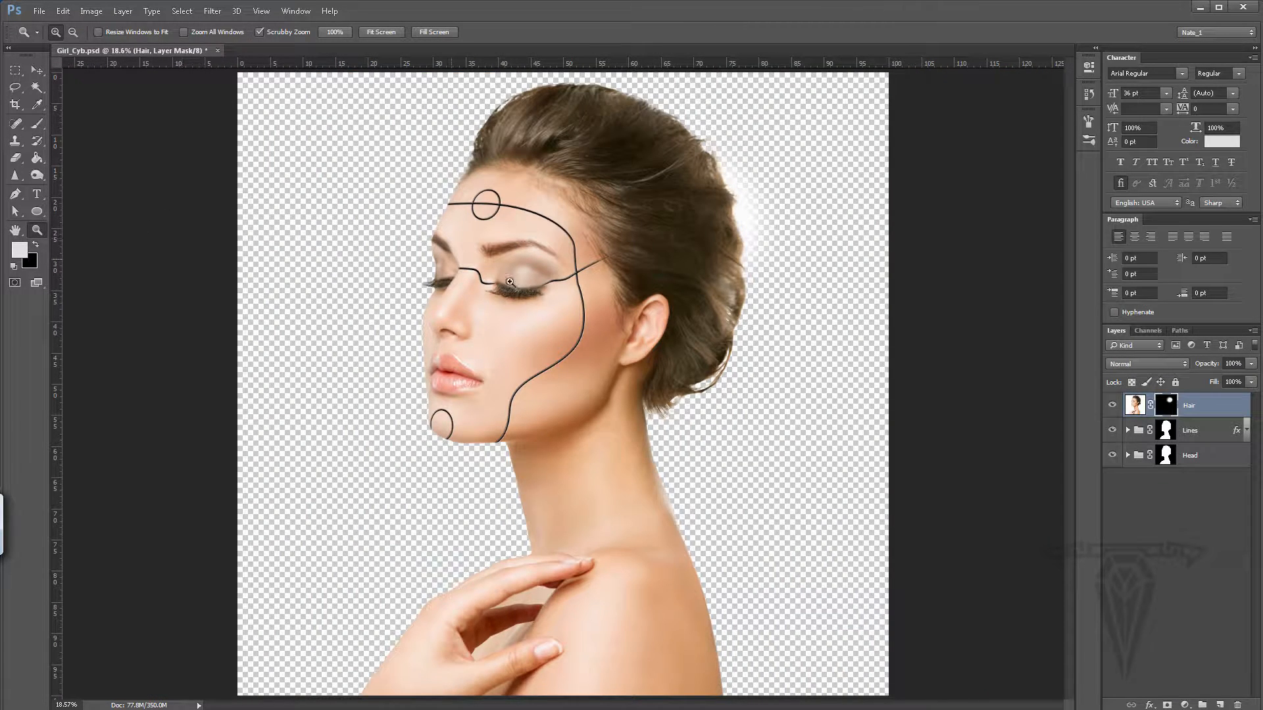
drag(511, 280, 583, 269)
click(635, 262)
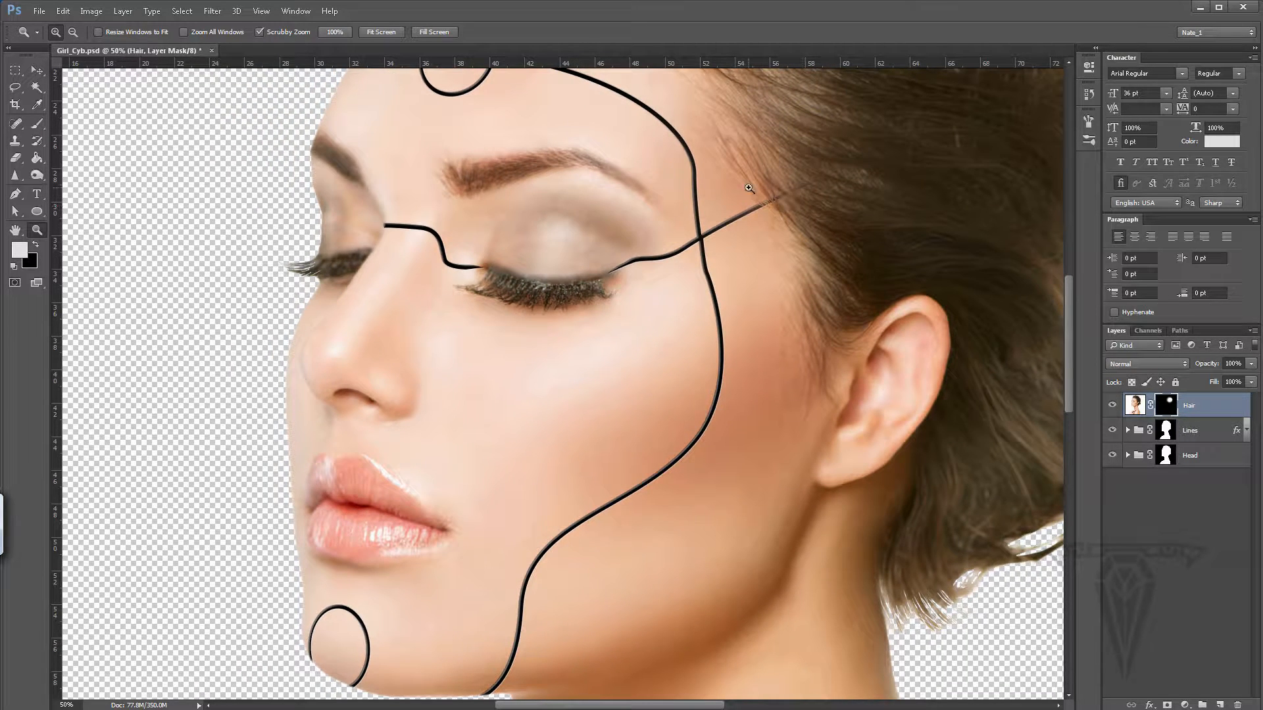
click(40, 12)
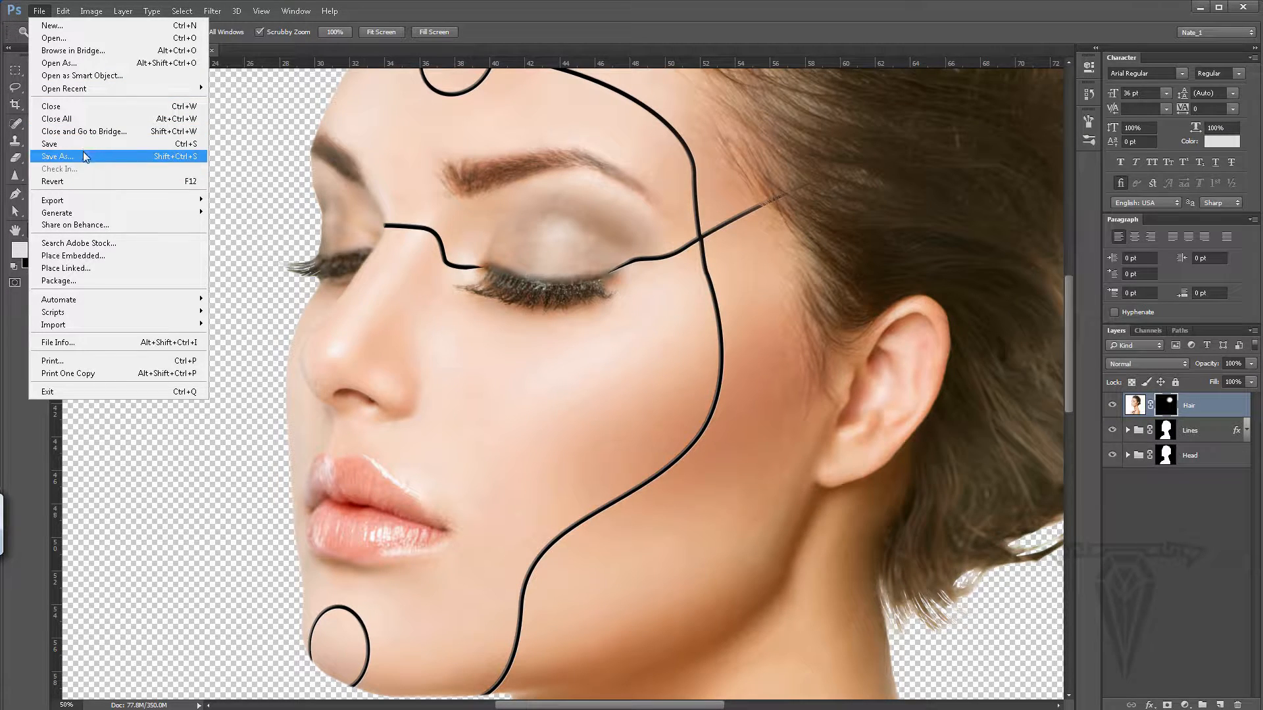
click(49, 144)
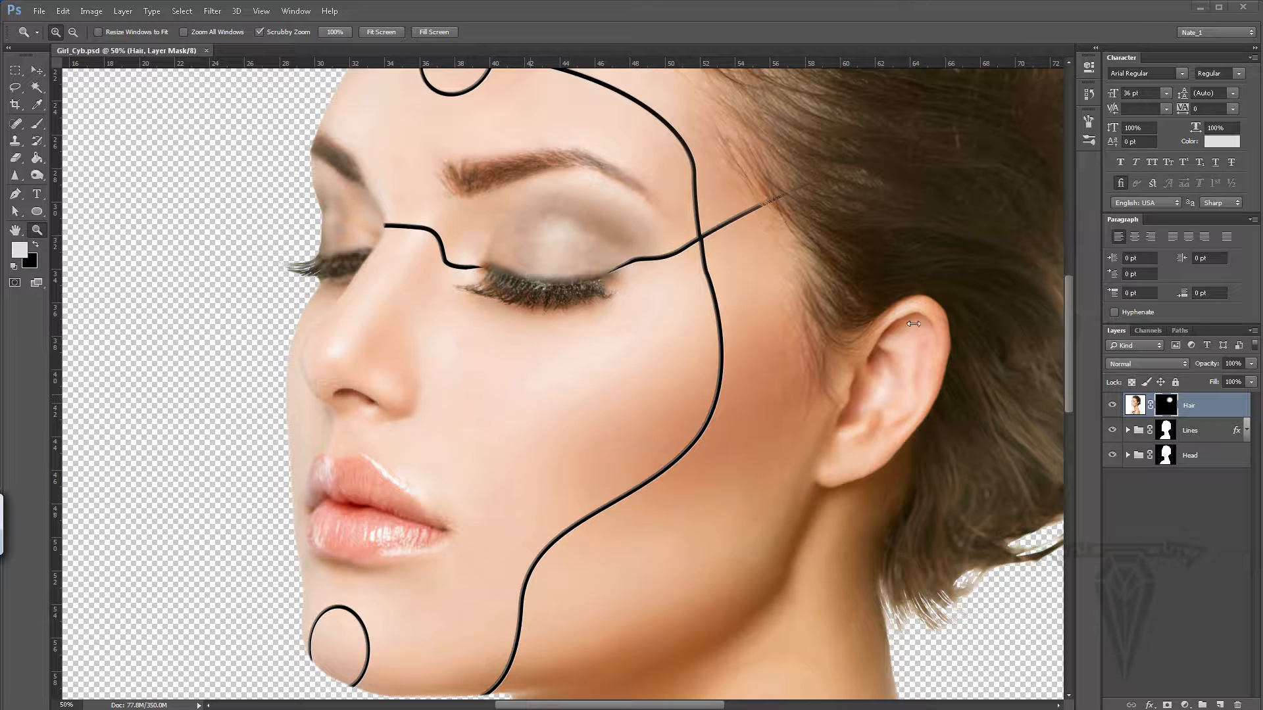
Step: Select the Lines group's mask and ready the Brush tool at the blunt line end on the nose bridge
click(1173, 435)
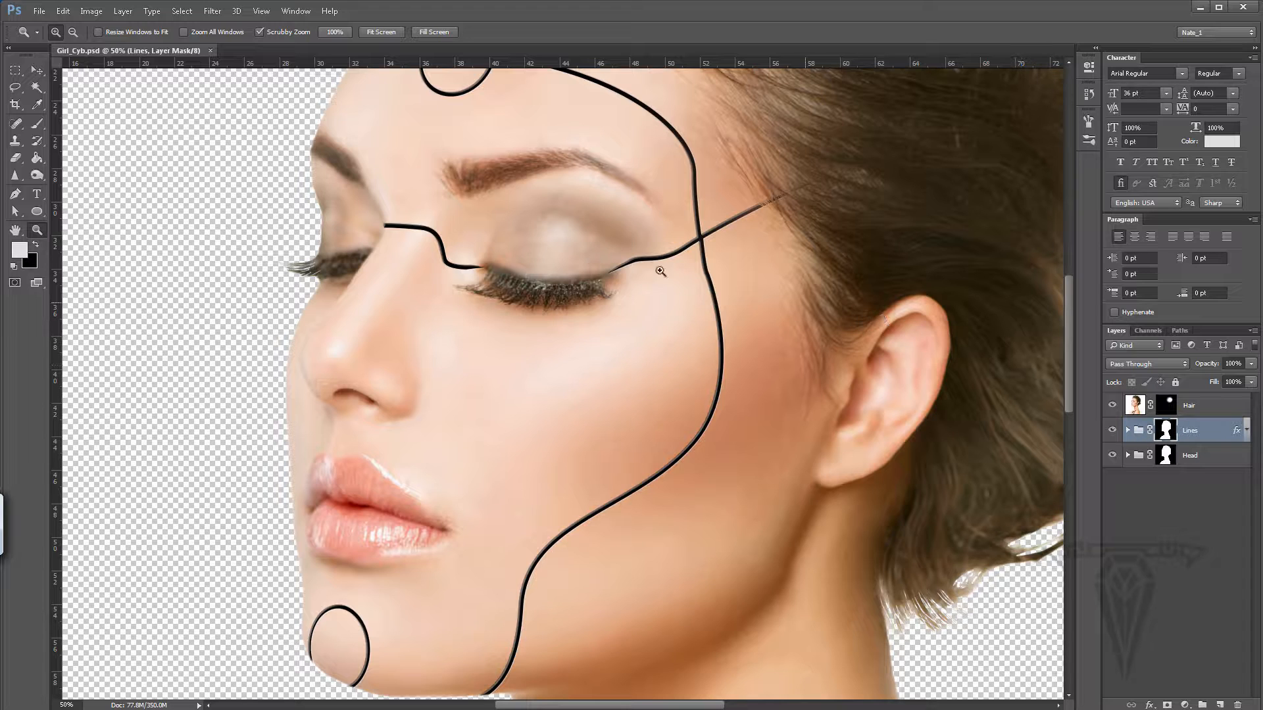
click(382, 223)
click(381, 223)
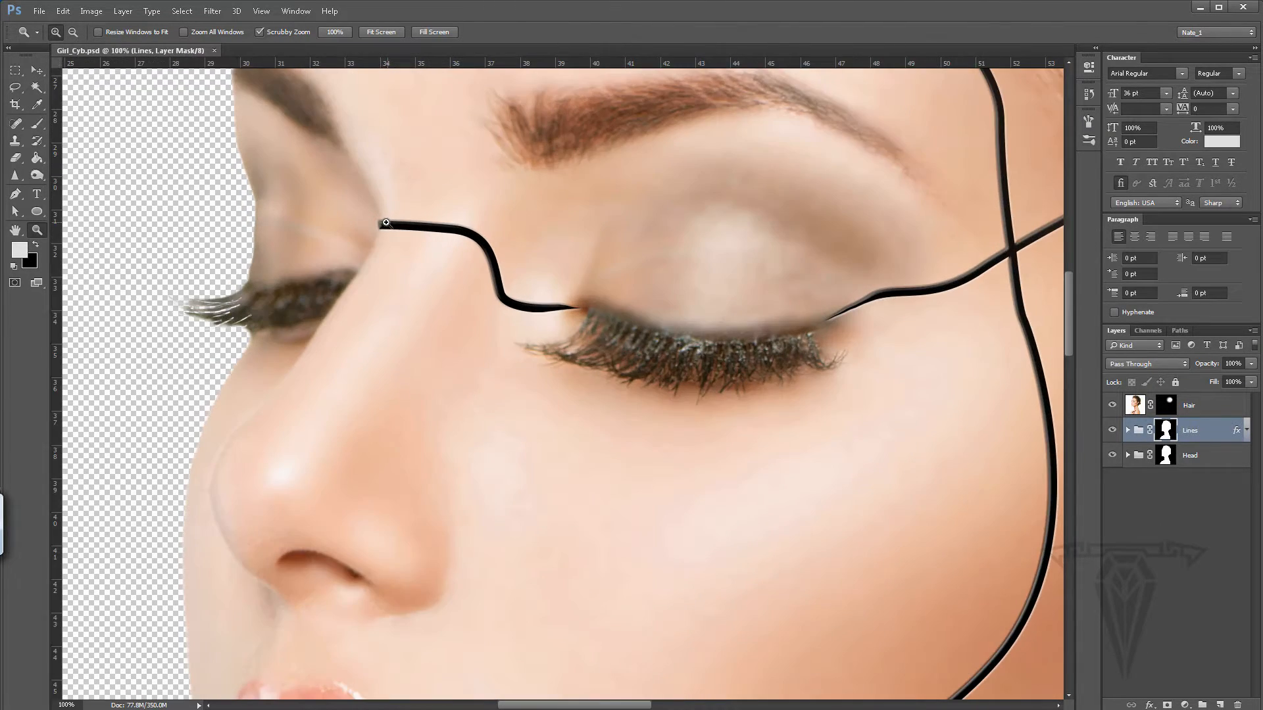
click(396, 222)
mouse_move(442, 231)
mouse_down()
mouse_move(533, 270)
mouse_move(496, 258)
mouse_up()
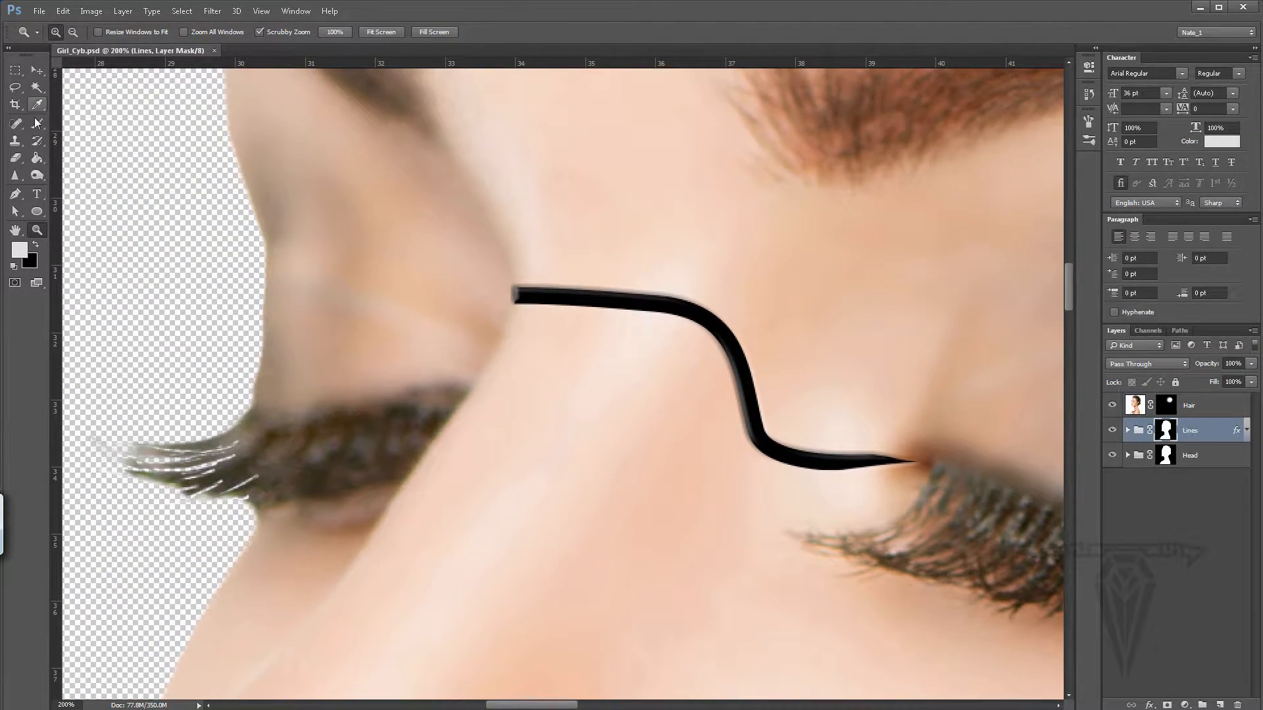
click(37, 123)
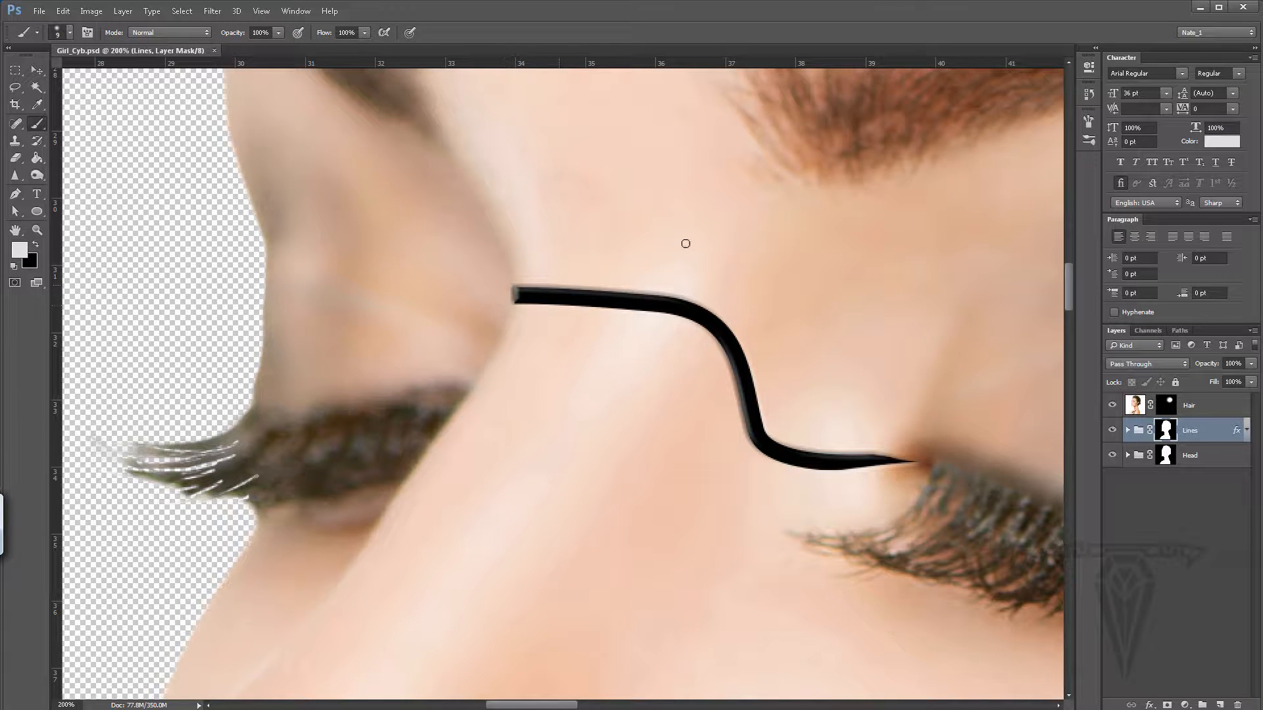
Step: Turn off Shape Dynamics for the 9 px brush and check its tip shape settings
click(1089, 122)
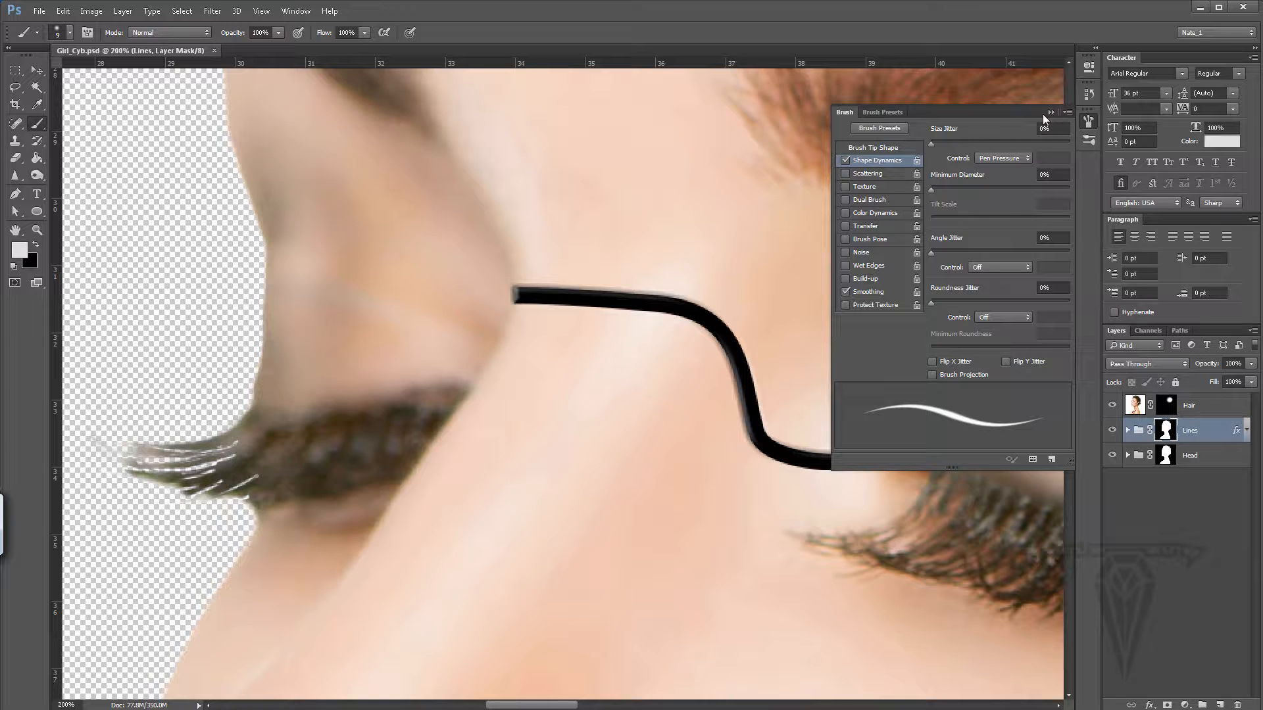
click(845, 161)
click(1051, 113)
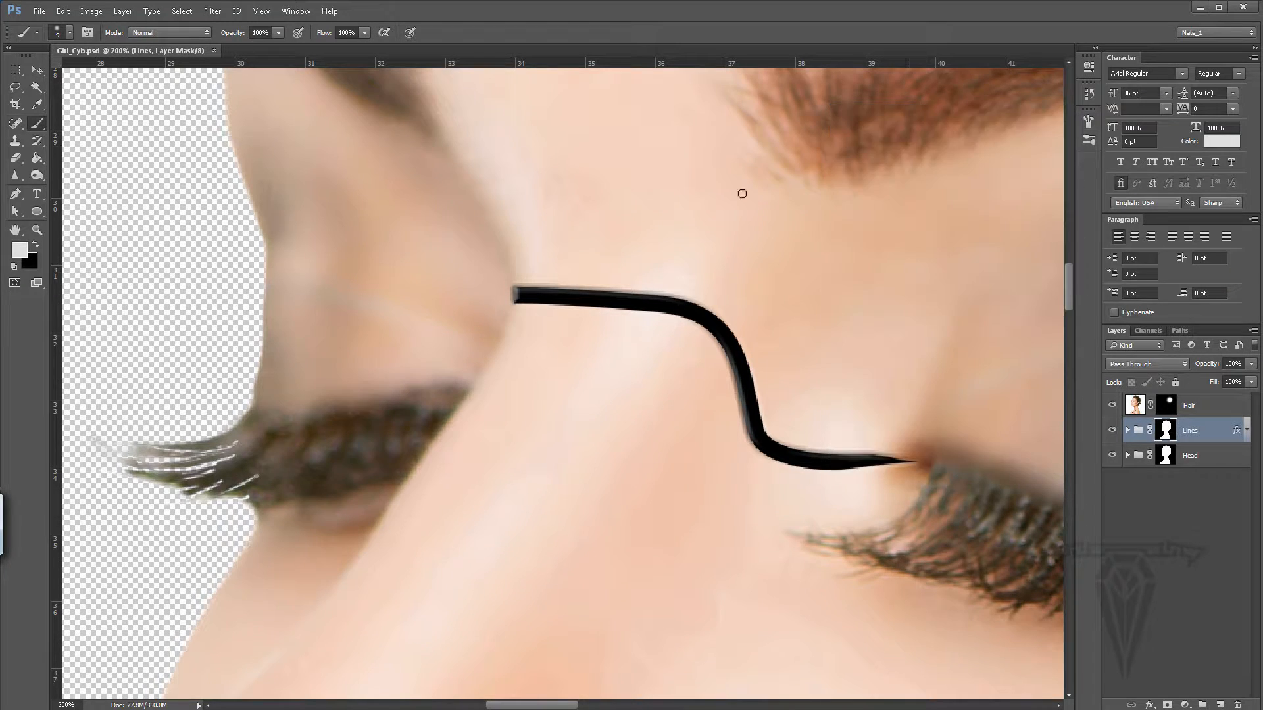
click(1090, 94)
drag(1071, 287, 1075, 113)
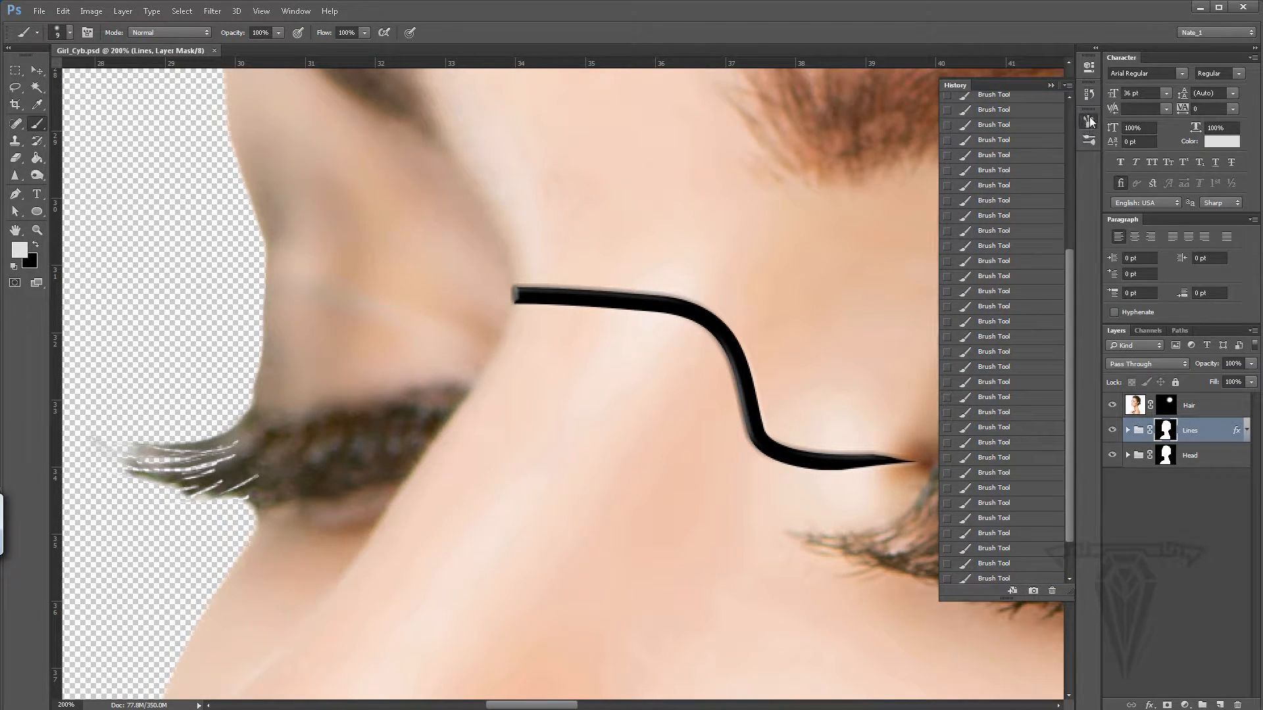
click(1089, 121)
click(872, 149)
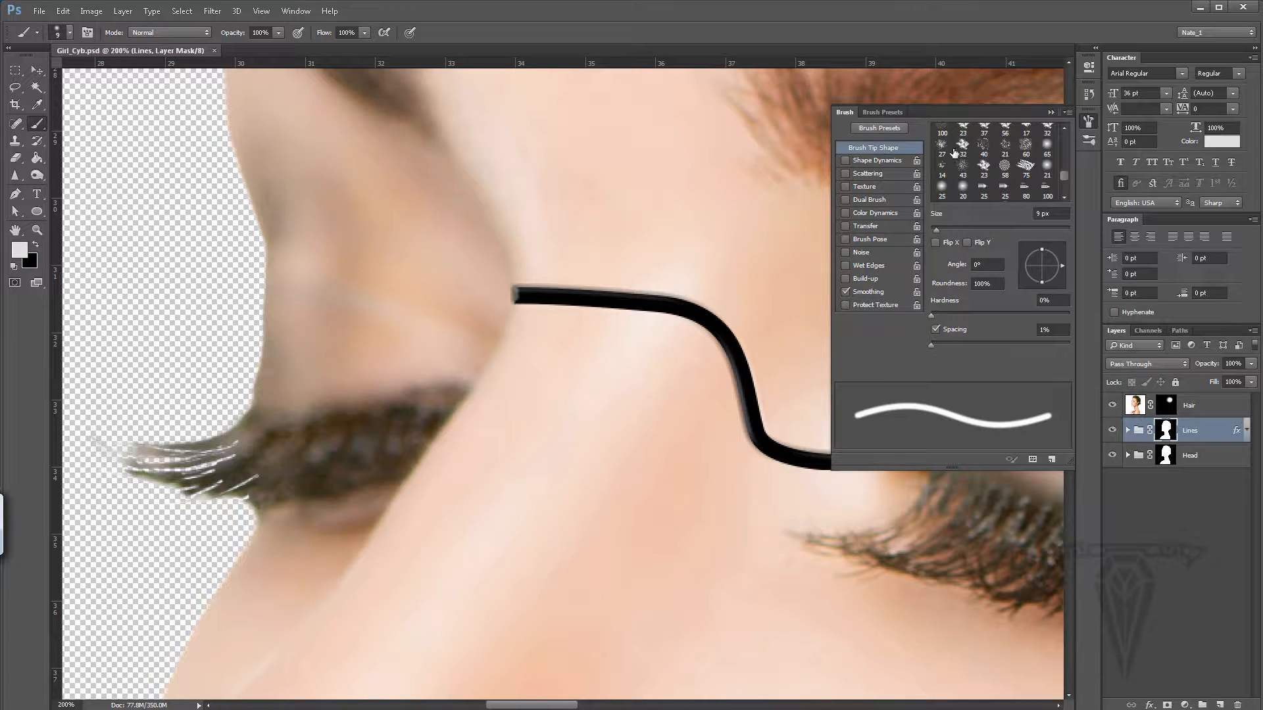
drag(1063, 167, 1036, 121)
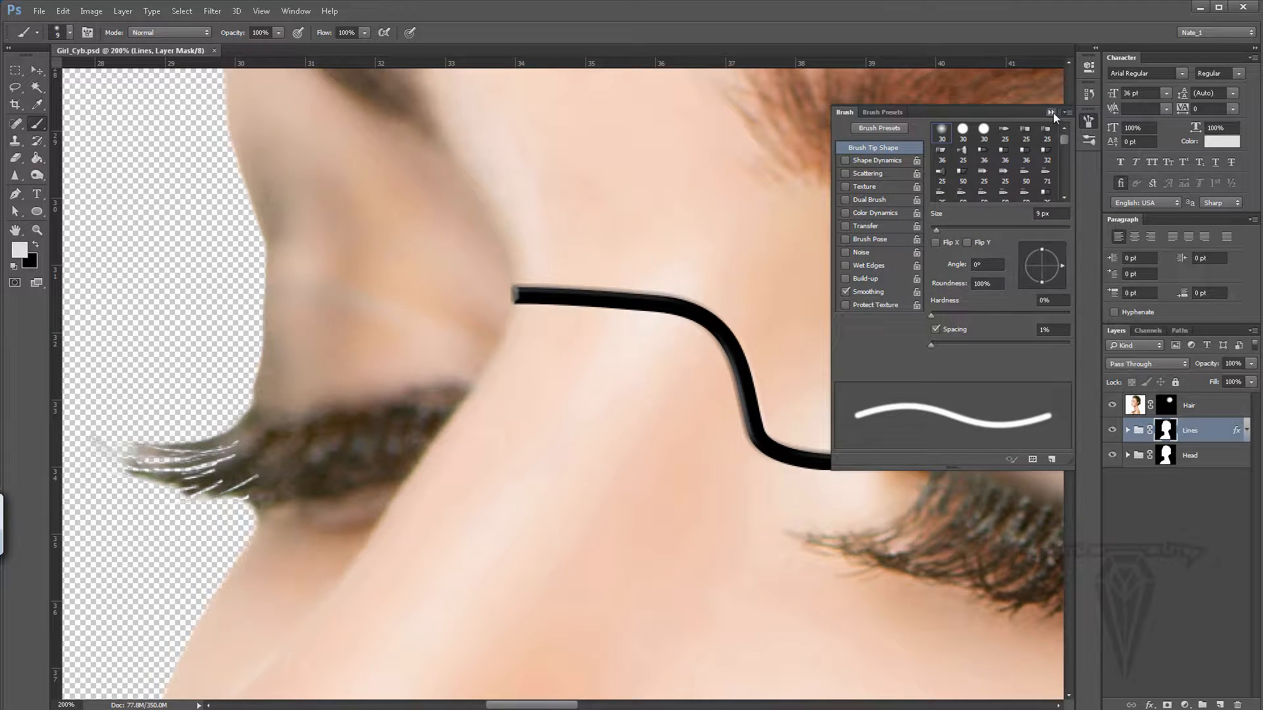
click(1050, 112)
Step: Paint black on the Lines mask with the 9 px brush to trim the blunt line end on the nose bridge
drag(504, 296, 517, 294)
key(ctrl+z)
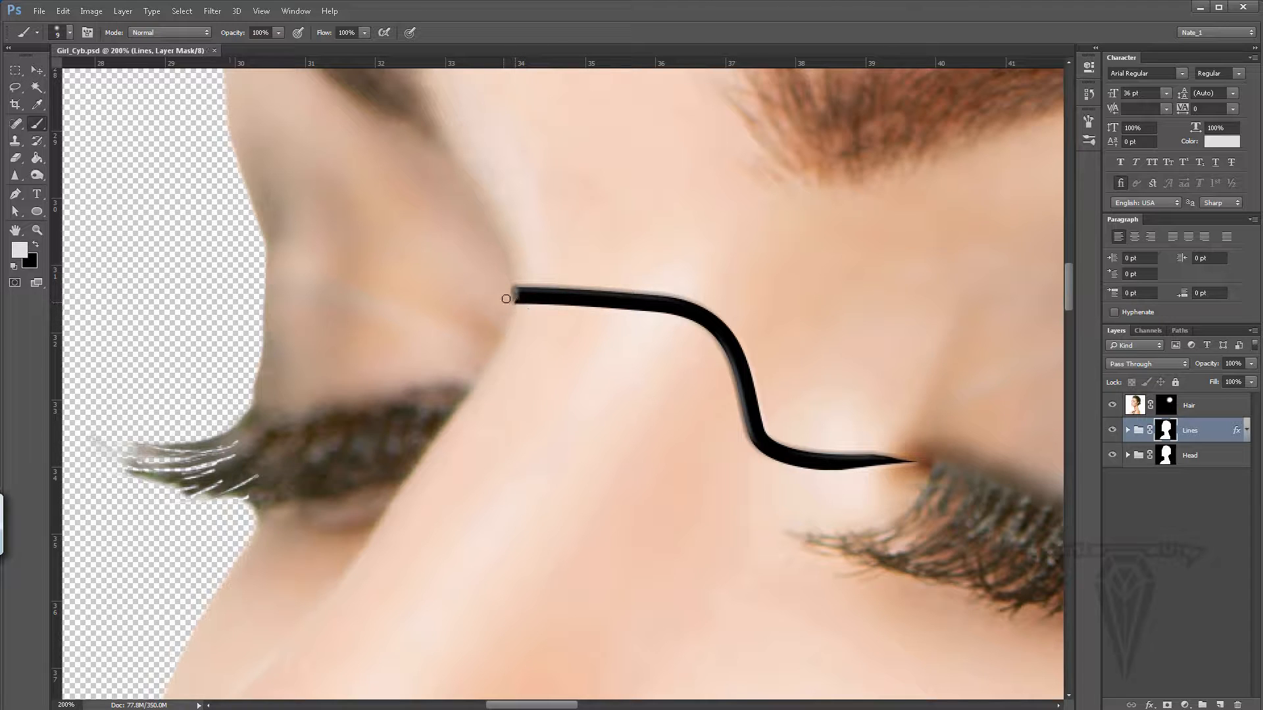
key(x)
drag(504, 298, 525, 297)
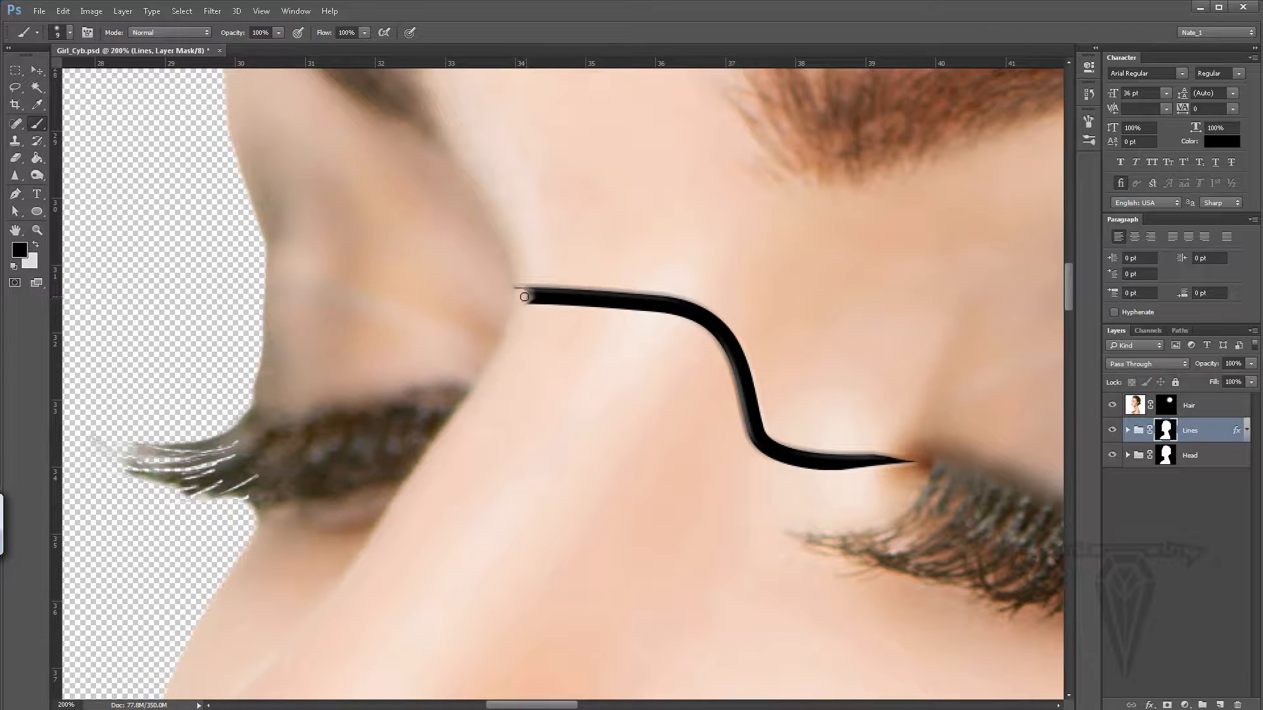
scroll(526, 428, up, 3)
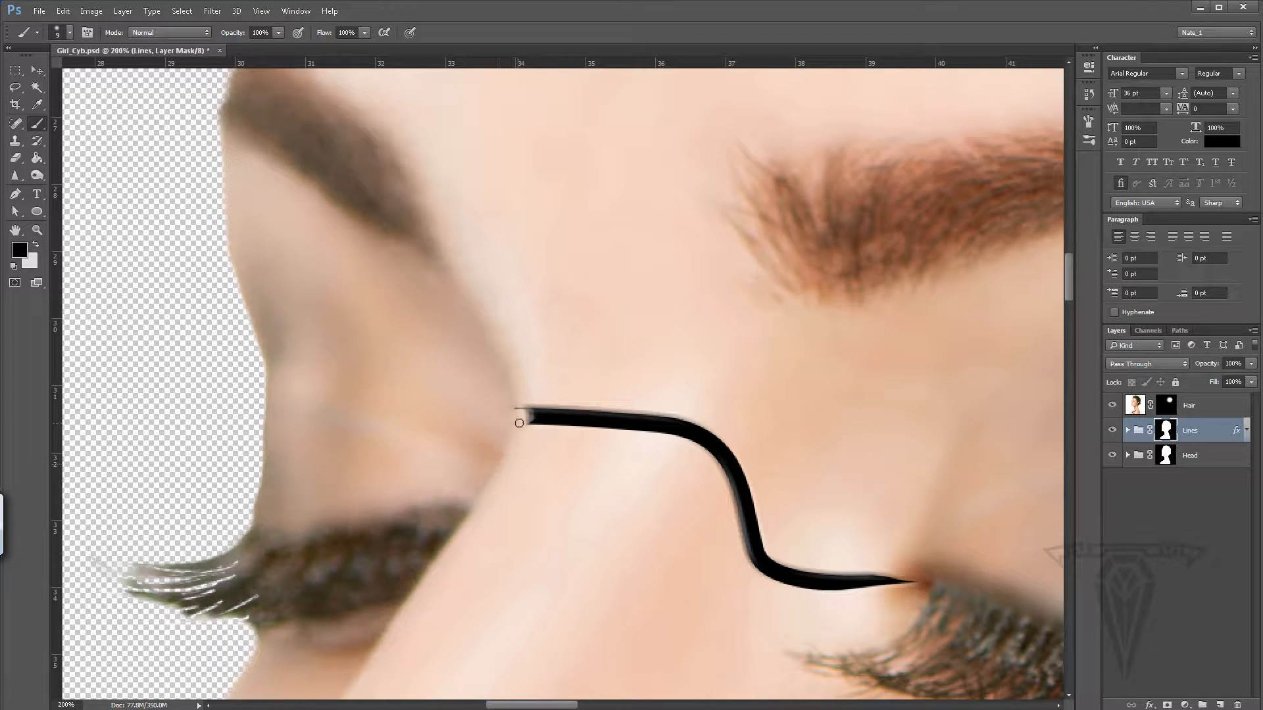
drag(519, 423, 556, 428)
click(37, 230)
alt+click(555, 394)
drag(555, 394, 603, 348)
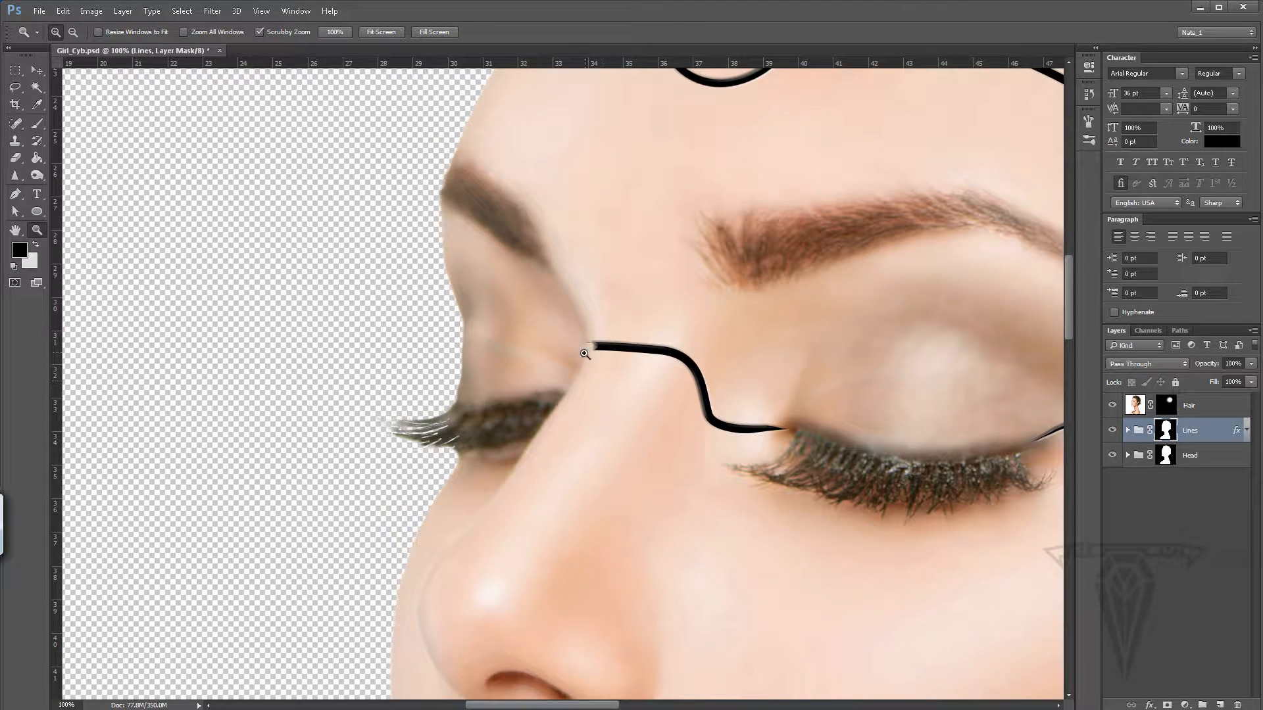
click(585, 357)
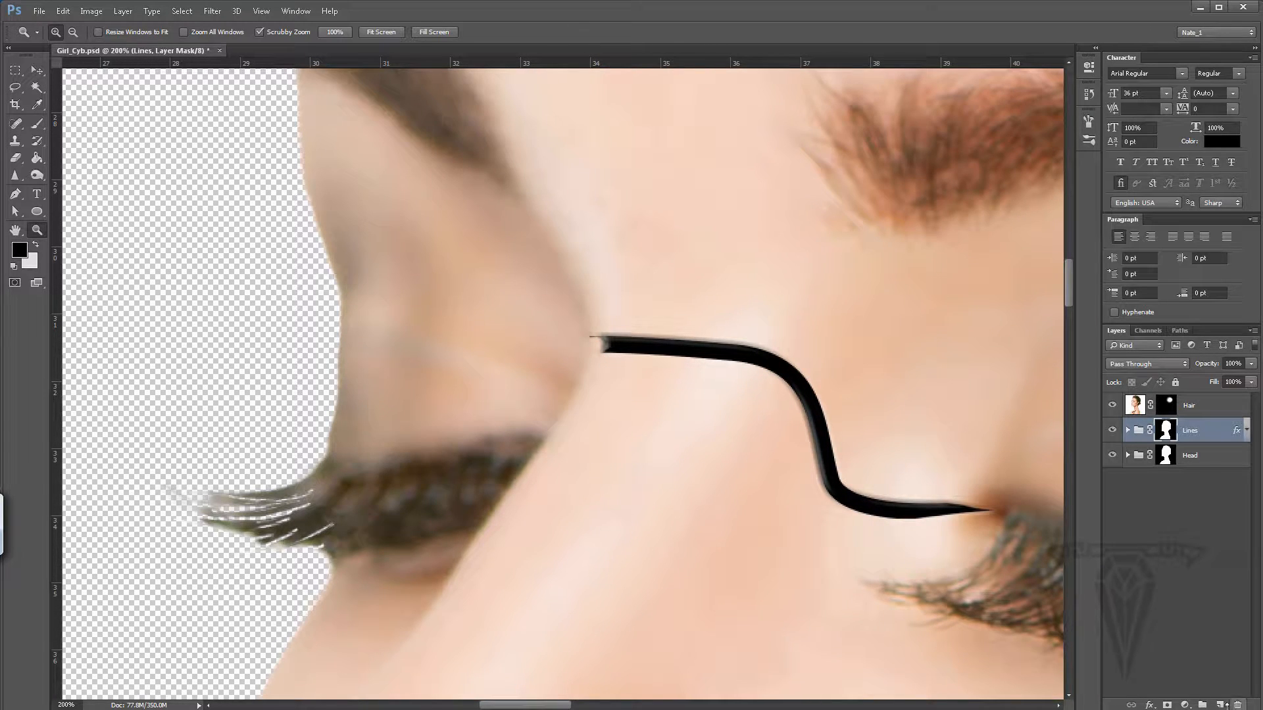
Step: Create a new layer above the Lines group and paint sampled skin tone around the nose-bridge line's blunt end
click(1220, 704)
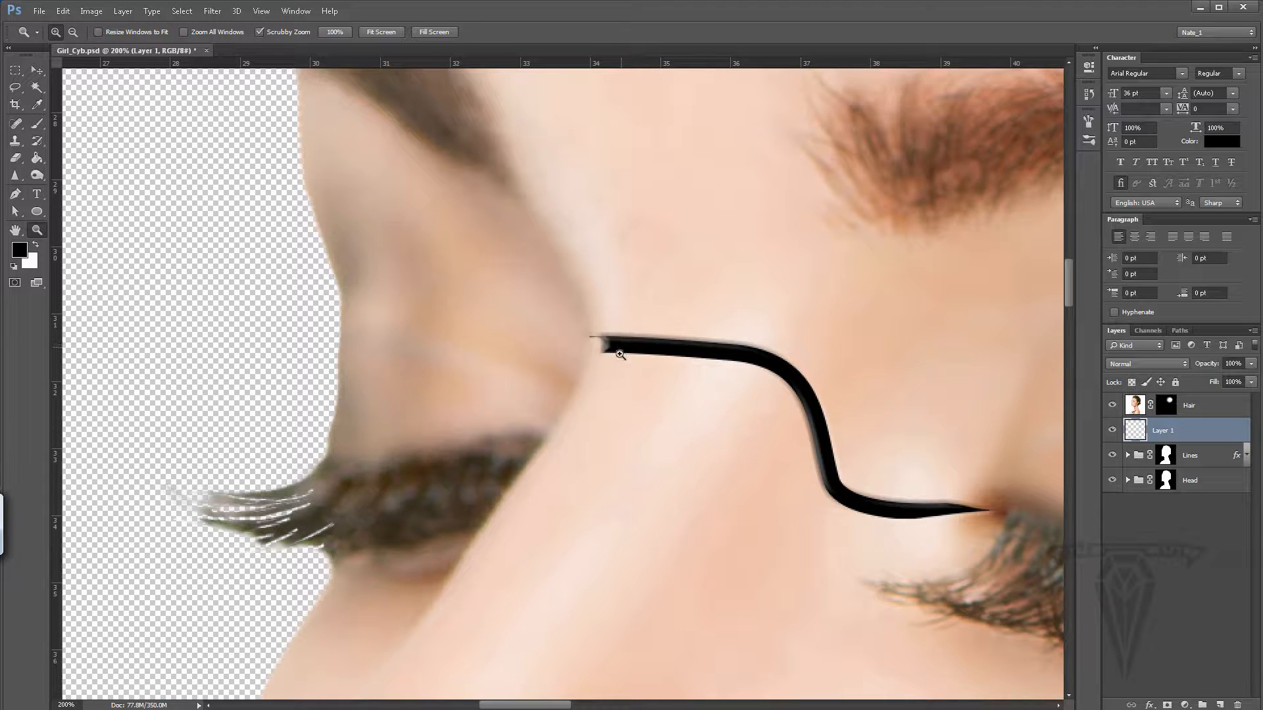
key(alt)
click(37, 123)
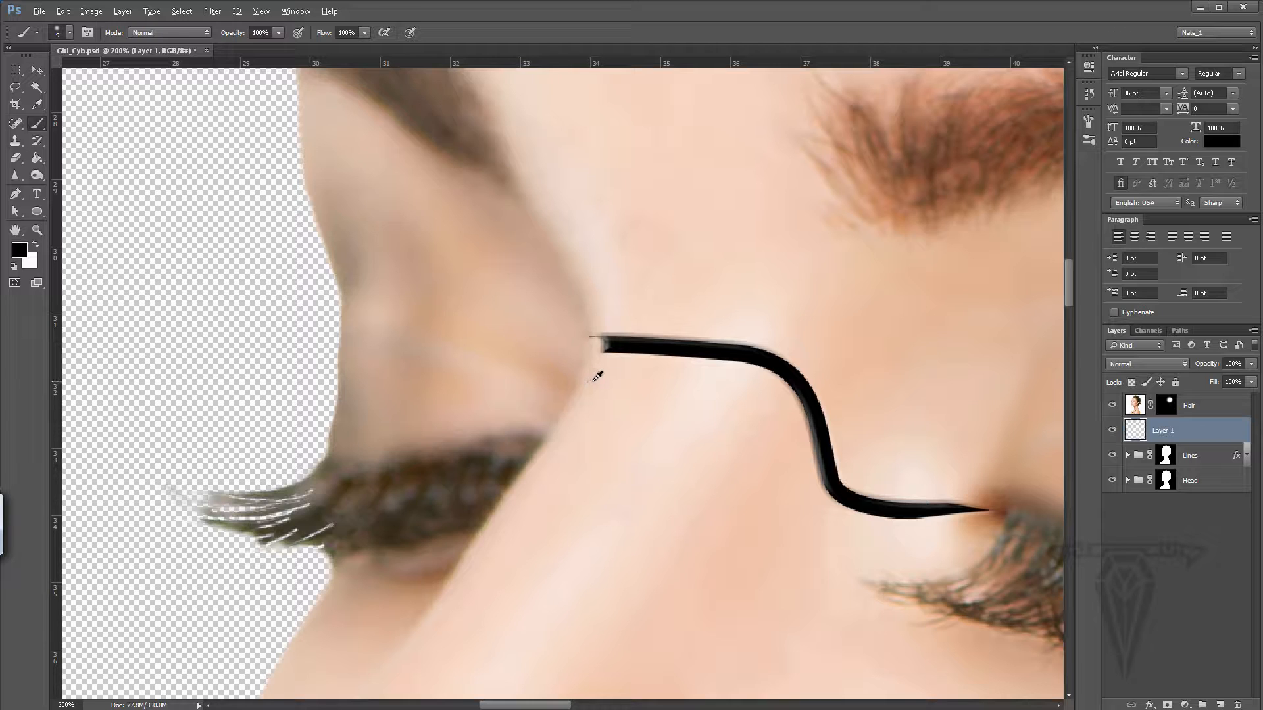
key(alt)
key(alt)
alt+click(585, 385)
alt+click(603, 356)
drag(595, 361, 527, 484)
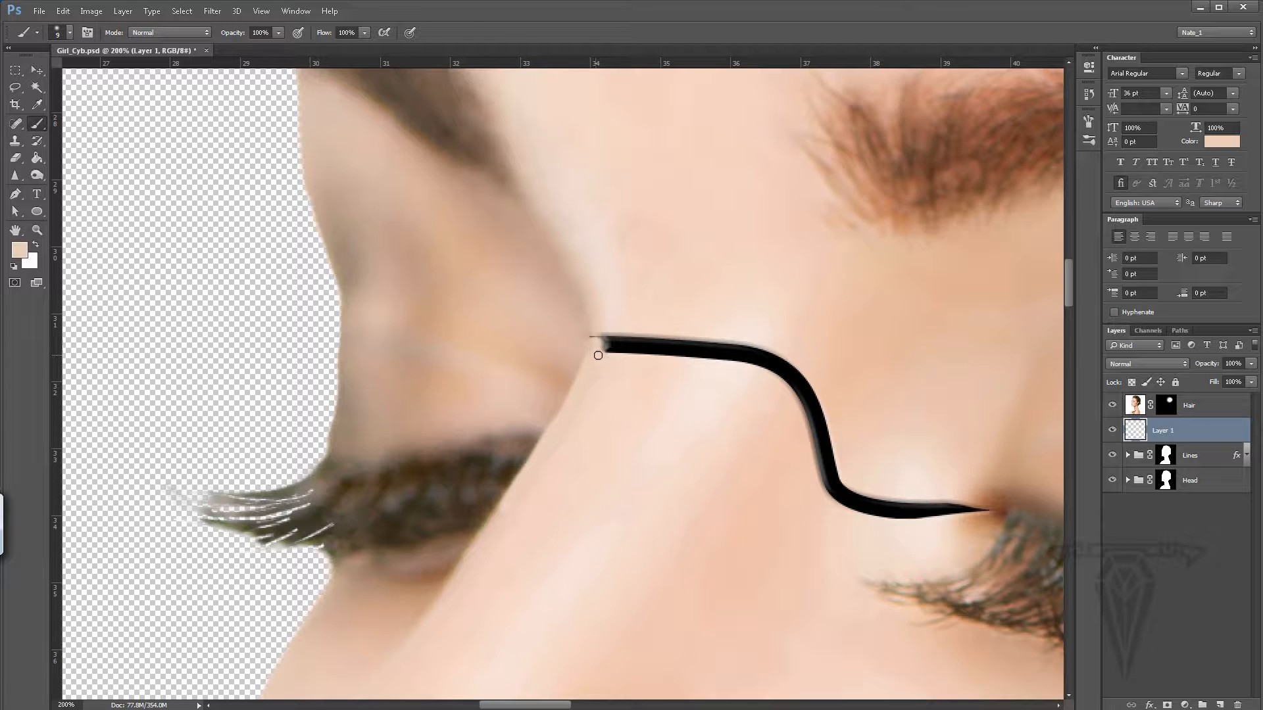
mouse_move(596, 349)
mouse_down()
mouse_move(737, 371)
mouse_move(586, 346)
mouse_up()
Step: Paint a sampled near-white highlight under the nose-bridge line and thin it with a soft 30 px Eraser
alt+click(731, 360)
drag(692, 364, 722, 368)
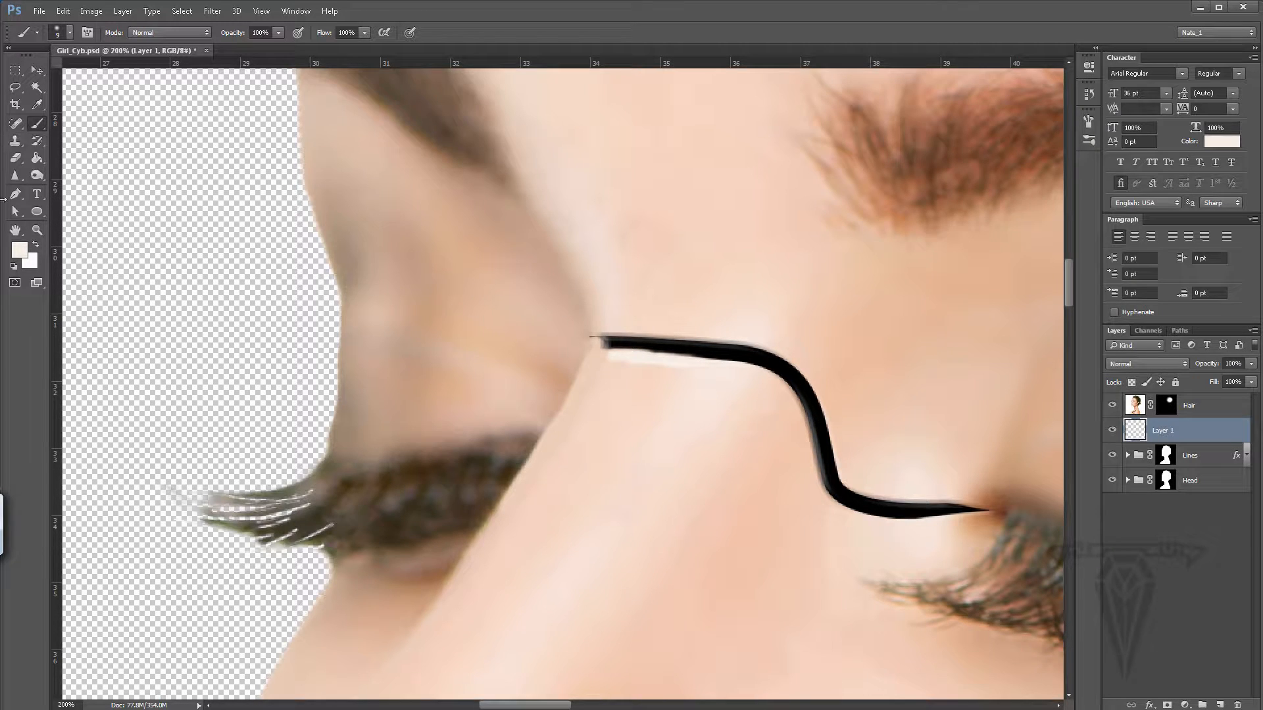
click(16, 158)
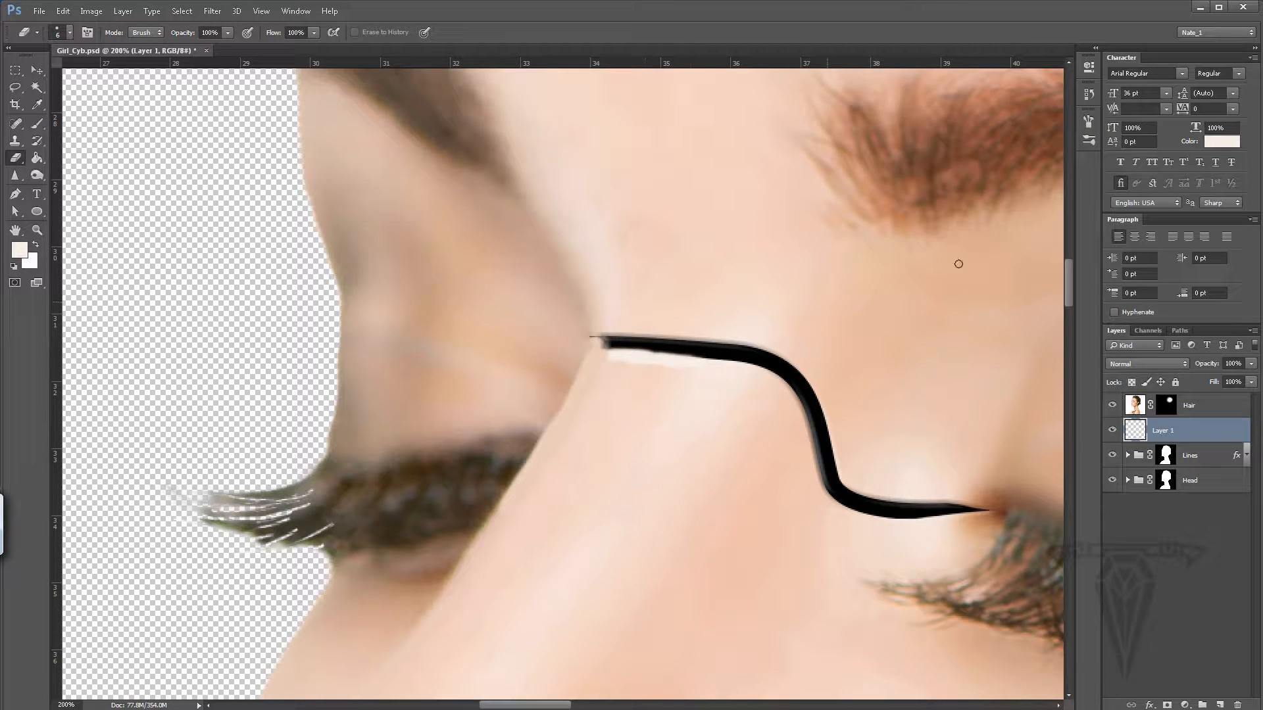
click(1089, 119)
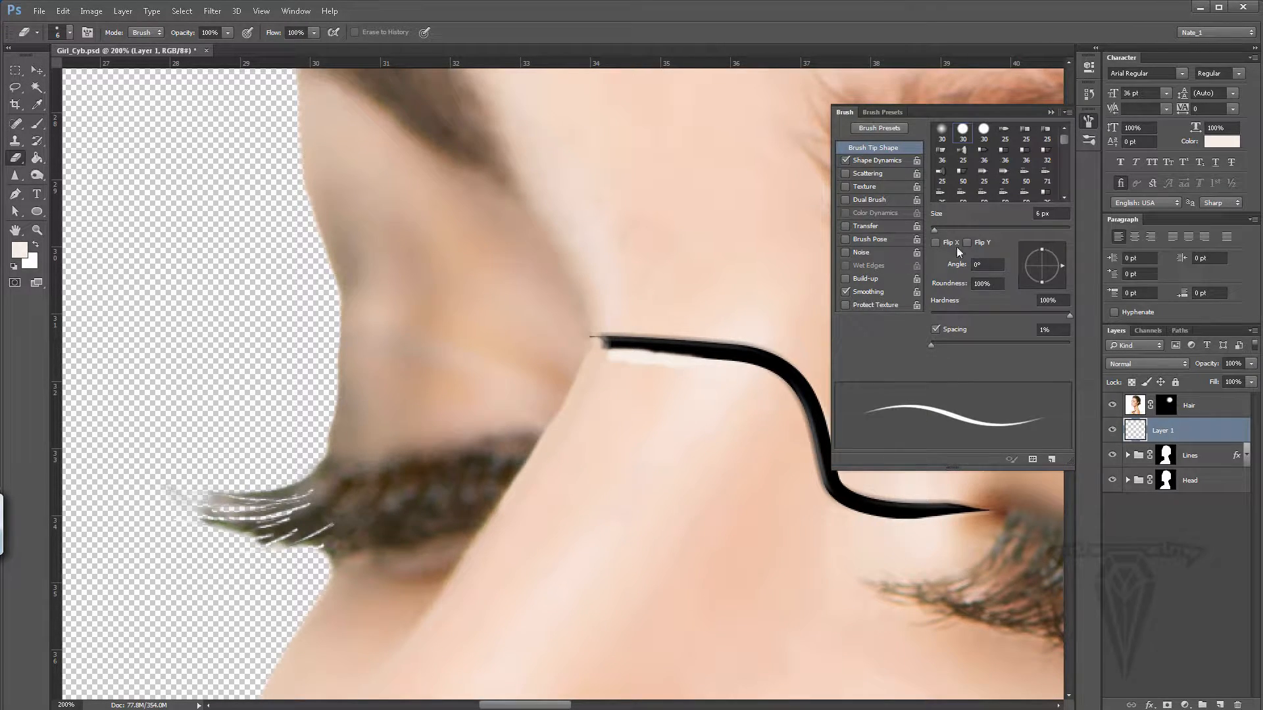
click(1051, 113)
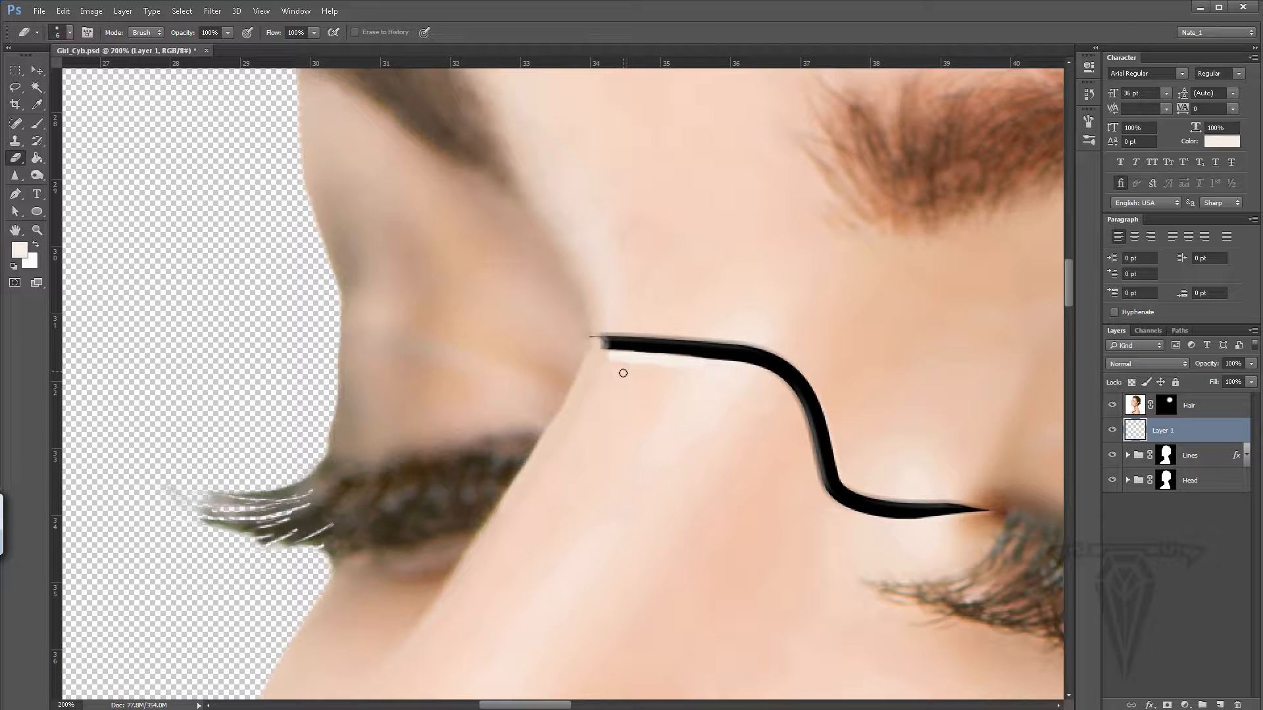
click(1085, 104)
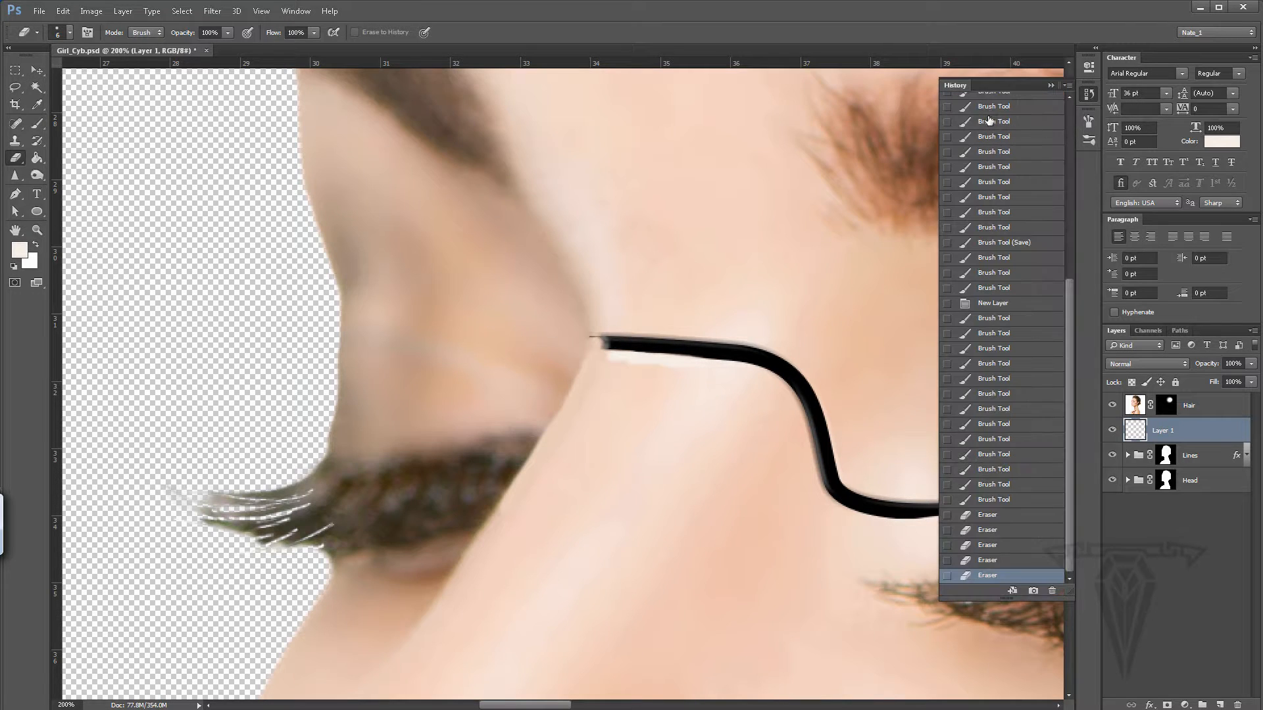
click(1090, 121)
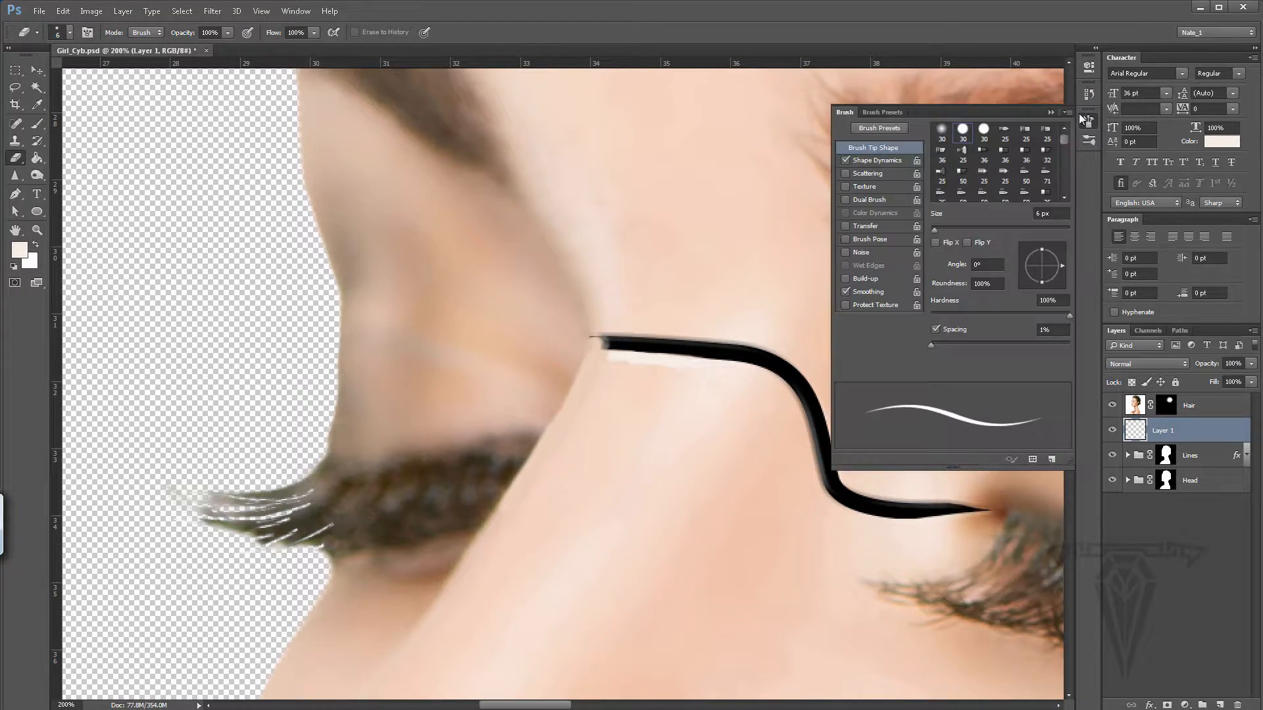
click(942, 130)
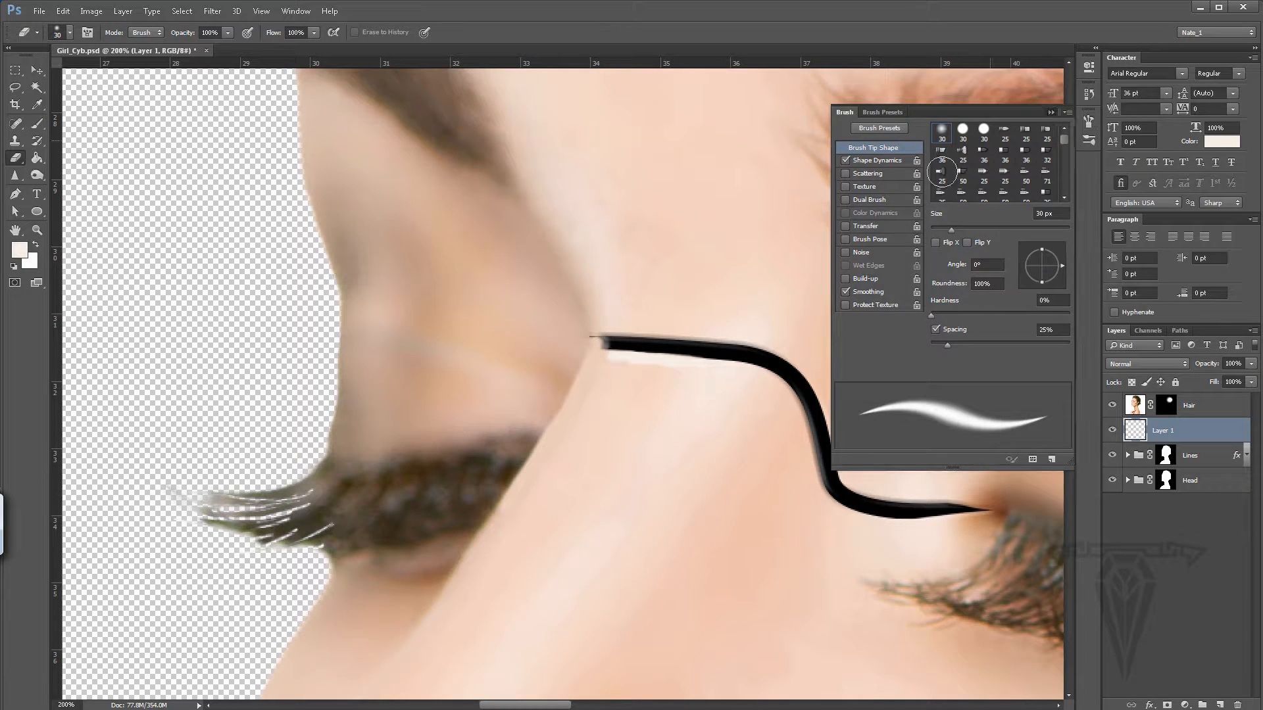
click(1050, 113)
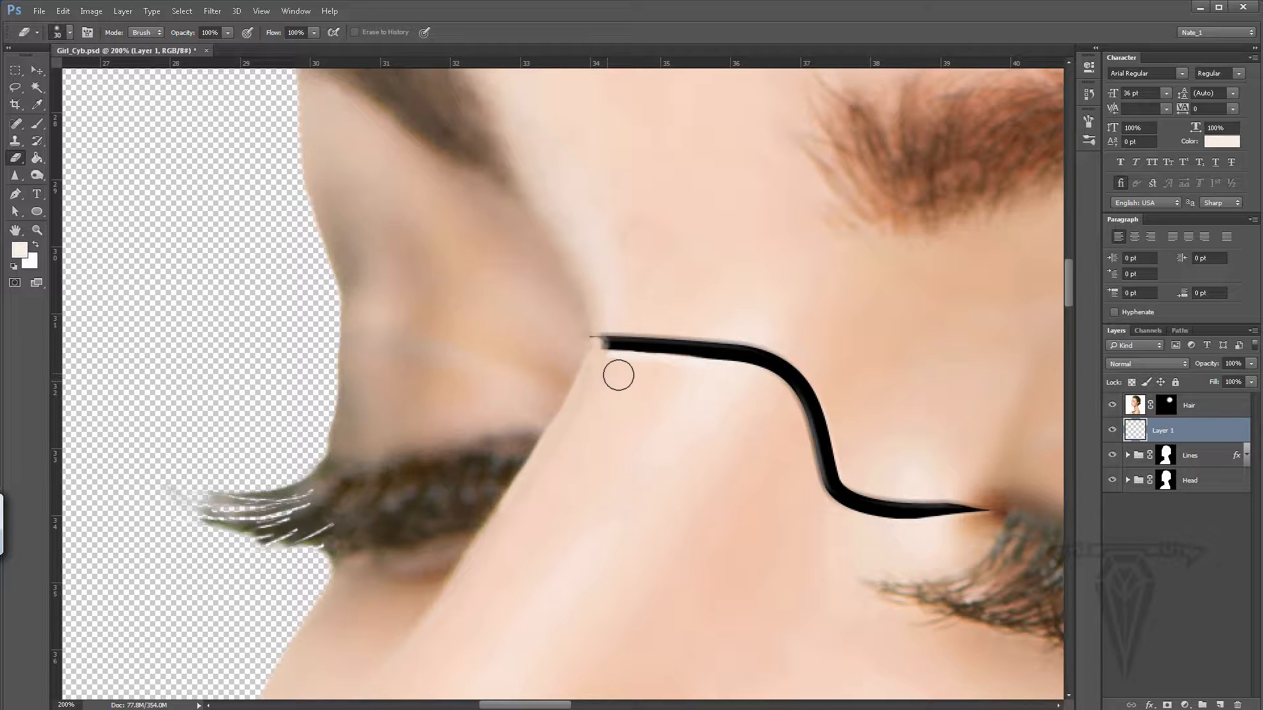
Step: Set the Brush to a hard round tip with 1% spacing, reduce its size, and extend the highlight to the line's end
click(37, 123)
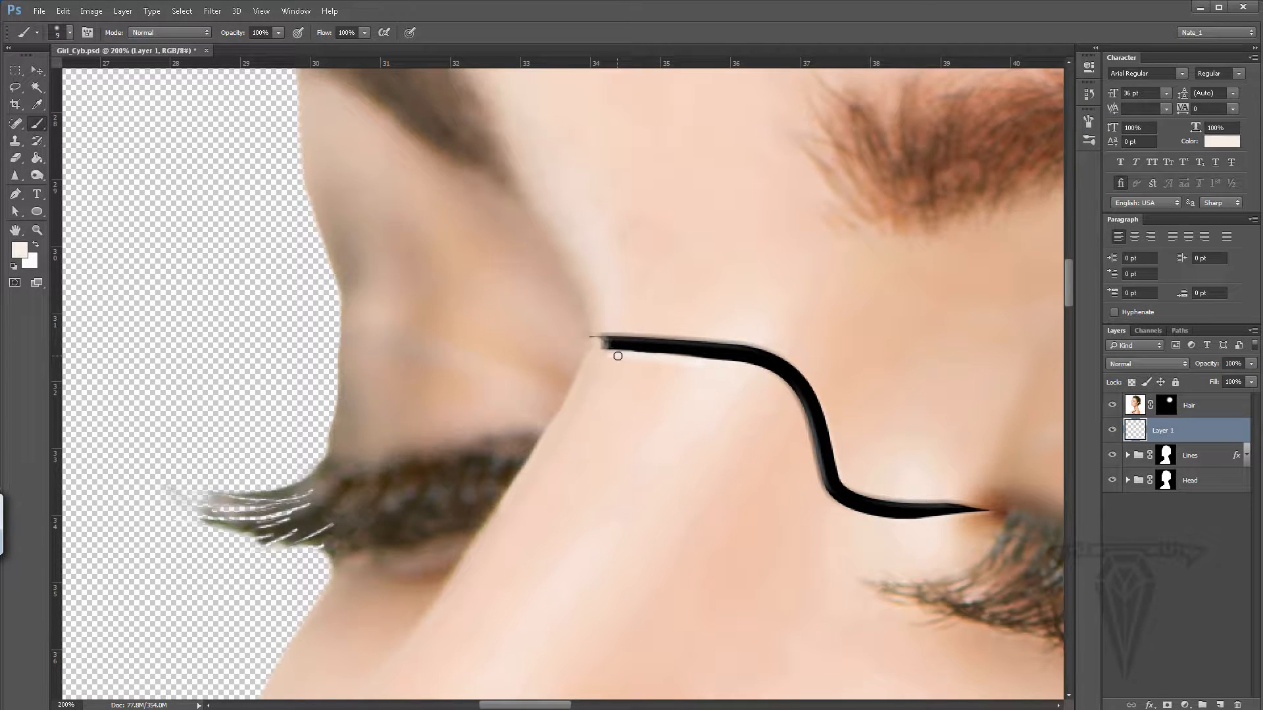
click(1090, 138)
click(962, 129)
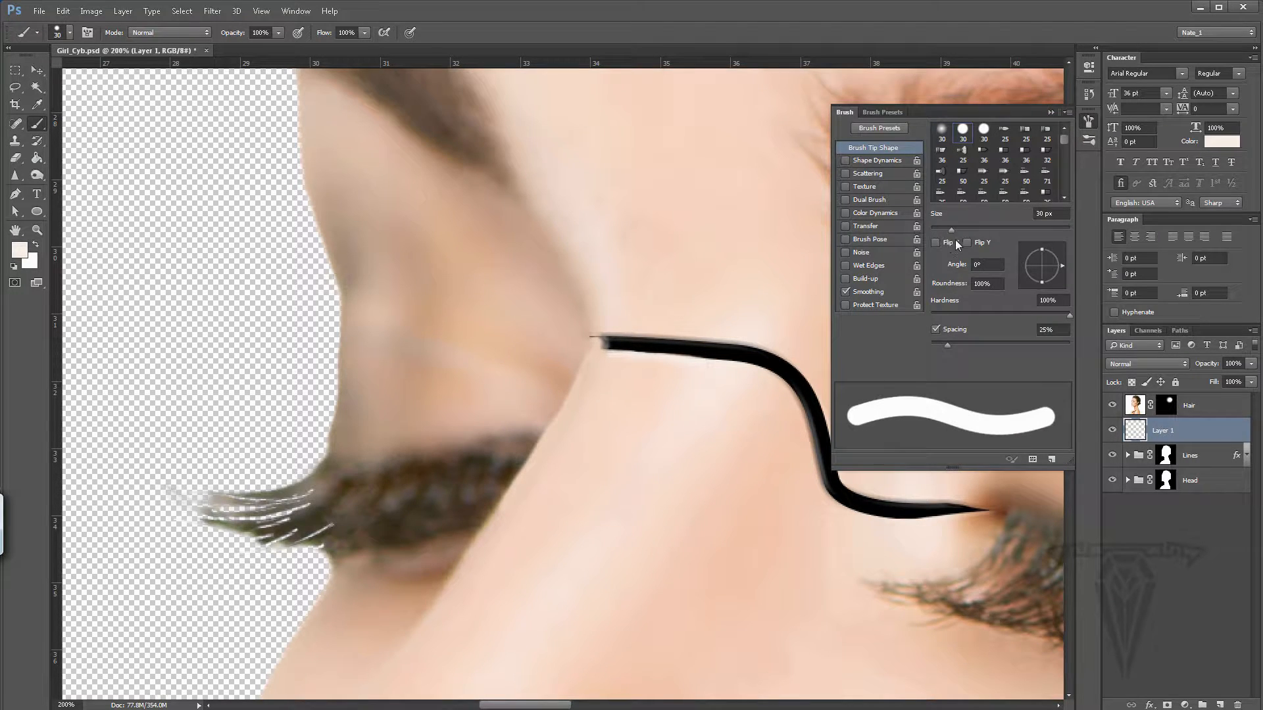
drag(944, 342, 931, 343)
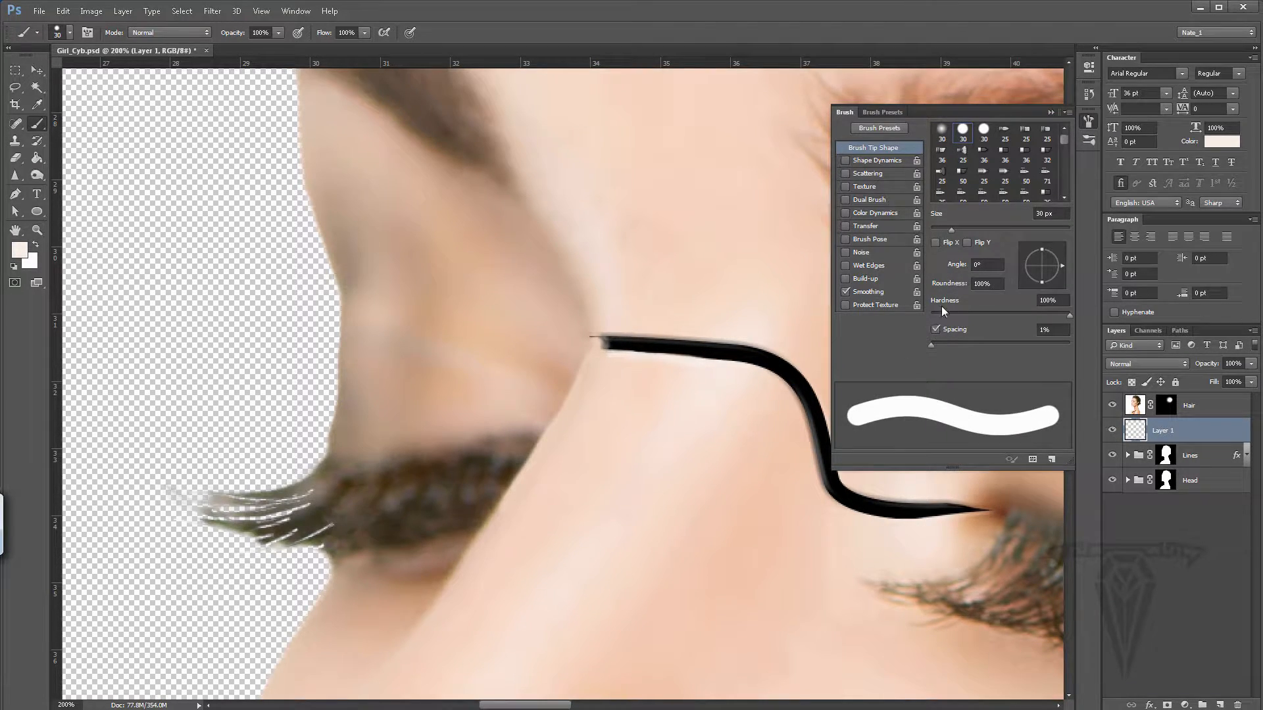
click(1050, 113)
key(bracketleft)
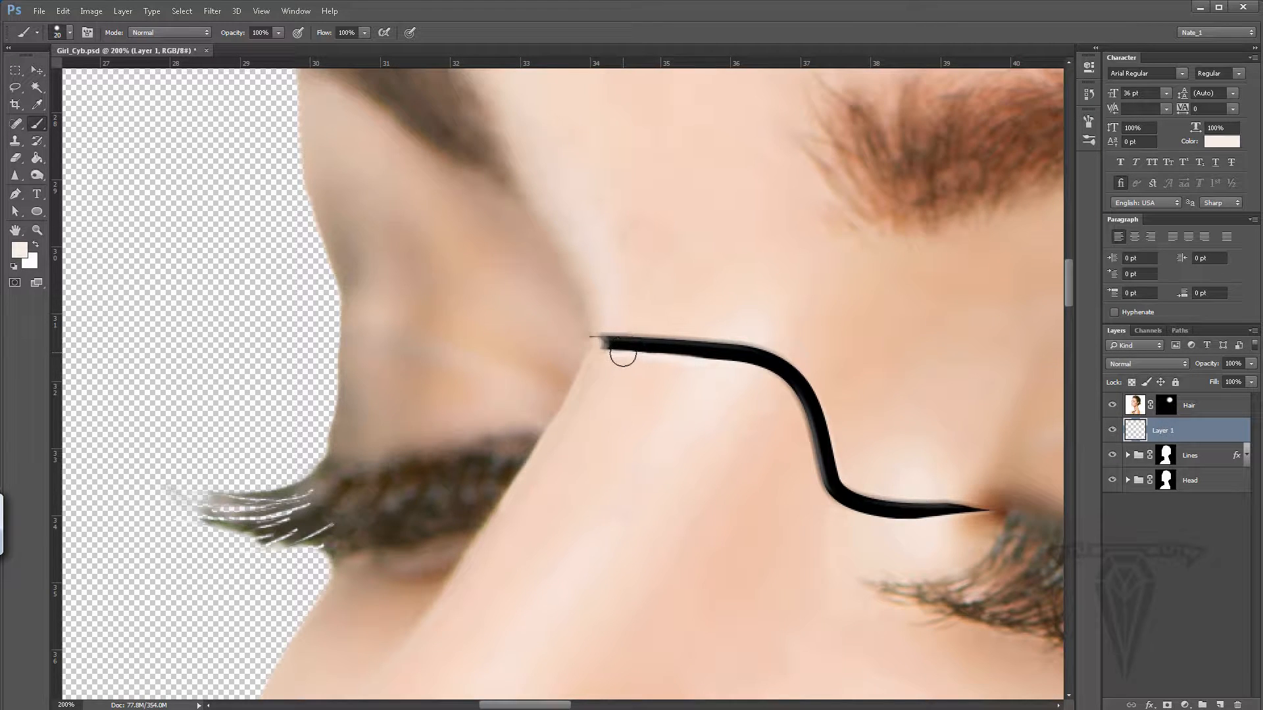
key(bracketleft)
mouse_move(612, 352)
mouse_down()
mouse_move(586, 354)
mouse_move(630, 356)
mouse_up()
Step: Erase the excess highlight around the nose-bridge line's end to leave a thin, clean edge
click(16, 159)
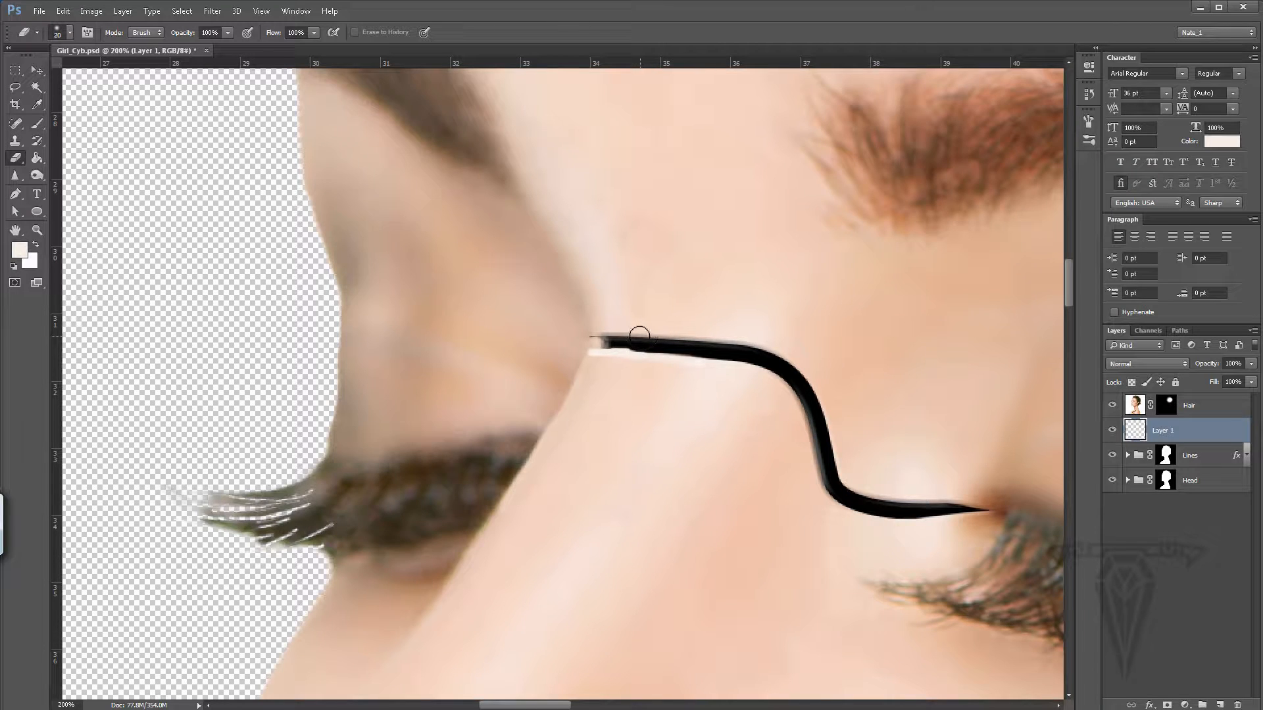
key(bracketleft)
key(bracketleft)
drag(618, 347, 564, 372)
drag(592, 356, 618, 363)
key(bracketright)
key(bracketright)
key(bracketright)
key(alt)
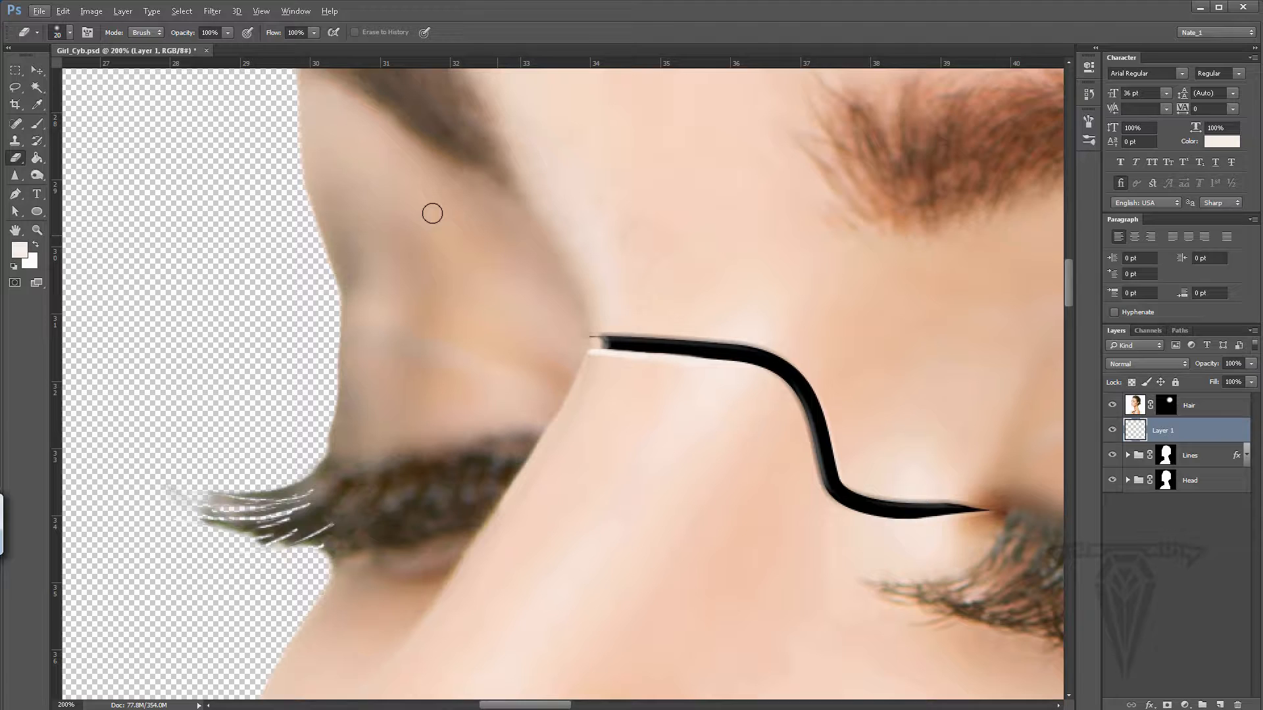
Step: Sample the greyish-brown from the line's upper edge and paint it around the line's end with a 3 px brush
click(37, 124)
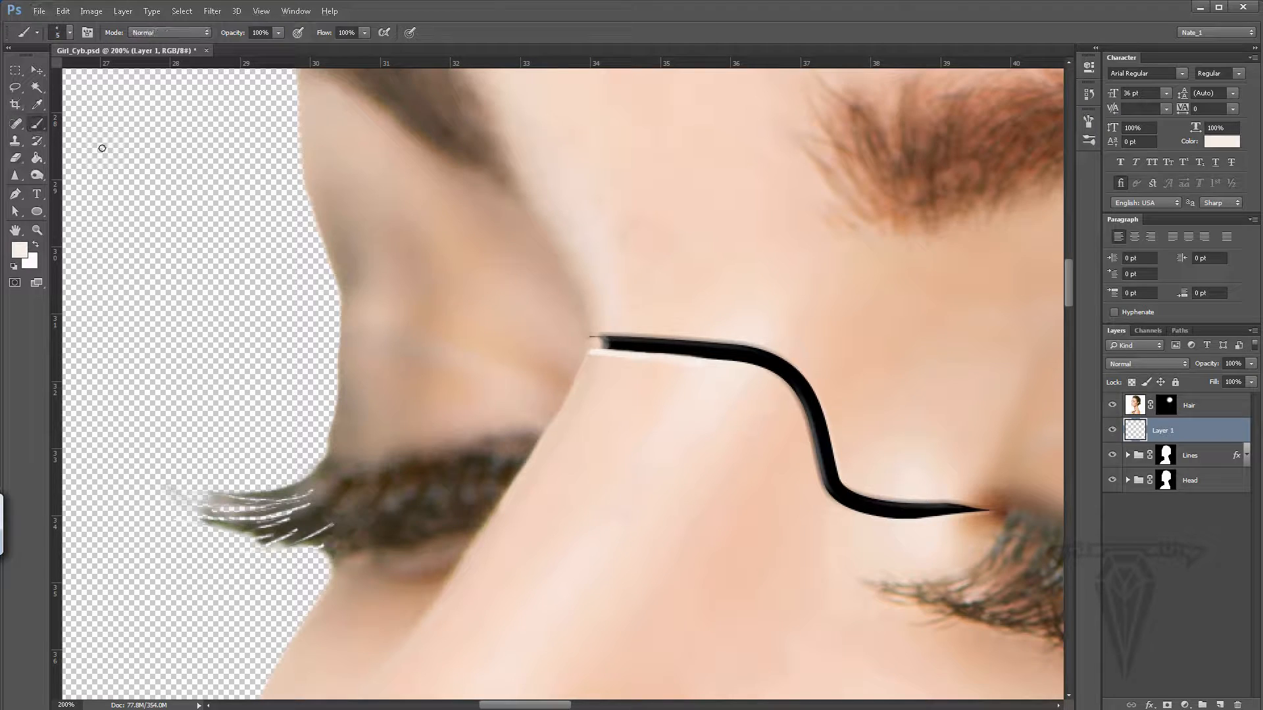
alt+click(624, 334)
key(bracketleft)
key(bracketleft)
drag(599, 336, 625, 334)
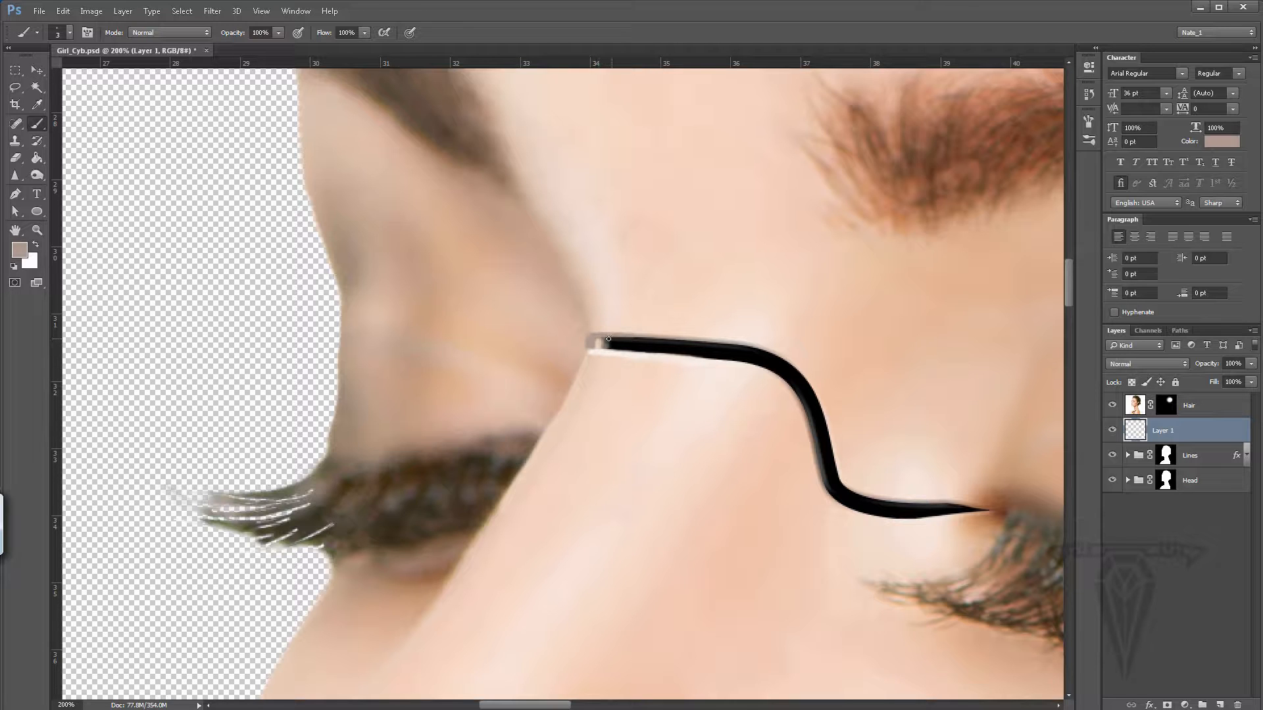
Step: Reduce the Eraser to 7 px and clean up the painted edge shading at the nose-bridge line's end
click(16, 158)
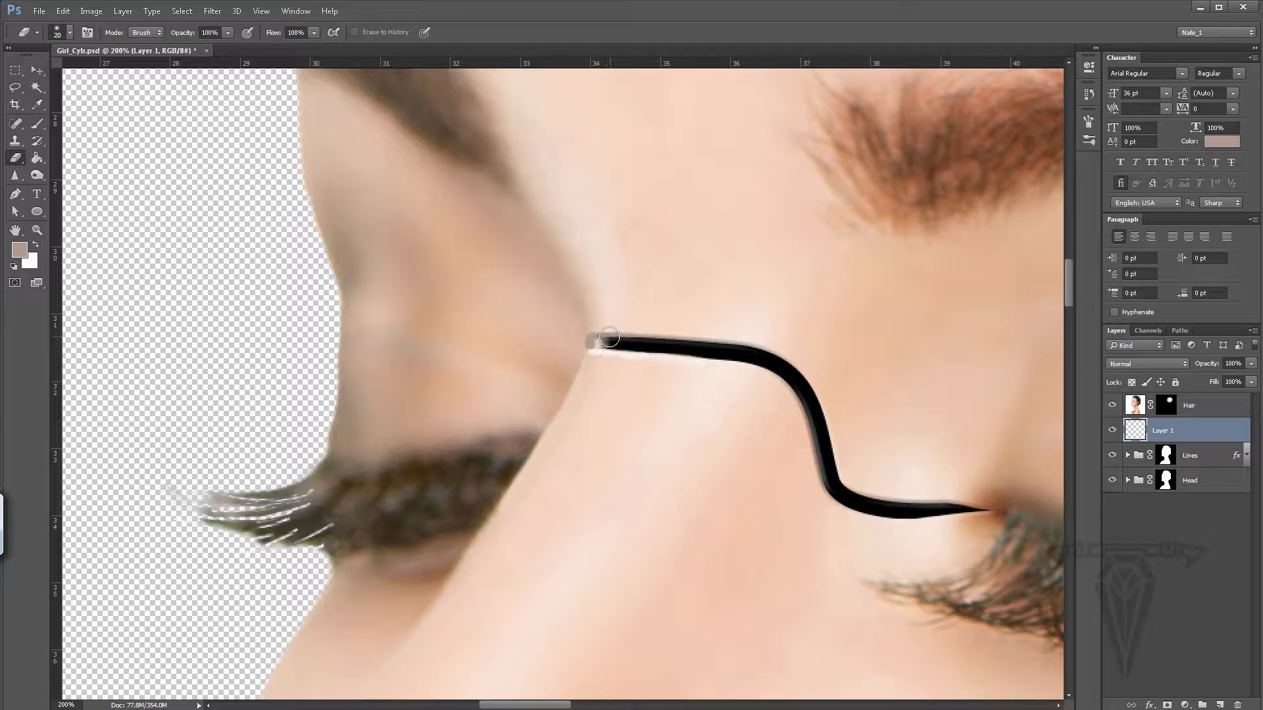
key(bracketleft)
key(bracketleft)
key(bracketleft)
key(bracketleft)
key(x)
Step: Sample the line's black and fill the gap inside the nose-bridge line's end with the 3 px brush
click(38, 125)
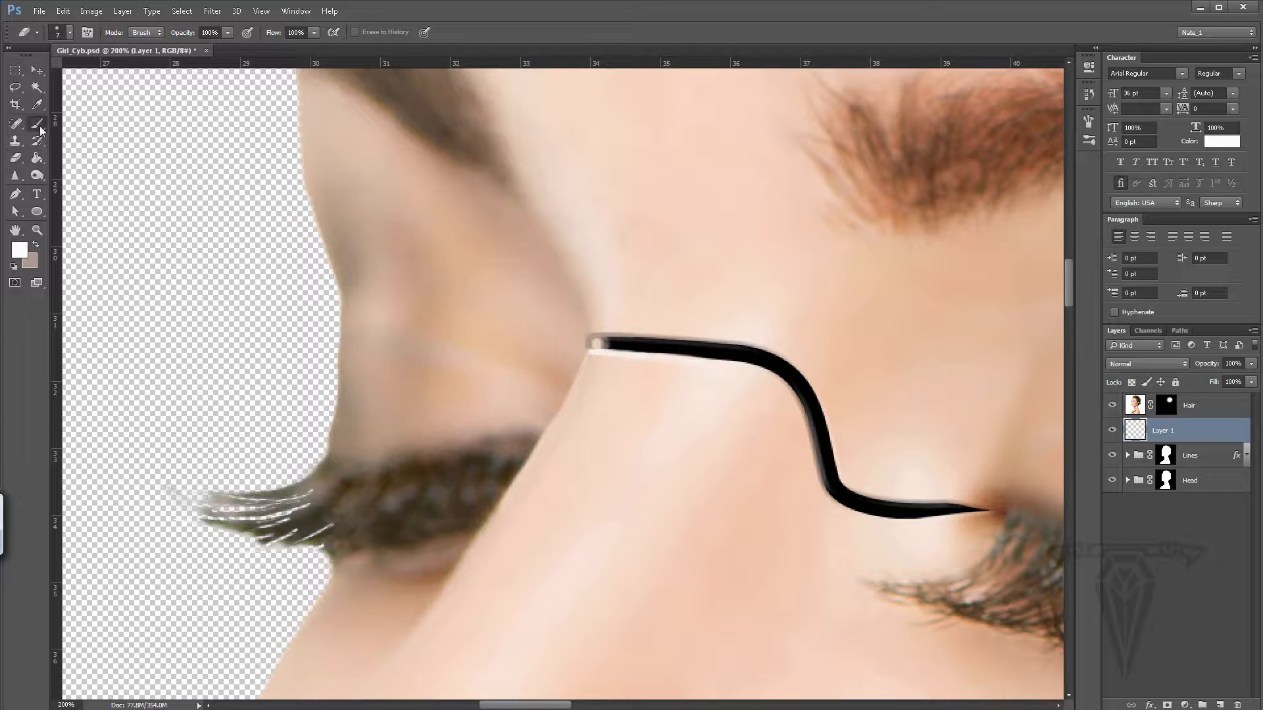
key(x)
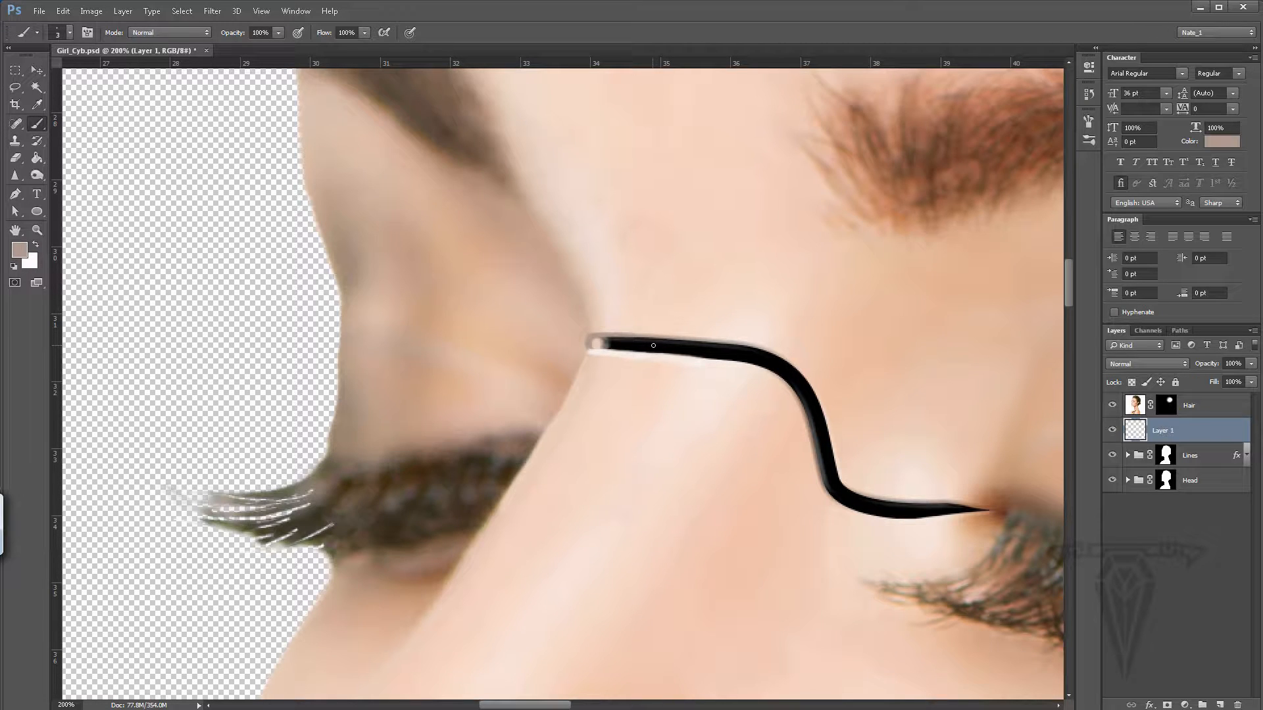
alt+click(655, 345)
mouse_move(612, 345)
mouse_down()
mouse_move(594, 344)
mouse_move(608, 342)
mouse_up()
Step: Examine the retouched nose-bridge line on the whole portrait and at 100%, and inspect the forehead line and circle
click(37, 230)
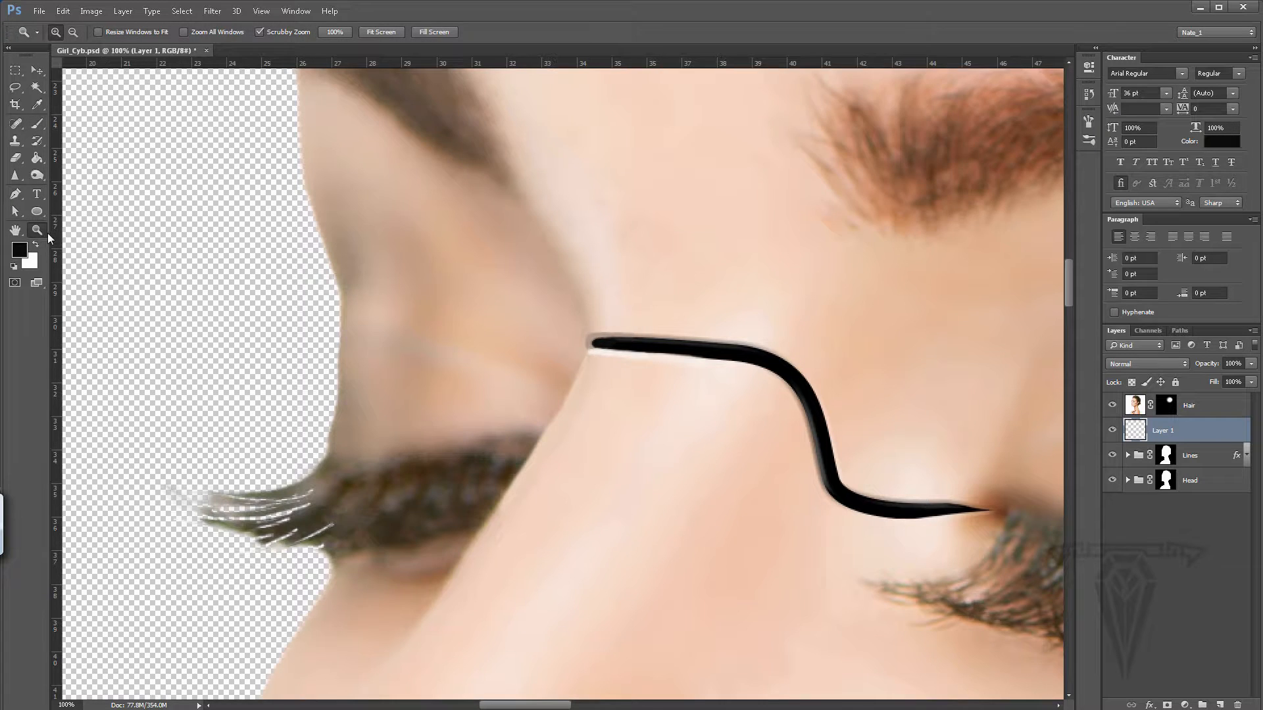
double_click(37, 232)
double_click(16, 230)
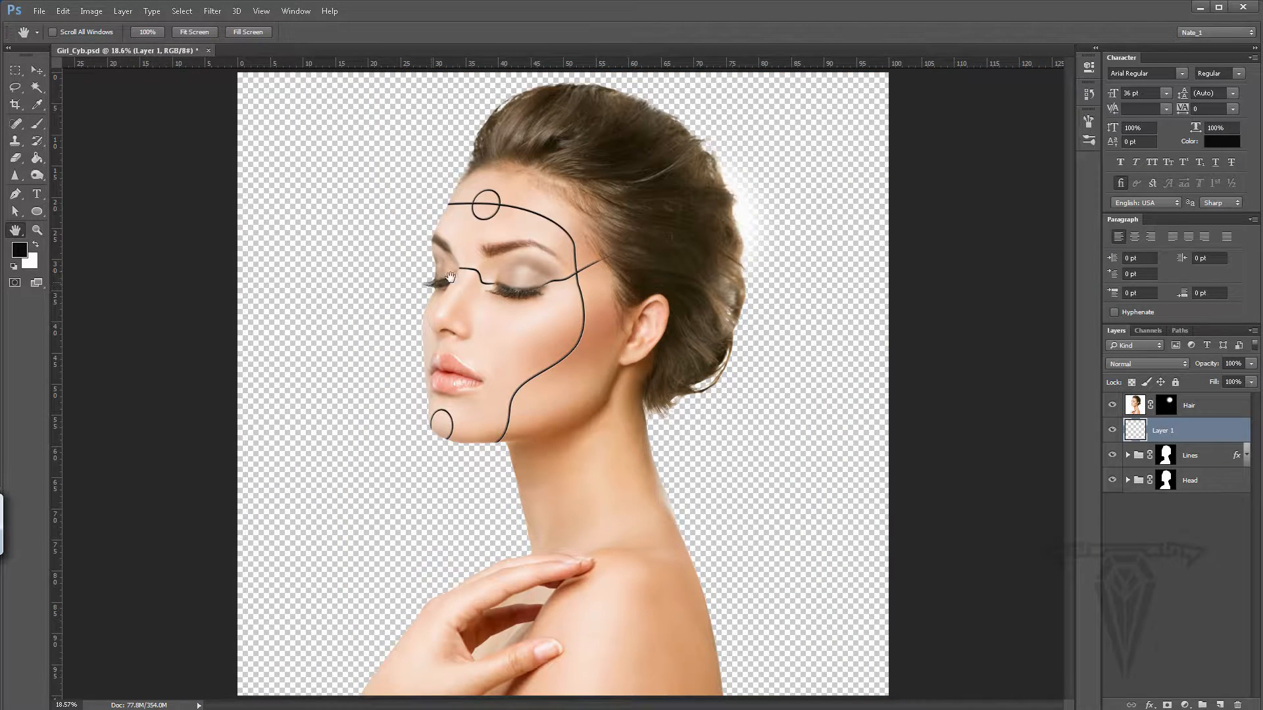
double_click(37, 230)
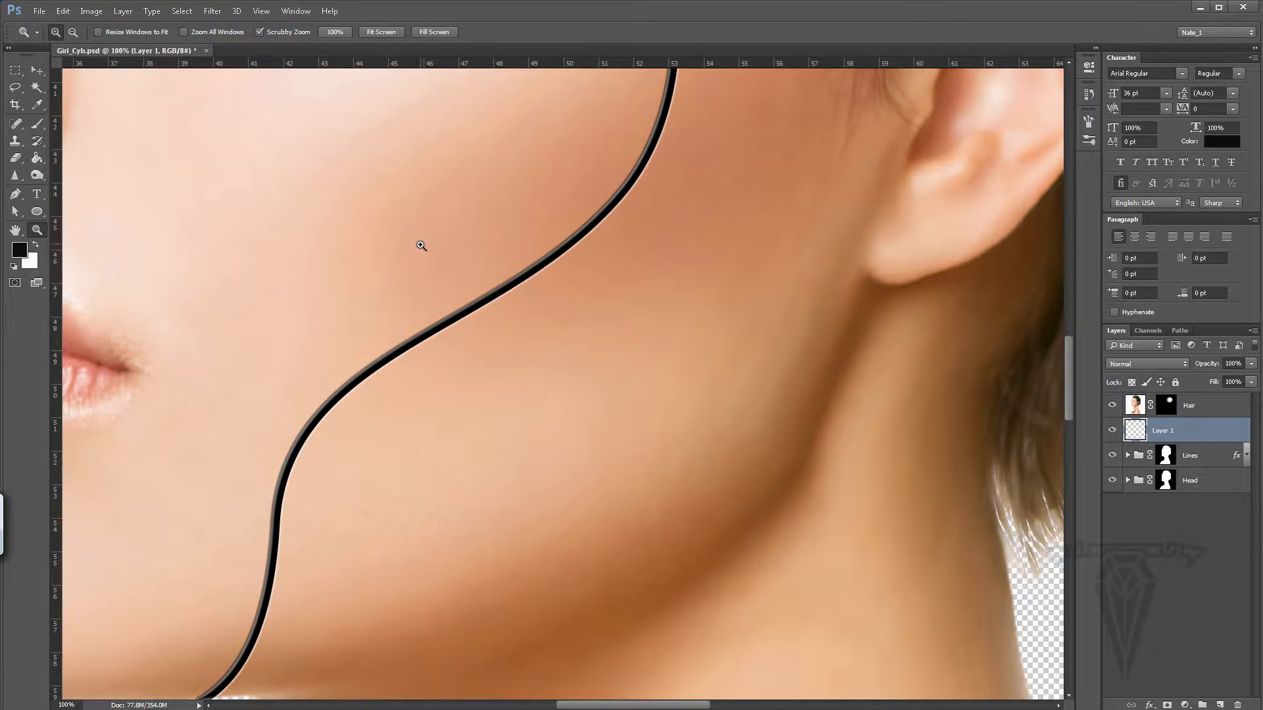
drag(700, 362, 875, 460)
drag(520, 257, 828, 437)
drag(523, 168, 604, 319)
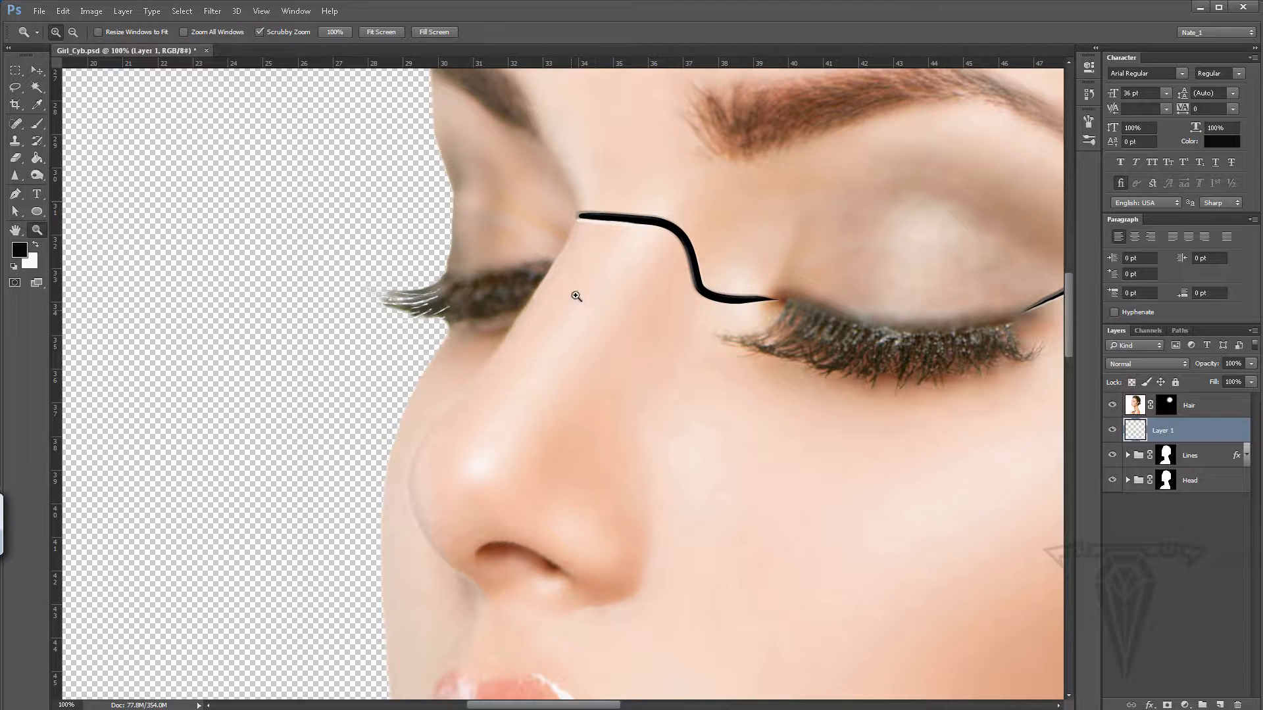
drag(620, 327, 605, 503)
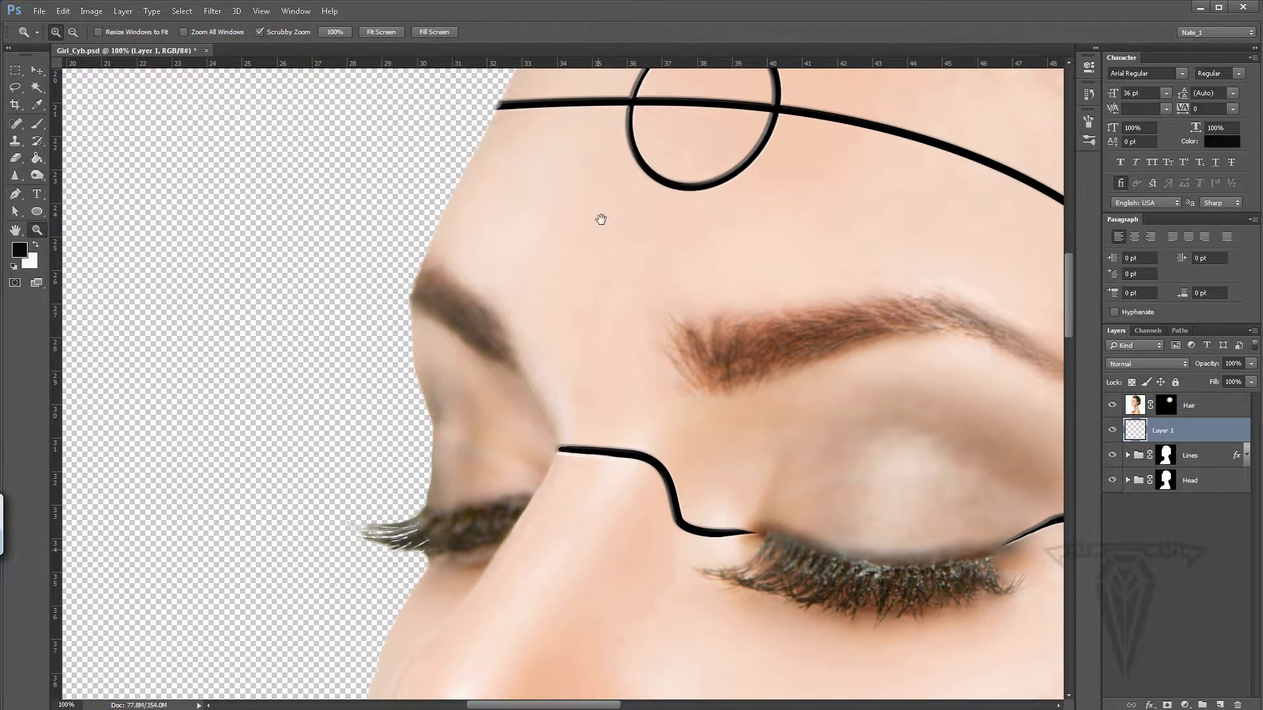
drag(603, 217, 572, 374)
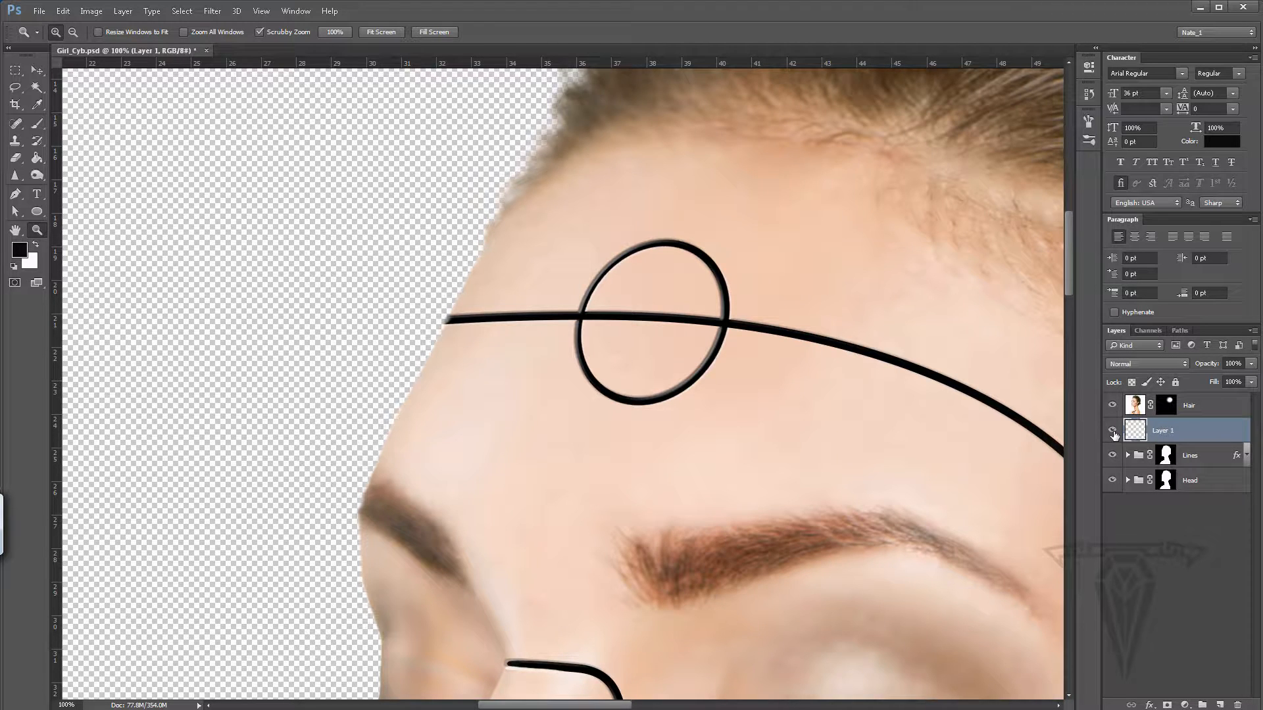
Step: Paint black on the Lines group's mask to cut back the forehead line's end at the face's edge
click(1166, 457)
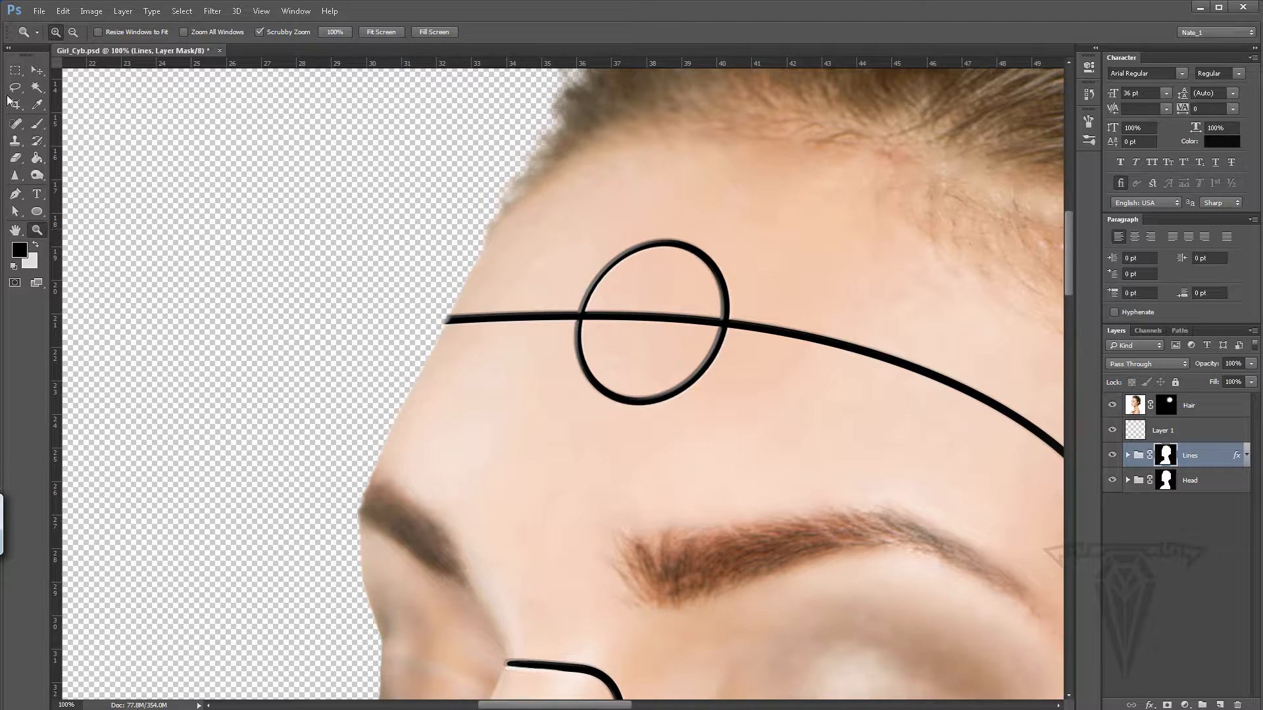
click(38, 124)
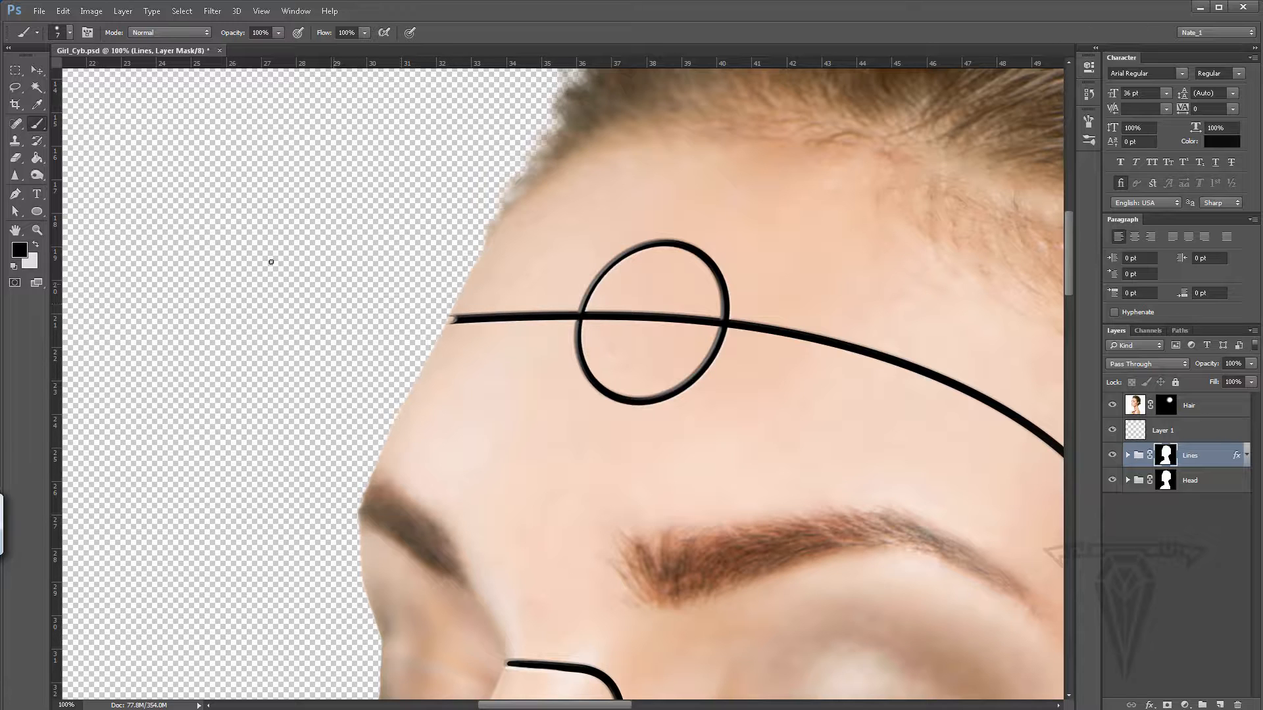
click(36, 229)
click(440, 319)
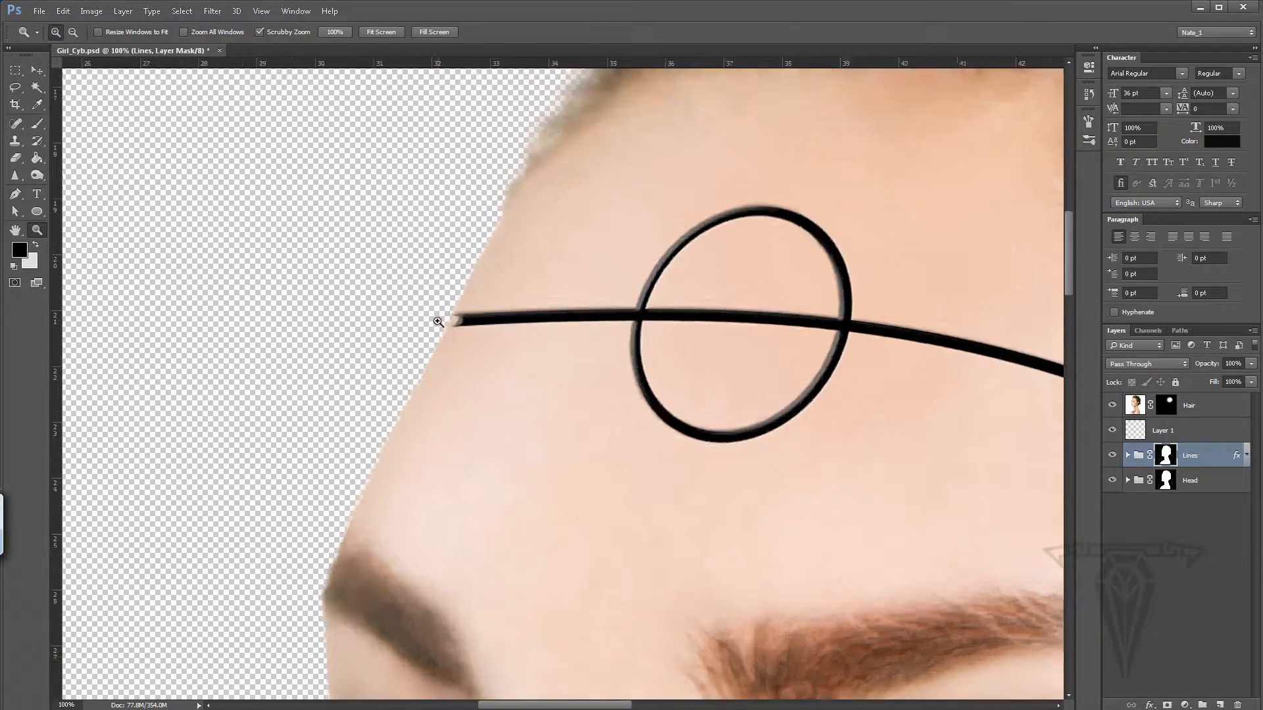
click(434, 326)
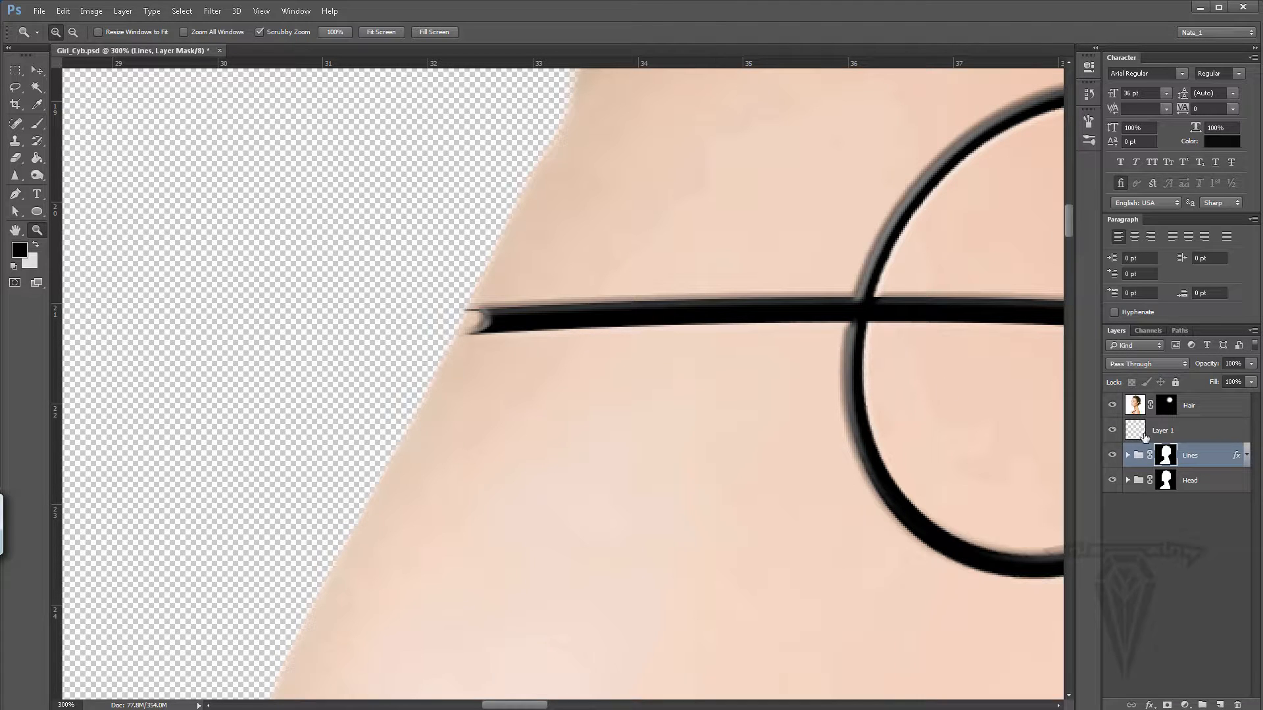
Step: On Layer 1, sample the forehead line's light and greyish-brown edge colours and extend both edges to its end with a 2 px brush
click(1166, 431)
click(37, 124)
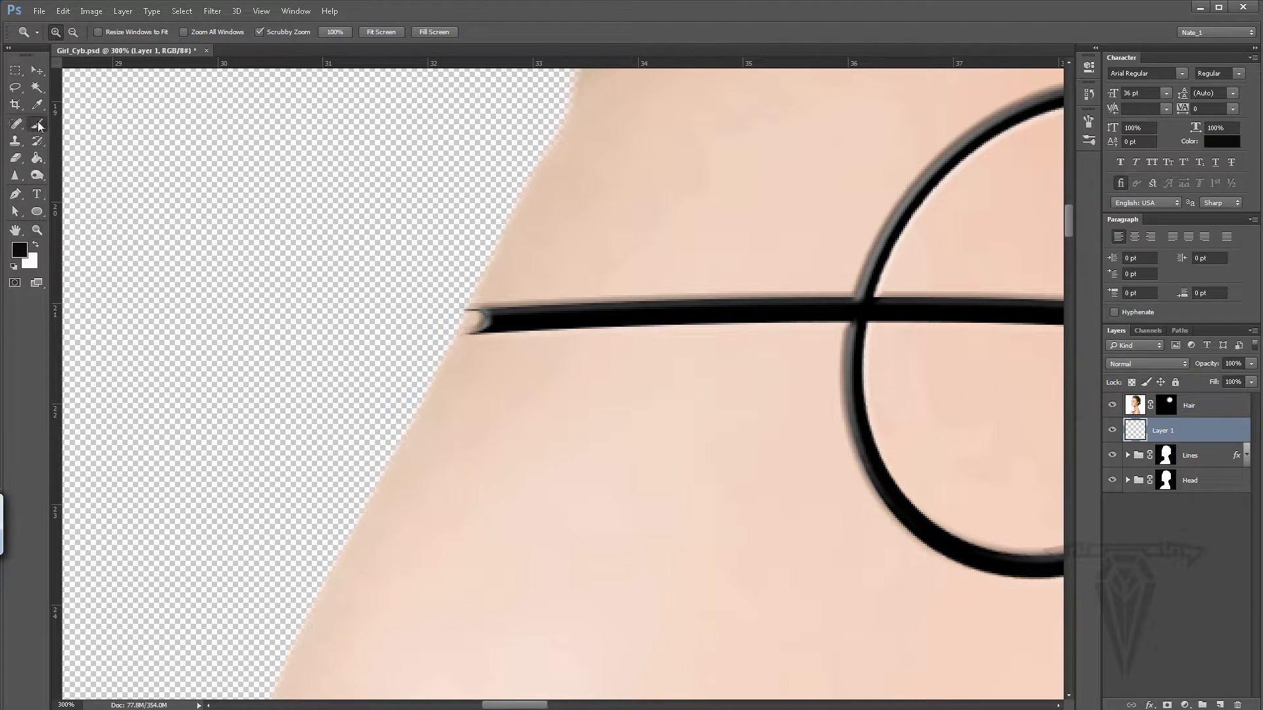
alt+click(566, 330)
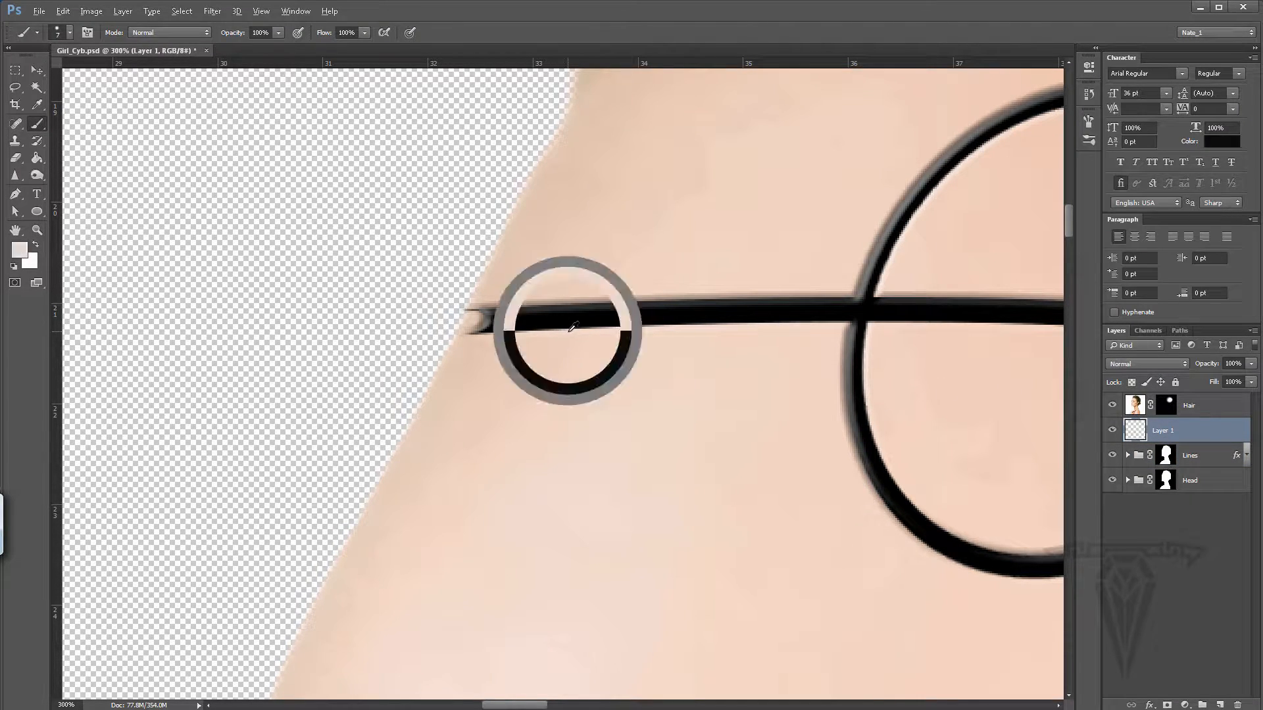
key(bracketleft)
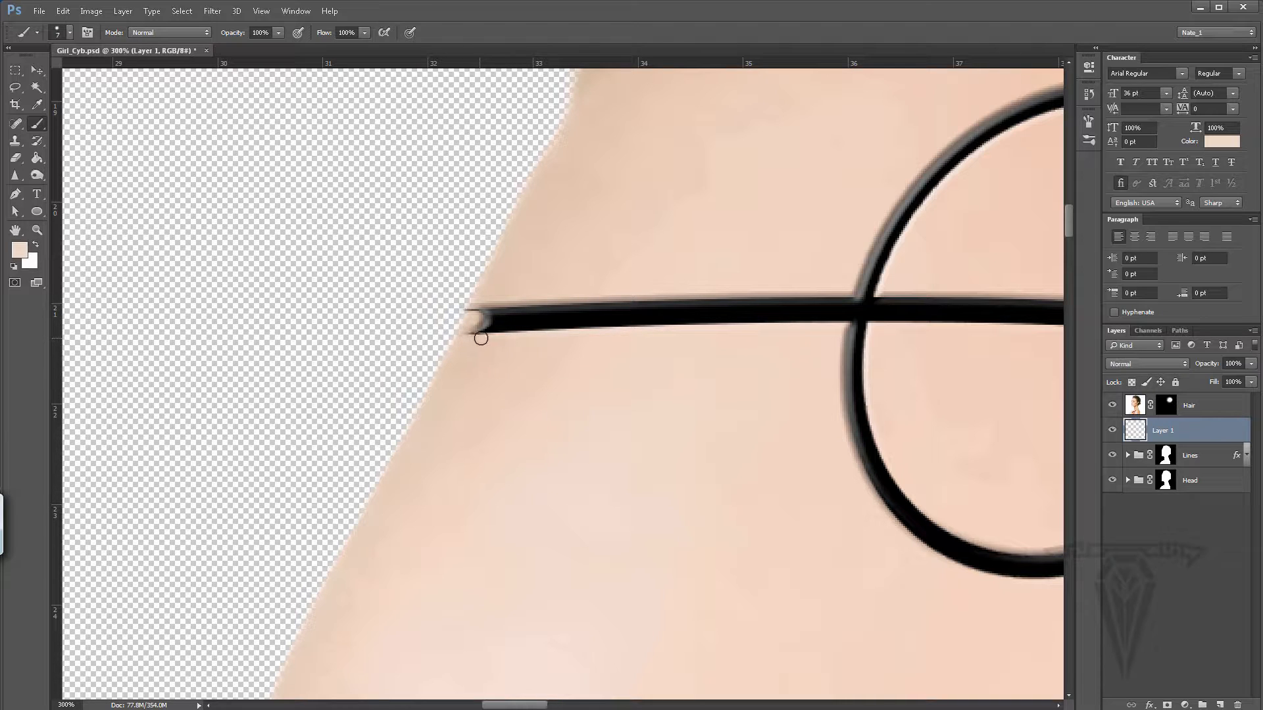
key(bracketleft)
key(bracketleft)
key(bracketleft)
key(bracketleft)
drag(494, 336, 472, 338)
alt+click(875, 321)
drag(477, 336, 546, 332)
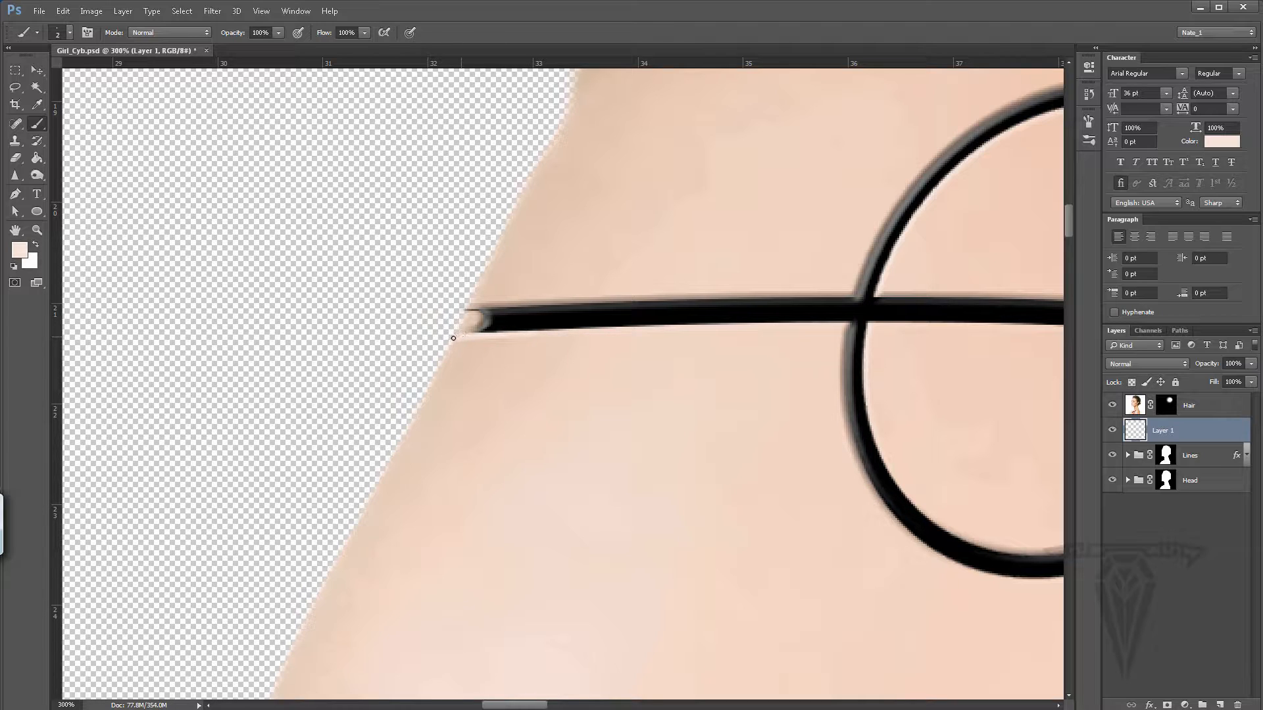
drag(453, 338, 460, 335)
alt+click(592, 300)
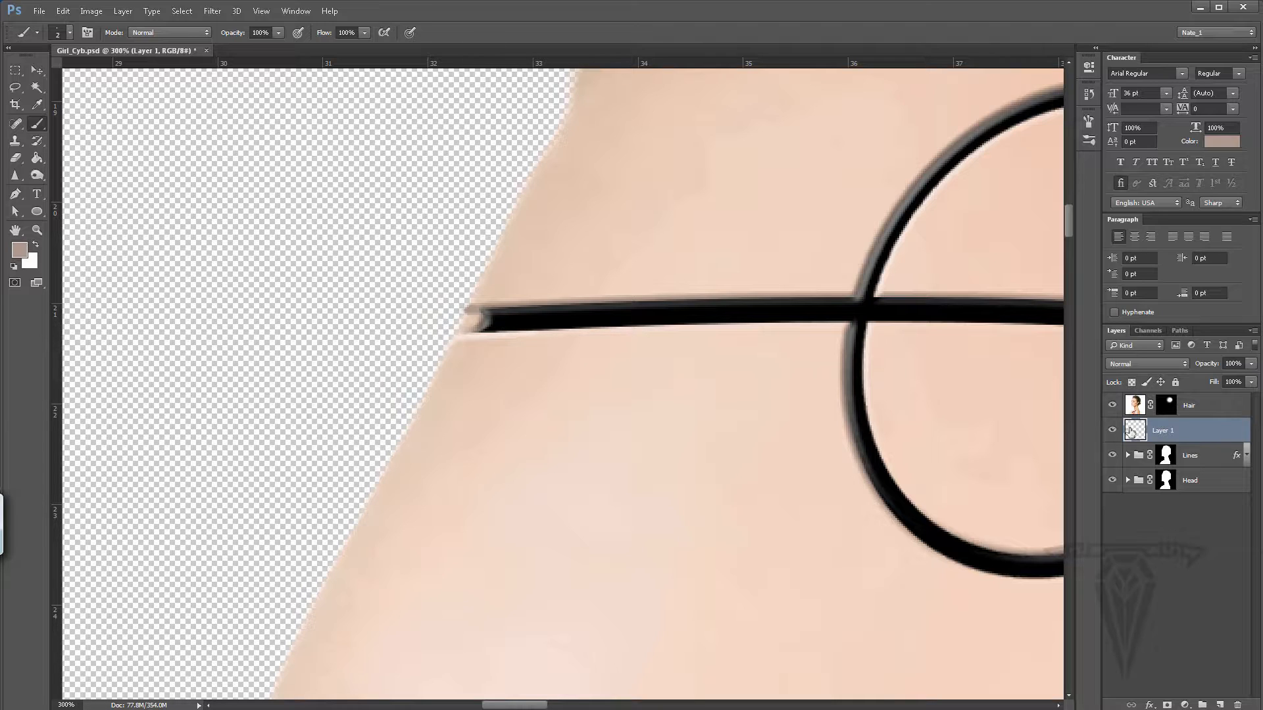
Step: Mask out the skin in the gap at the forehead line's end on the Head group's mask and shade the gap's edge on Layer 1
click(1166, 455)
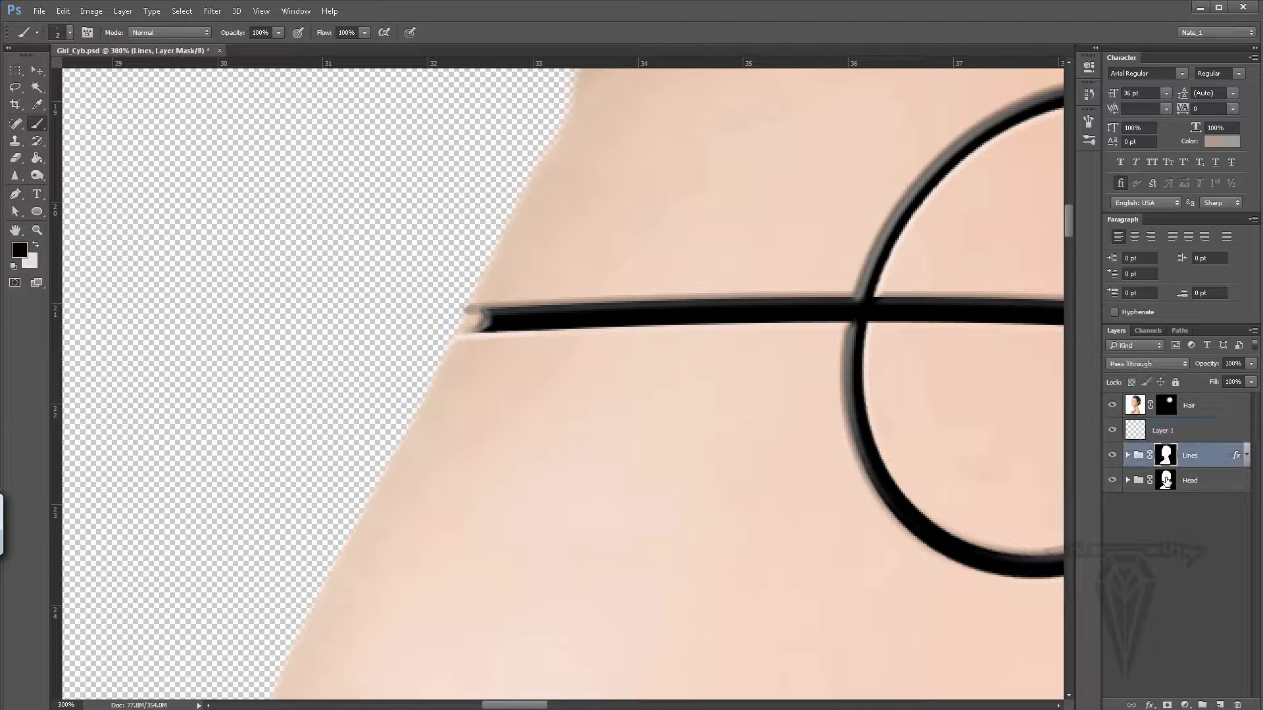
click(1165, 480)
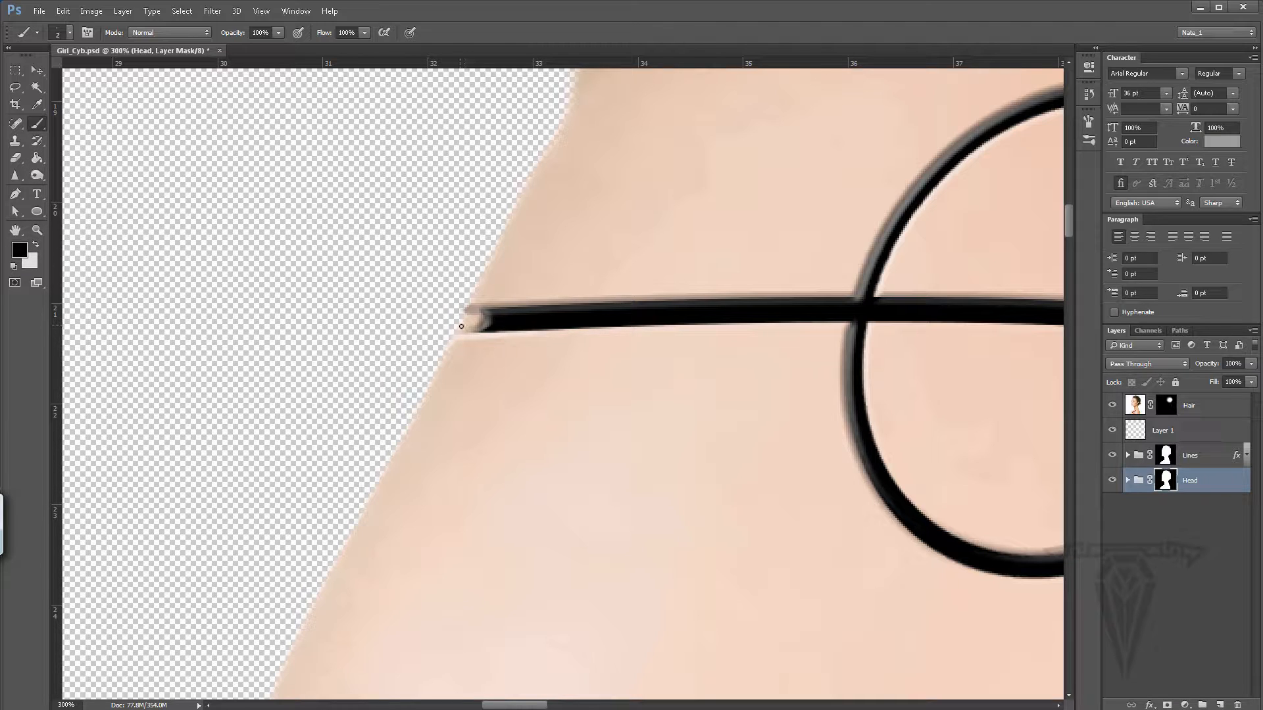
mouse_move(461, 326)
mouse_down()
mouse_move(484, 320)
mouse_move(458, 335)
mouse_up()
click(1184, 431)
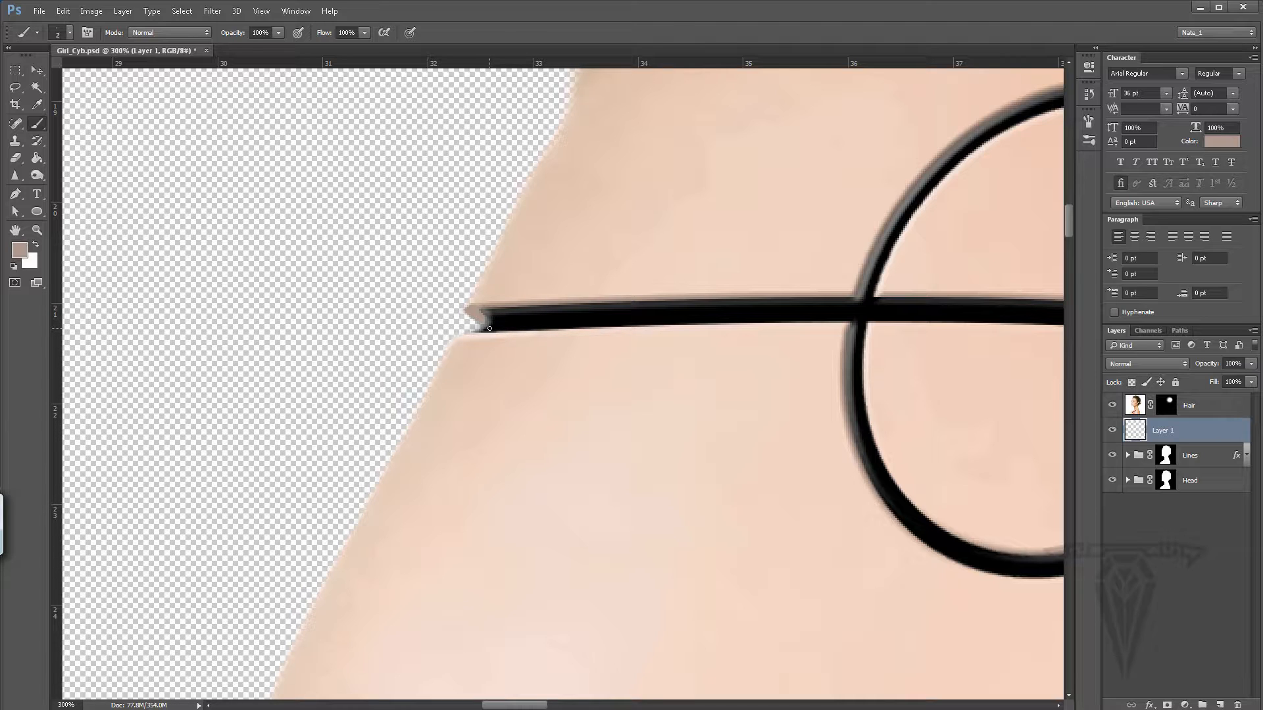
Step: Trim the black tip of the forehead line into a blunt end on the Lines group's mask
click(1165, 456)
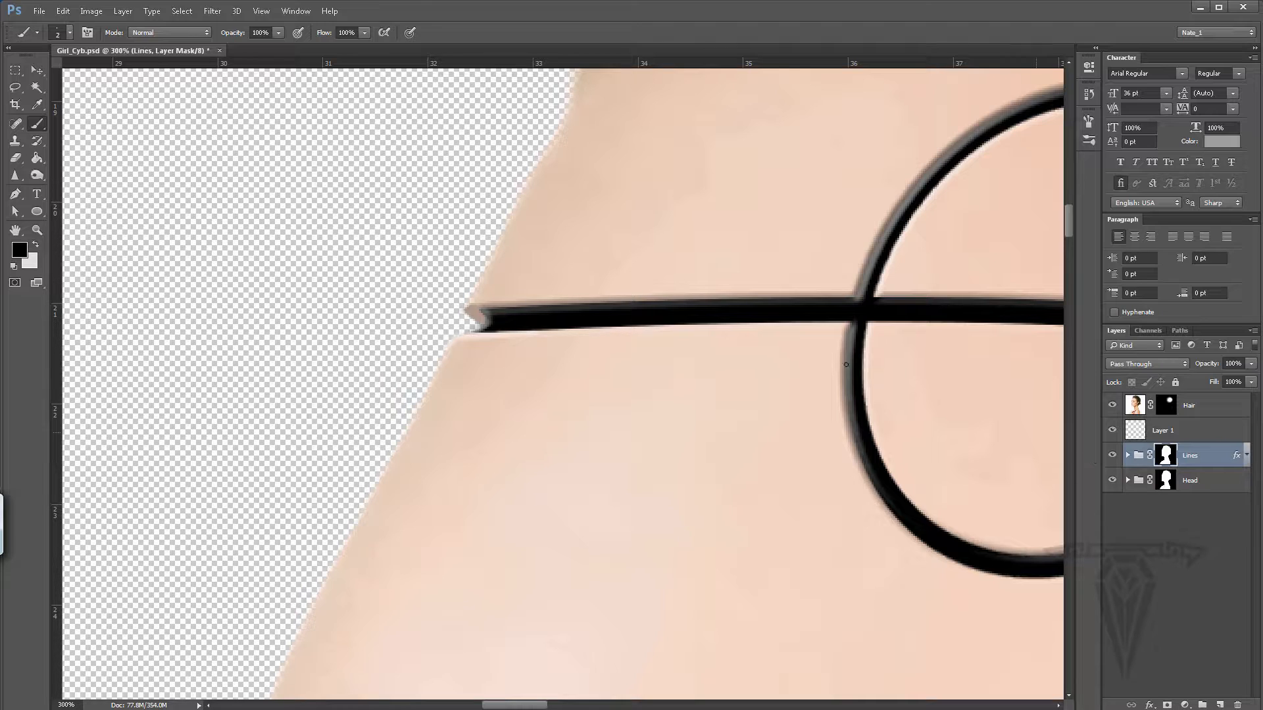
drag(510, 314, 487, 327)
drag(495, 326, 475, 325)
Step: On Layer 1, fill the forehead line's ragged end with its sampled black and touch up the end with the greyish-brown edge colour
click(1163, 431)
alt+click(640, 282)
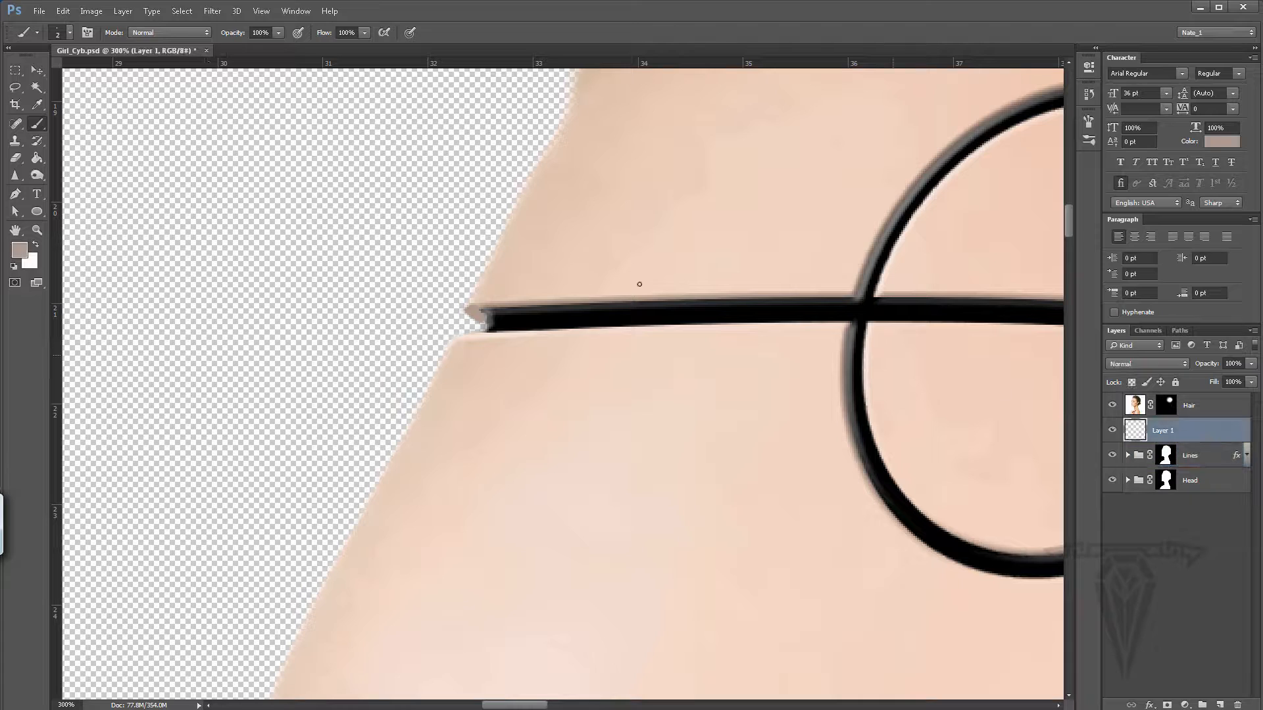
alt+click(578, 318)
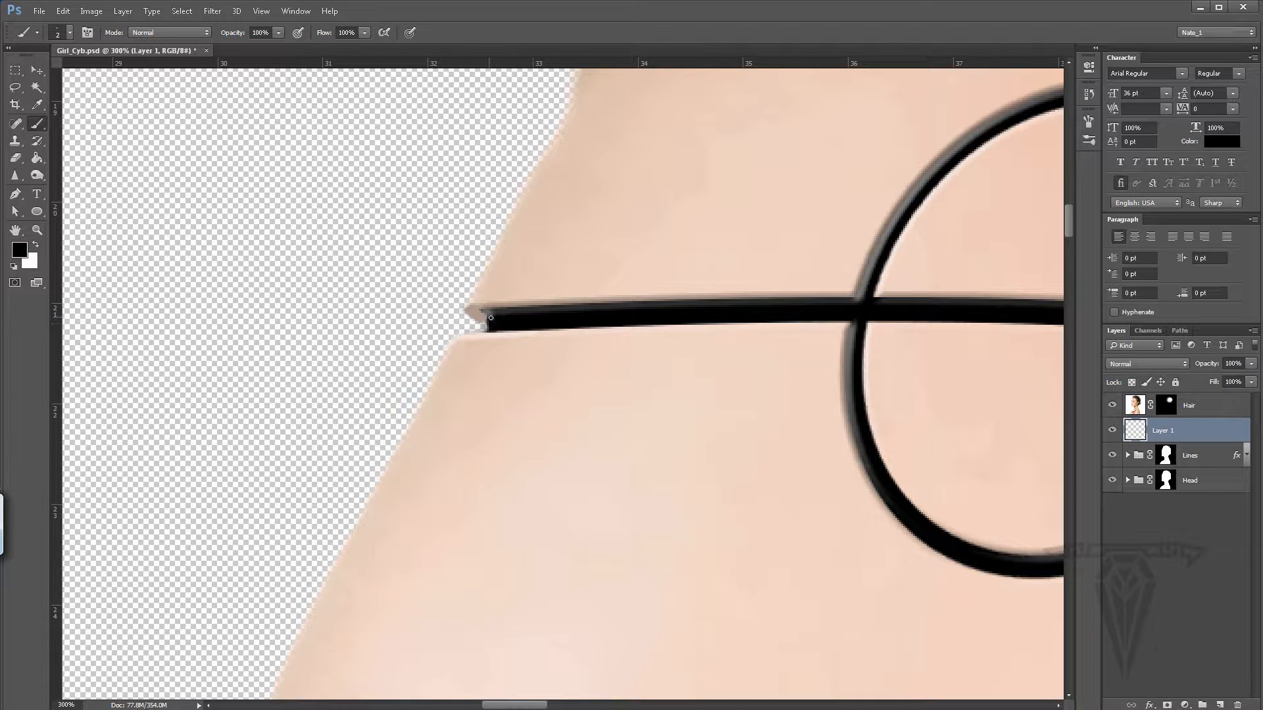
drag(490, 314, 485, 317)
alt+click(471, 311)
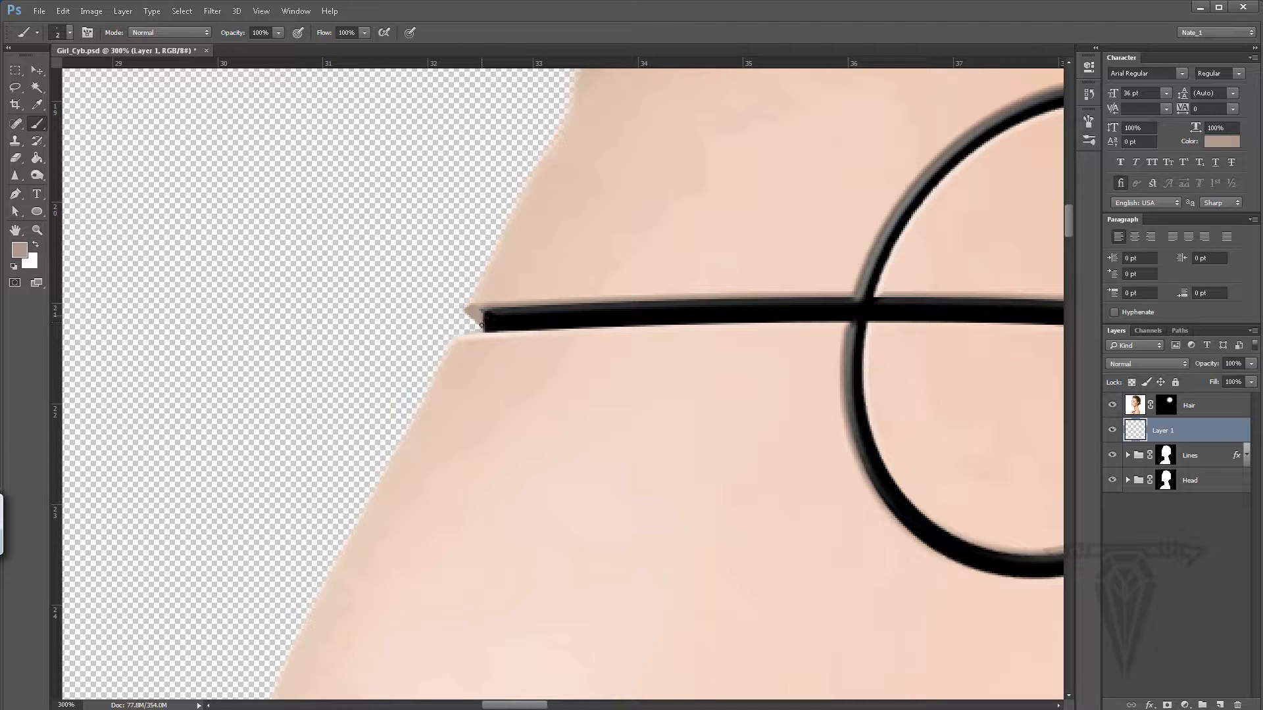
Step: Check the retouched forehead line at 100%, look over the lines down the face, and inspect the chin oval's ends at 300%
click(38, 230)
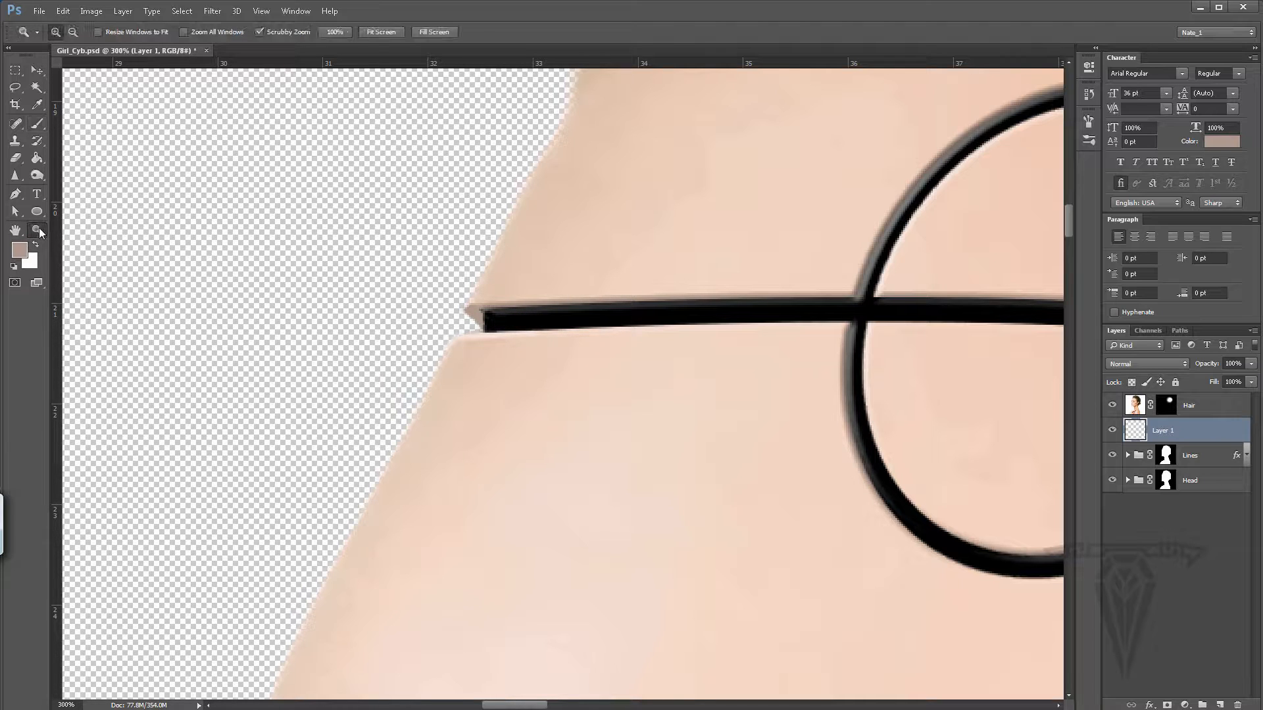
double_click(39, 229)
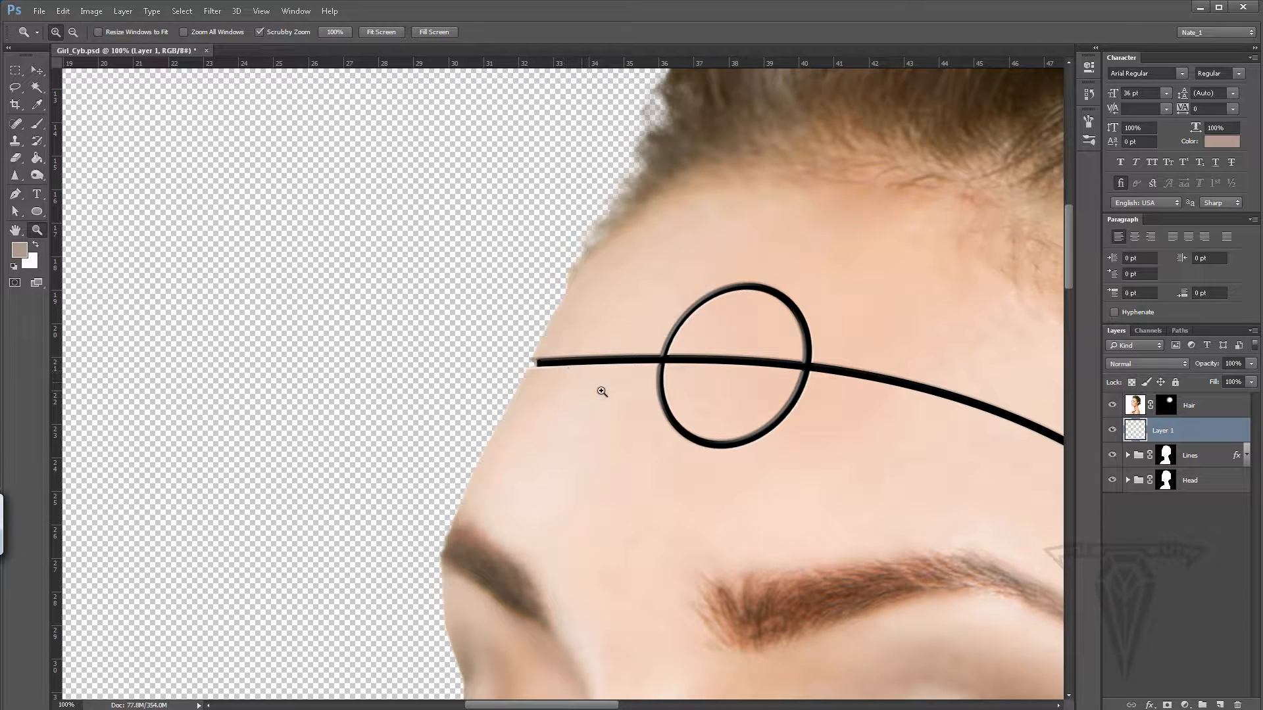
drag(581, 388, 499, 125)
scroll(572, 457, down, 10)
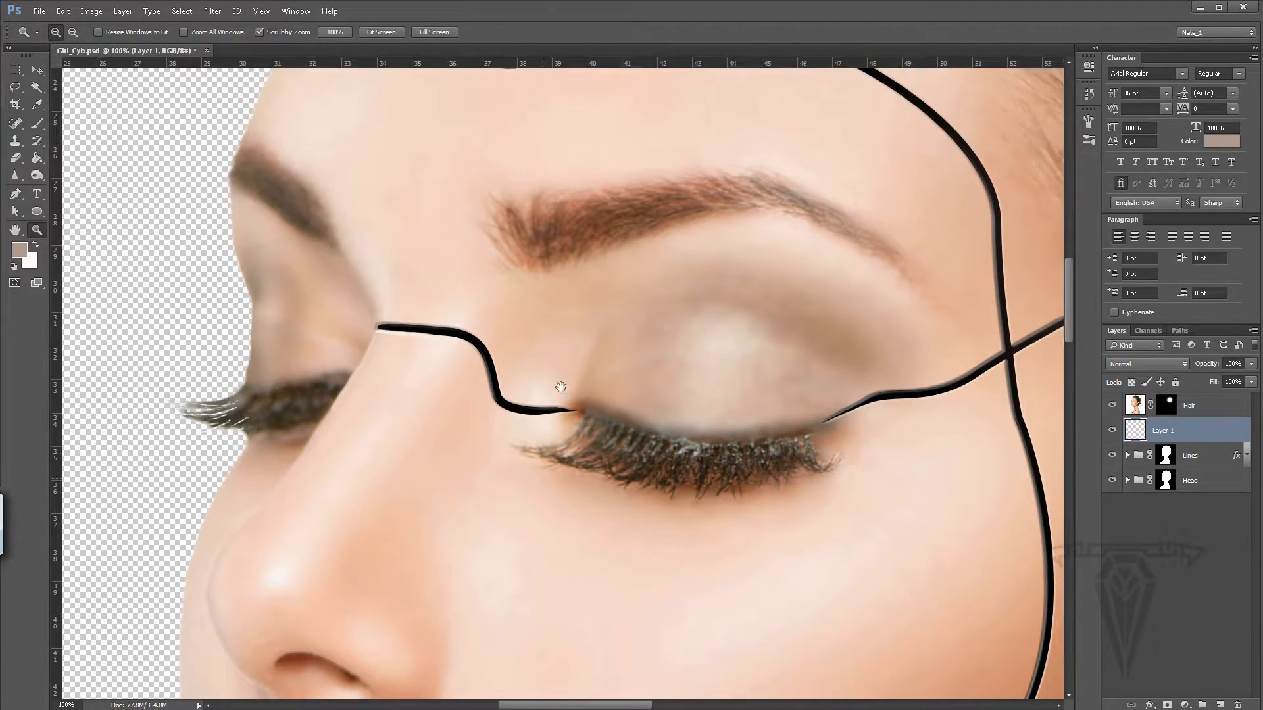
scroll(570, 336, down, 5)
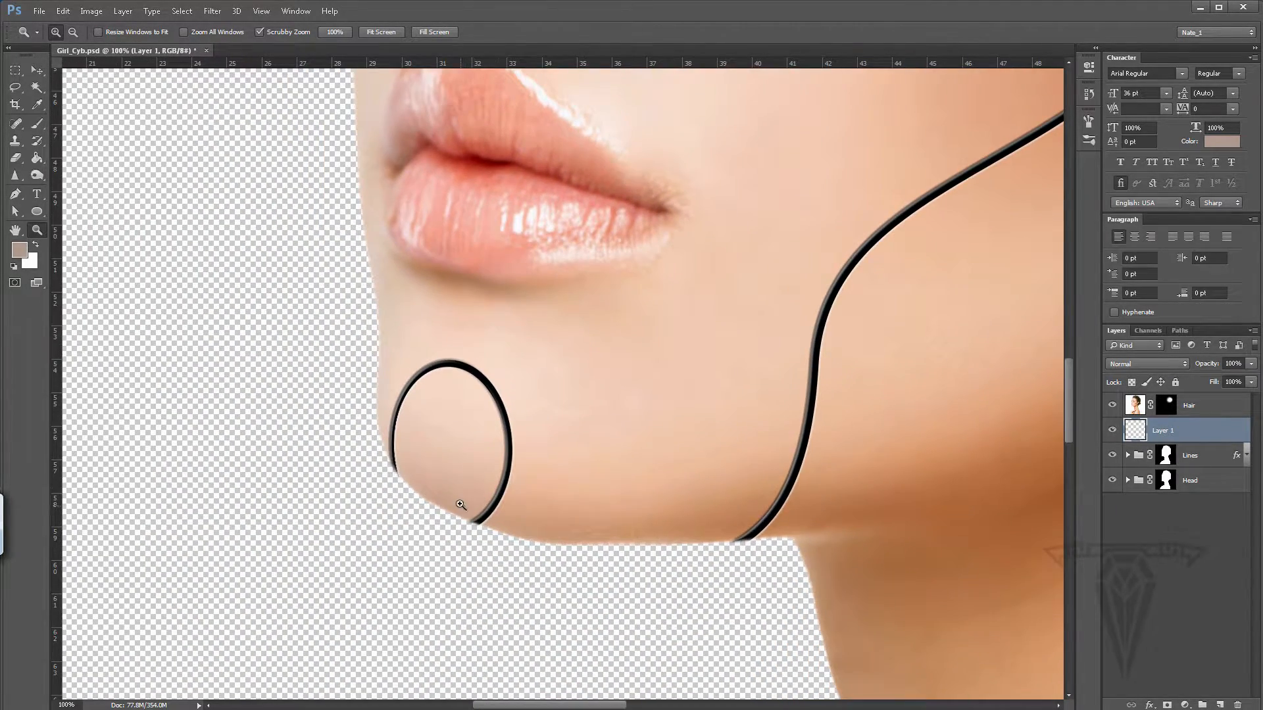
click(468, 508)
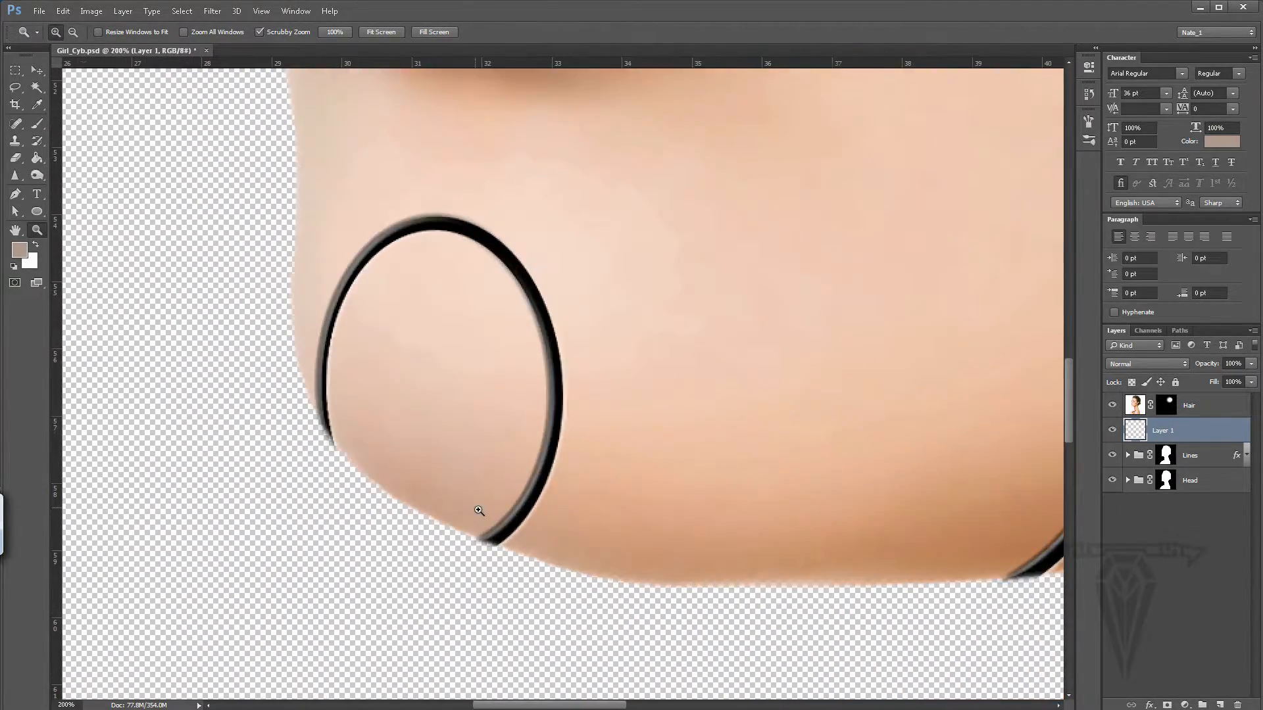
click(471, 507)
Step: Target the Lines group's mask and save the document
click(1167, 454)
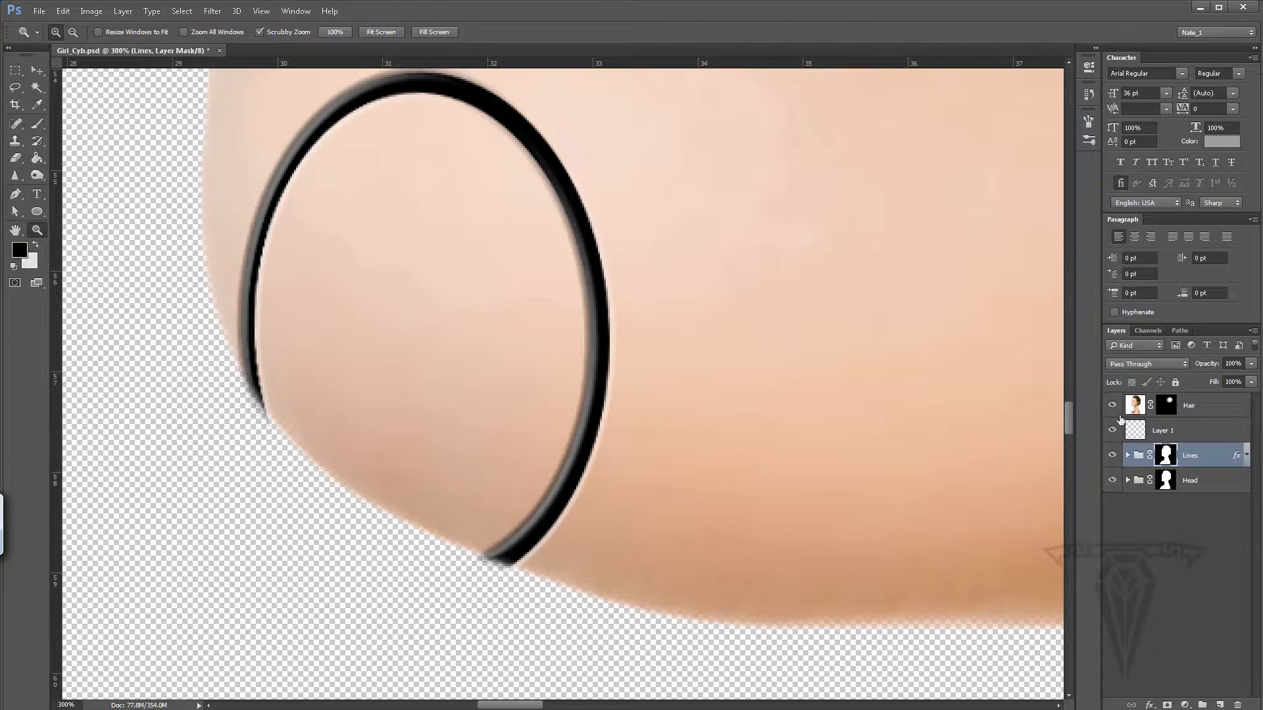
click(39, 11)
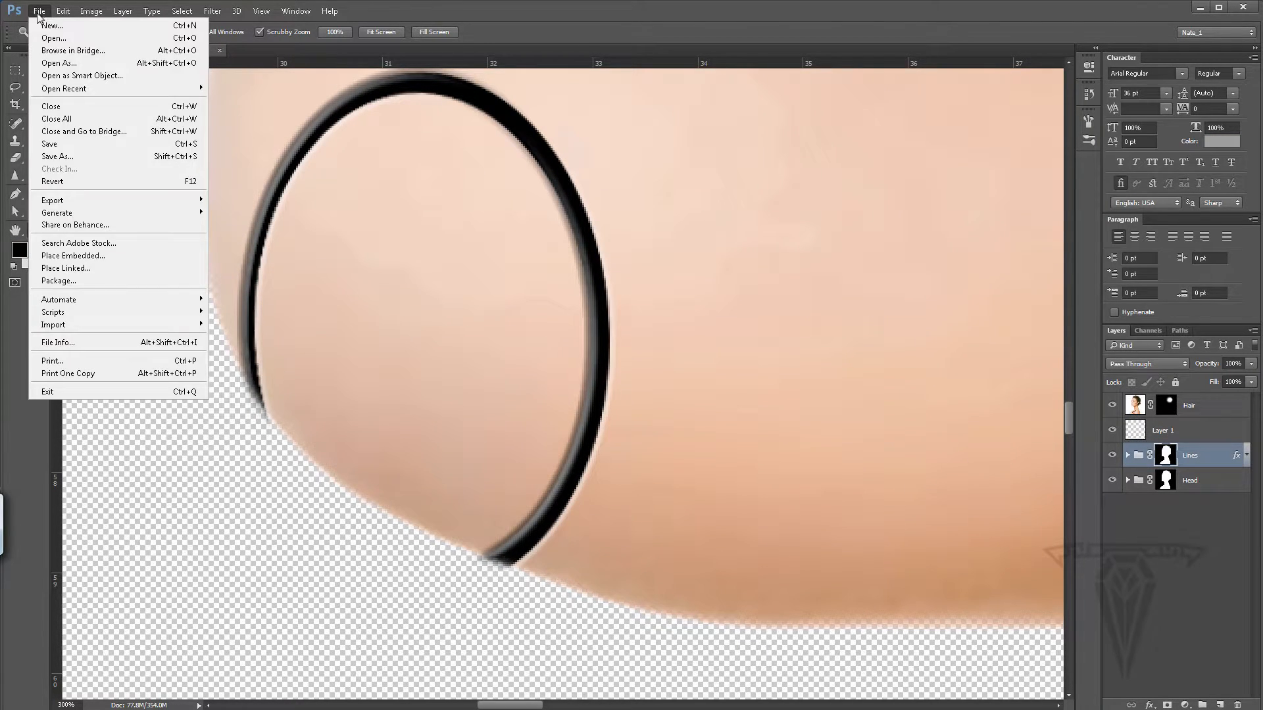
click(71, 144)
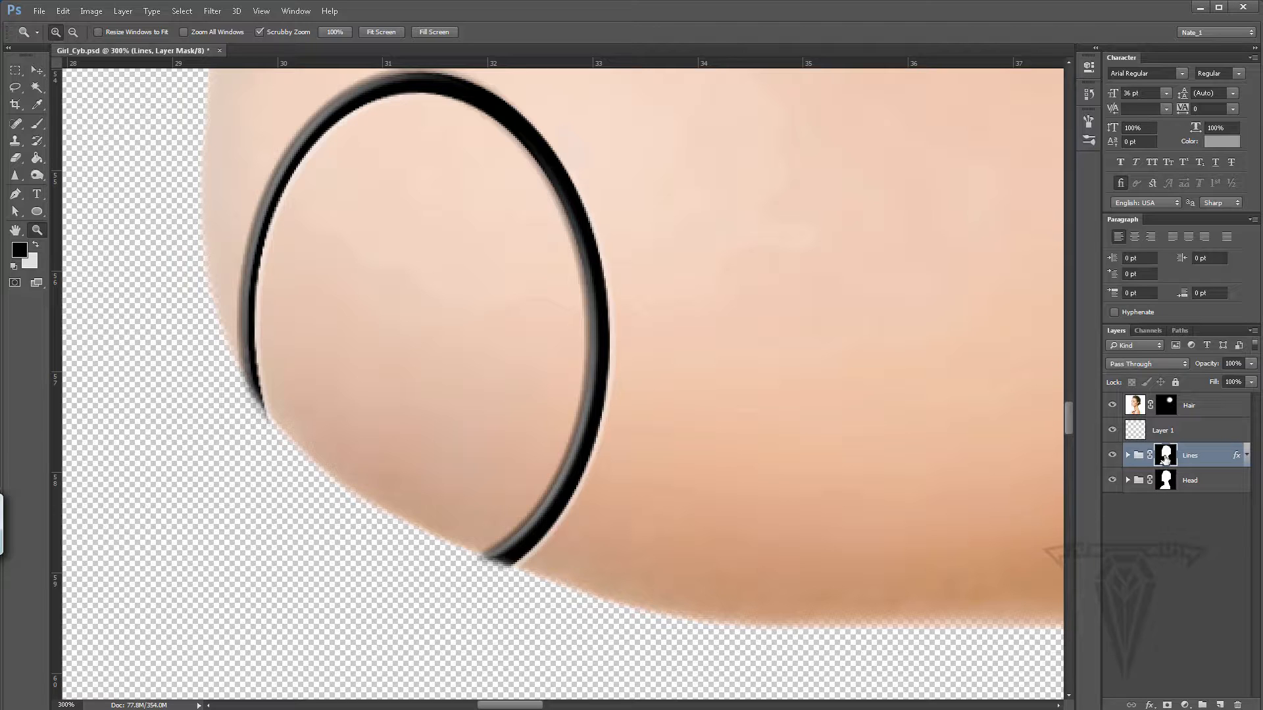
Step: Cut back both ends of the chin oval at the jaw edge on the Lines group's mask with a 2 px black brush
key(b)
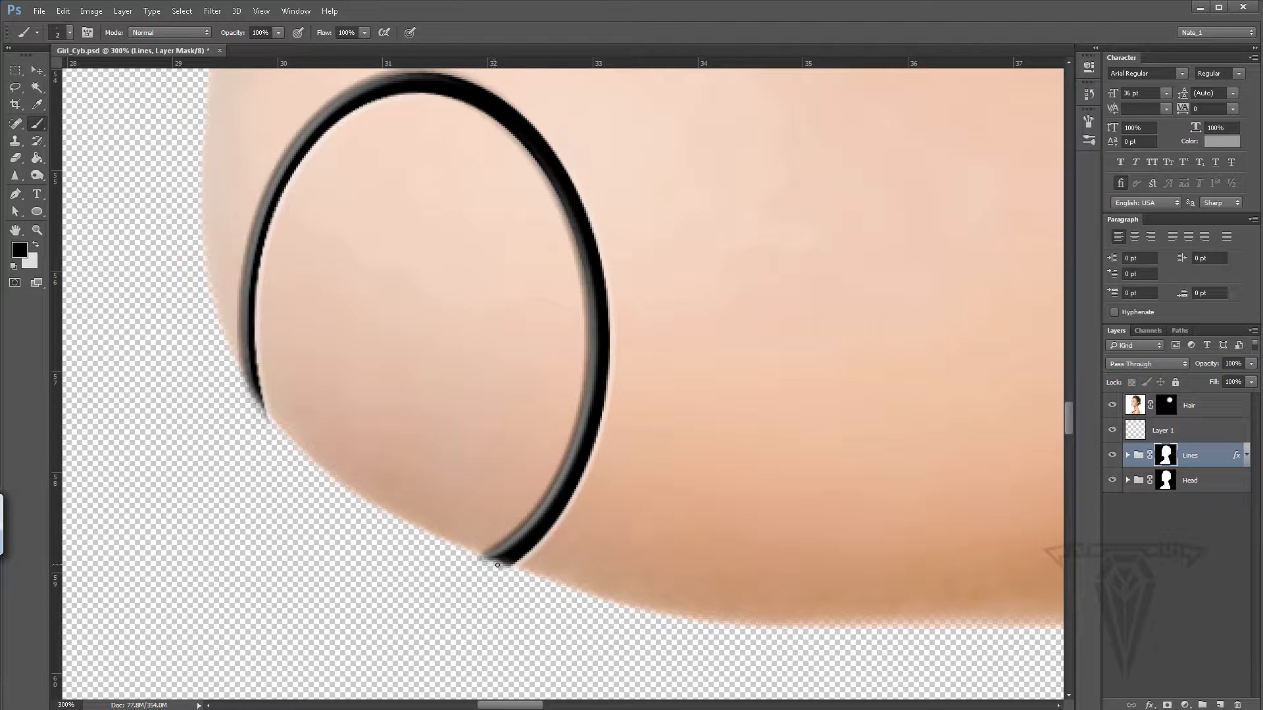
drag(498, 565, 507, 551)
mouse_move(257, 398)
mouse_down()
mouse_move(253, 381)
mouse_move(260, 413)
mouse_move(253, 380)
mouse_up()
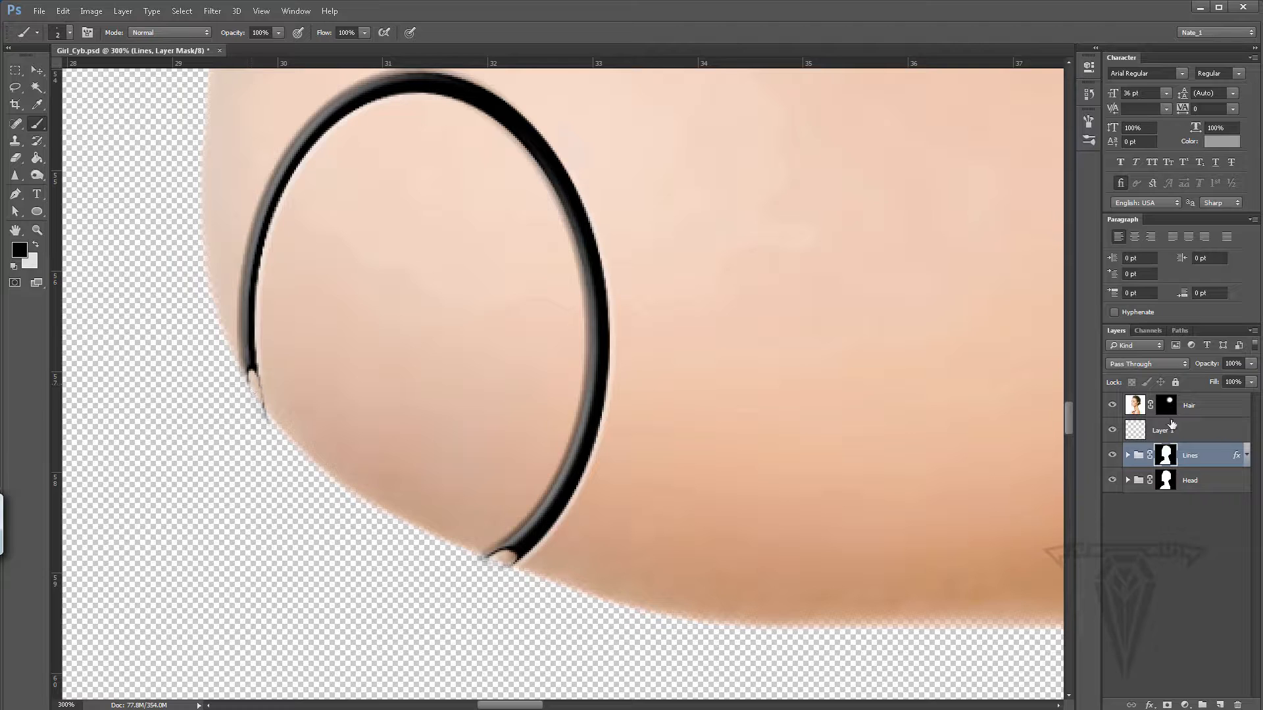
Step: Paint black on the Head group's mask to remove the skin in the gaps at both ends of the chin oval
click(1165, 484)
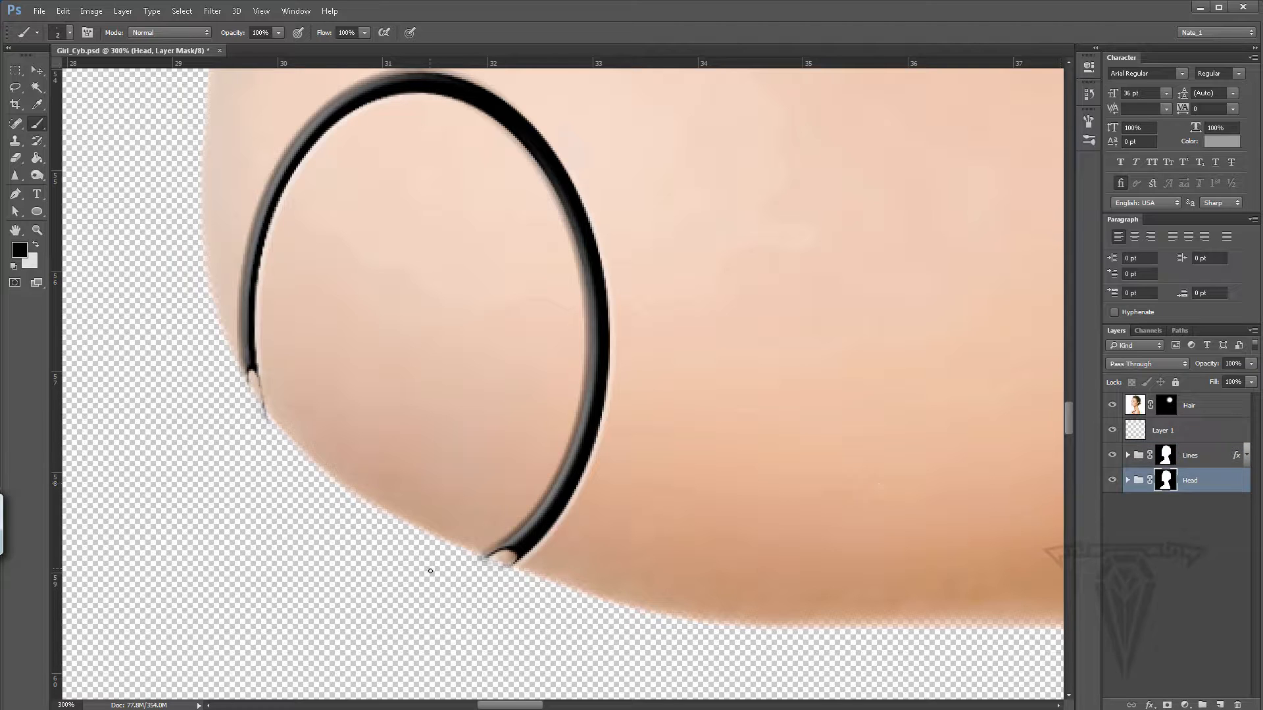
drag(496, 557, 505, 556)
drag(249, 376, 255, 386)
Step: Delete the Face layer's mask inside the Head group without applying it, and collapse the group
click(1128, 480)
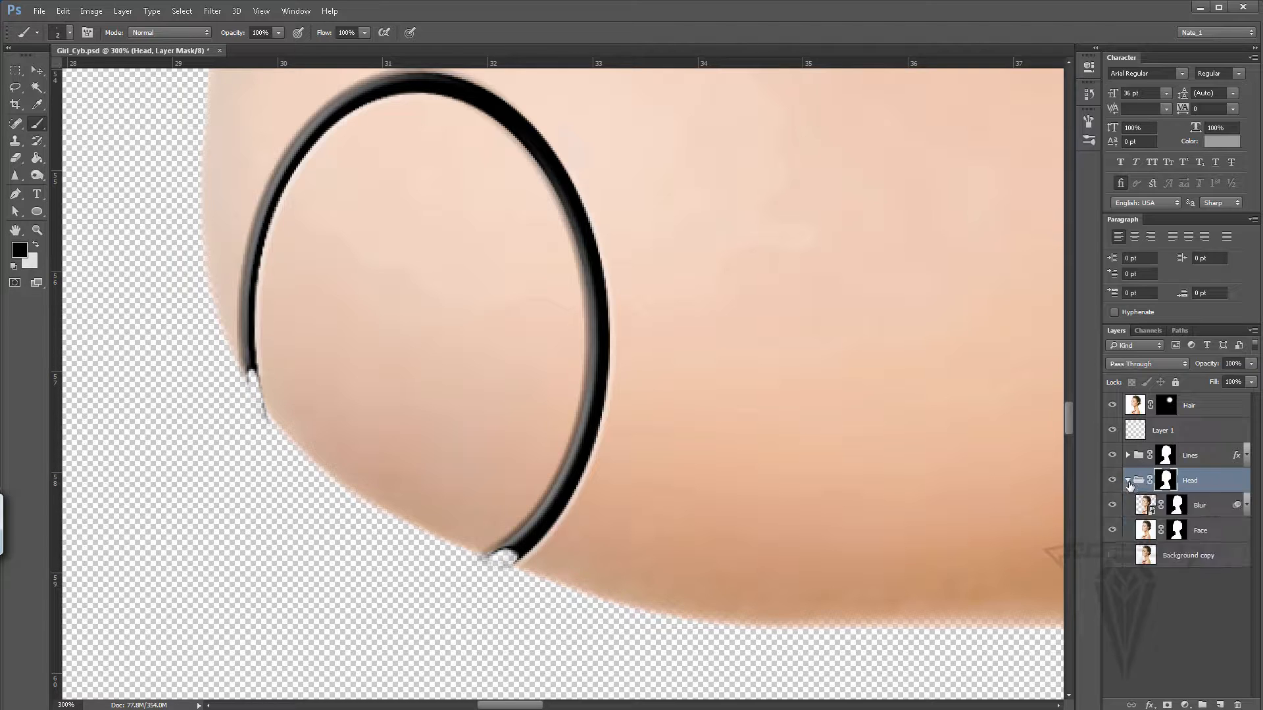
drag(1189, 540, 1237, 704)
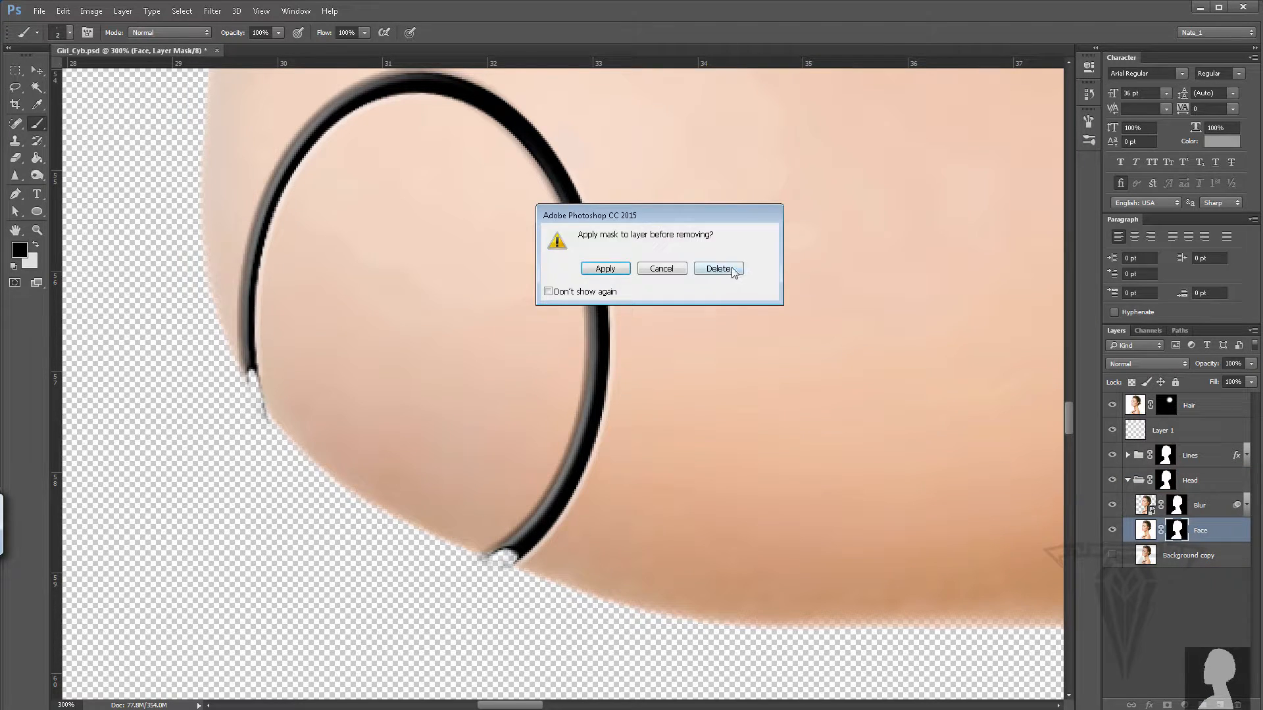
click(719, 265)
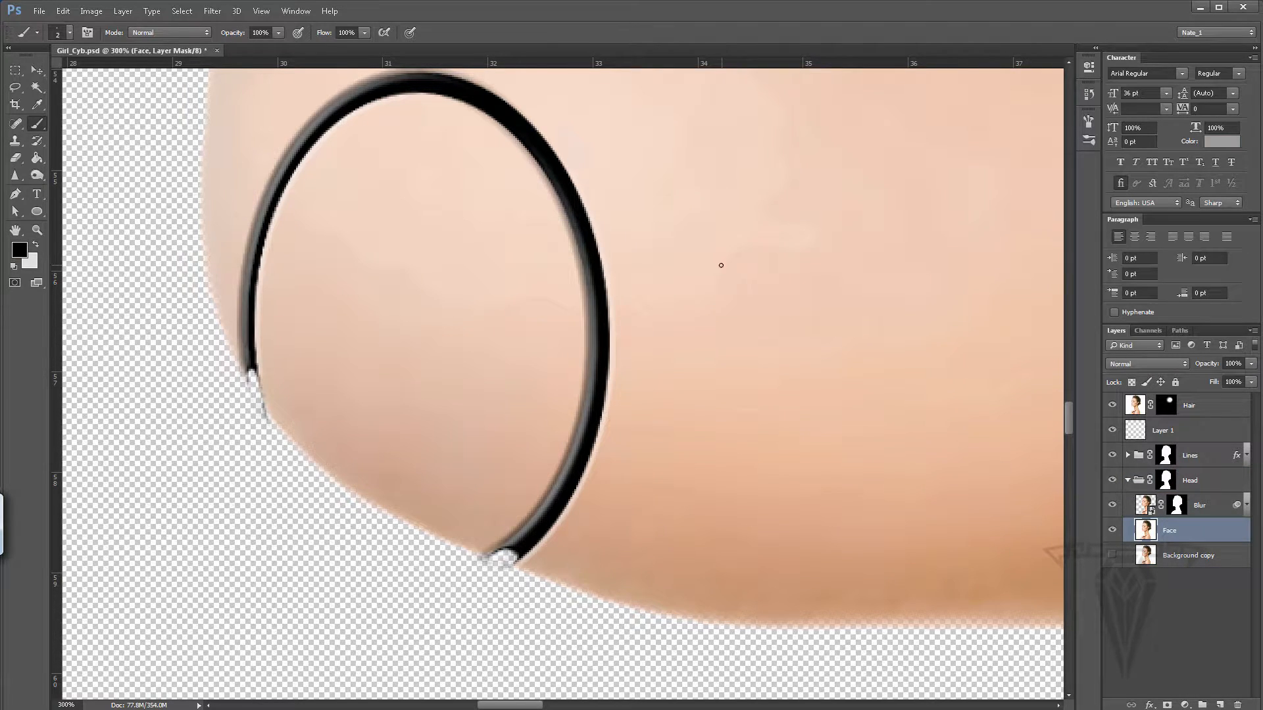
click(1128, 480)
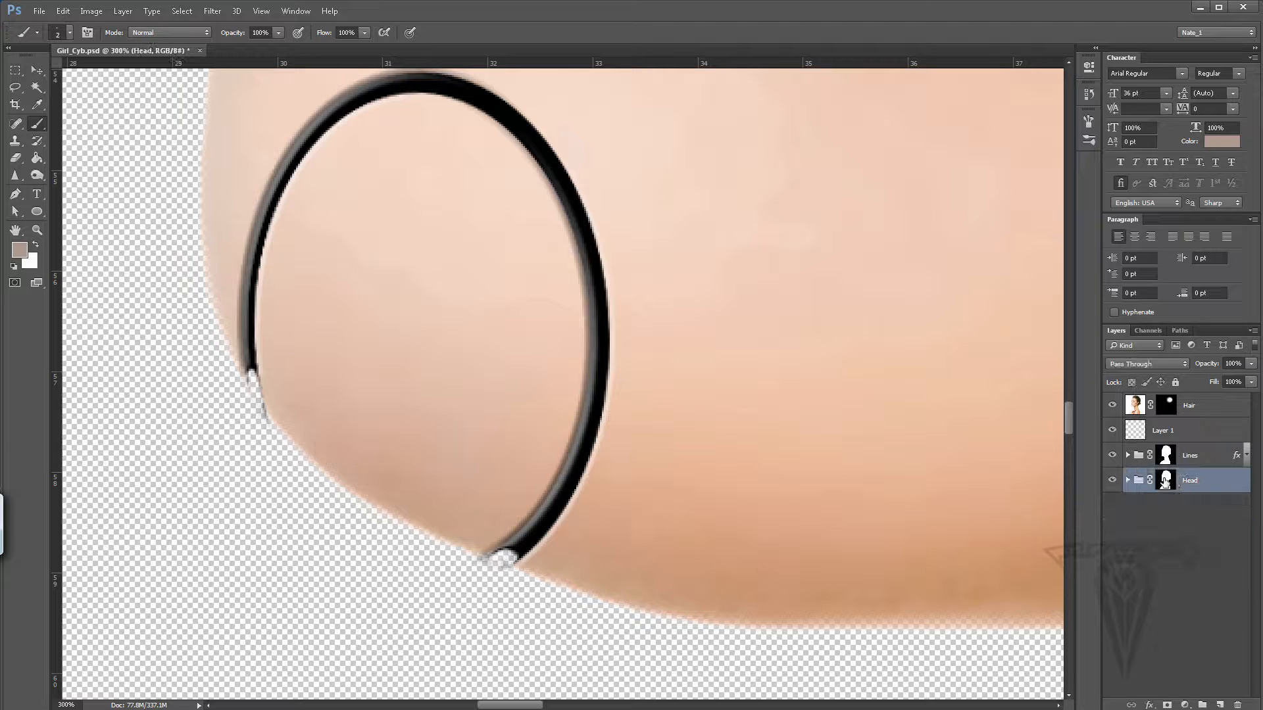
Step: Try light-grey strokes with a 7 px brush on the Head group's mask near the jaw edge, and undo them
click(37, 245)
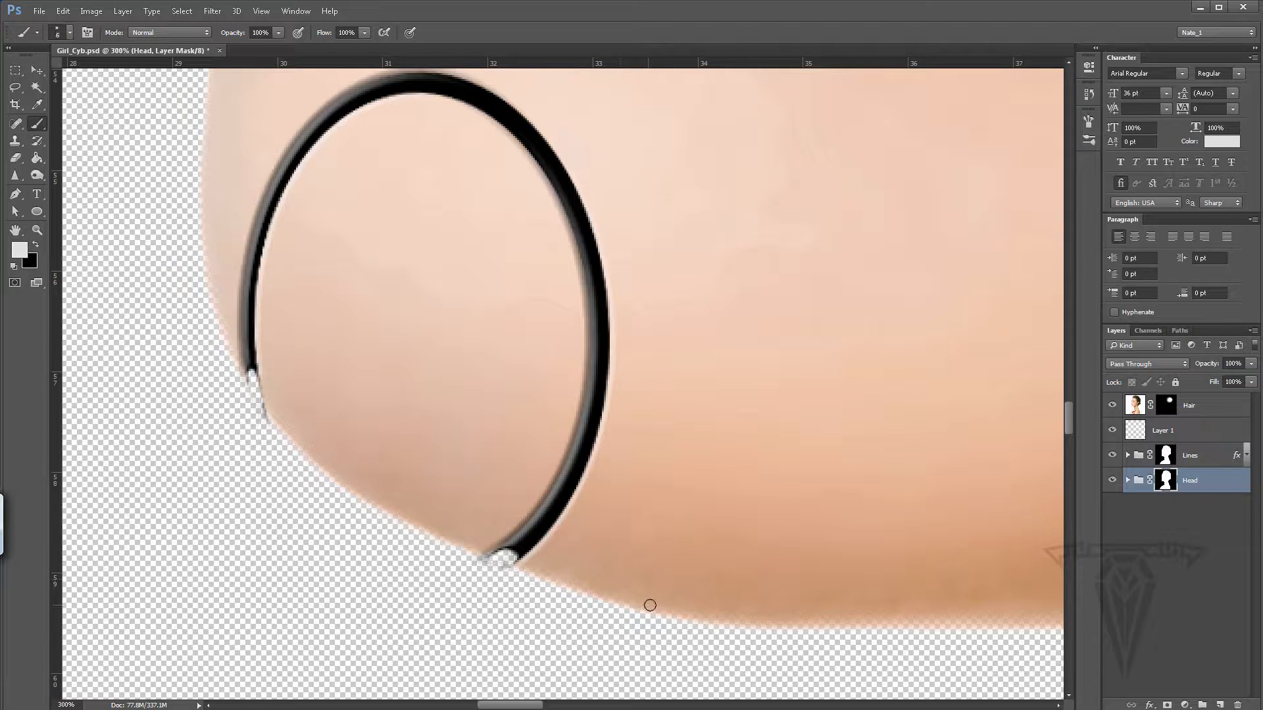
key(bracketright)
key(bracketright)
key(bracketright)
key(bracketright)
key(bracketright)
drag(648, 599, 699, 598)
key(ctrl+z)
mouse_move(724, 510)
mouse_down()
mouse_move(724, 587)
mouse_move(744, 517)
mouse_up()
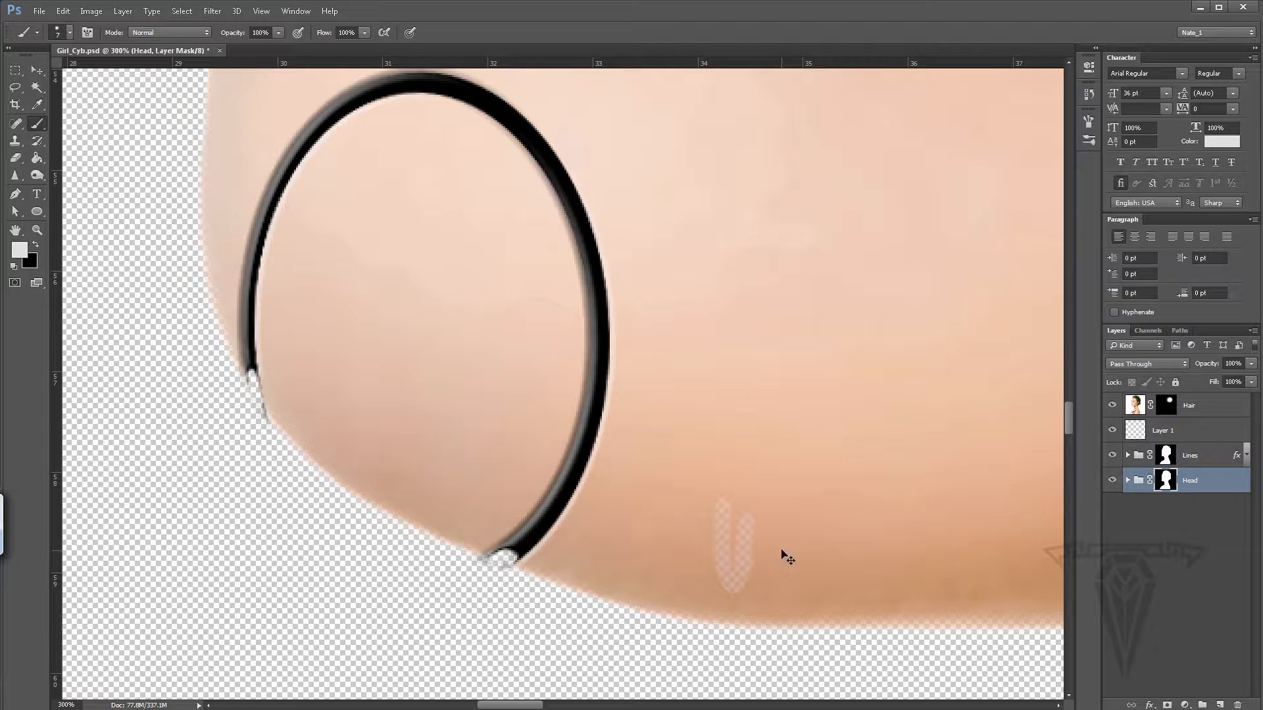
key(ctrl+alt+z)
key(ctrl+alt+z)
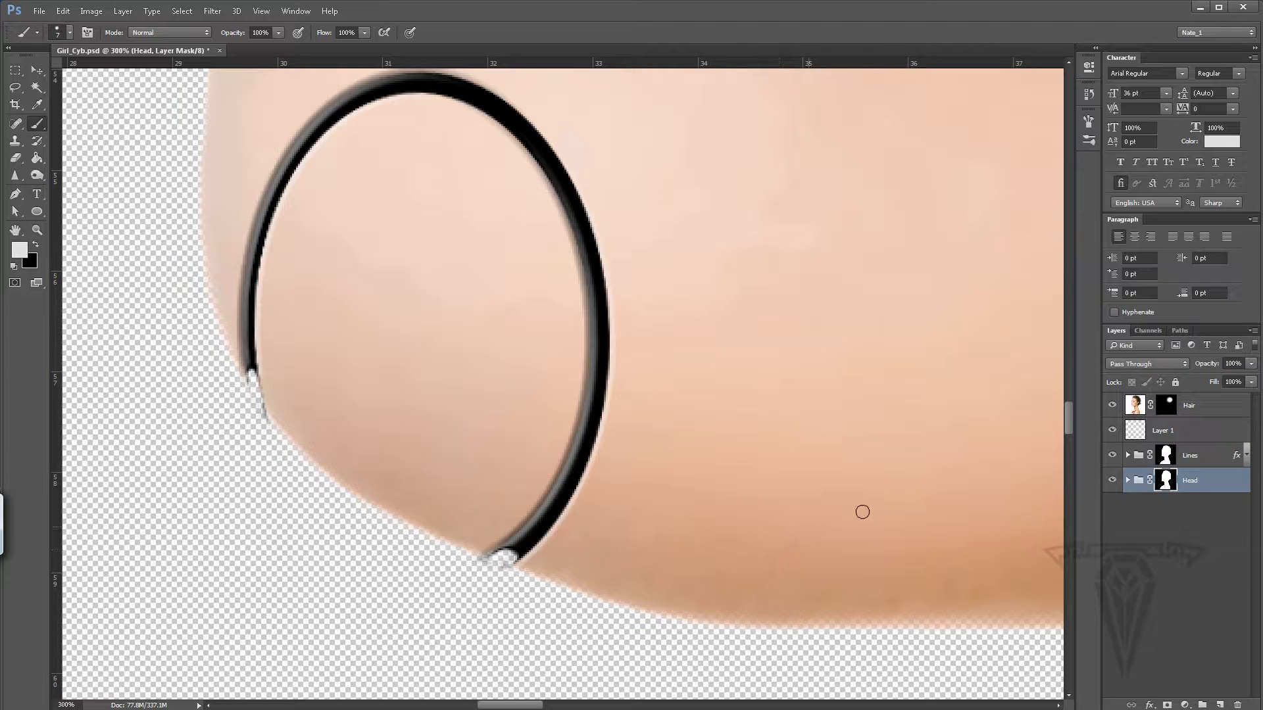
Step: Hide the Blur layer in the Head group, try a light-grey stroke on the group's mask along the jaw edge, and undo it
click(1127, 480)
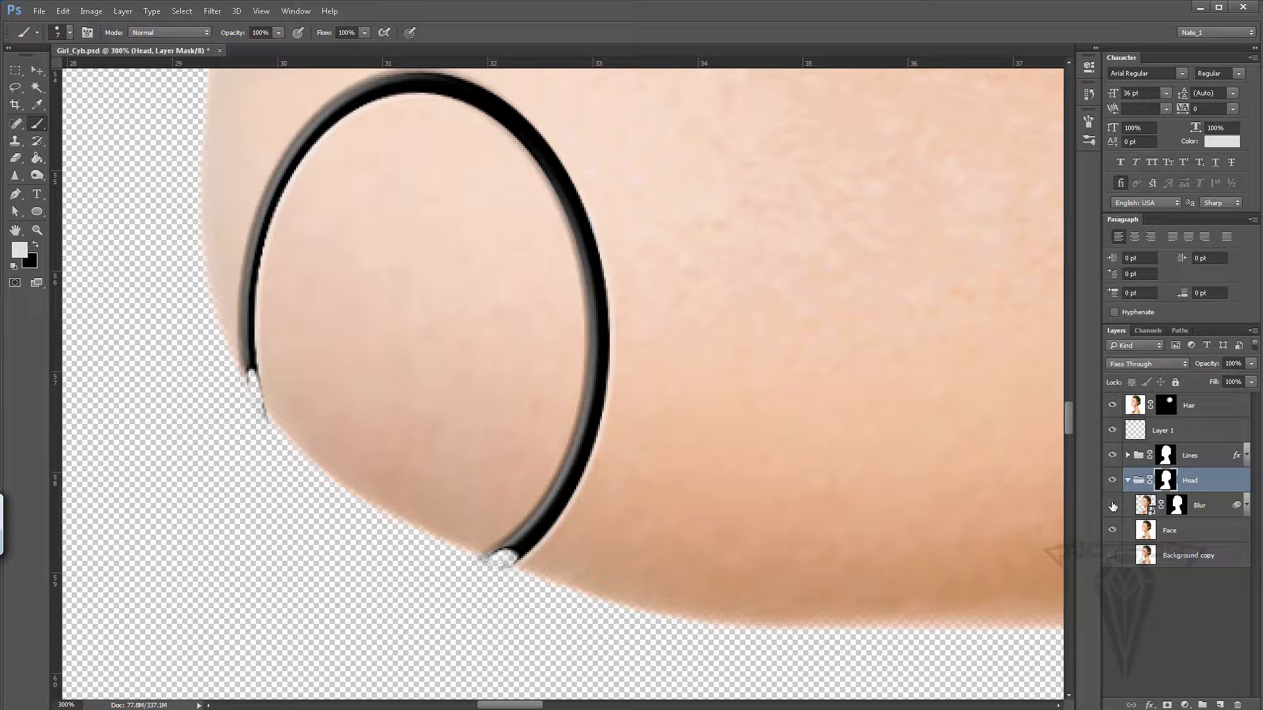
click(1113, 505)
drag(738, 594, 771, 618)
key(ctrl+z)
Step: Set the foreground colour to white (ffffff) and collapse the Head group
click(21, 249)
text(ffffff)
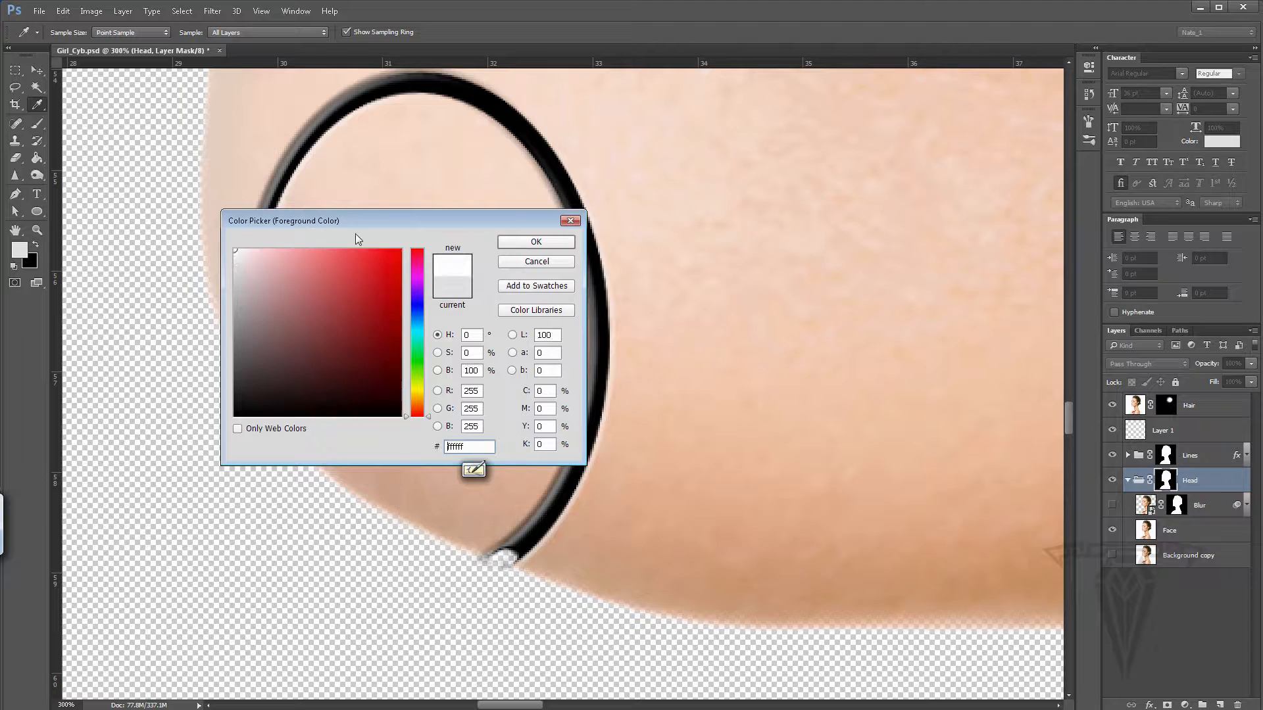
click(536, 243)
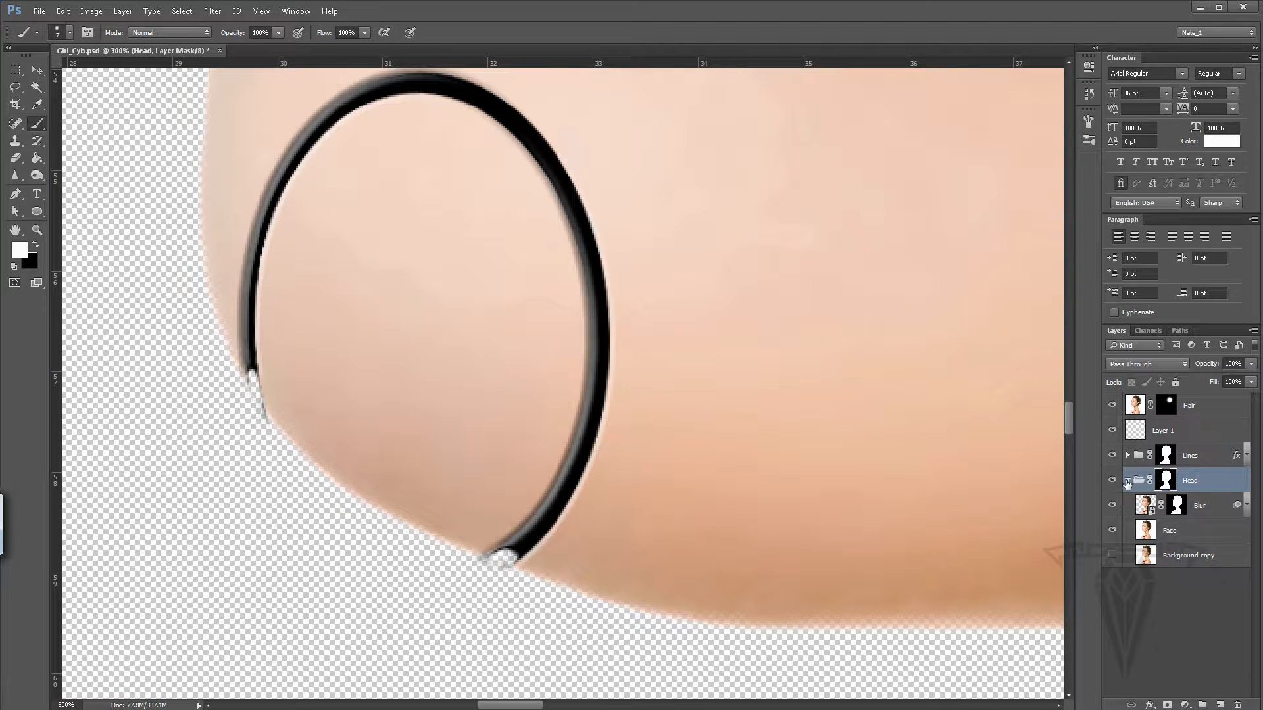
click(1128, 480)
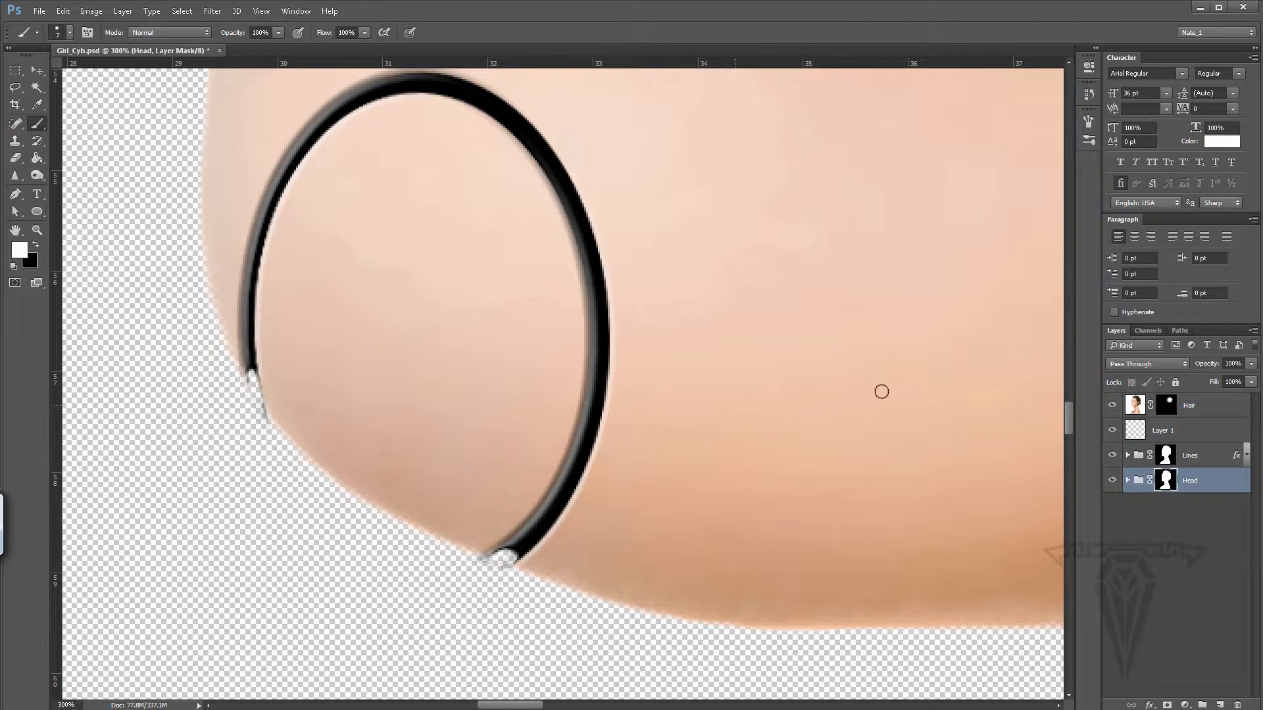
Step: On Layer 1, paint the grey shaded edge at the chin oval's lower end with a 2 px brush and sampled greys
click(1172, 431)
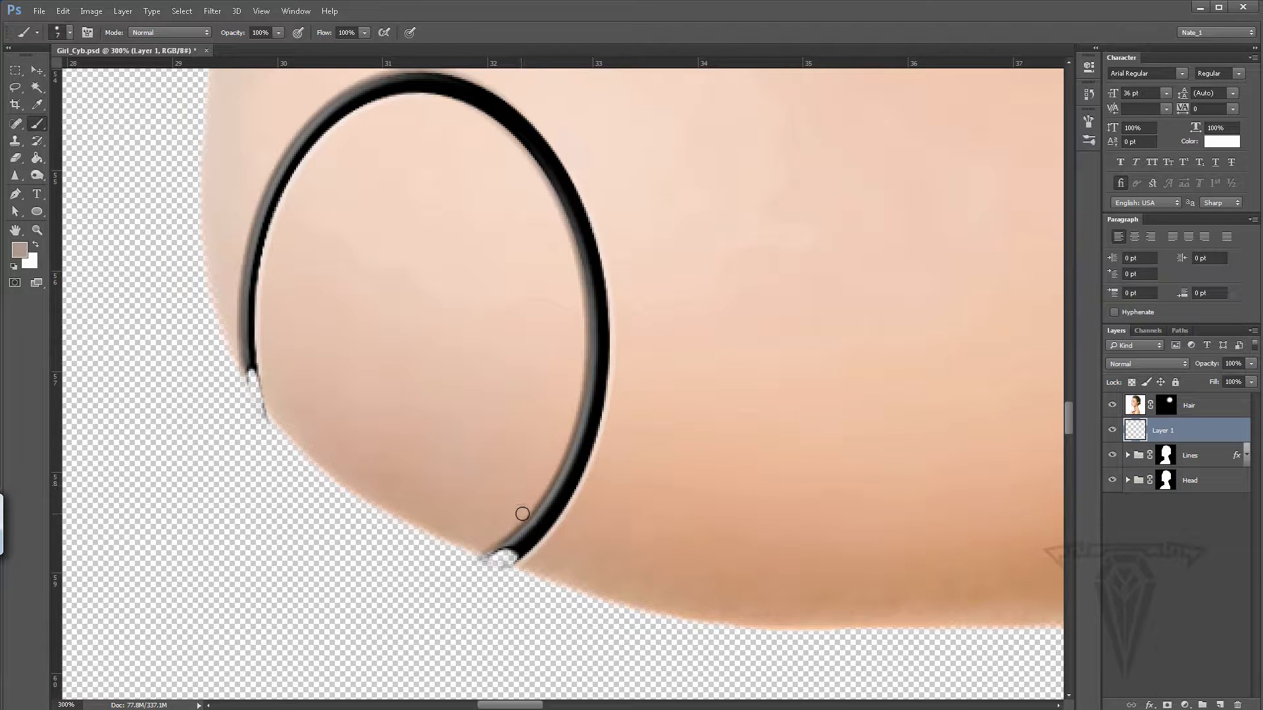
key(bracketleft)
key(bracketleft)
alt+click(509, 534)
alt+click(517, 537)
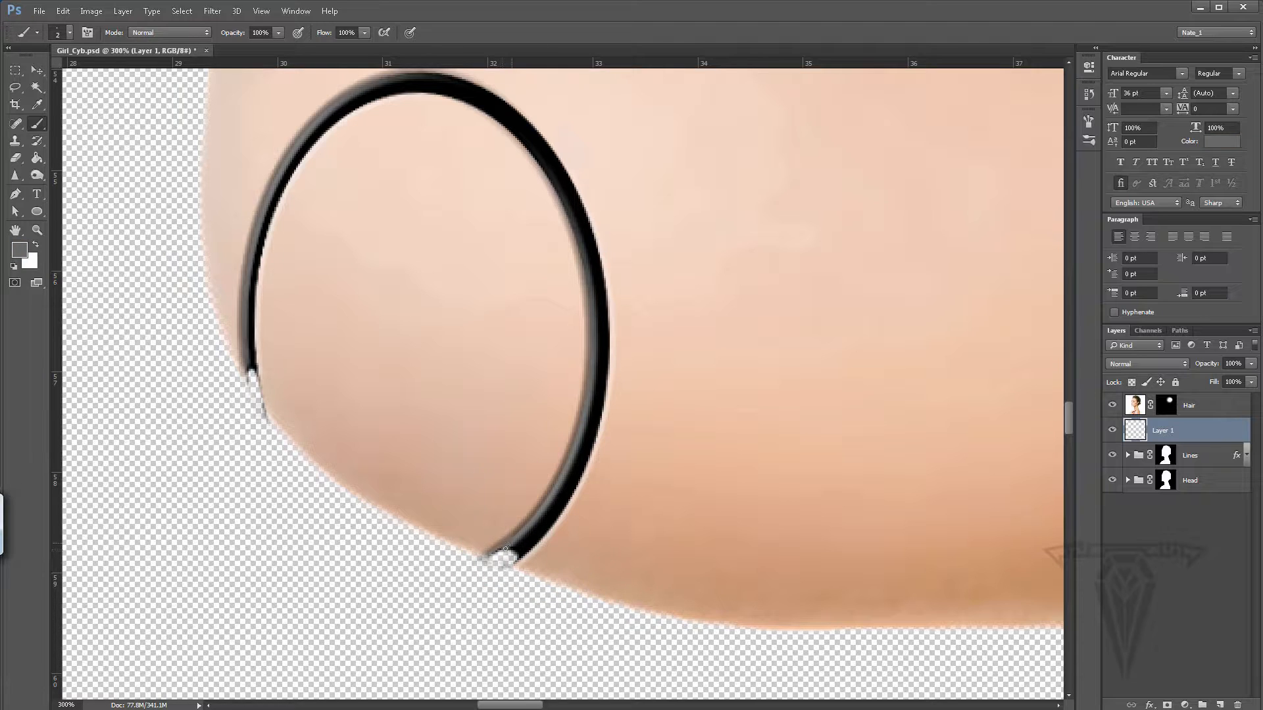
alt+click(530, 525)
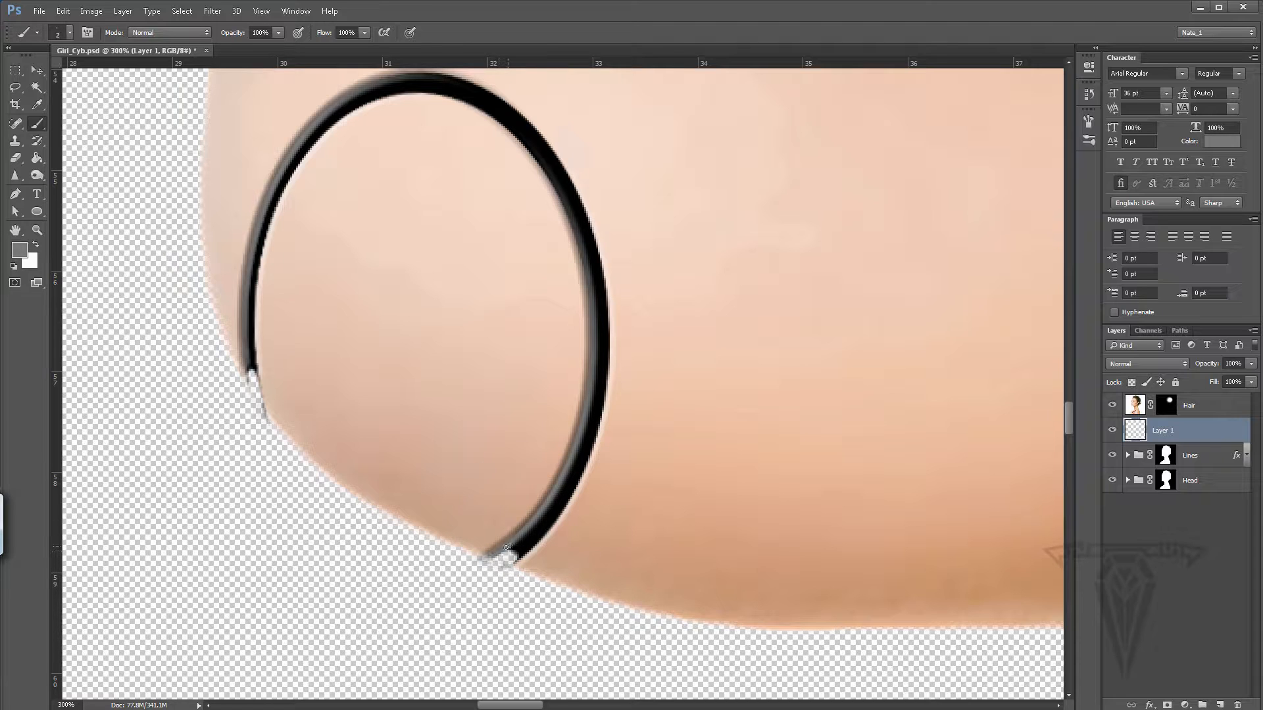
Step: Fill the gap at the chin oval's lower end on Layer 1 with sampled skin and line colours
alt+click(546, 539)
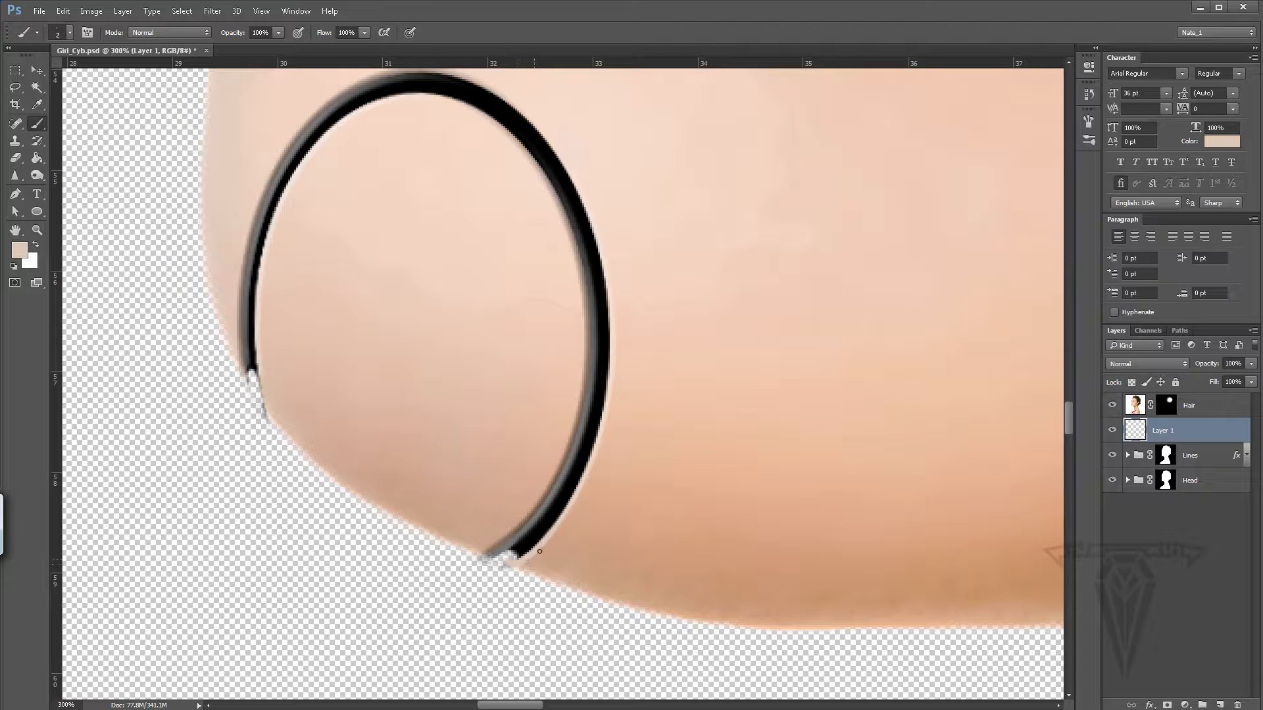
alt+click(513, 533)
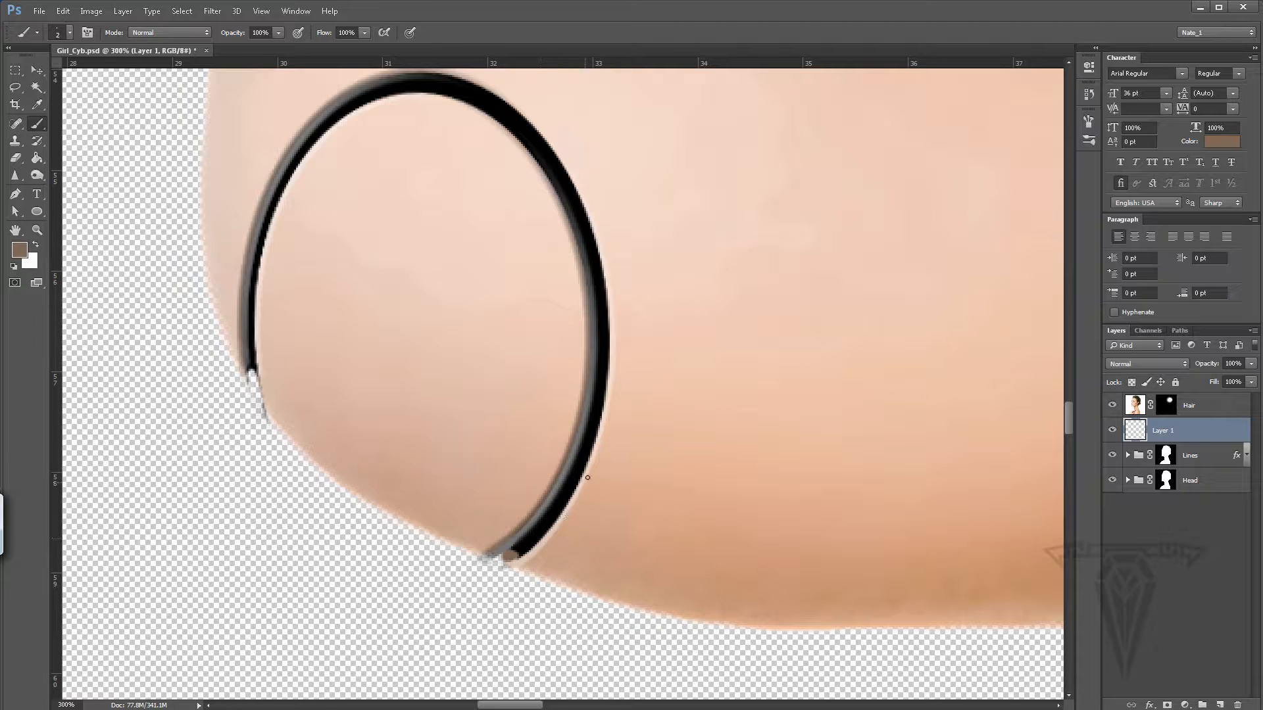
alt+click(539, 548)
alt+click(509, 557)
drag(521, 557, 531, 550)
Step: Paint a light skin-tone highlight along the inner edge of the chin oval's upper end, using colours sampled beside the line
mouse_move(260, 359)
mouse_down()
mouse_move(315, 379)
mouse_move(323, 426)
mouse_up()
alt+click(323, 366)
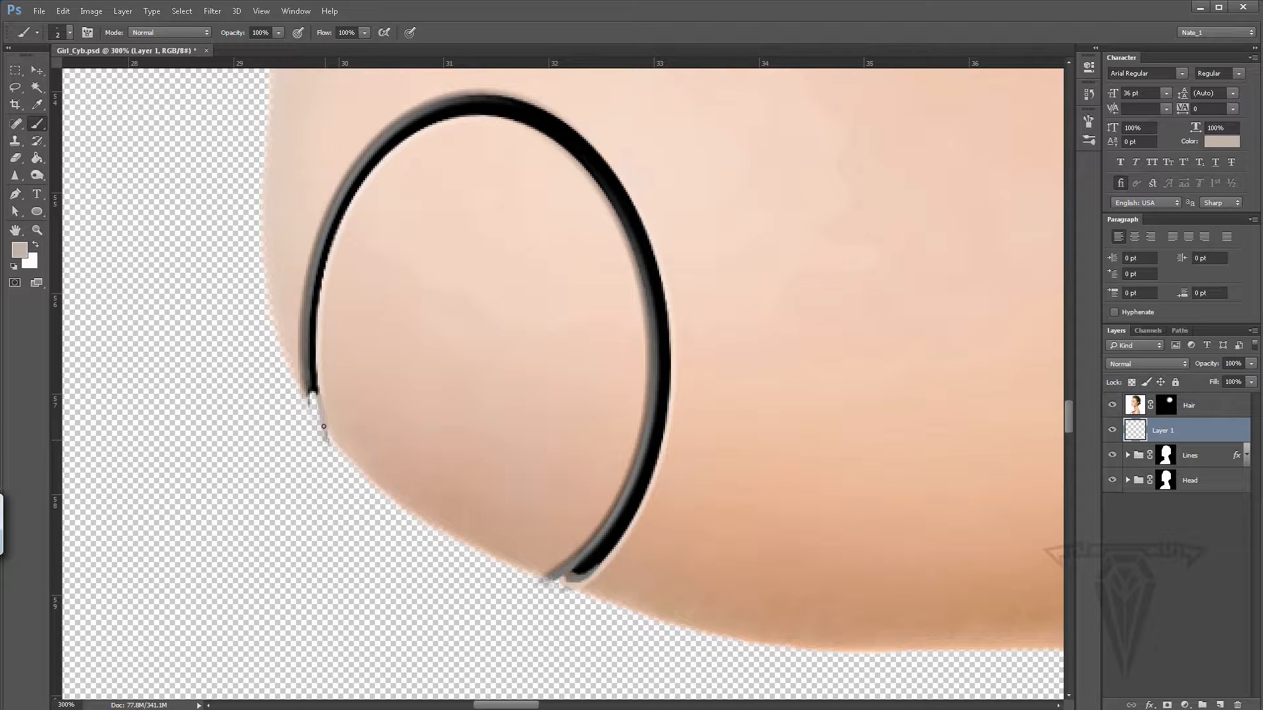
alt+click(320, 352)
drag(323, 403, 317, 373)
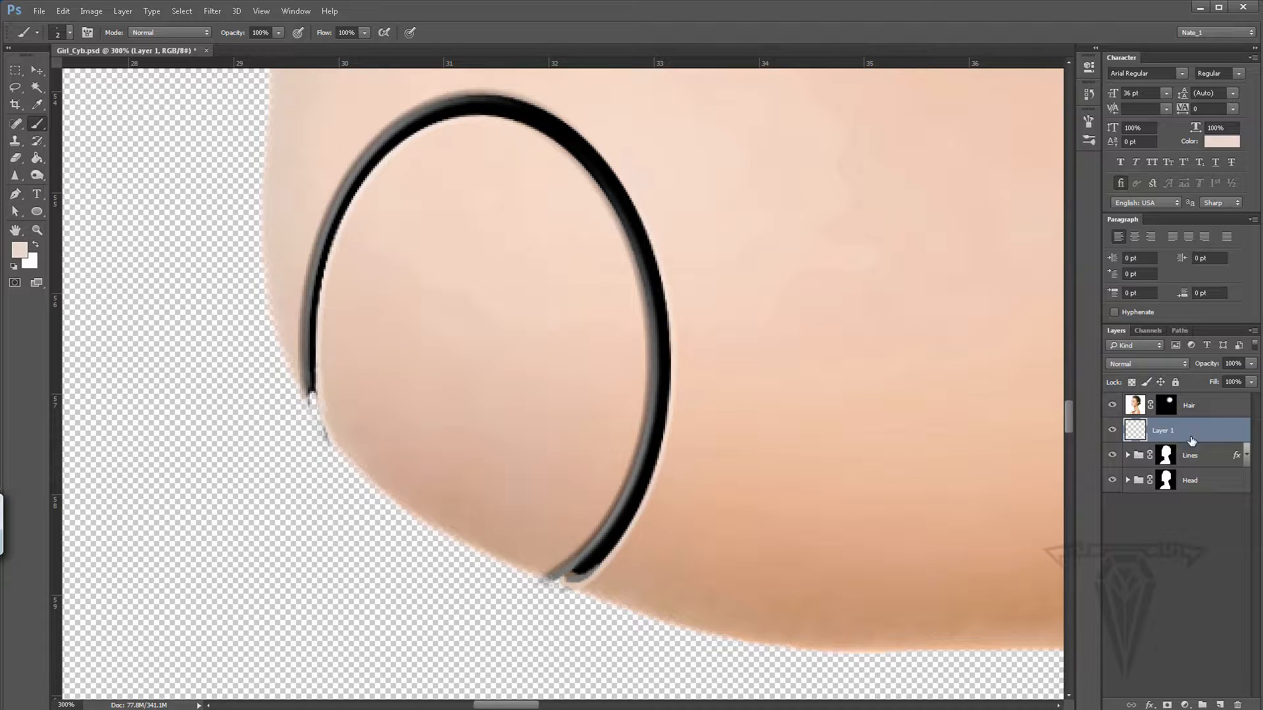
Step: Mask out the leftover fragment below the chin oval's upper end with black on the Lines mask, and paint the line end on Layer 1 with sampled colours
click(1165, 455)
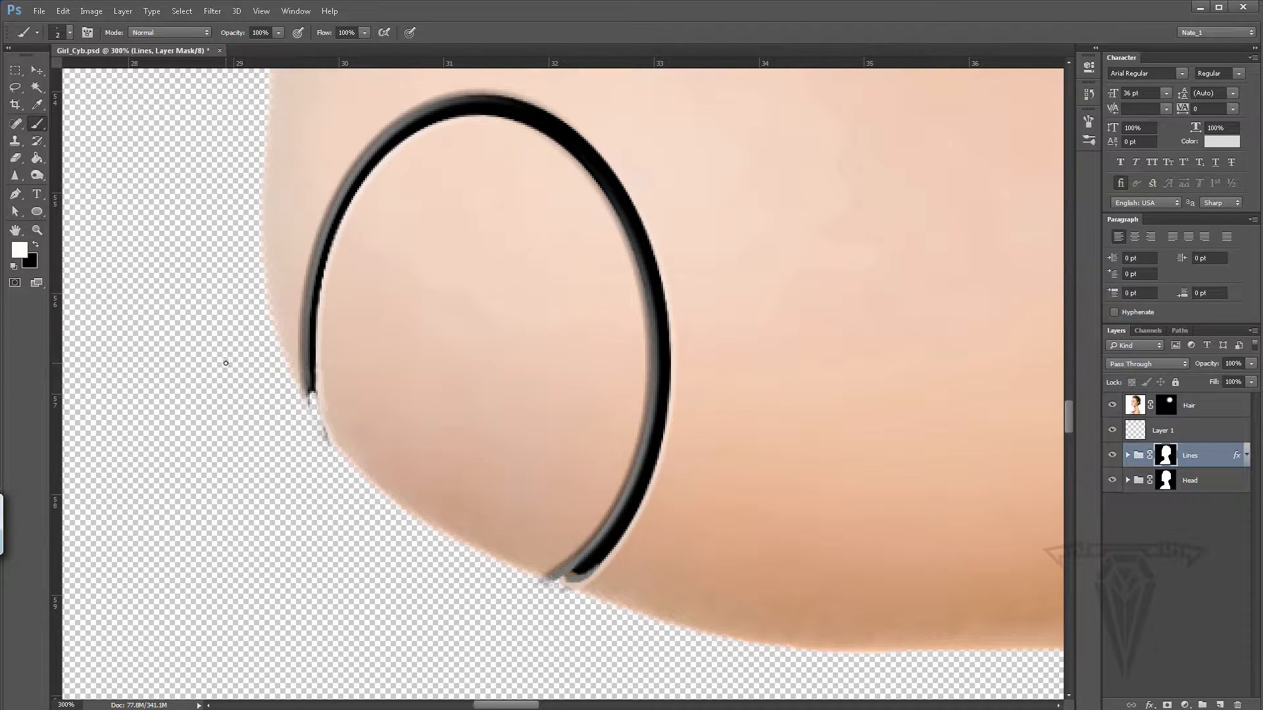
key(x)
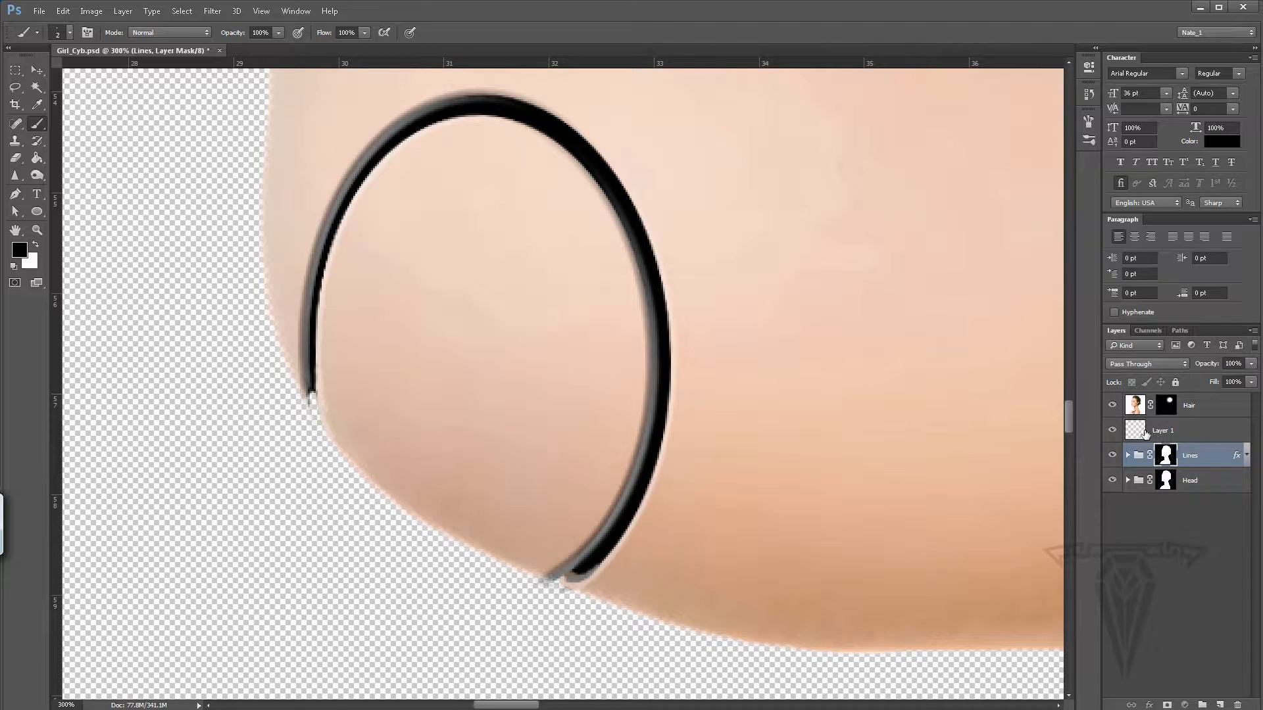
click(1171, 430)
alt+click(369, 307)
alt+click(306, 393)
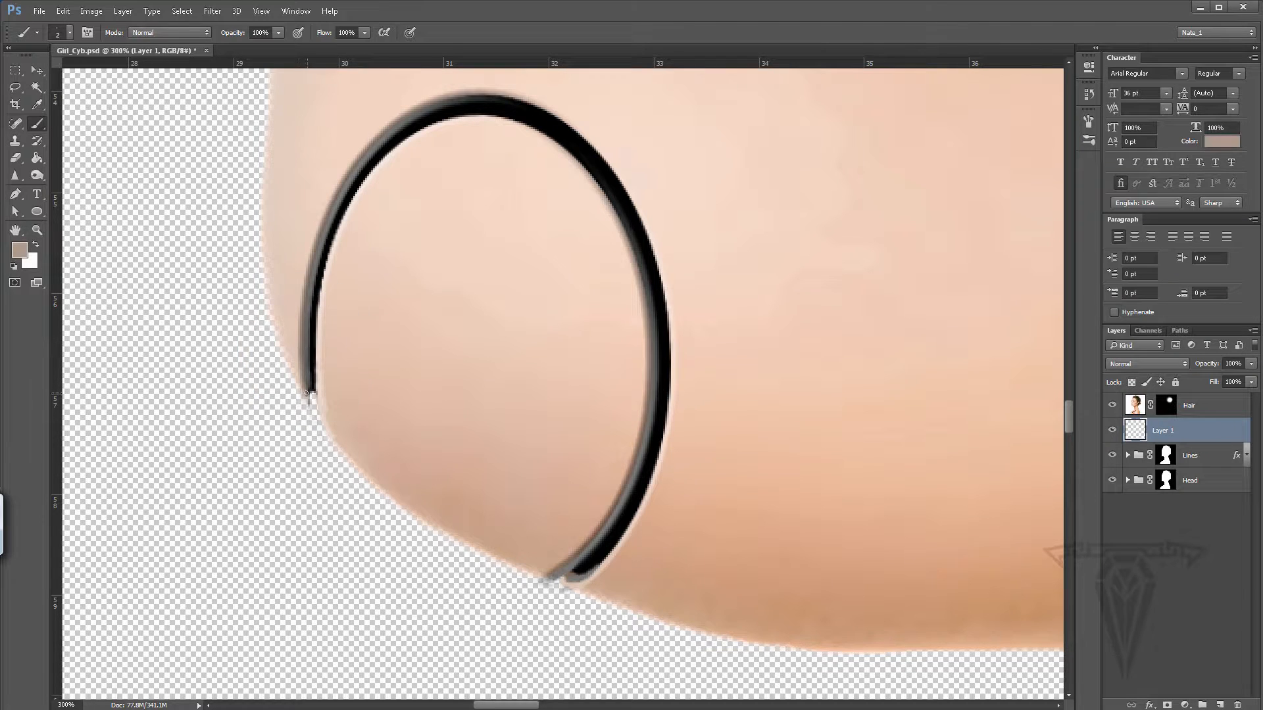
alt+click(312, 397)
alt+click(321, 413)
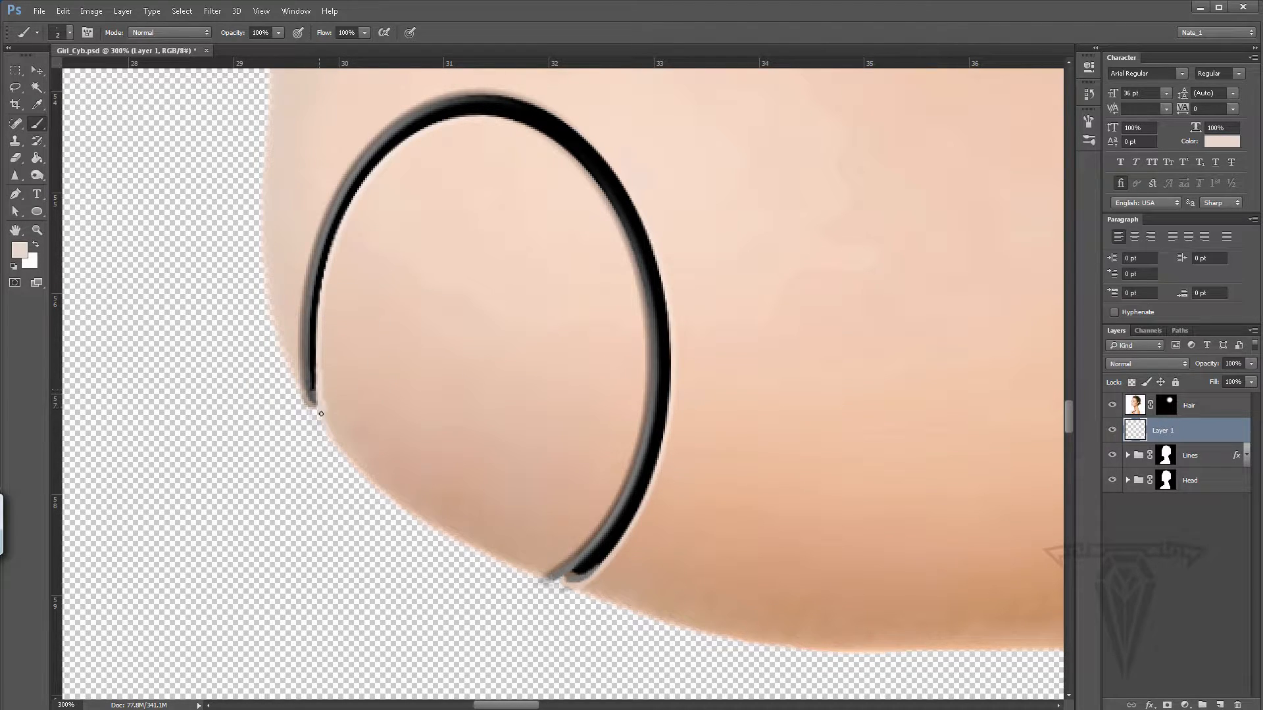
Step: Cut back the lower end of the long cheek line at the jaw edge on the Lines and Head masks with a 6 px black brush
double_click(38, 229)
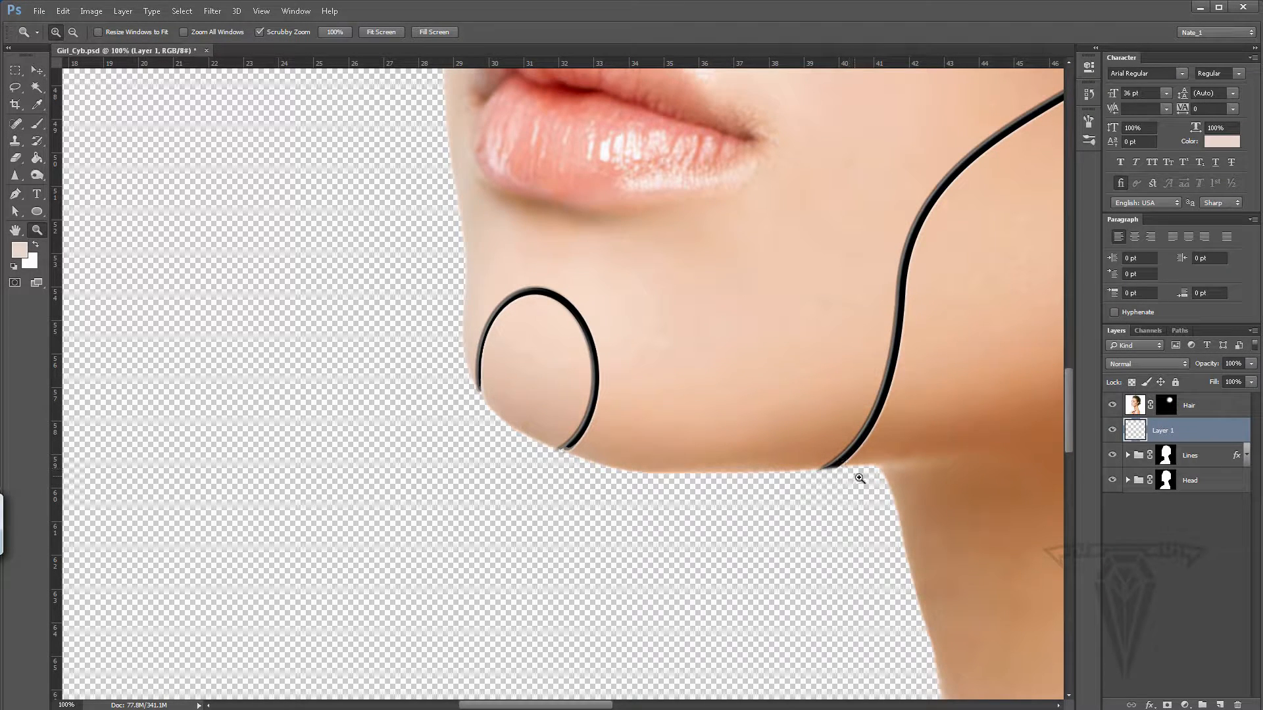
click(841, 462)
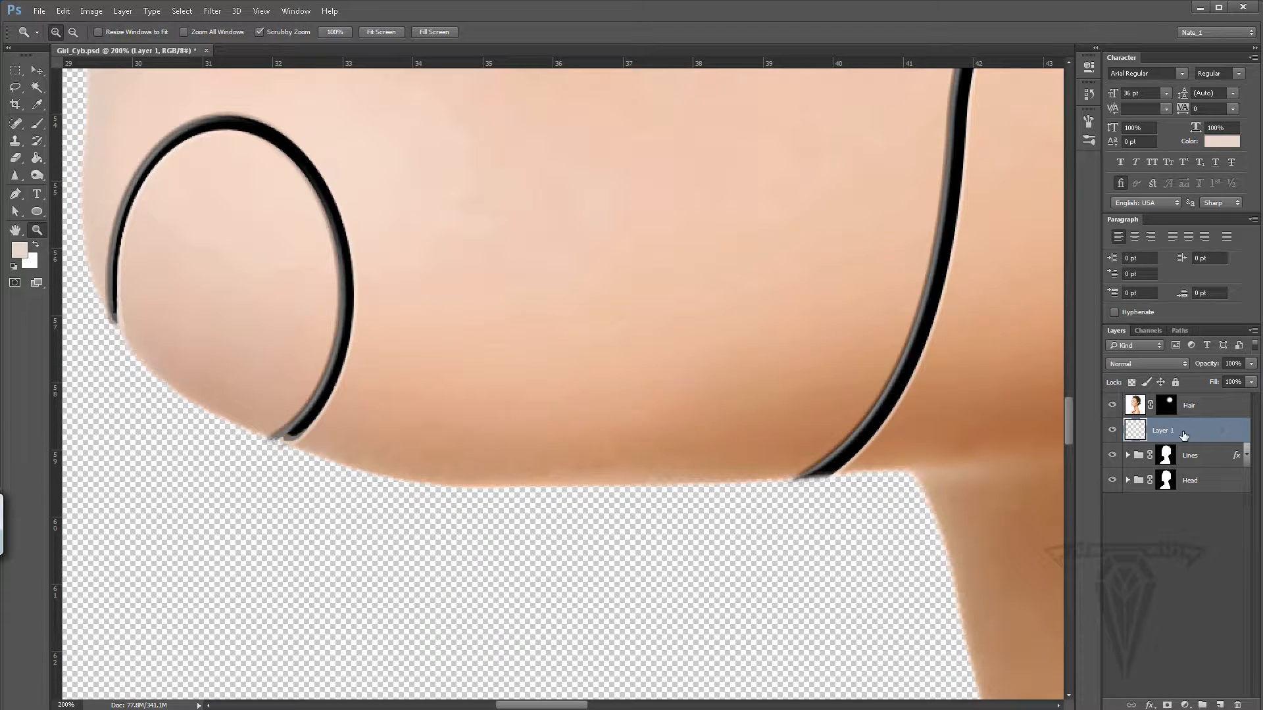
click(1166, 456)
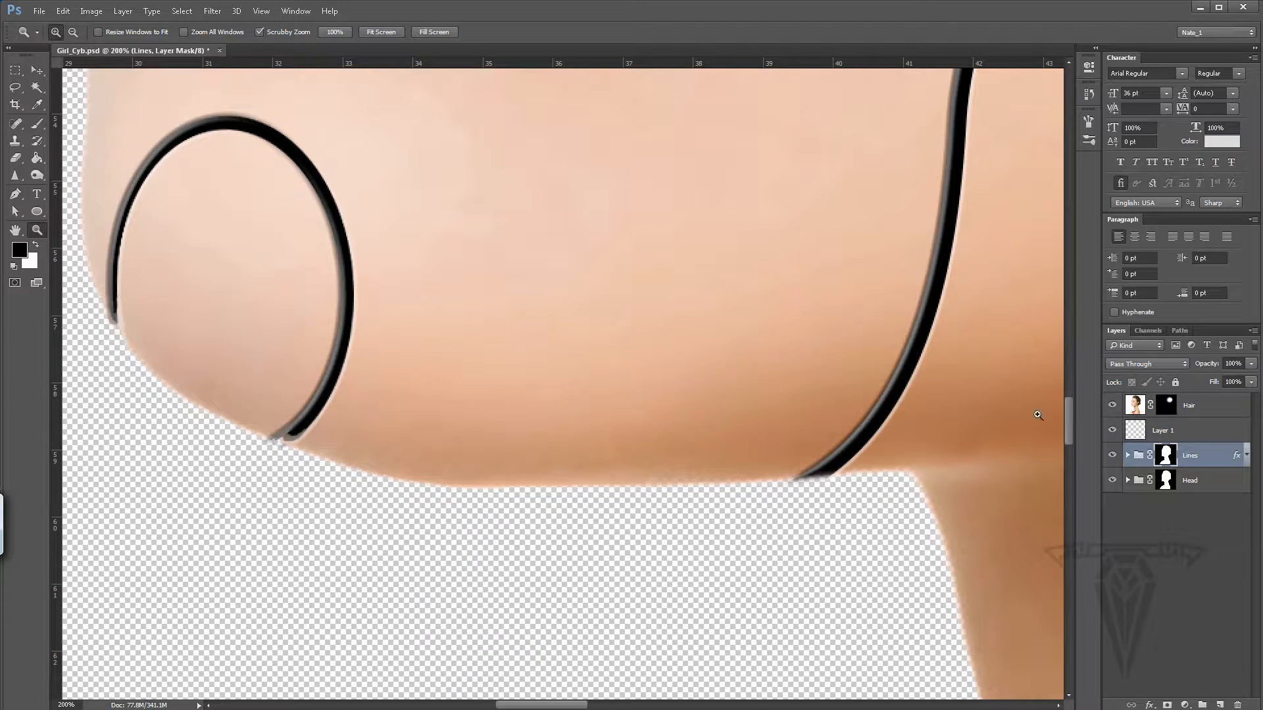
click(38, 125)
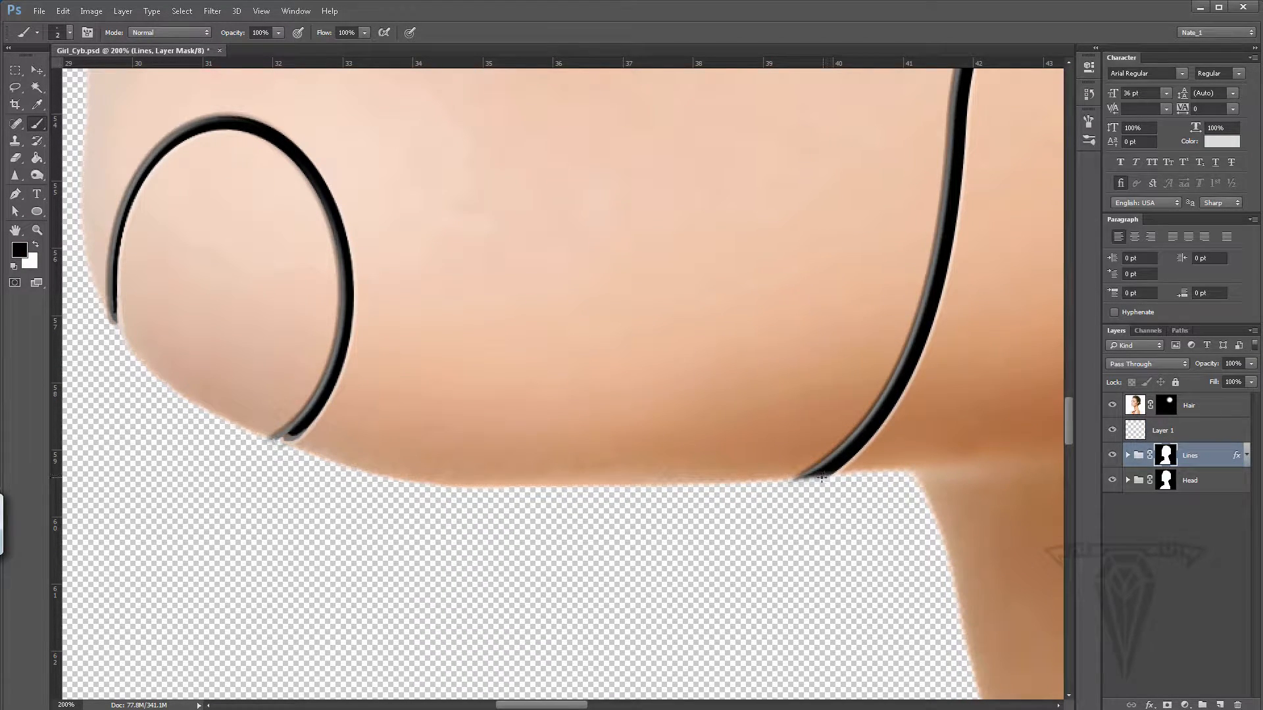
key(bracketright)
key(bracketright)
drag(822, 475, 828, 471)
click(1166, 480)
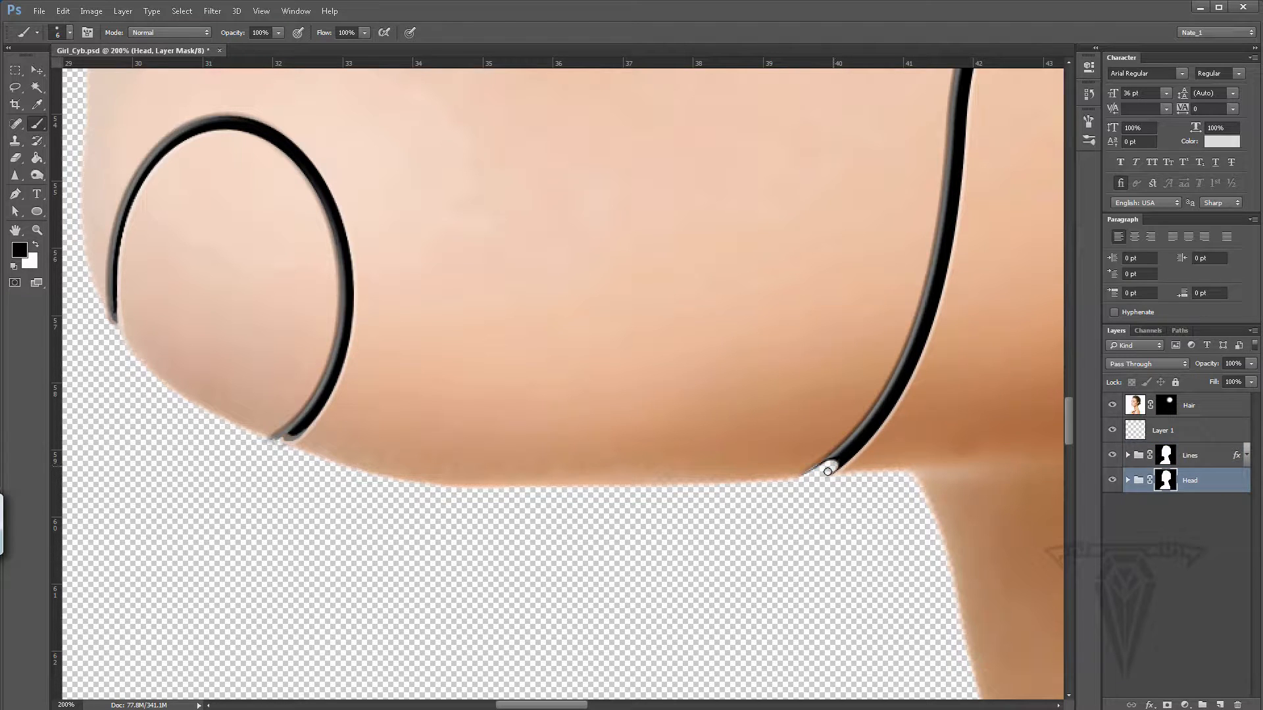
Step: Paint the cheek line's end at the jaw on Layer 1 with a 2 px brush, using sampled skin tones, dark grey and black
click(1161, 430)
alt+click(218, 306)
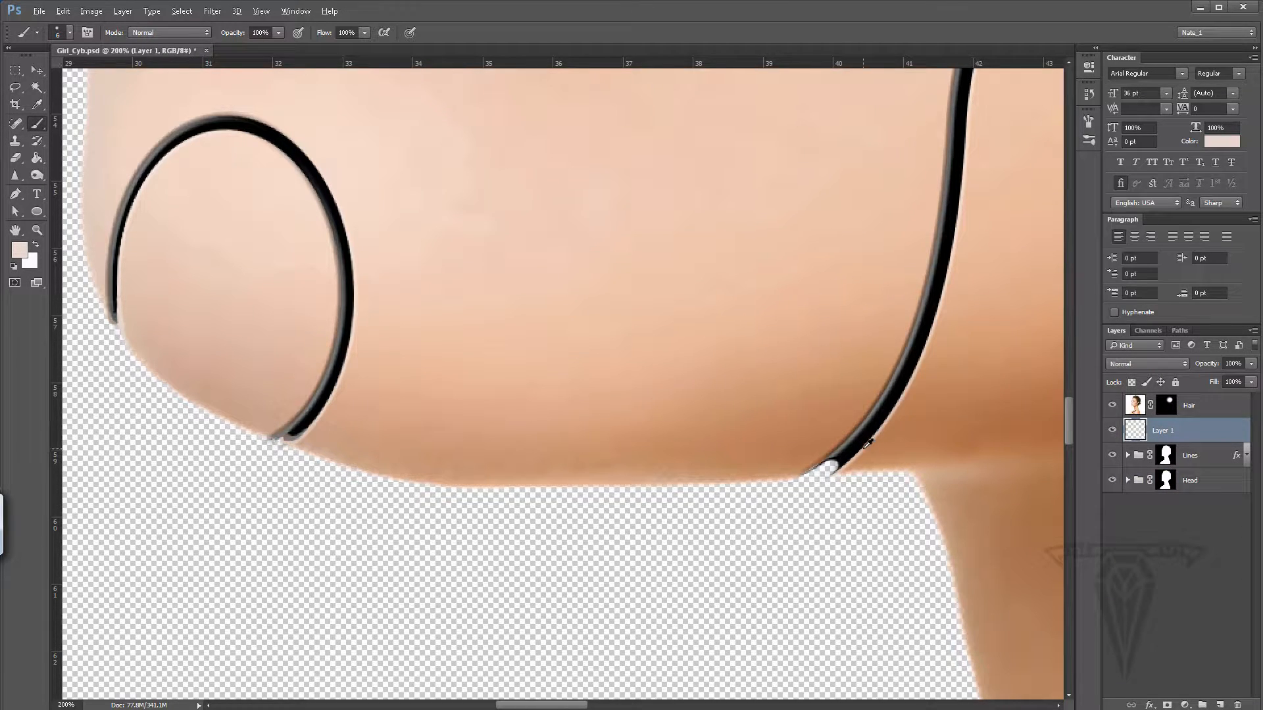
alt+click(847, 455)
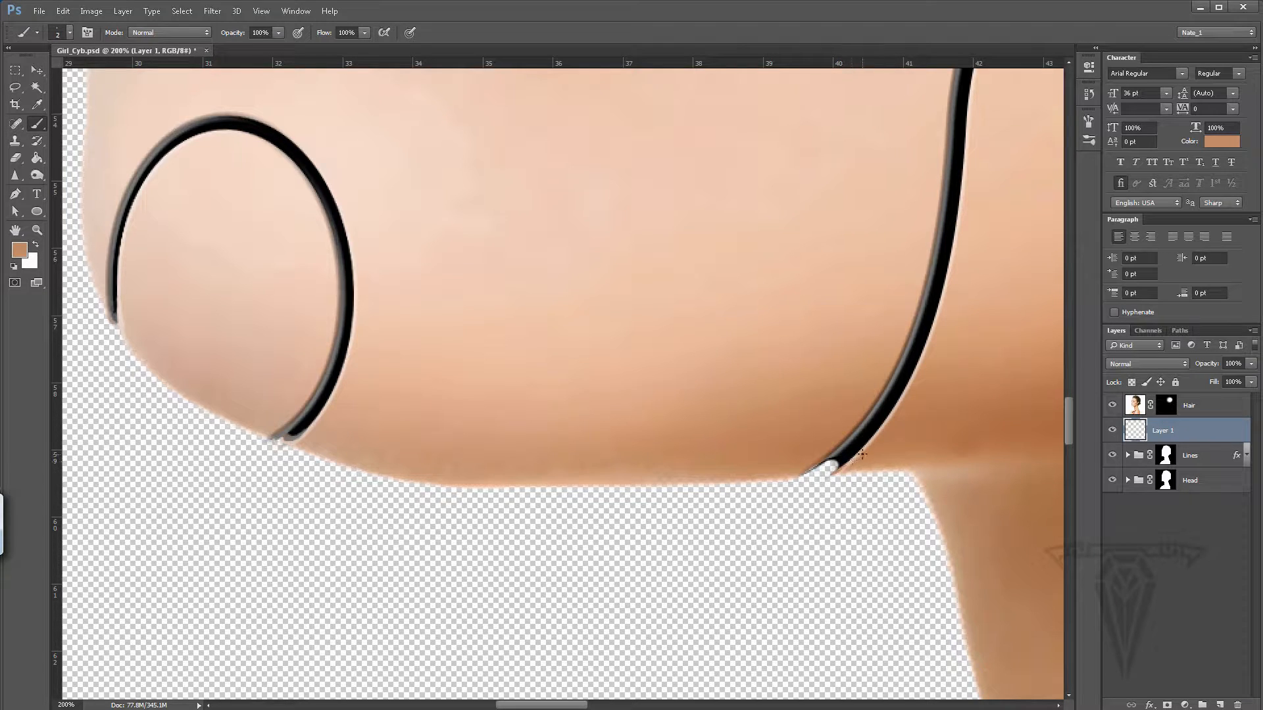
alt+click(837, 467)
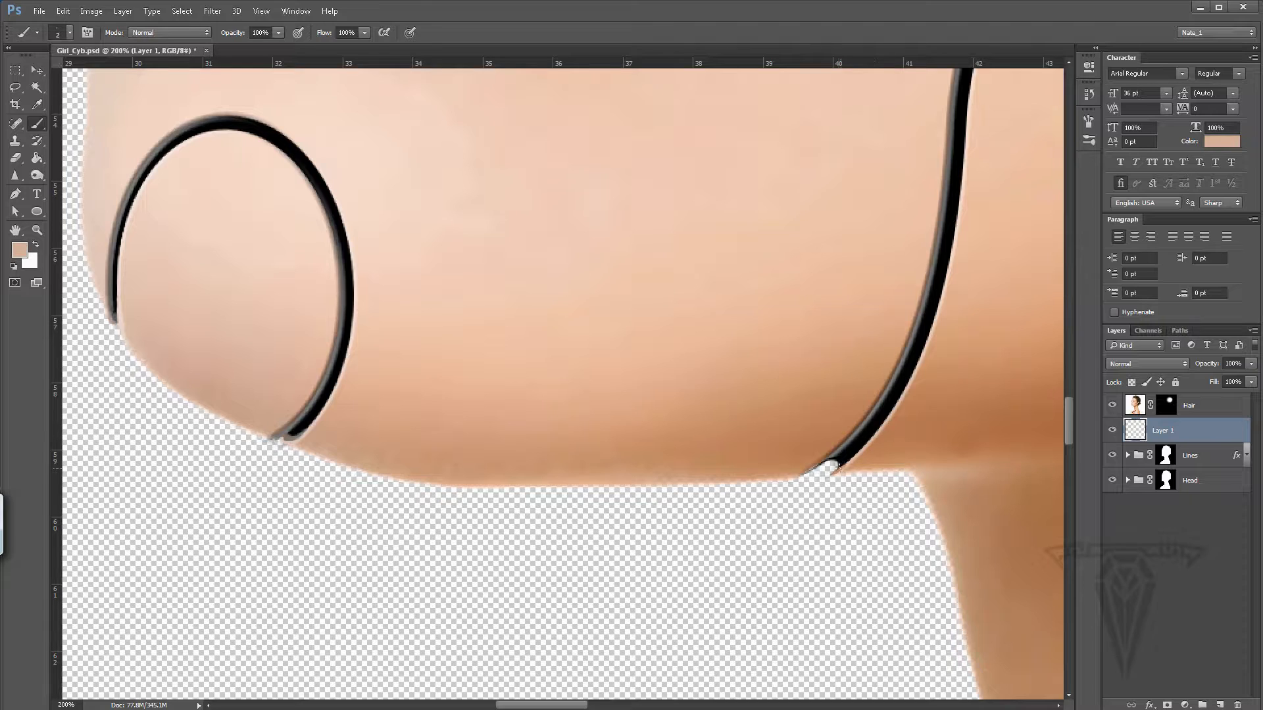
alt+click(825, 467)
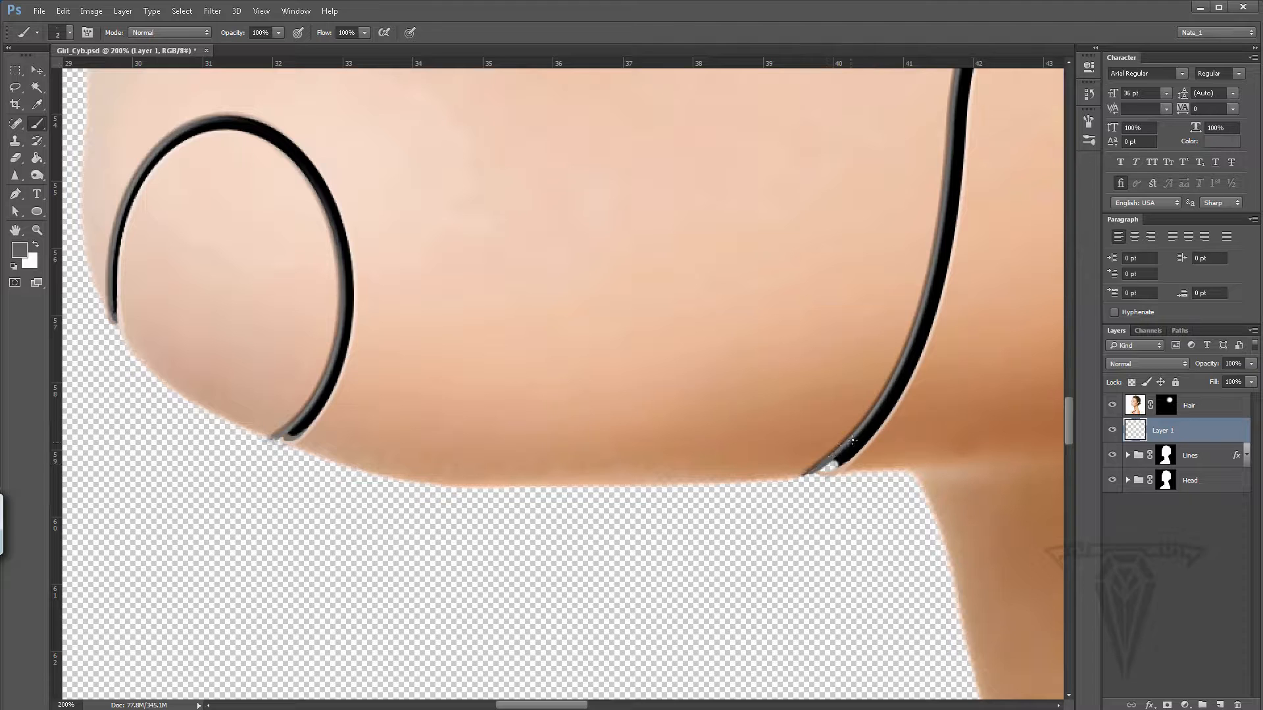
alt+click(831, 467)
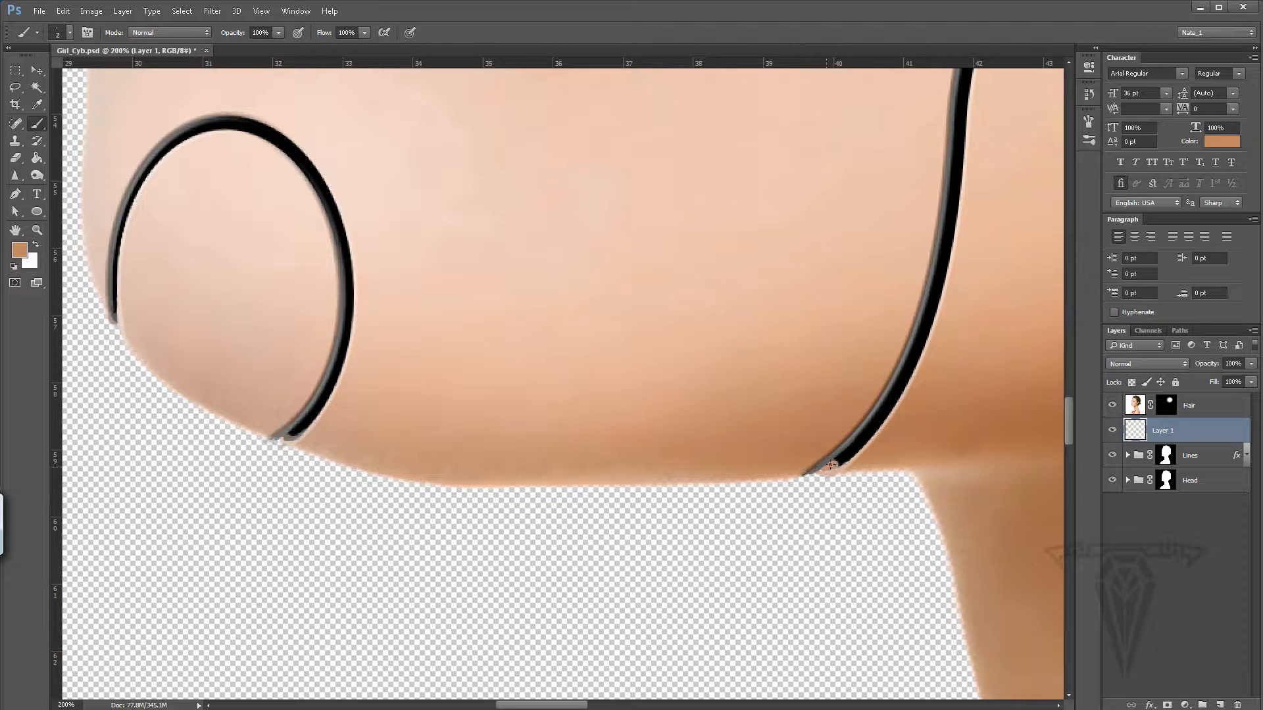
alt+click(837, 461)
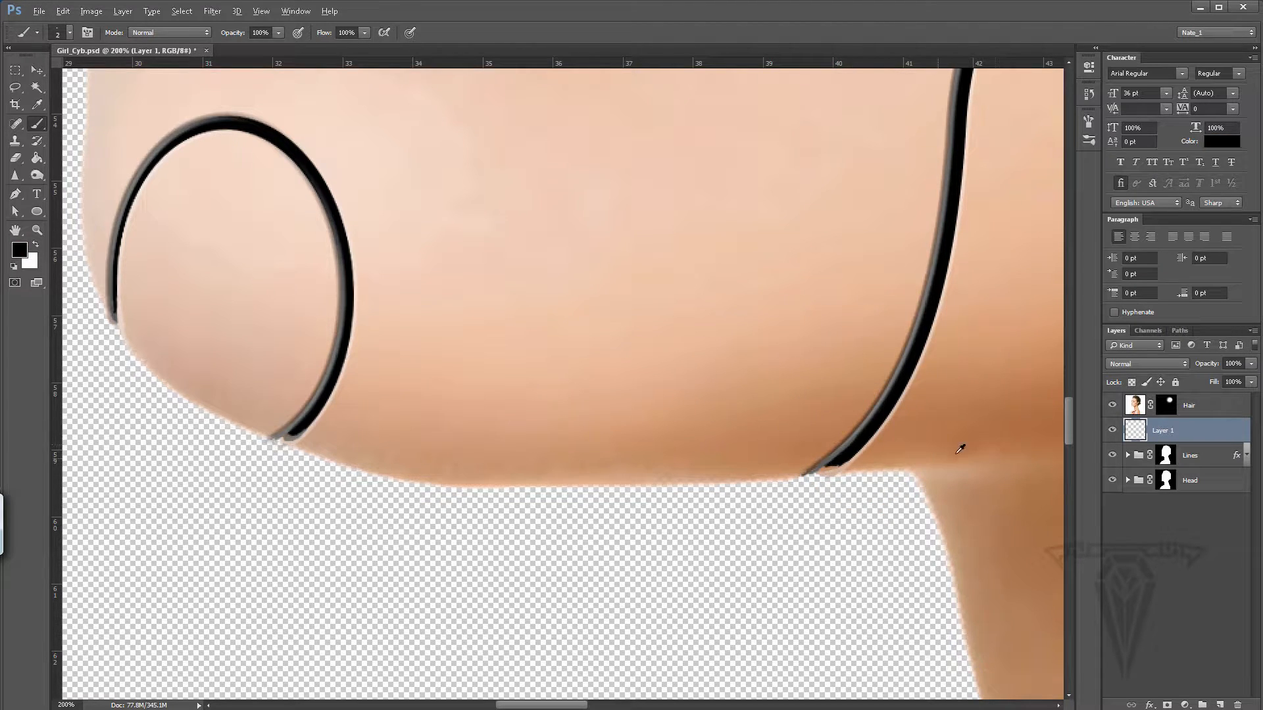
Step: Touch up the cheek line's tip at the jaw with a brown chosen in the Color Picker and sampled black
alt+click(824, 468)
click(20, 250)
click(333, 321)
click(537, 242)
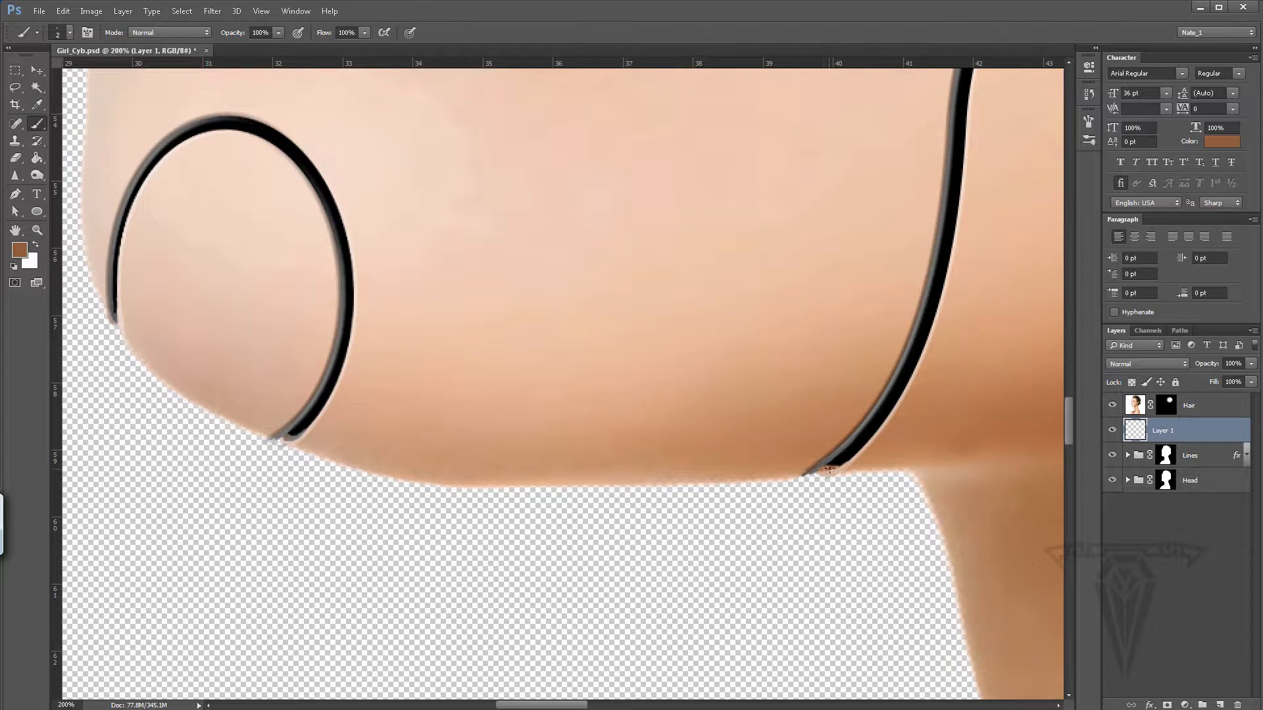
alt+click(833, 462)
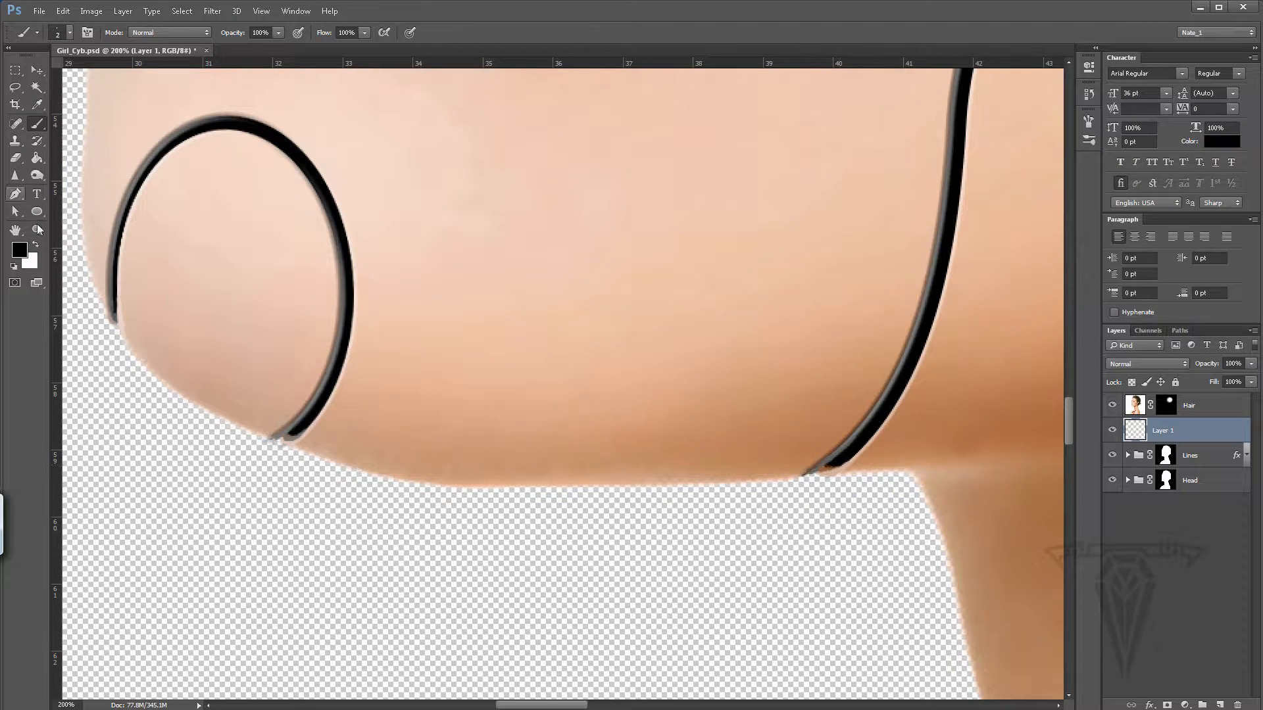
Step: Examine the finished line ends at the jaw, chin, nose bridge and forehead
double_click(36, 229)
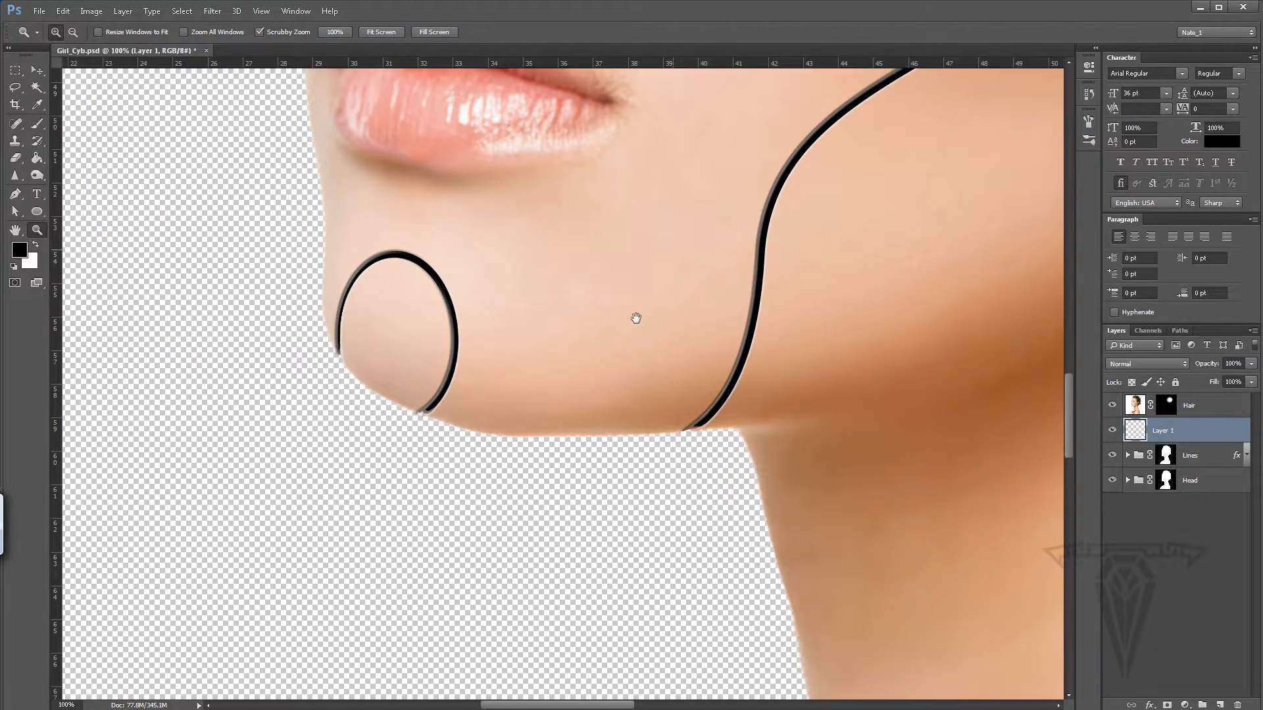
drag(635, 318, 597, 358)
click(602, 540)
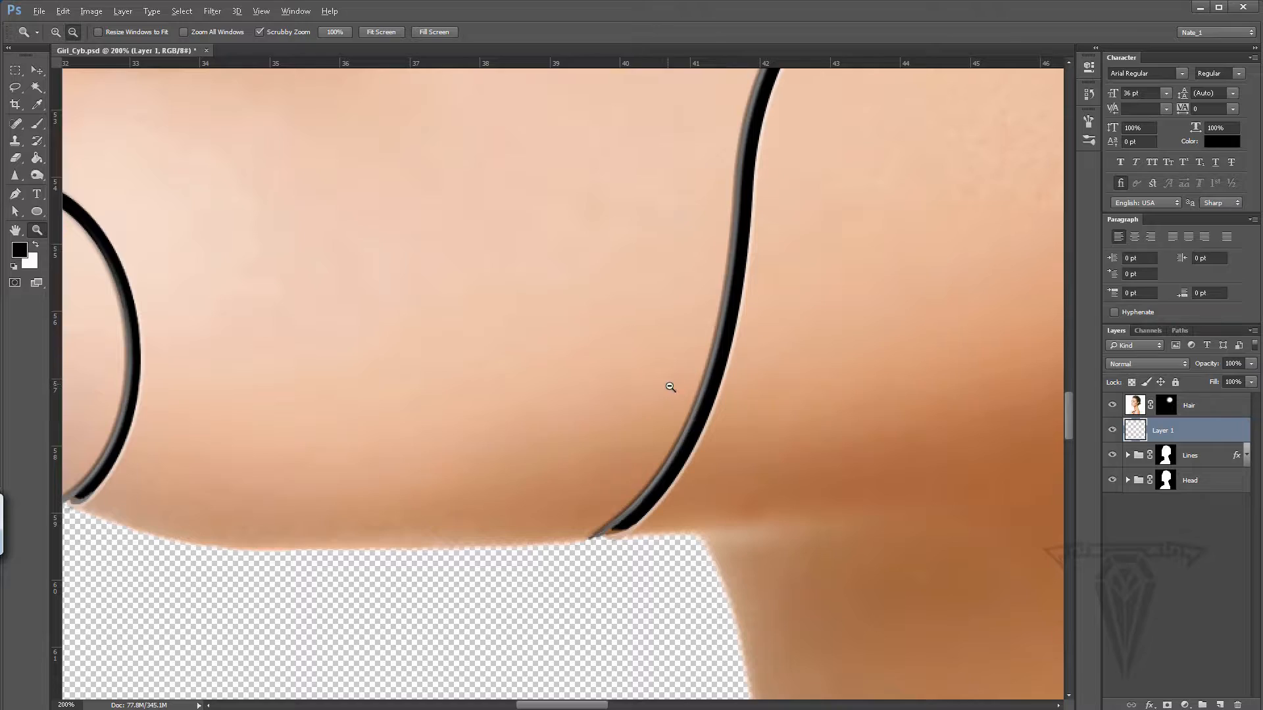
alt+click(670, 388)
alt+click(720, 376)
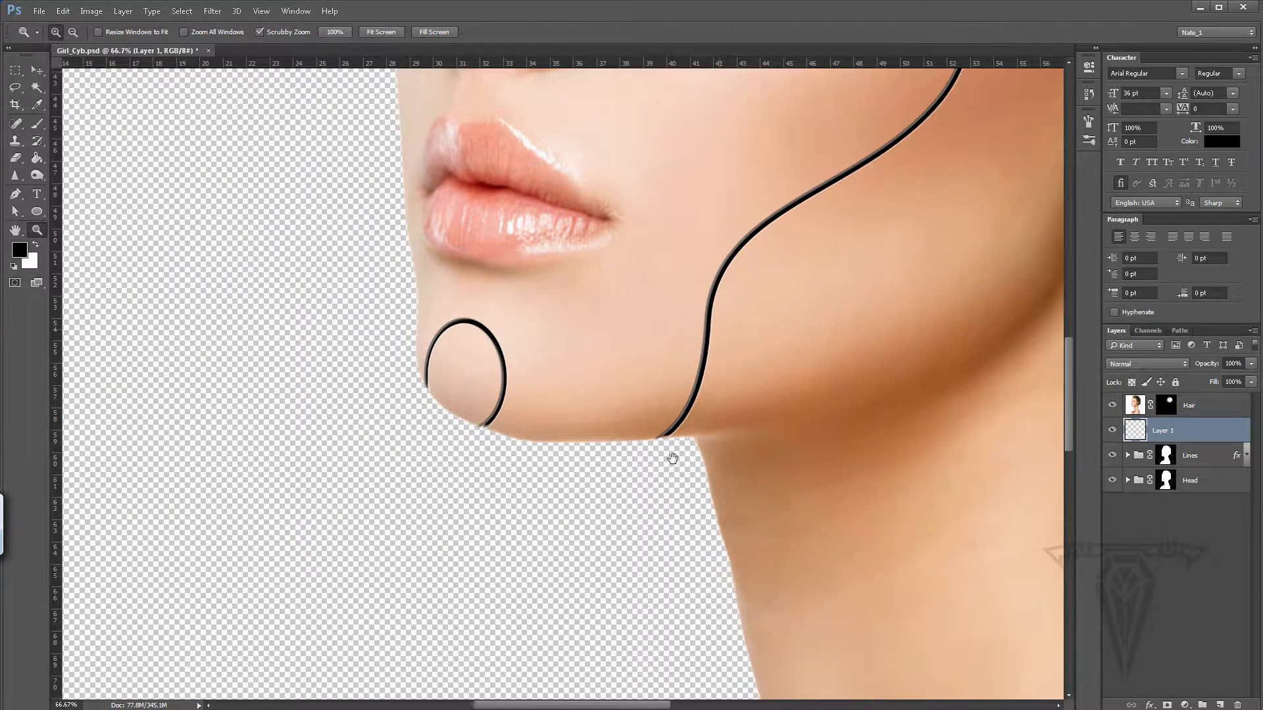
drag(657, 454, 558, 691)
drag(635, 365, 603, 530)
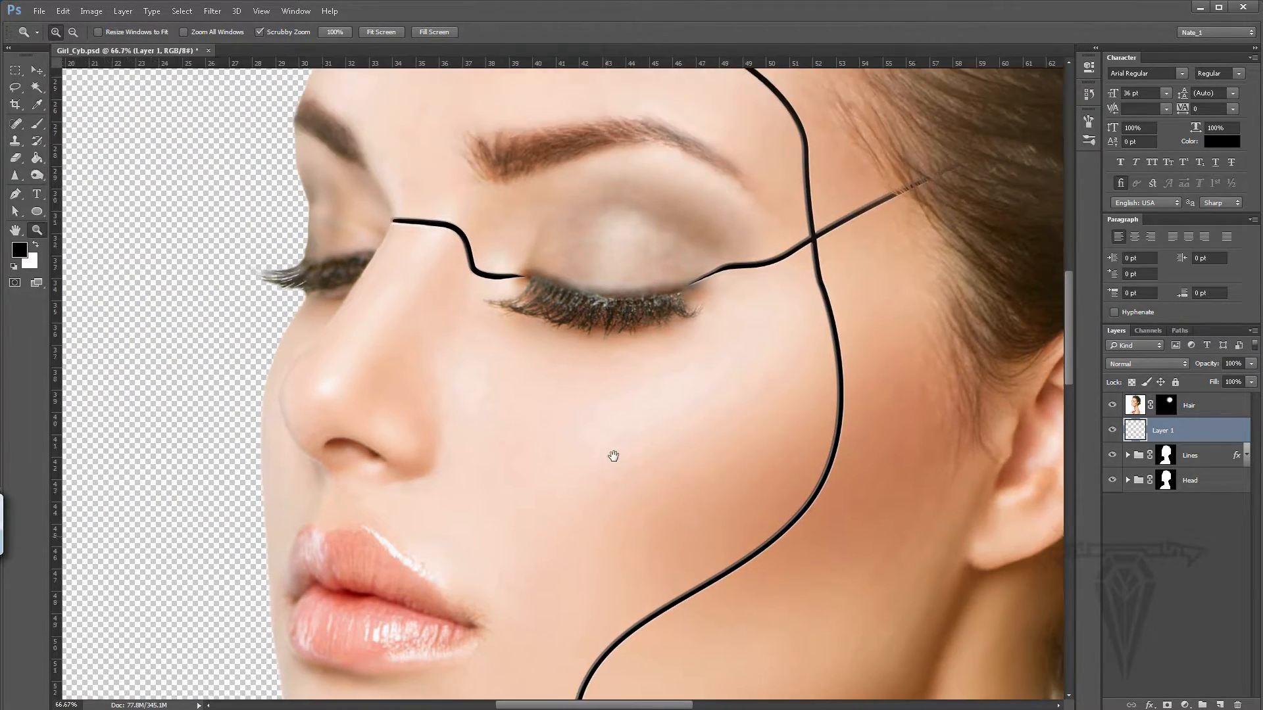
drag(630, 263, 620, 372)
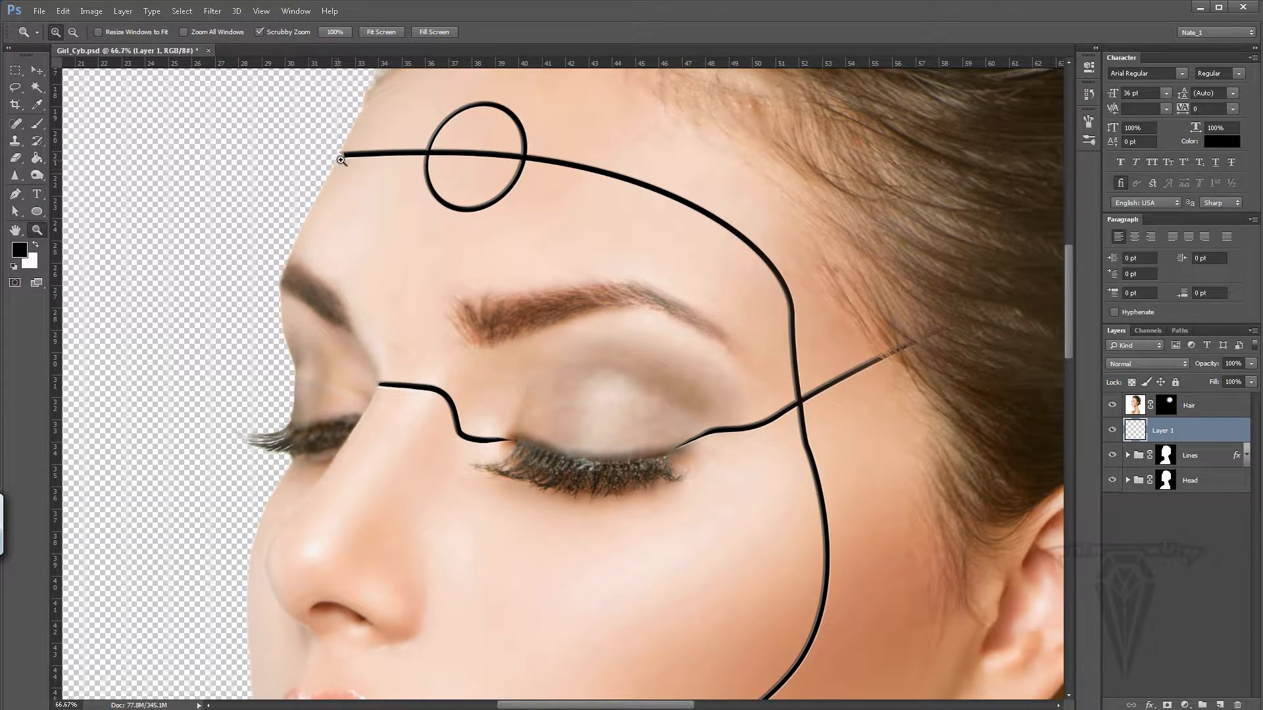
drag(564, 485, 563, 454)
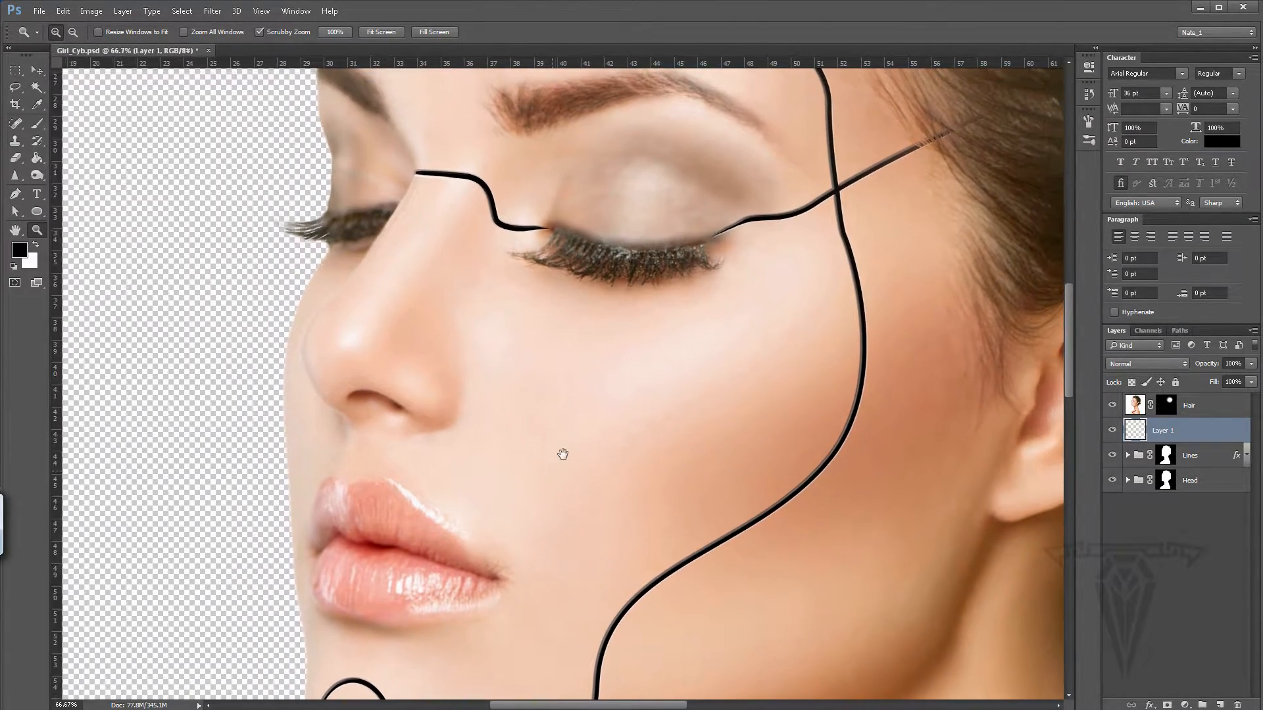
Step: Select the Blur layer's mask in the Head group and set the soft round Brush to 20 px
click(1126, 481)
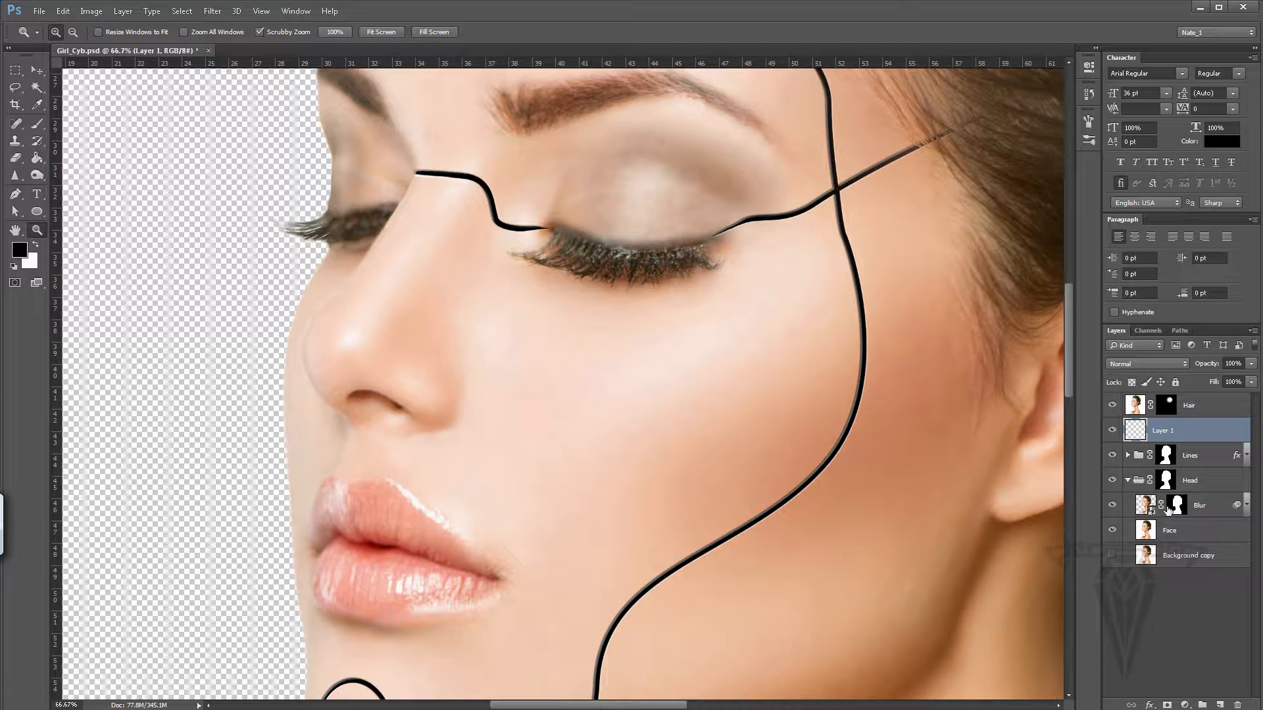
click(1178, 505)
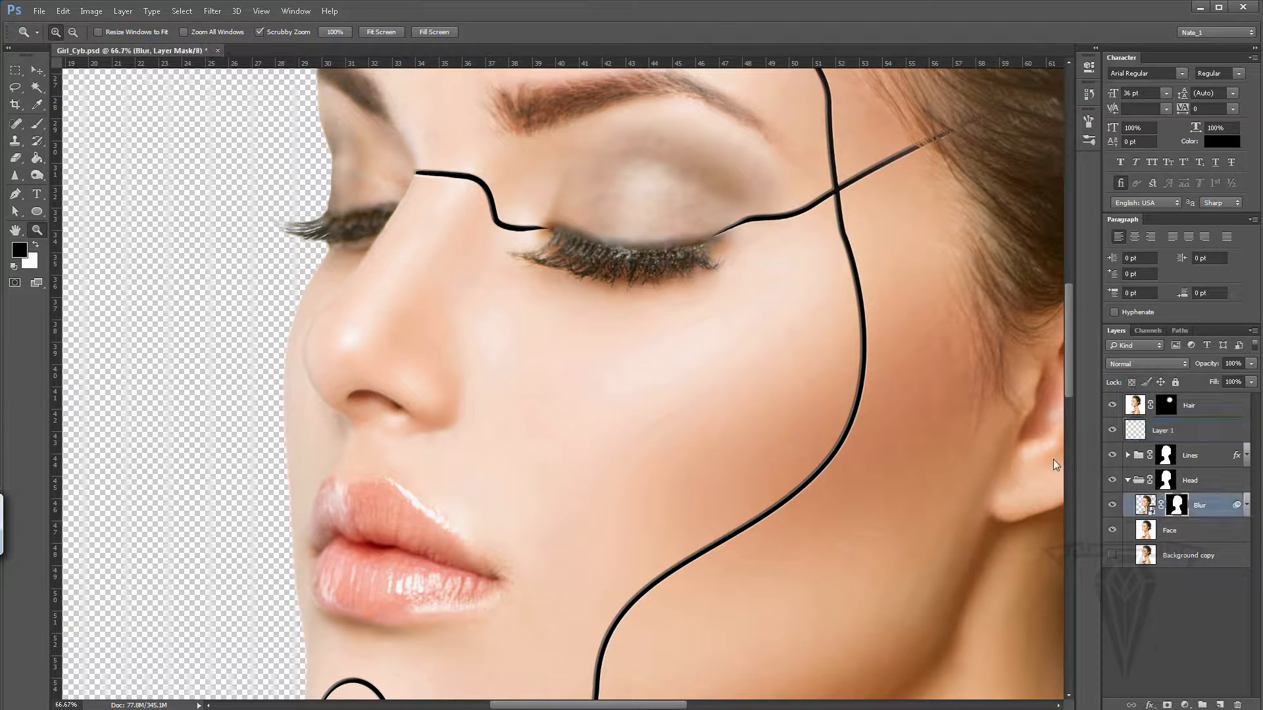
click(37, 123)
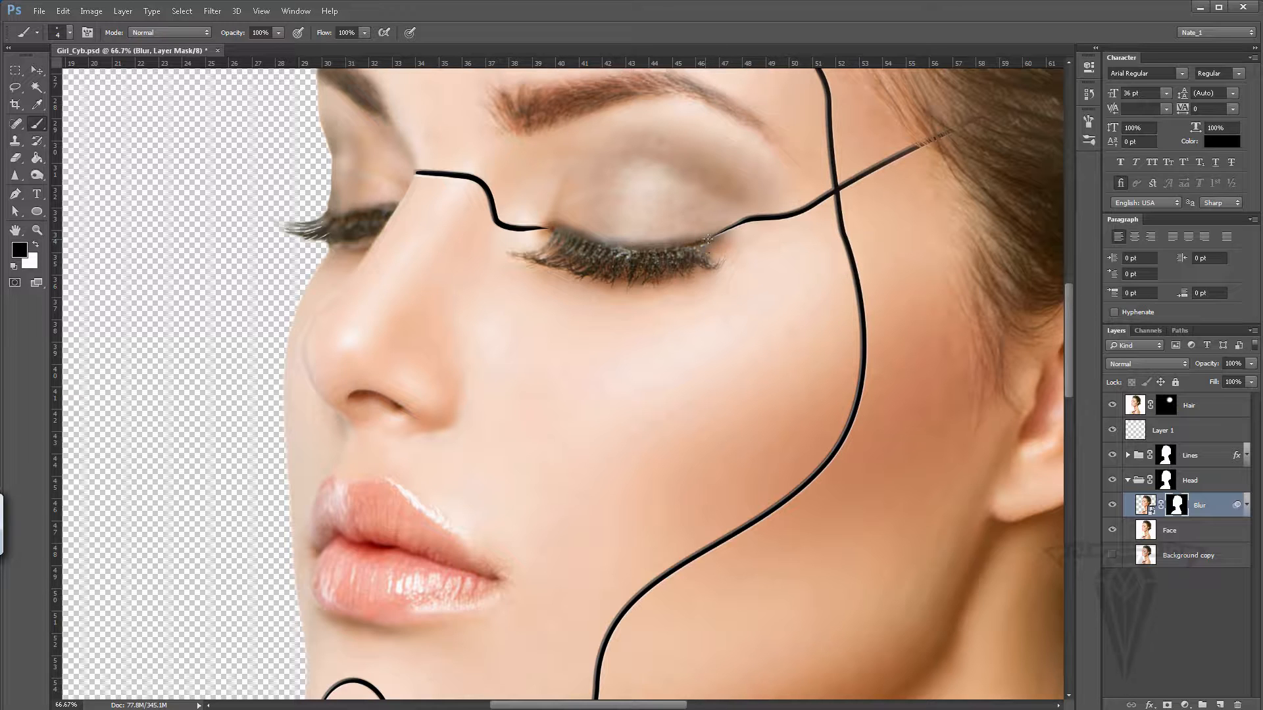
key(bracketright)
key(bracketright)
key(bracketright)
click(1089, 94)
click(1089, 121)
key(bracketright)
key(bracketright)
key(bracketright)
key(bracketright)
key(bracketright)
key(bracketright)
key(bracketright)
key(bracketright)
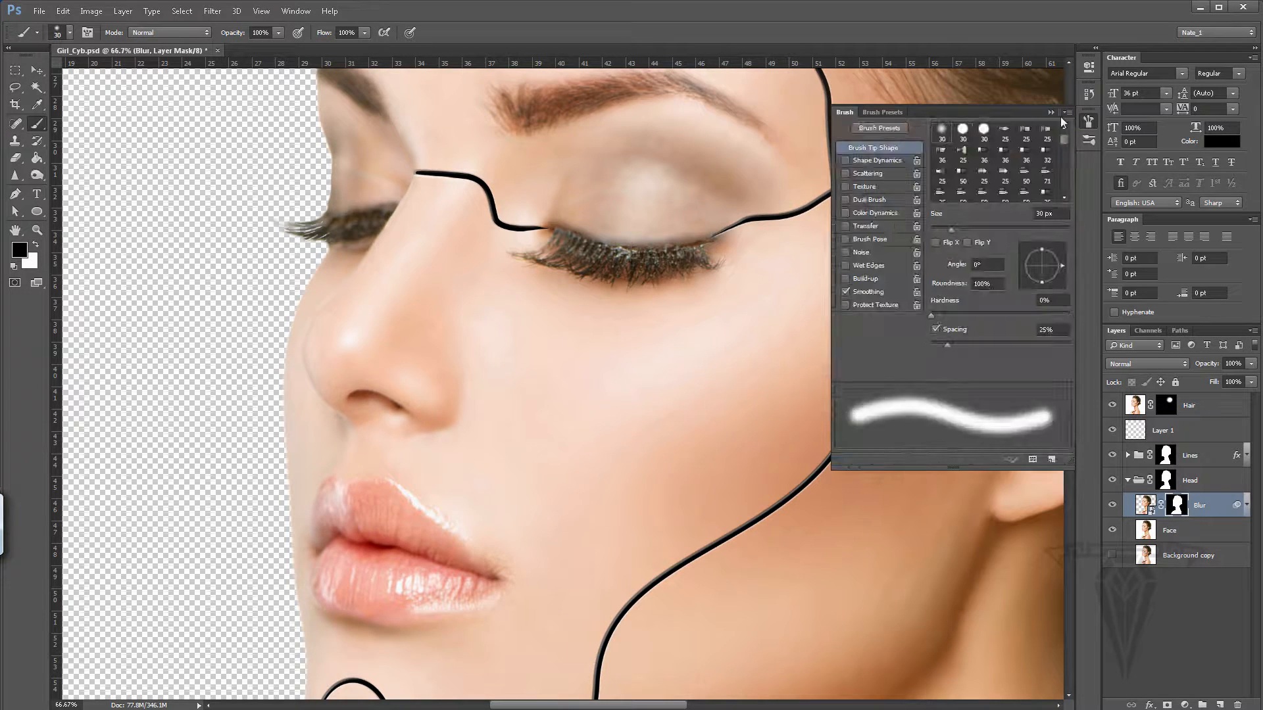
click(1088, 122)
key(bracketleft)
key(bracketleft)
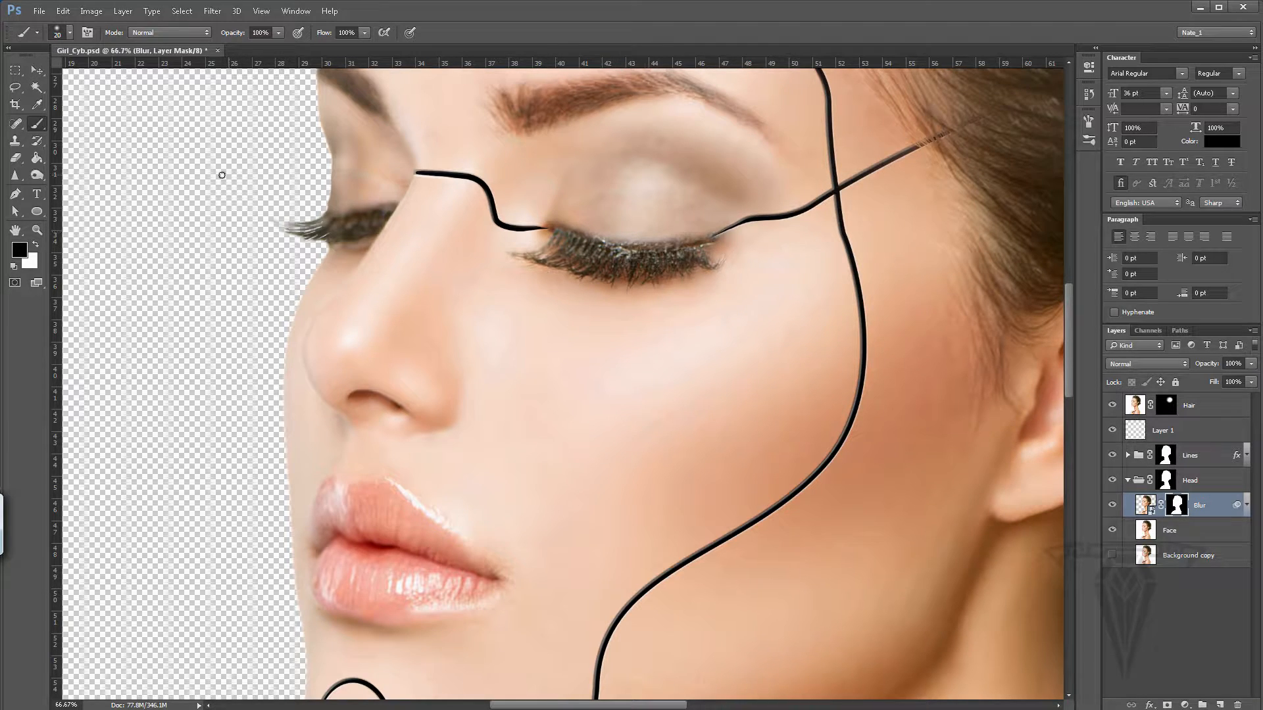
Step: Fit the whole image in view and save the document
key(h)
key(ctrl+0)
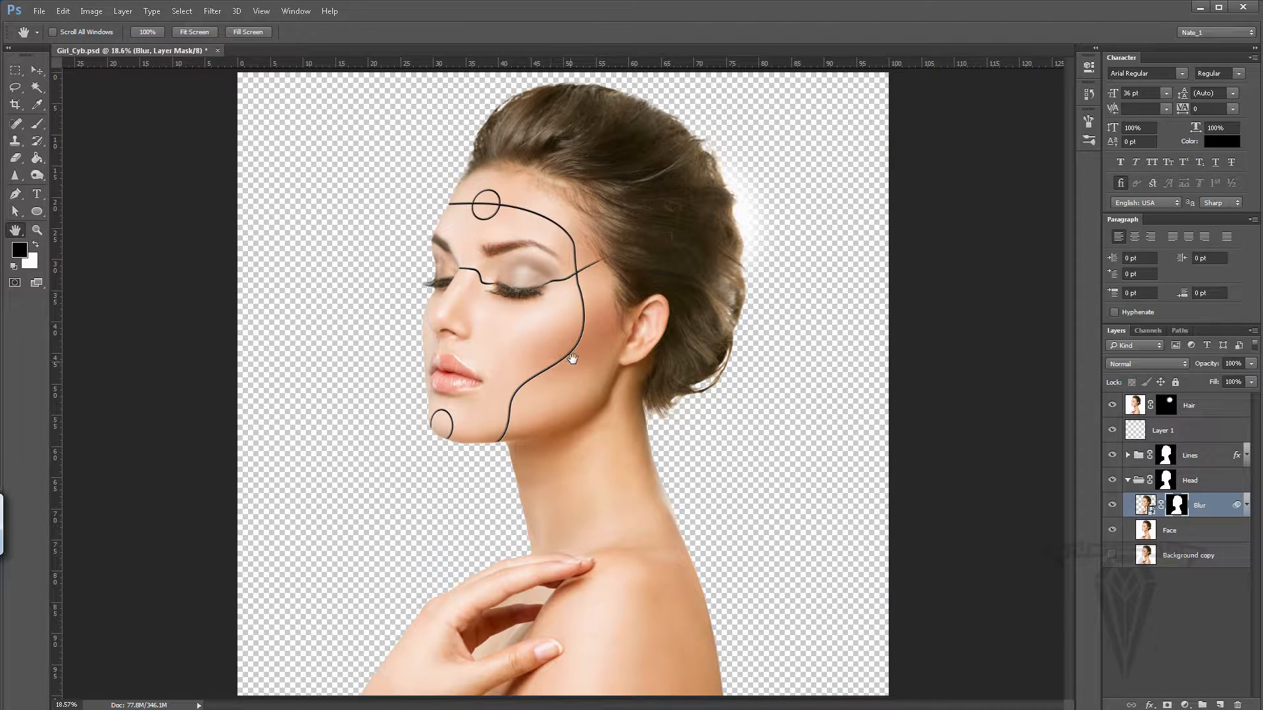
click(39, 11)
click(58, 141)
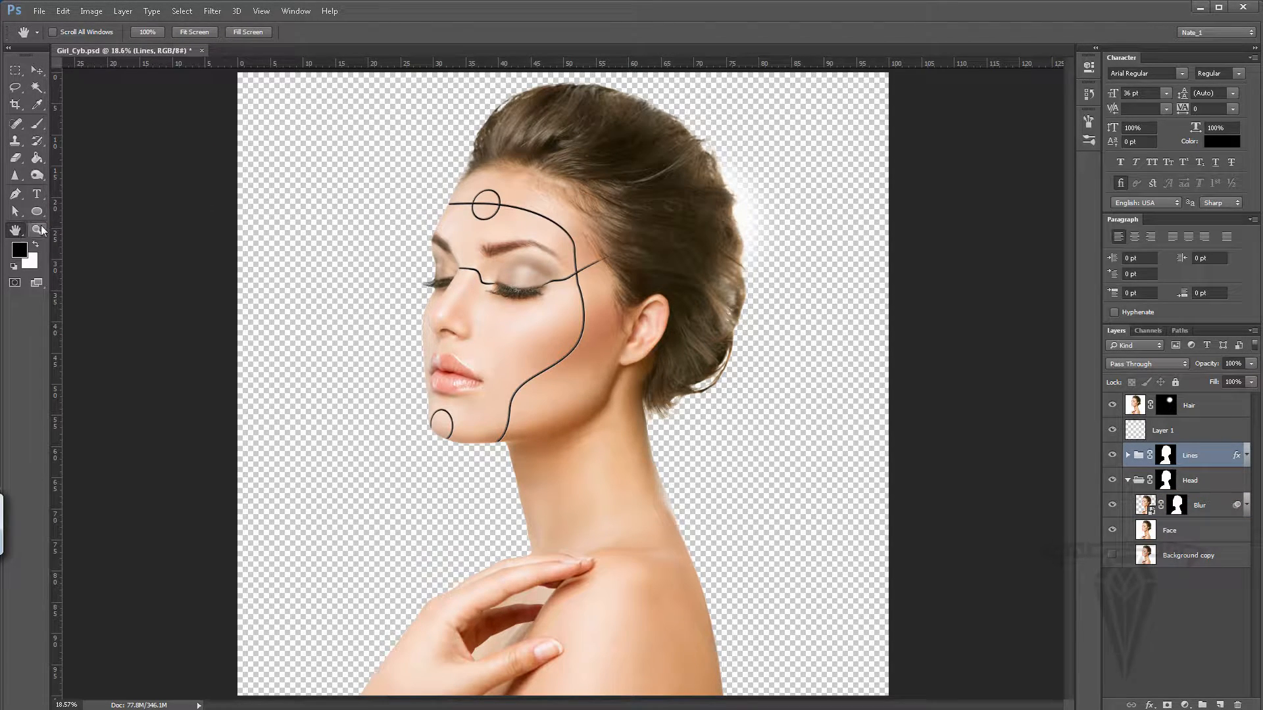
Step: Add a layer mask to L_F, hide the forehead line inside the circle with a 30 px black brush, and save
click(38, 228)
drag(497, 207, 1110, 401)
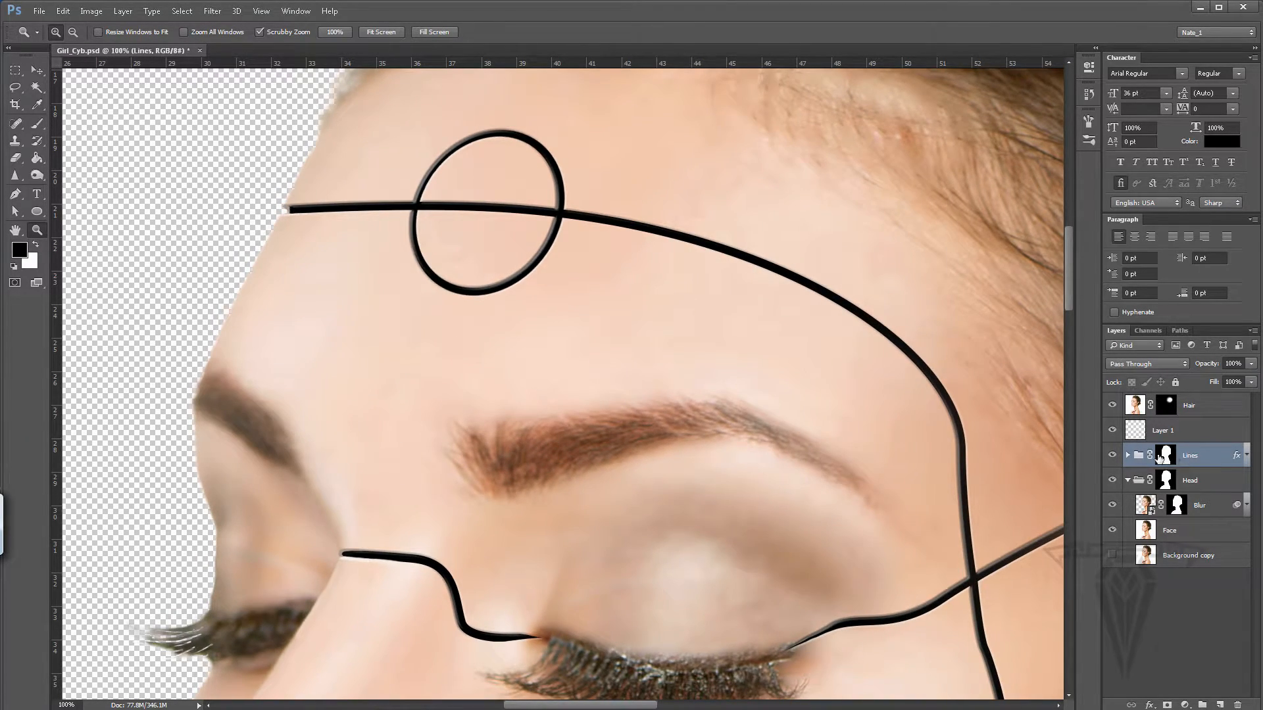
click(1127, 455)
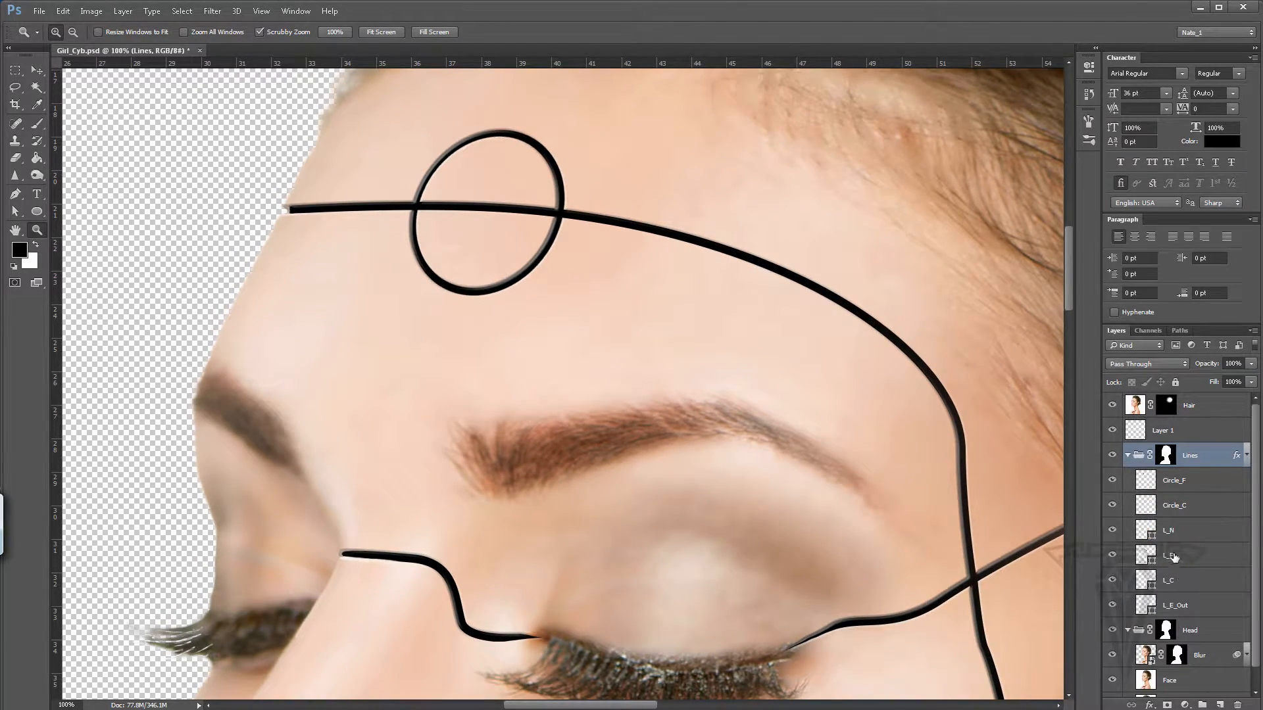
click(1174, 557)
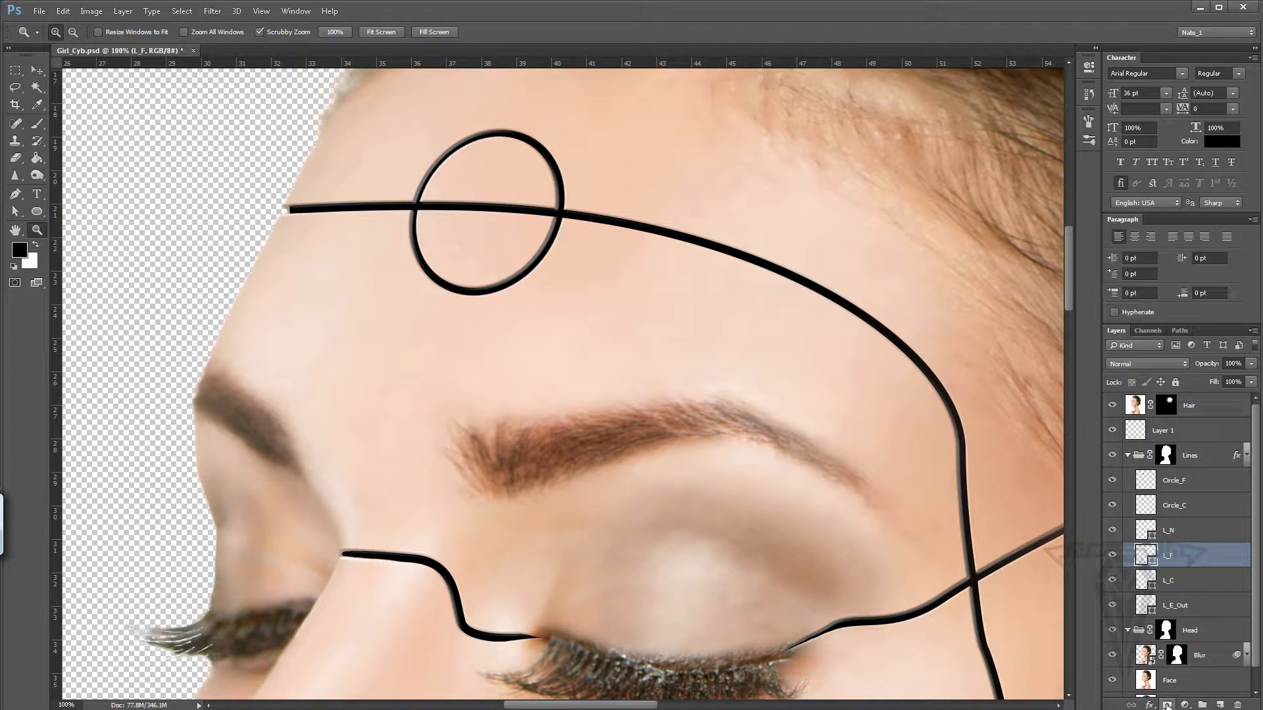
click(1166, 705)
click(37, 125)
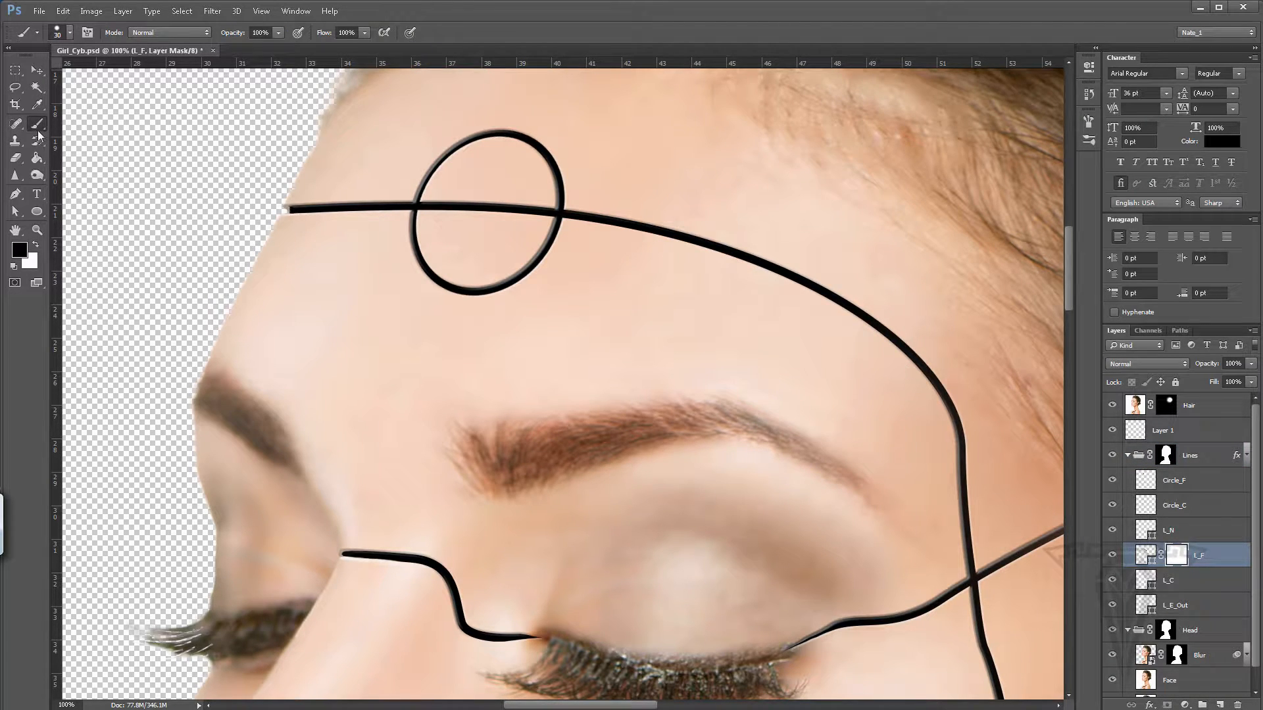
mouse_move(465, 206)
mouse_down()
mouse_move(425, 215)
mouse_move(464, 200)
mouse_move(544, 206)
mouse_up()
key(ctrl+s)
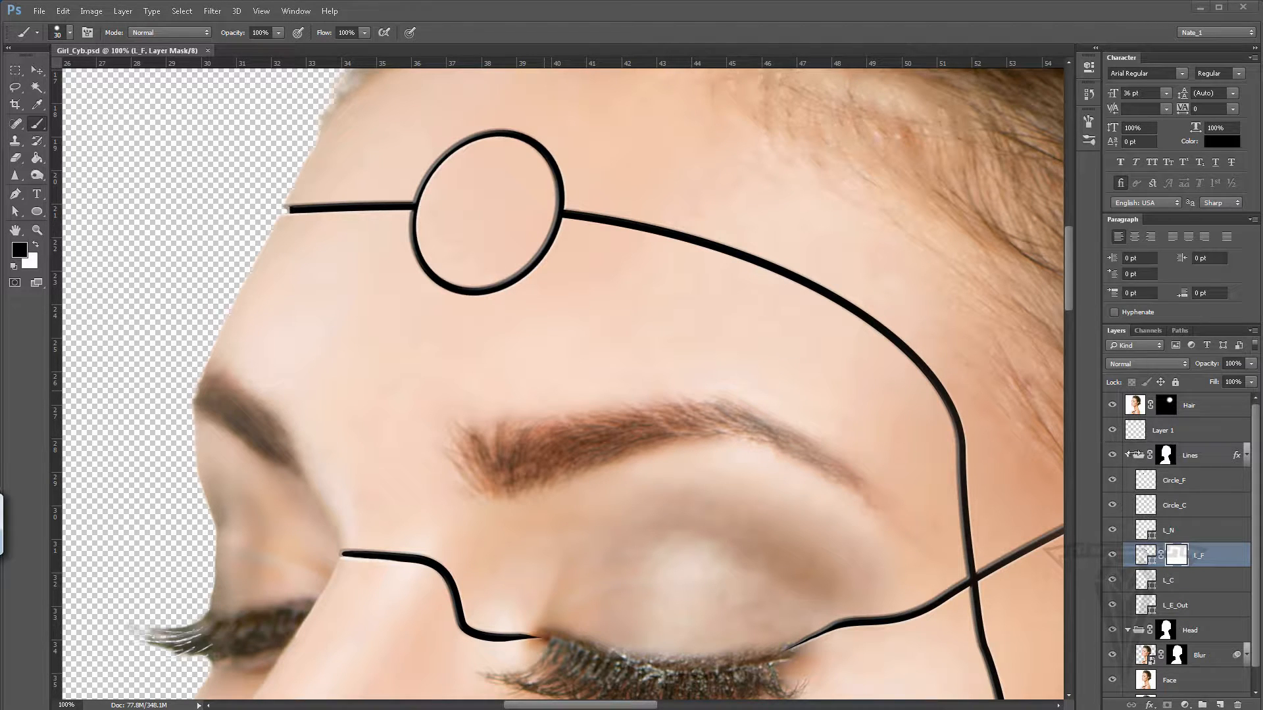
Step: Collapse the Lines and Head layer groups
click(1130, 457)
click(1128, 456)
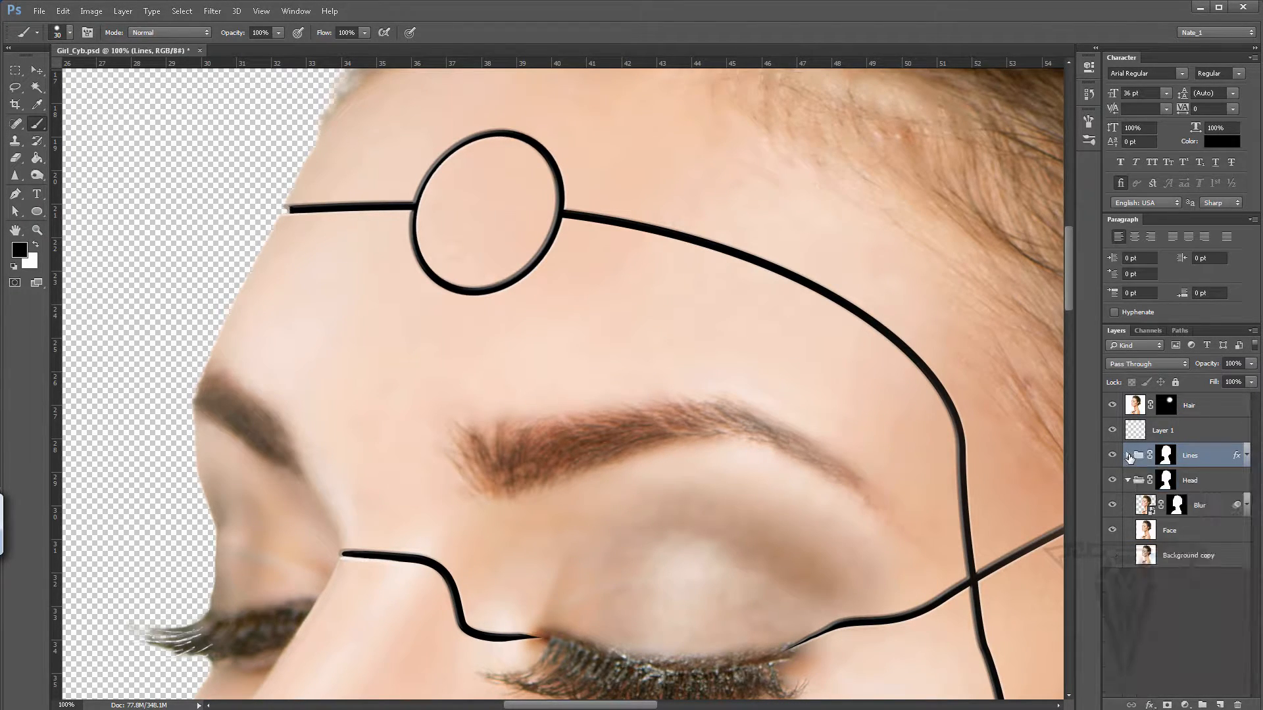
click(1128, 455)
click(1128, 456)
click(1127, 481)
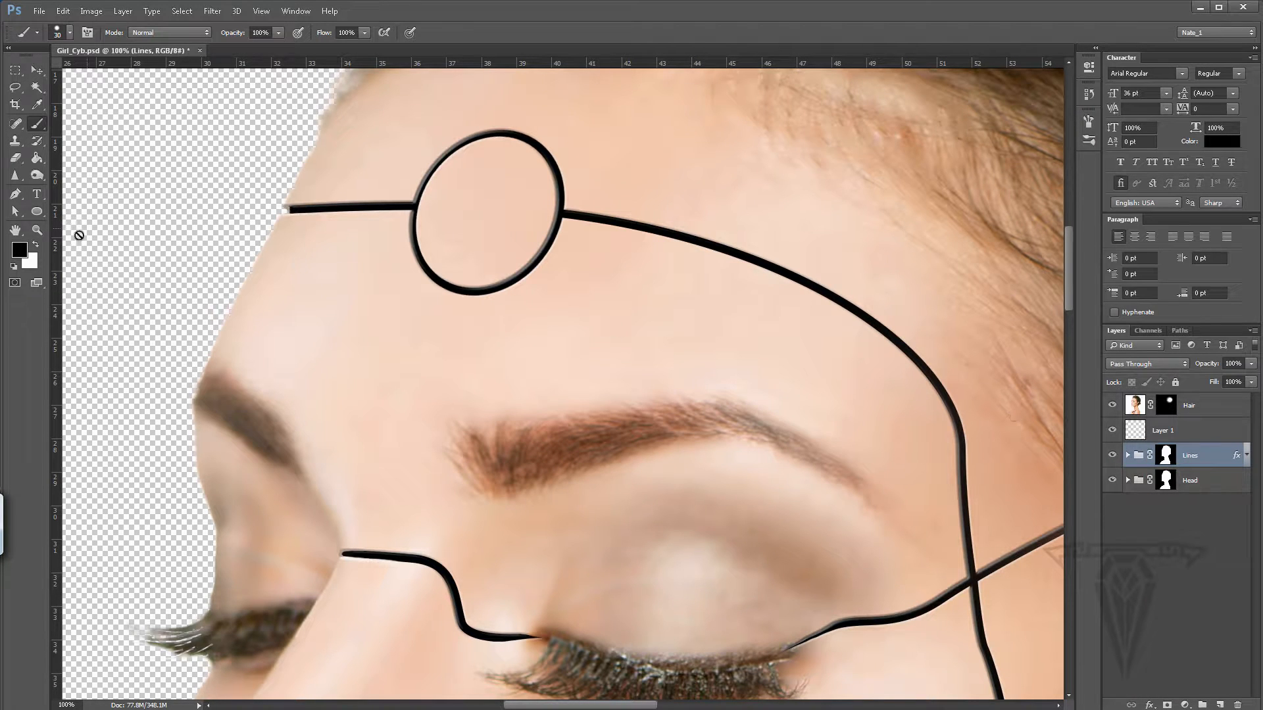
Step: Choose the Pen tool for work on the neck and add a new layer above Circle_F in the Lines group
click(37, 230)
alt+click(668, 375)
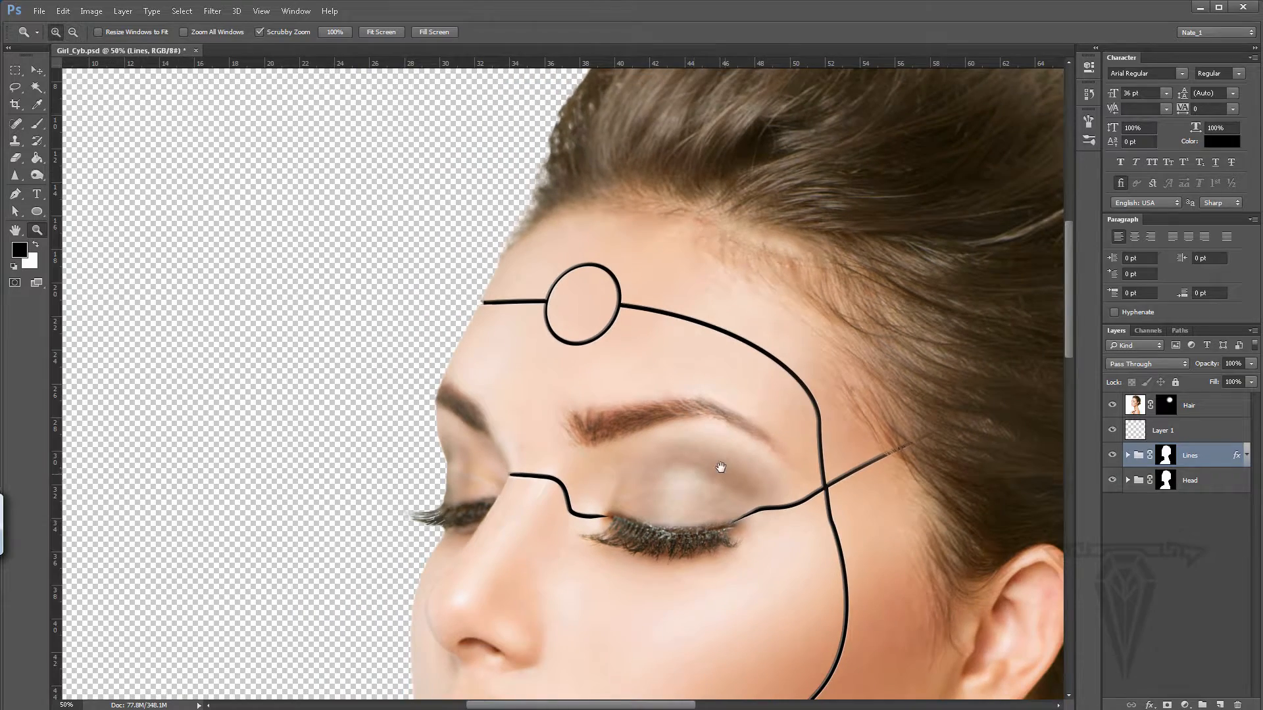
drag(721, 468, 581, 106)
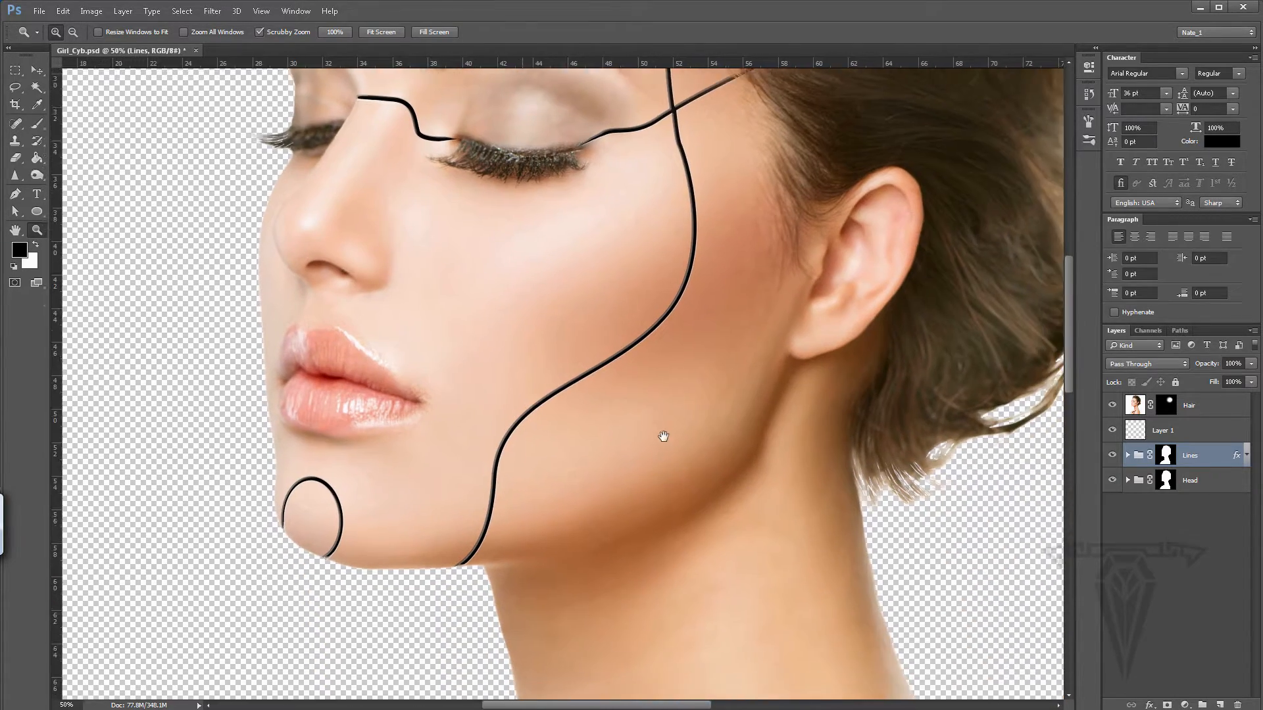
drag(662, 437, 743, 282)
drag(755, 357, 685, 350)
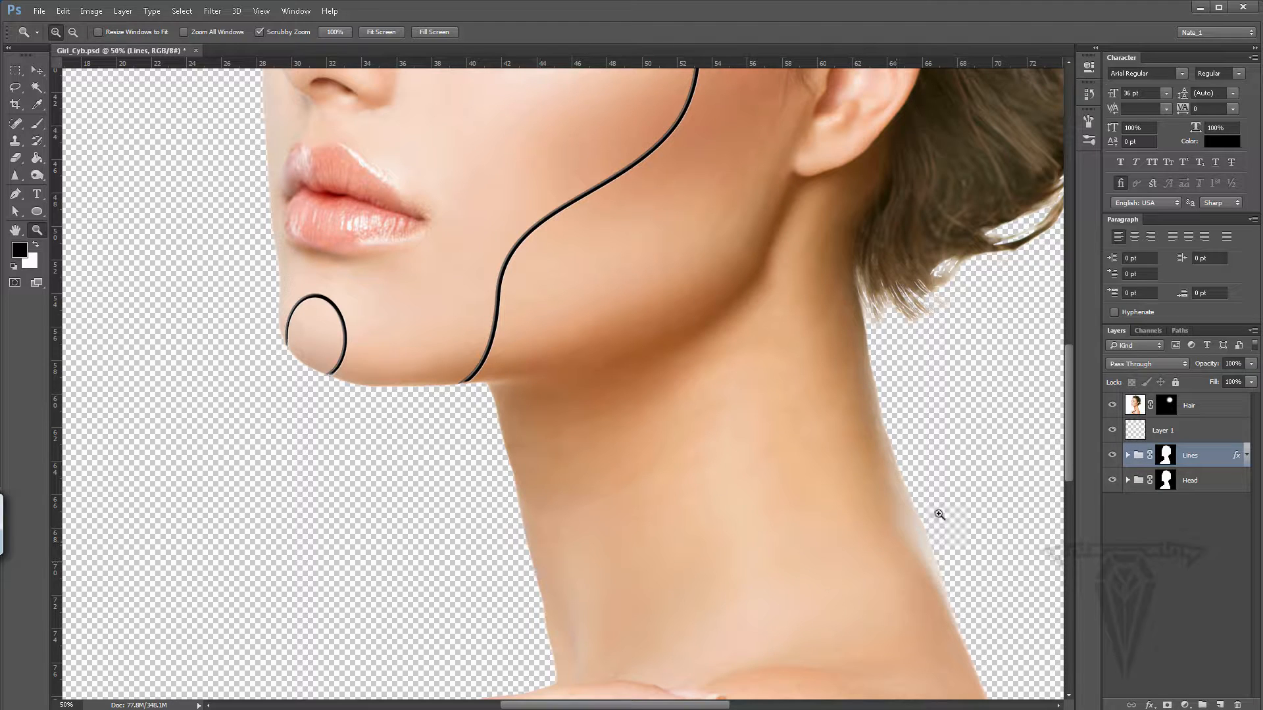
click(15, 194)
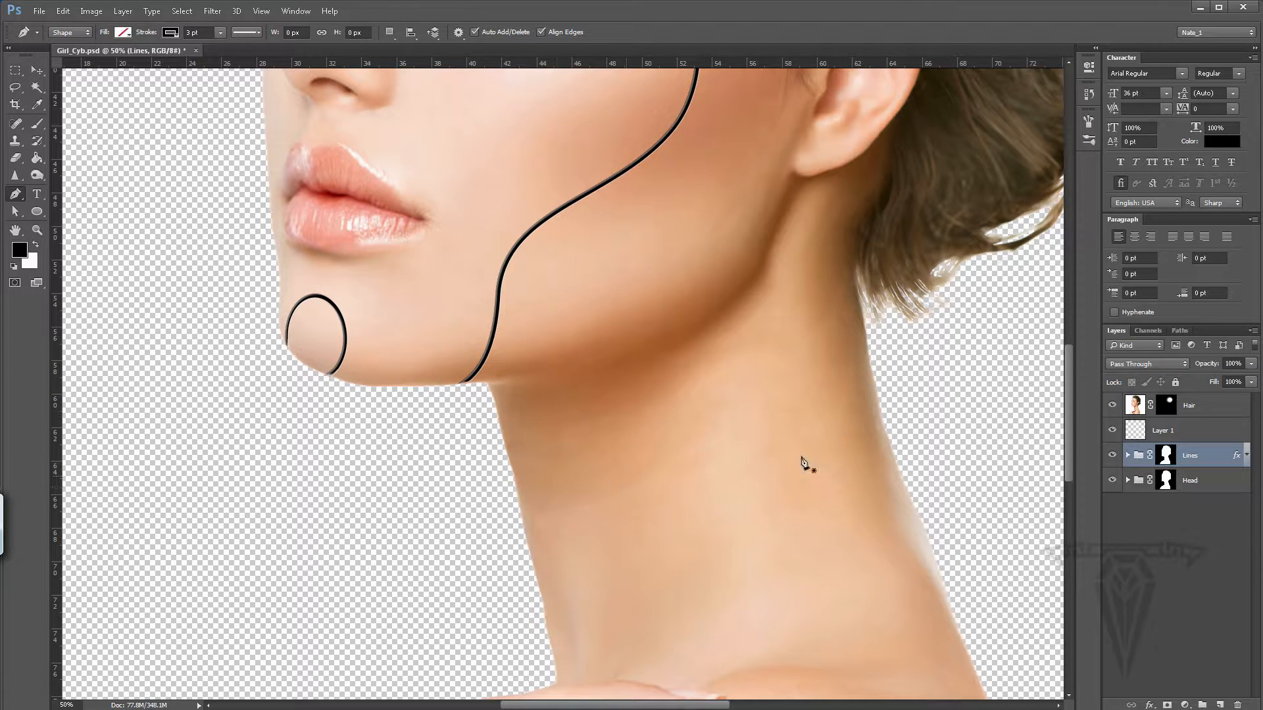
click(1128, 455)
click(1175, 481)
click(1220, 704)
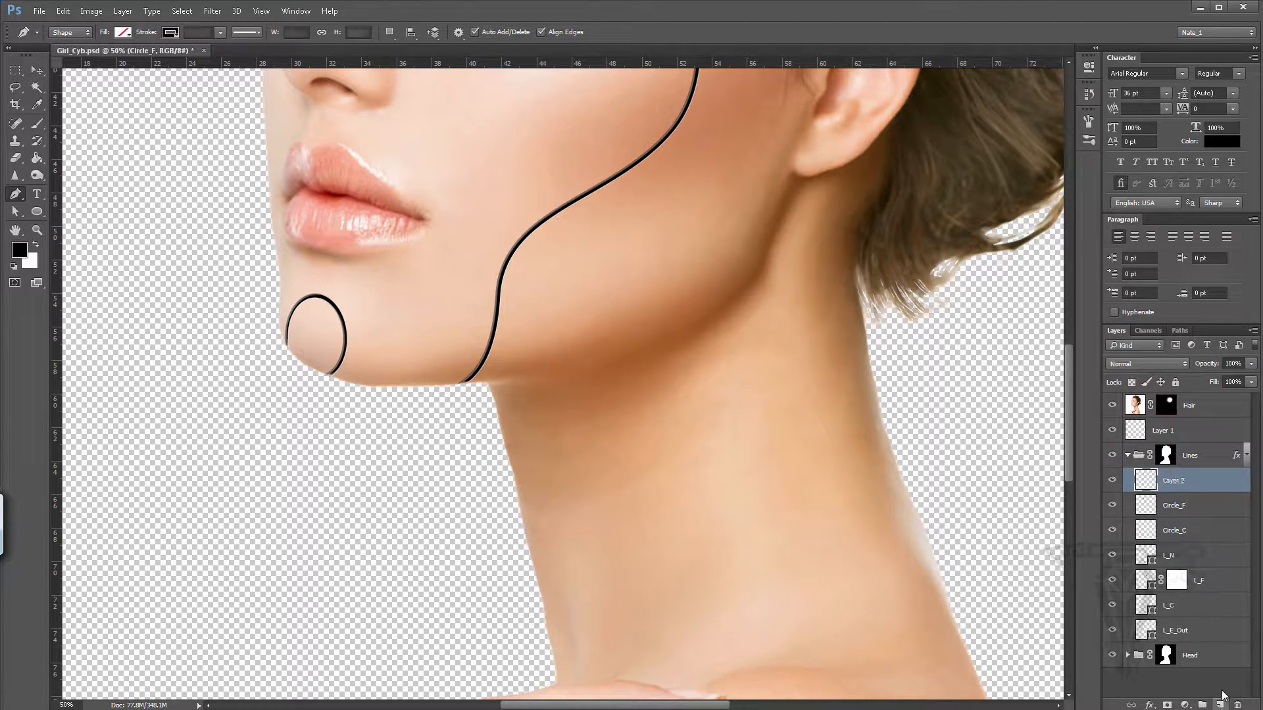
Step: Draw a curved Pen shape line across the neck below the jaw, about 1204 px wide and 339 px high
click(509, 471)
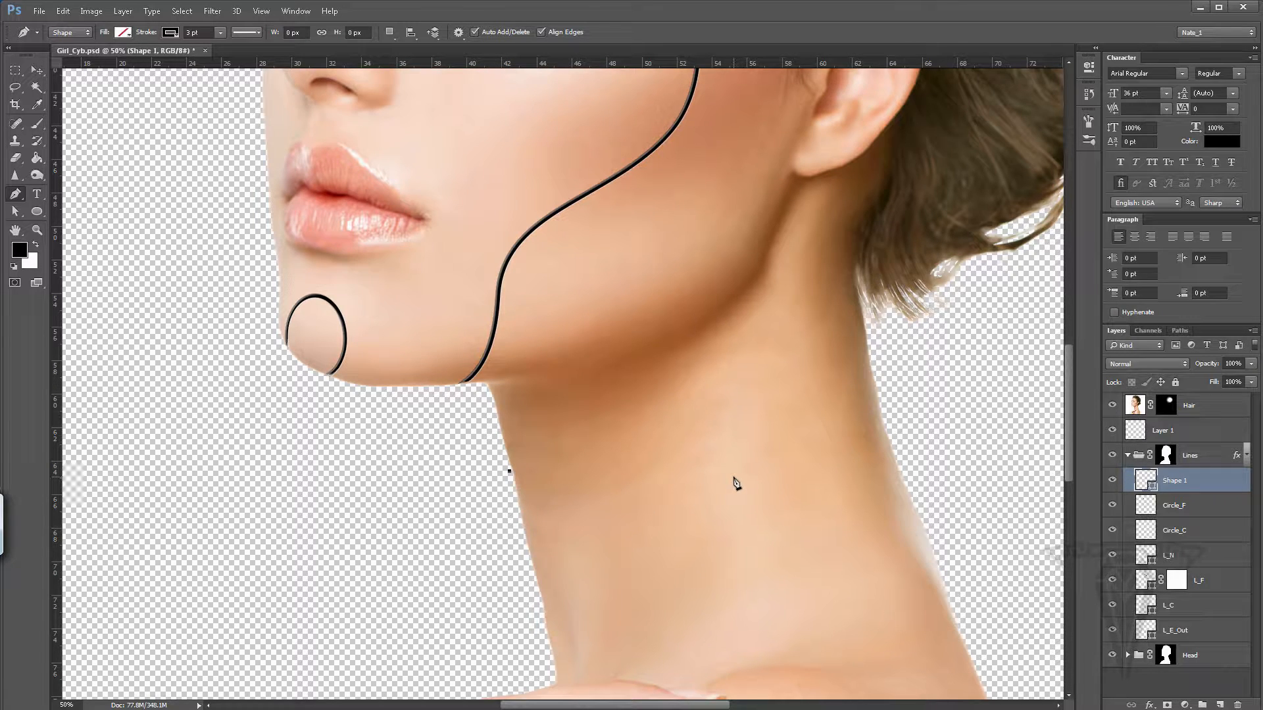
drag(717, 478, 877, 445)
click(906, 382)
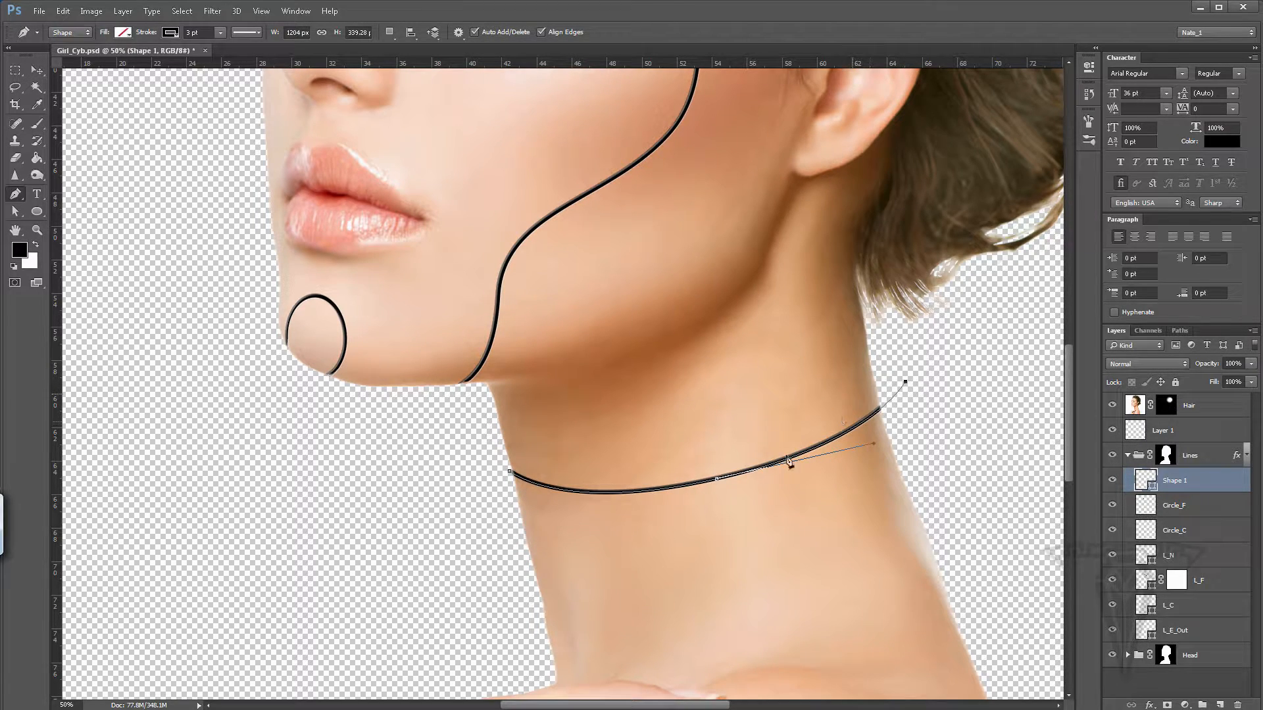
Step: Reshape the neck line with Direct Selection, lowering its middle and front anchors and curving its back end upward along the neck edge
click(15, 211)
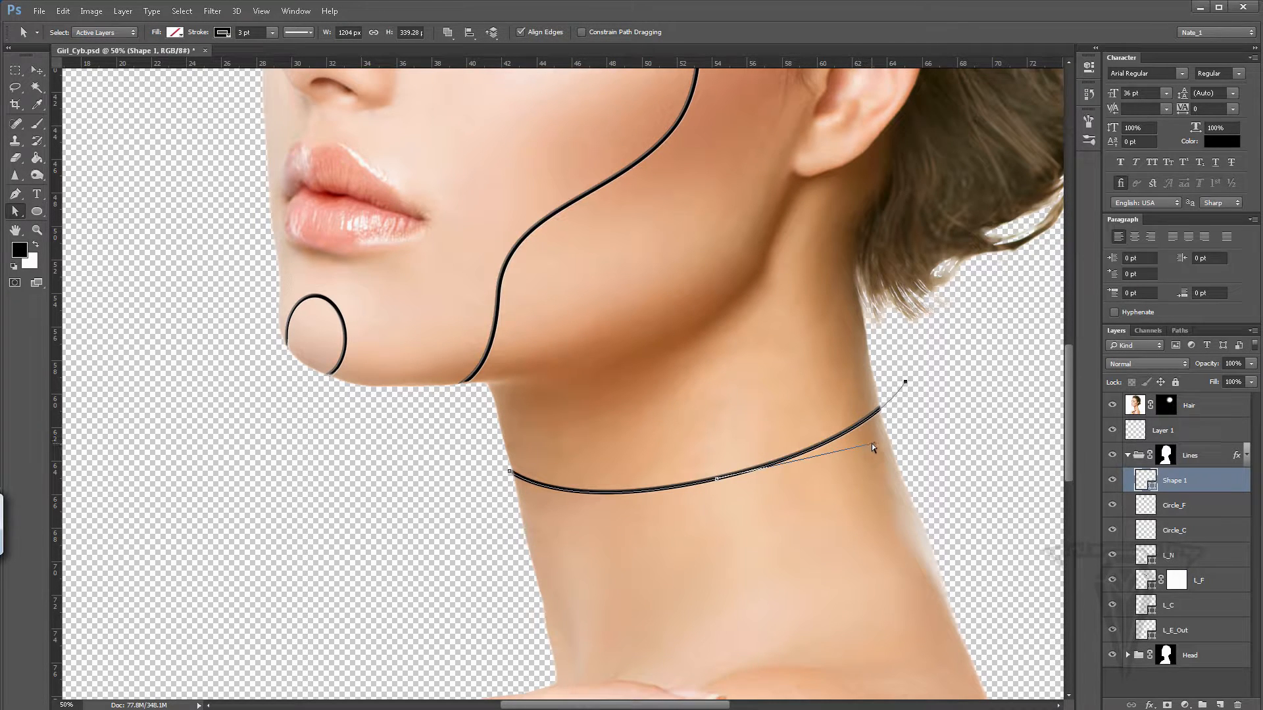
drag(873, 447, 880, 451)
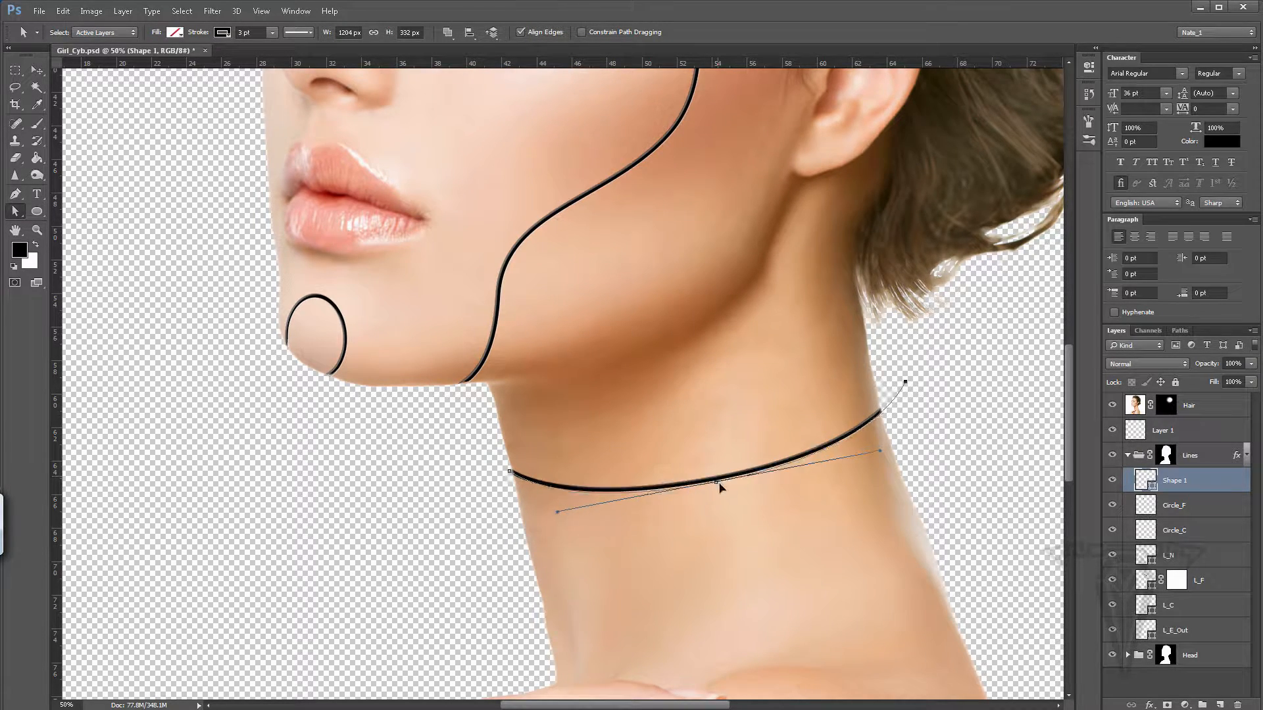
drag(720, 486, 721, 497)
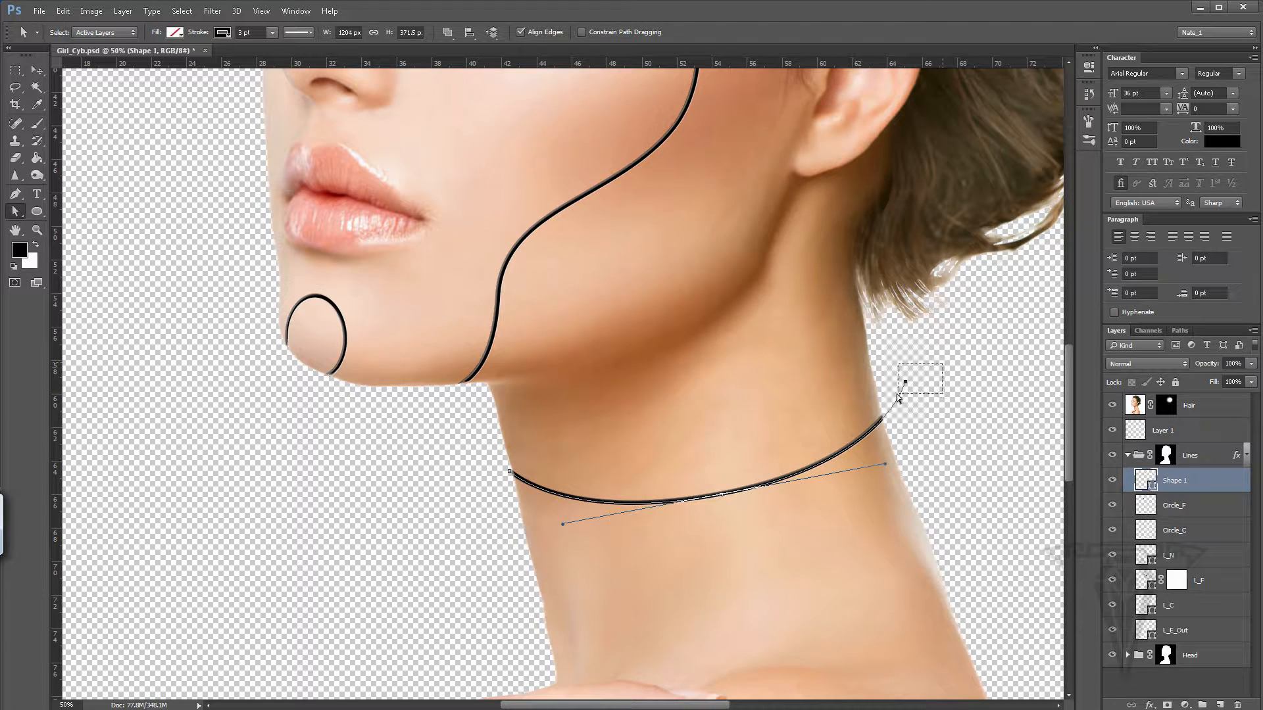
mouse_move(898, 394)
mouse_down()
mouse_move(892, 367)
mouse_move(901, 411)
mouse_up()
drag(905, 382, 876, 366)
drag(886, 399, 888, 405)
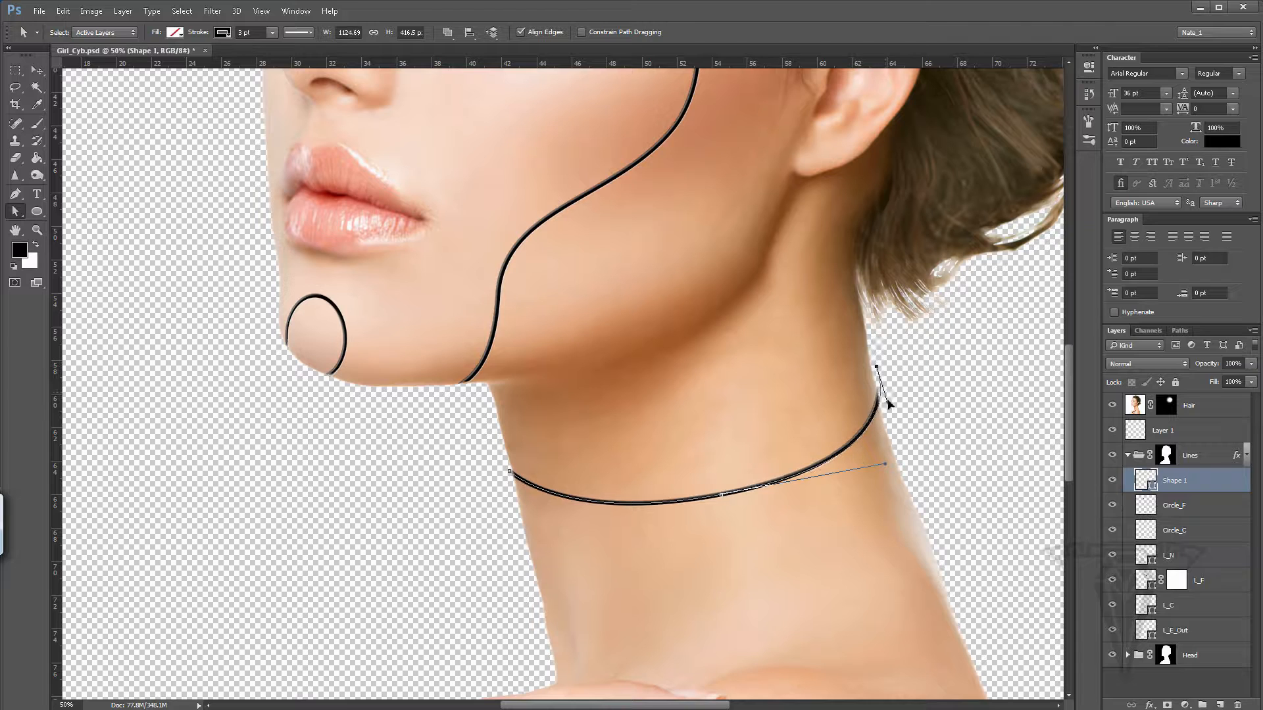
drag(722, 494, 721, 498)
drag(509, 471, 508, 482)
drag(876, 366, 874, 352)
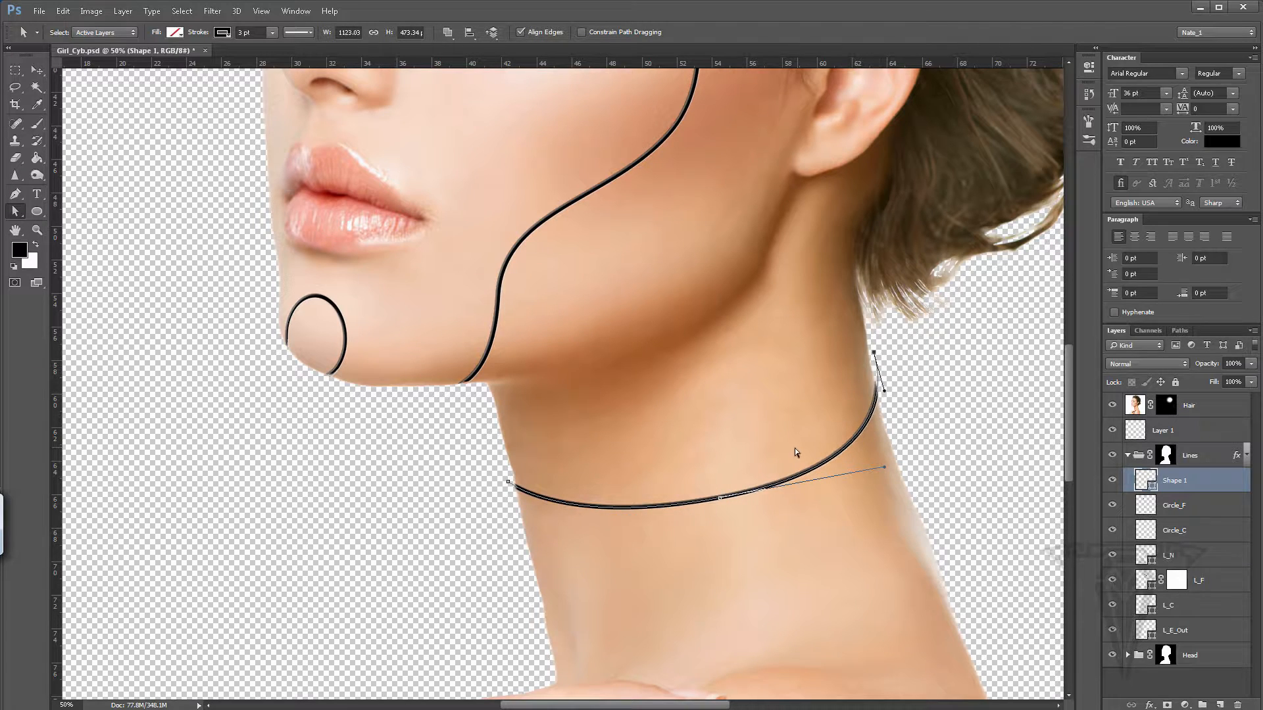
drag(1068, 402, 1066, 421)
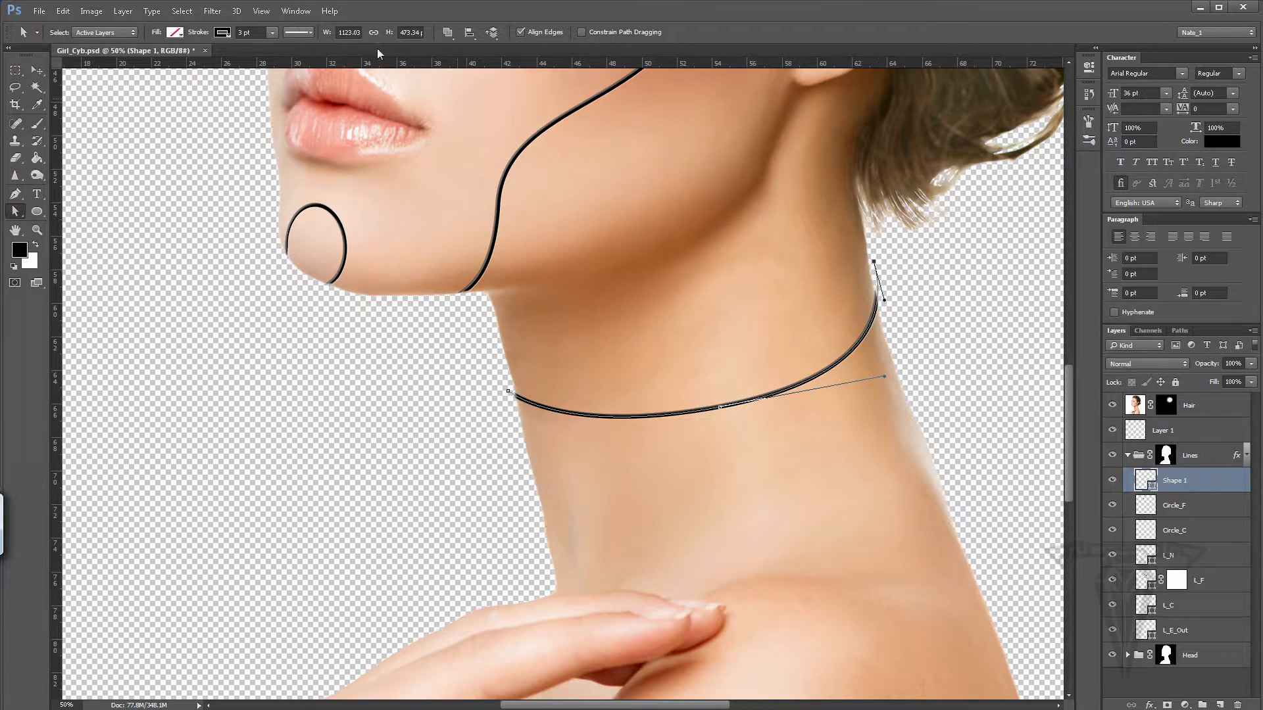
Step: Set the neck line's stroke width to 5 pt and deselect its path
click(260, 33)
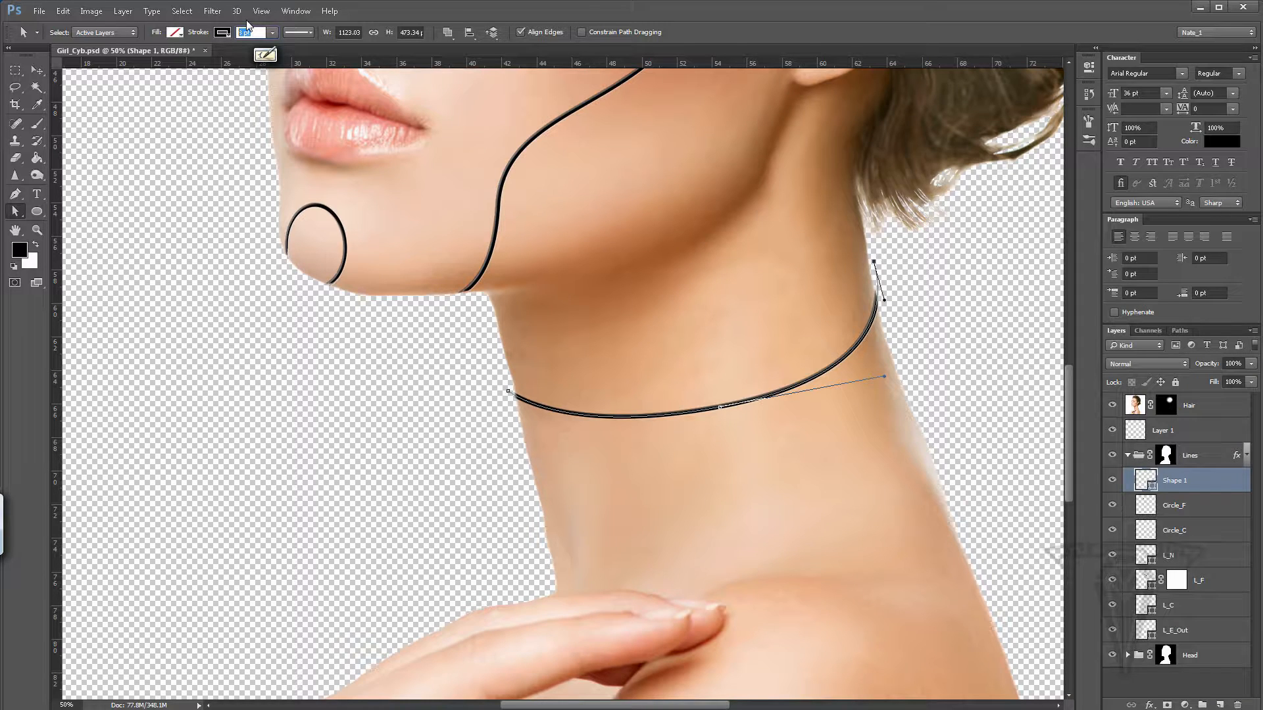
text(5)
key(Return)
click(922, 359)
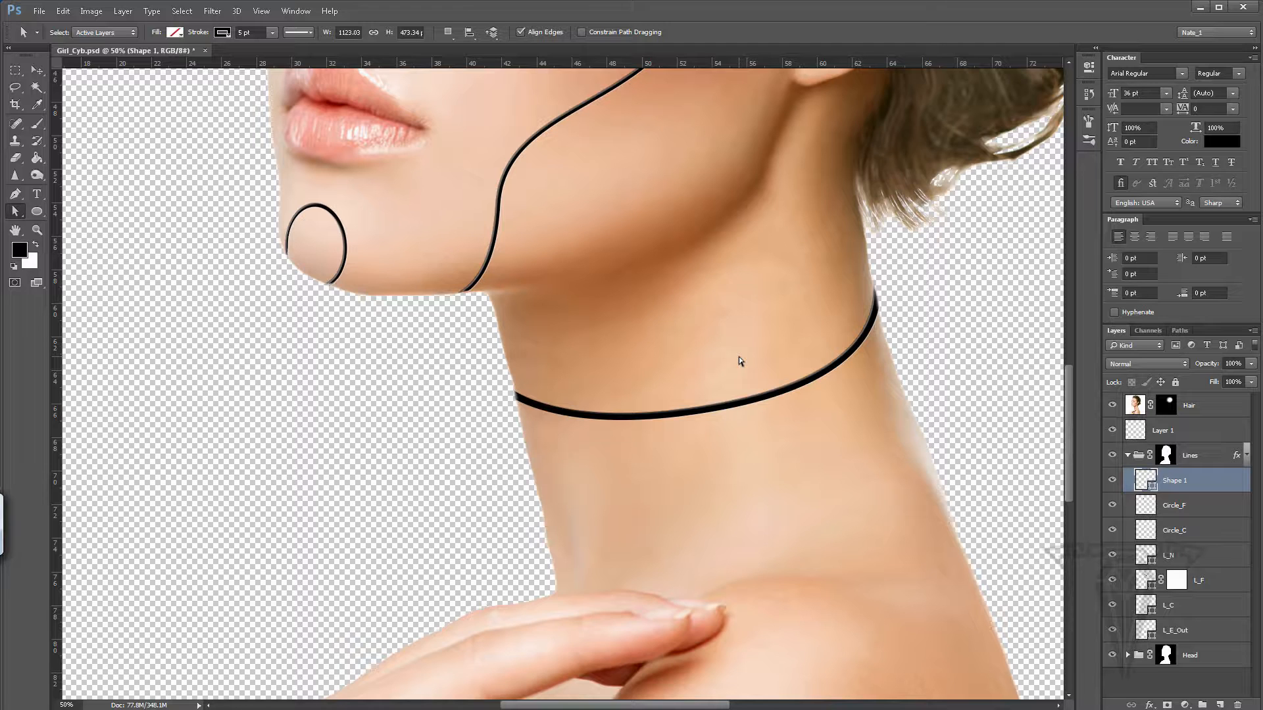
Step: Nudge the neck line slightly upward with the Move tool, keeping its ends aligned with the neck's edges
click(37, 70)
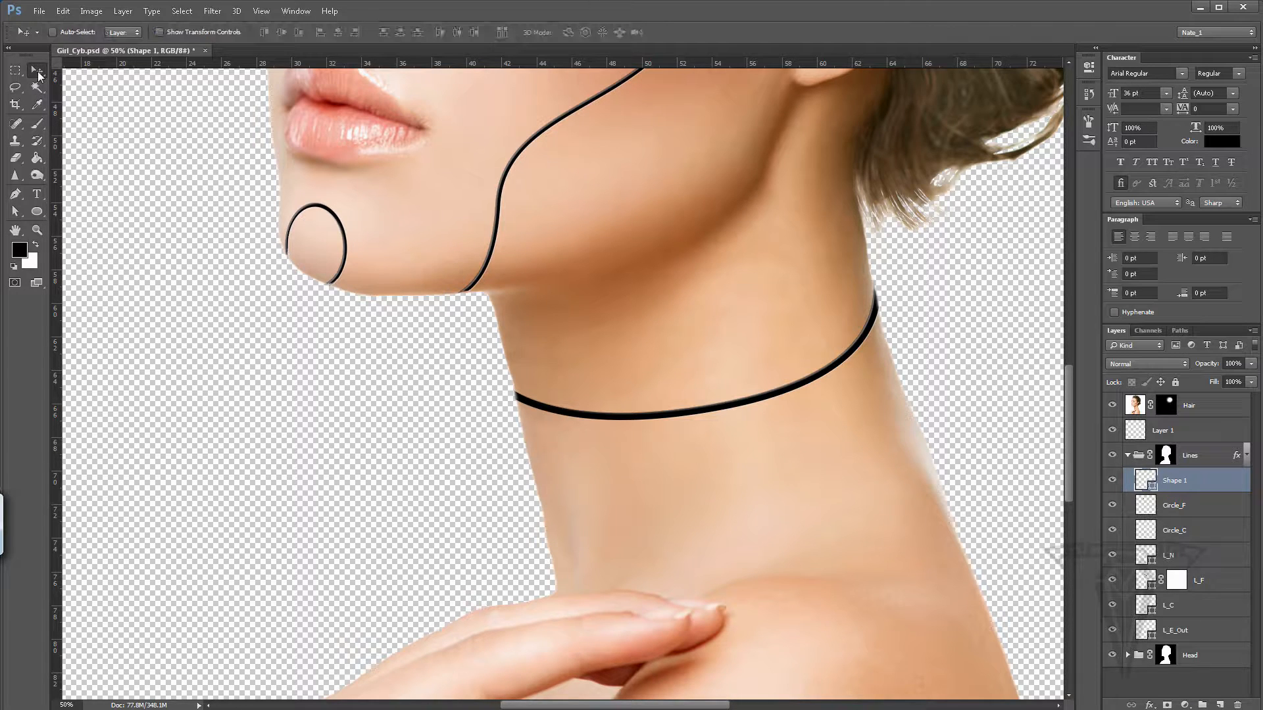
key(shift+Up)
key(shift+Left)
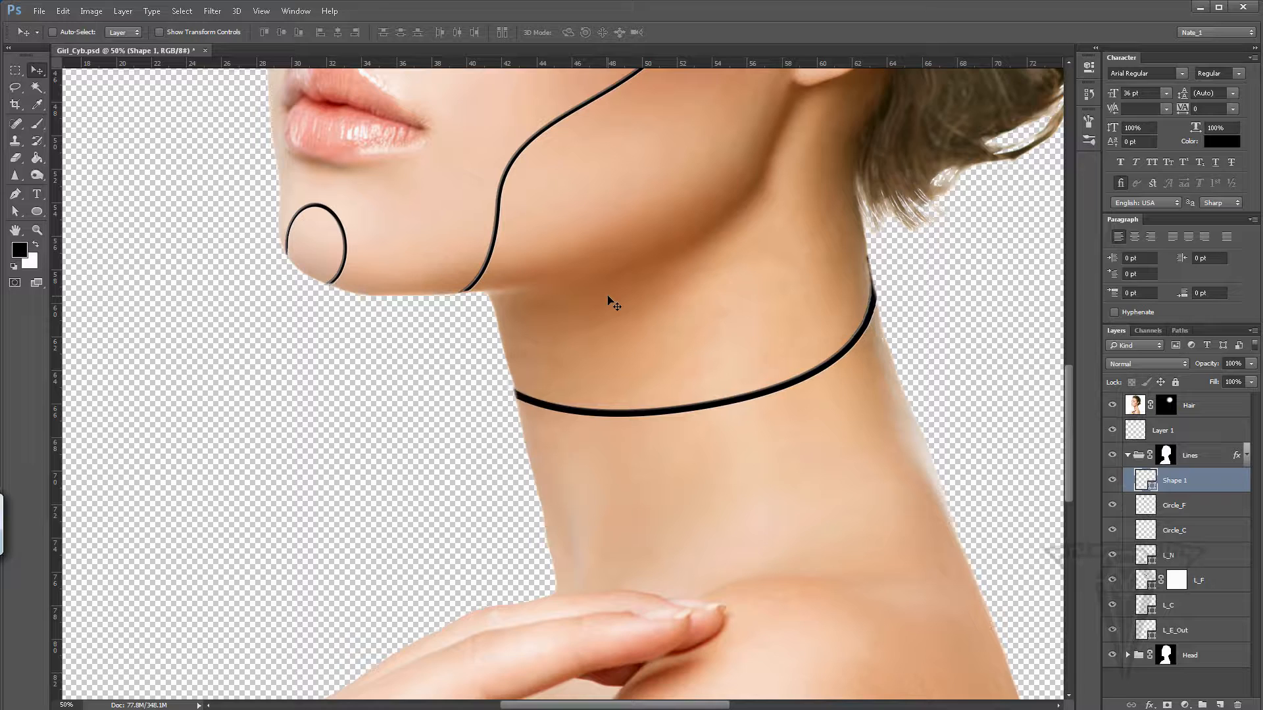
key(shift+Up)
key(Right)
key(Right)
key(Right)
key(Up)
key(Up)
key(Up)
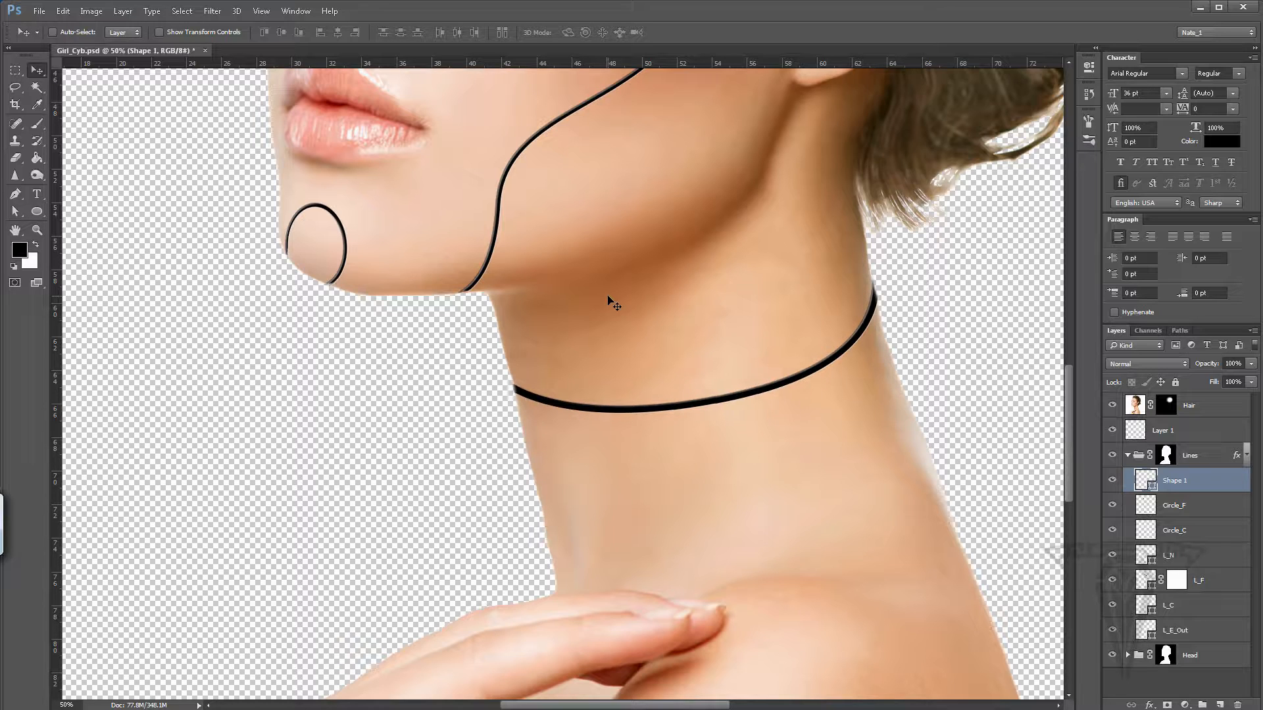
key(Up)
key(Up)
key(Up)
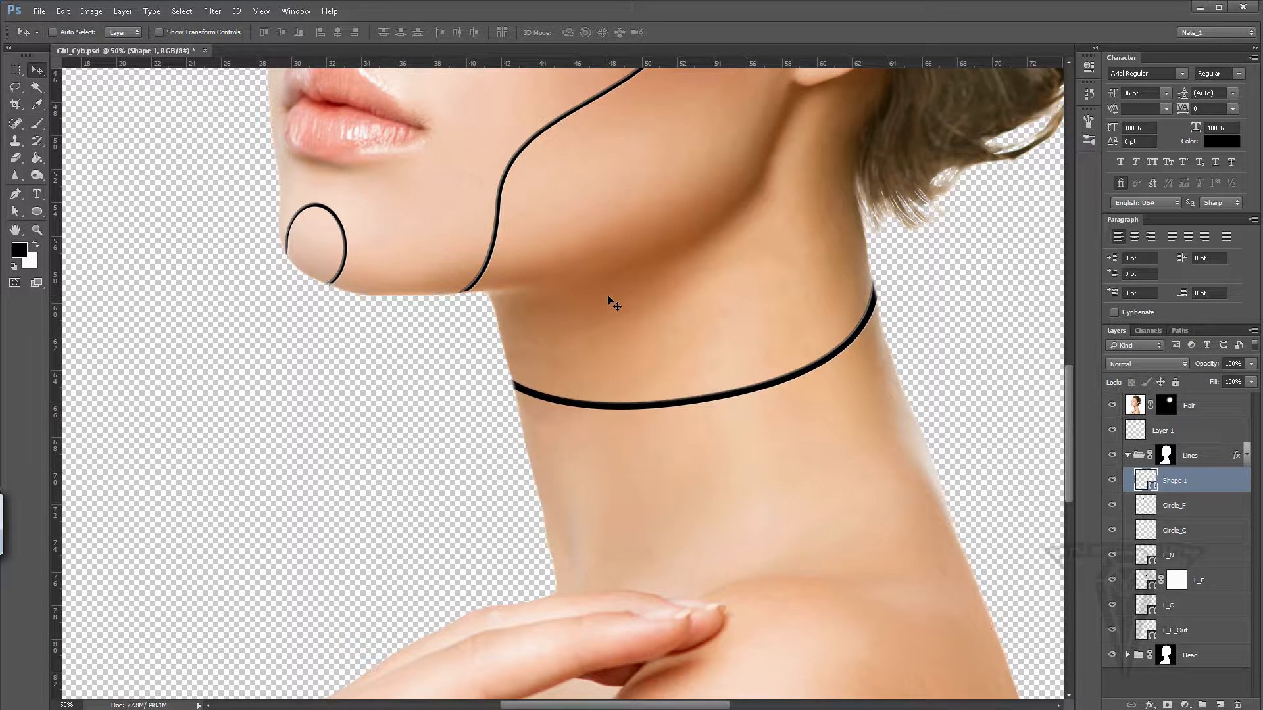
key(Up)
key(Up)
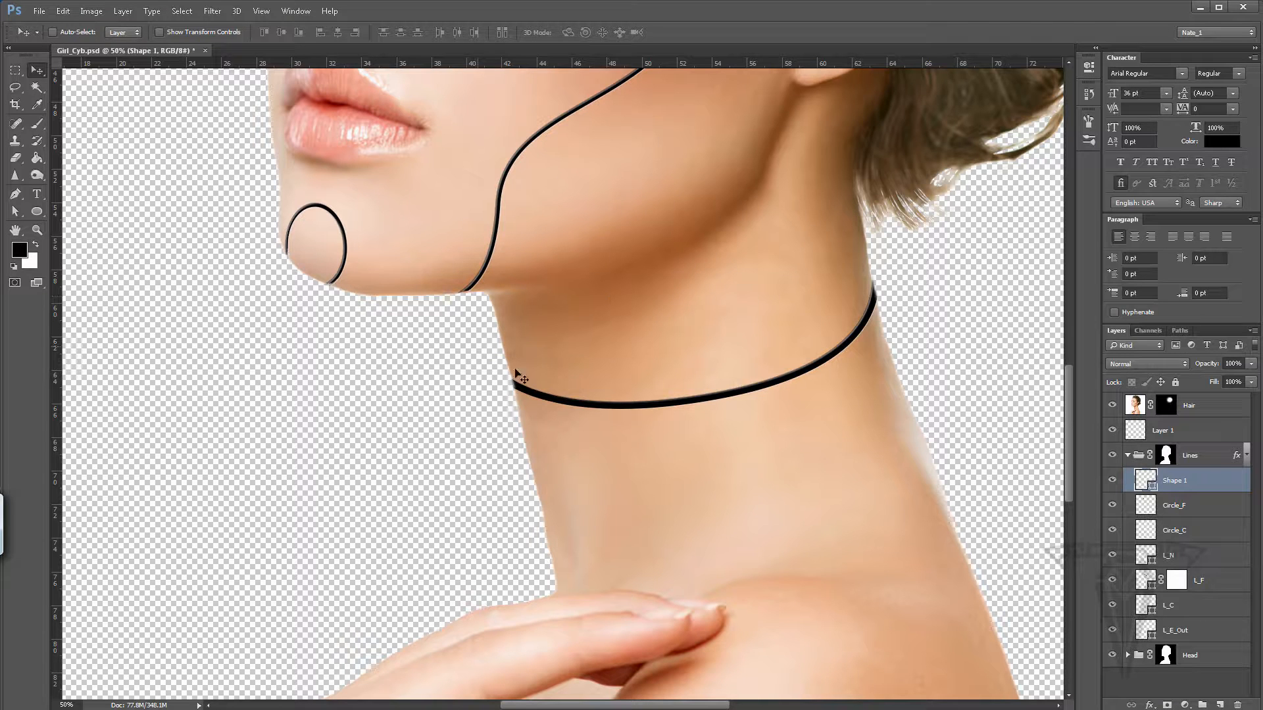
Step: Duplicate the neck line's layer and place the copy lower across the neck, just above the shoulder
drag(1249, 627, 1220, 704)
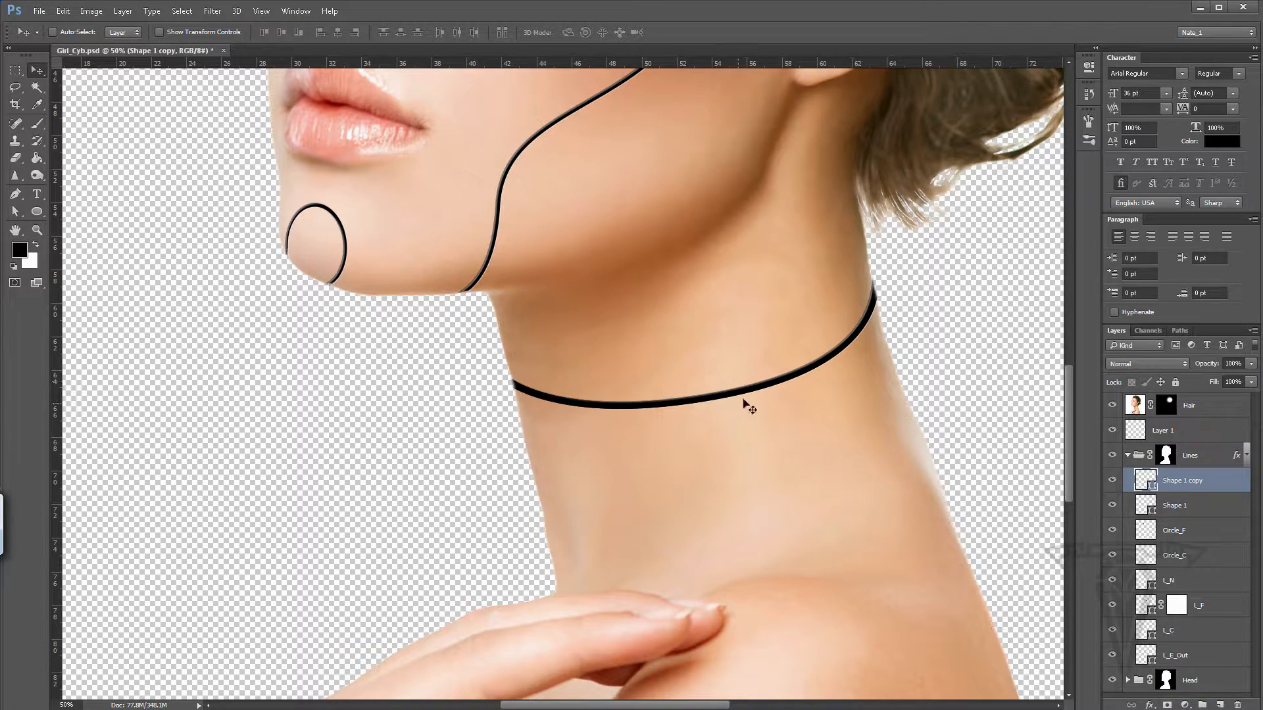
drag(717, 395, 759, 534)
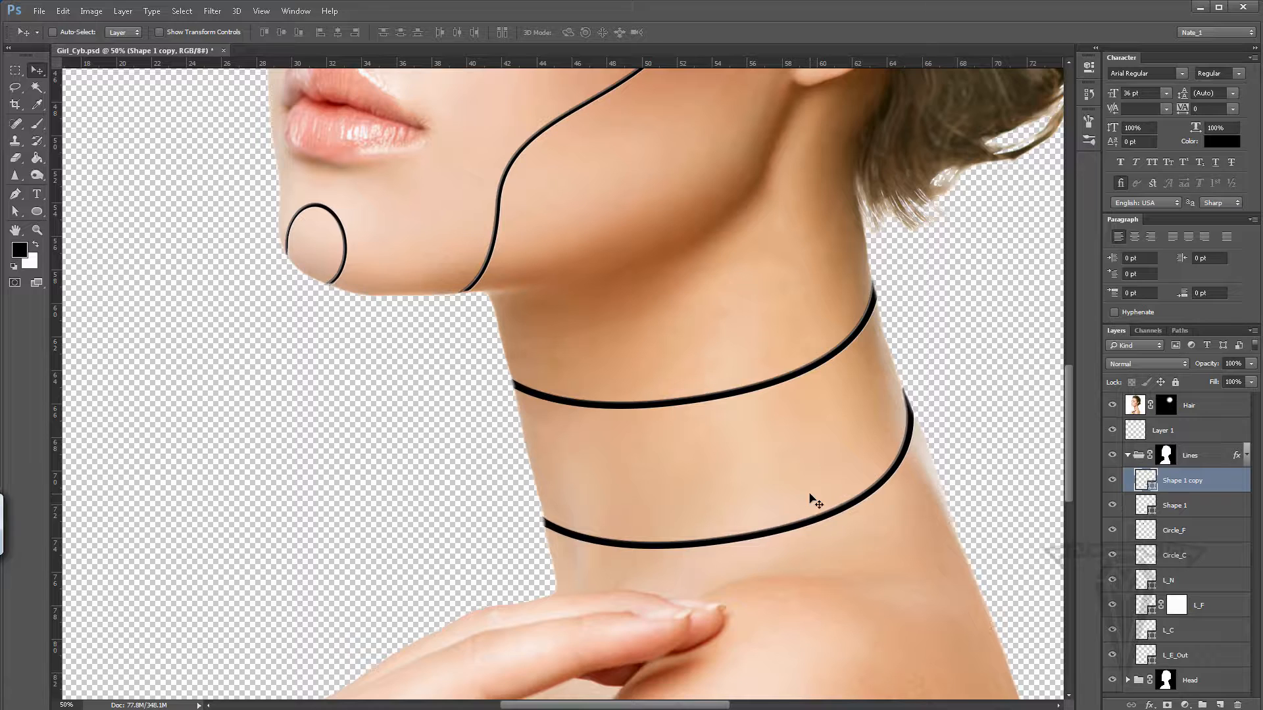
key(Down)
key(shift+Up)
Step: Move the copied neck line closer to the original and slightly toward the front, keeping its ends on the neck's edges
double_click(17, 232)
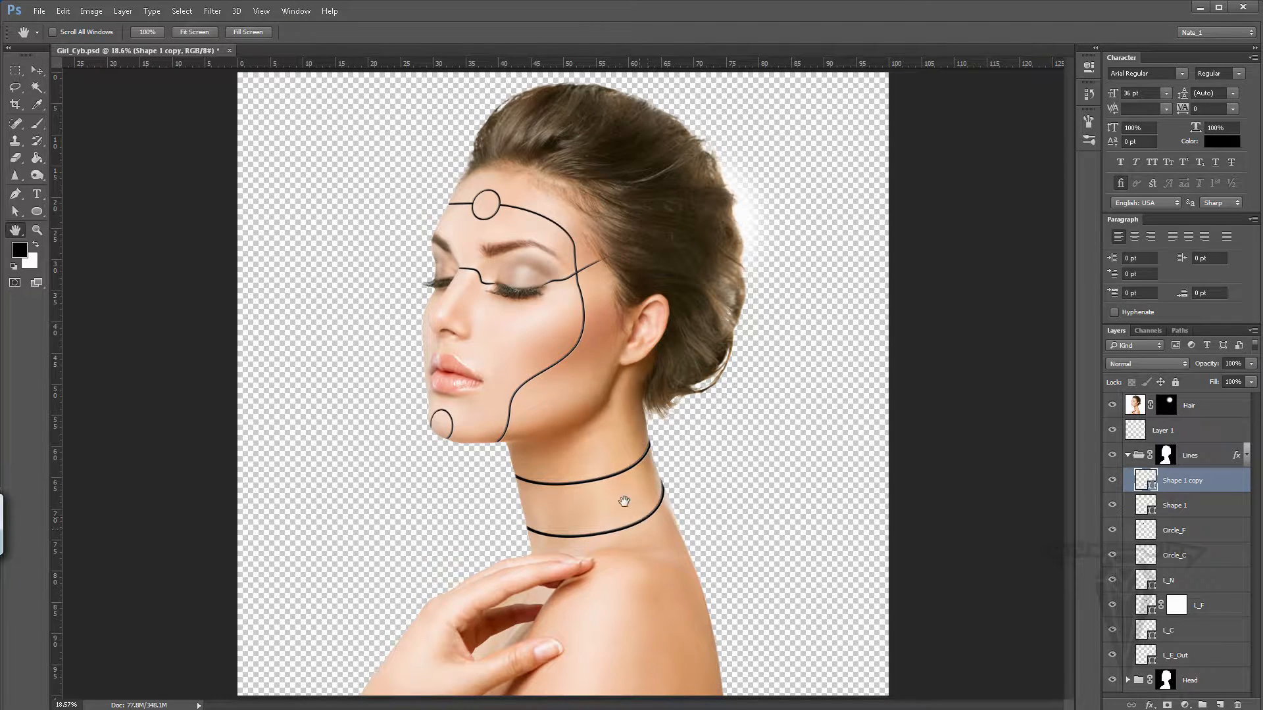
click(37, 69)
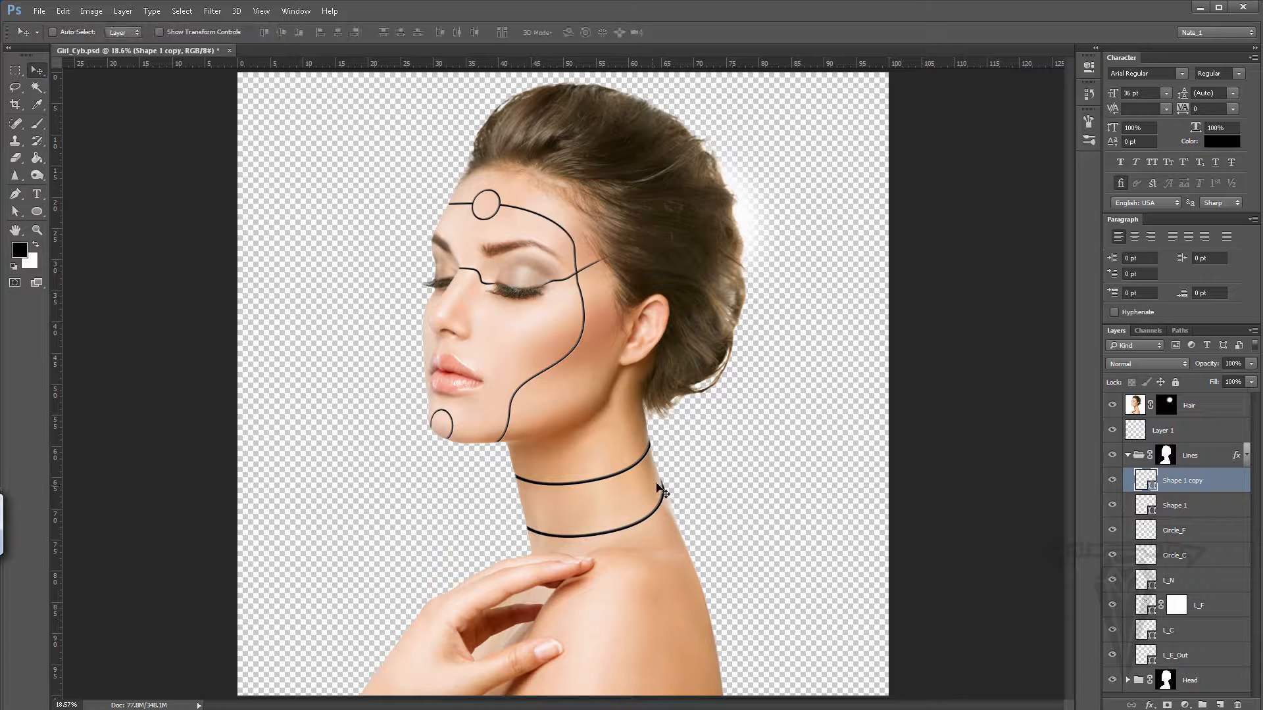
drag(621, 532, 627, 523)
key(shift+Up)
key(shift+Up)
key(shift+Up)
key(shift+Up)
key(shift+Up)
key(shift+Up)
key(shift+Up)
key(shift+Up)
key(shift+Left)
key(shift+Left)
key(shift+Left)
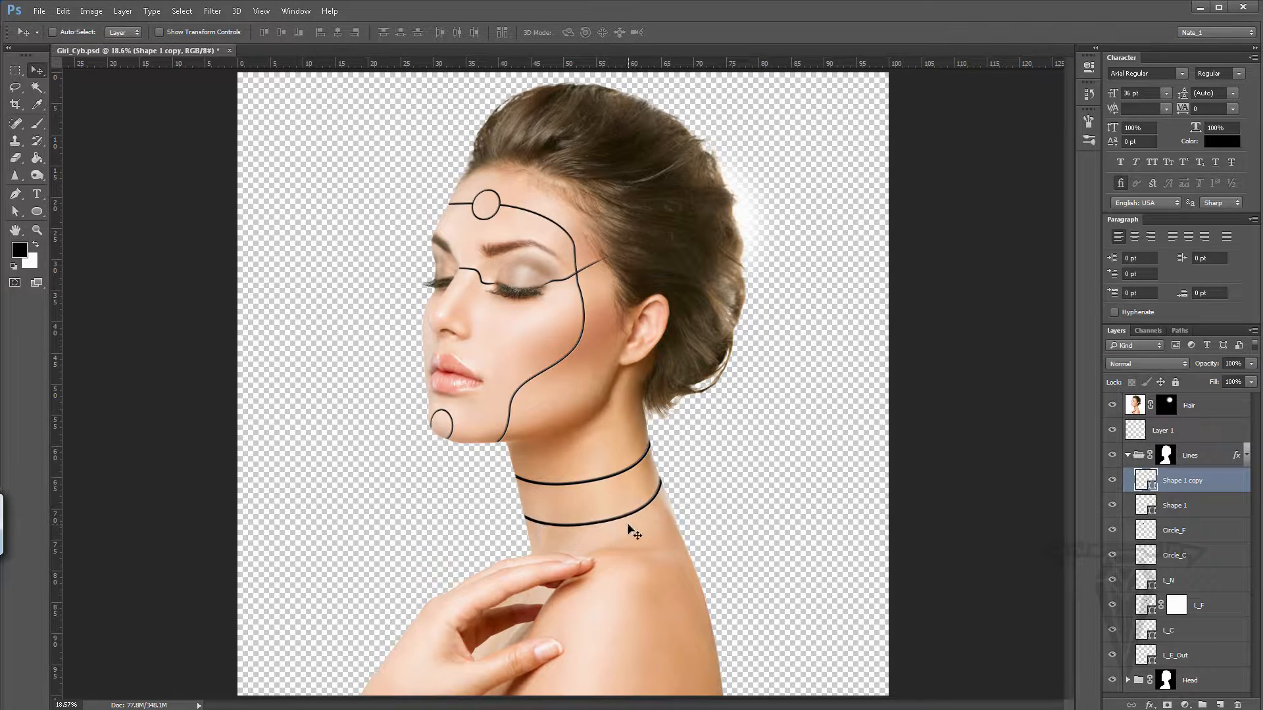
Step: Nudge the original Shape 1 neck line slightly upward, closer to the jaw
click(1184, 504)
key(shift+Up)
key(shift+Up)
key(shift+Up)
key(shift+Up)
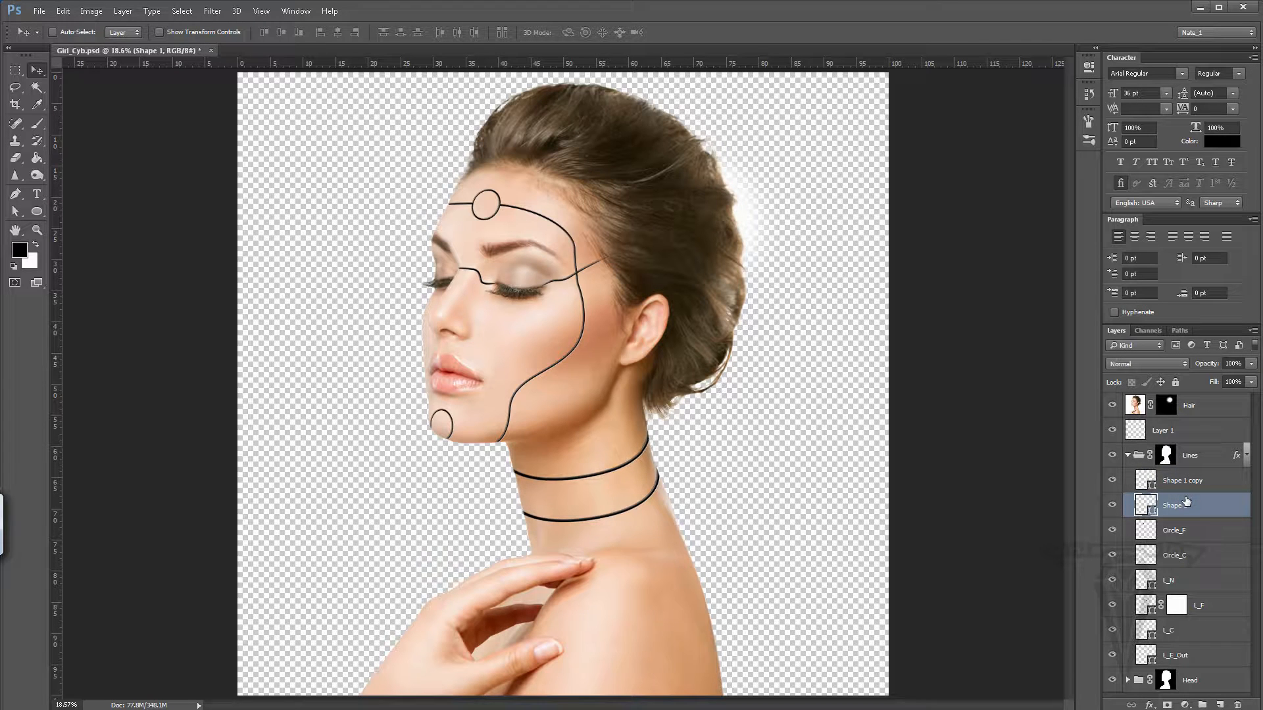
key(shift+Up)
Step: Collapse the Lines group, target the Head group's mask, and prepare a hard 400 px round brush with tighter spacing
click(1129, 455)
click(1167, 483)
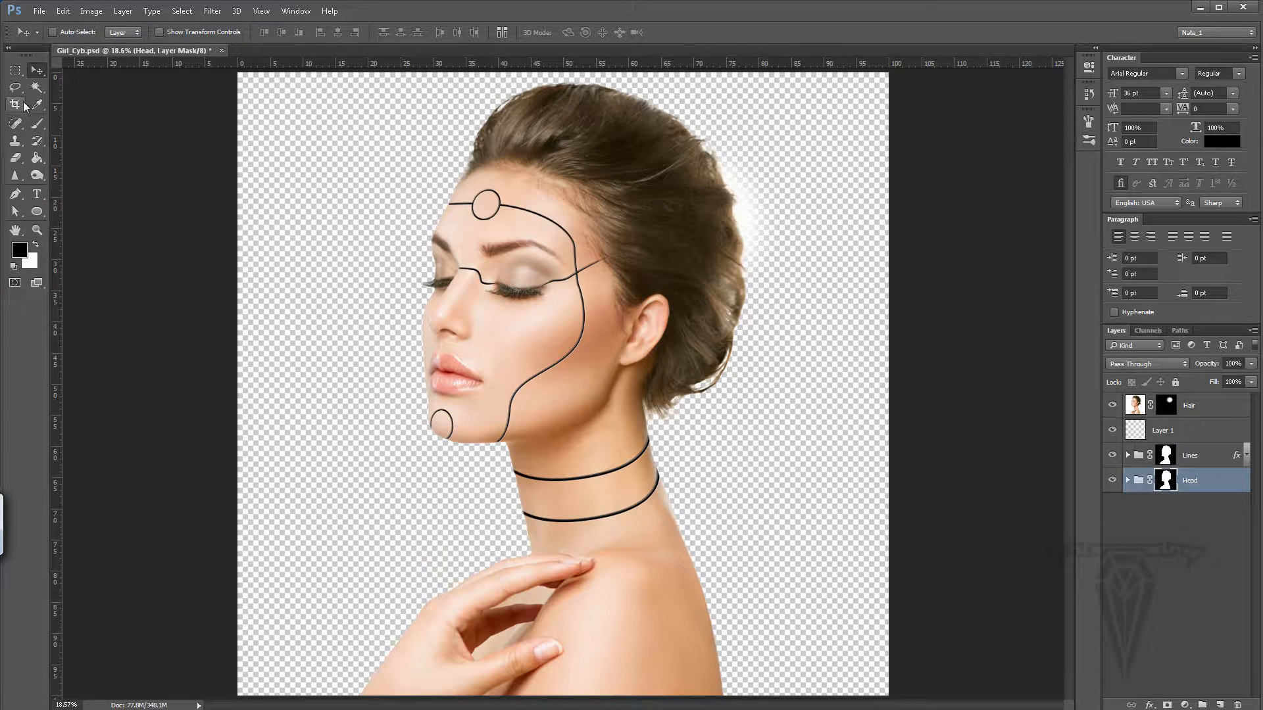
click(37, 125)
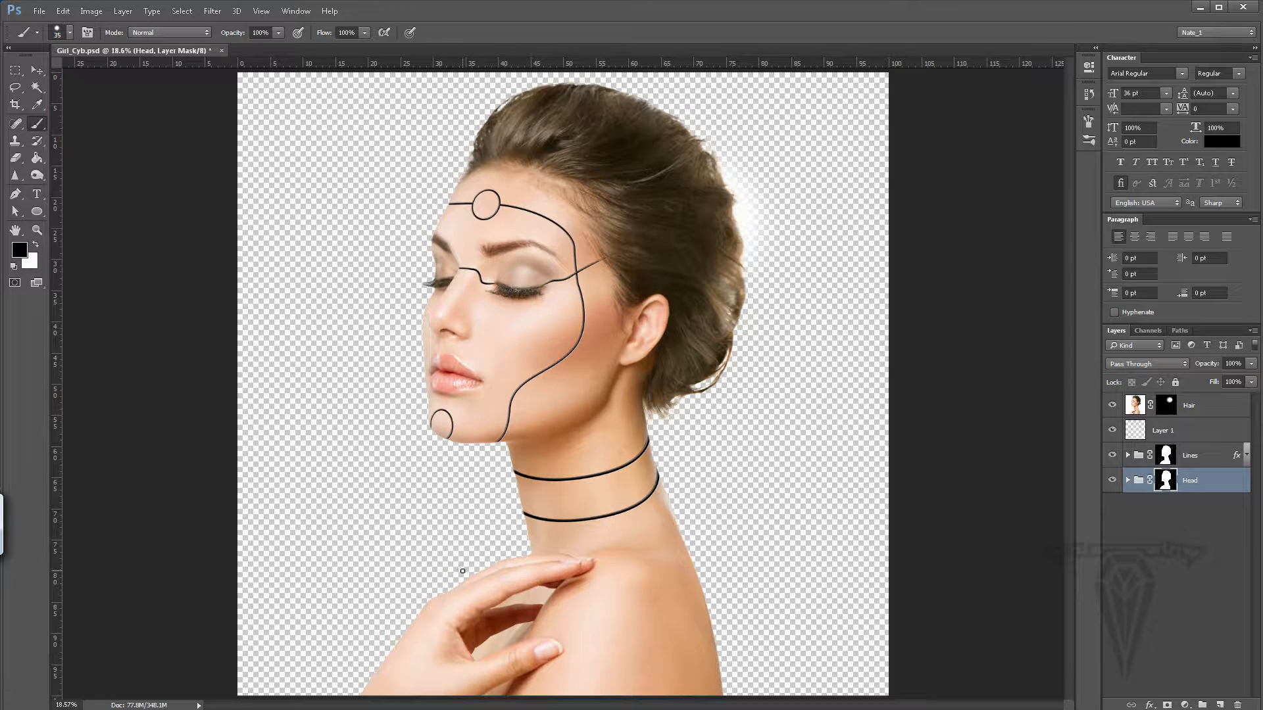
key(bracketright)
key(bracketright)
key(bracketright)
key(bracketright)
key(bracketright)
key(bracketright)
key(bracketright)
key(bracketright)
key(bracketright)
key(bracketright)
key(bracketright)
click(1090, 121)
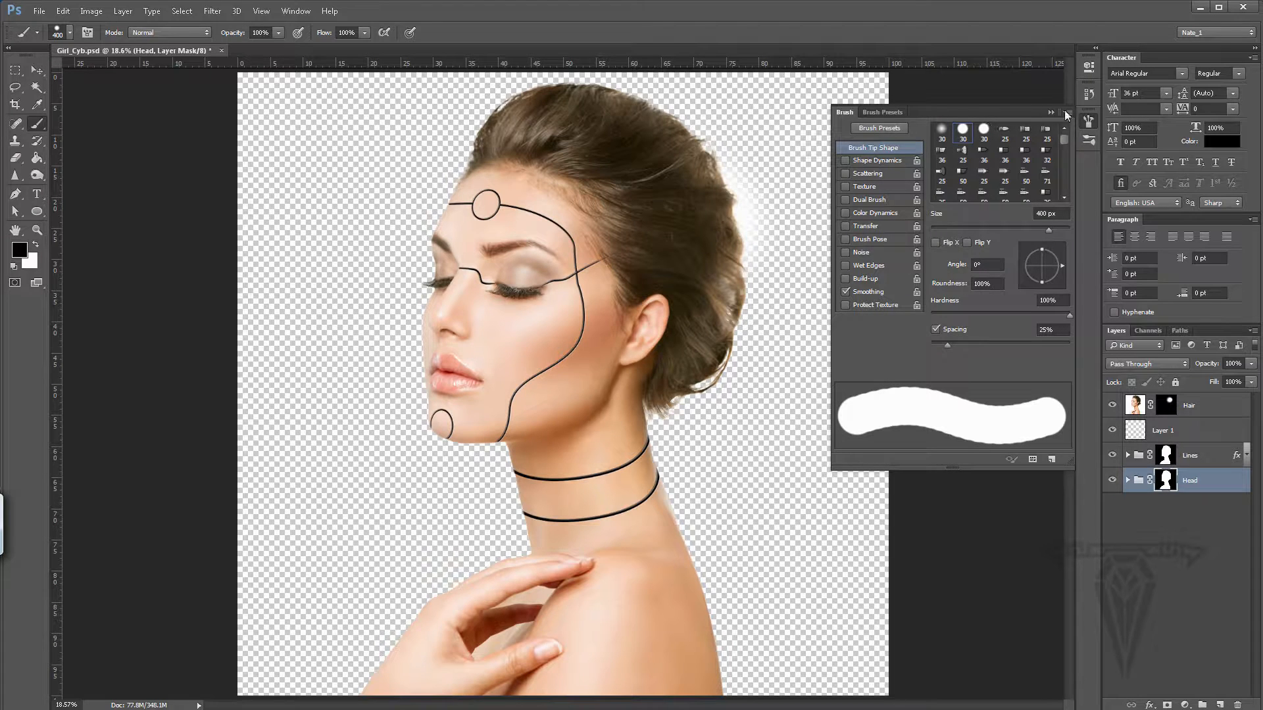
drag(942, 345, 932, 343)
key(F5)
Step: Mask away the shoulder and hand along a curved neck edge with a 700 px black brush, and save the document
key(bracketright)
key(bracketright)
key(bracketright)
mouse_move(421, 641)
mouse_down()
mouse_move(694, 632)
mouse_move(394, 681)
mouse_move(677, 522)
mouse_move(519, 584)
mouse_move(733, 515)
mouse_up()
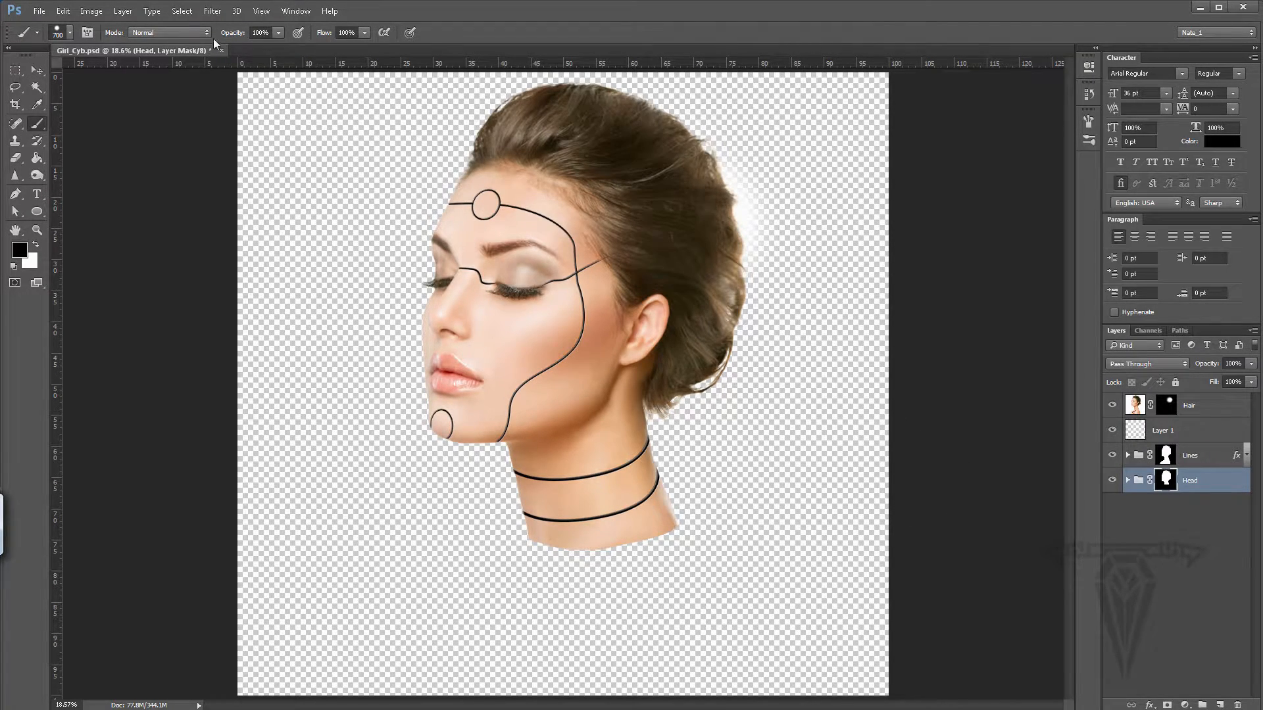
click(41, 11)
click(71, 144)
Step: Paint out the white fringe behind the head on the Hair layer's mask and save the document
click(1168, 406)
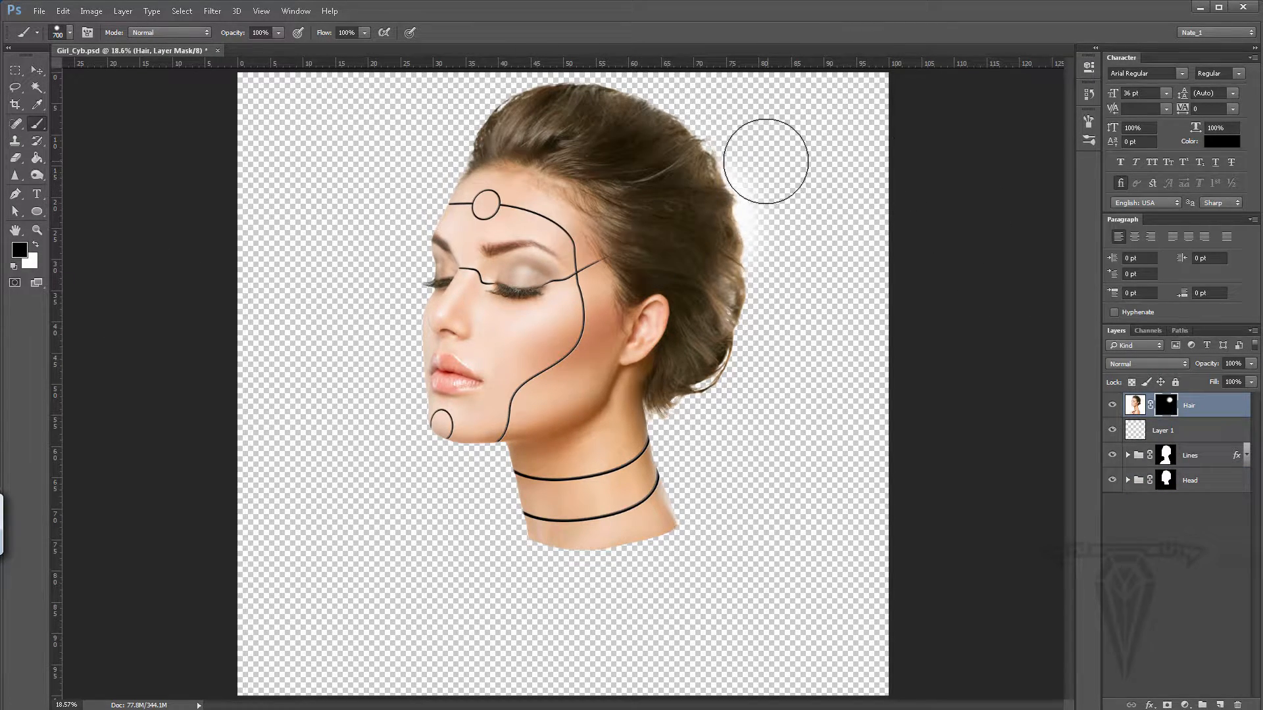
drag(765, 161, 772, 254)
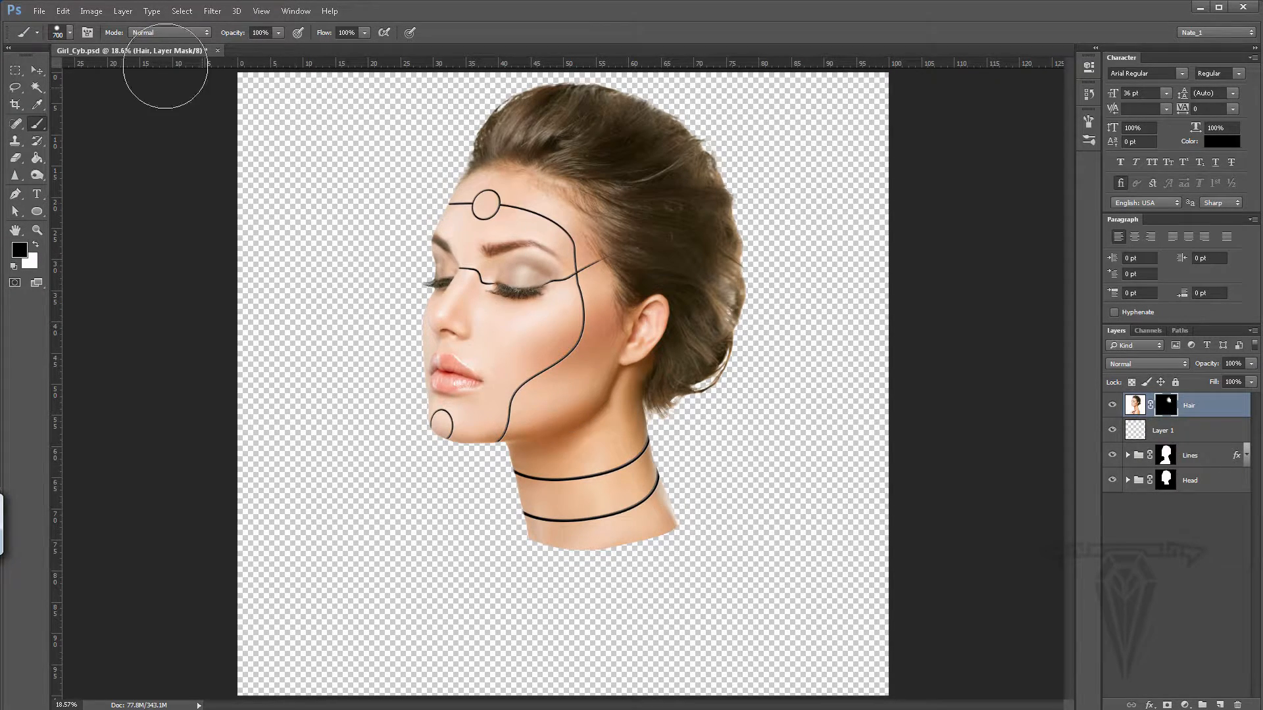
click(36, 69)
click(40, 11)
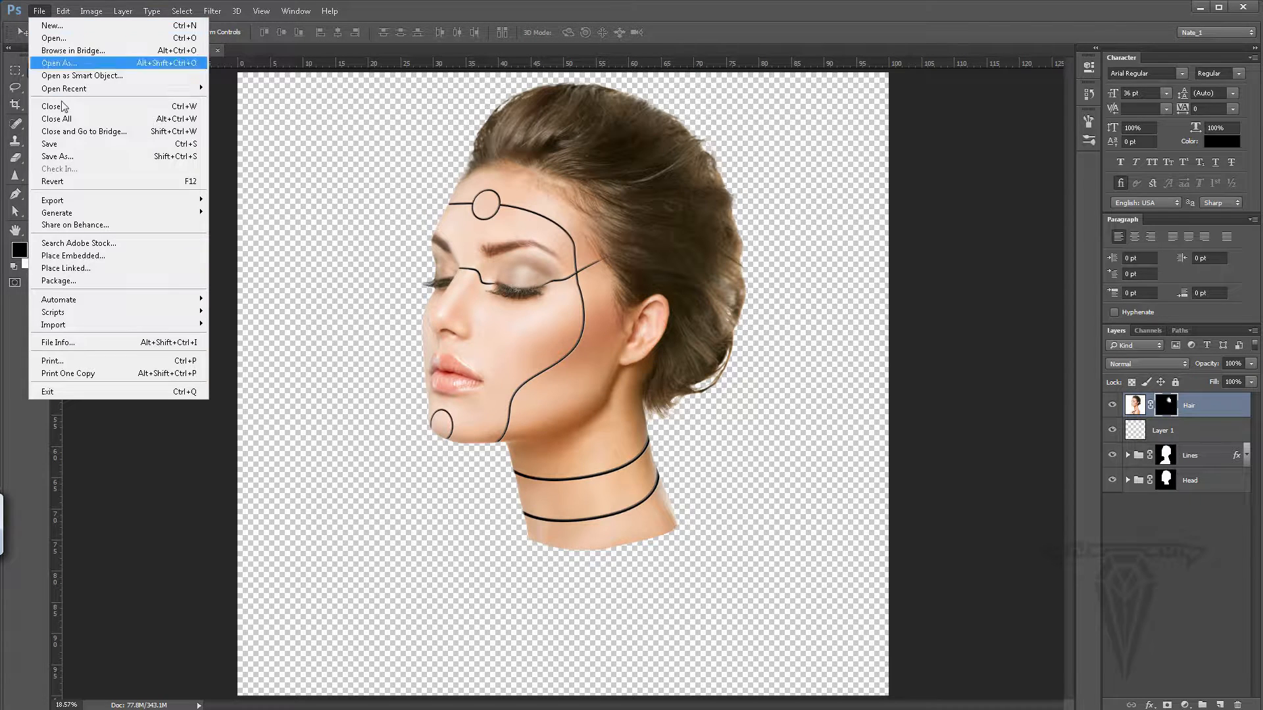
click(64, 144)
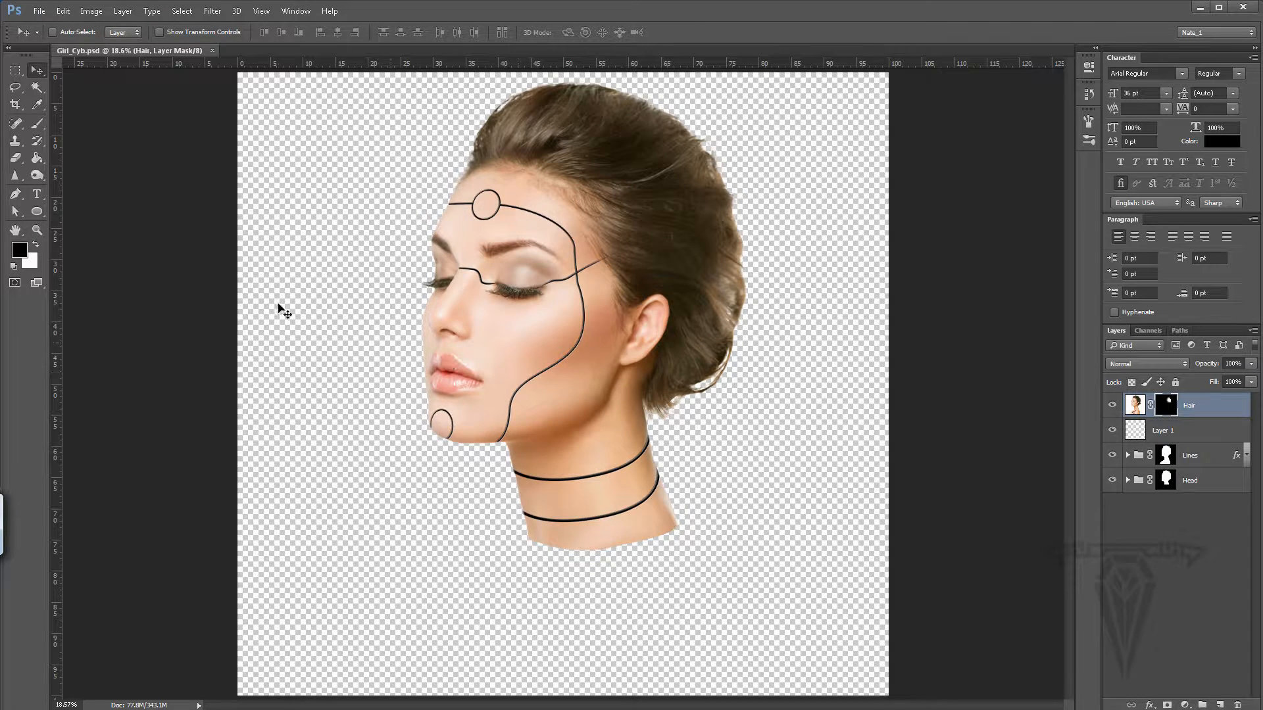
Step: Switch to Chrome and search Google Images for "wires"
click(37, 231)
click(592, 476)
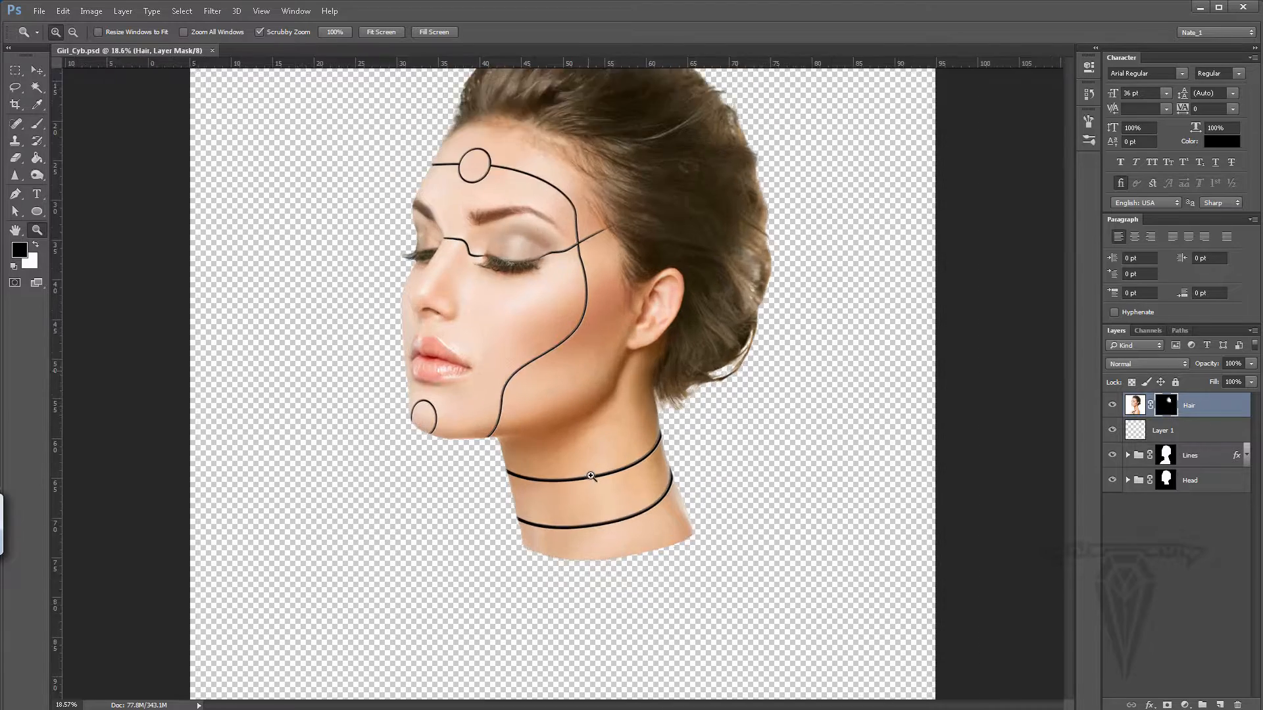
click(590, 476)
click(590, 476)
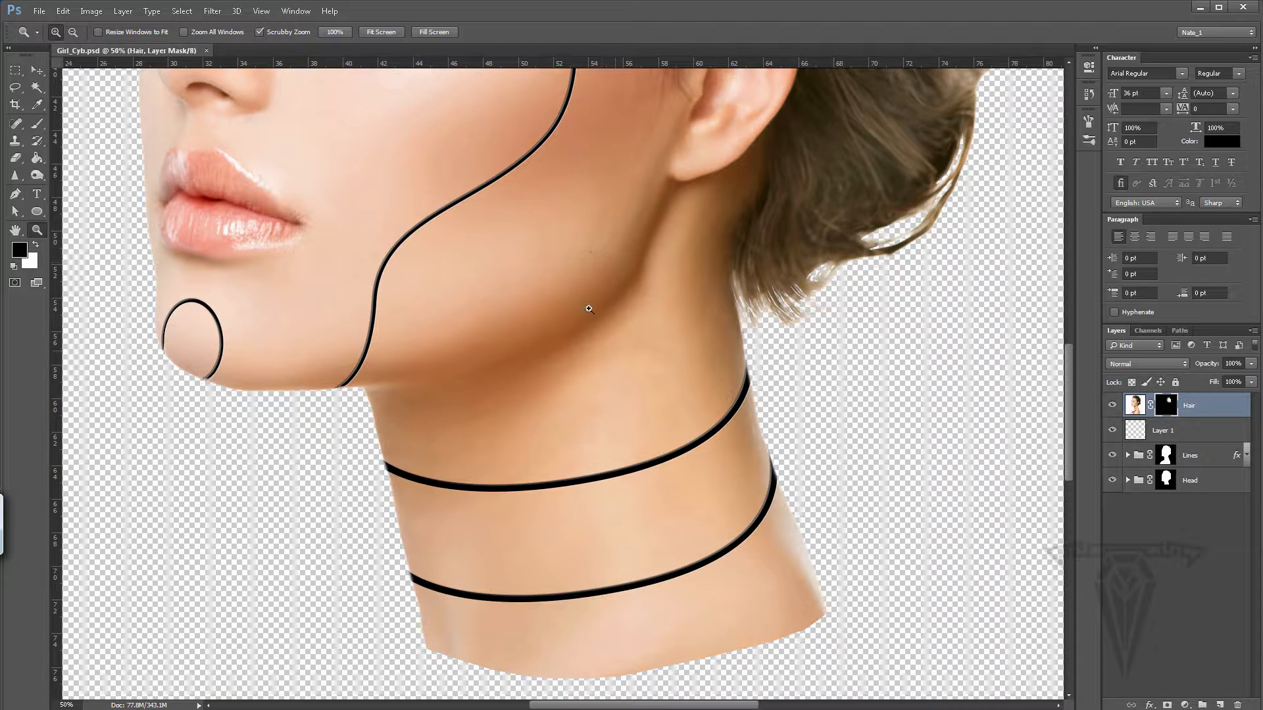
drag(601, 246, 649, 282)
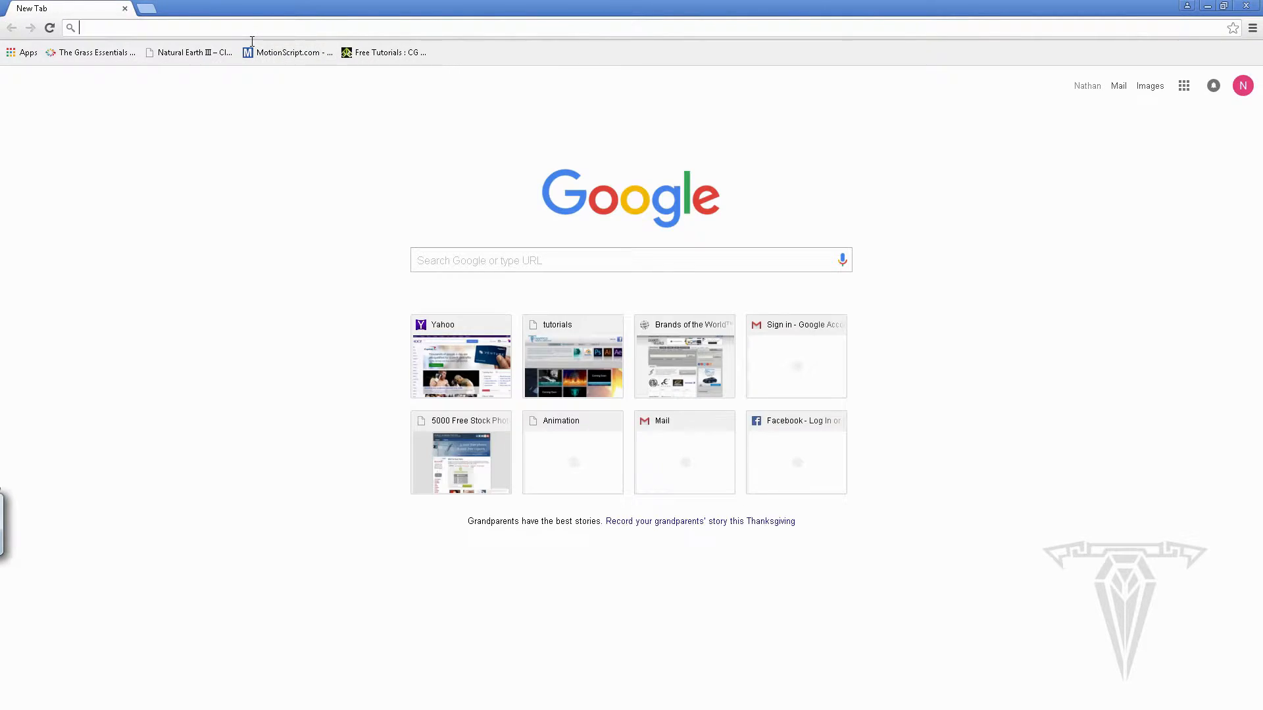
text(wires)
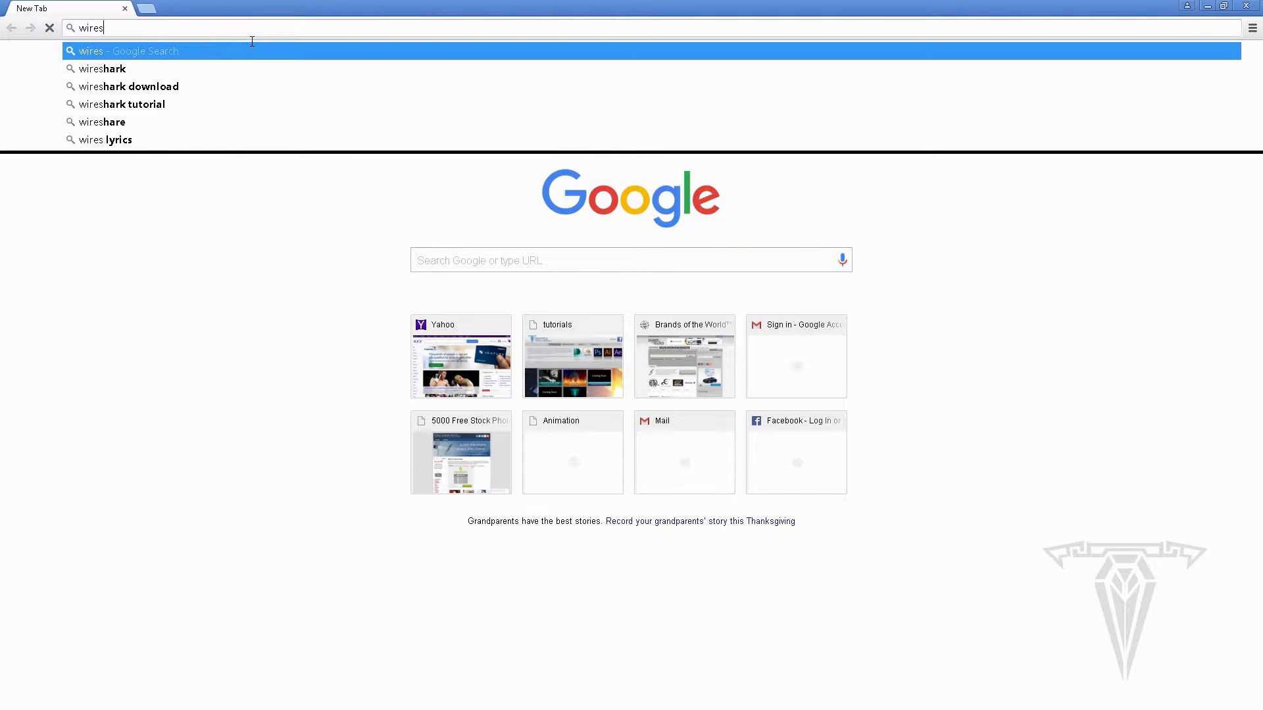
key(Return)
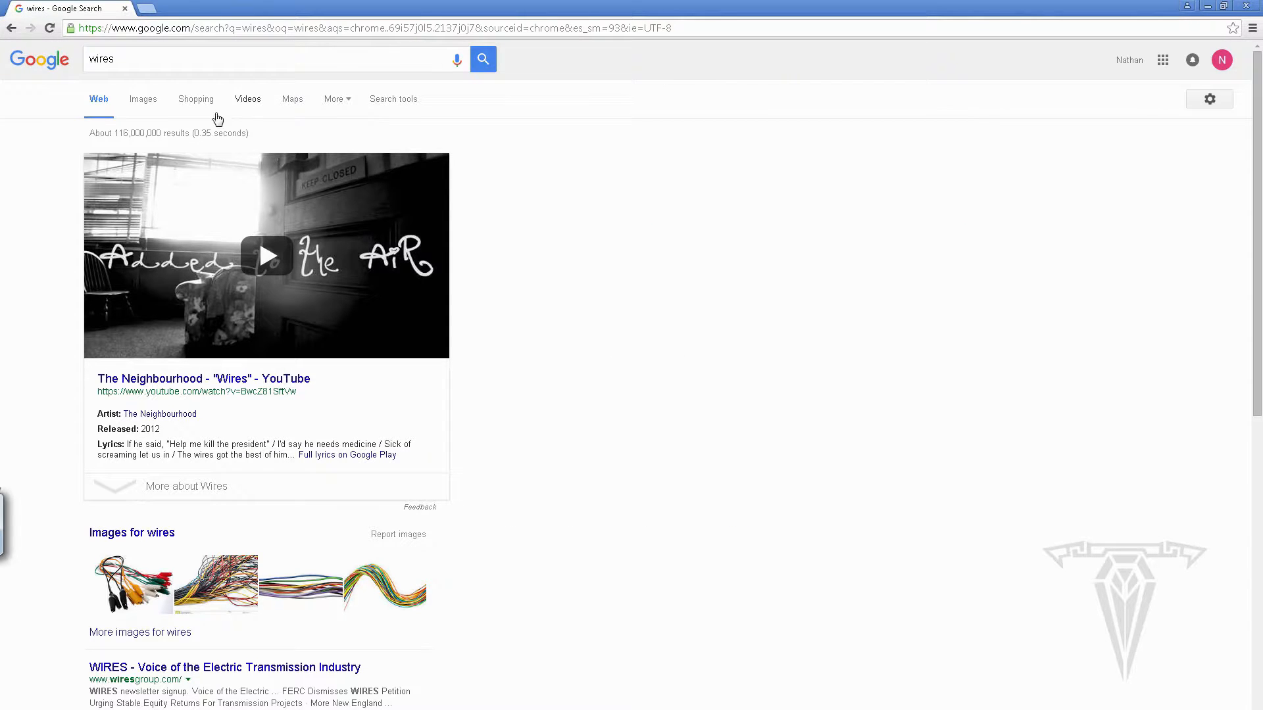
click(143, 102)
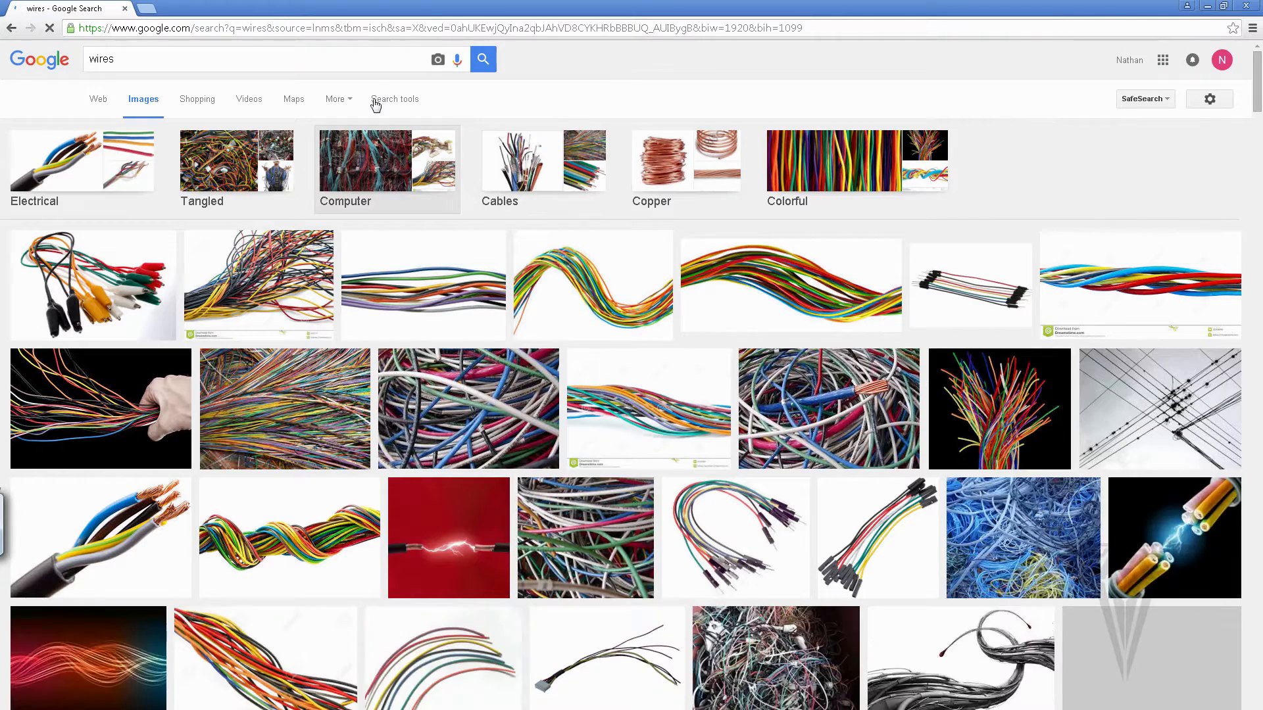
Step: Filter the wire image results to the Large size
click(379, 104)
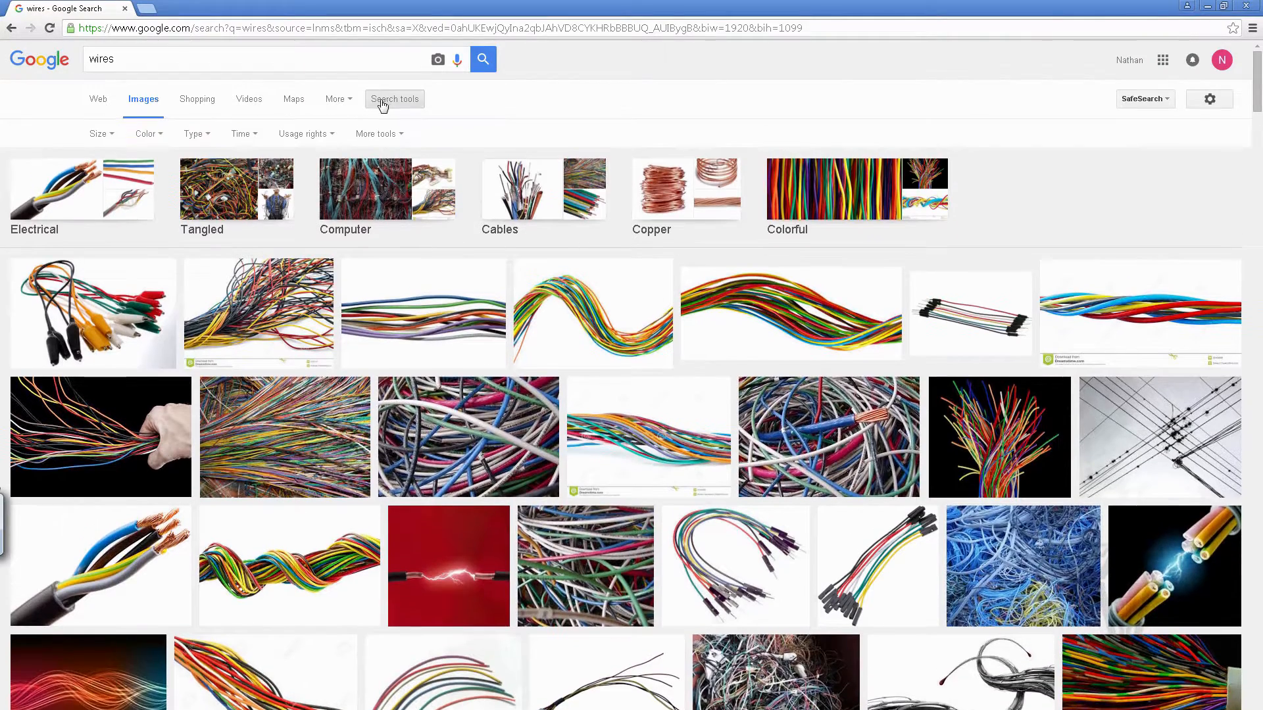
click(109, 137)
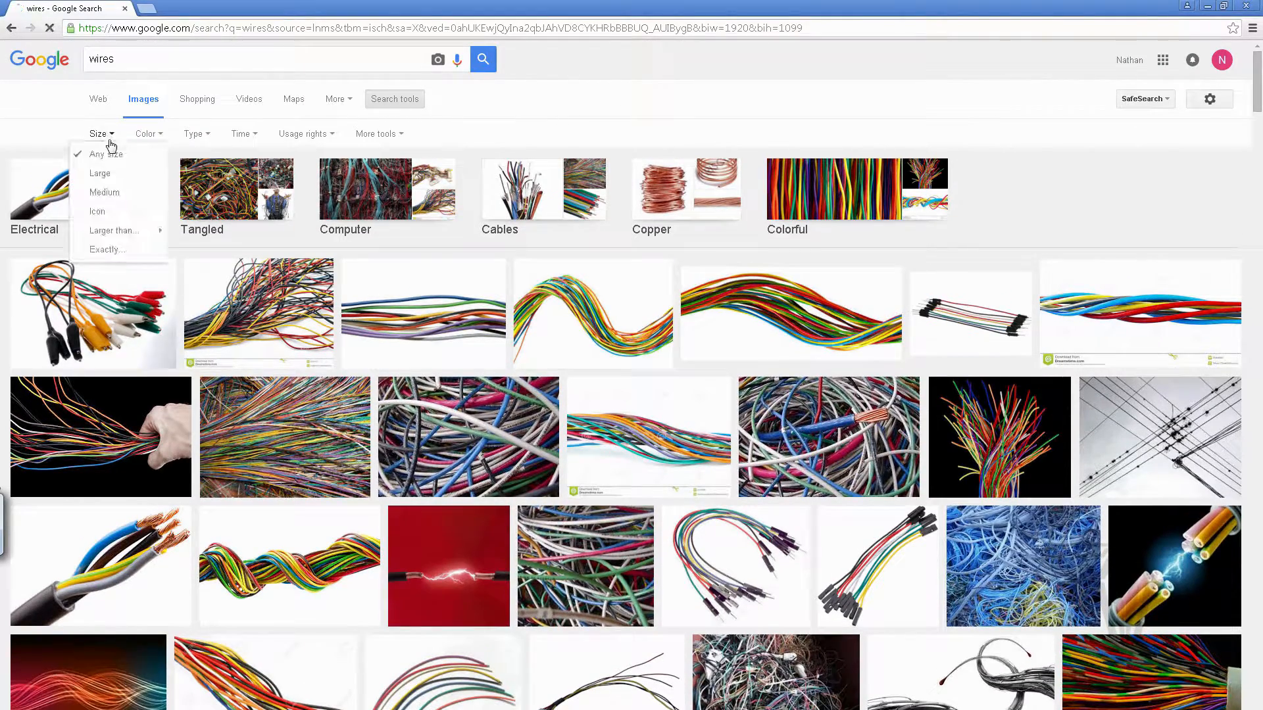
click(107, 175)
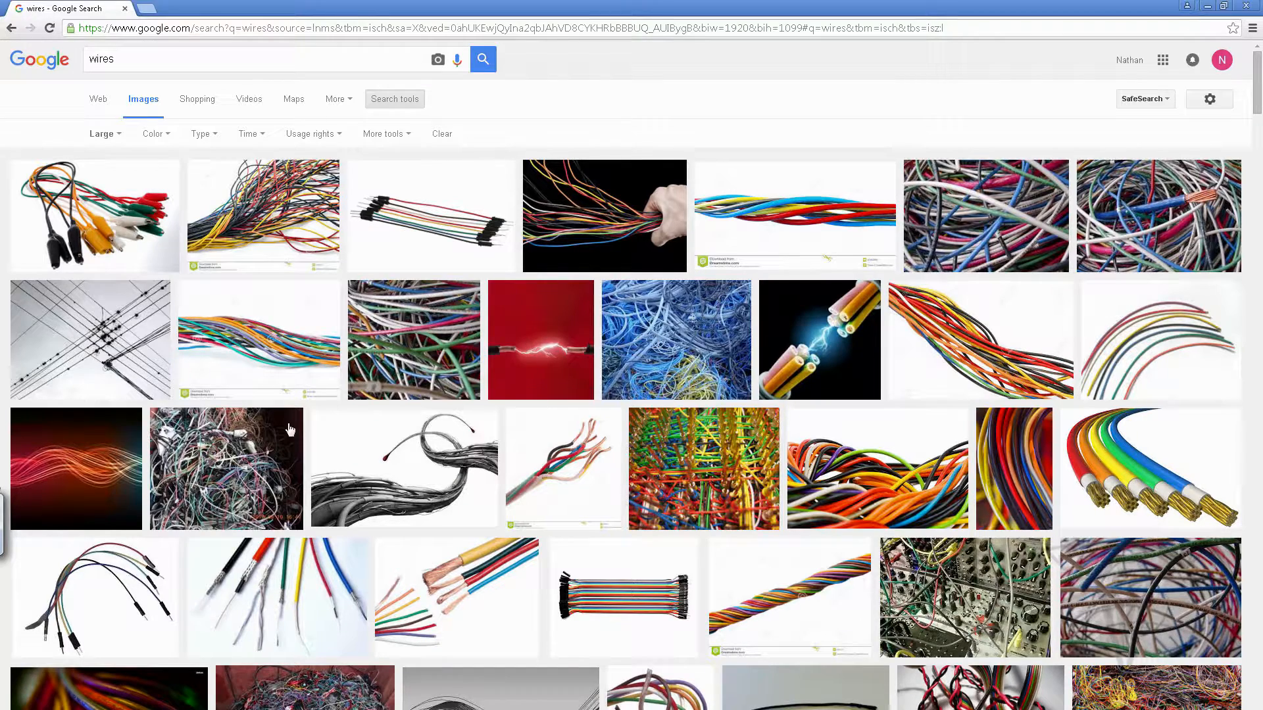
Step: Open the "Wires Selection PSD" preview of tangled colored wires and copy the image
click(418, 344)
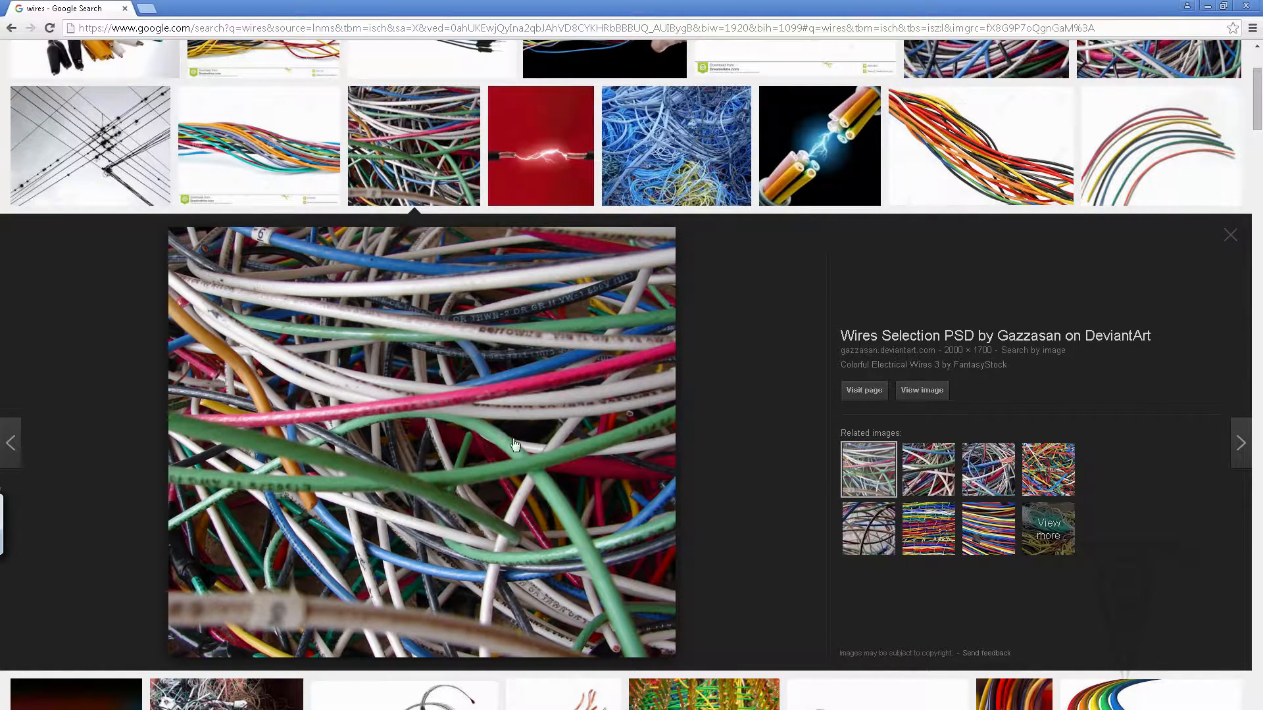
right_click(495, 409)
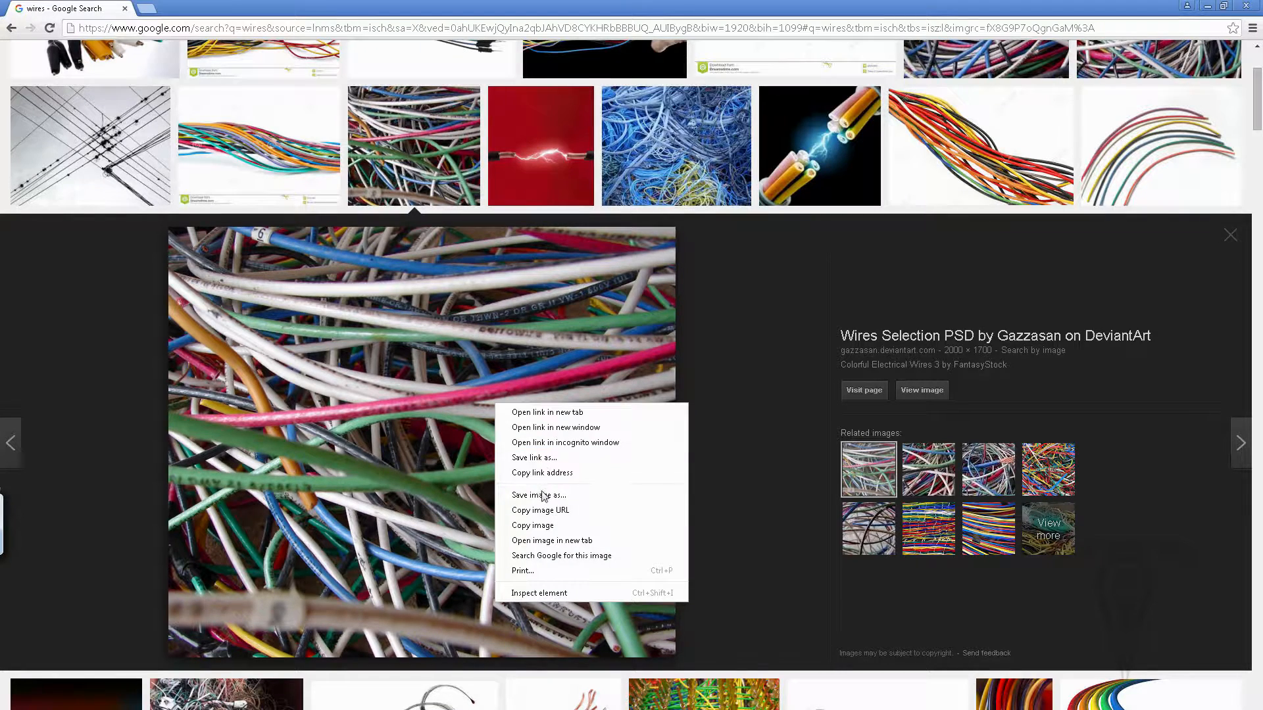
click(534, 525)
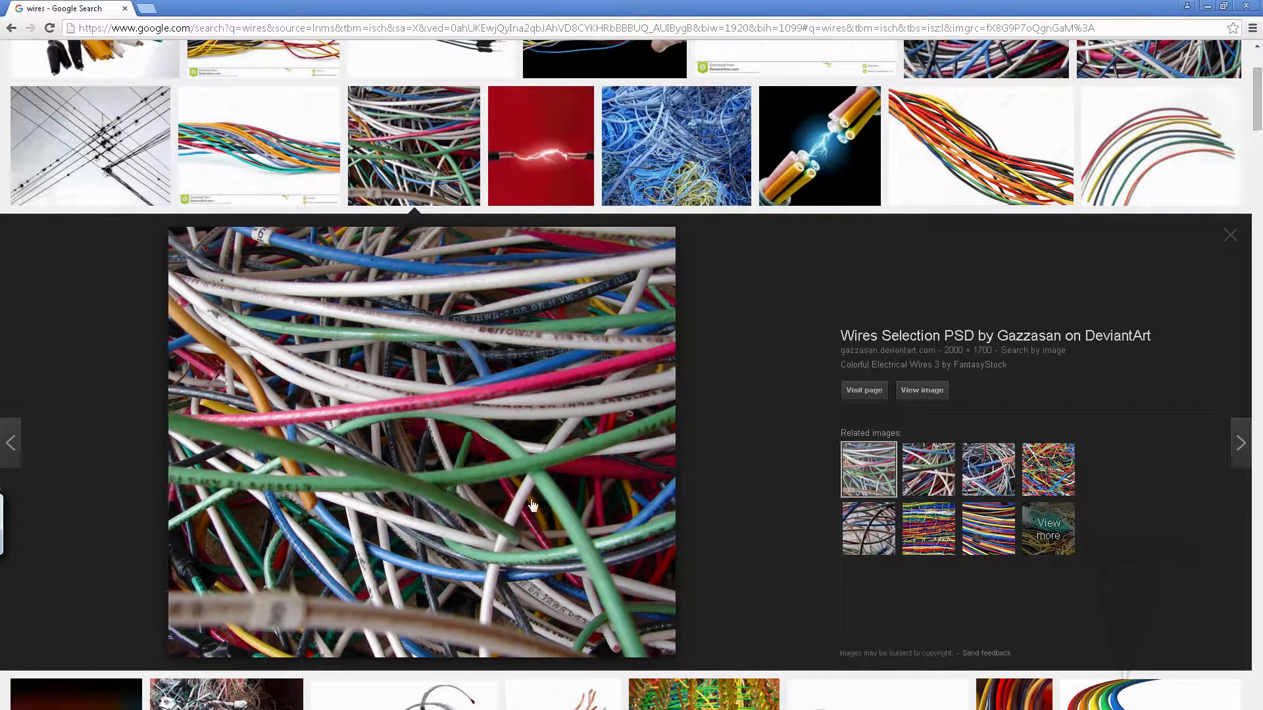
Step: Switch back to Photoshop and paste the wires image as a layer between Layer 1 and the Lines group
click(1208, 8)
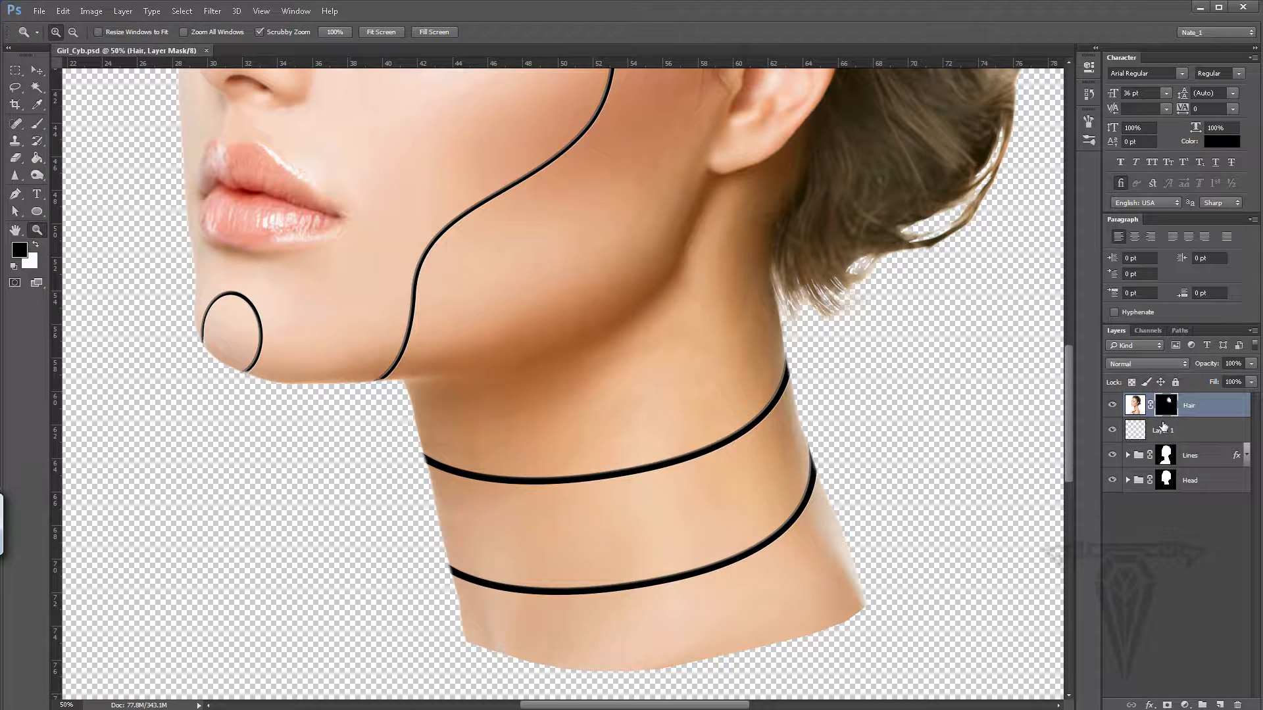
click(1175, 438)
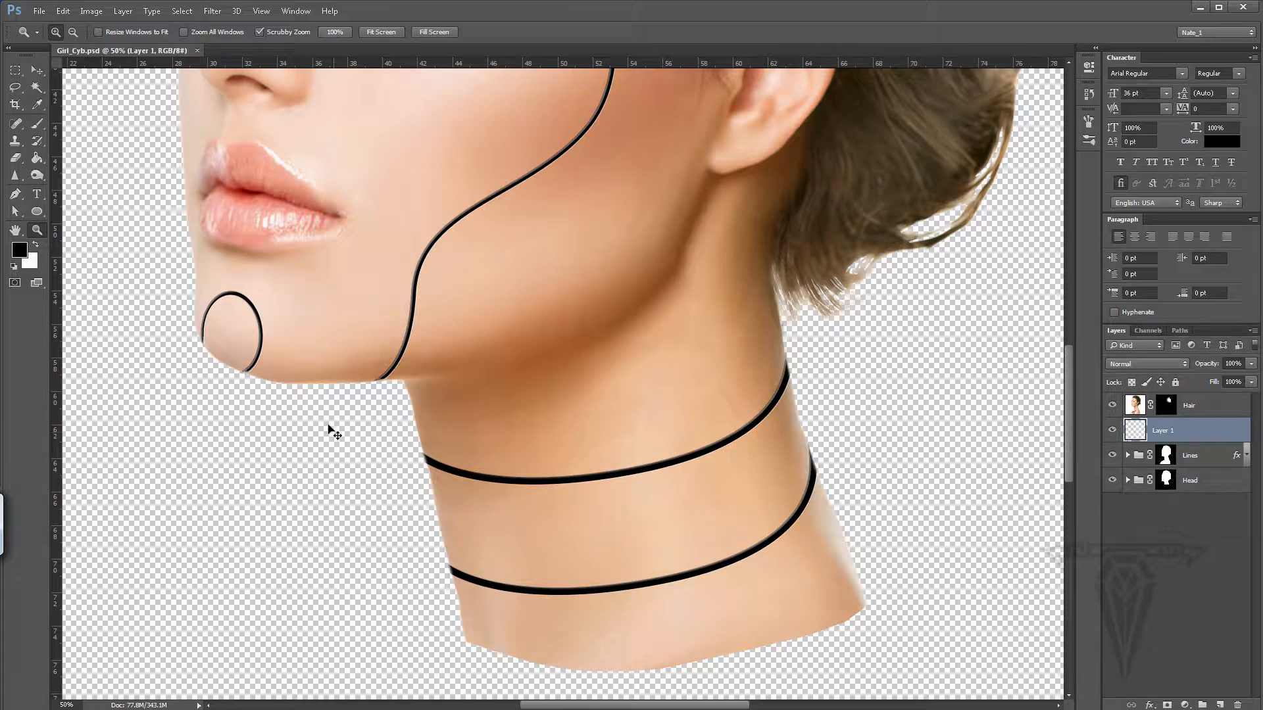
click(63, 11)
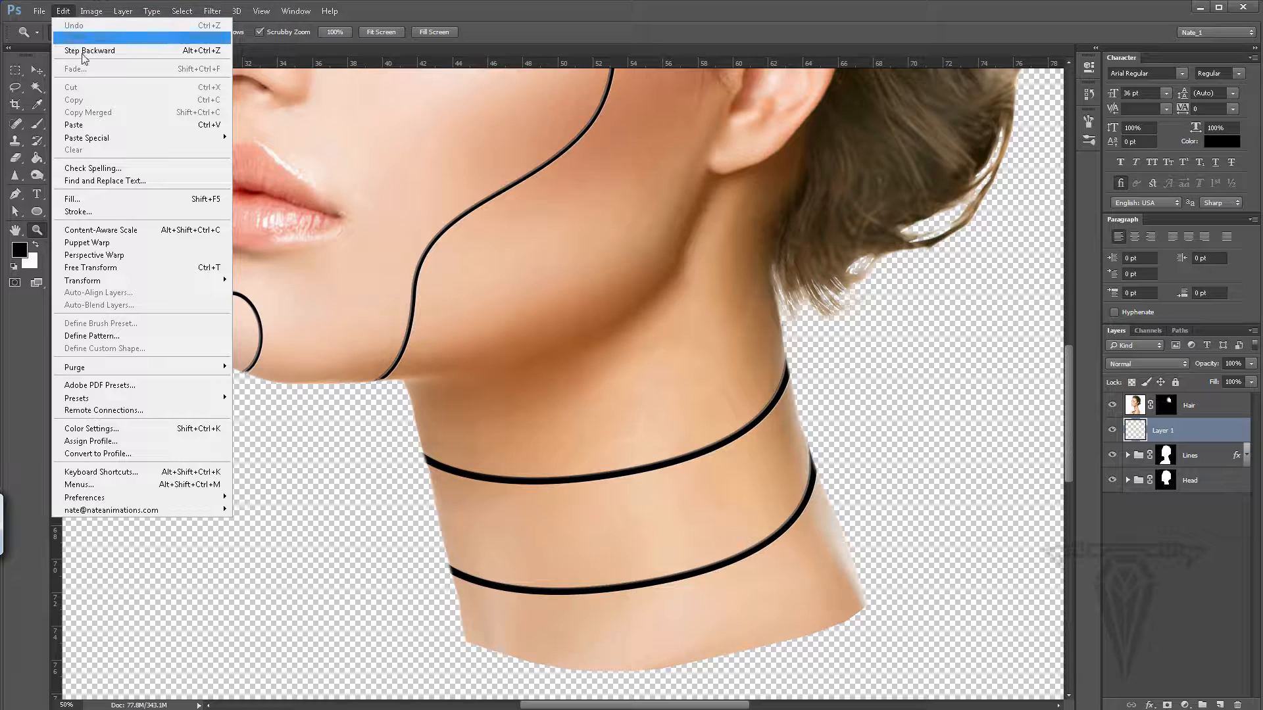
click(91, 129)
drag(1134, 441, 1165, 462)
Step: Rename the empty layer above the wires image as Paint Layer
double_click(1159, 431)
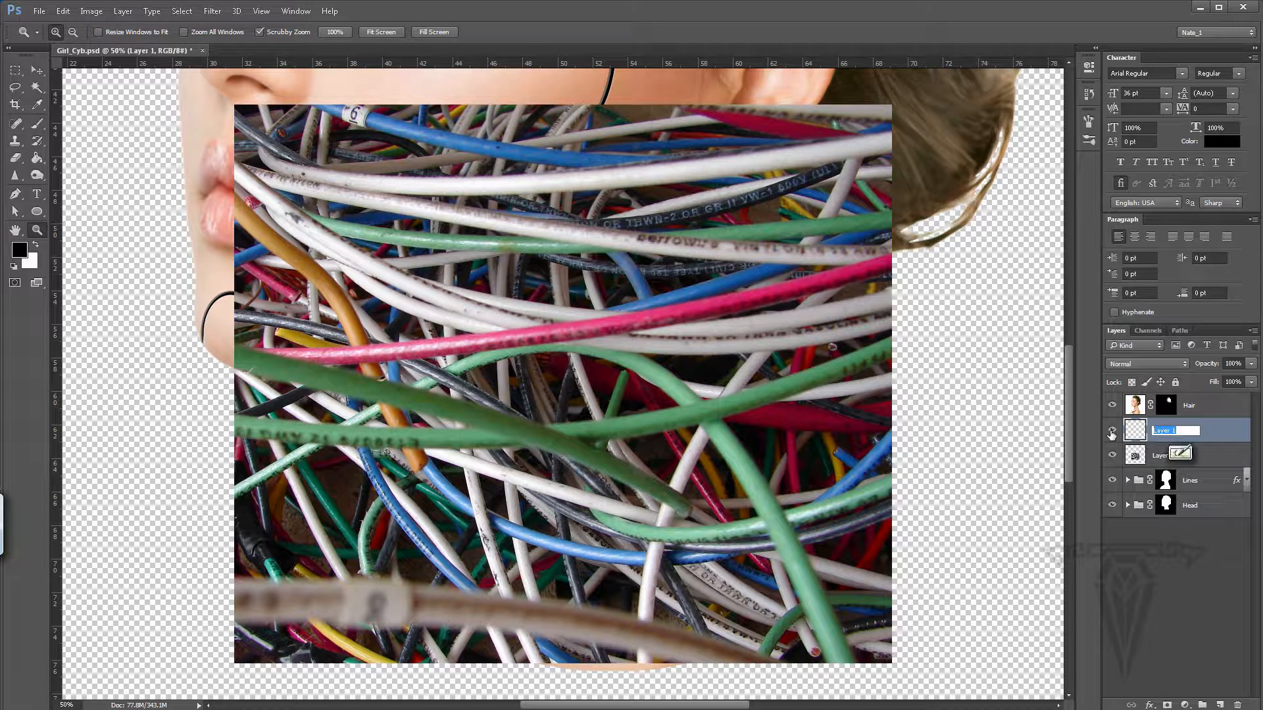
text(Paint Laye)
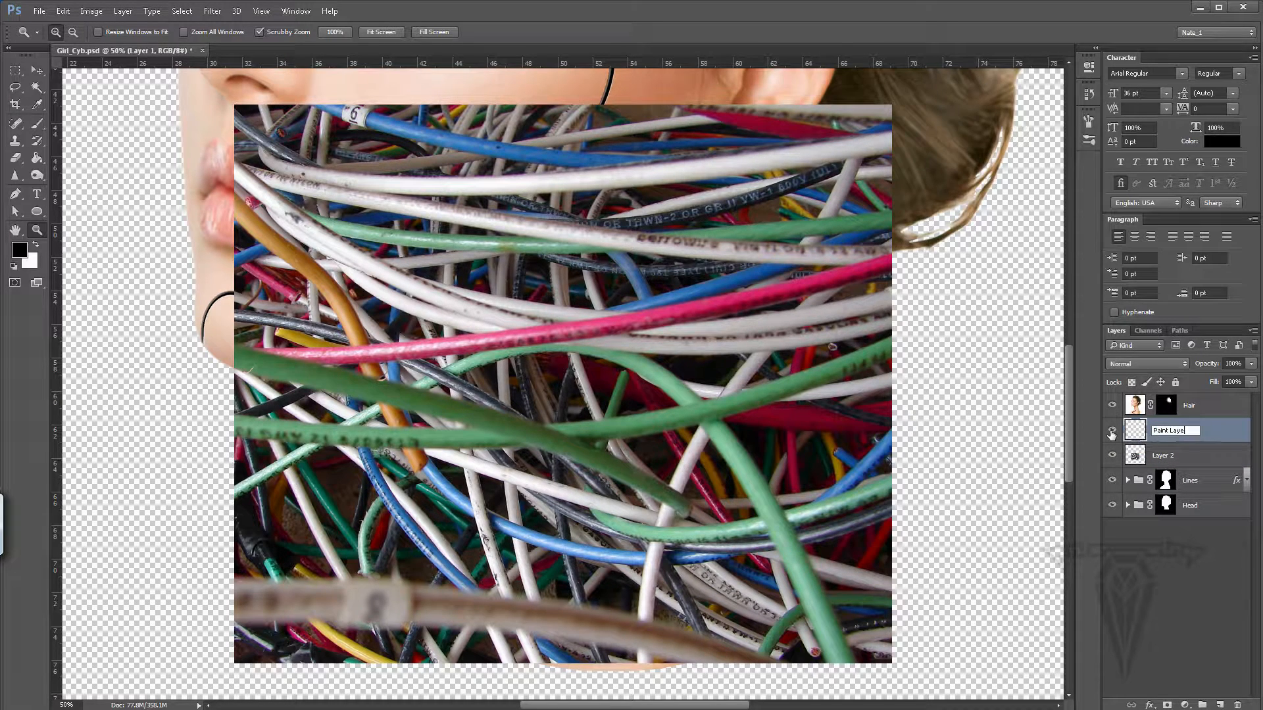
text(r)
key(Return)
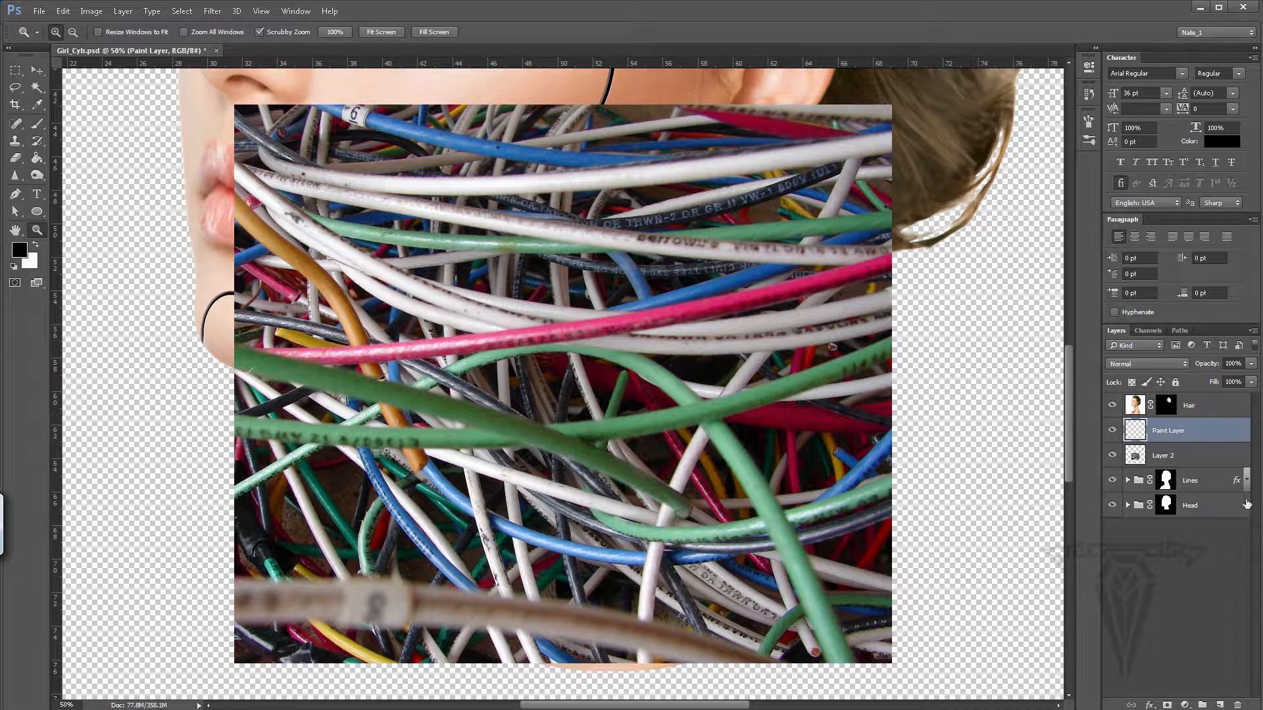
Step: Rename the pasted image layer as Wires and clip it to the Lines group
click(1181, 461)
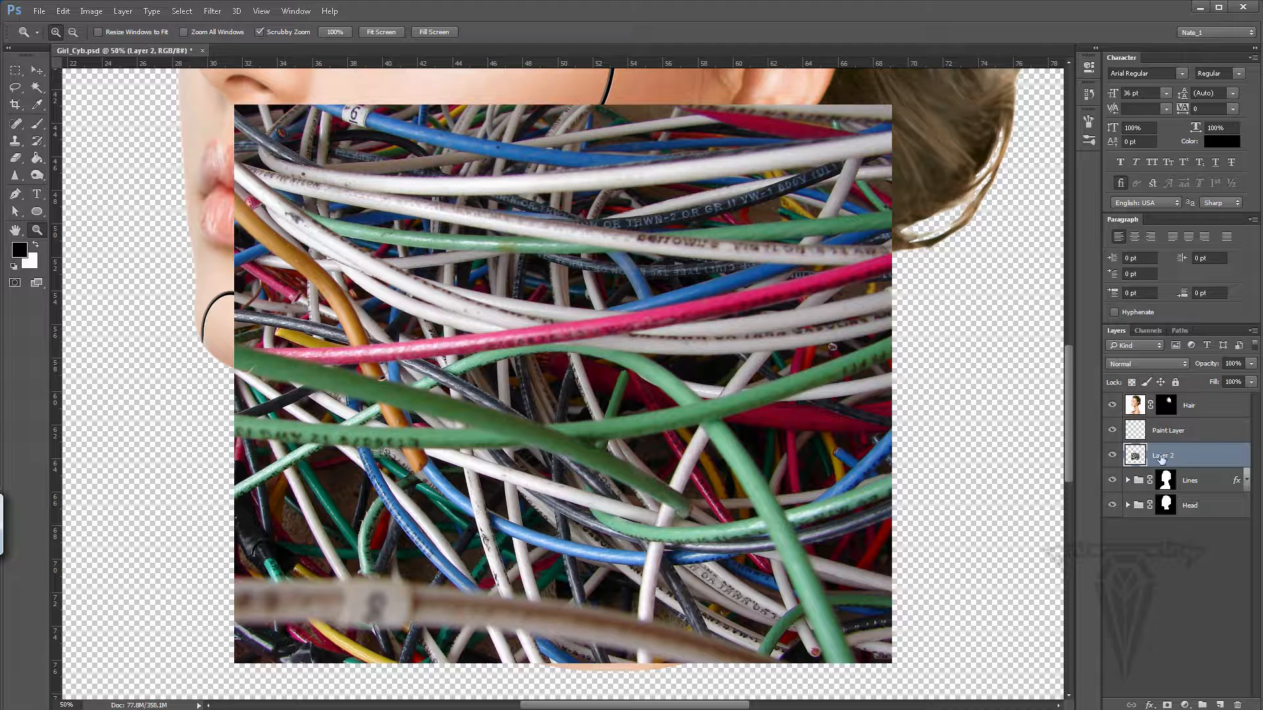
double_click(1162, 456)
text(Wires)
key(Return)
key(alt)
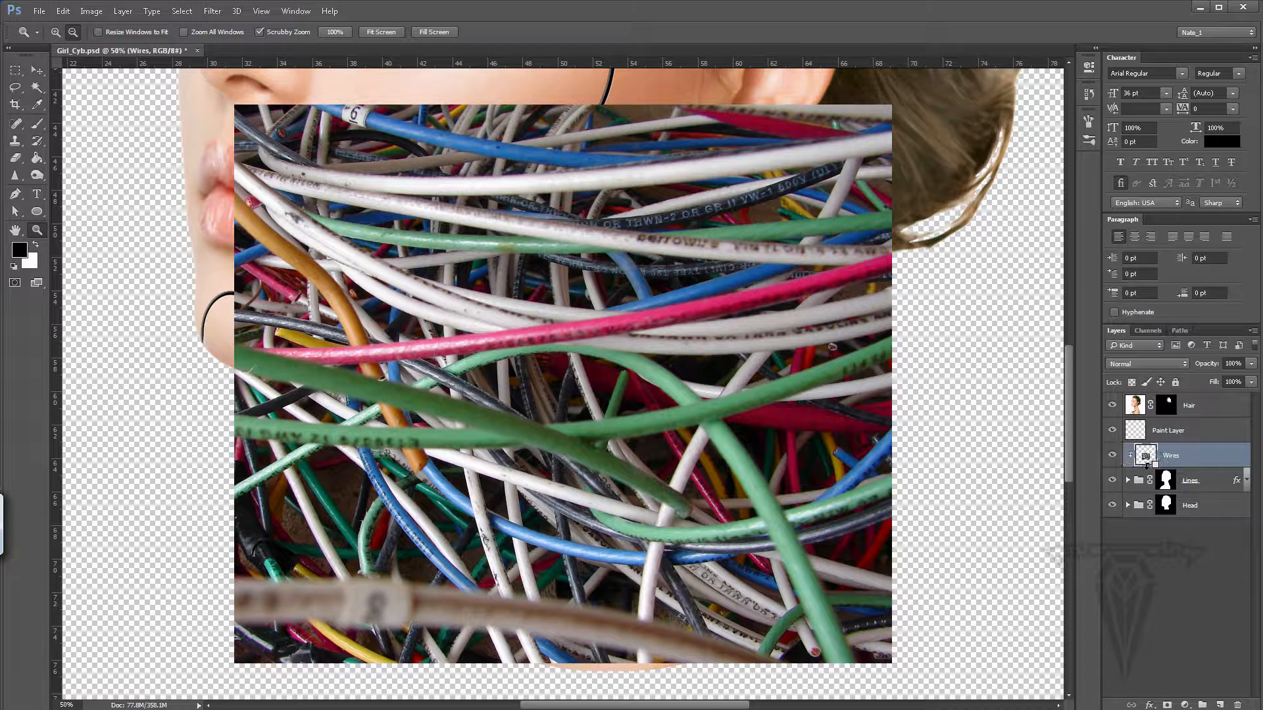
alt+click(1155, 466)
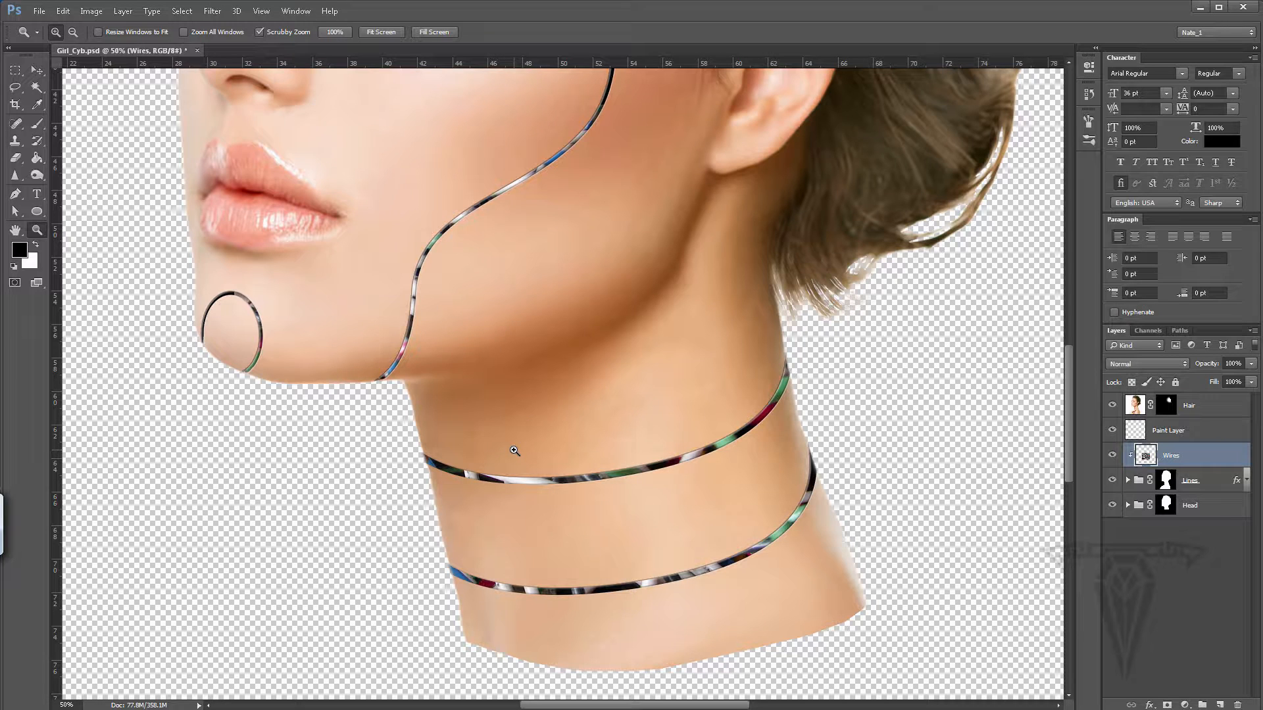
Step: Scale down, rotate and reposition the Wires layer with Free Transform so it covers the two neck lines
key(ctrl+t)
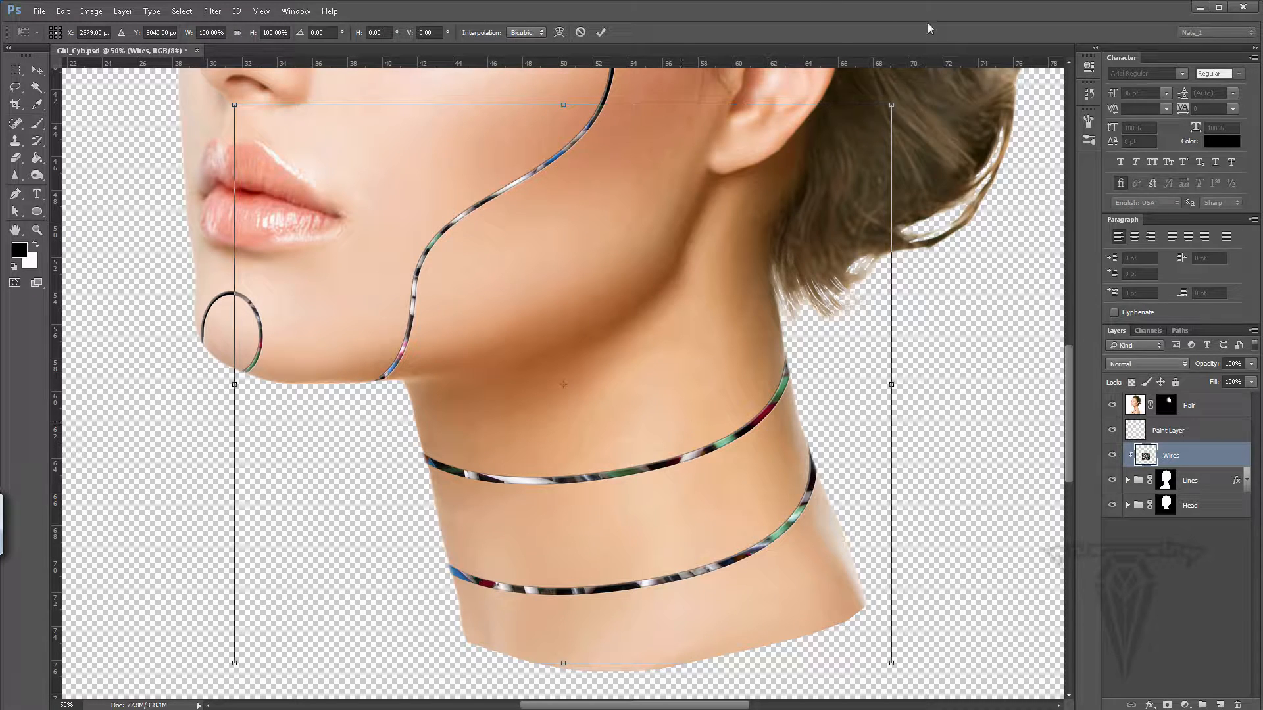
drag(890, 106, 507, 421)
drag(383, 502, 658, 499)
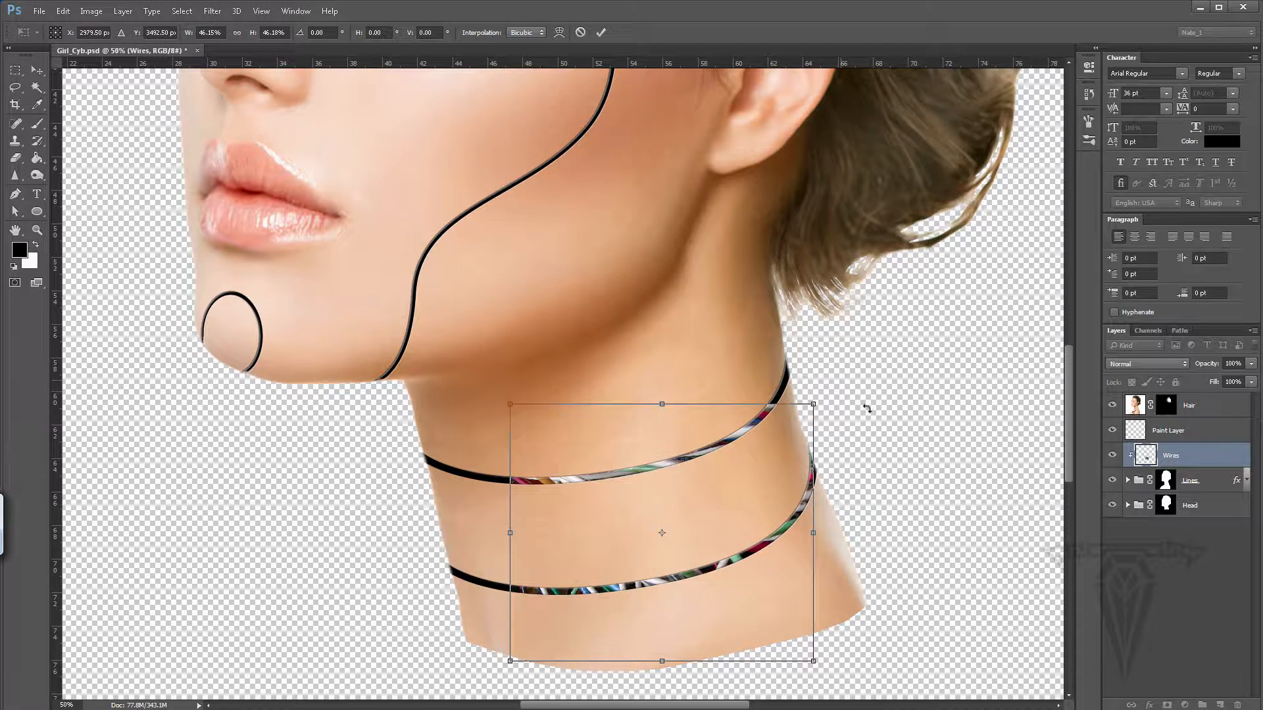
drag(867, 409, 878, 648)
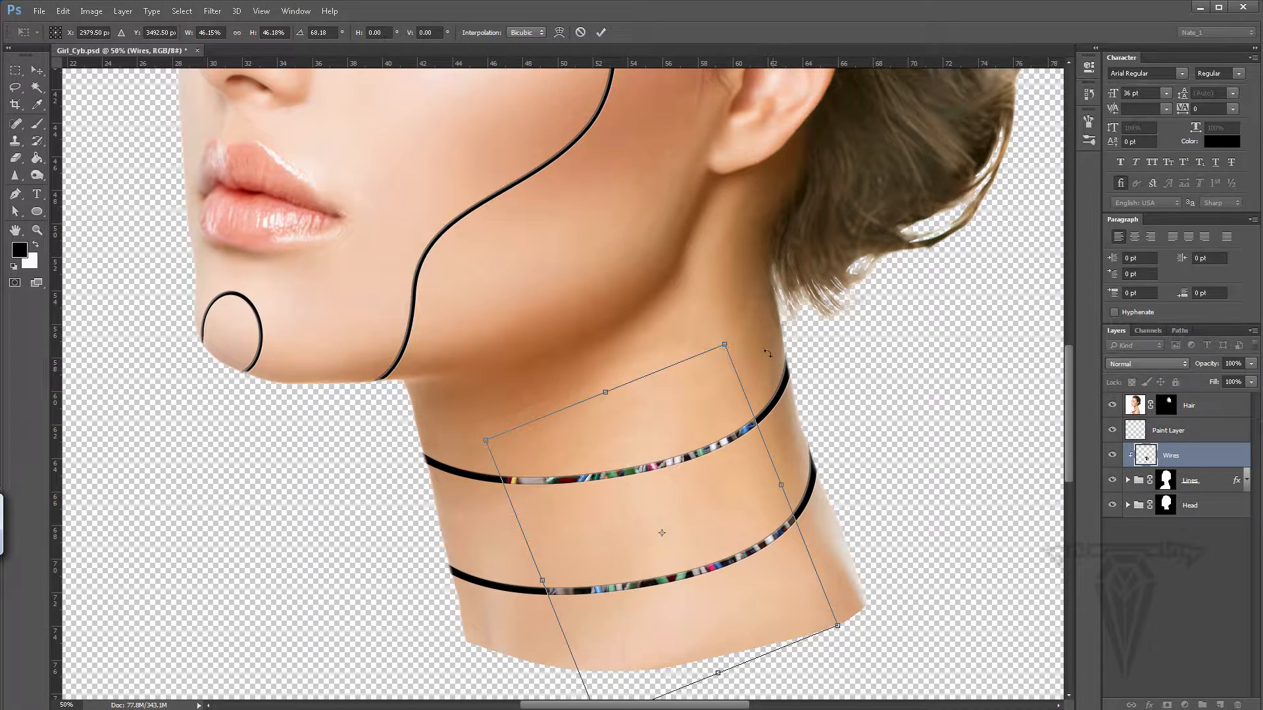
drag(726, 346, 746, 333)
drag(658, 579, 684, 498)
drag(627, 642, 554, 668)
drag(911, 576, 909, 596)
key(Return)
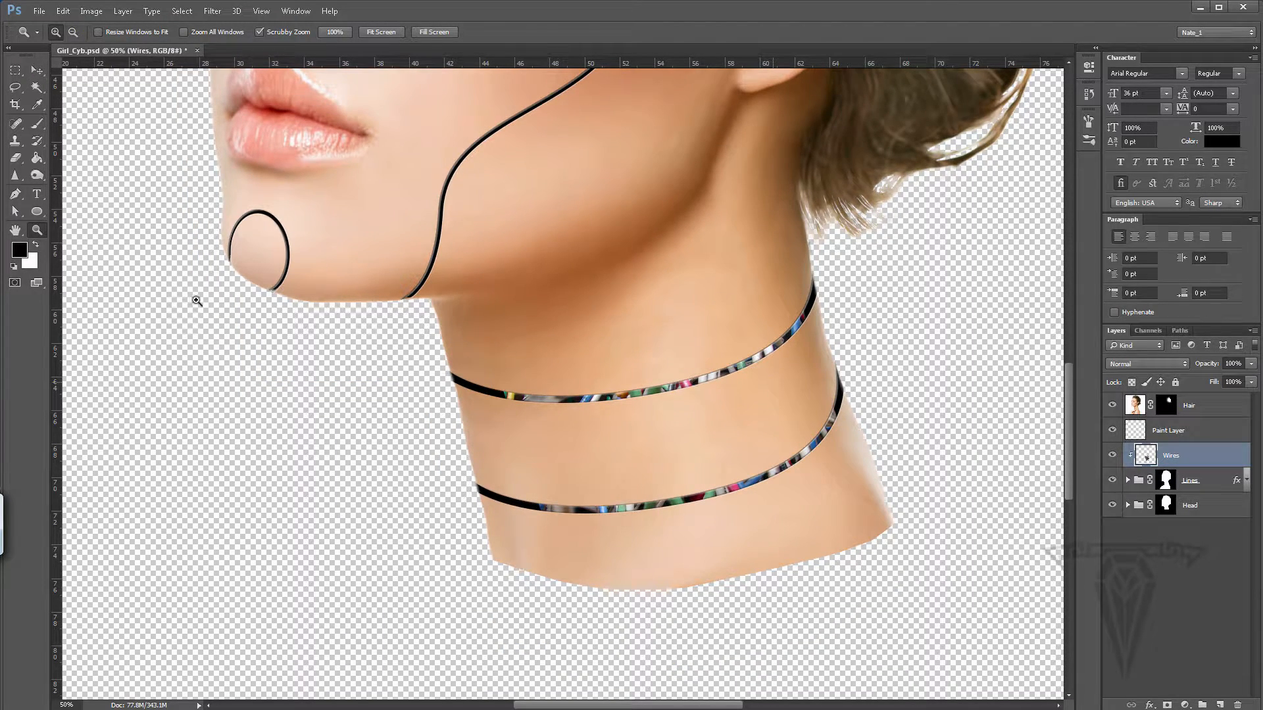
Step: Add a layer mask to the Wires layer
double_click(37, 232)
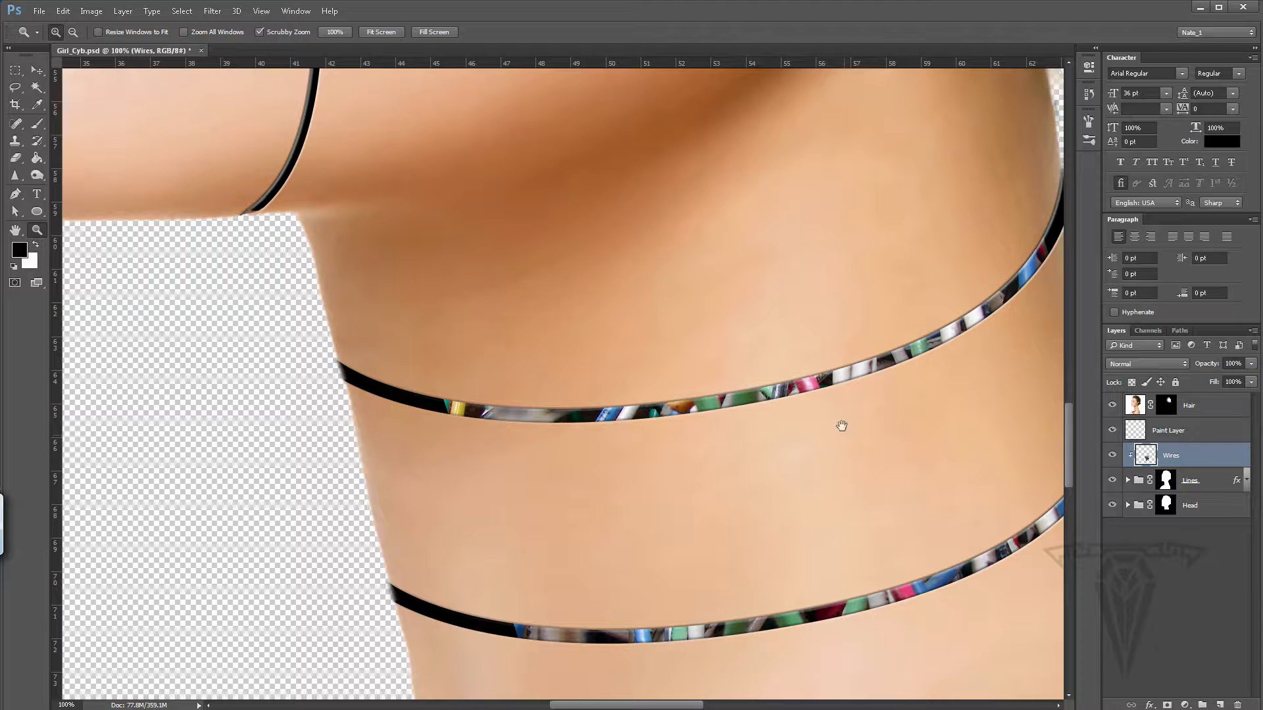
drag(842, 426, 708, 398)
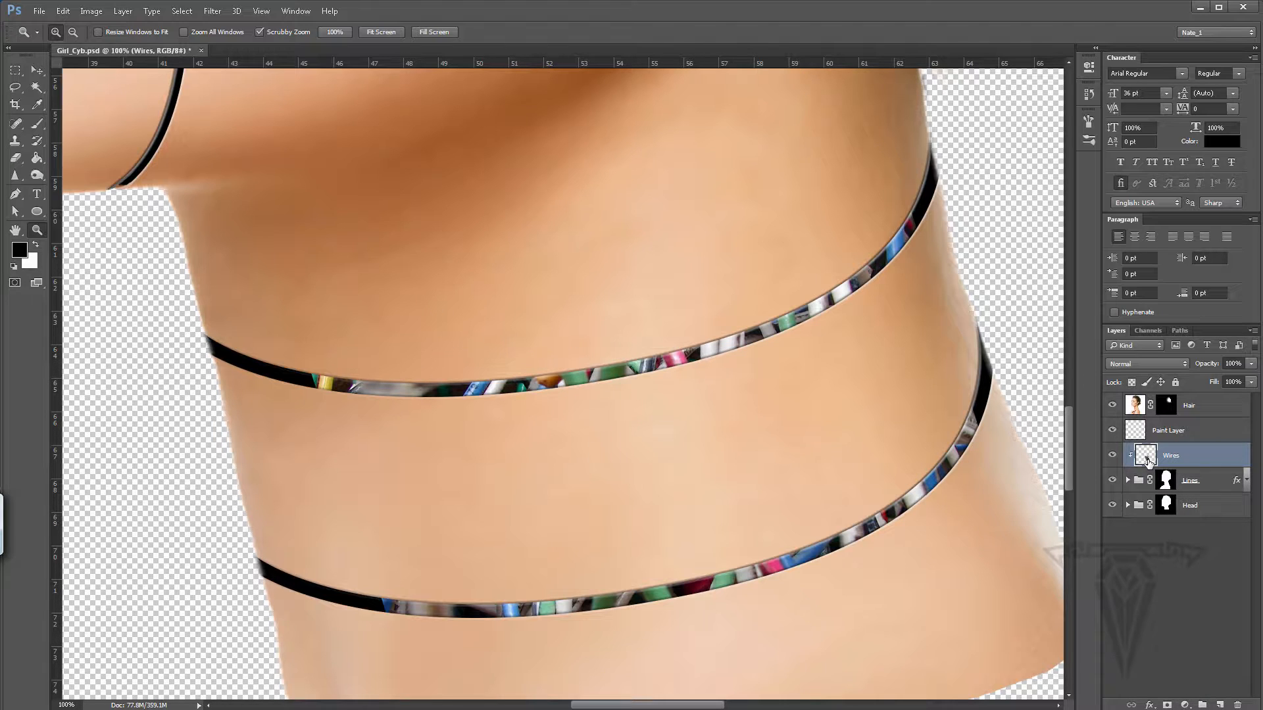
click(1166, 705)
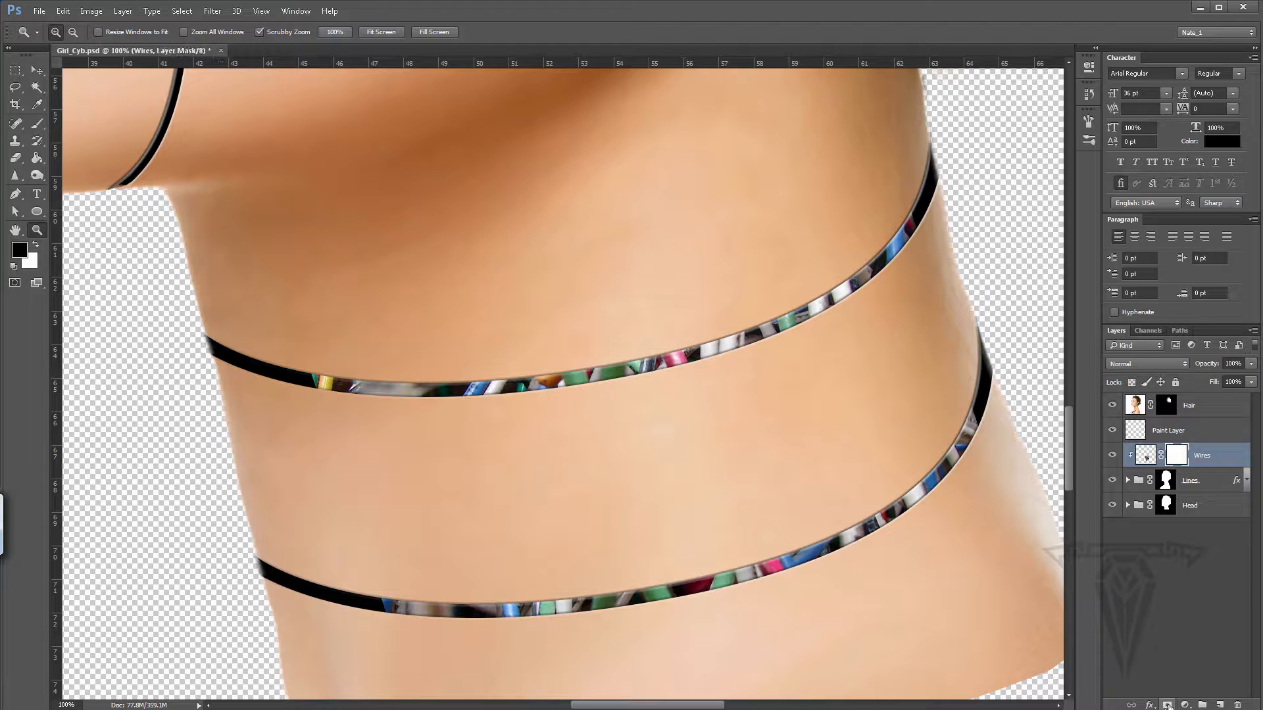
Step: Try to hide the wires near the back edge of the neck by painting black on the mask with a 300 px brush
click(38, 124)
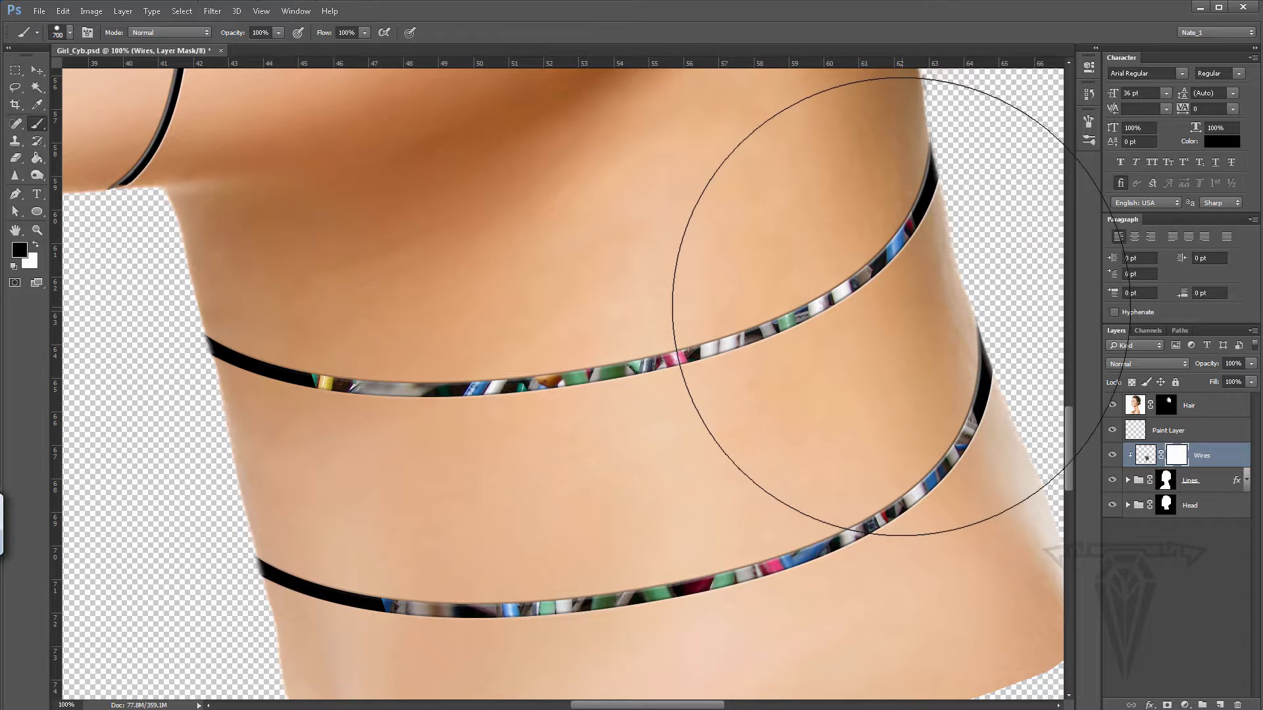
key(bracketleft)
key(bracketleft)
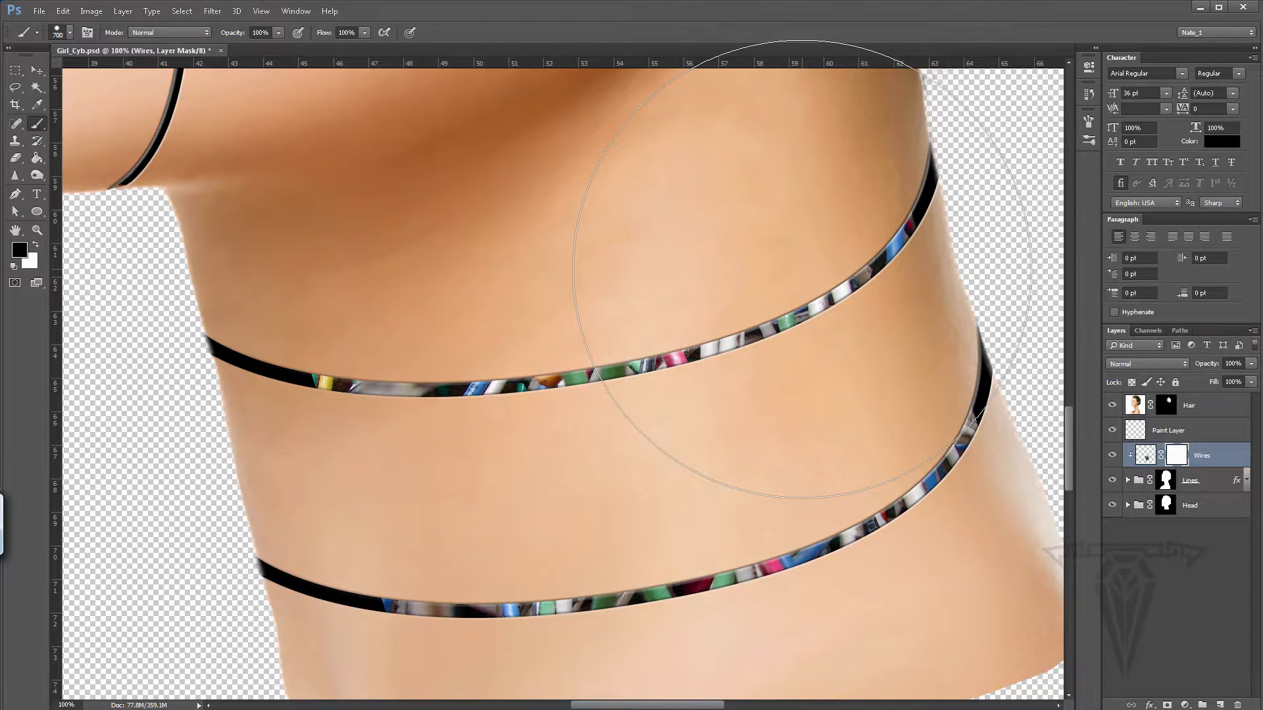
key(bracketleft)
key(bracketleft)
drag(851, 254, 877, 164)
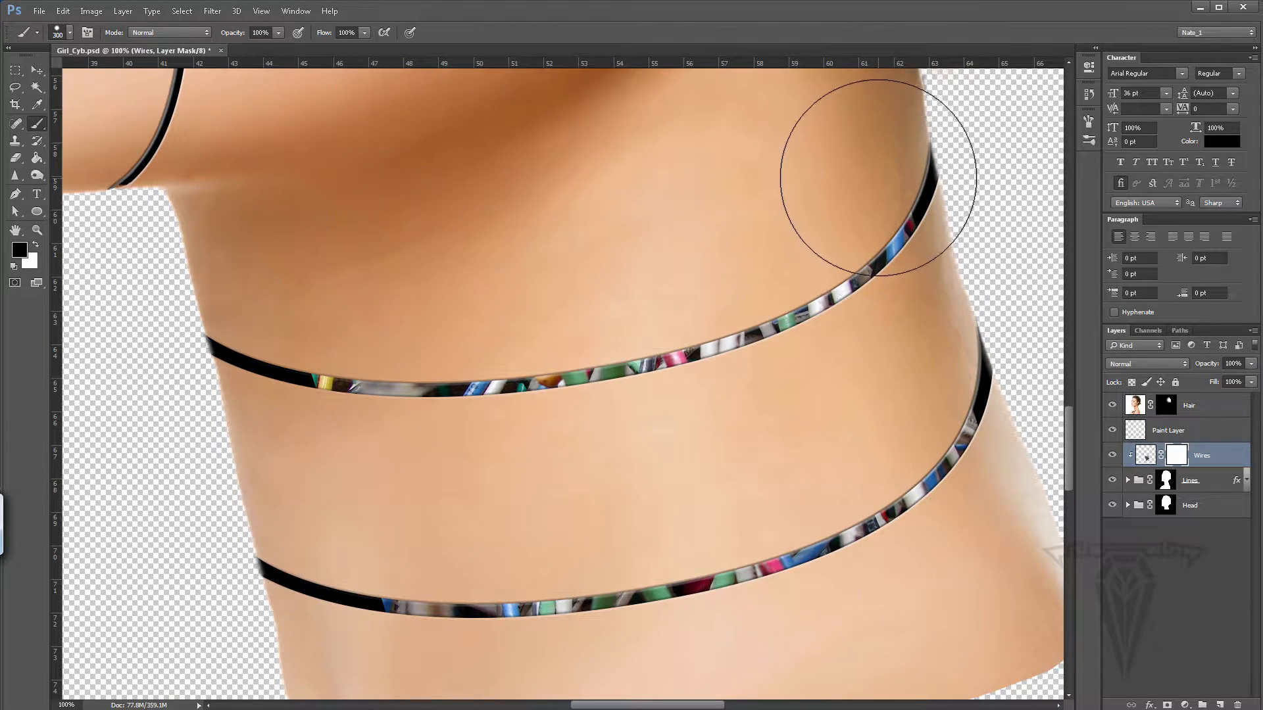
Step: Choose the 30 px soft round brush and revert the history to the Add Layer Mask state
click(1089, 122)
click(942, 131)
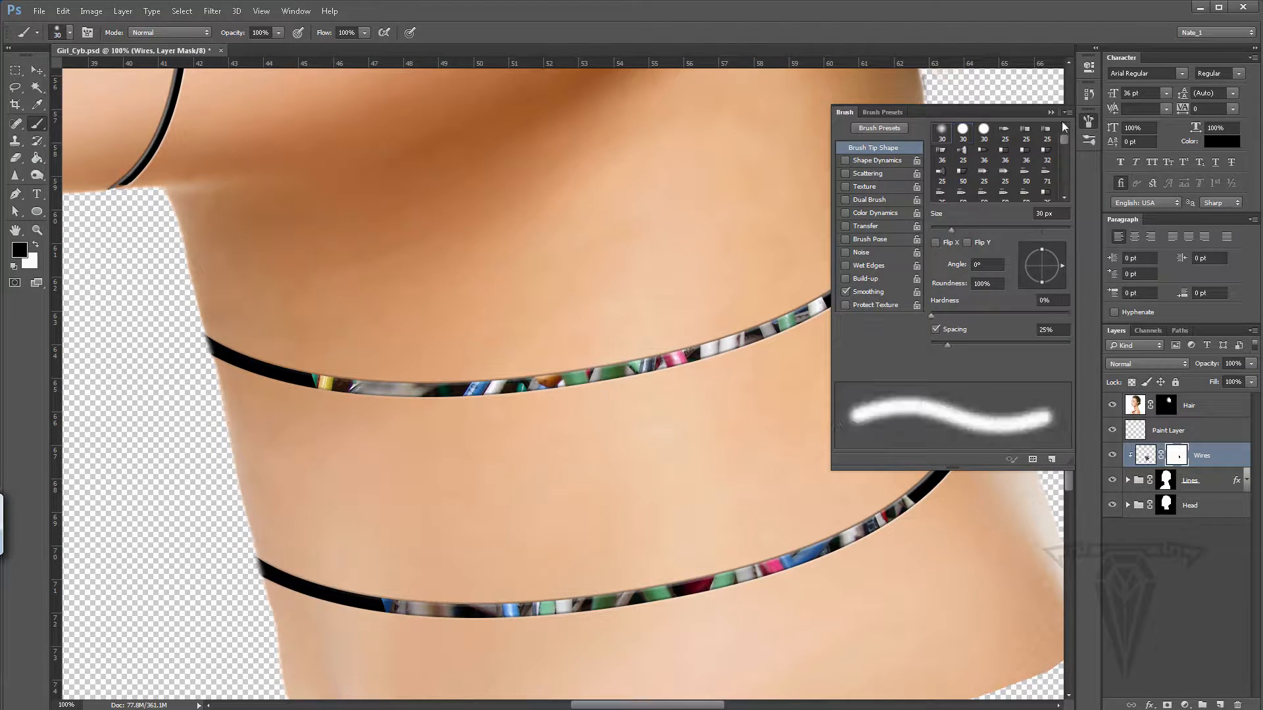
click(1089, 94)
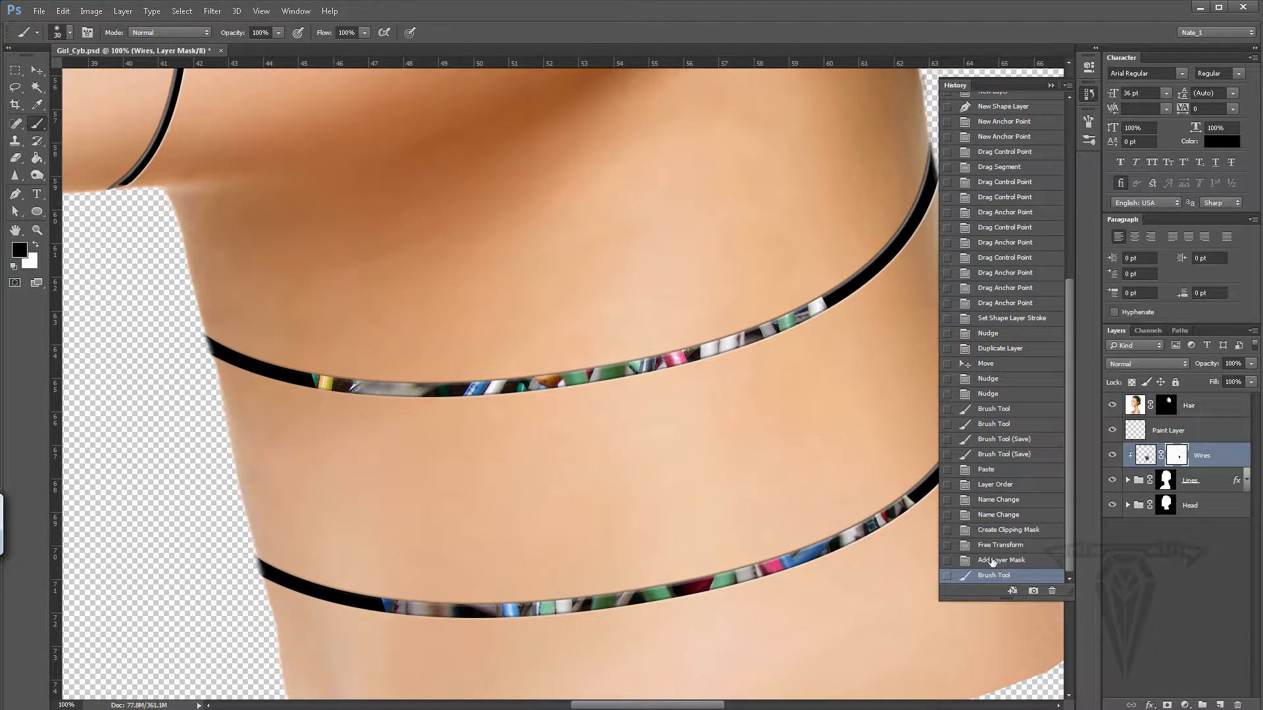
click(993, 562)
click(1053, 87)
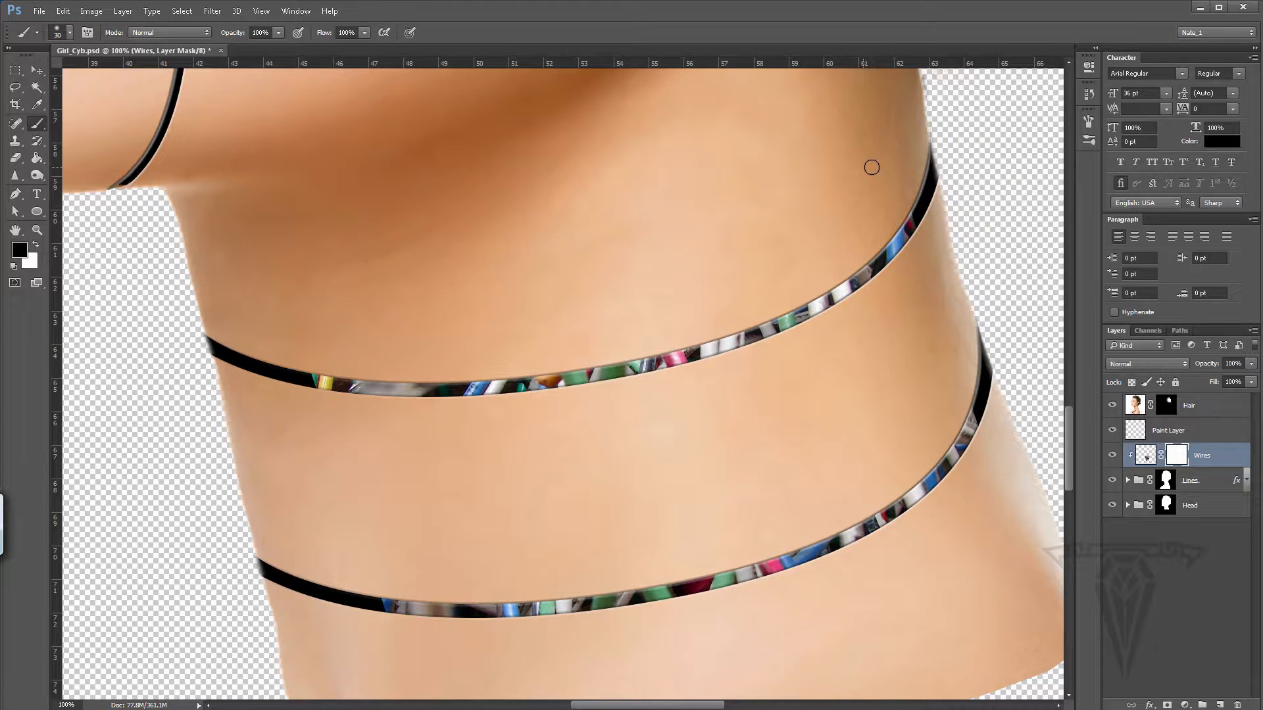
Step: Set the soft round brush's spacing to 1% and its size to 300 px
key(bracketright)
key(bracketright)
key(bracketright)
key(bracketright)
key(bracketright)
key(bracketright)
key(bracketright)
key(bracketright)
key(bracketright)
key(bracketright)
click(1088, 121)
drag(947, 343, 930, 344)
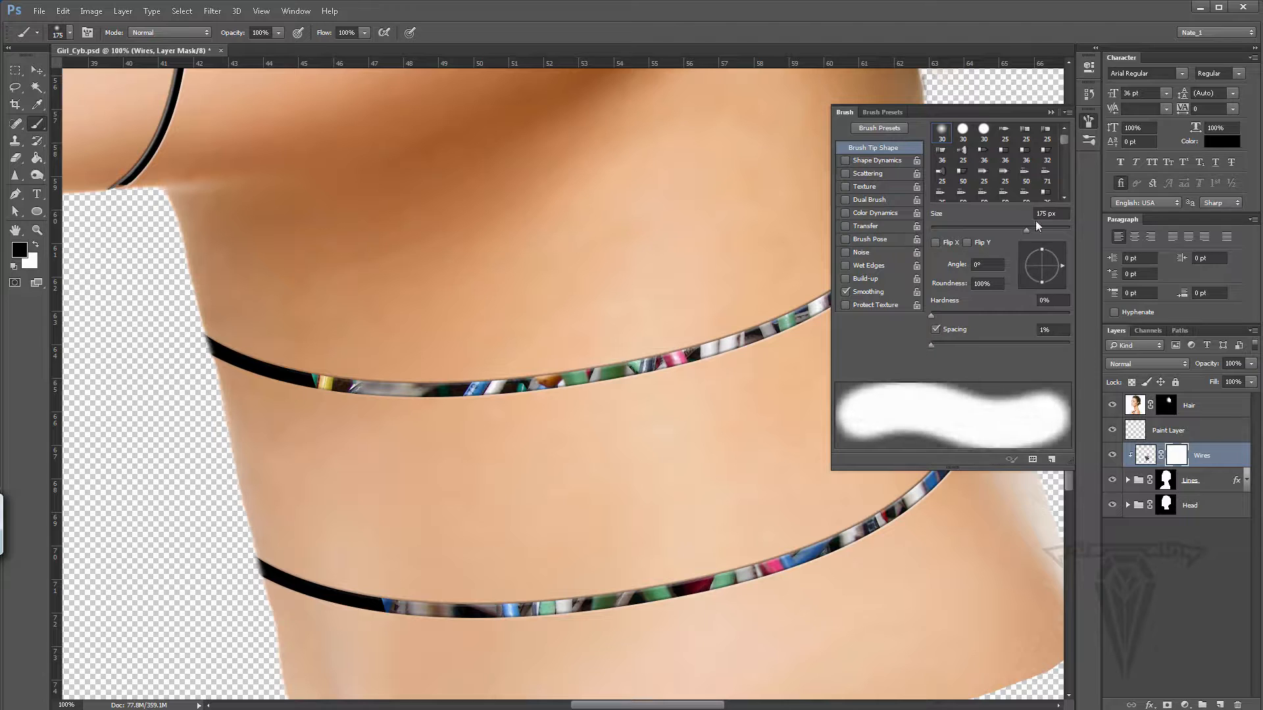
click(1053, 112)
key(bracketright)
key(bracketright)
key(bracketright)
key(bracketright)
key(bracketright)
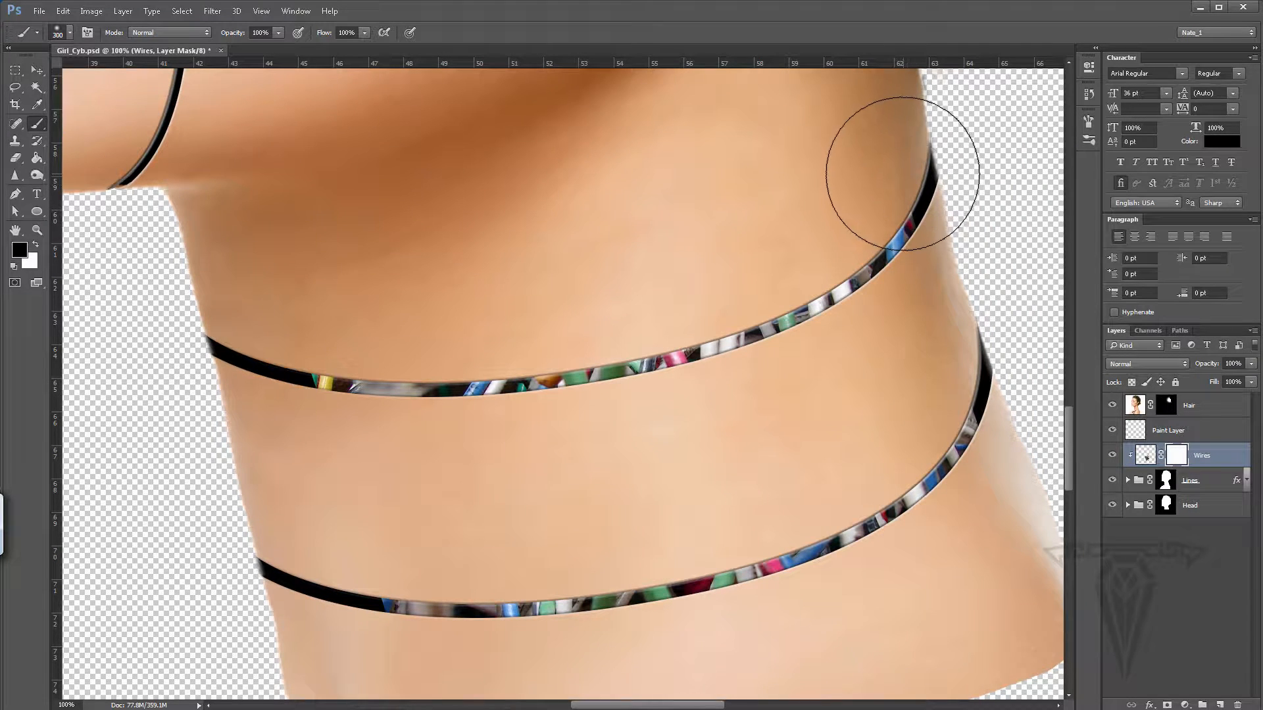
Step: Paint the Wires mask black toward both ends of the neck lines and white to restore the wires around the middle
mouse_move(892, 165)
mouse_down()
mouse_move(944, 268)
mouse_move(1015, 513)
mouse_move(1010, 459)
mouse_move(973, 422)
mouse_up()
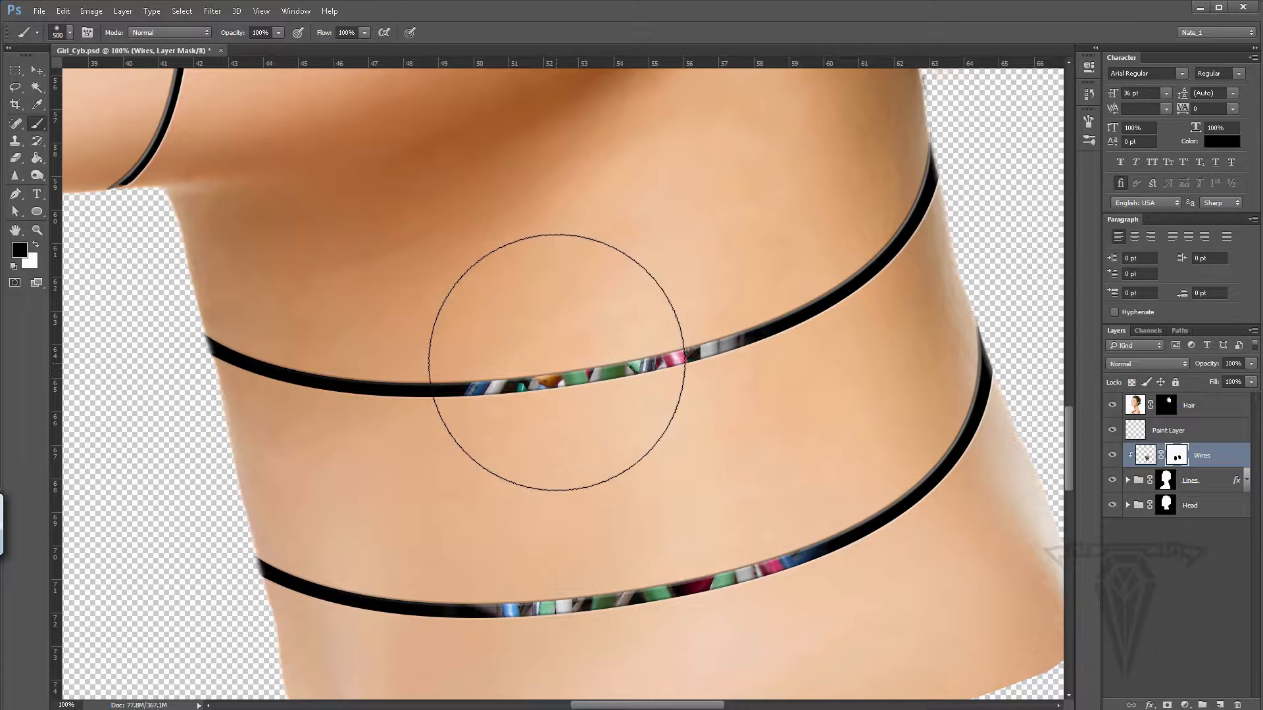
key(x)
mouse_move(573, 389)
mouse_down()
mouse_move(598, 615)
mouse_move(635, 513)
mouse_move(636, 329)
mouse_up()
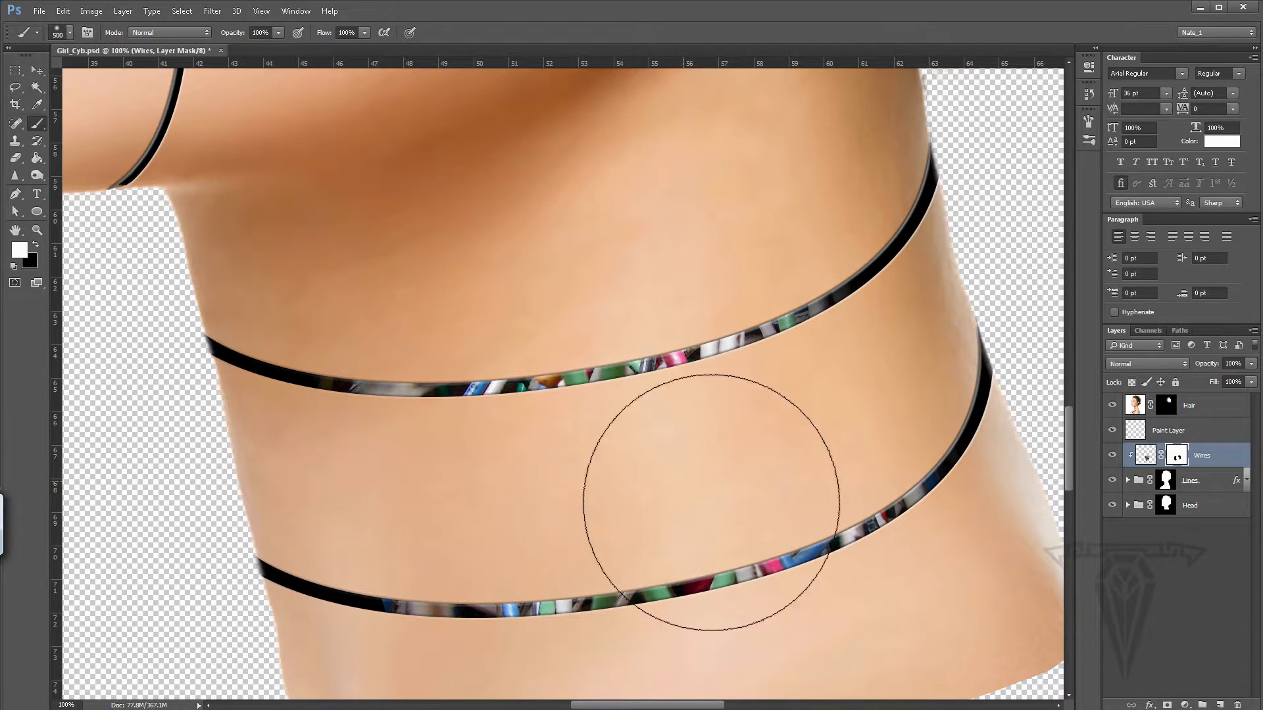
Step: Switch to Chrome and search Google Images for "car parts"
key(alt+Tab)
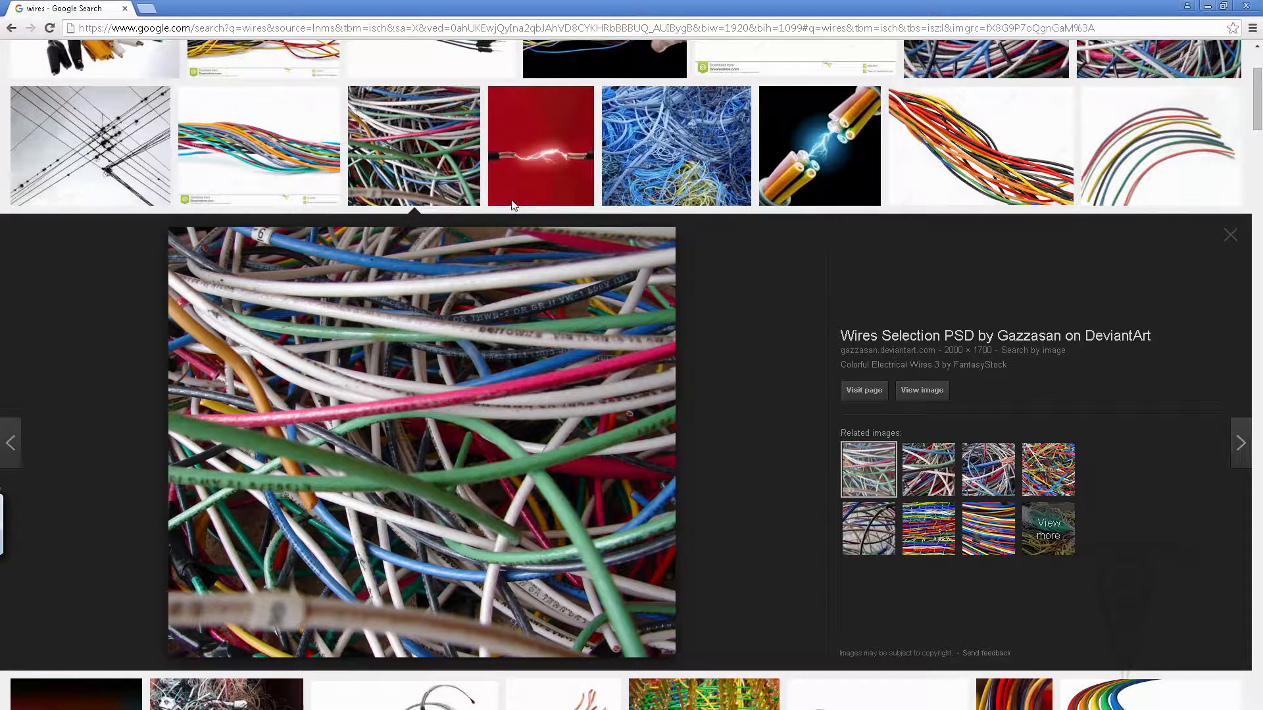
click(281, 26)
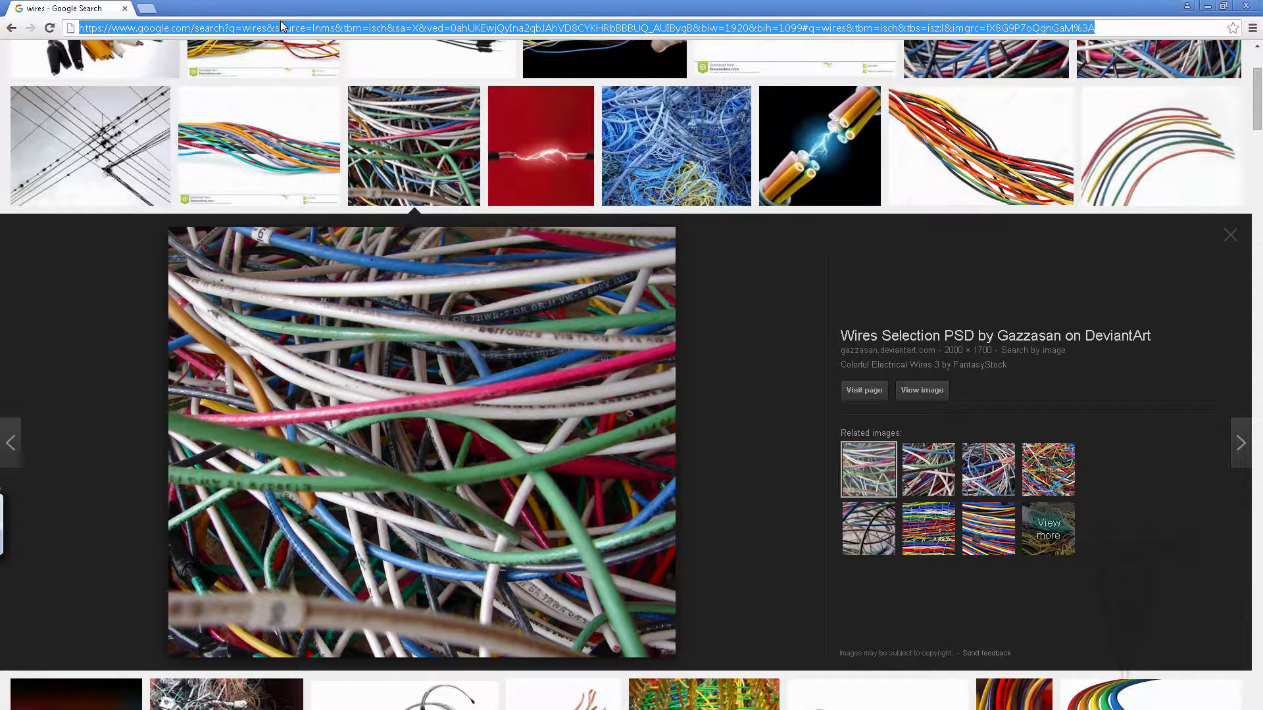
text(car parts)
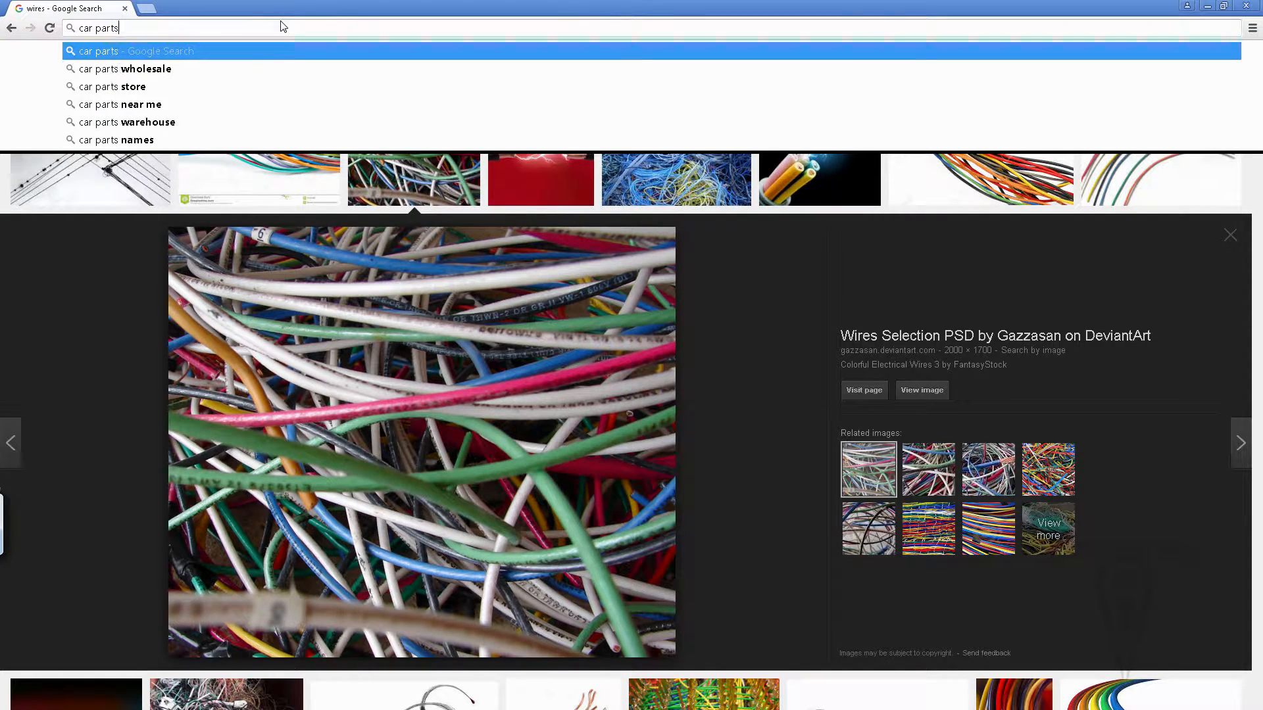
key(Return)
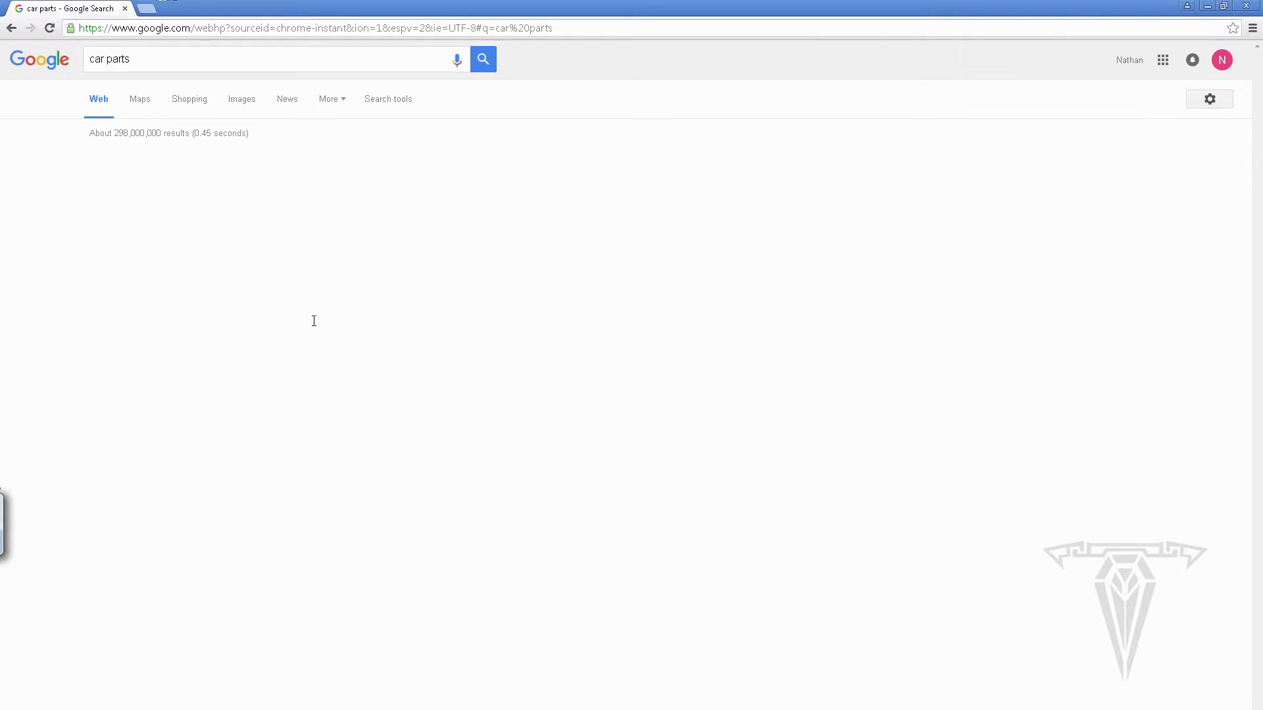
click(238, 104)
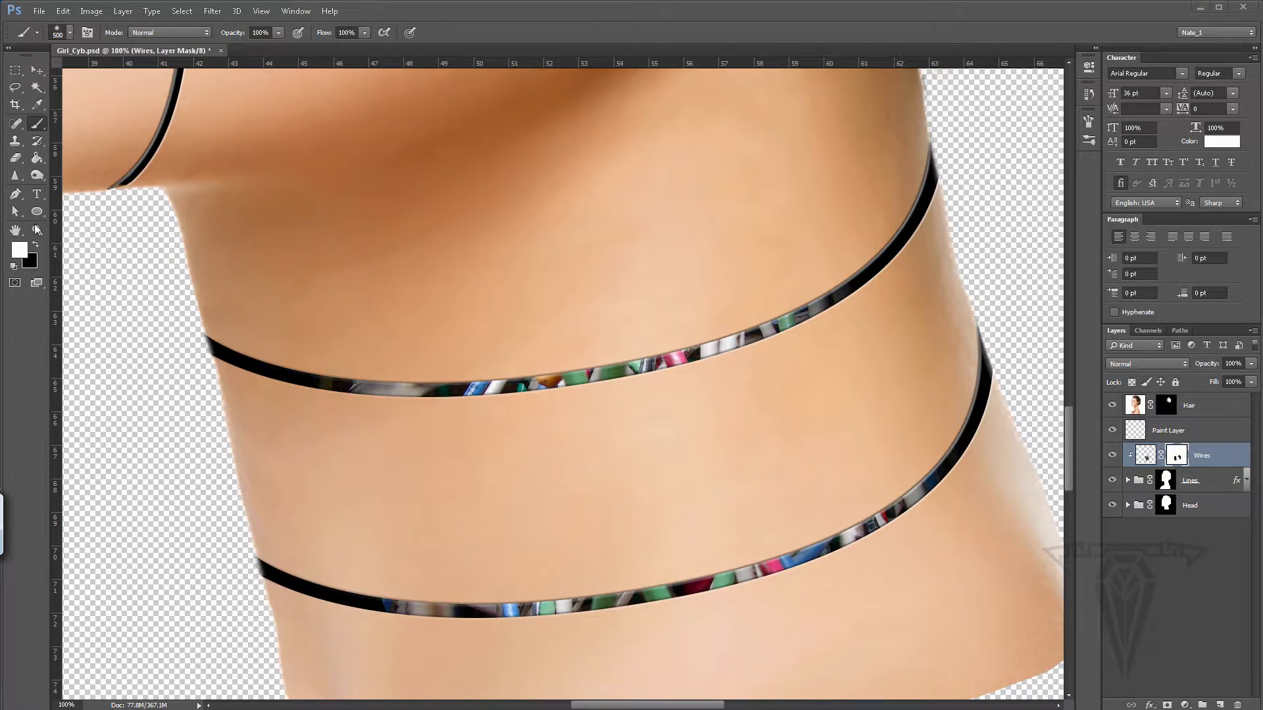
Step: Delete the Wires layer in Photoshop
key(alt)
click(37, 230)
alt+click(472, 288)
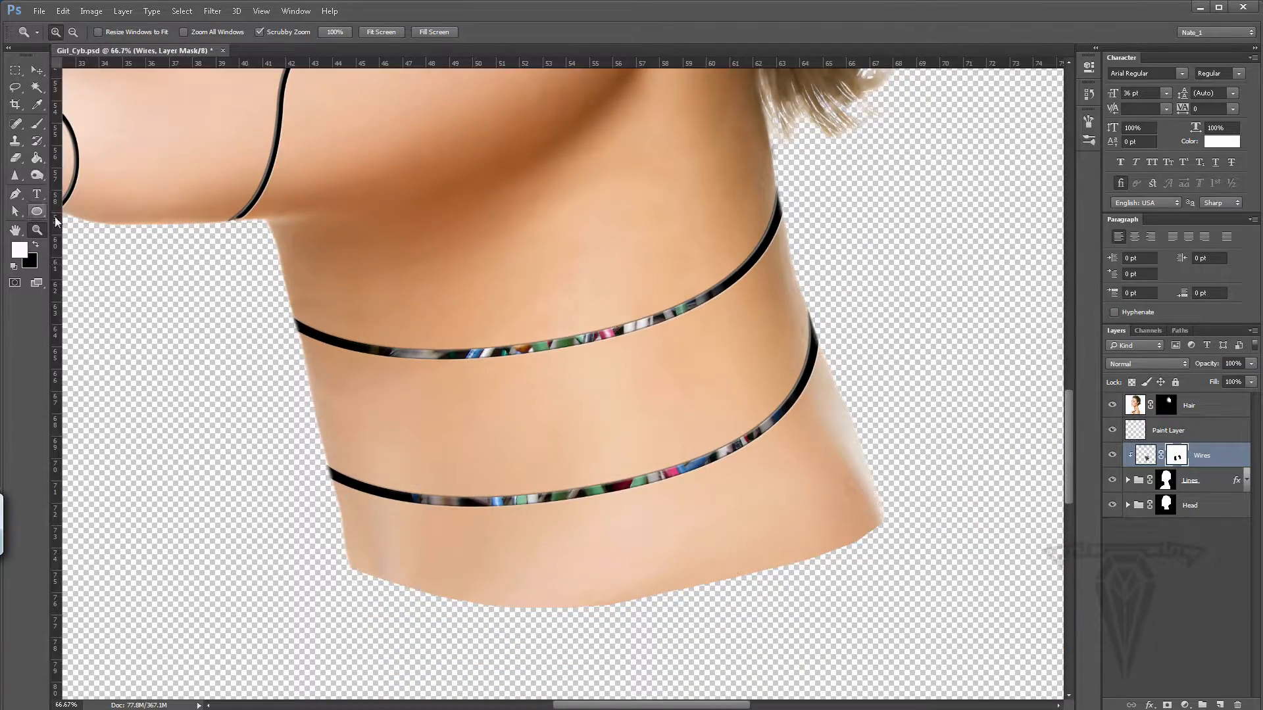
alt+click(478, 262)
drag(565, 251, 687, 431)
alt+click(690, 385)
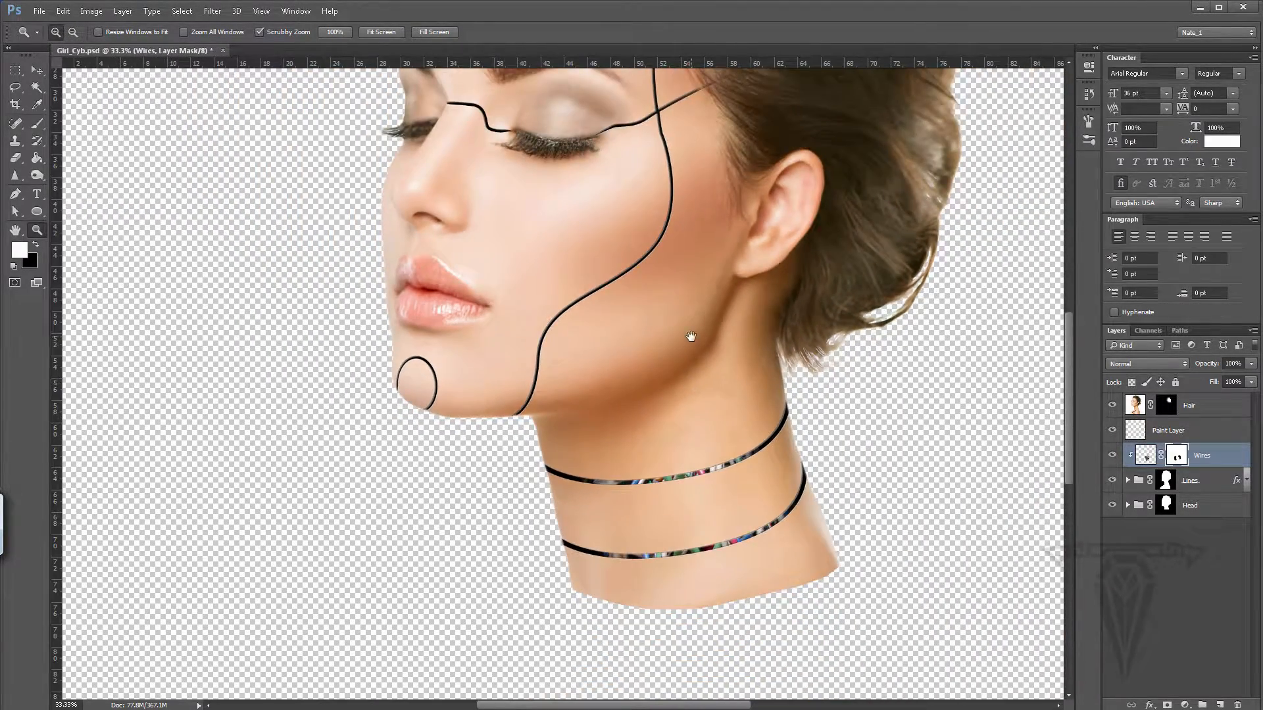
drag(691, 338, 626, 375)
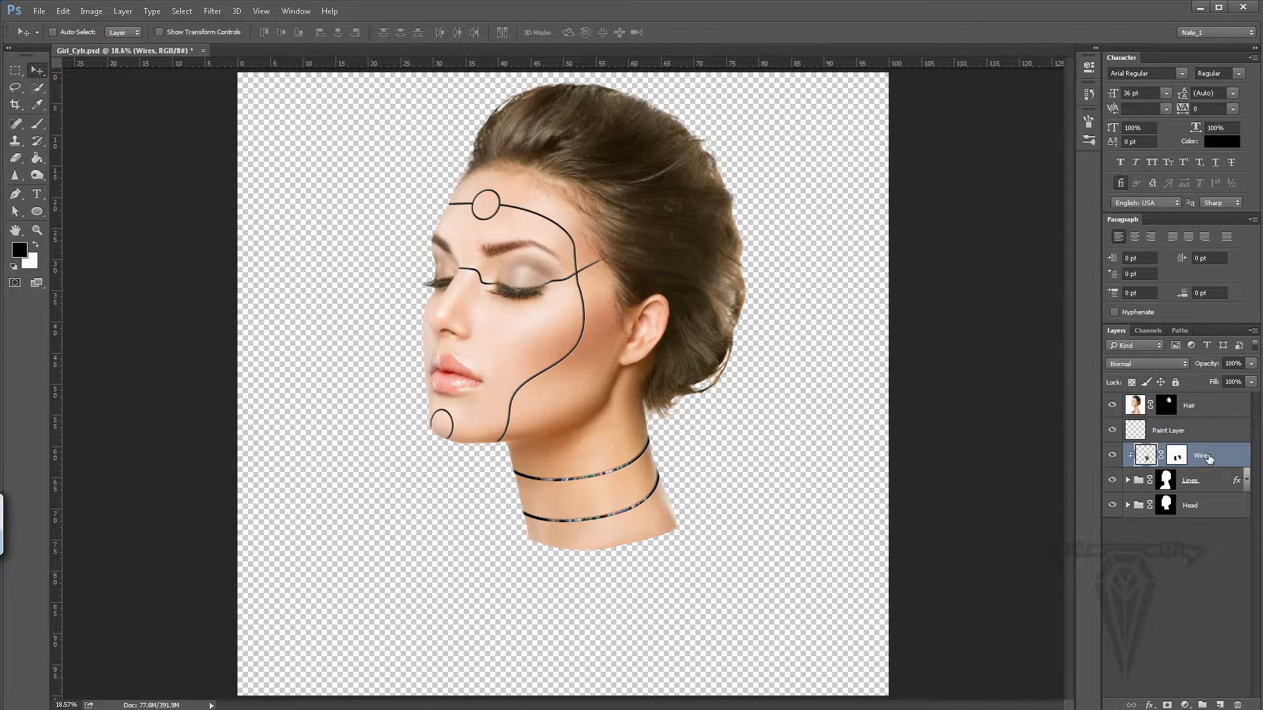
drag(1209, 458, 1237, 704)
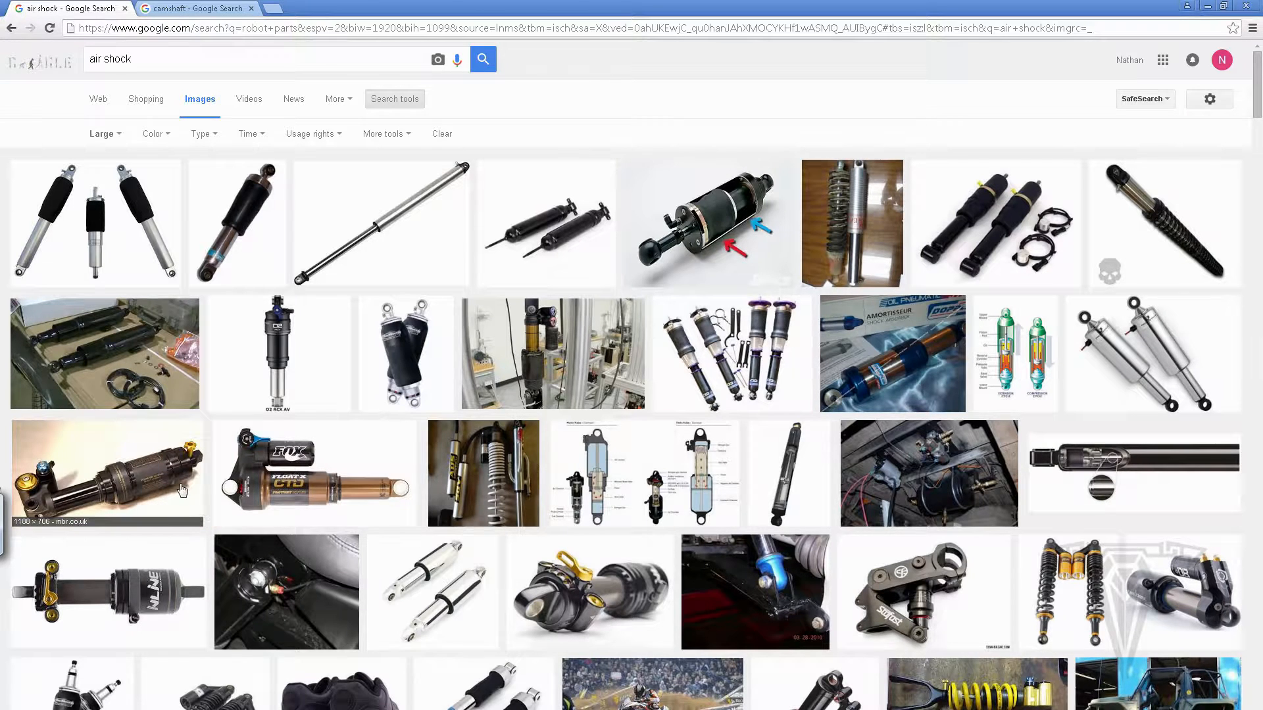
Step: Open the Öhlins STX22 air shock preview in the "air shock" image results and copy the image
click(138, 482)
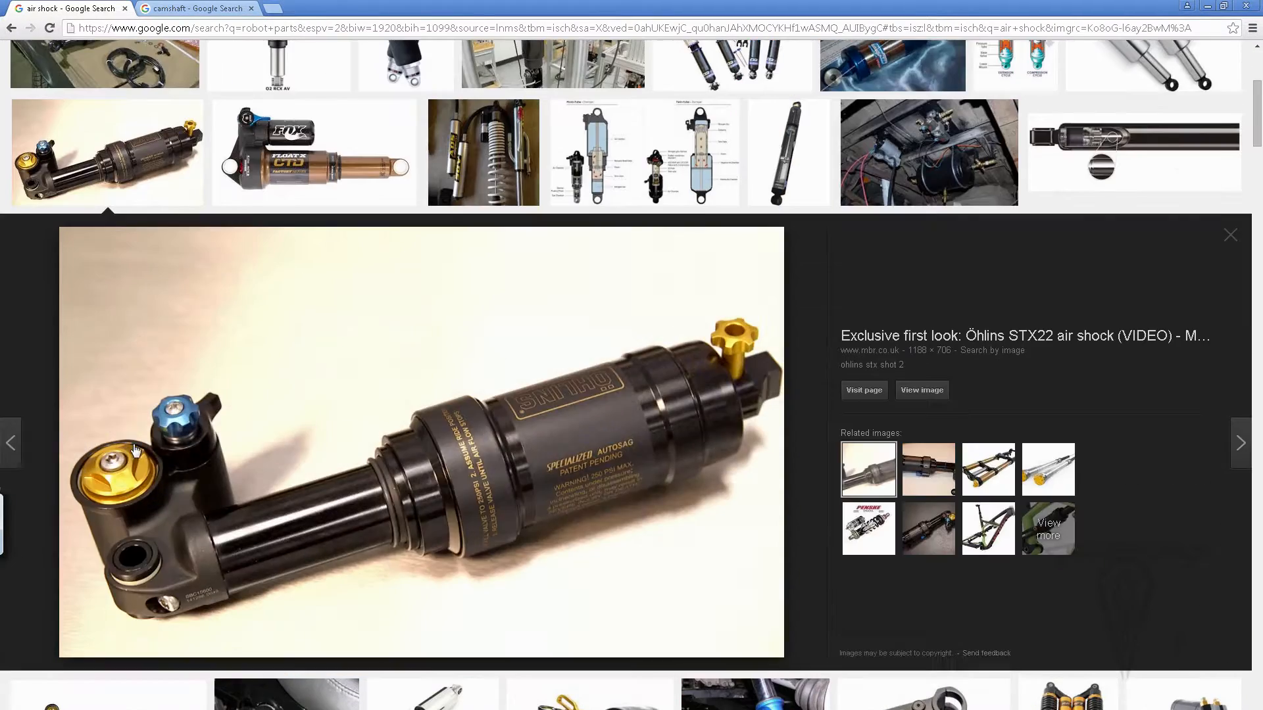
right_click(471, 433)
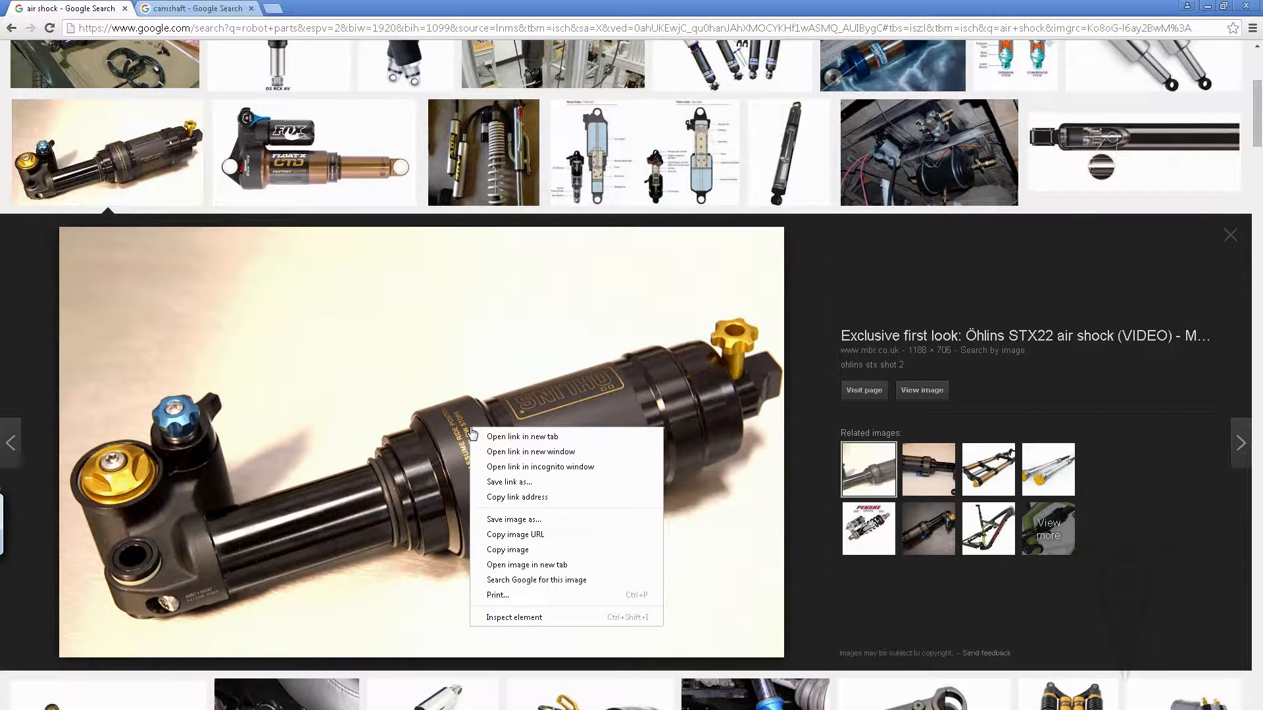
click(517, 552)
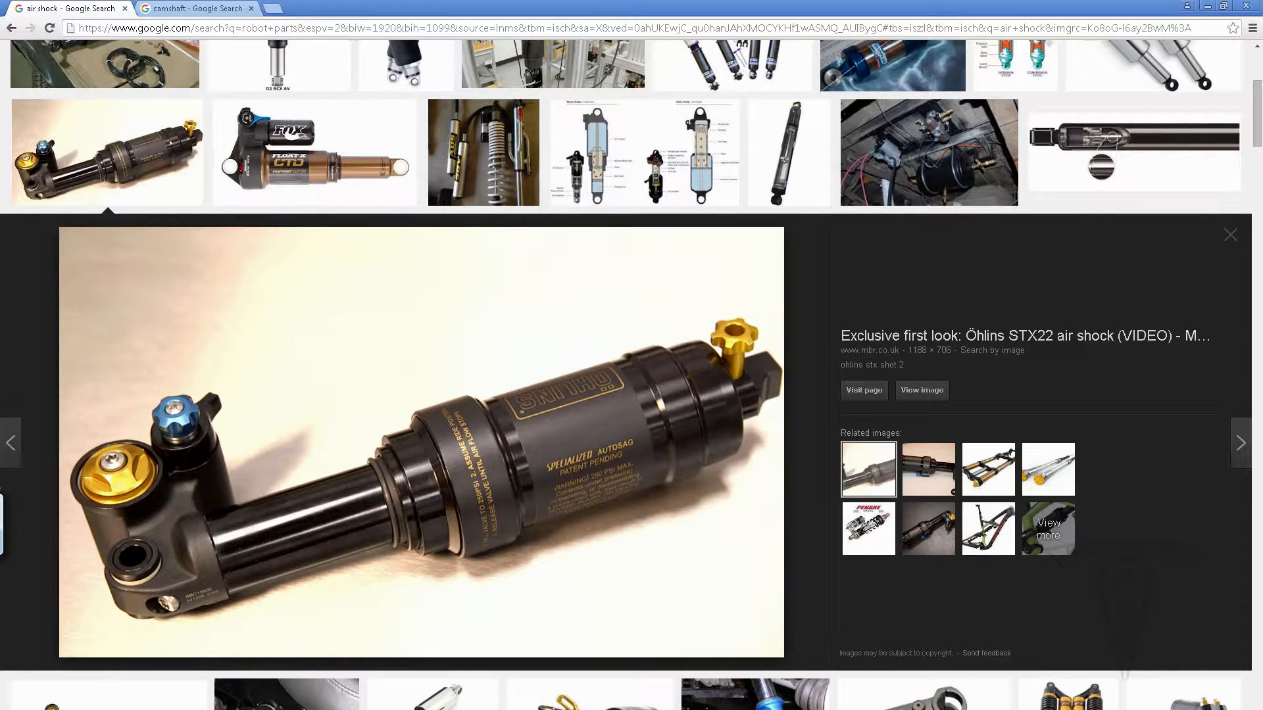
Step: Switch to Photoshop, create a 1188 × 706 pixel document from the Clipboard preset and paste the air shock image into it
key(alt+Tab)
click(39, 12)
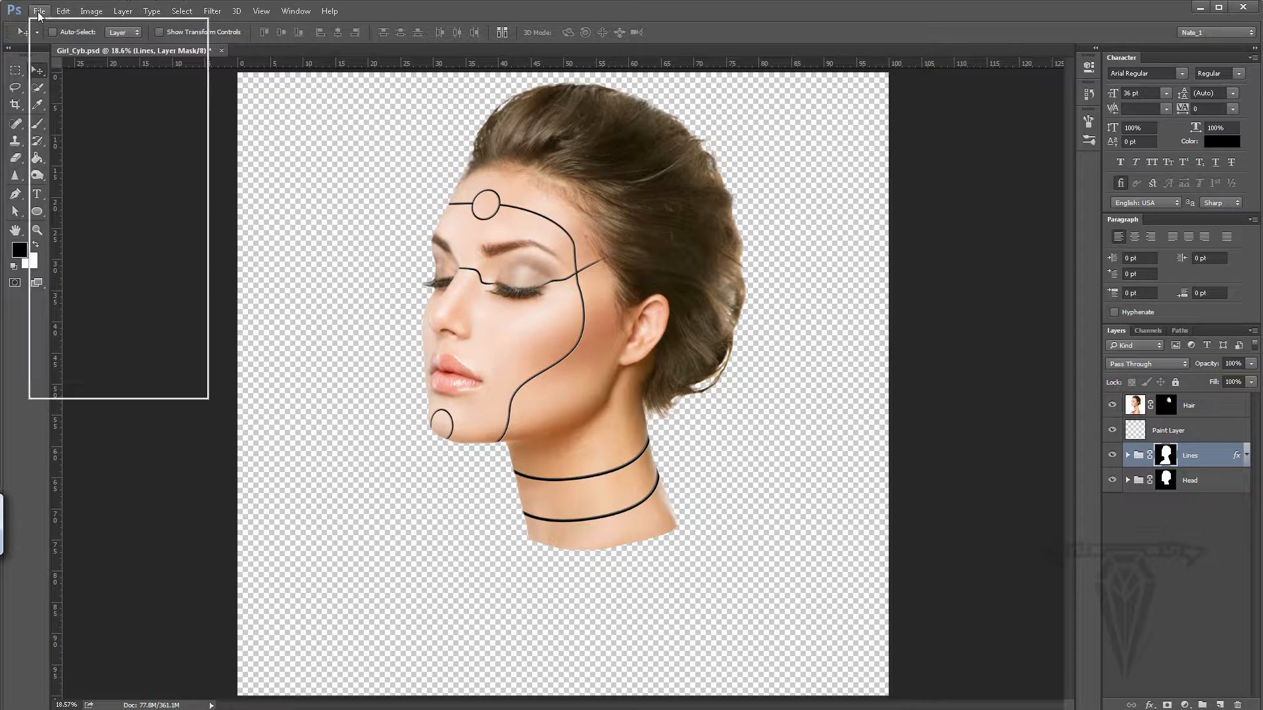
click(51, 30)
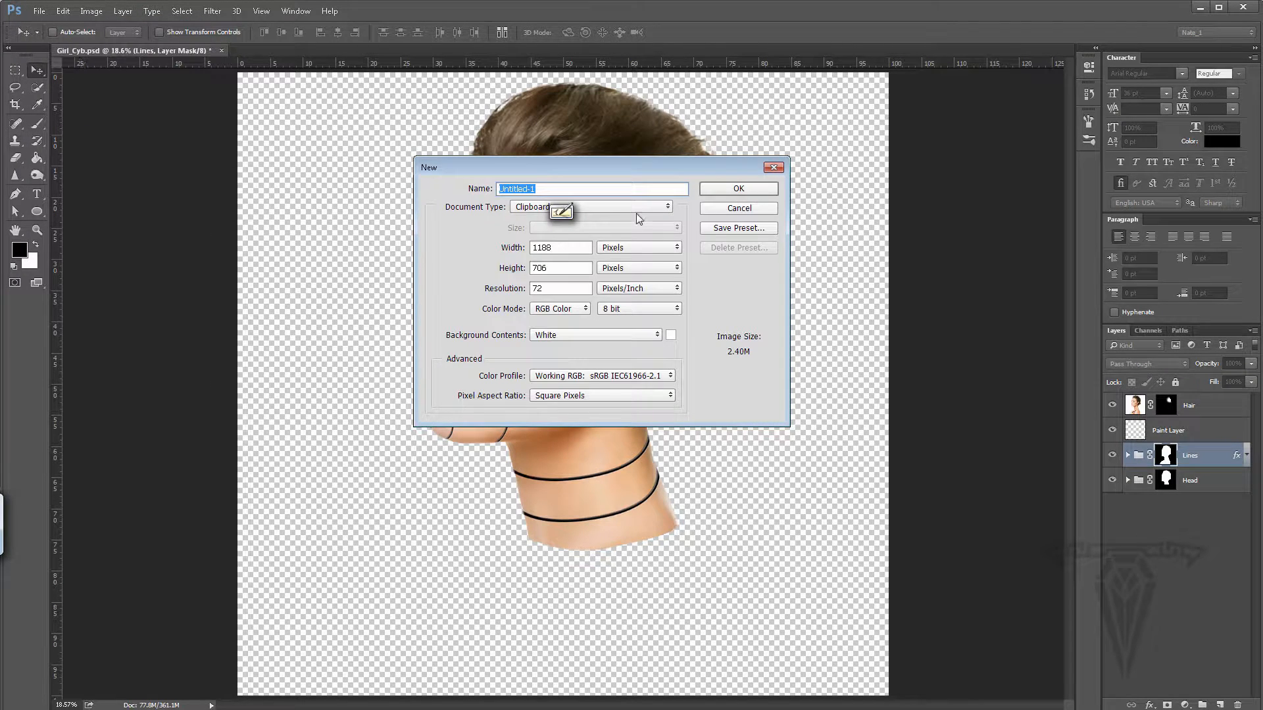
click(740, 190)
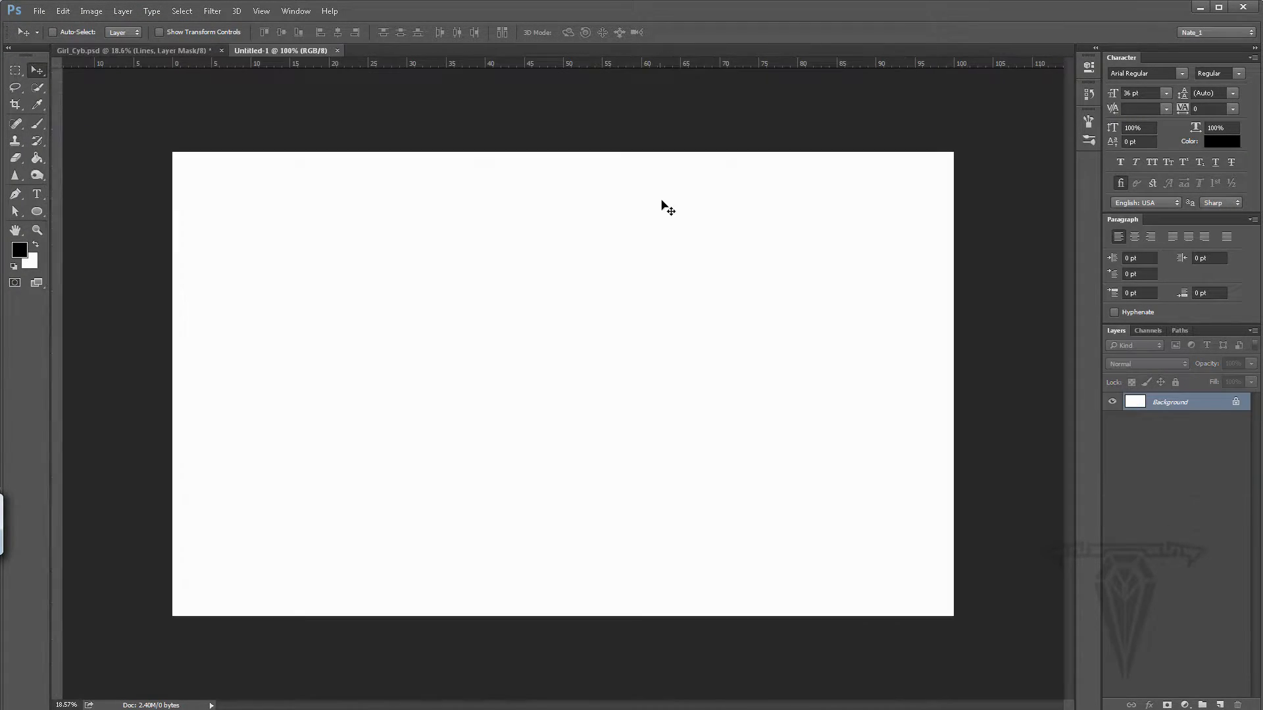
click(63, 12)
click(74, 125)
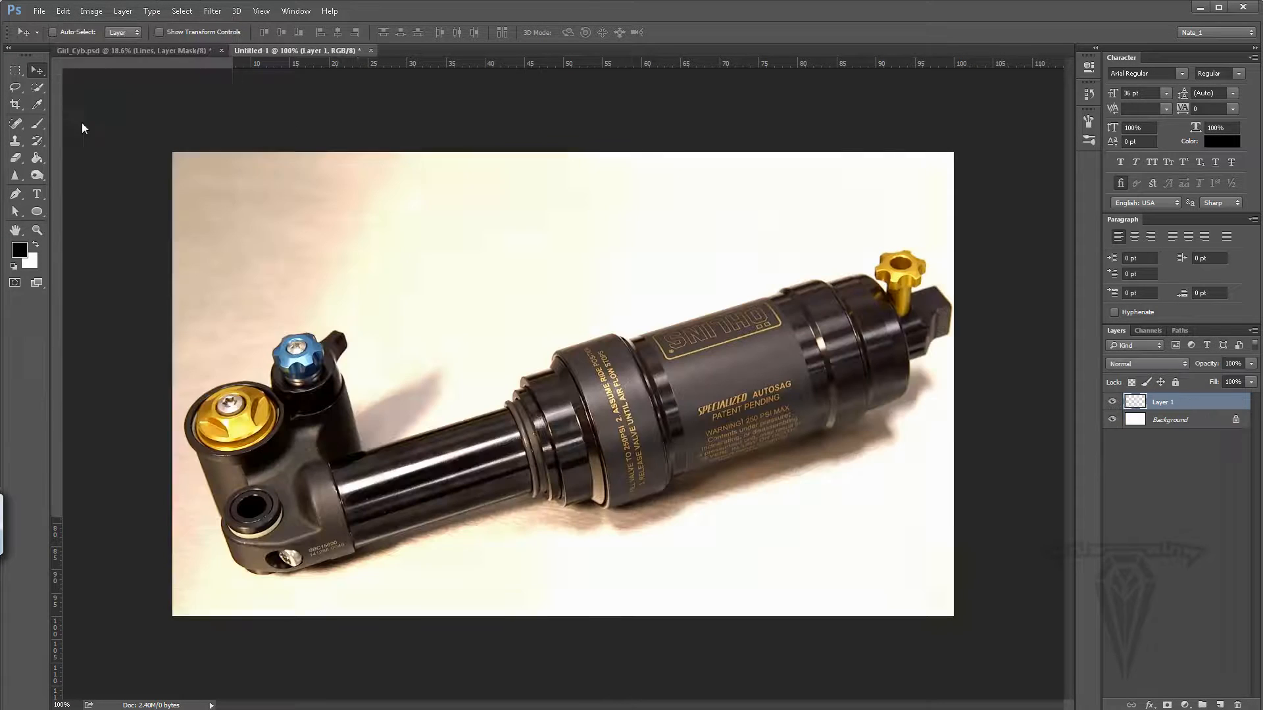
Step: Select the air shock with the Quick Selection tool, subtracting the shadow areas along its lower edge
click(38, 88)
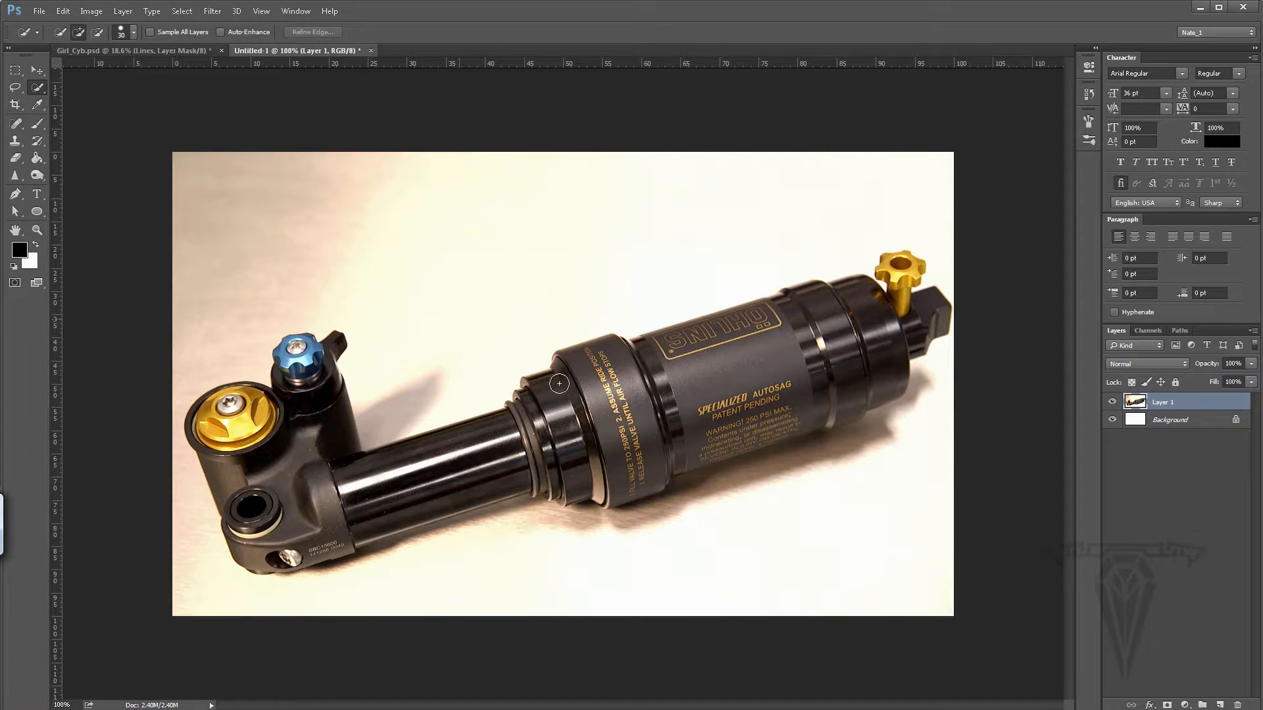
click(37, 87)
click(85, 91)
mouse_move(683, 383)
mouse_down()
mouse_move(398, 488)
mouse_move(316, 487)
mouse_move(257, 427)
mouse_move(297, 357)
mouse_up()
mouse_move(615, 460)
mouse_down()
mouse_move(623, 474)
mouse_move(890, 369)
mouse_up()
drag(908, 425, 689, 502)
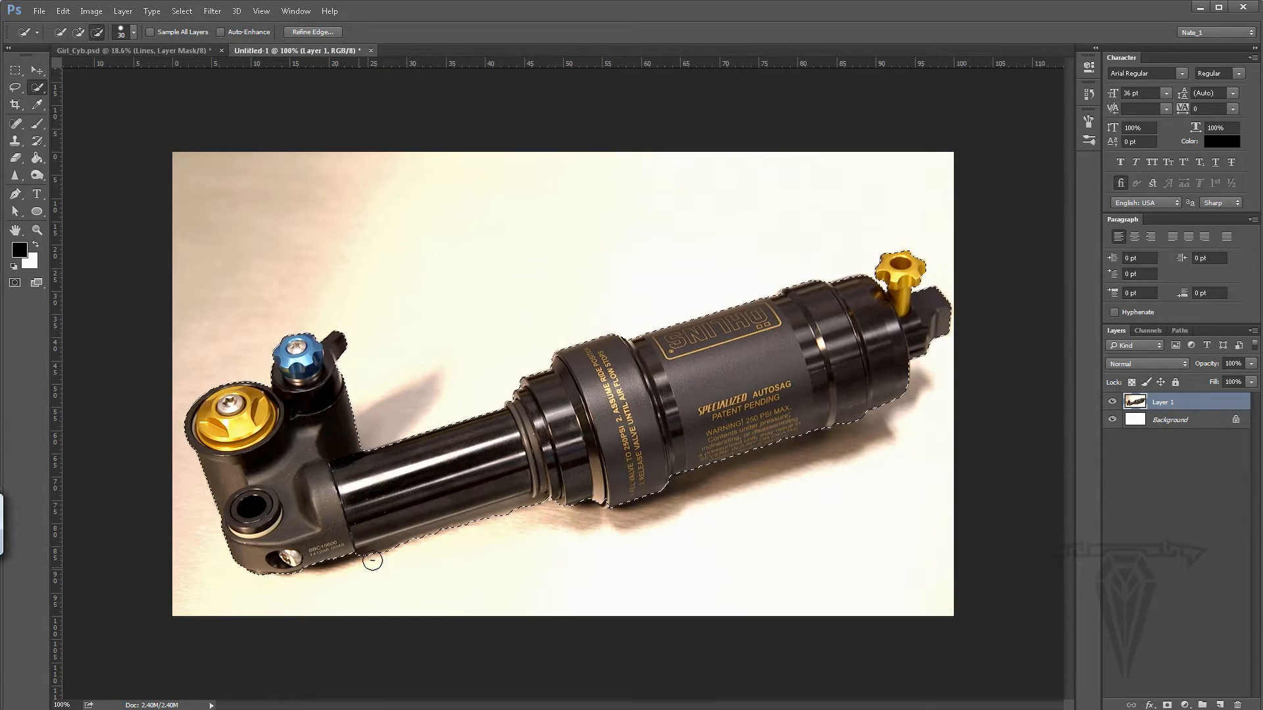
mouse_move(540, 510)
mouse_down()
mouse_move(391, 552)
mouse_move(388, 526)
mouse_move(461, 505)
mouse_move(414, 545)
mouse_up()
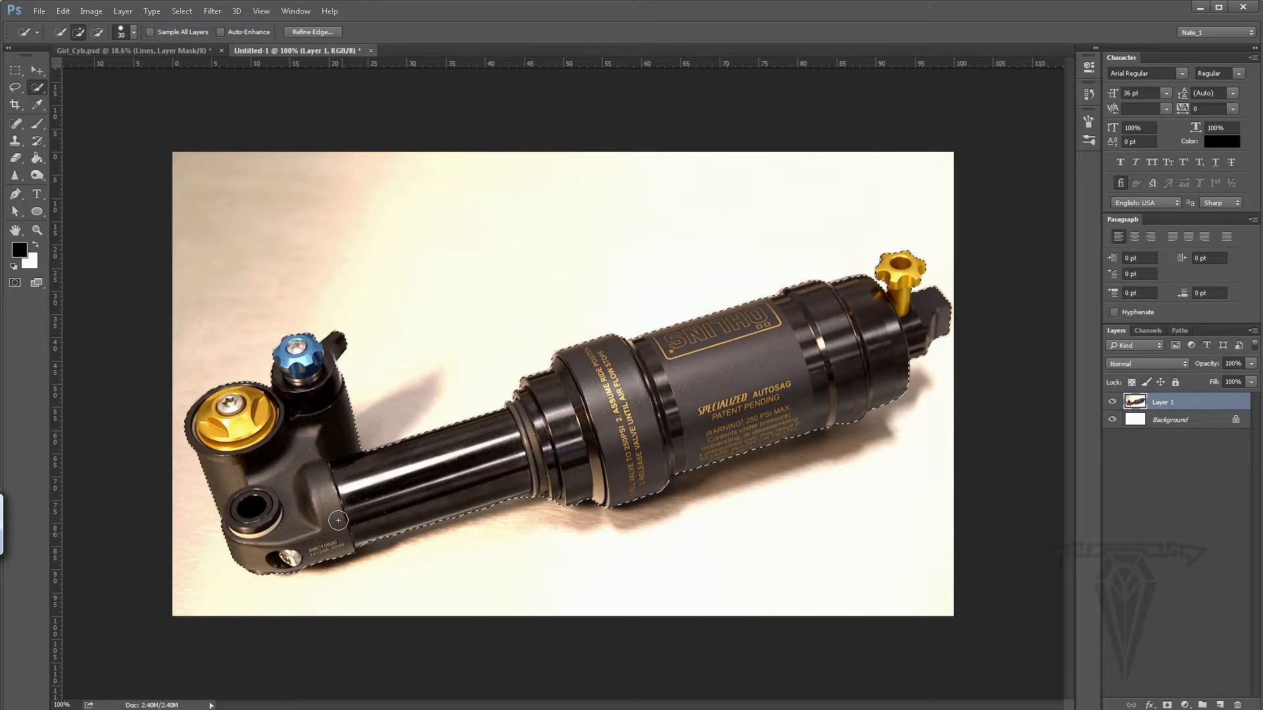
Step: Refine the shock absorber selection with Smart Radius, 1.2 px radius, slight smoothing, 7% contrast and decontaminated colors, outputting a new layer with layer mask
key(alt)
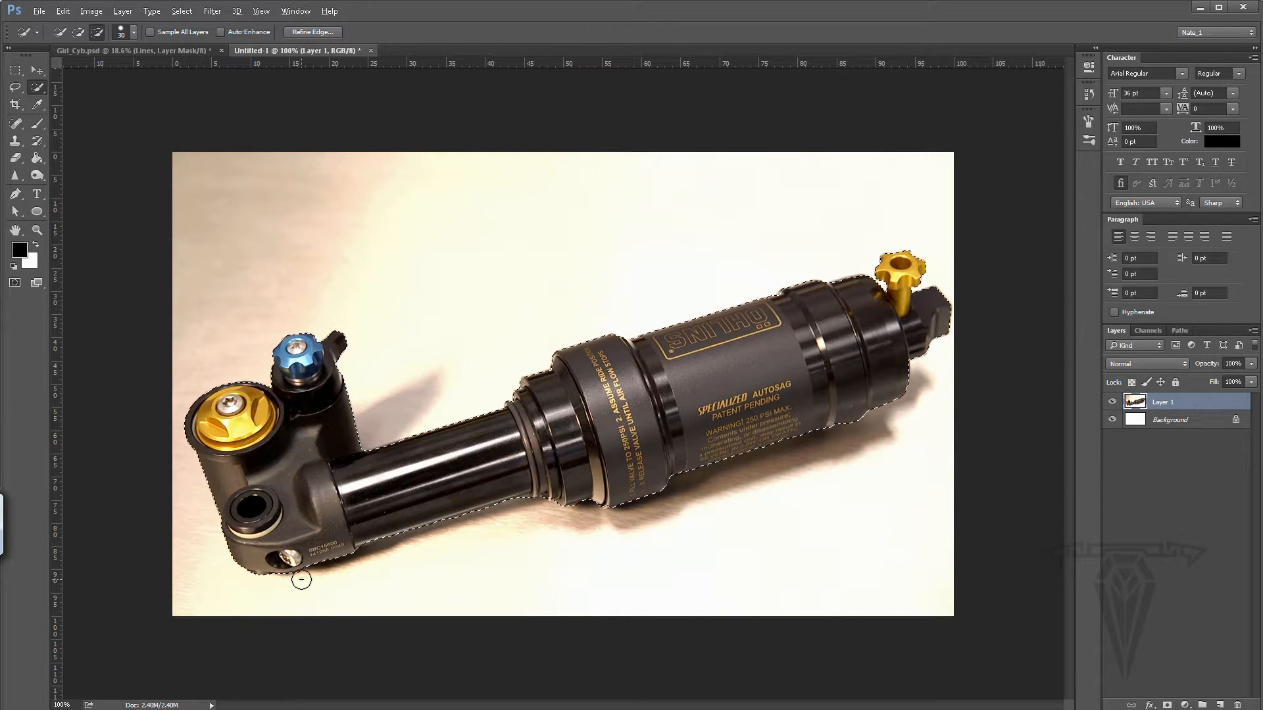
click(181, 11)
click(224, 169)
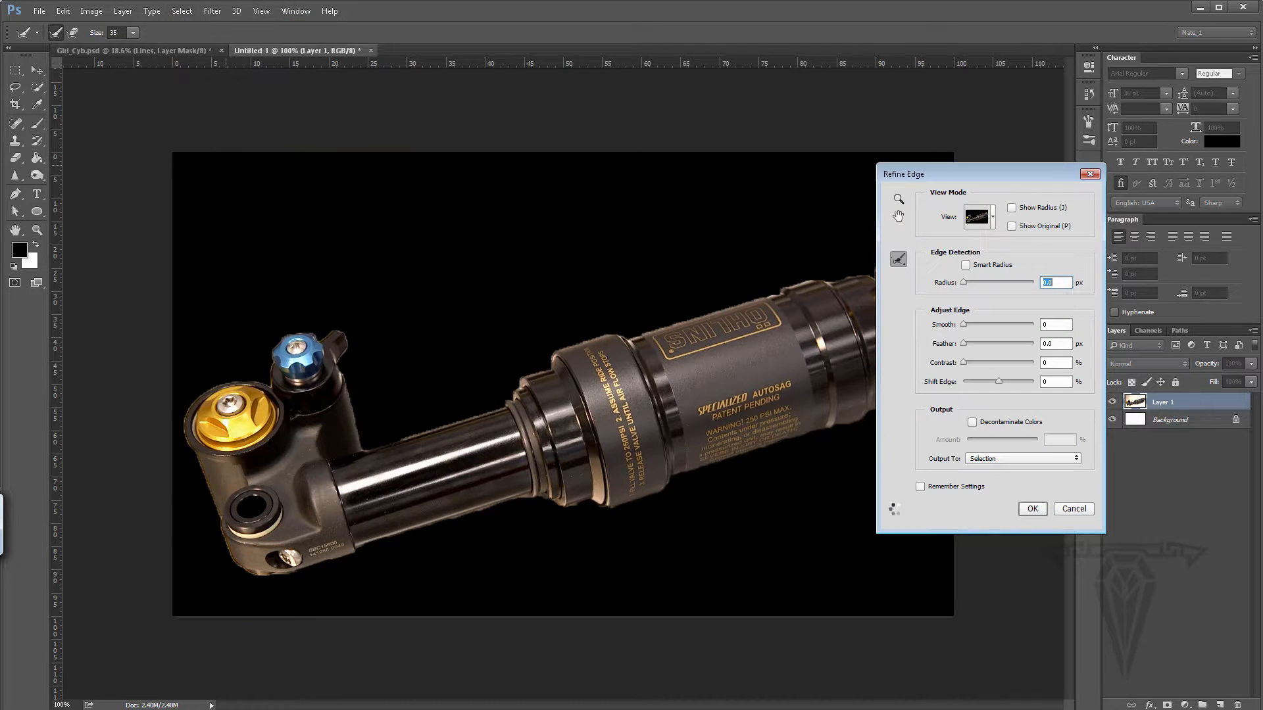
click(966, 265)
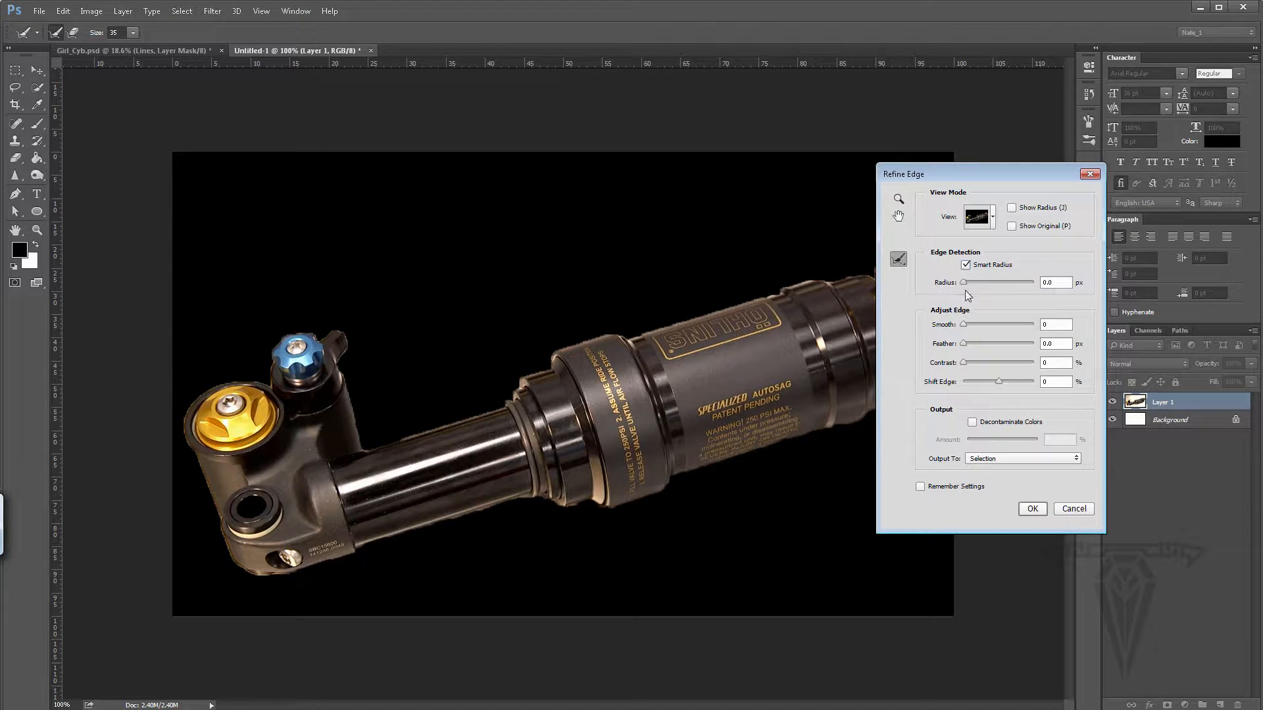
drag(964, 282, 973, 327)
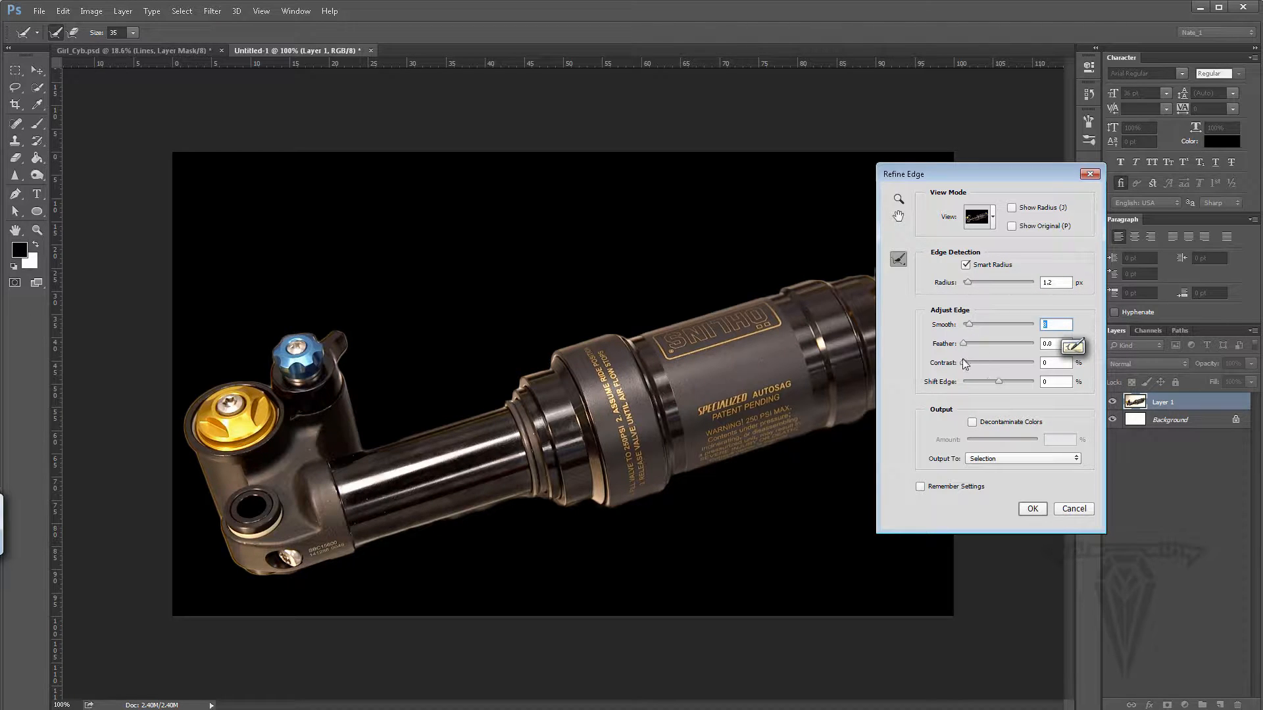
drag(966, 367, 969, 367)
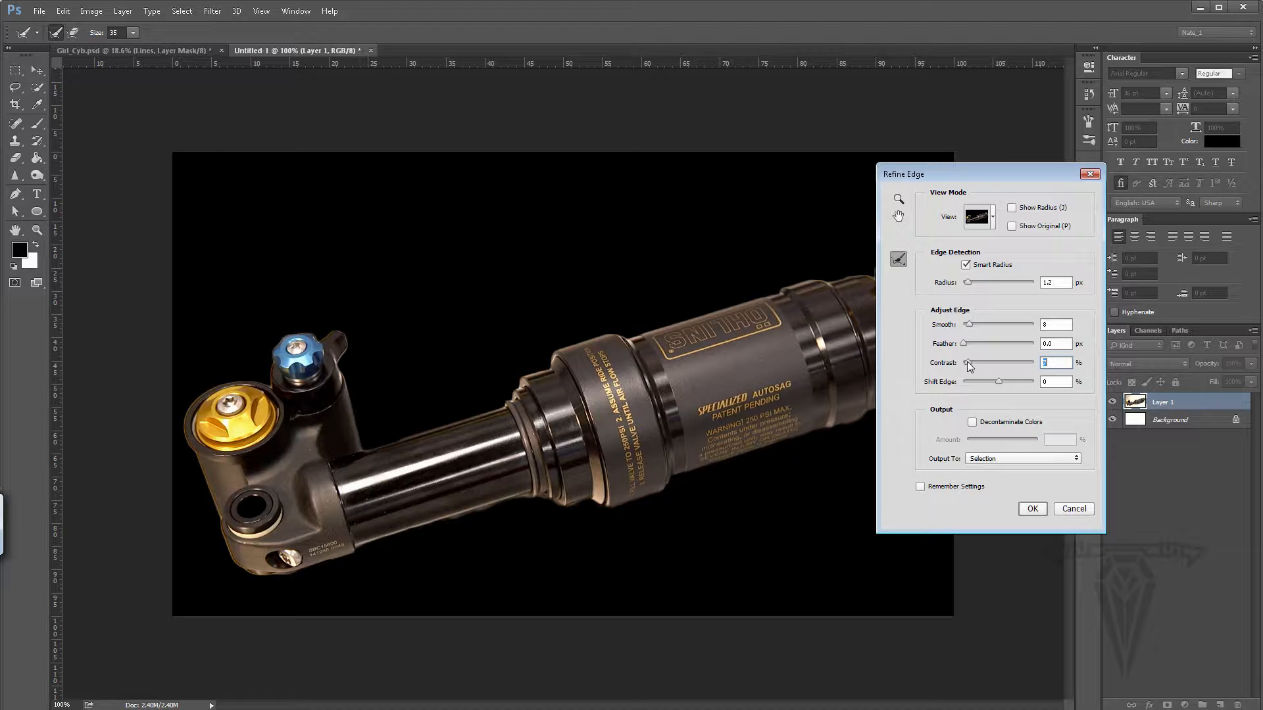
click(972, 423)
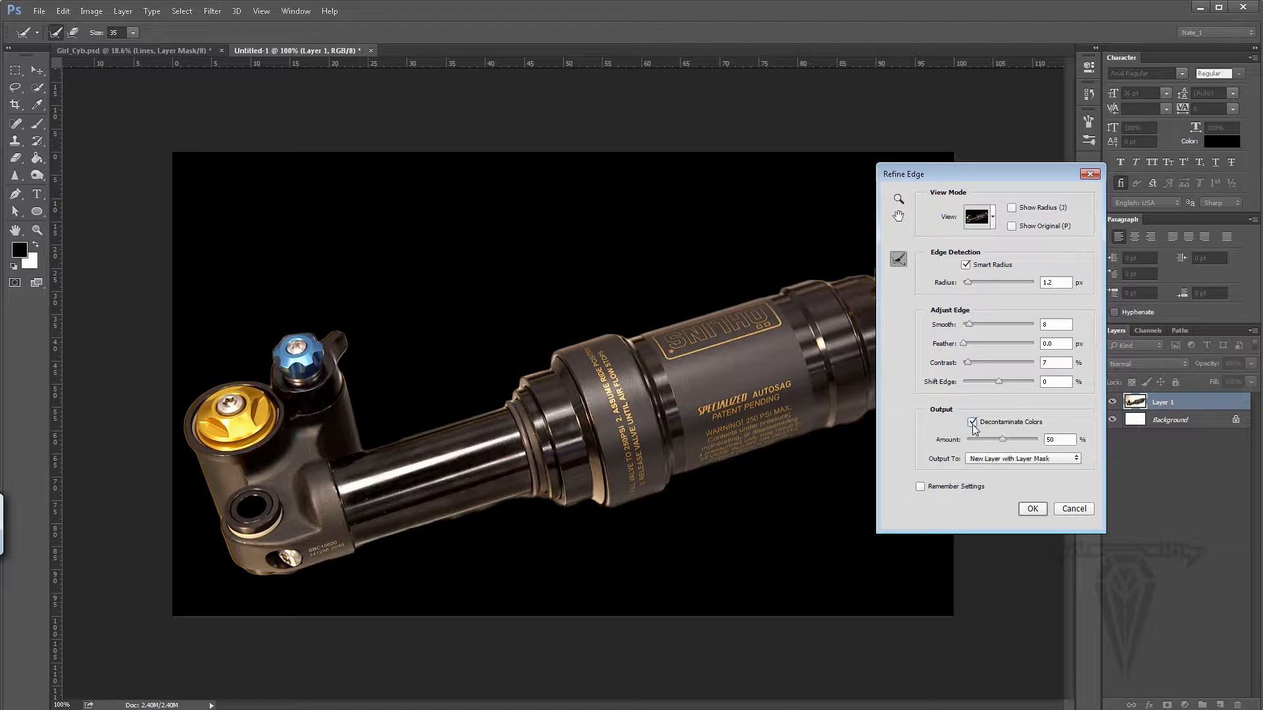
click(1033, 510)
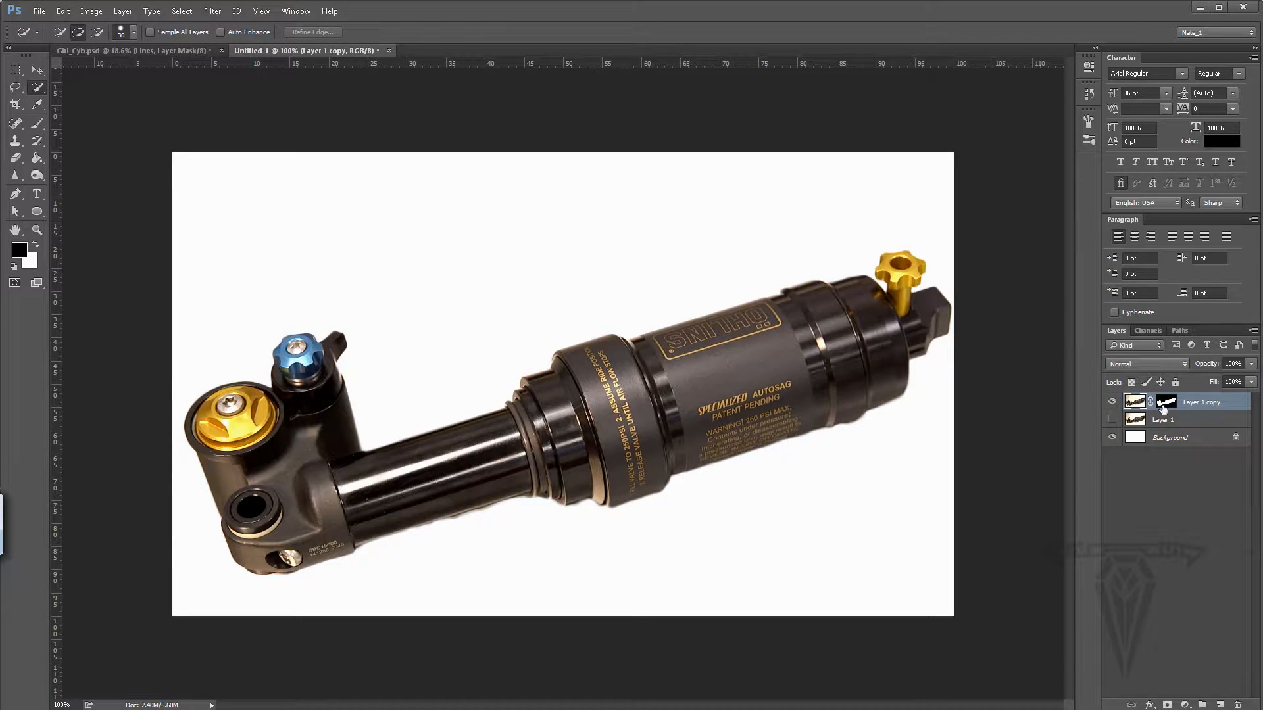
Step: Paint black on the Layer 1 copy mask with a hard 30 px round brush to remove leftover shadow along the shock's lower edge
click(1165, 403)
click(1089, 122)
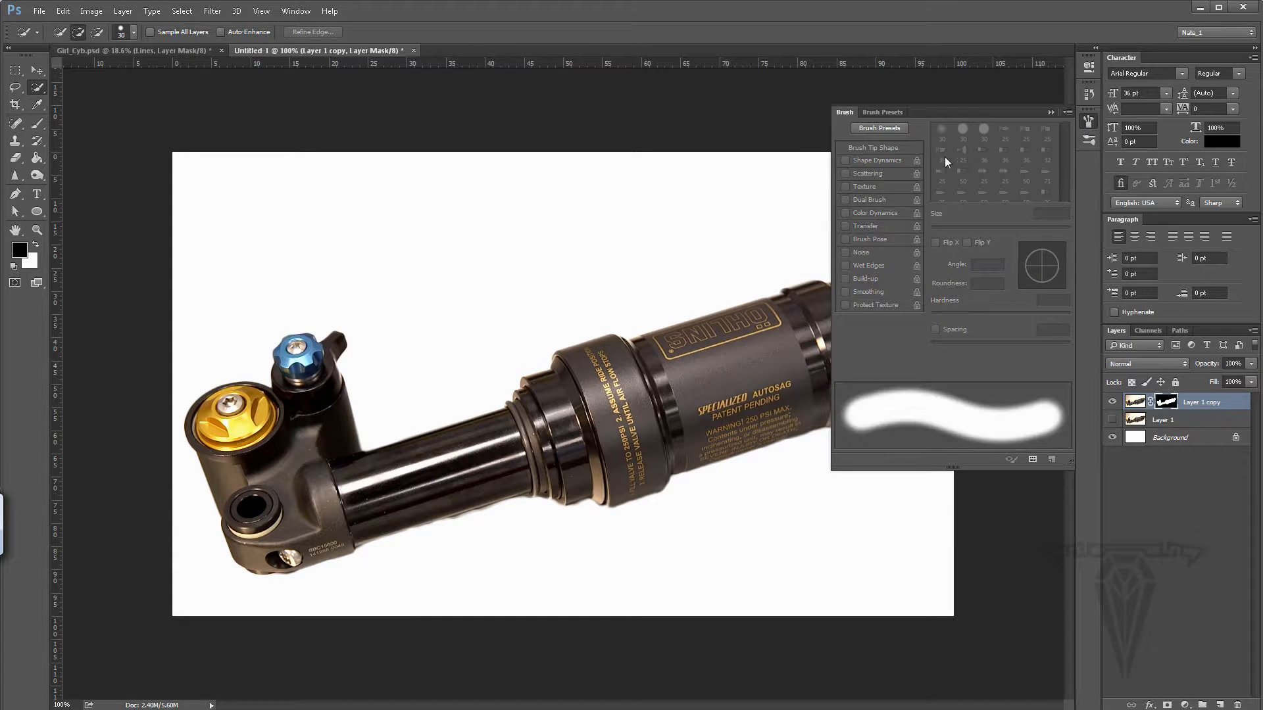
click(37, 124)
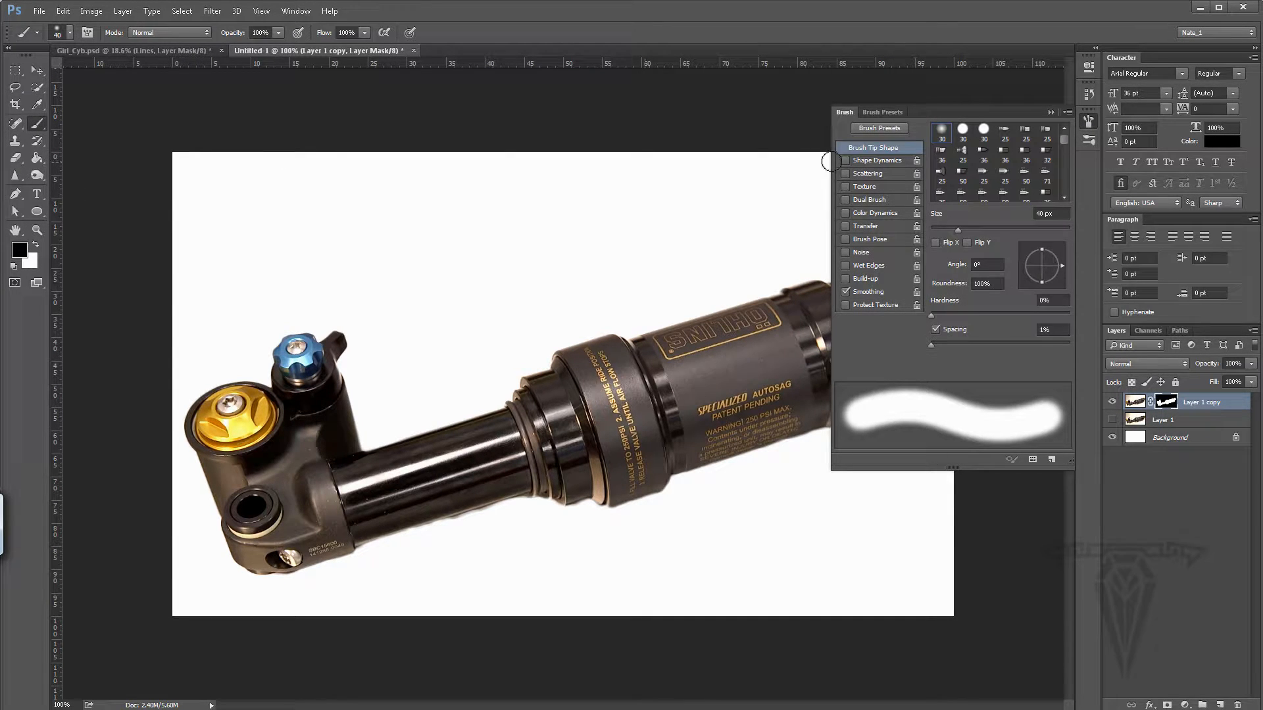
click(965, 135)
drag(947, 347, 901, 347)
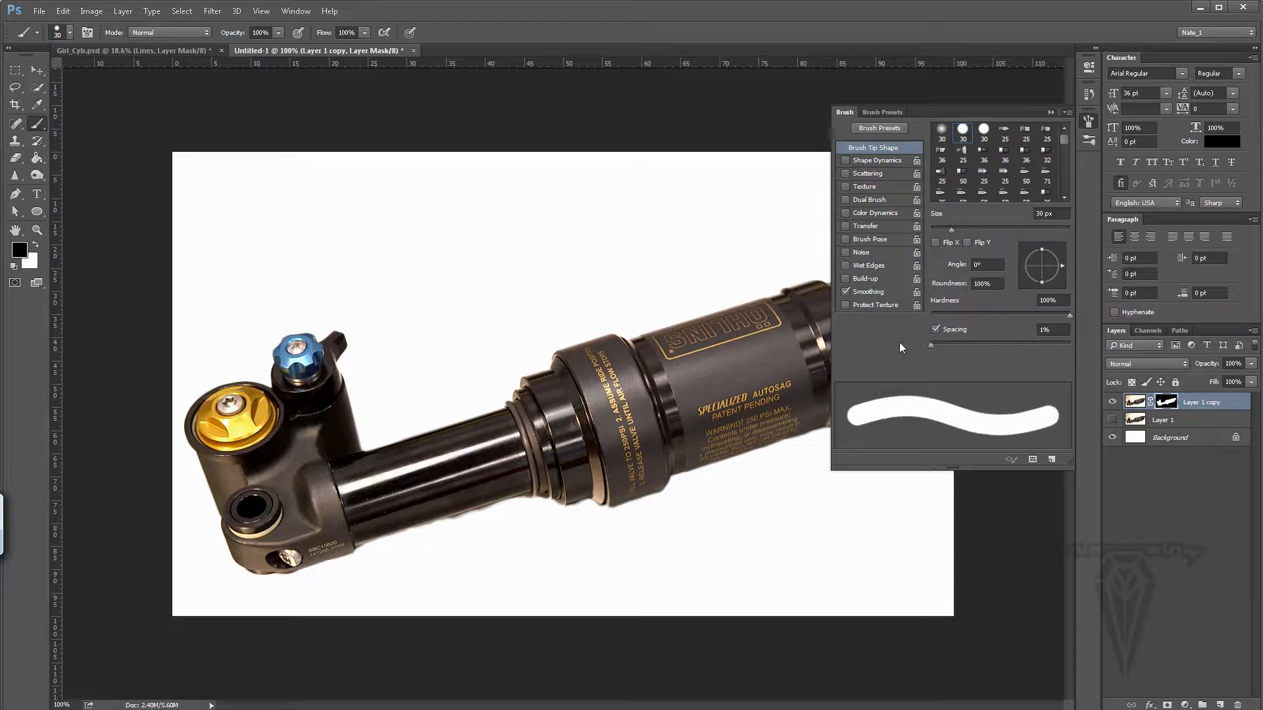
click(1051, 112)
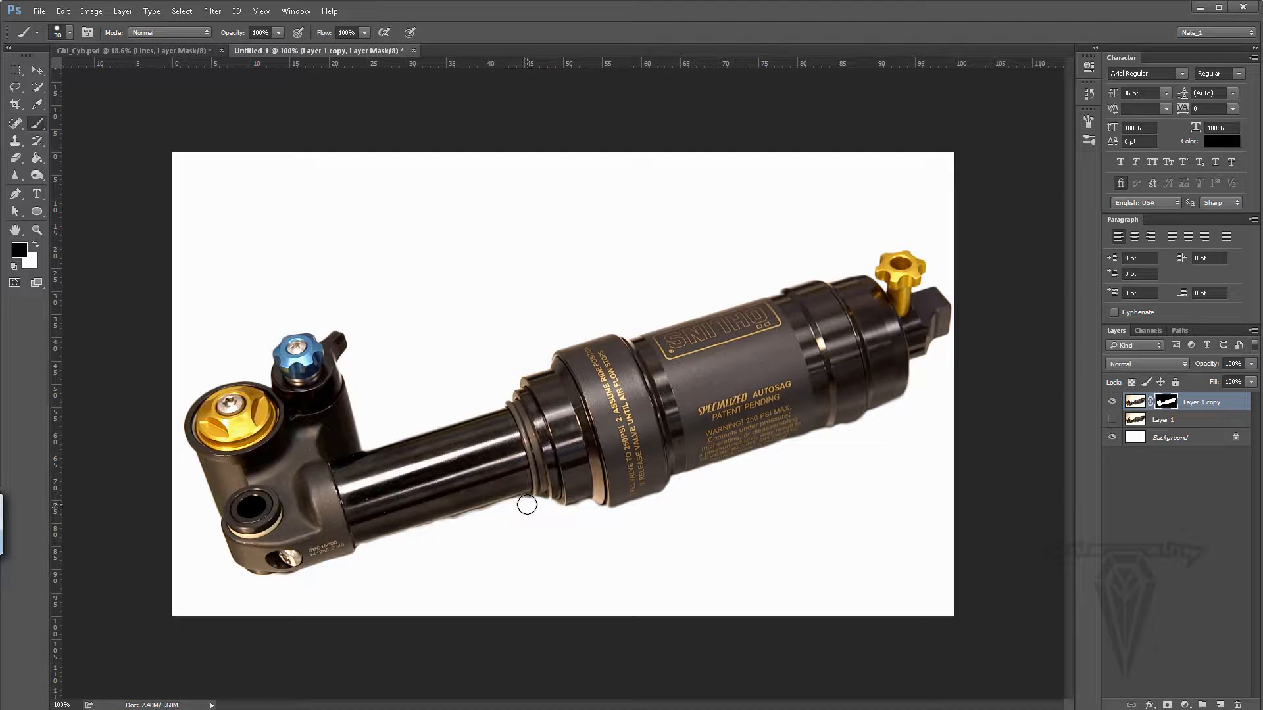
mouse_move(527, 504)
mouse_down()
mouse_move(587, 534)
mouse_move(577, 514)
mouse_move(615, 519)
mouse_move(690, 479)
mouse_up()
drag(822, 437, 868, 423)
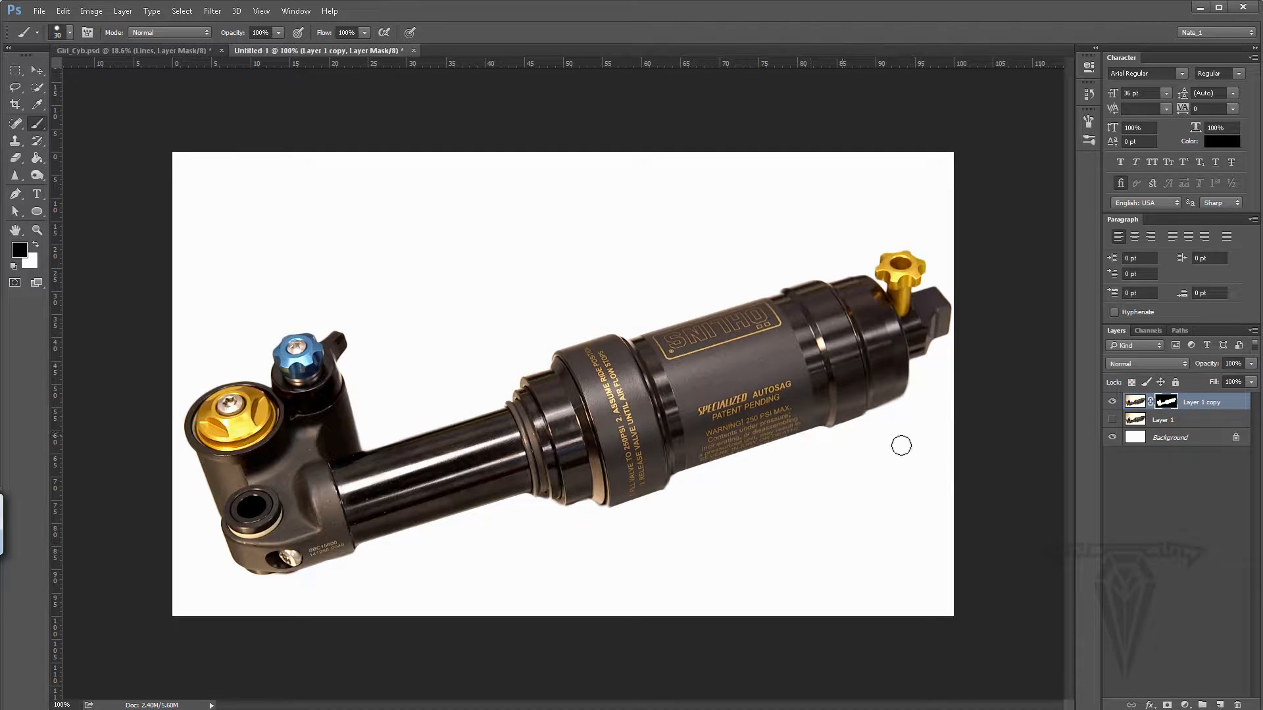
Step: Move the masked shock absorber into the Girl_Cyb.psd document, over the woman's neck
click(36, 72)
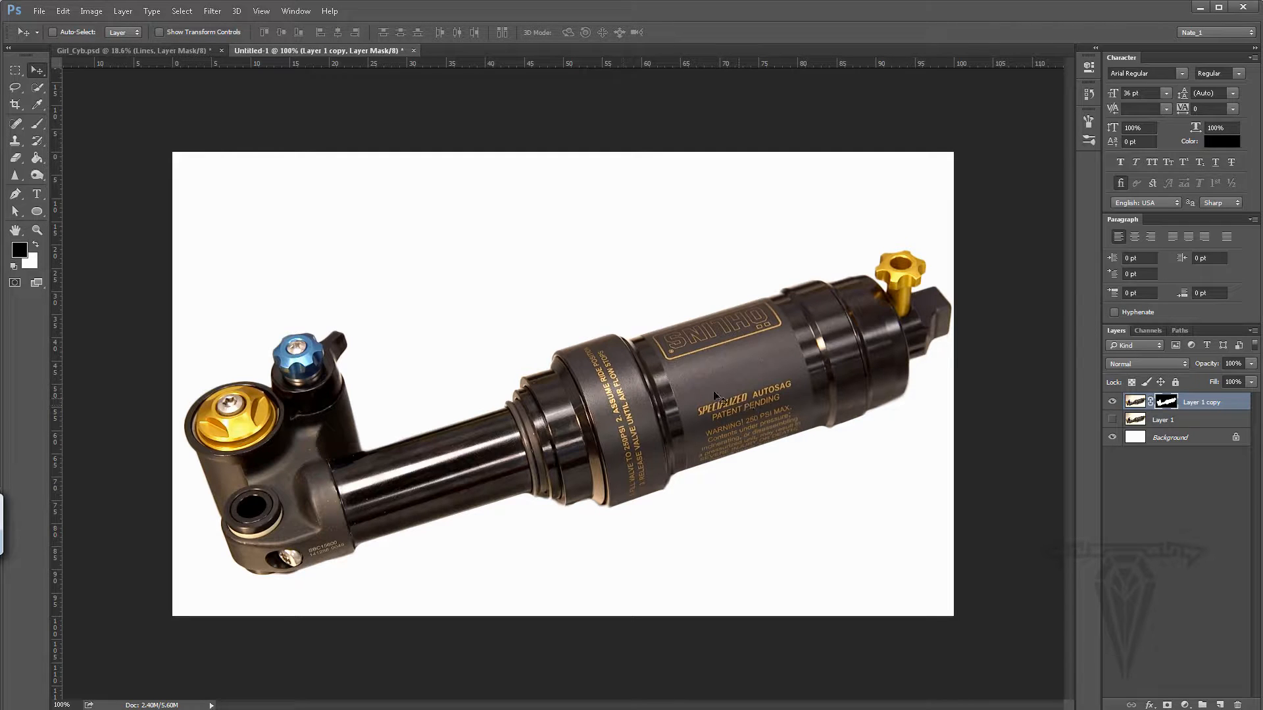
drag(738, 385, 650, 508)
Step: Rotate the shock absorber by -56.25° and shift it down so it crosses both black neck lines
click(37, 229)
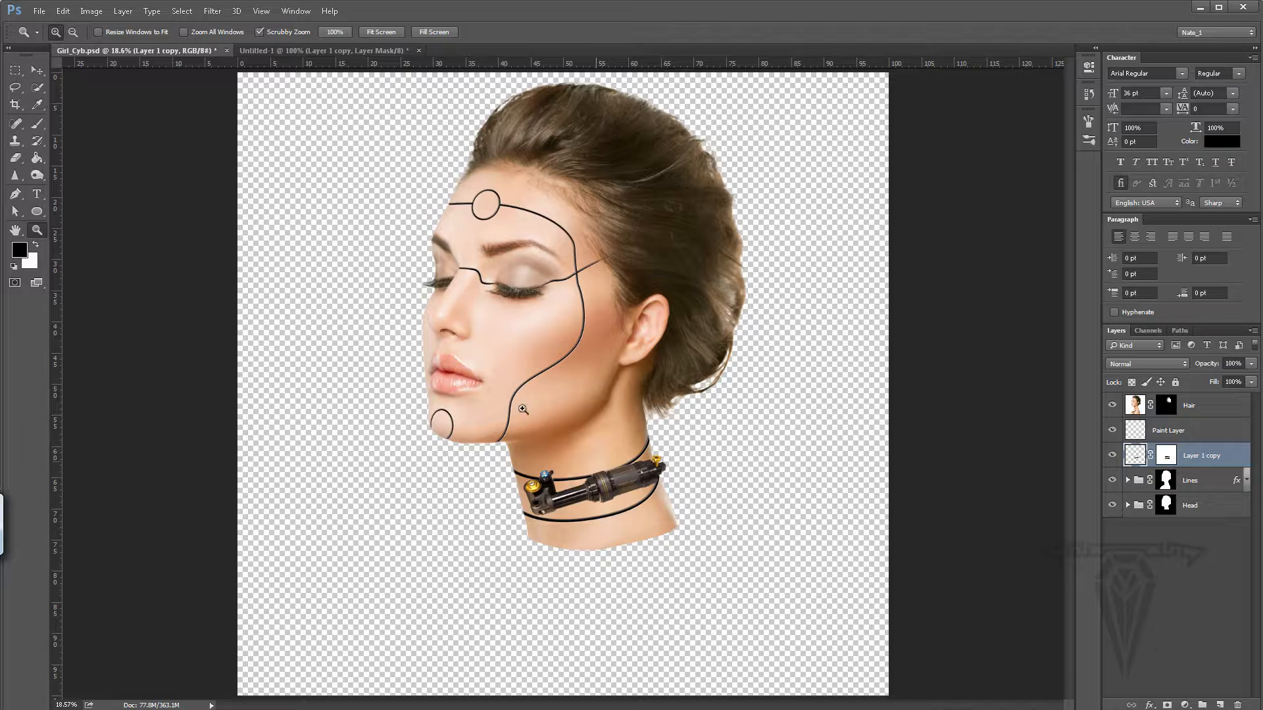
drag(618, 484, 601, 474)
click(601, 475)
drag(556, 436, 595, 333)
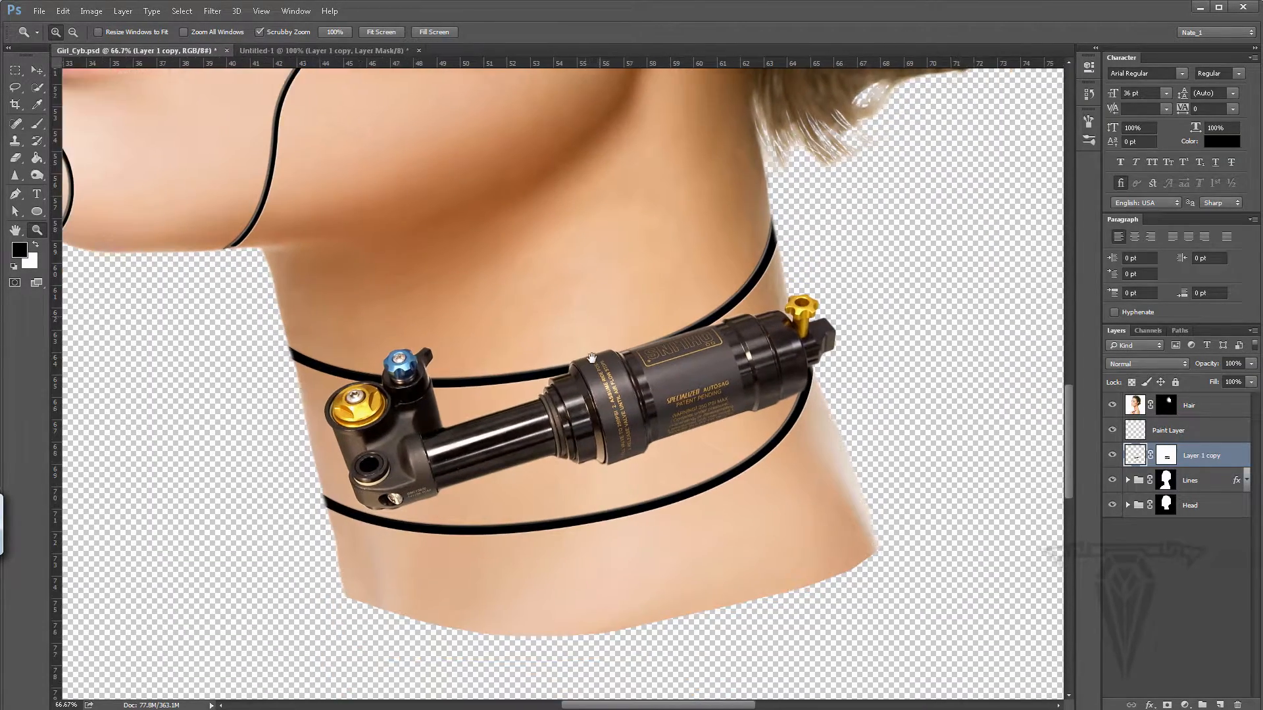
click(38, 71)
key(ctrl+t)
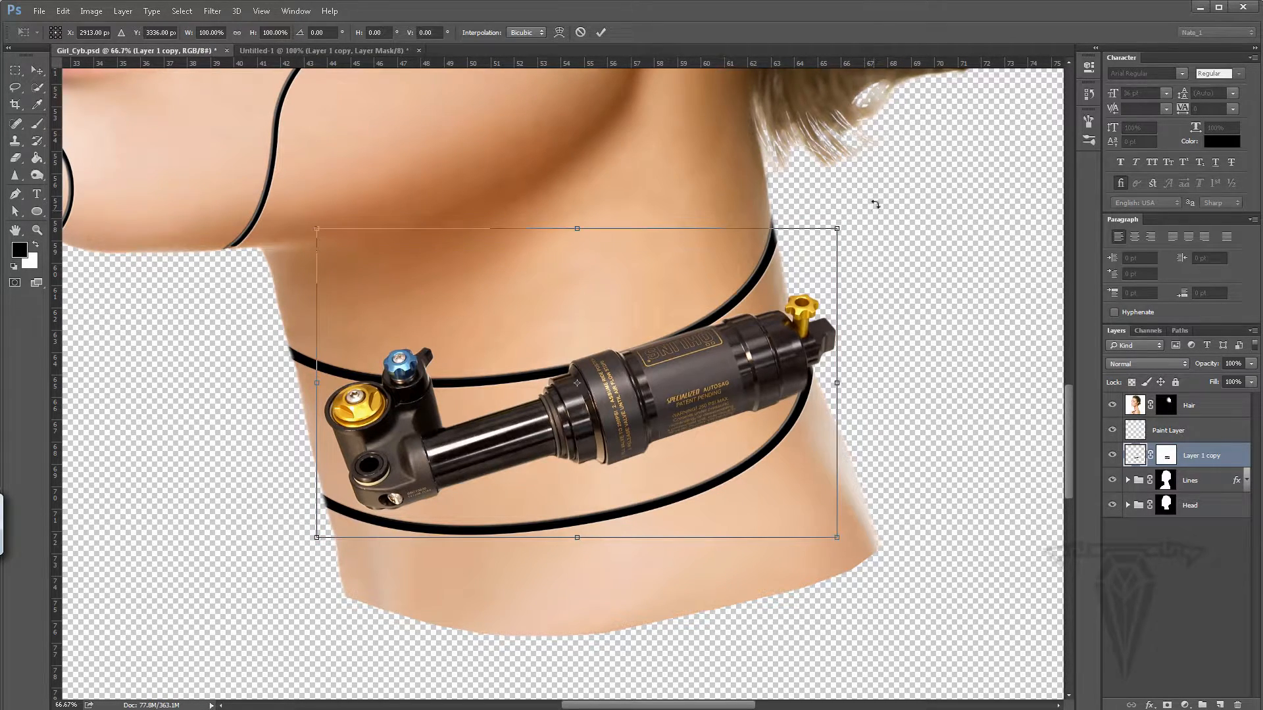
drag(829, 207, 604, 141)
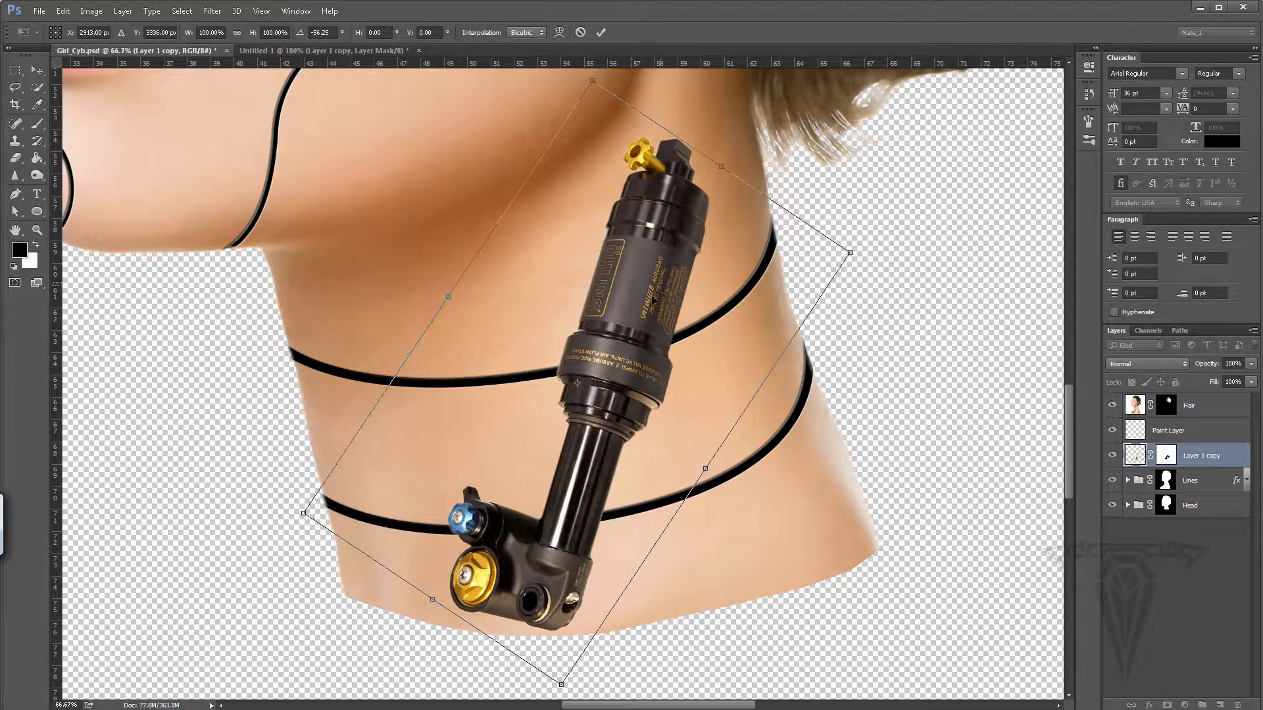
drag(659, 291, 629, 349)
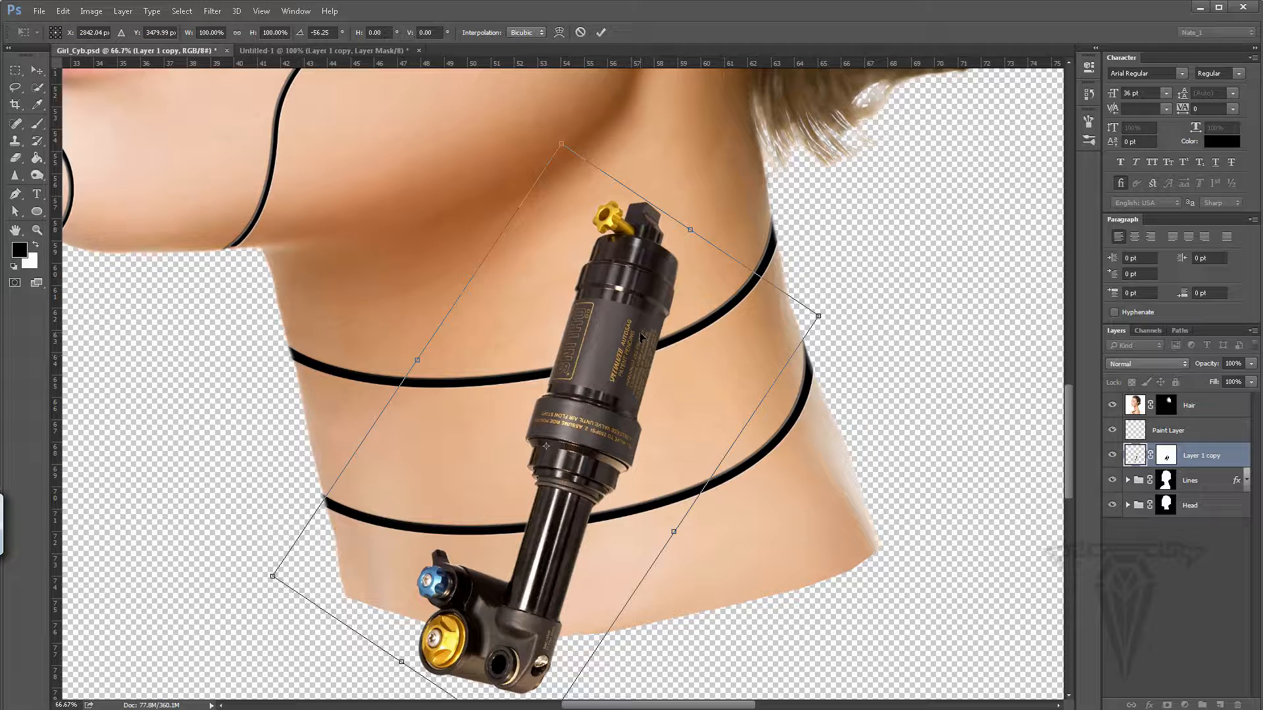
key(Return)
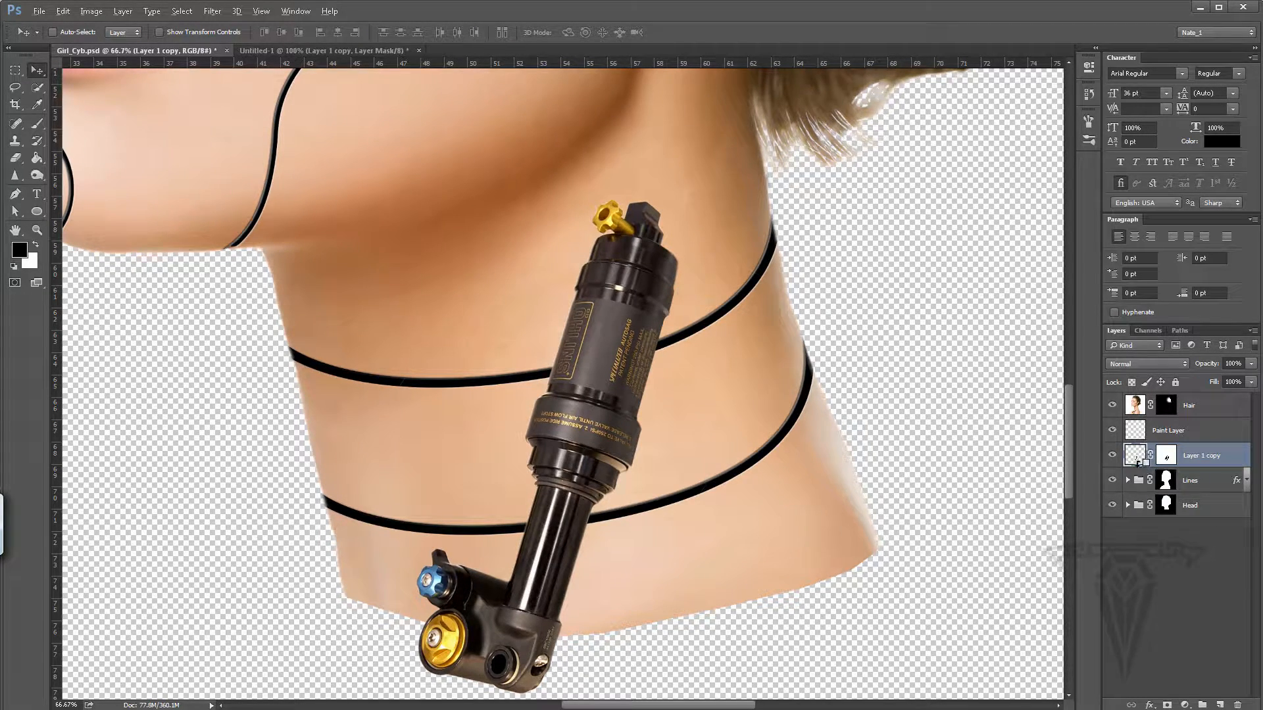
Step: Clip the shock absorber layer to the Lines group and lower its opacity to about 70%
key(alt)
drag(1152, 478, 1138, 464)
alt+click(1135, 465)
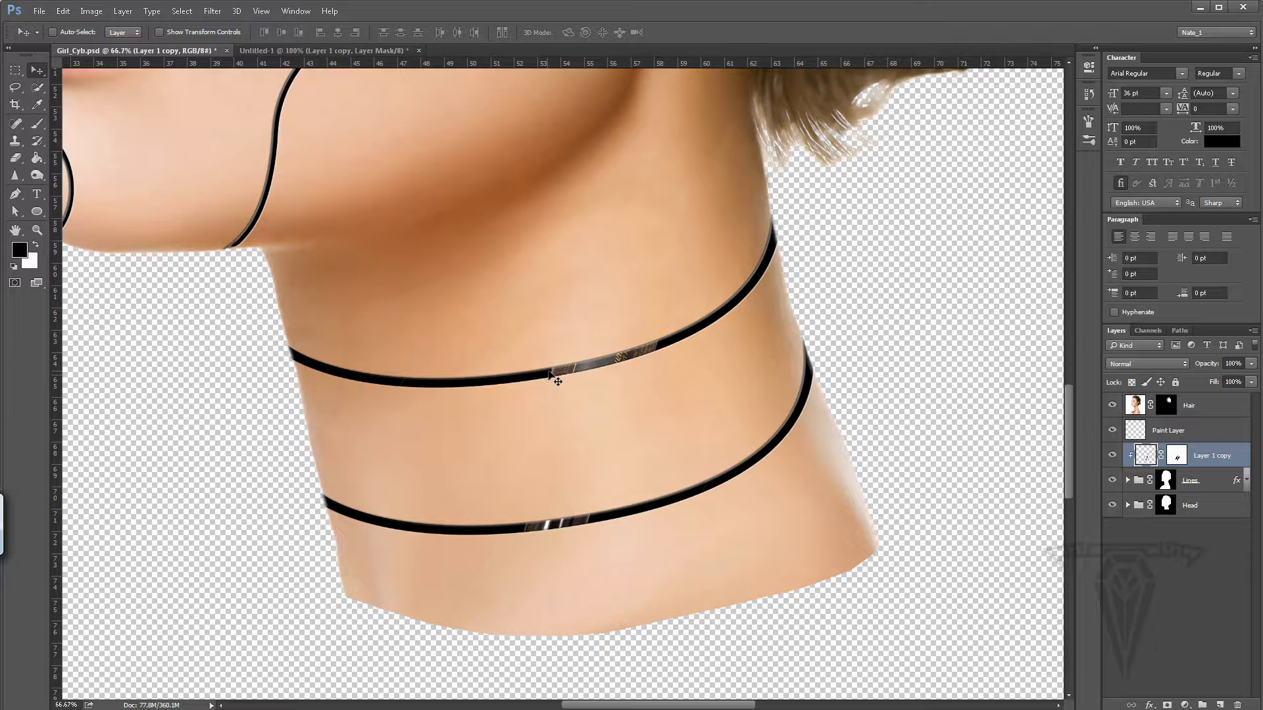
click(1251, 364)
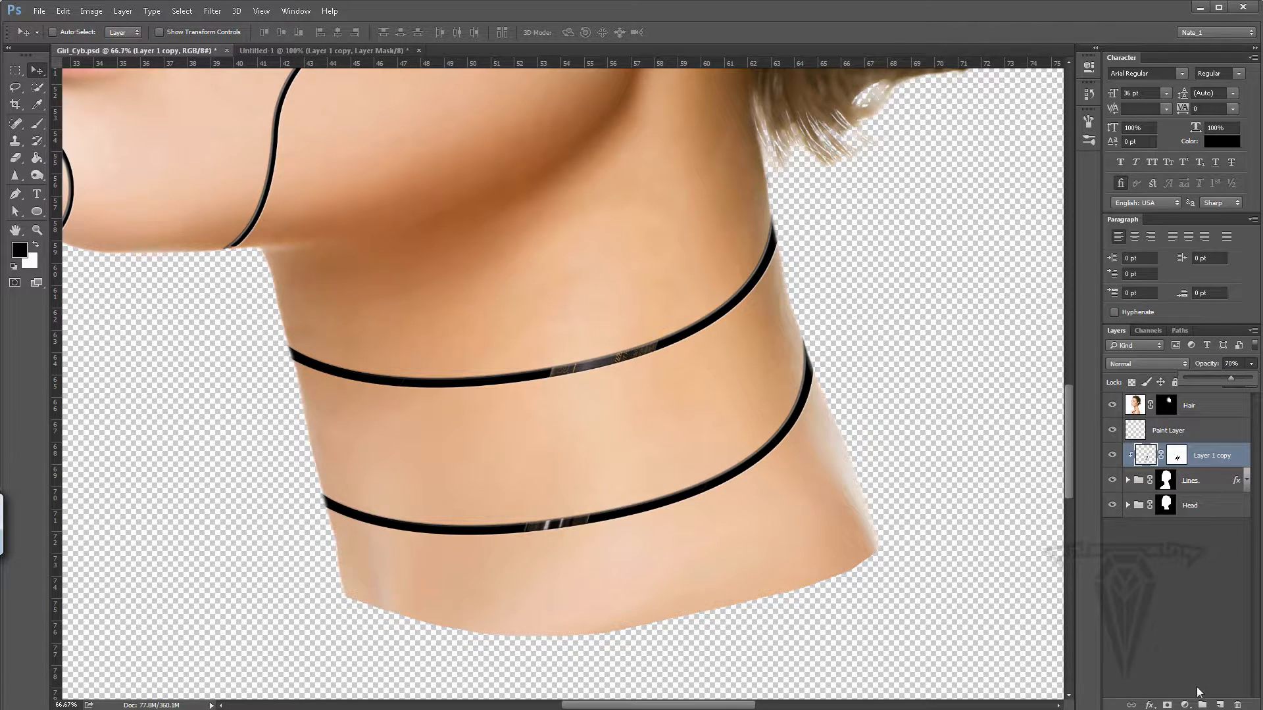
Step: Add a new layer above the shock absorber layer, clip it to the Lines group and name it Shadow
click(1218, 703)
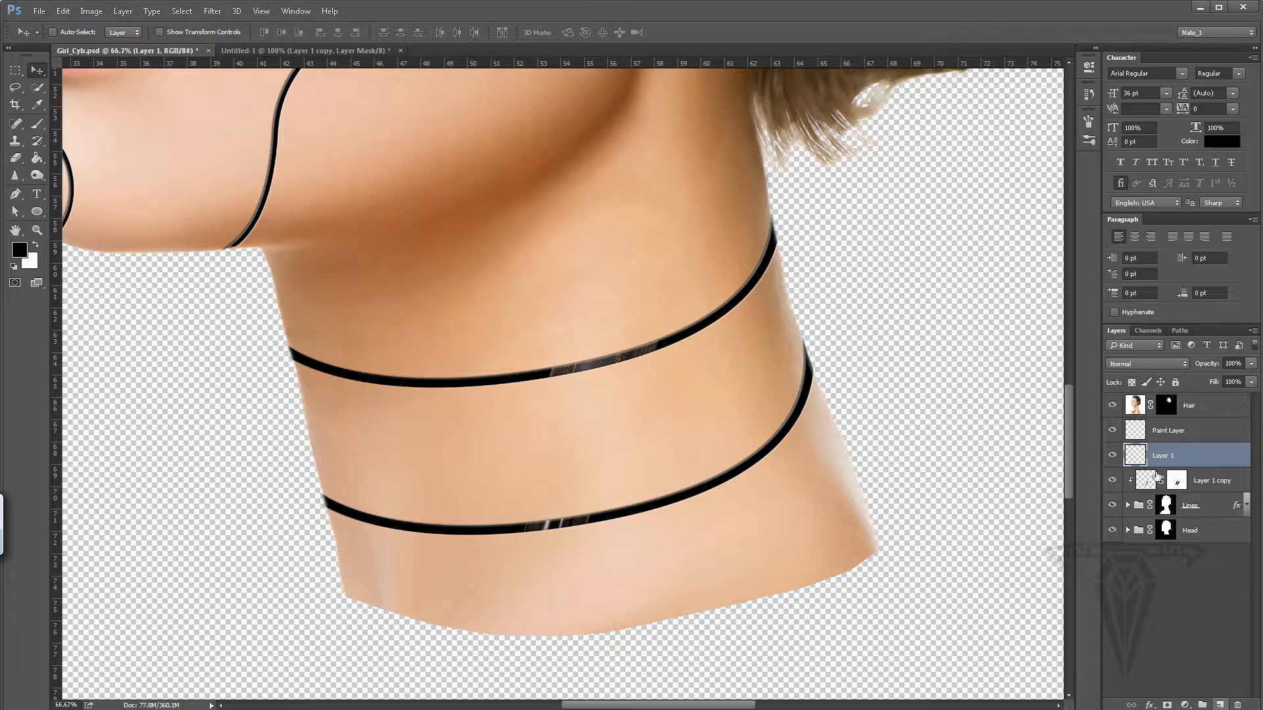
drag(1156, 475, 1138, 460)
alt+click(1137, 466)
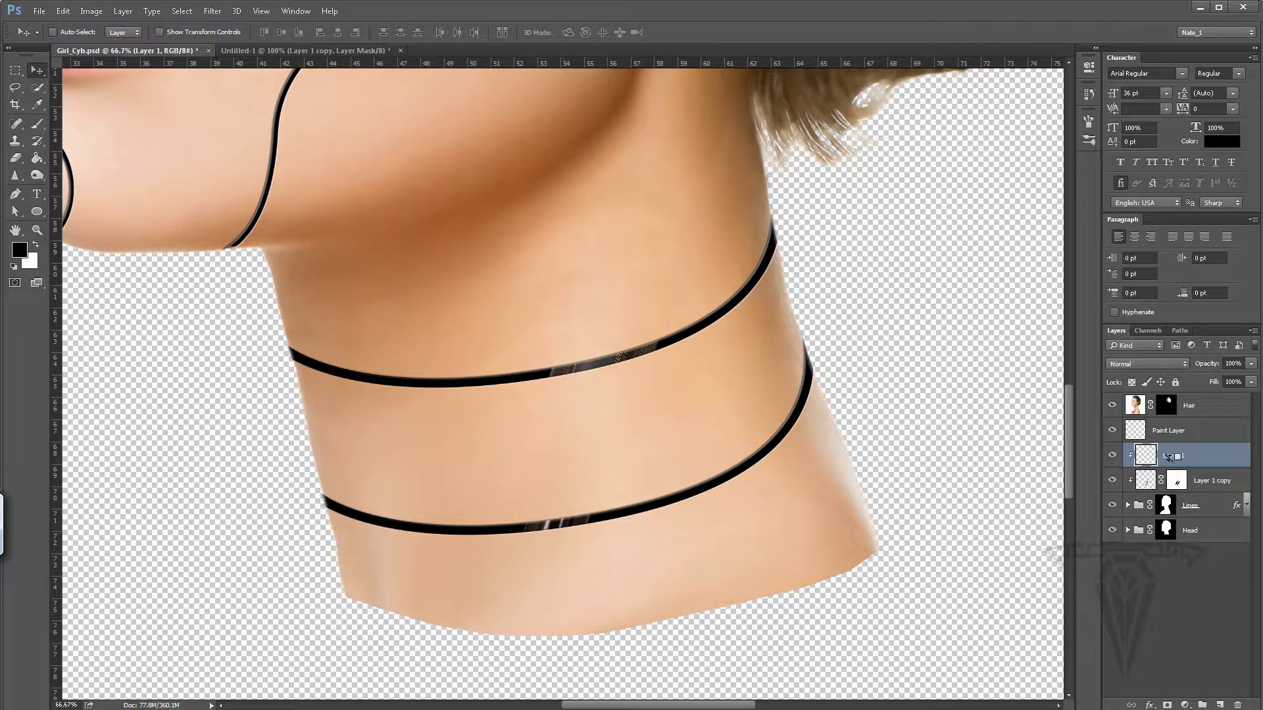
double_click(1172, 460)
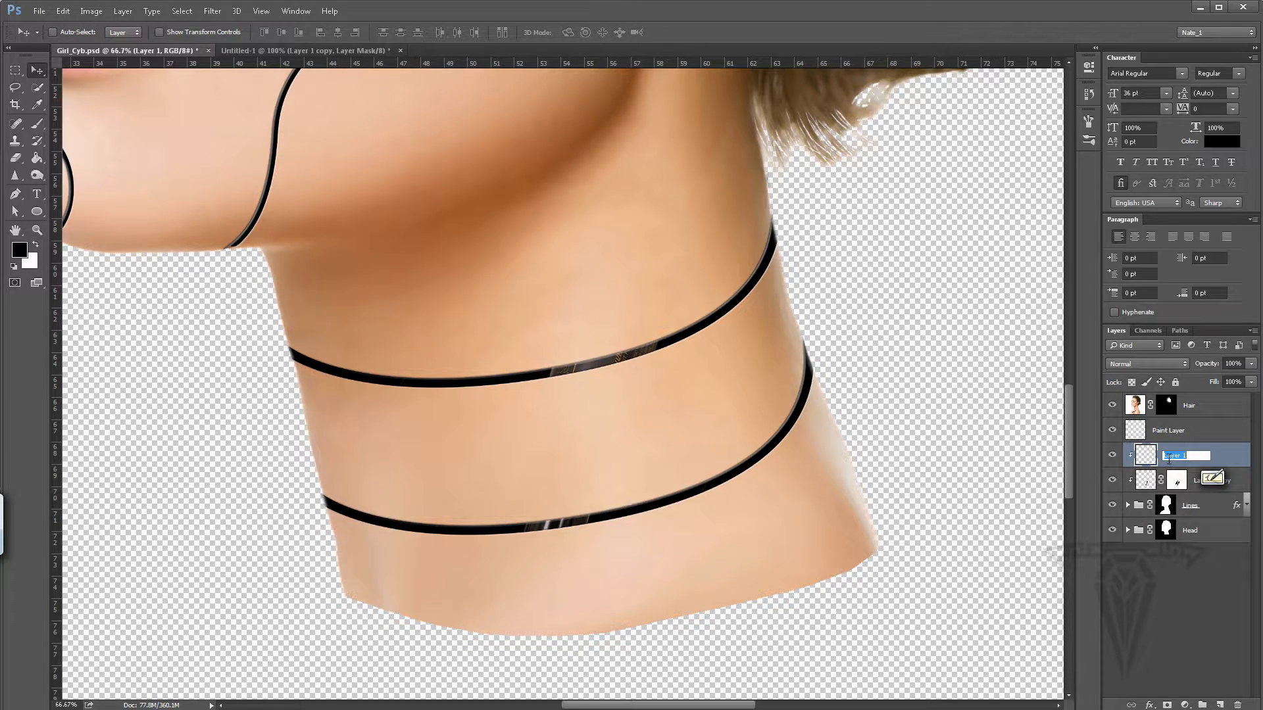
text(Shadow)
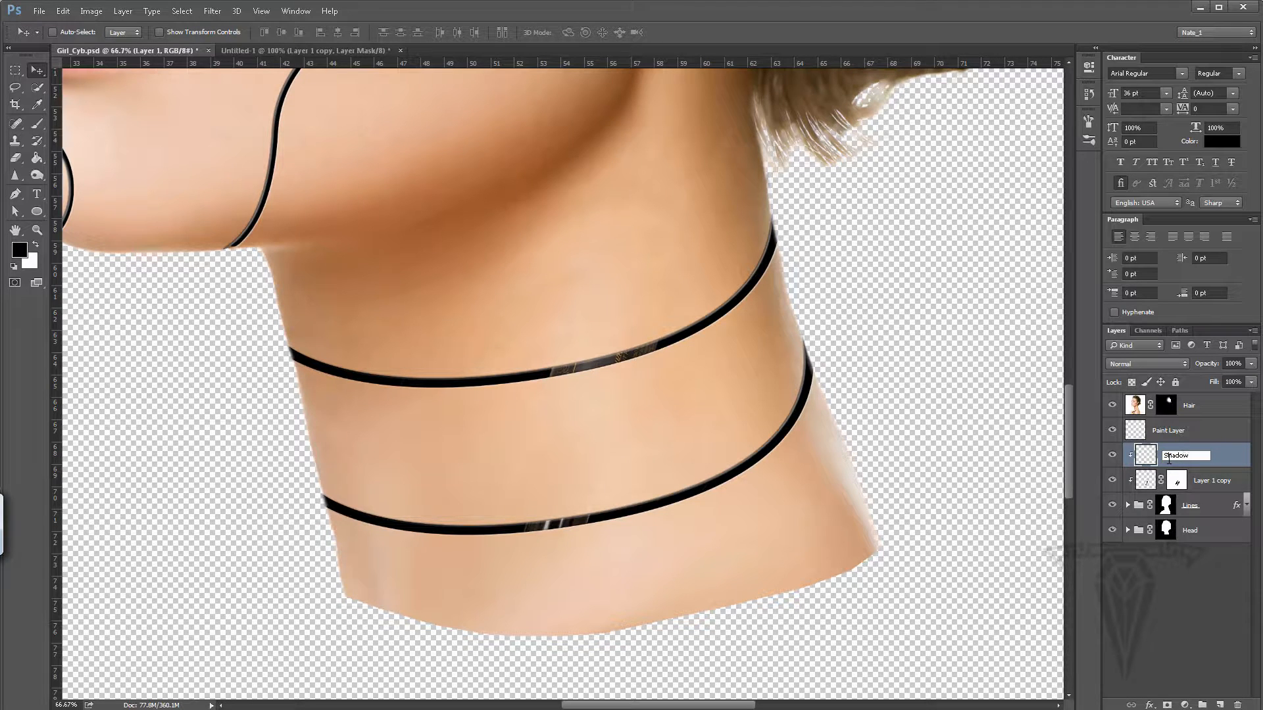
key(Return)
Step: Rename the clipped shock absorber layer as Part1
double_click(1204, 481)
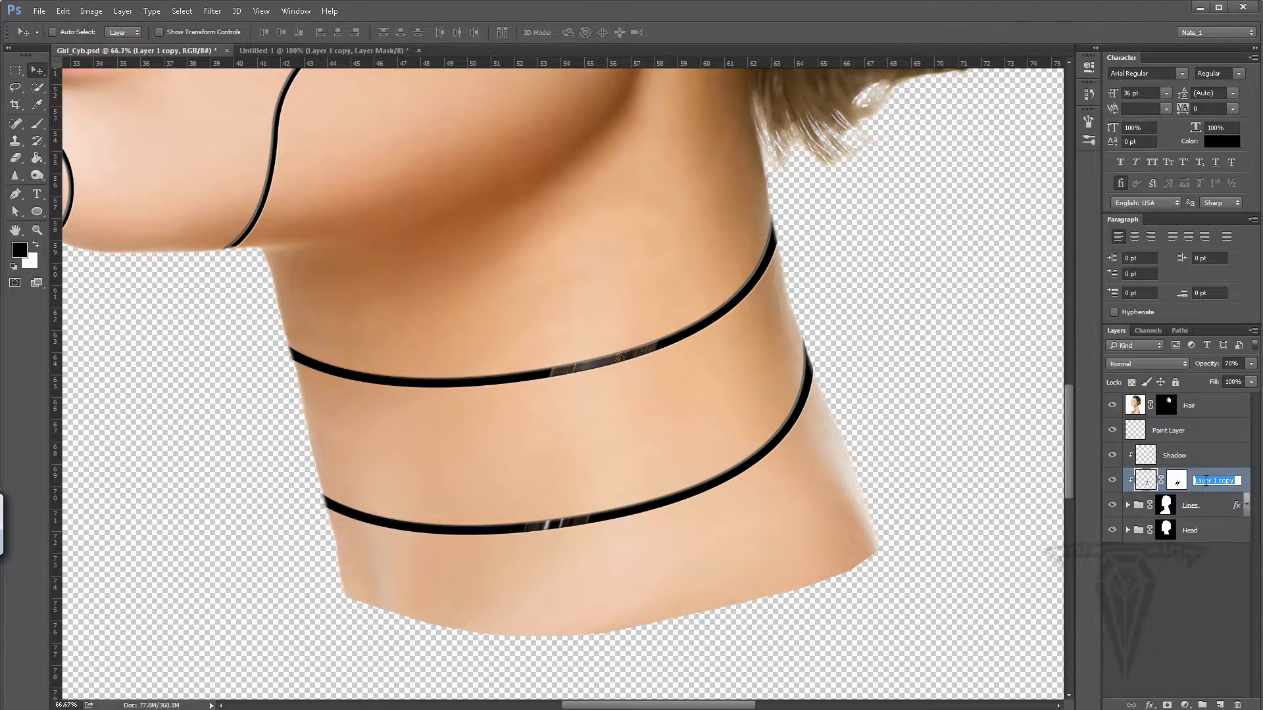
text(Part1)
key(Return)
Step: On the Shadow layer, shade the shock texture inside both neck lines with a soft black 125 px brush at 0% hardness
click(1179, 458)
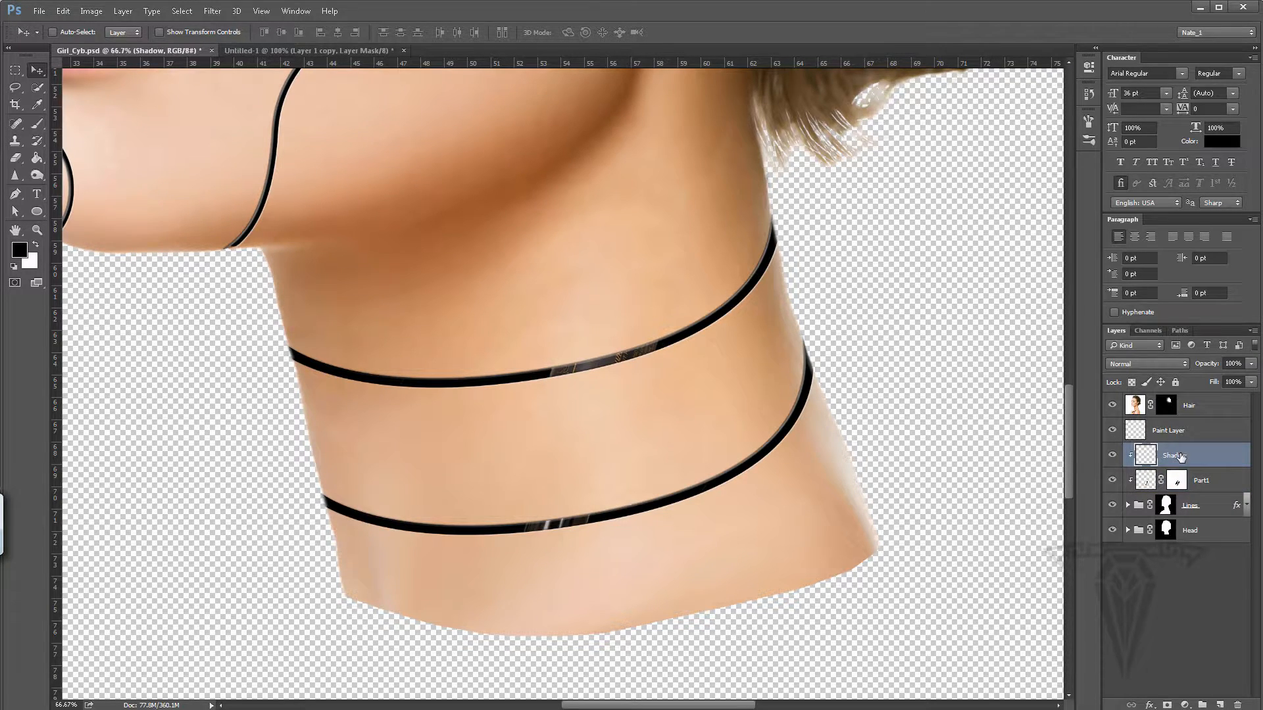
click(39, 123)
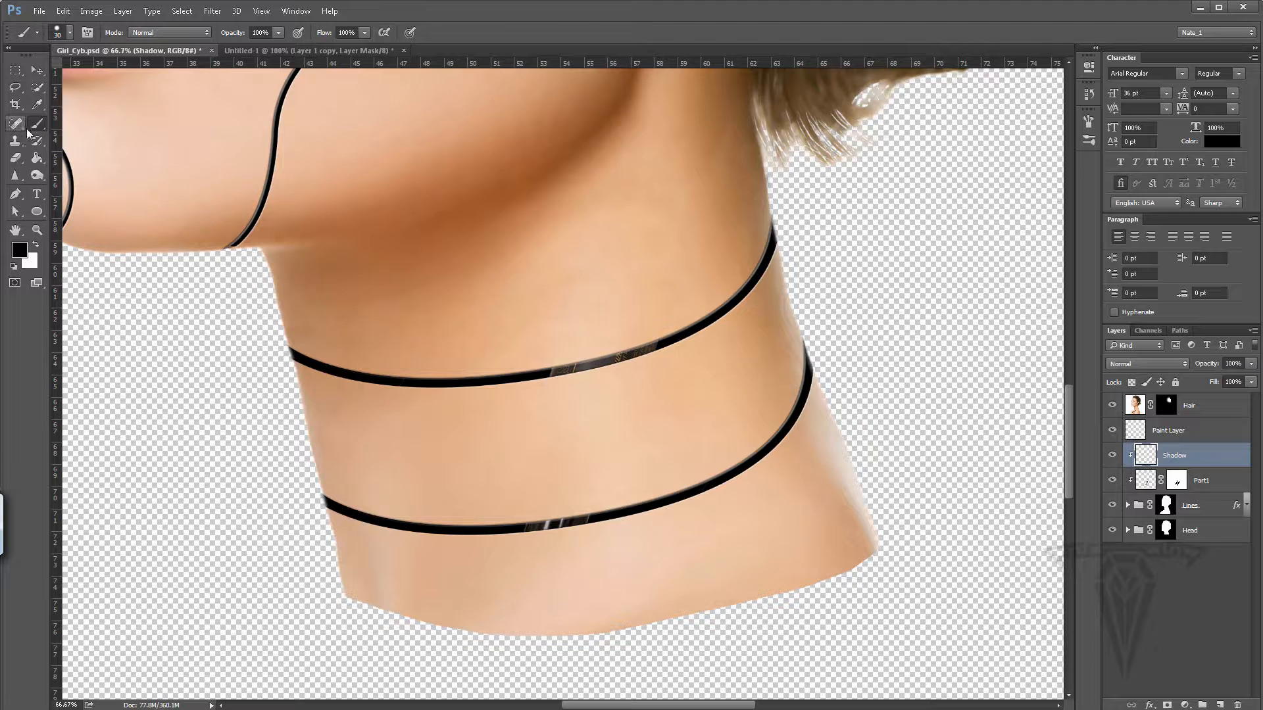
click(1088, 122)
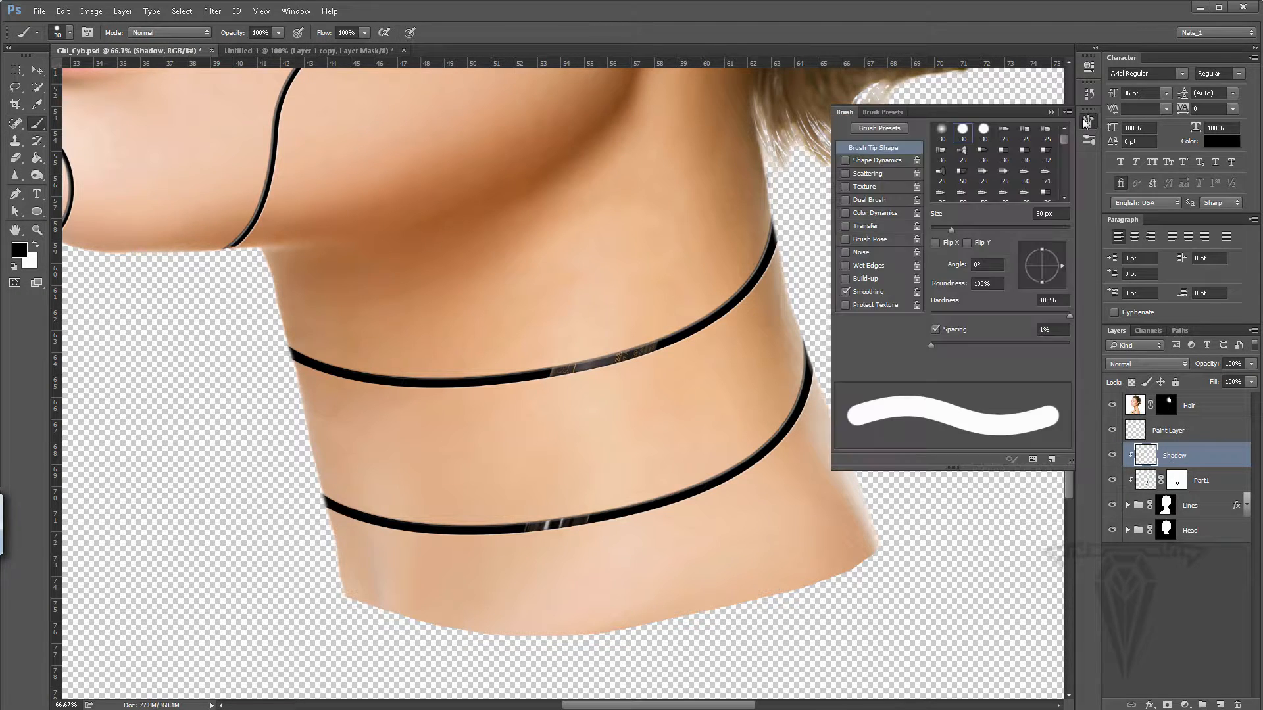
drag(951, 344, 910, 344)
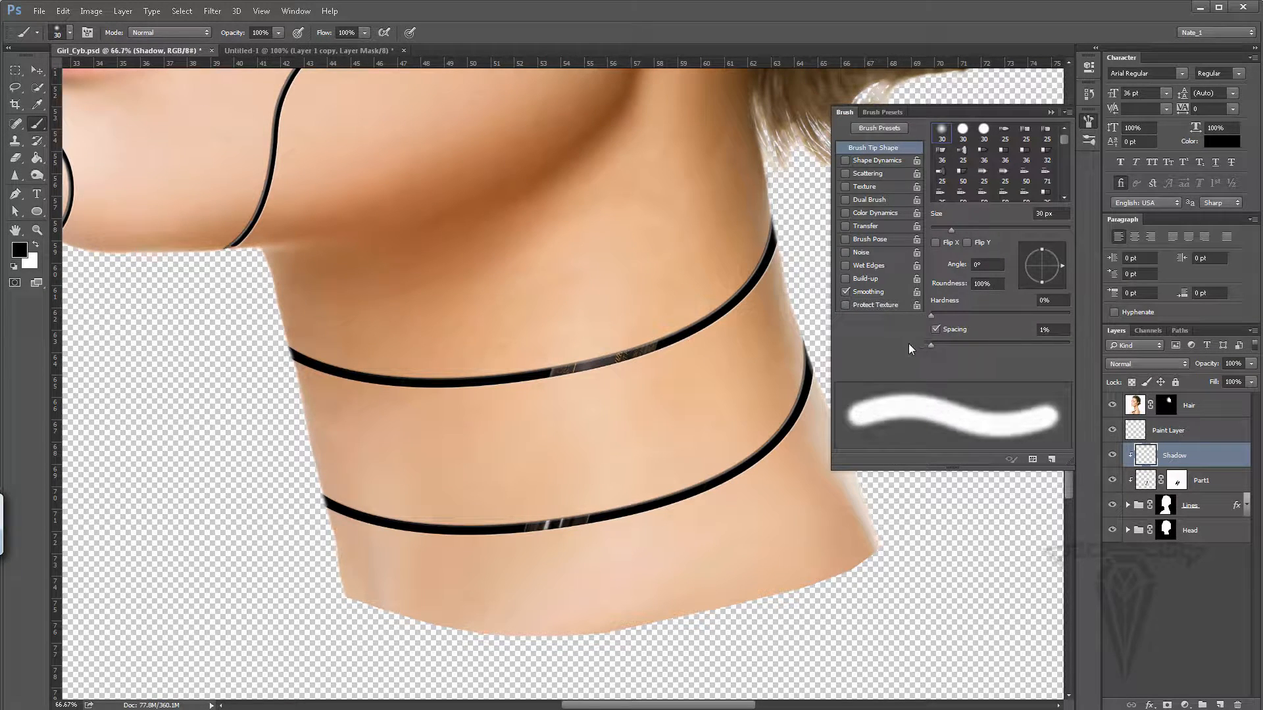
click(1049, 111)
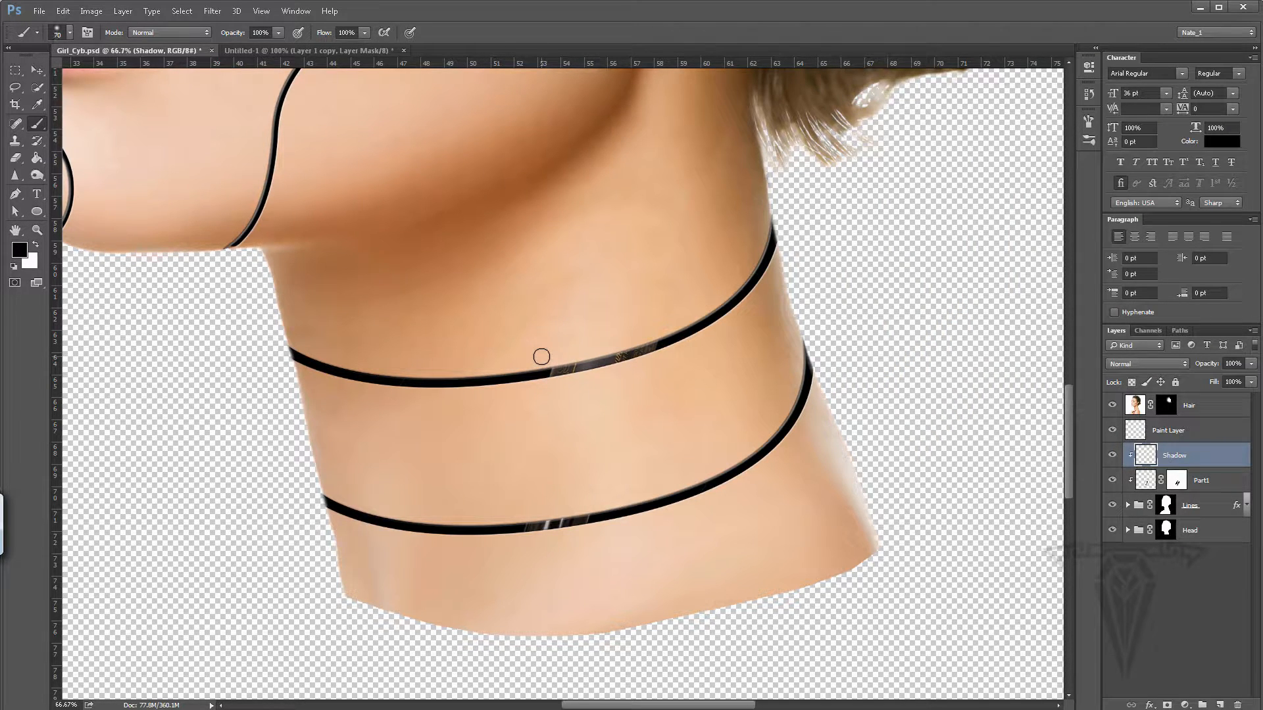
key(bracketright)
key(bracketright)
key(bracketright)
key(bracketright)
mouse_move(567, 338)
mouse_down()
mouse_move(623, 316)
mouse_move(540, 335)
mouse_move(588, 321)
mouse_up()
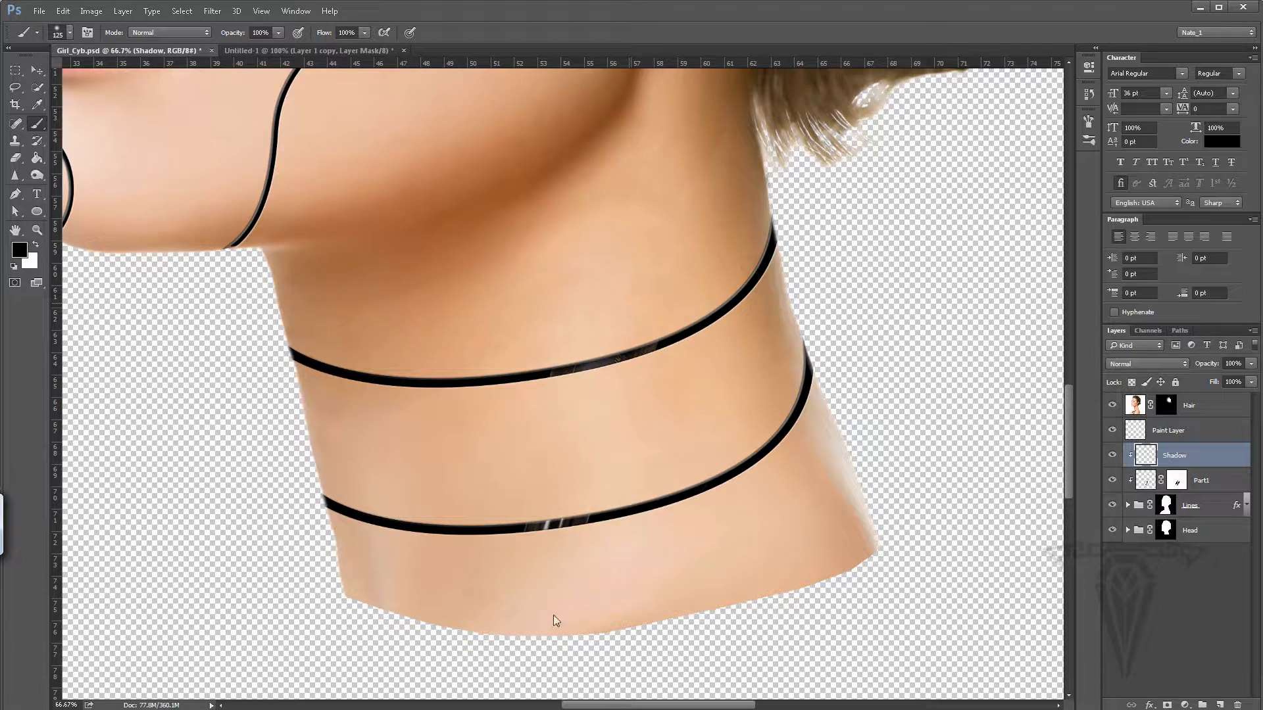
drag(547, 493, 571, 485)
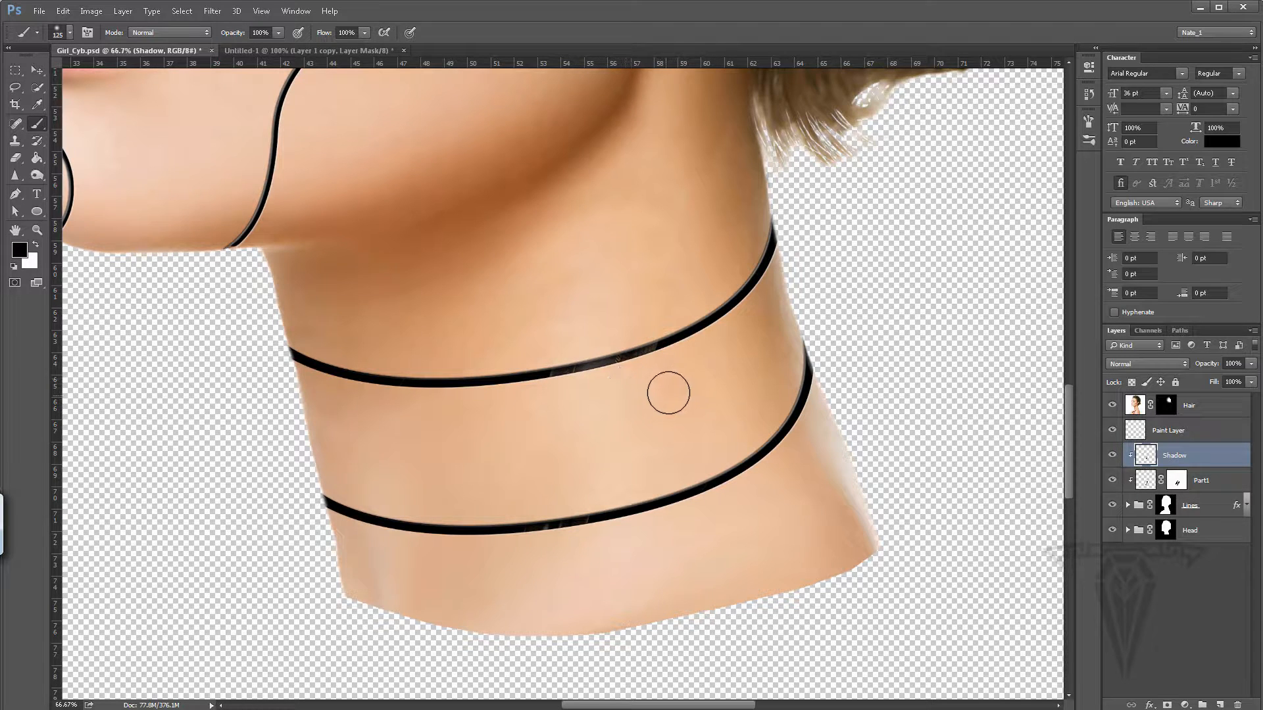
Step: Try a smaller soft black shading stroke on the upper neck line and undo it
key(bracketleft)
key(bracketleft)
key(bracketleft)
key(bracketleft)
mouse_move(567, 348)
mouse_down()
mouse_move(594, 338)
mouse_move(569, 350)
mouse_up()
key(ctrl+z)
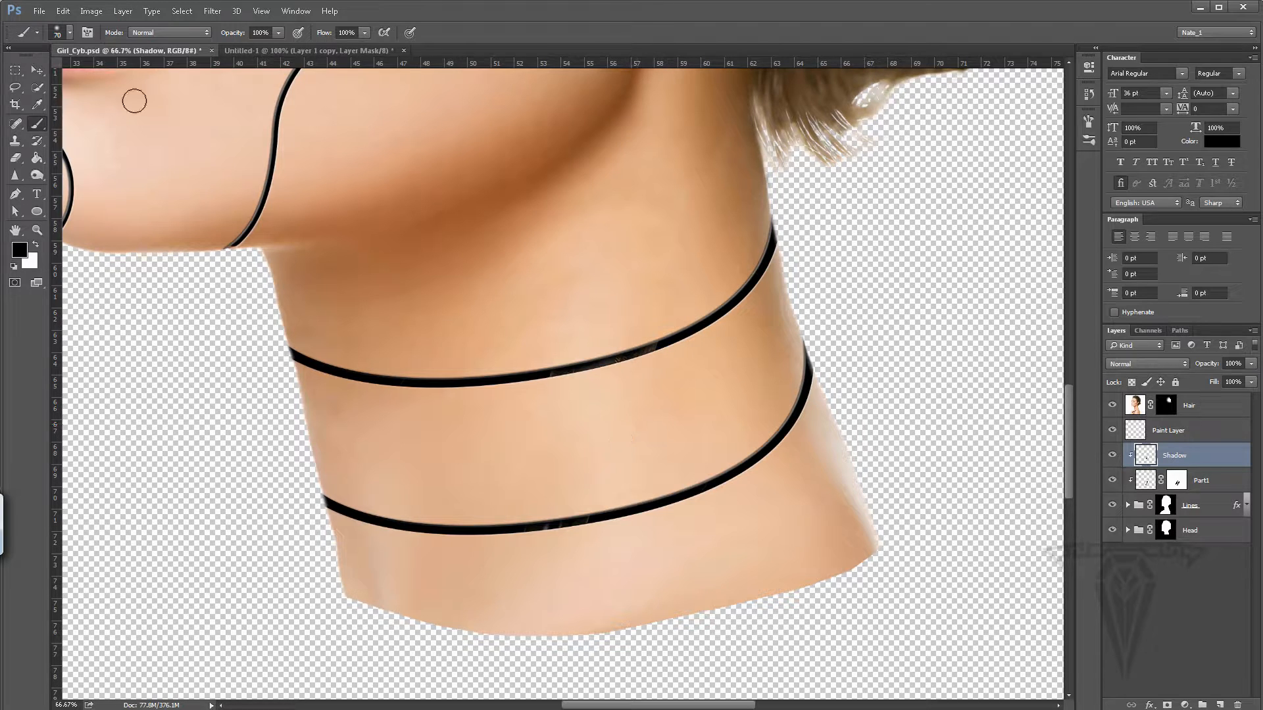
Step: Enlarge the soft black brush used for shading the neck lines
key(bracketright)
key(bracketright)
key(bracketright)
key(bracketright)
key(bracketright)
Step: Lower the opacity of the Part1 layer to 88%
click(37, 231)
double_click(39, 231)
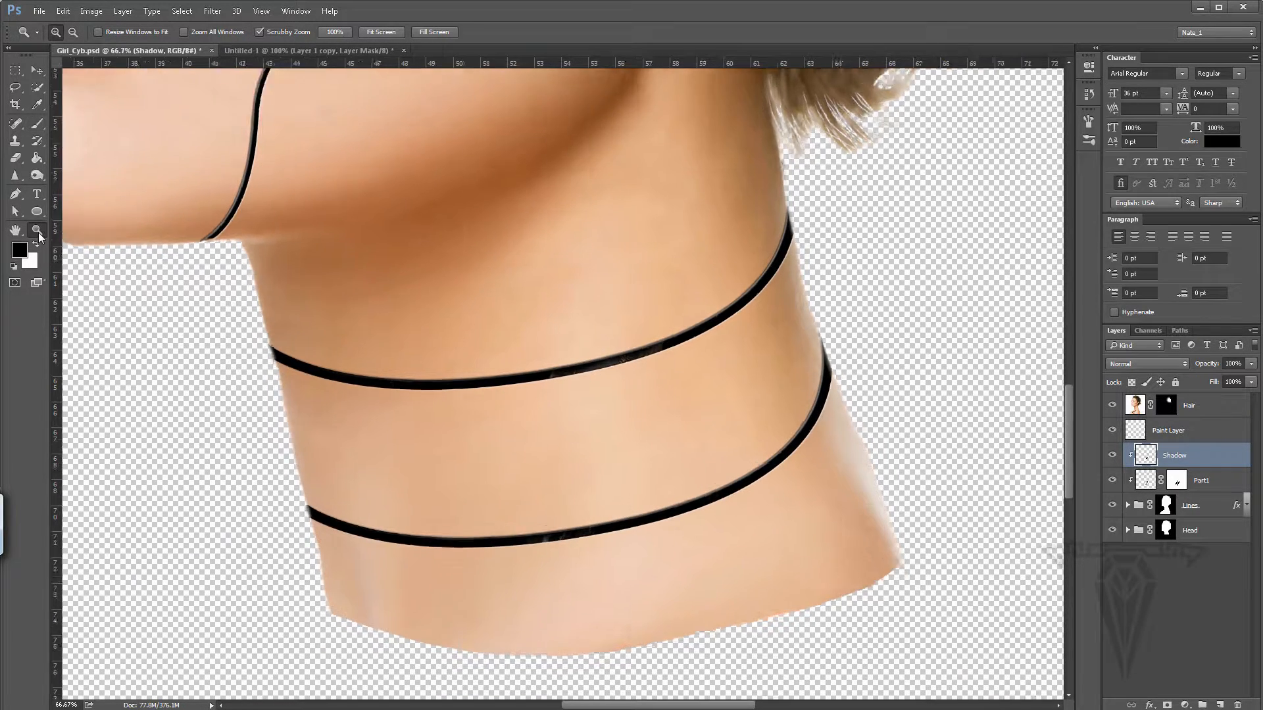
drag(353, 359, 388, 324)
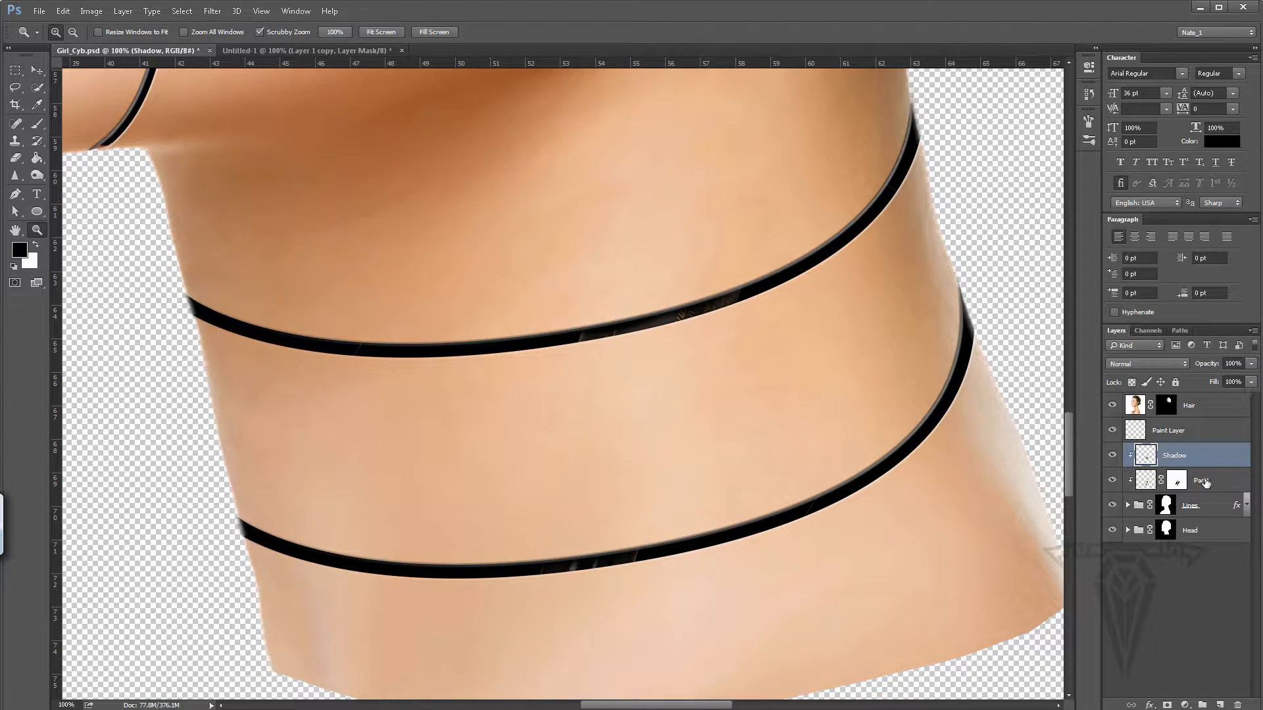
click(1204, 482)
click(1251, 364)
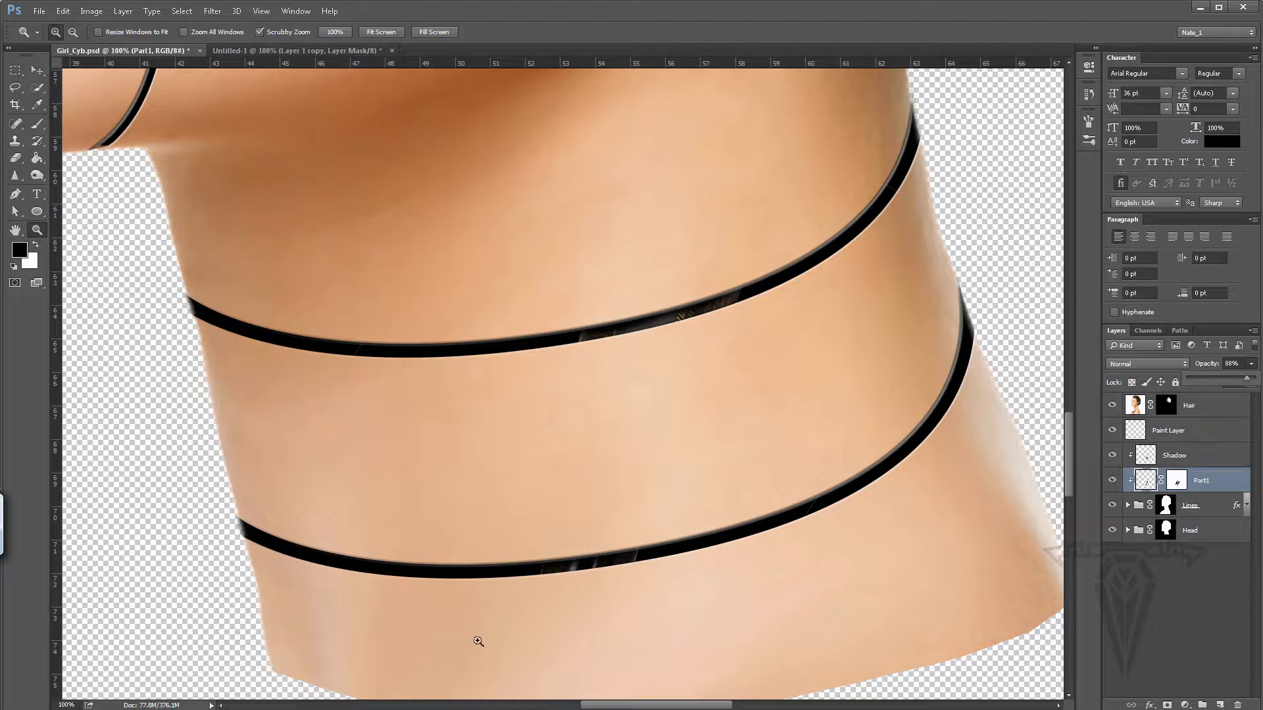
double_click(17, 231)
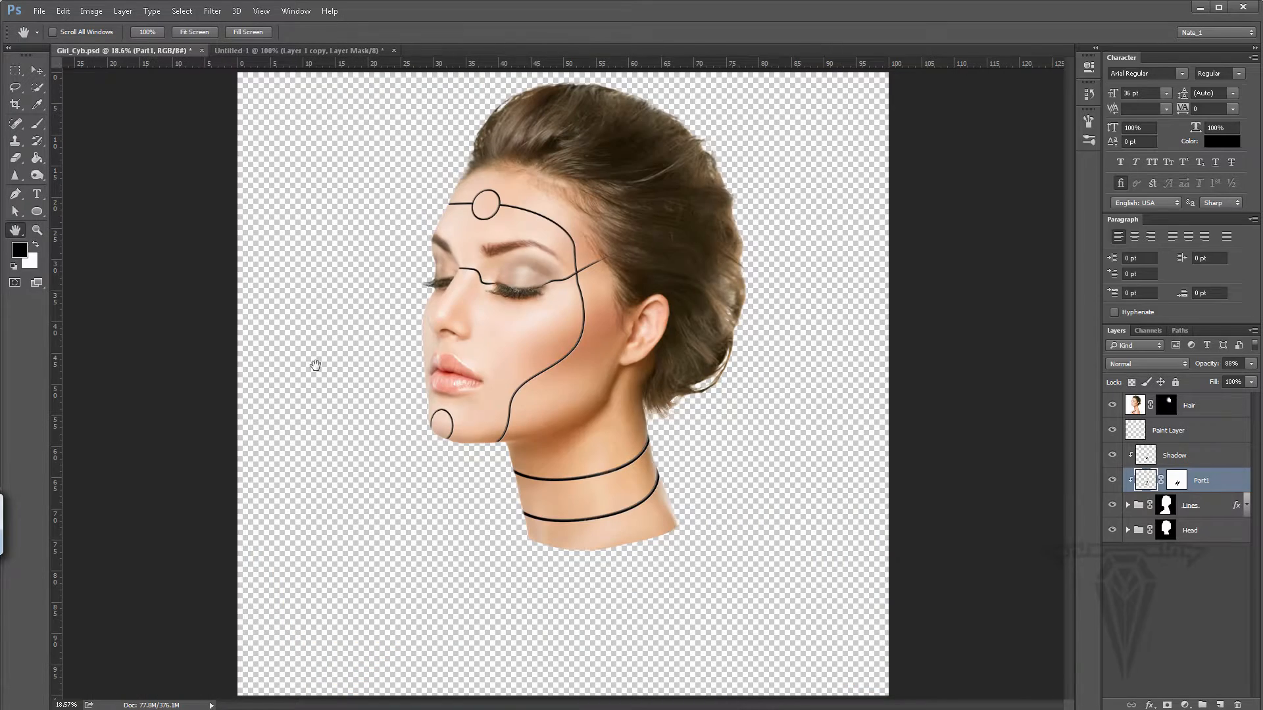
click(37, 229)
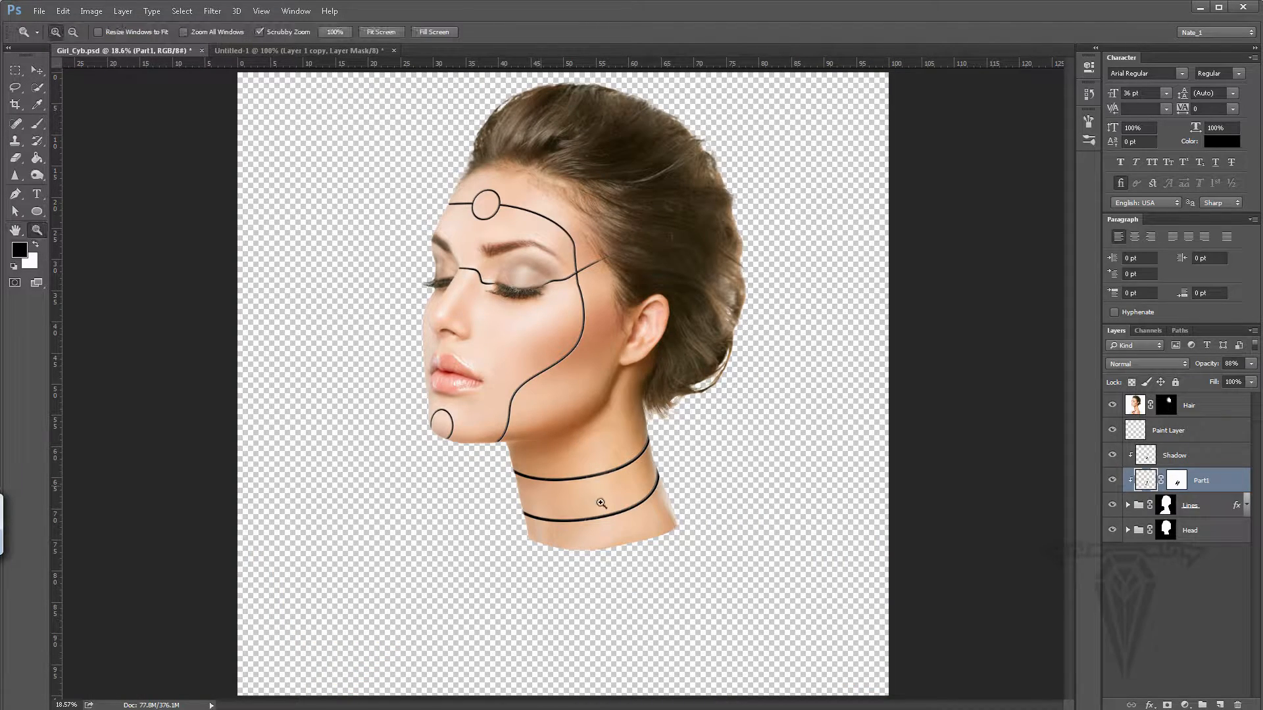
click(600, 496)
click(600, 494)
click(600, 490)
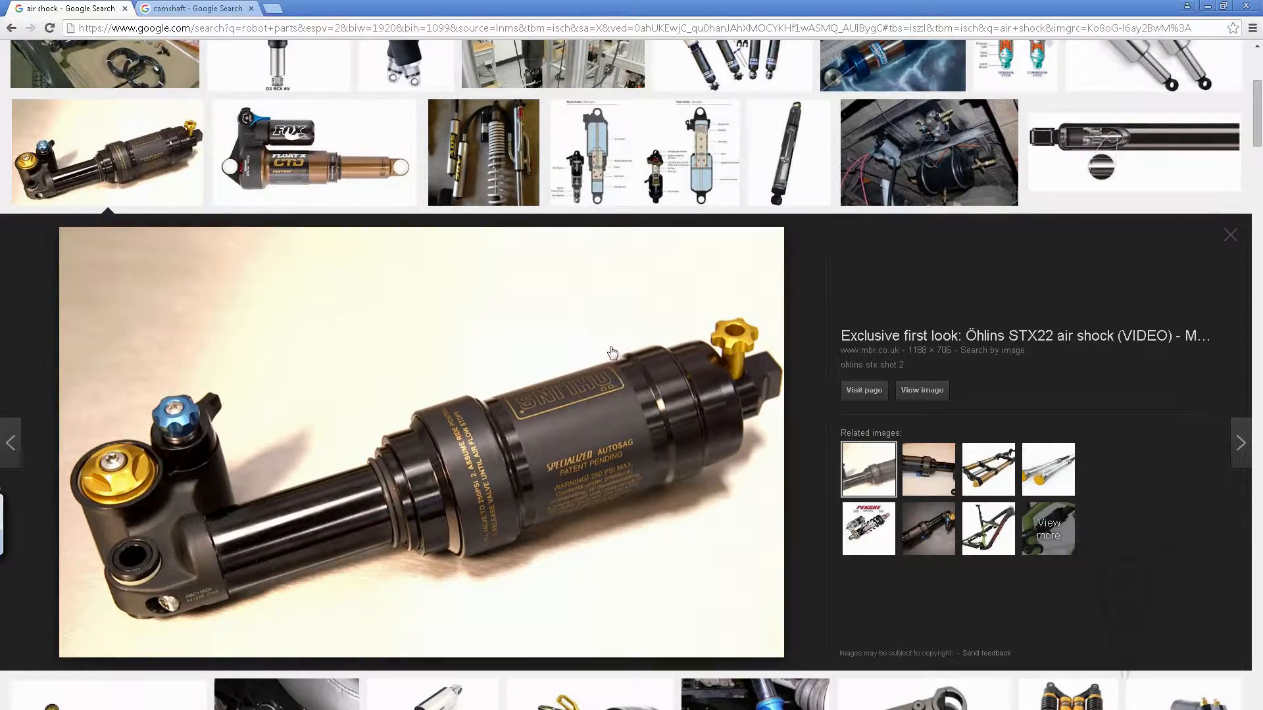
Step: Switch to Chrome and copy the first chrome camshaft image from the camshaft image results
scroll(607, 348, down, 5)
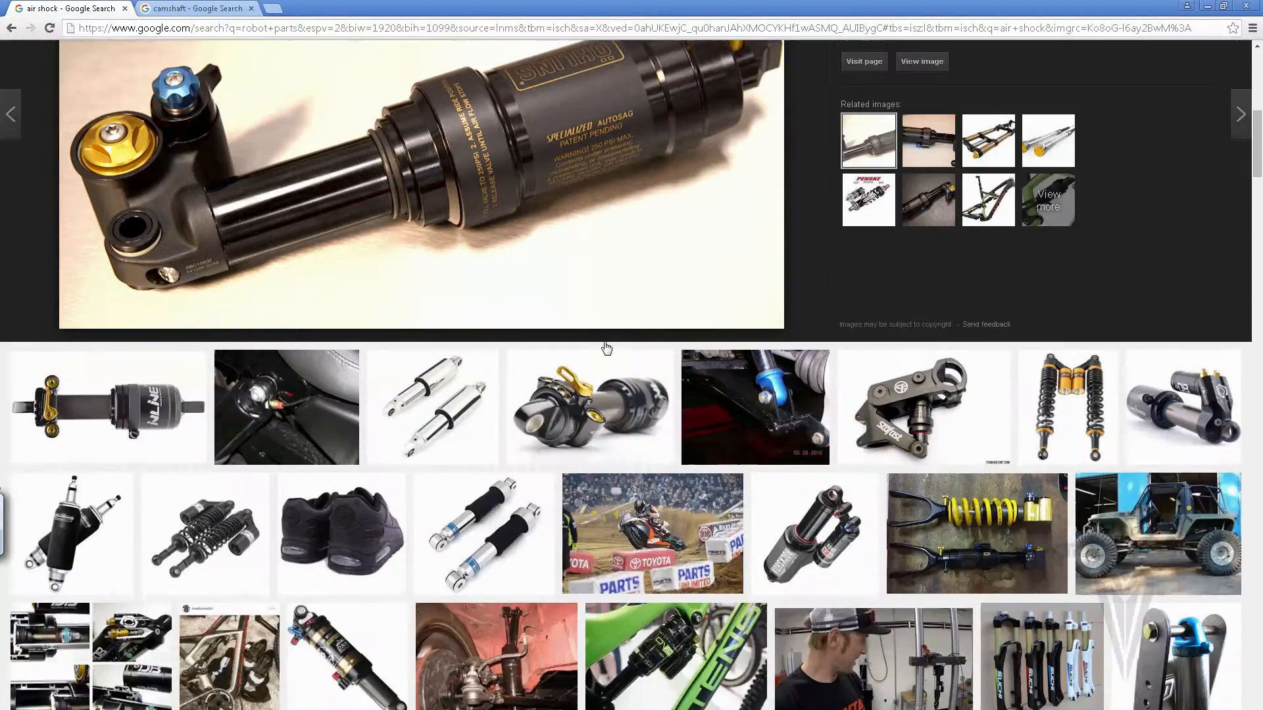
scroll(606, 348, up, 6)
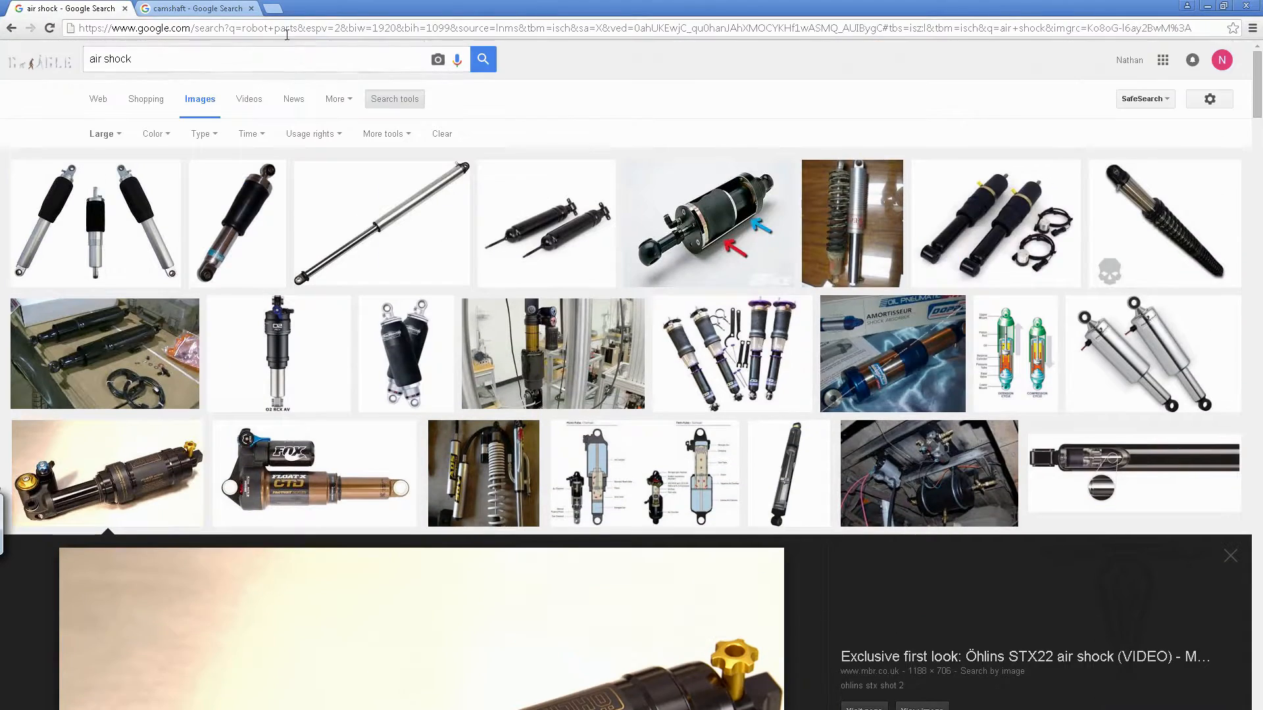
click(212, 9)
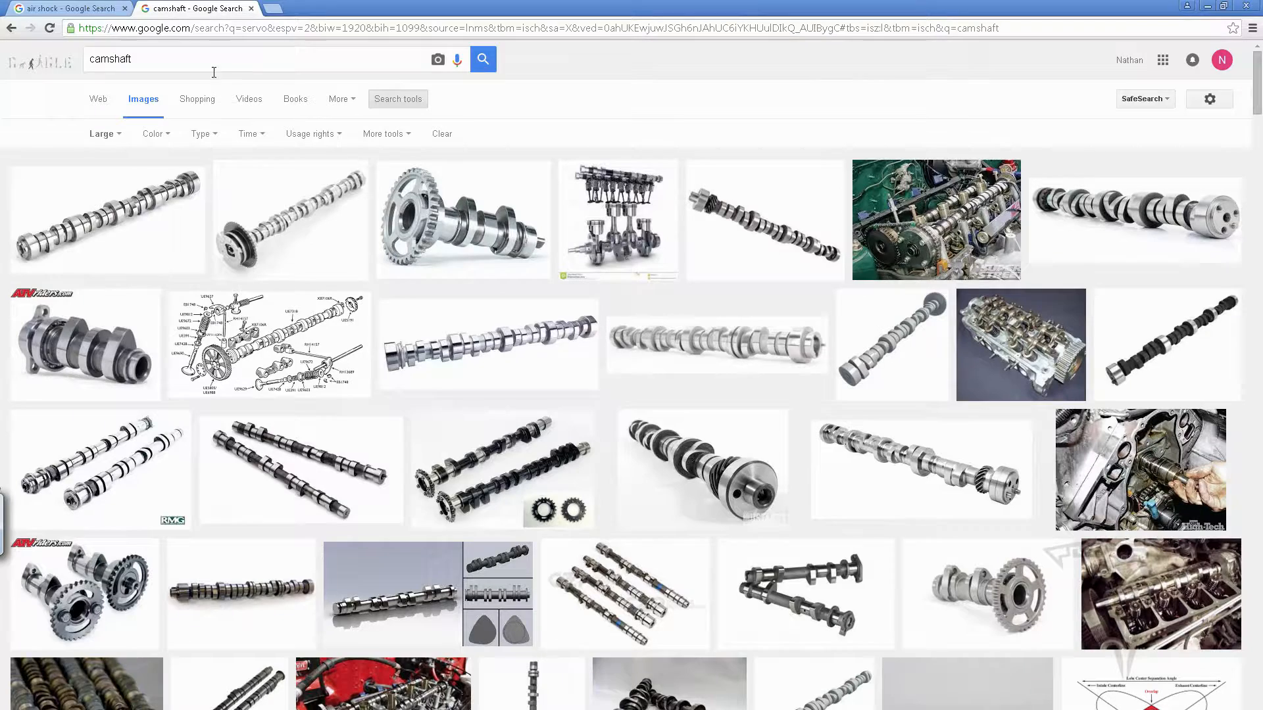
click(113, 219)
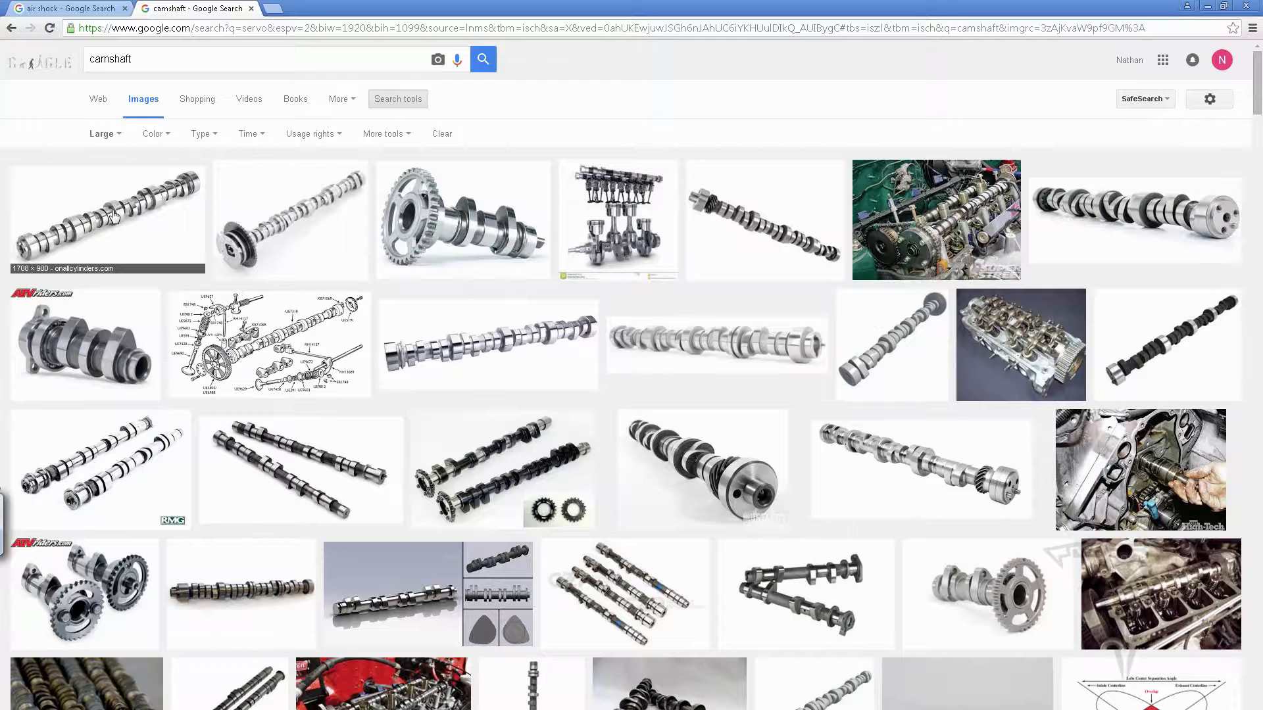
right_click(497, 475)
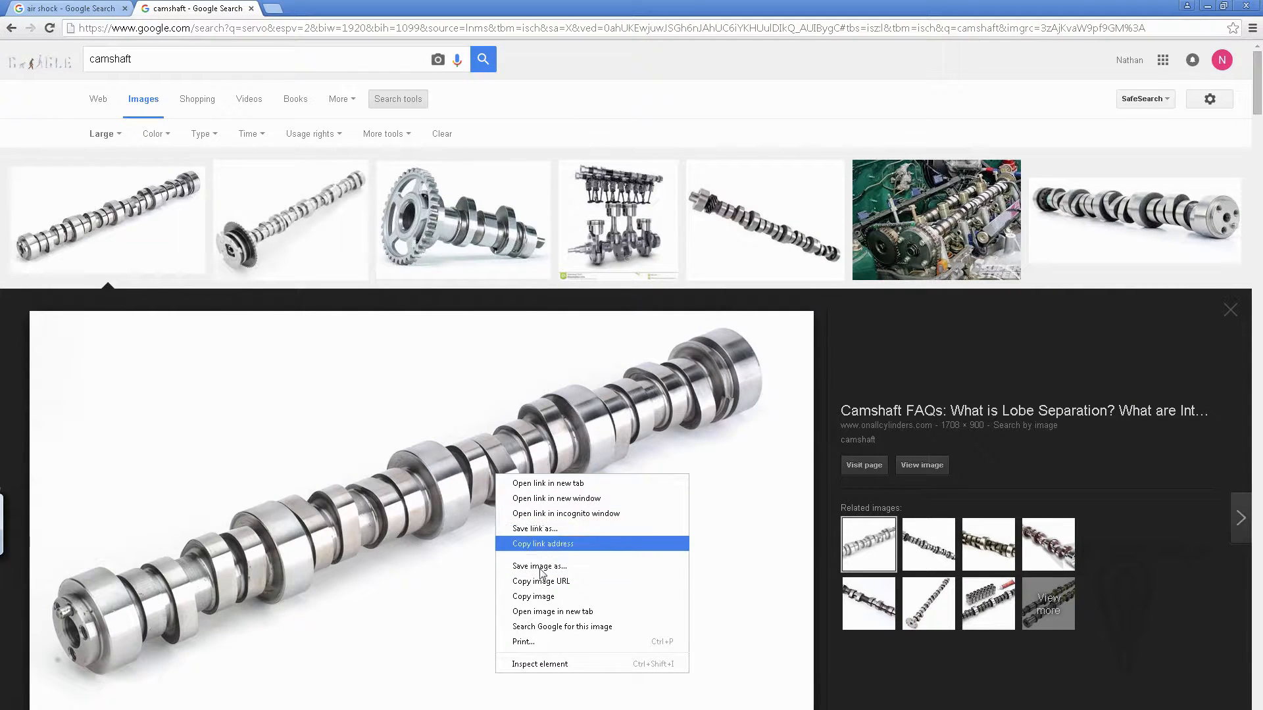
click(544, 600)
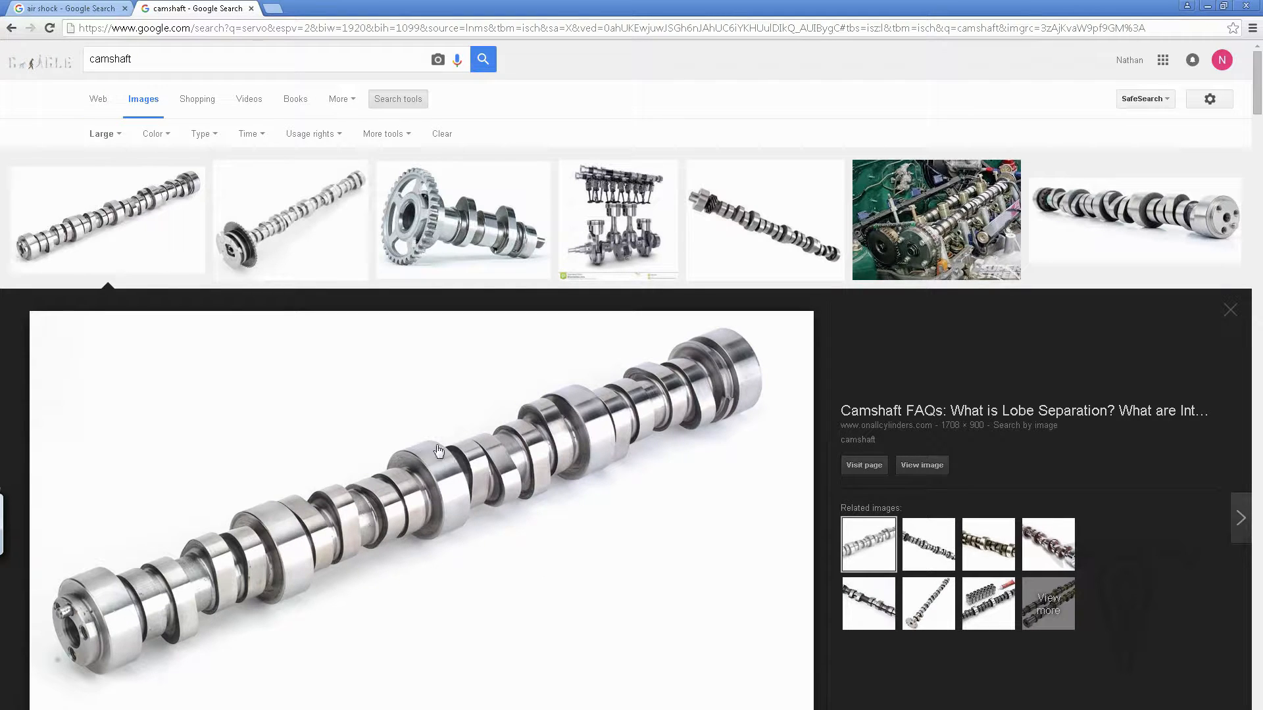
Step: Copy the slim silver Heretic Fab shock image from the air shock results
click(90, 12)
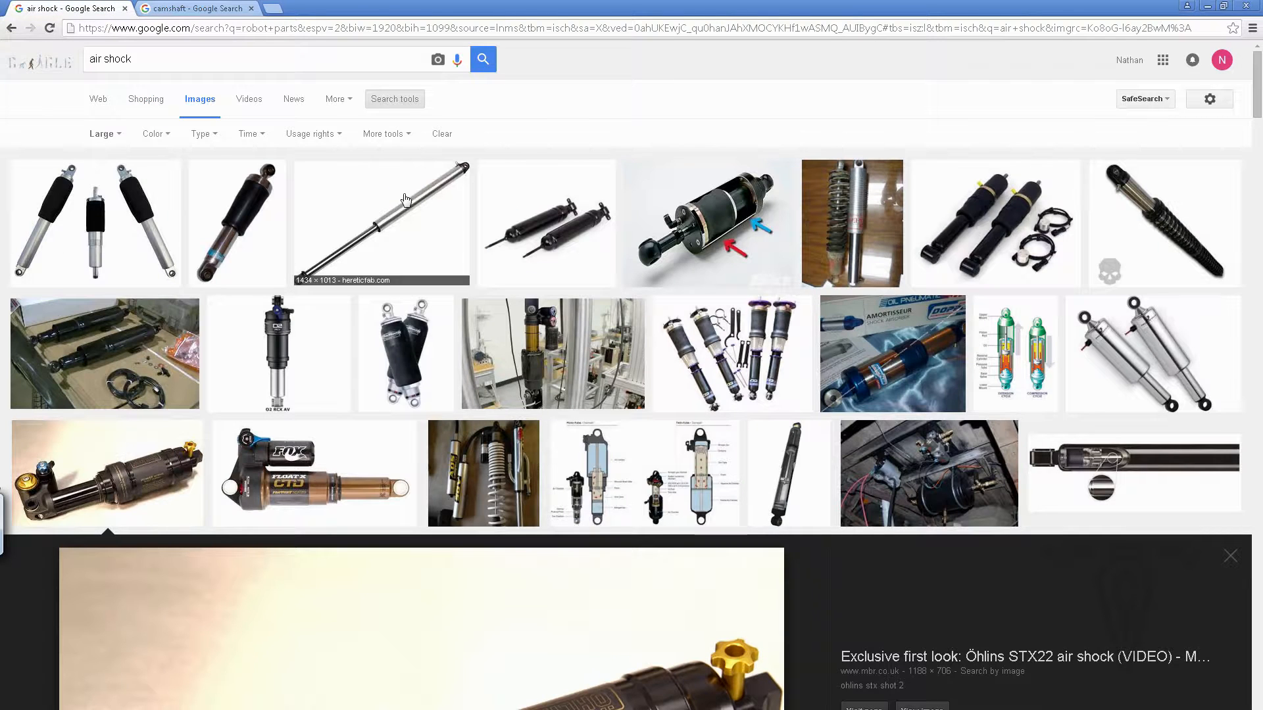
click(359, 227)
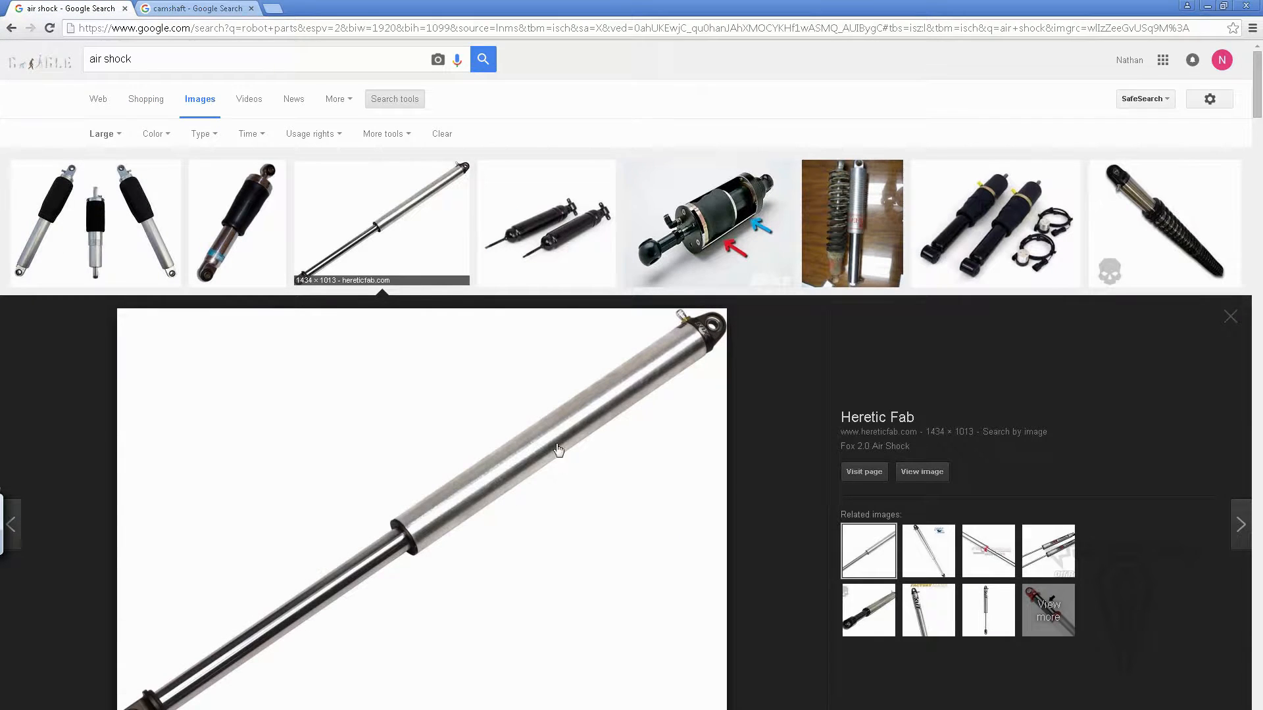
right_click(497, 485)
click(546, 601)
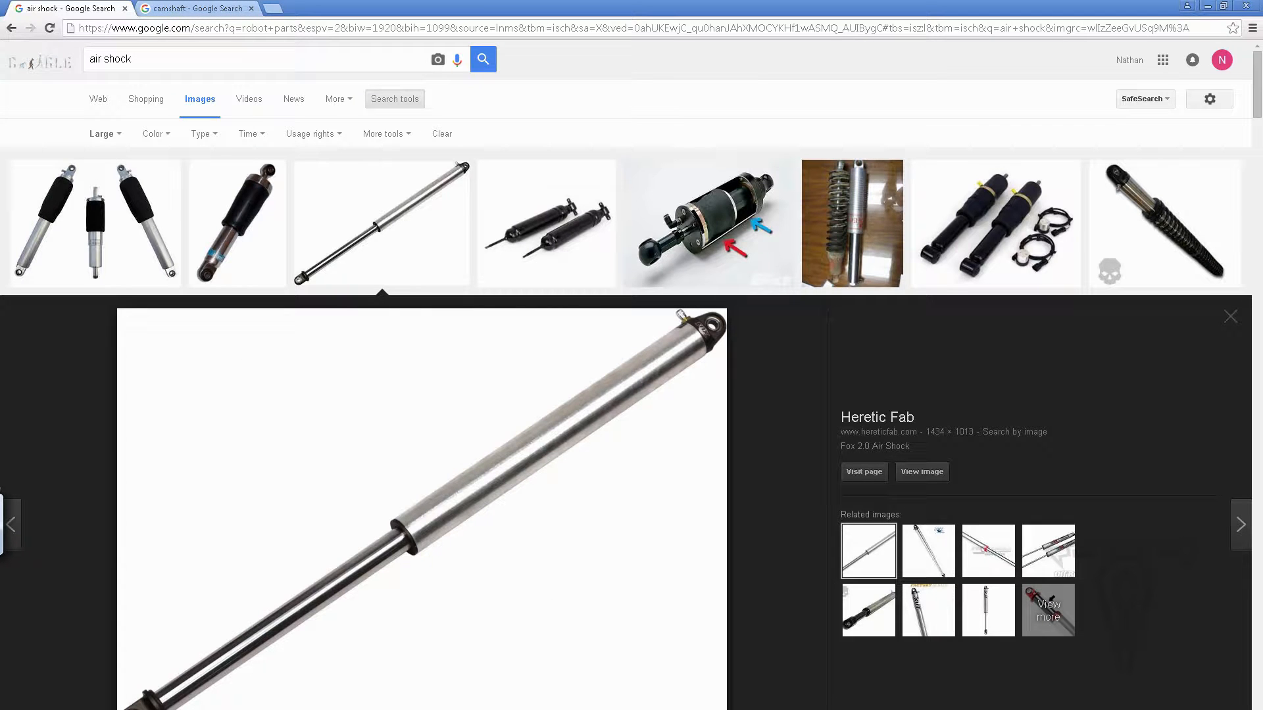
Step: Switch back to Photoshop and close the old Untitled-1 shock absorber document without saving it
key(alt+Tab)
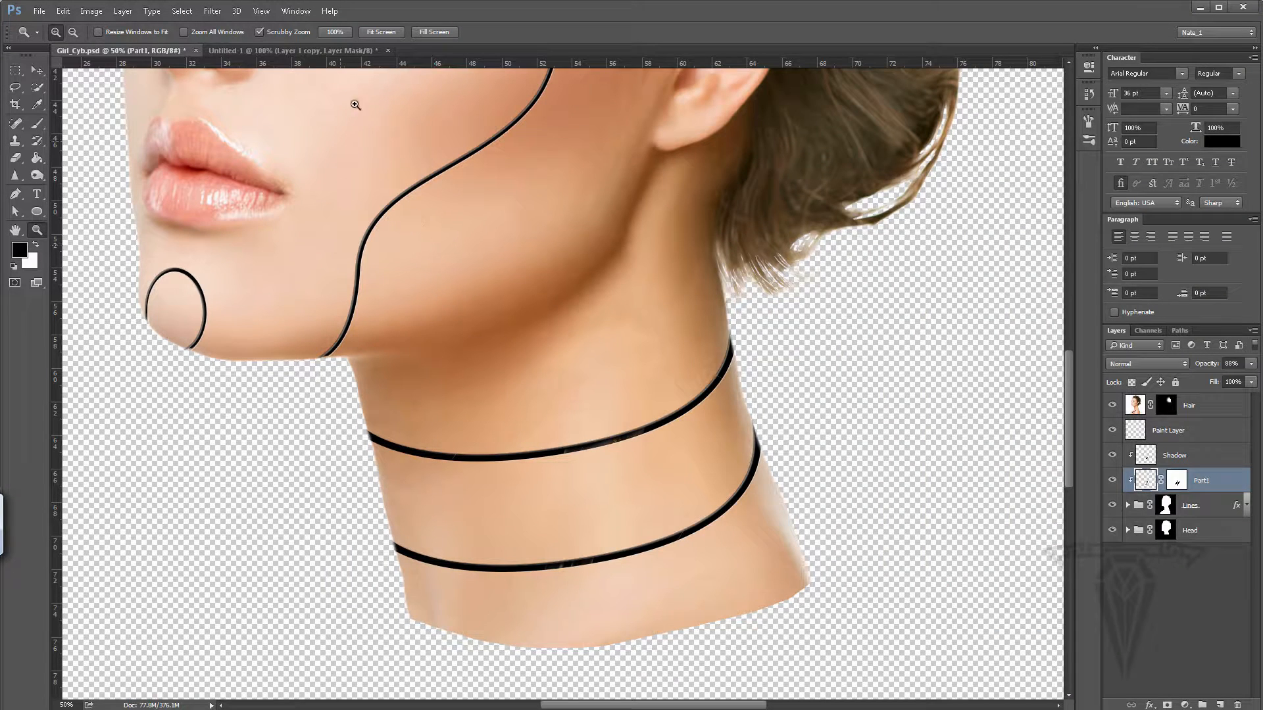
click(342, 50)
click(388, 50)
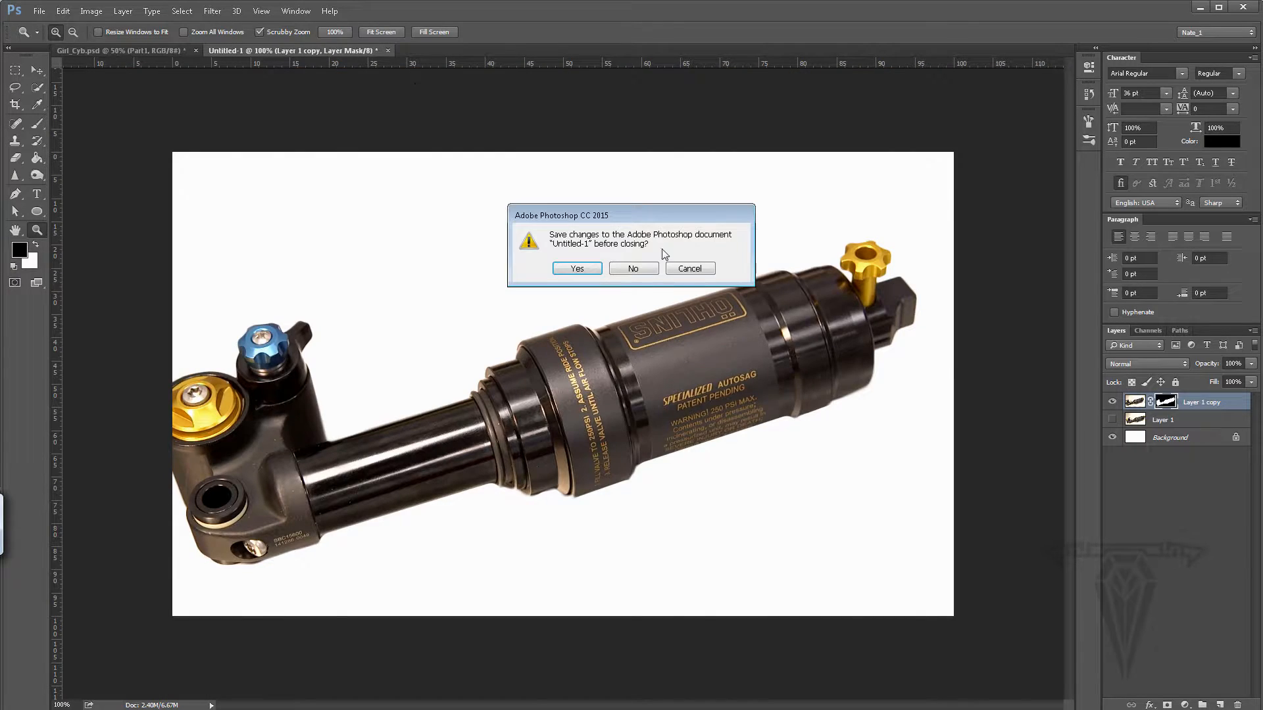
click(630, 270)
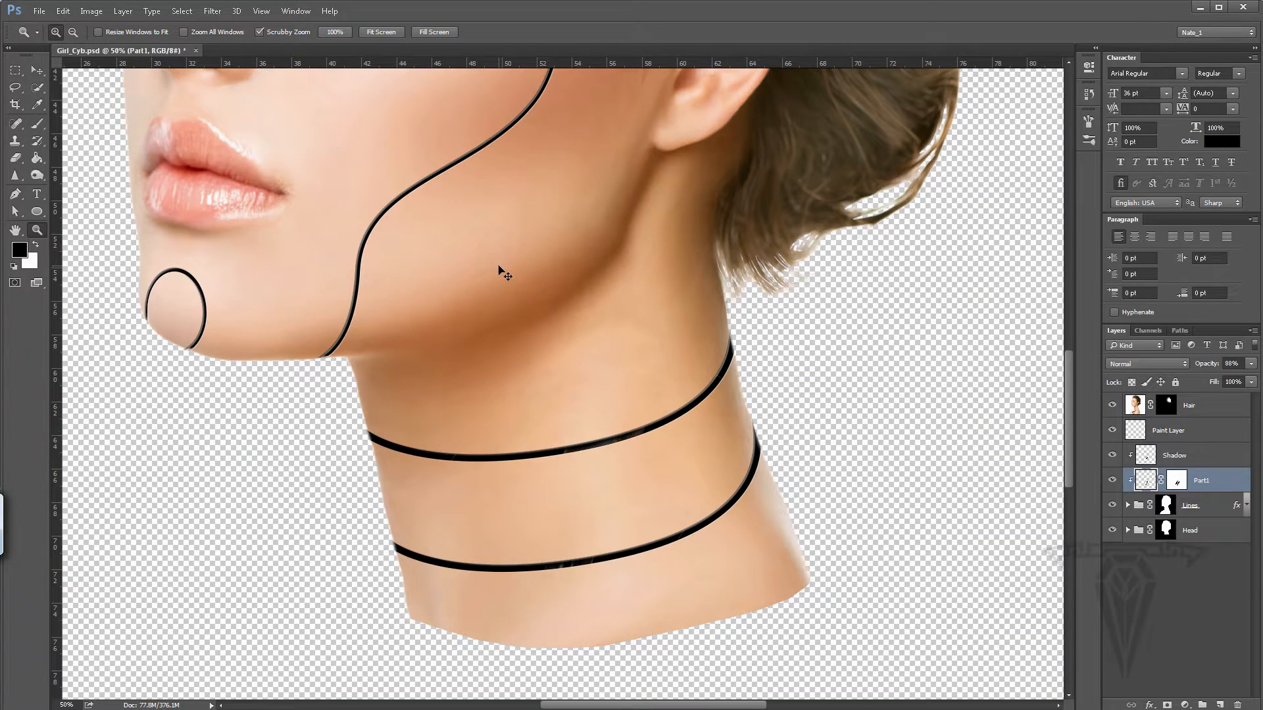
Step: Create a new 1434 × 1013 px document from the clipboard preset and paste the copied shock image into it
key(ctrl+n)
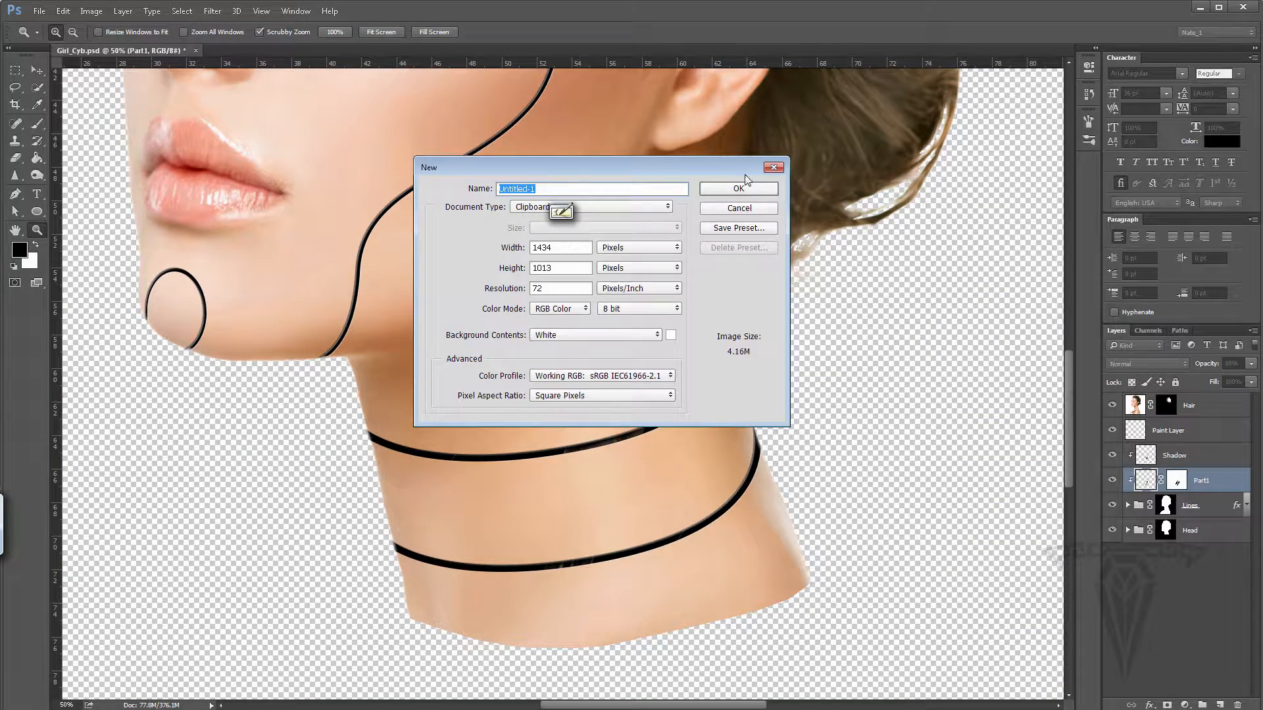
click(744, 188)
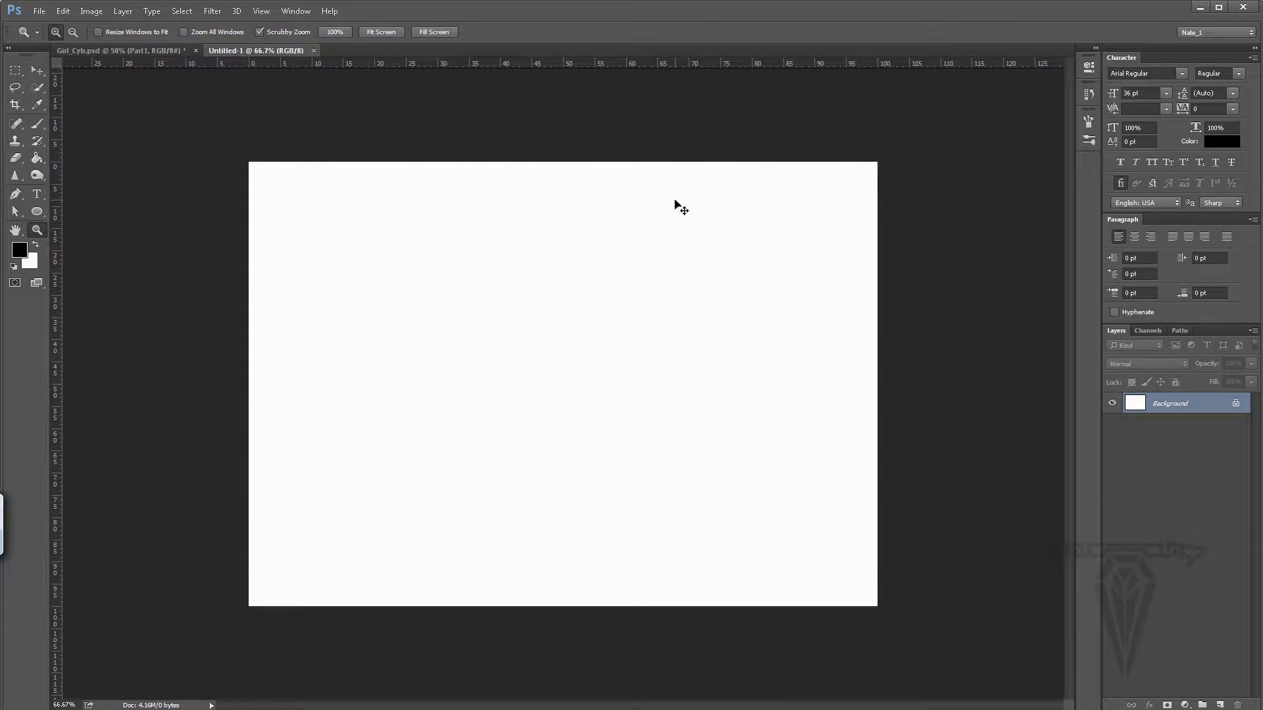
key(ctrl+v)
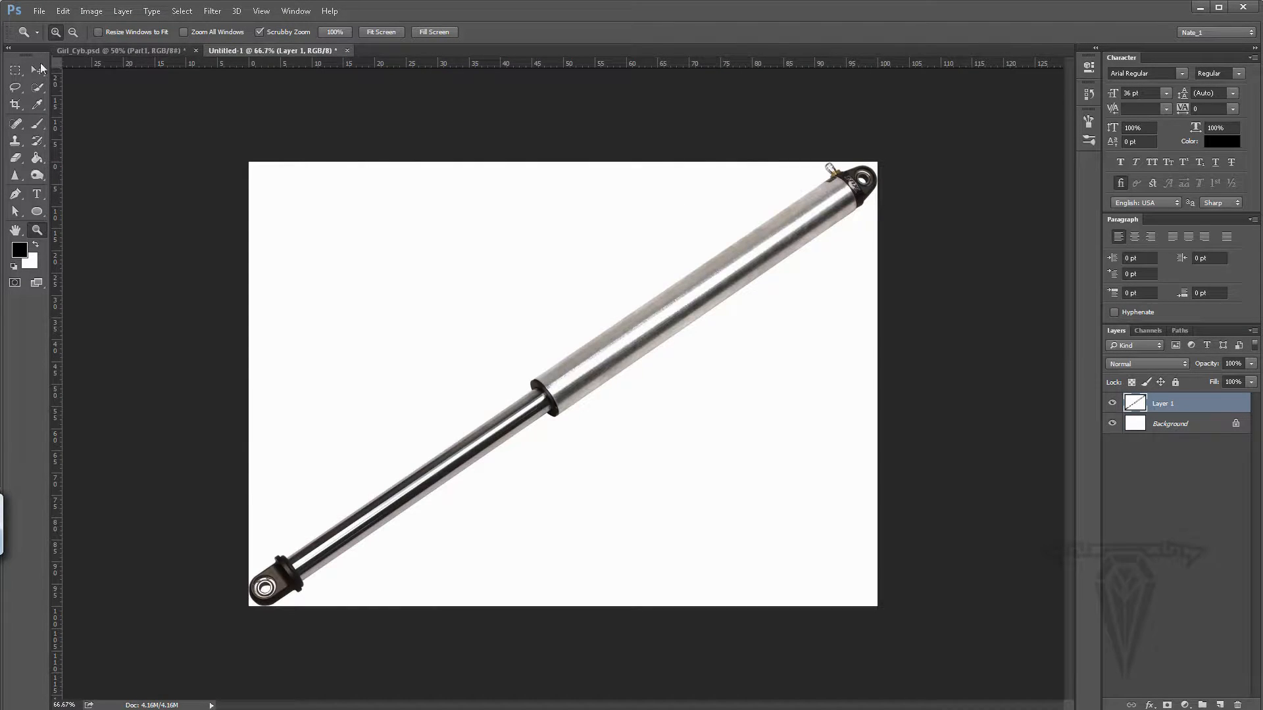
Step: Select the white background and the lower eyelet hole with the Magic Wand at tolerance 50, and invert the selection to the shock
click(37, 86)
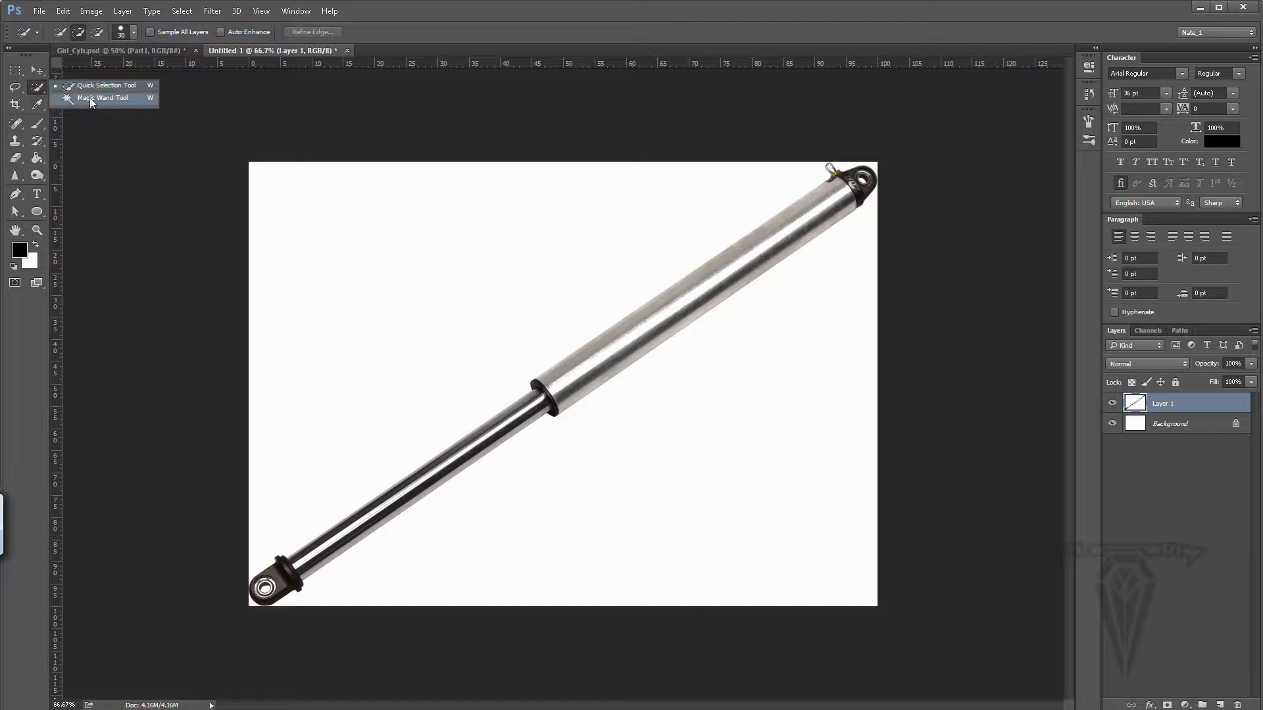
click(114, 98)
click(471, 293)
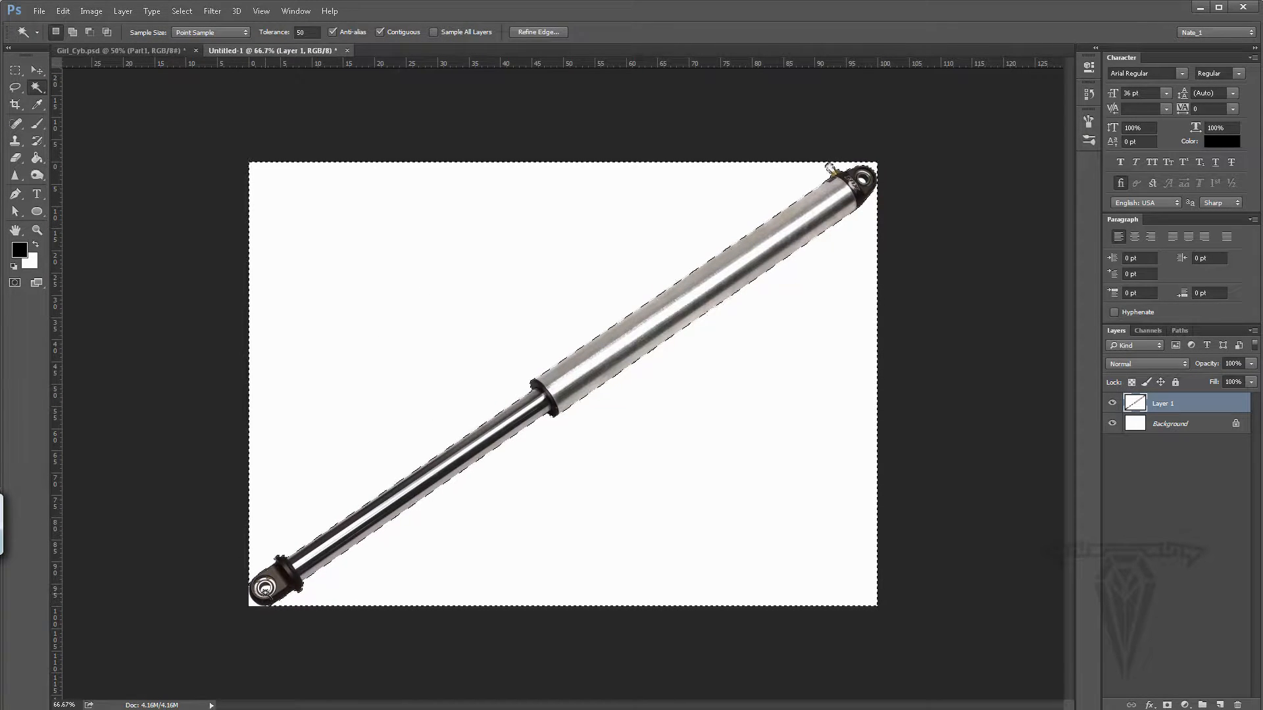
shift+click(265, 590)
click(181, 10)
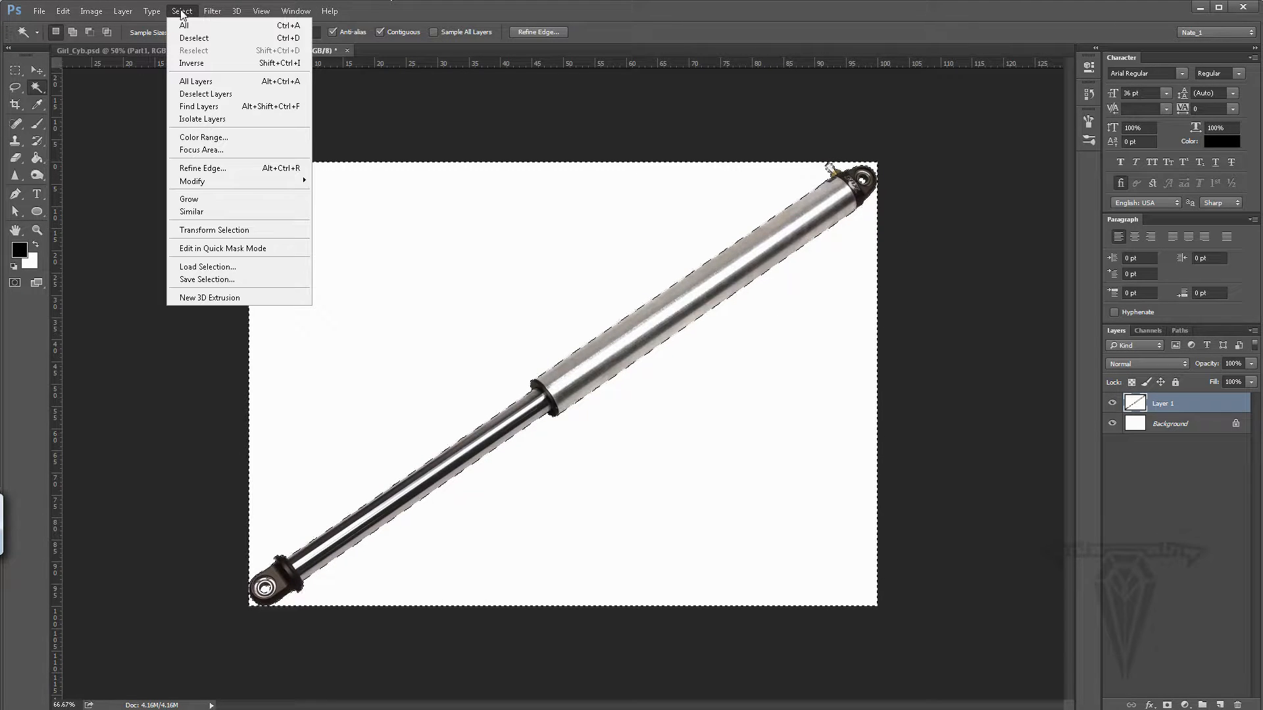
click(207, 60)
Step: Refine the edge with Smart Radius 0.2 px, Smooth 7, Contrast 15% and Decontaminate Colors, output to a new layer with layer mask
click(189, 12)
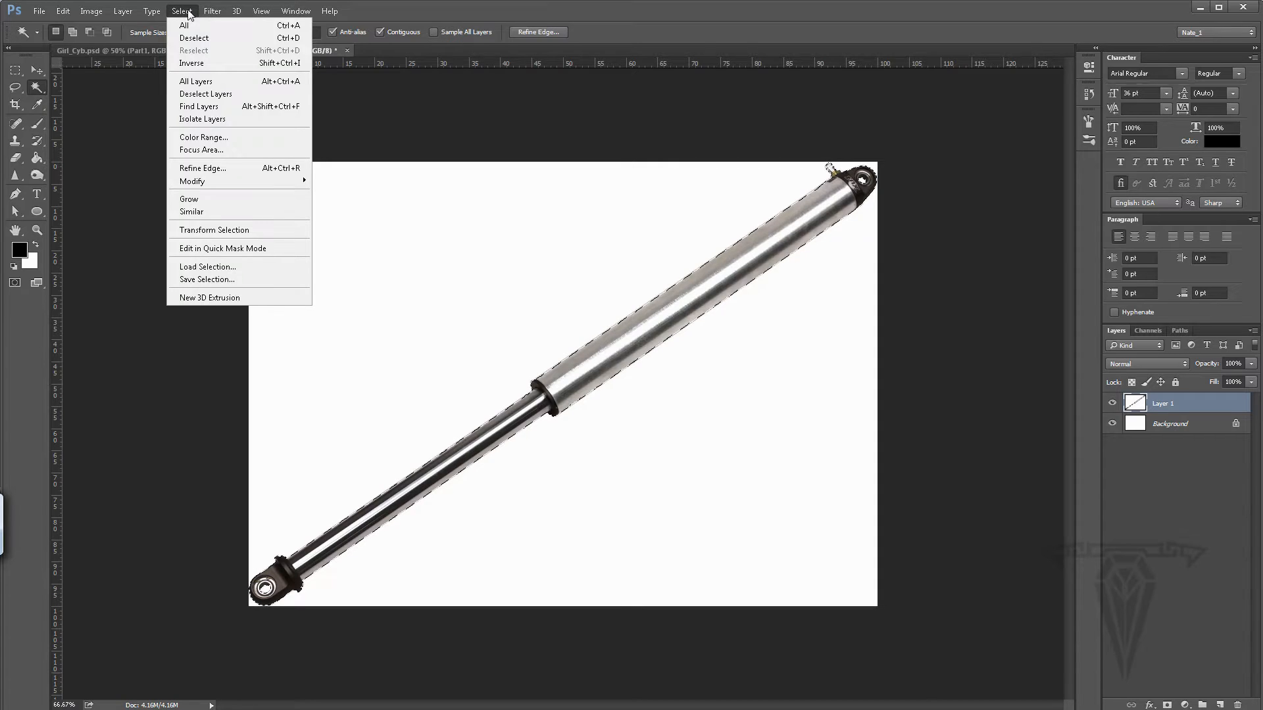
click(215, 168)
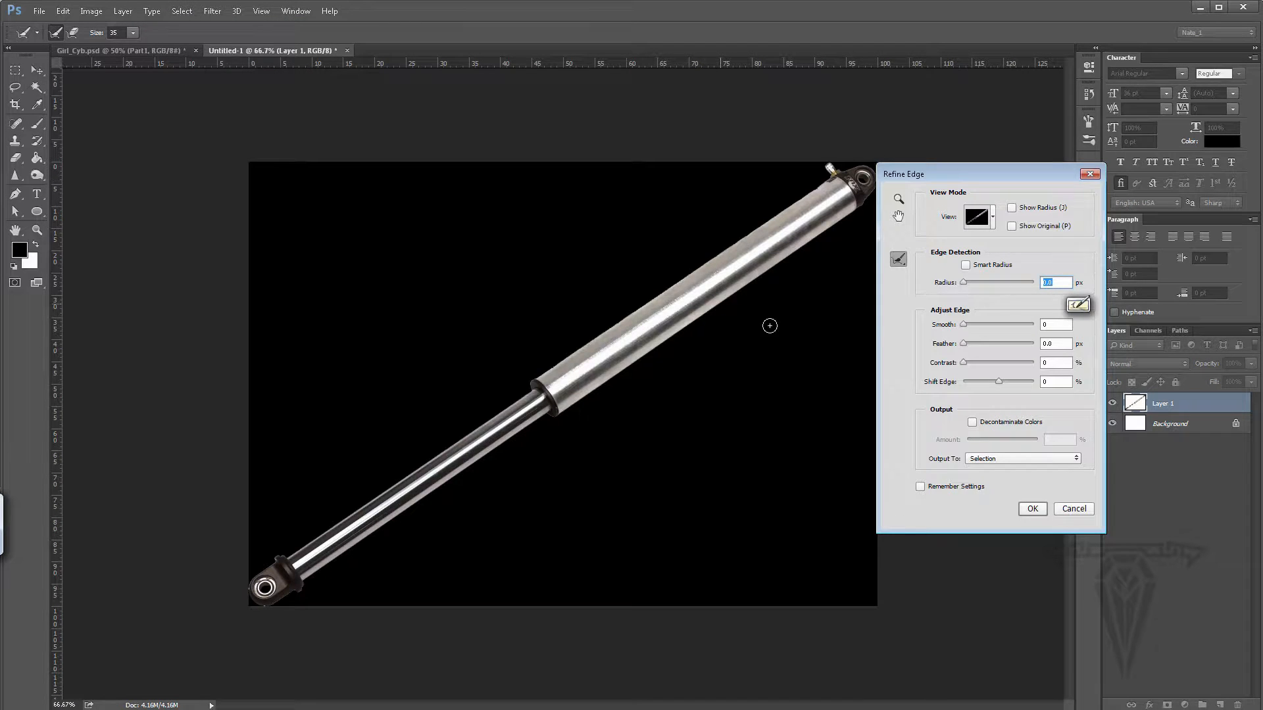
click(970, 266)
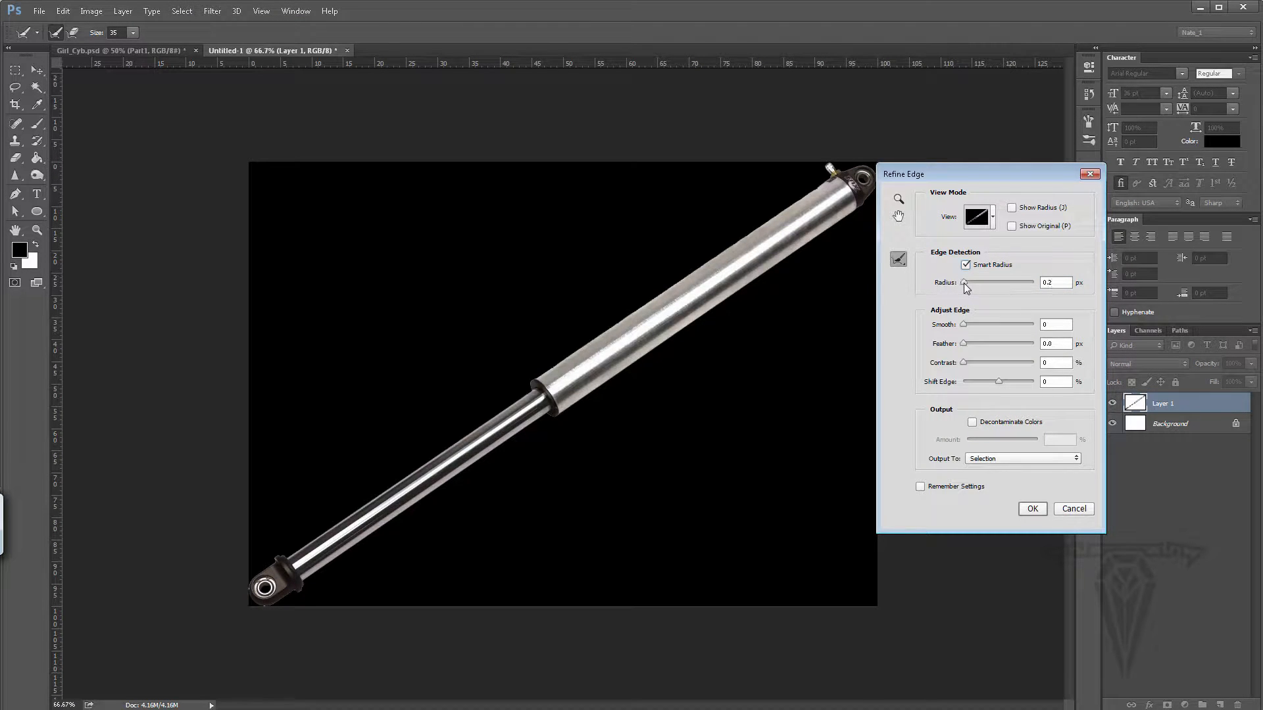
drag(964, 324, 974, 362)
click(972, 423)
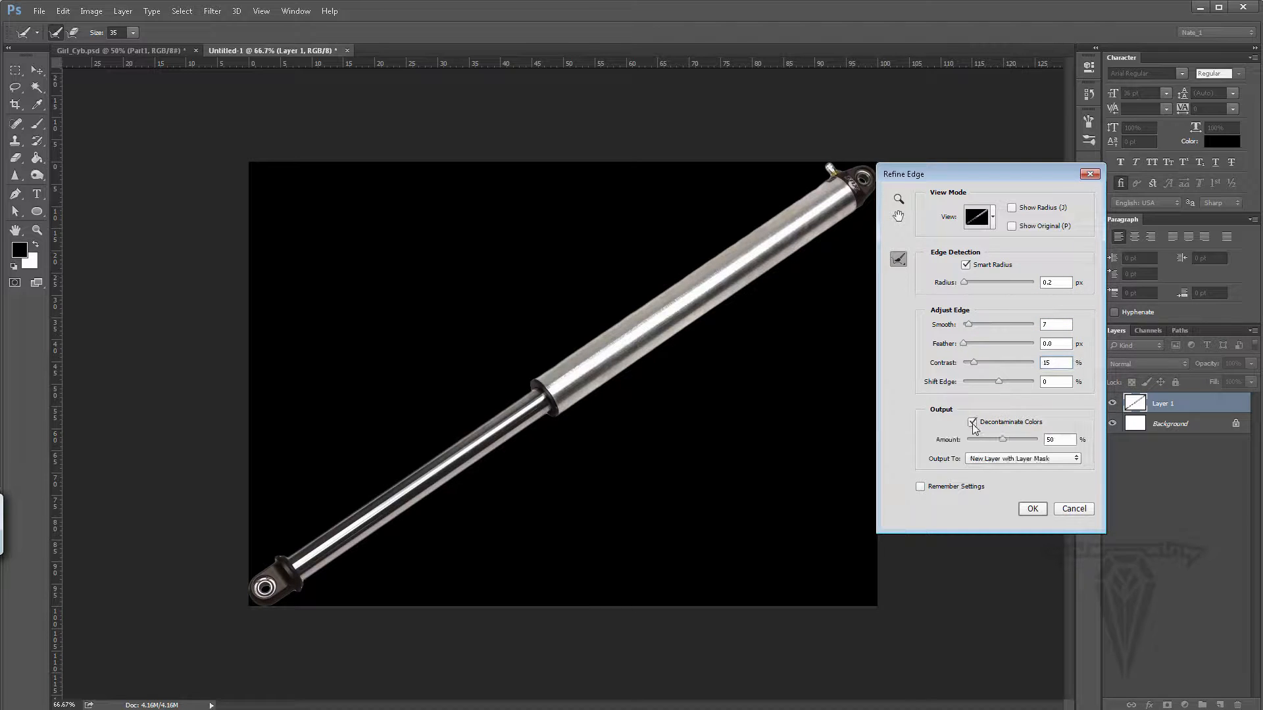
click(1032, 509)
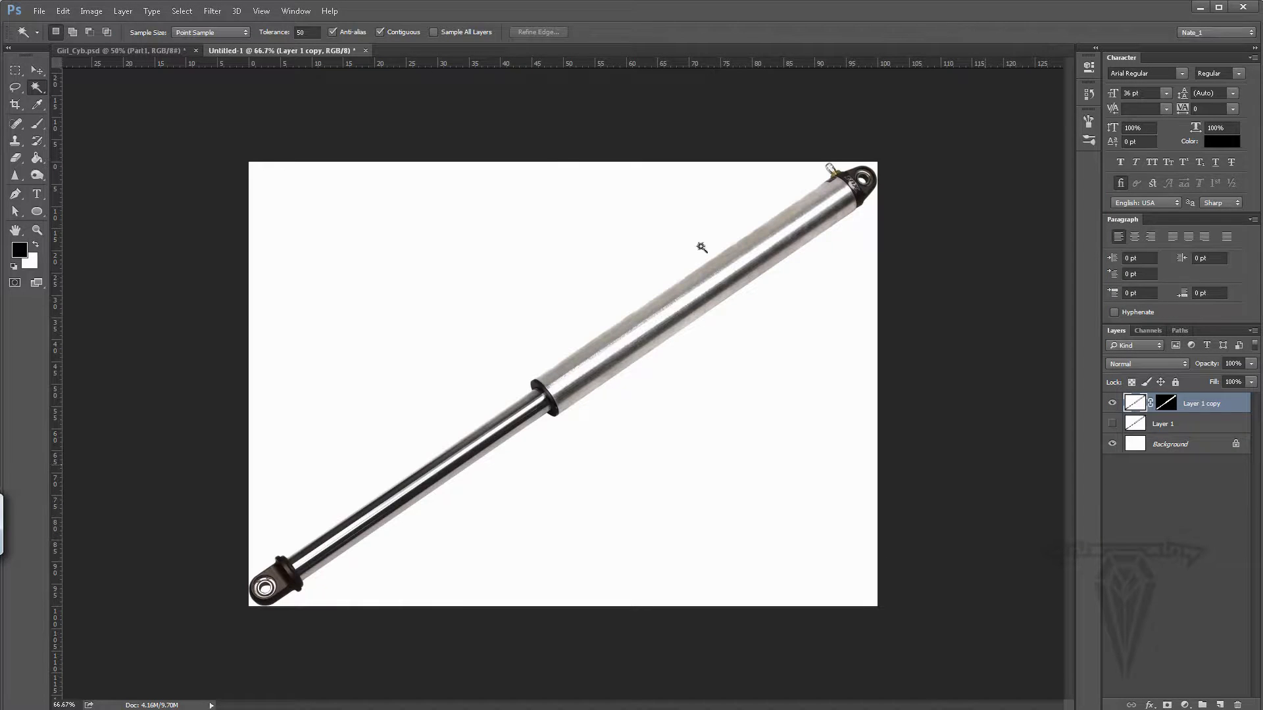
Step: Move the masked shock layer into Girl_Cyb.psd and place it between the Hair layer and Paint Layer
click(37, 70)
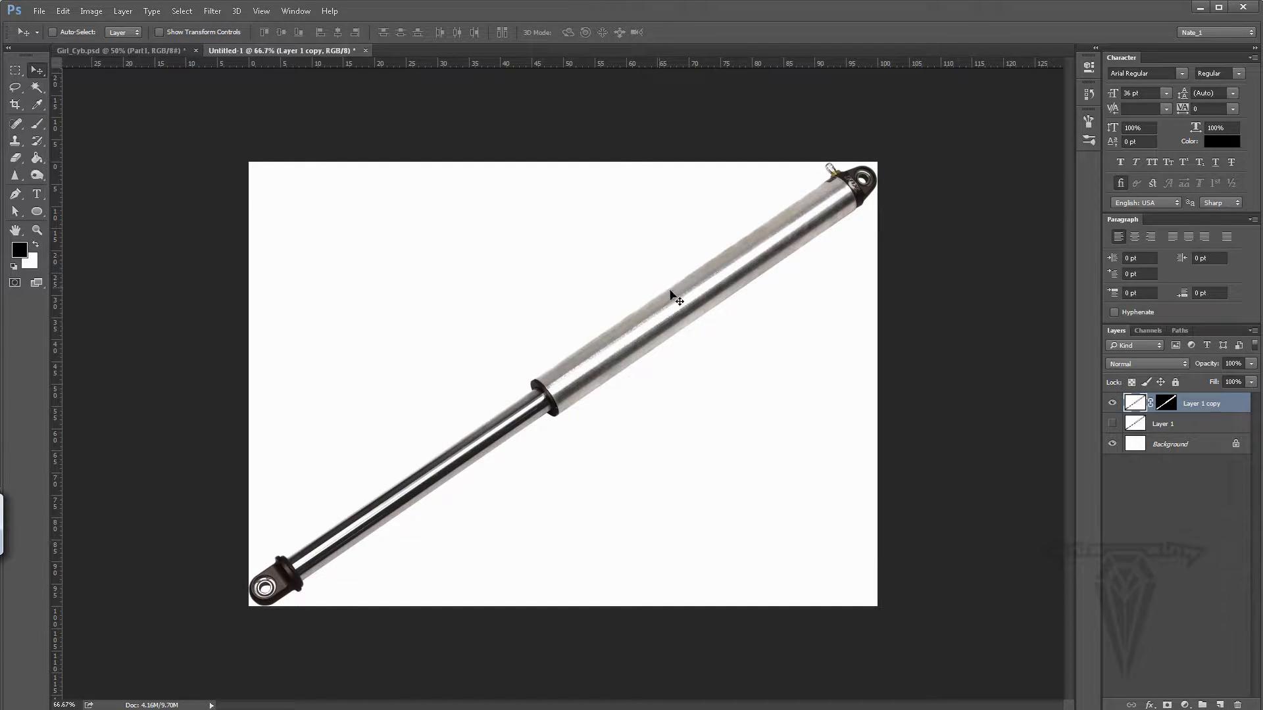
drag(677, 290, 499, 282)
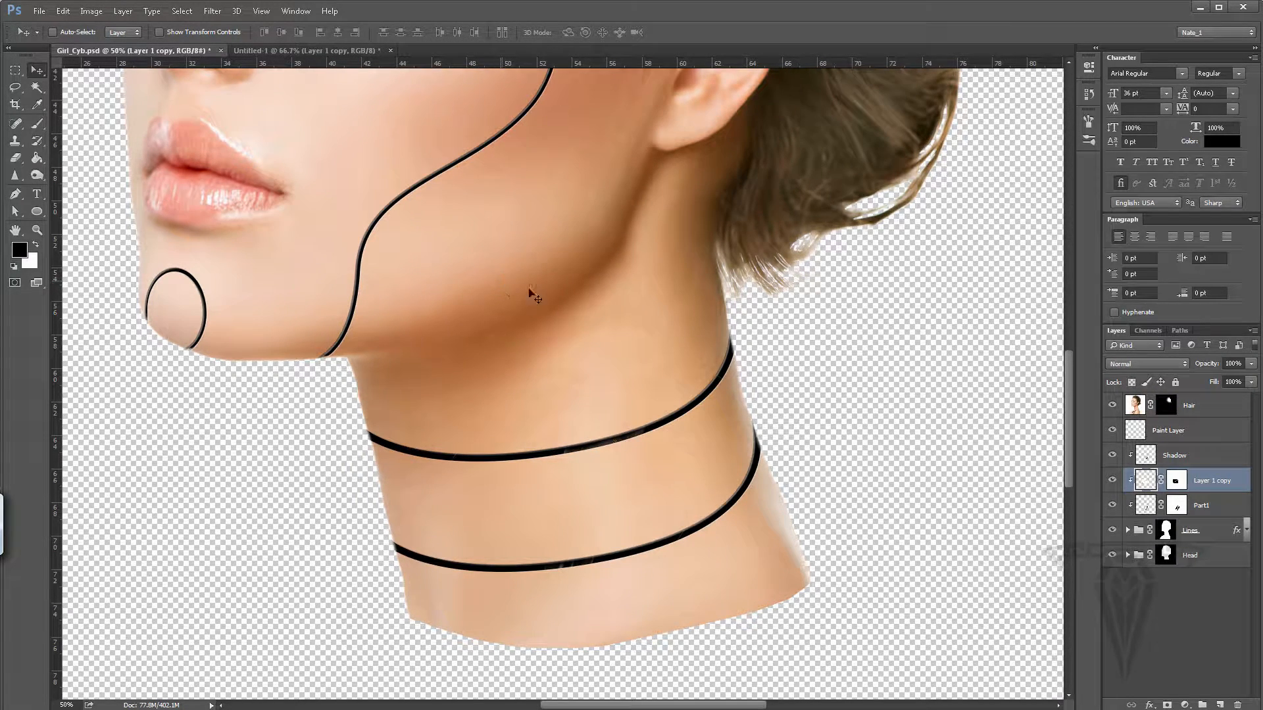
drag(1215, 486, 1208, 419)
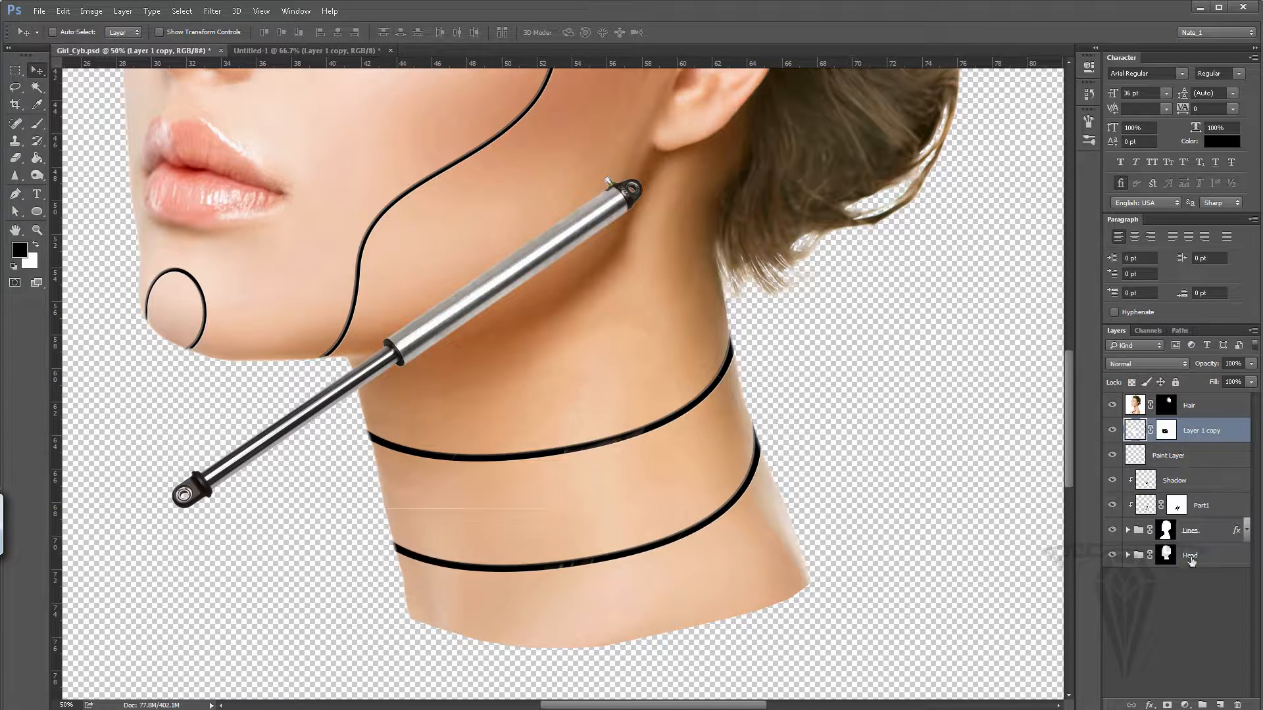
Step: Rotate the shock to about 104.5° and position it diagonally across the back of the neck, crossing both neck lines
drag(538, 303, 698, 407)
key(ctrl+t)
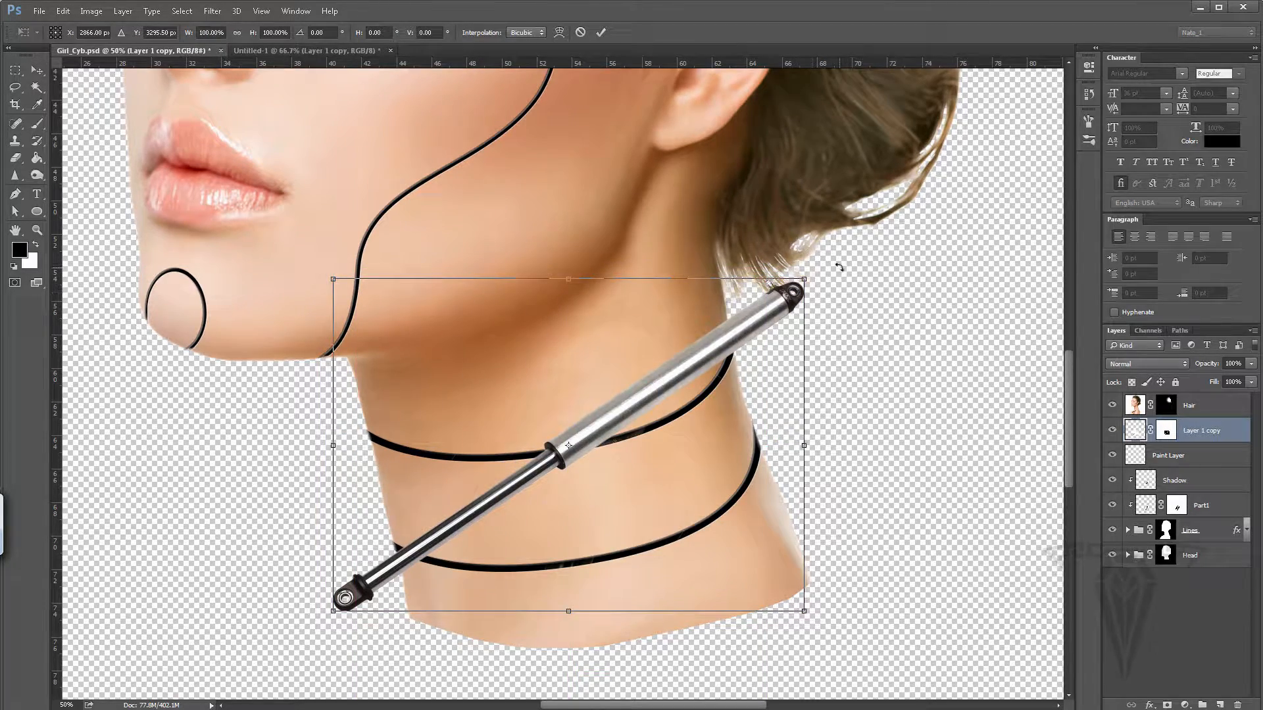
drag(872, 358, 650, 640)
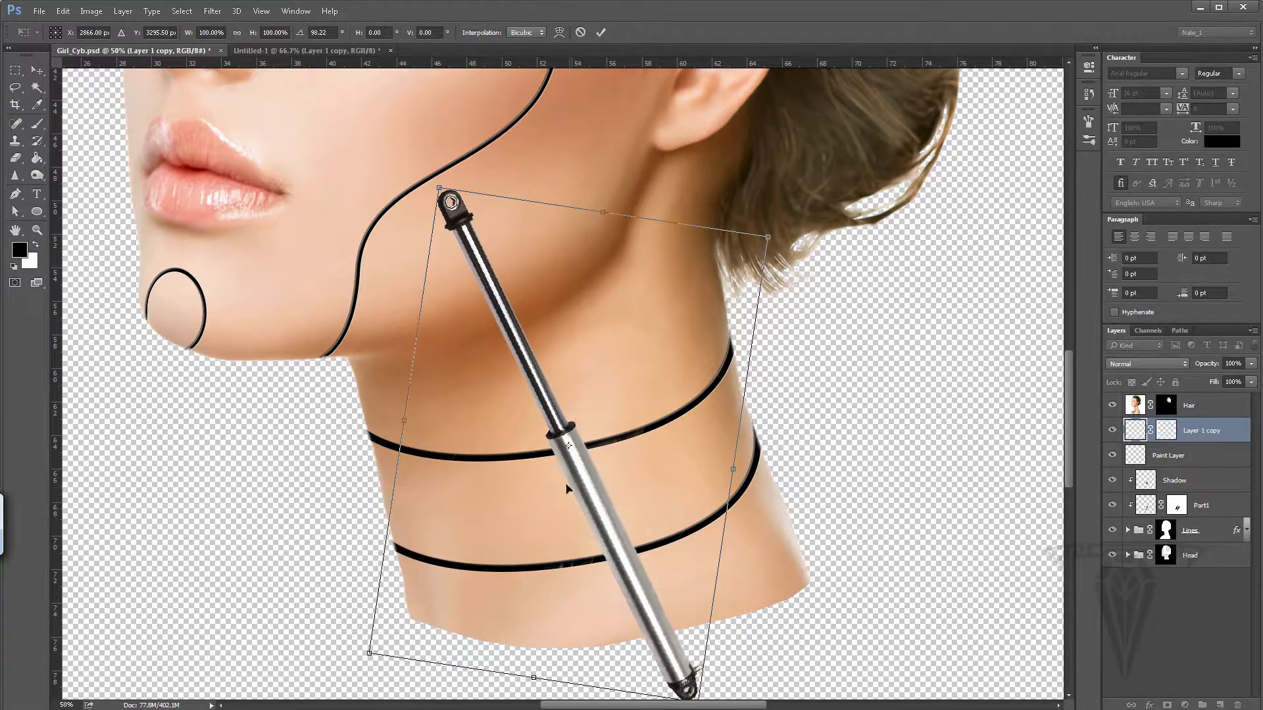
drag(582, 453, 683, 338)
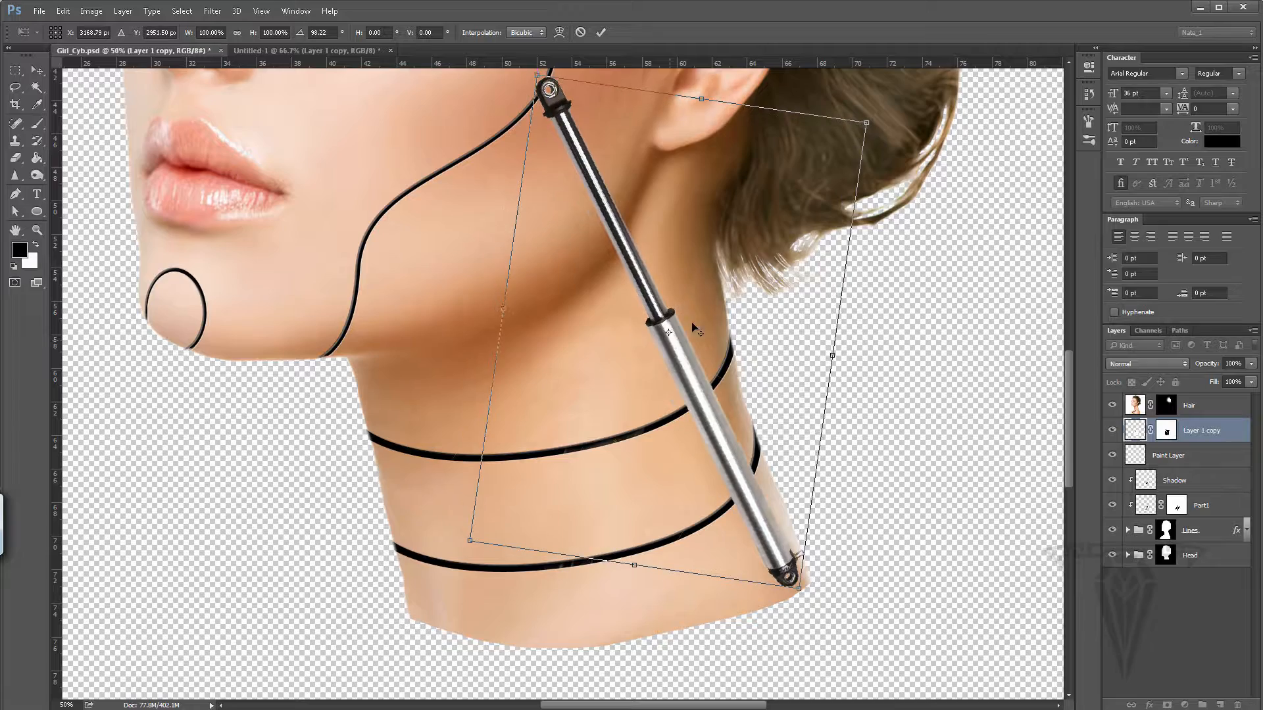
drag(896, 127, 916, 150)
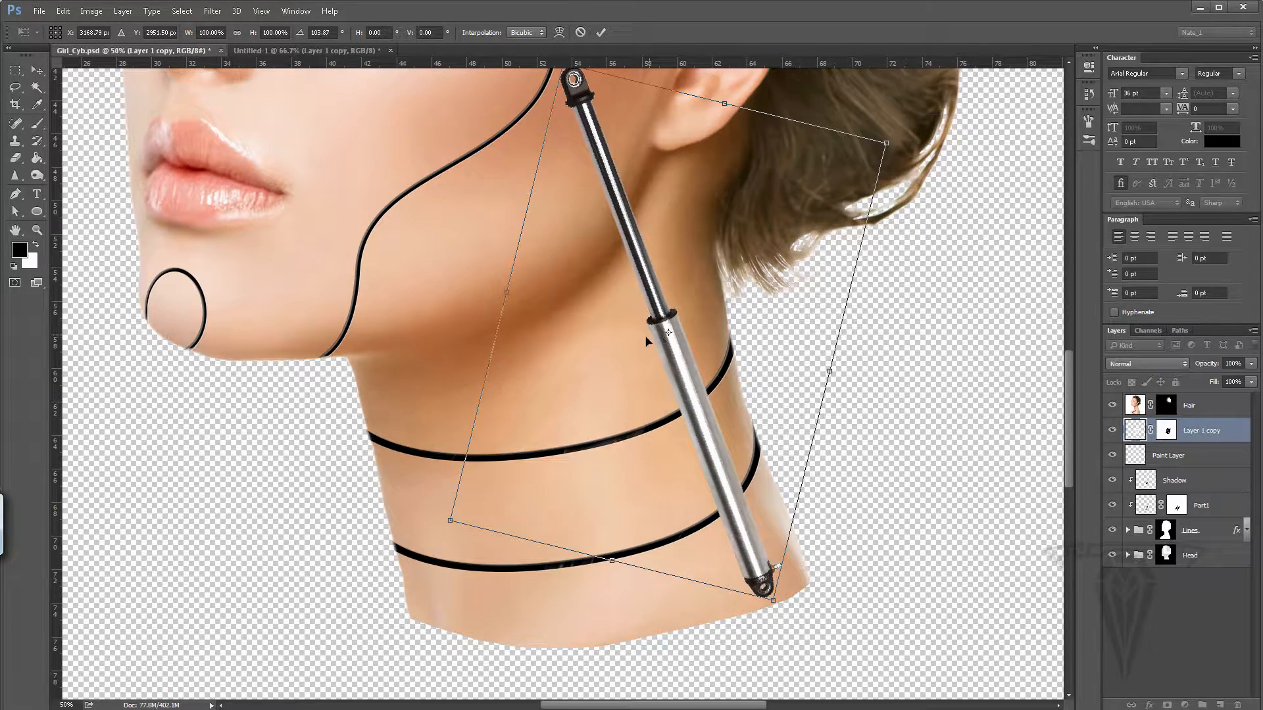
drag(663, 334, 673, 335)
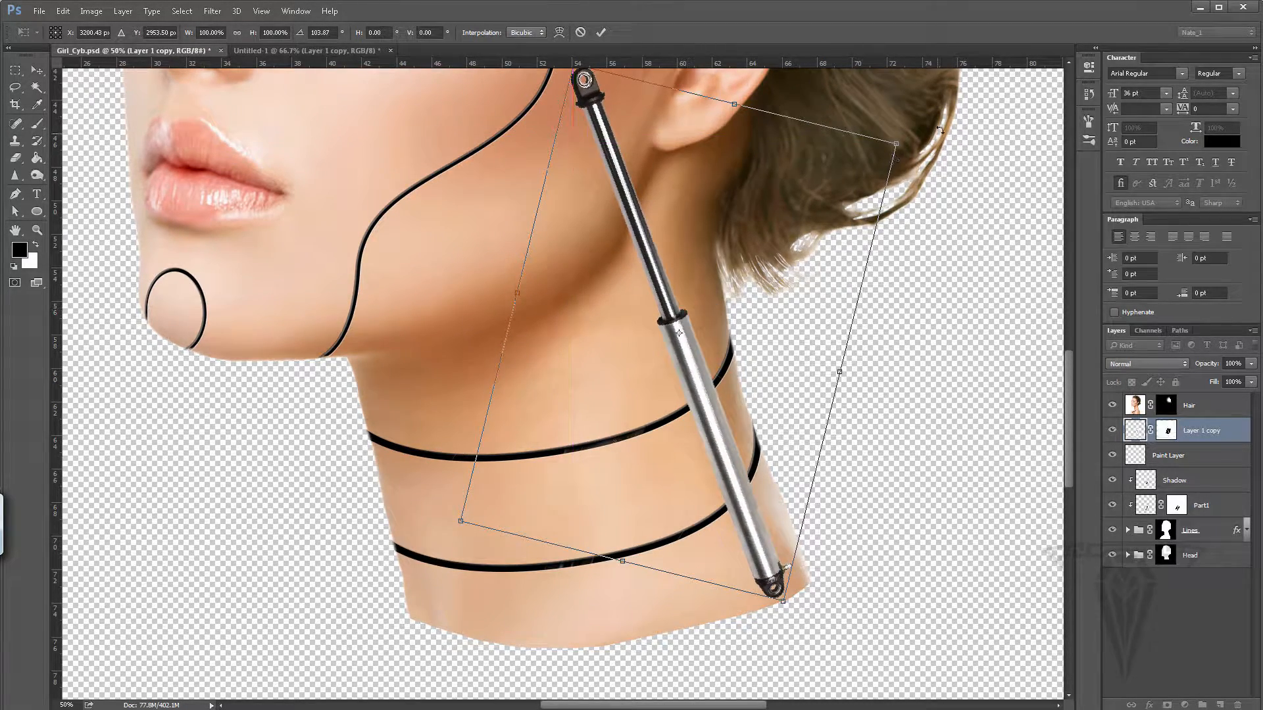
drag(912, 131, 916, 137)
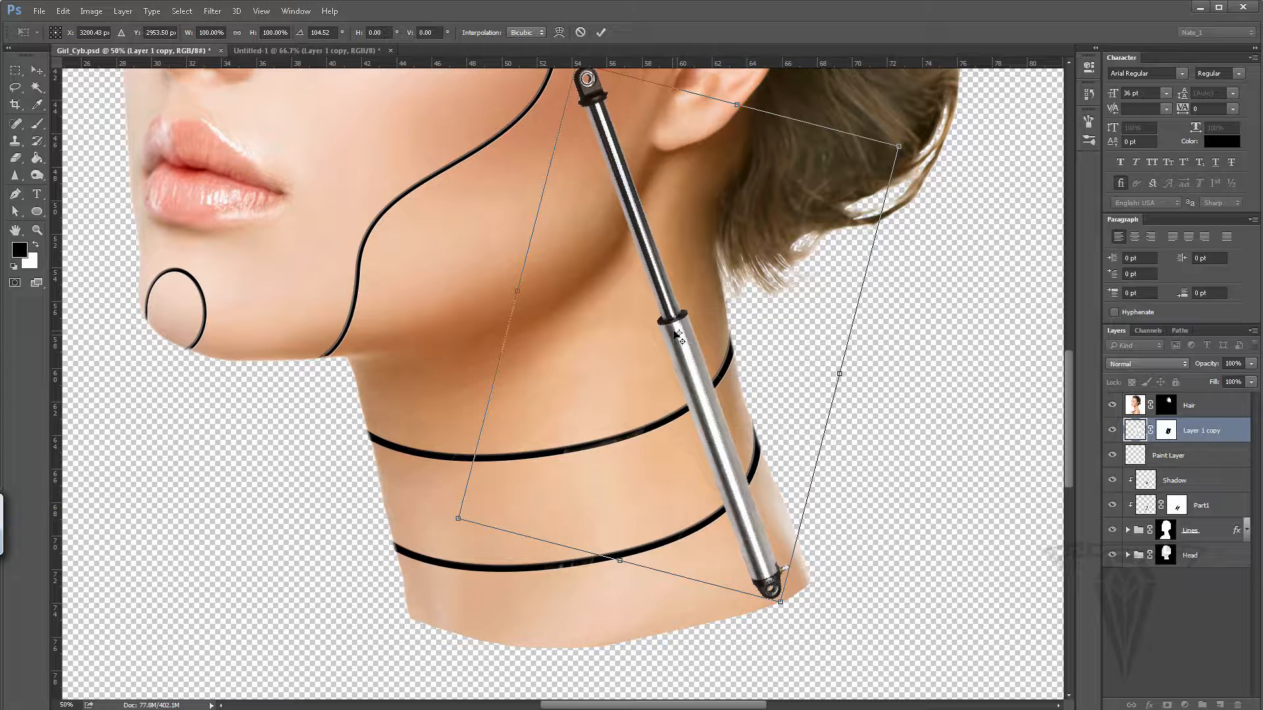
drag(675, 331, 679, 333)
key(Return)
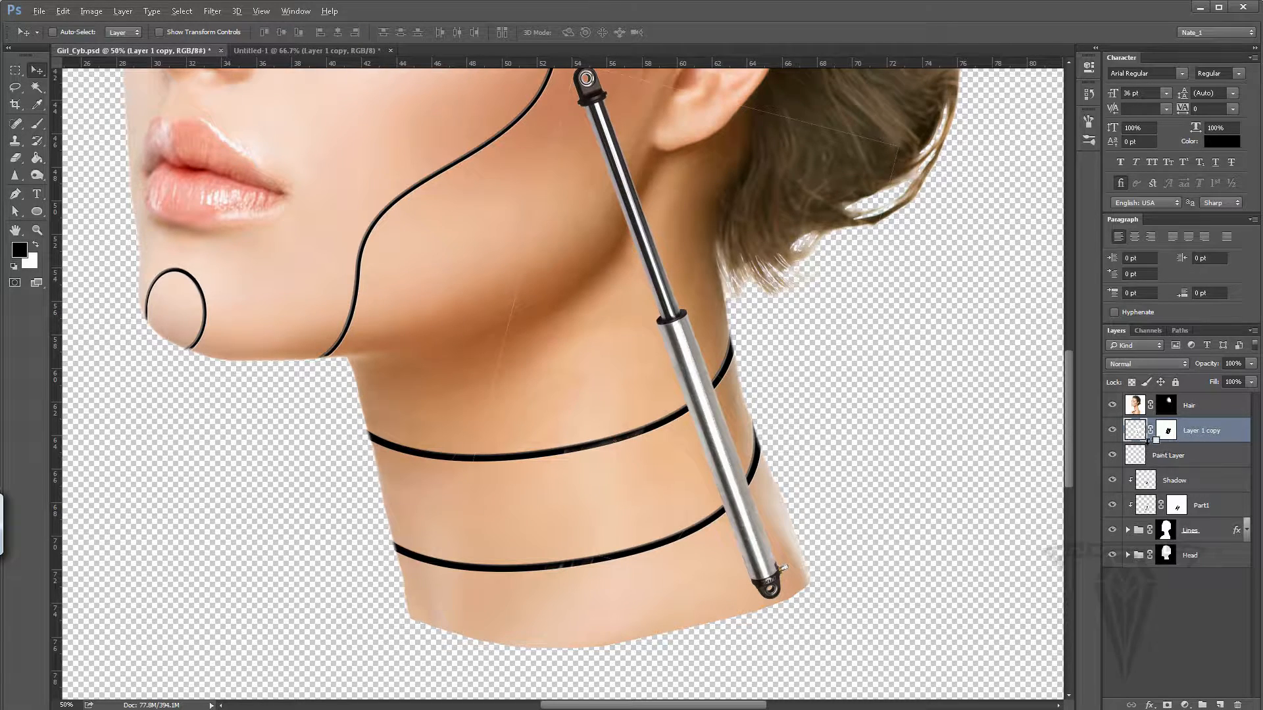
Step: Move the shock layer between Shadow and Part1 so it is clipped to the Lines group, and lower its opacity to 85%
drag(1202, 432, 1201, 488)
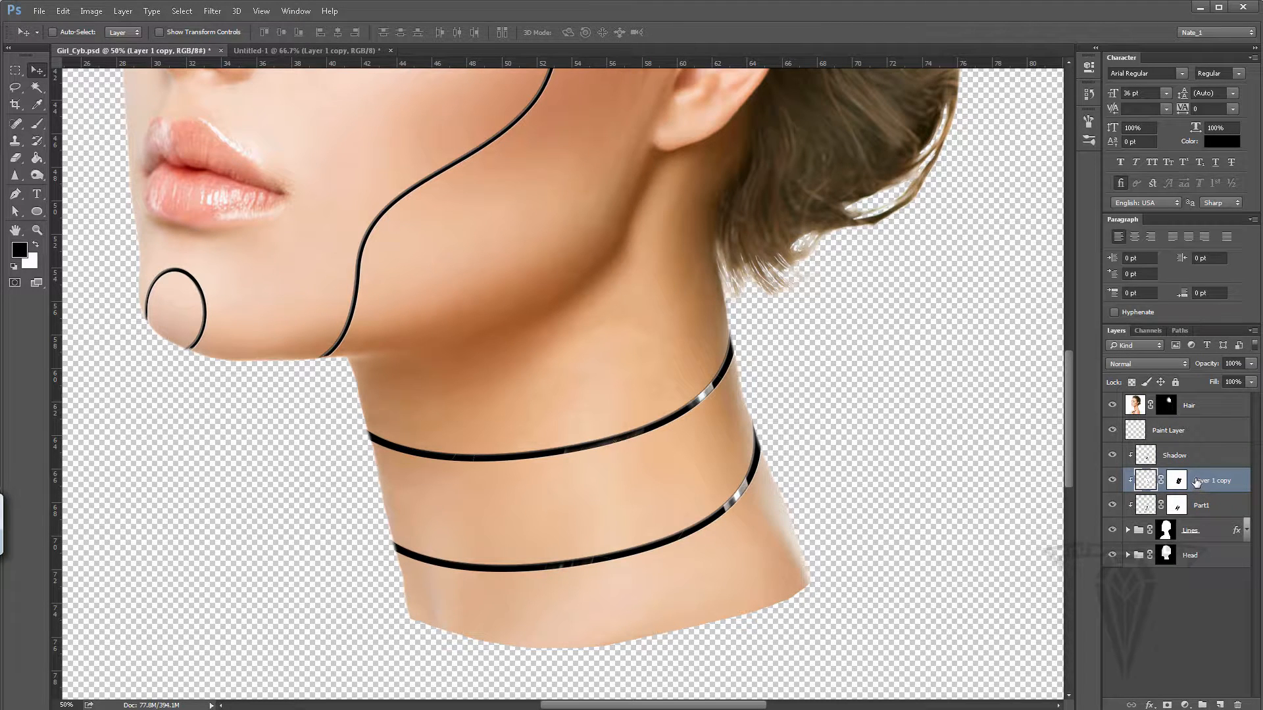
click(1250, 380)
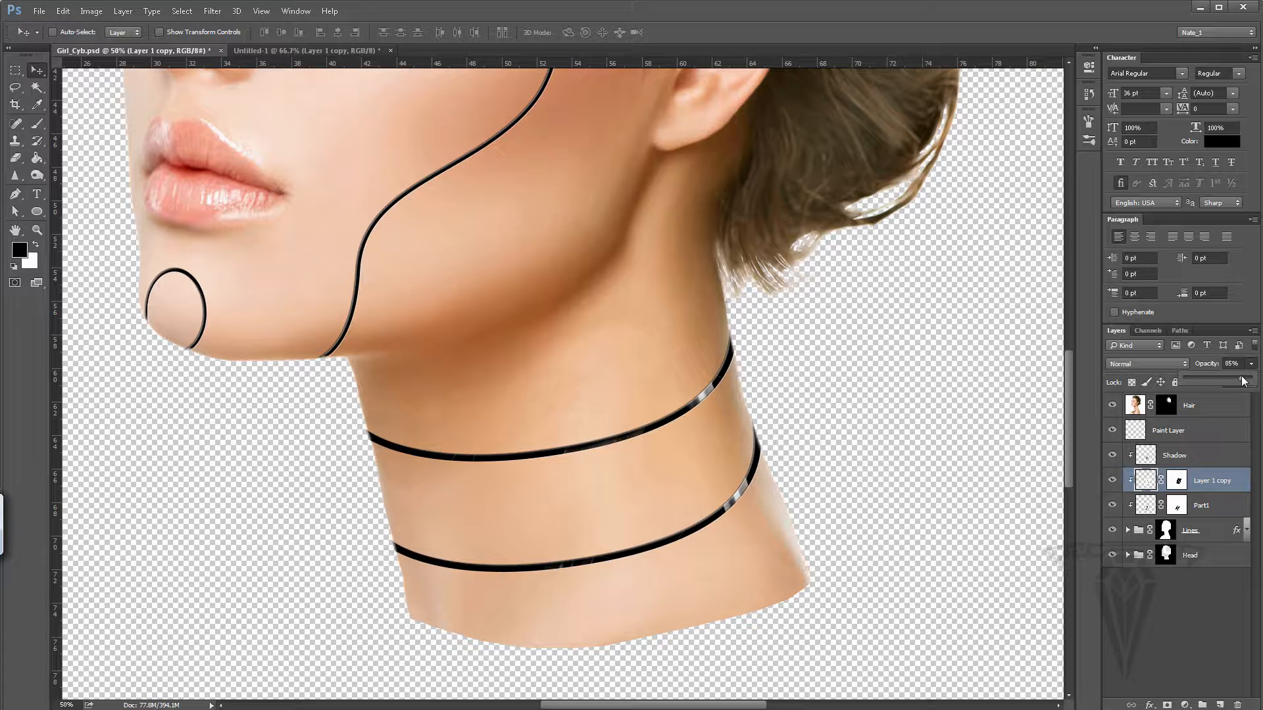
Step: Paint black shading on the Shadow layer over the shock segments in both neck lines with a soft 150 px brush
click(1163, 460)
click(37, 126)
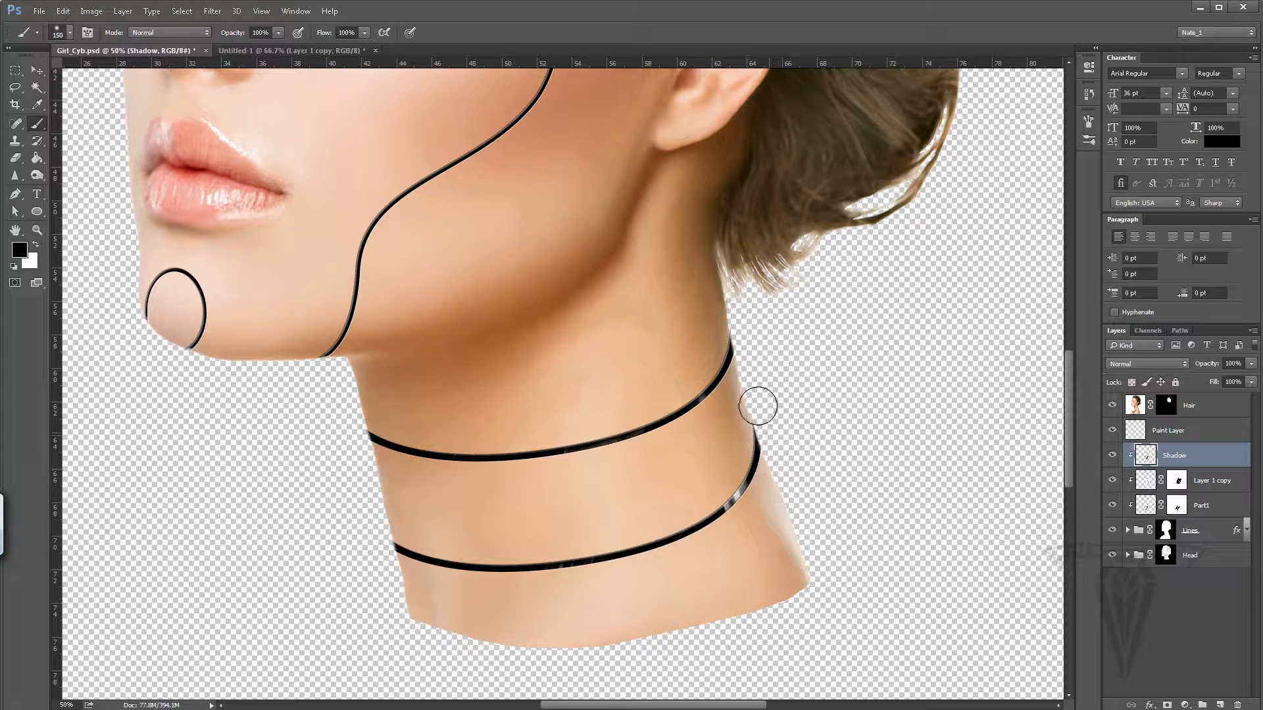
mouse_move(691, 493)
mouse_down()
mouse_move(716, 461)
mouse_move(683, 498)
mouse_move(712, 469)
mouse_move(686, 494)
mouse_up()
Step: Set the Eraser's tip spacing to 1% and its size to 17 px for working on the Shadow layer
click(36, 230)
click(668, 479)
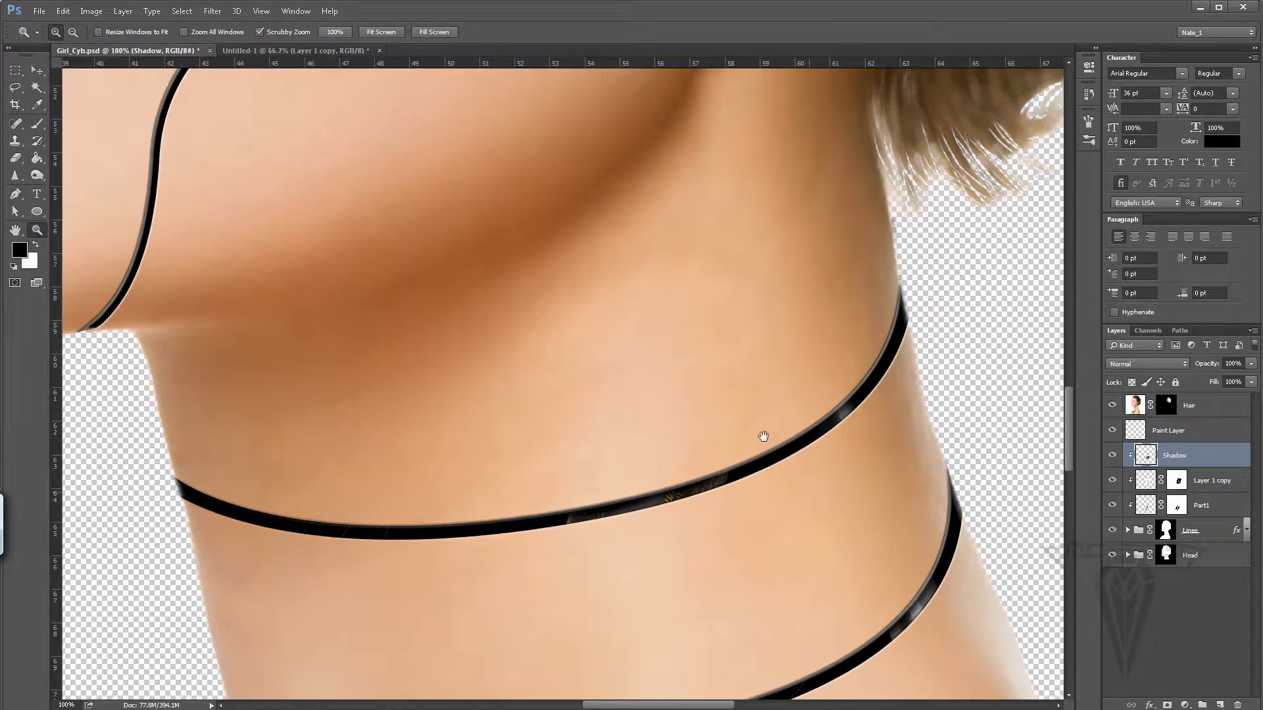
drag(763, 436, 742, 411)
click(22, 161)
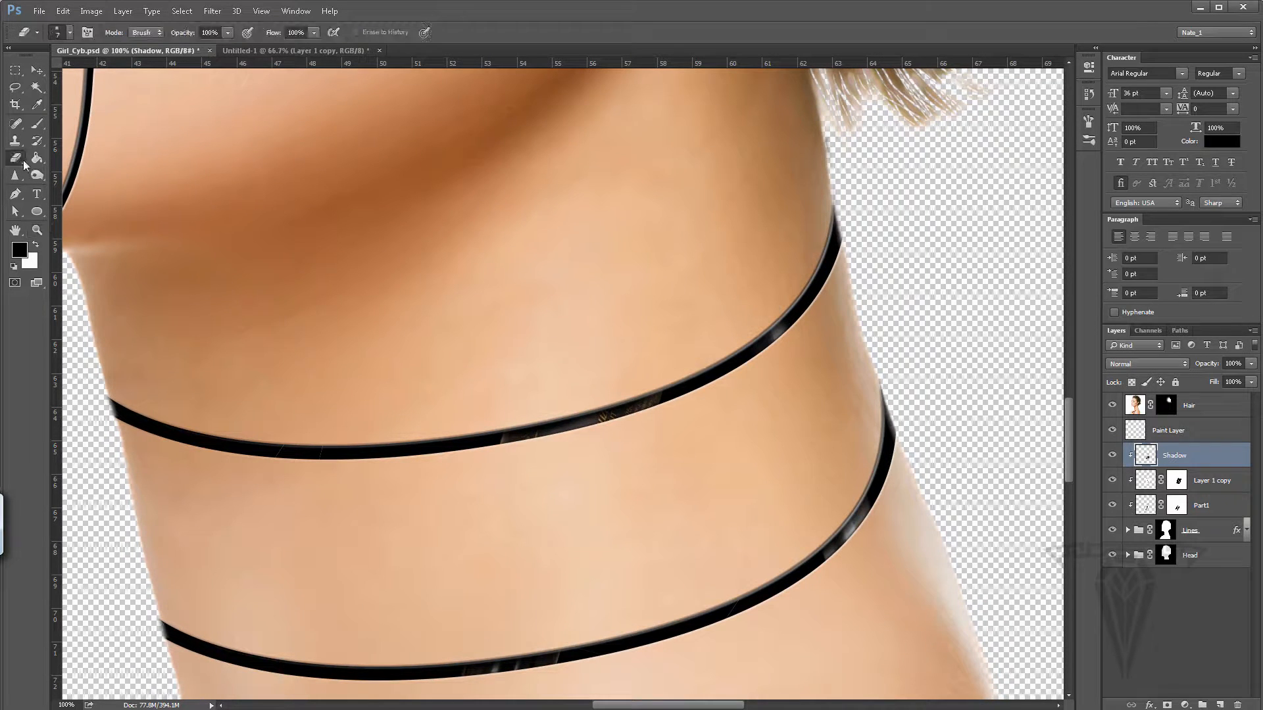
click(1089, 122)
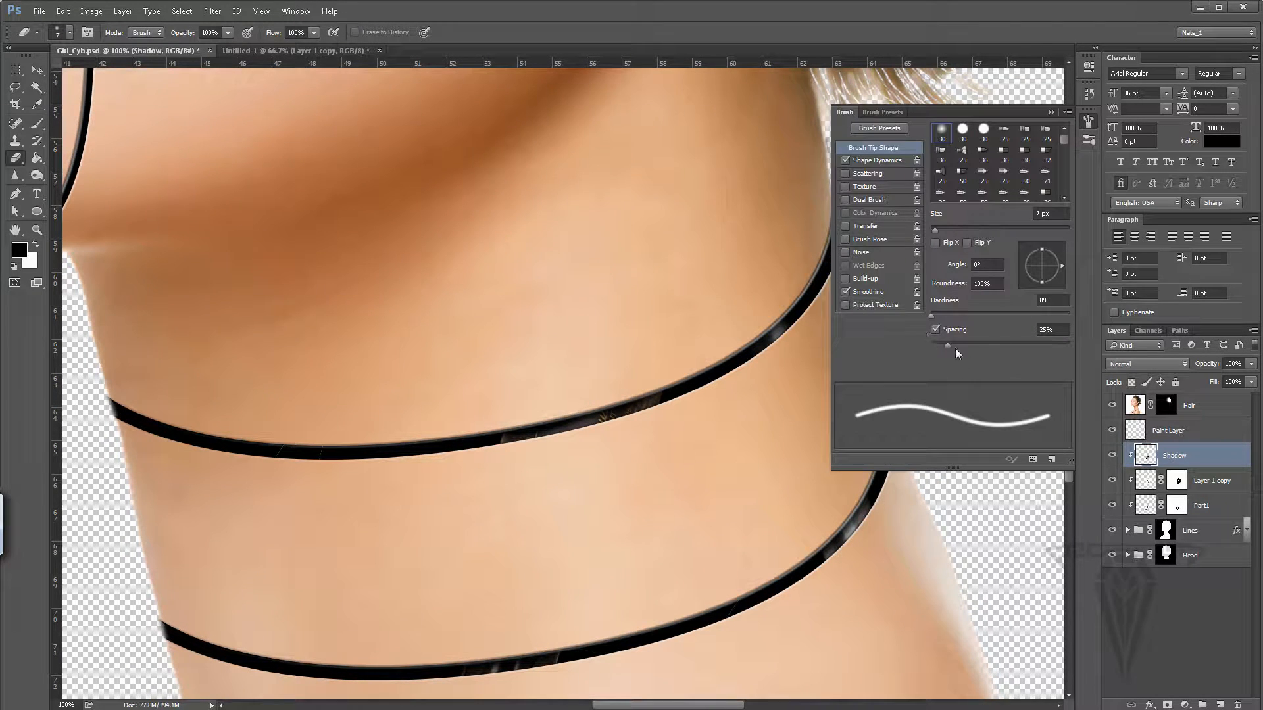
drag(949, 345, 906, 344)
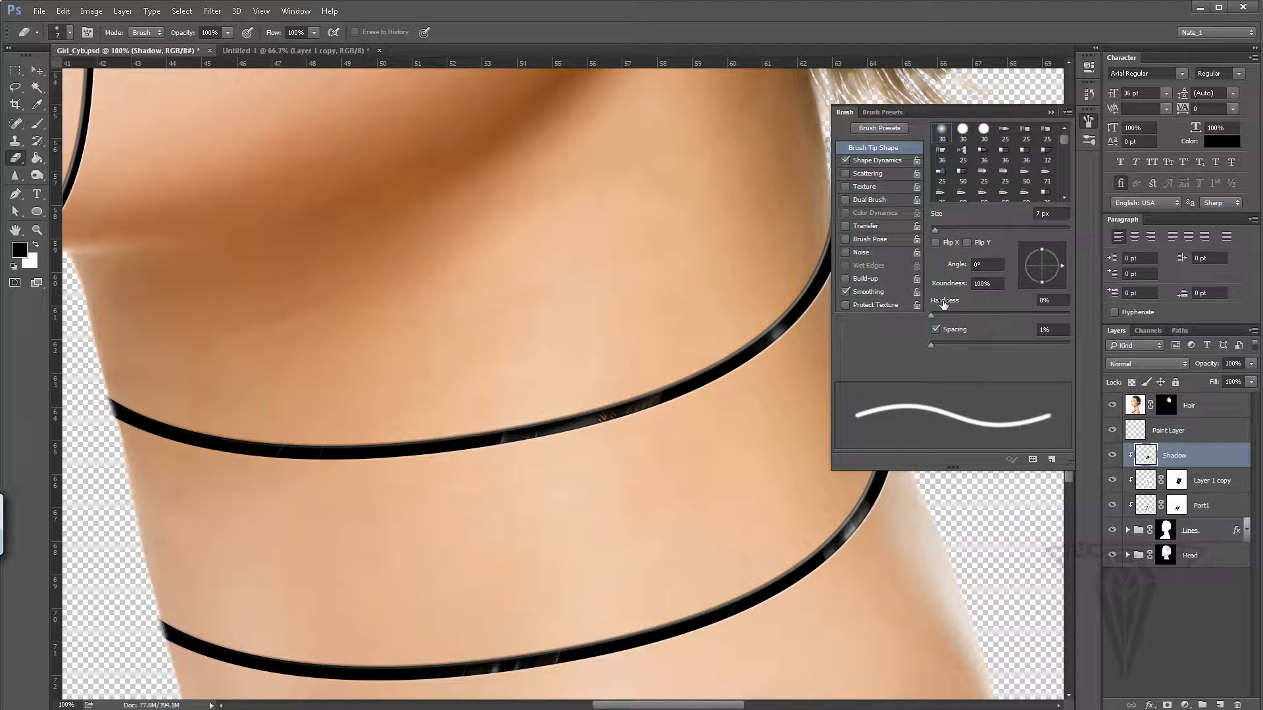
click(940, 228)
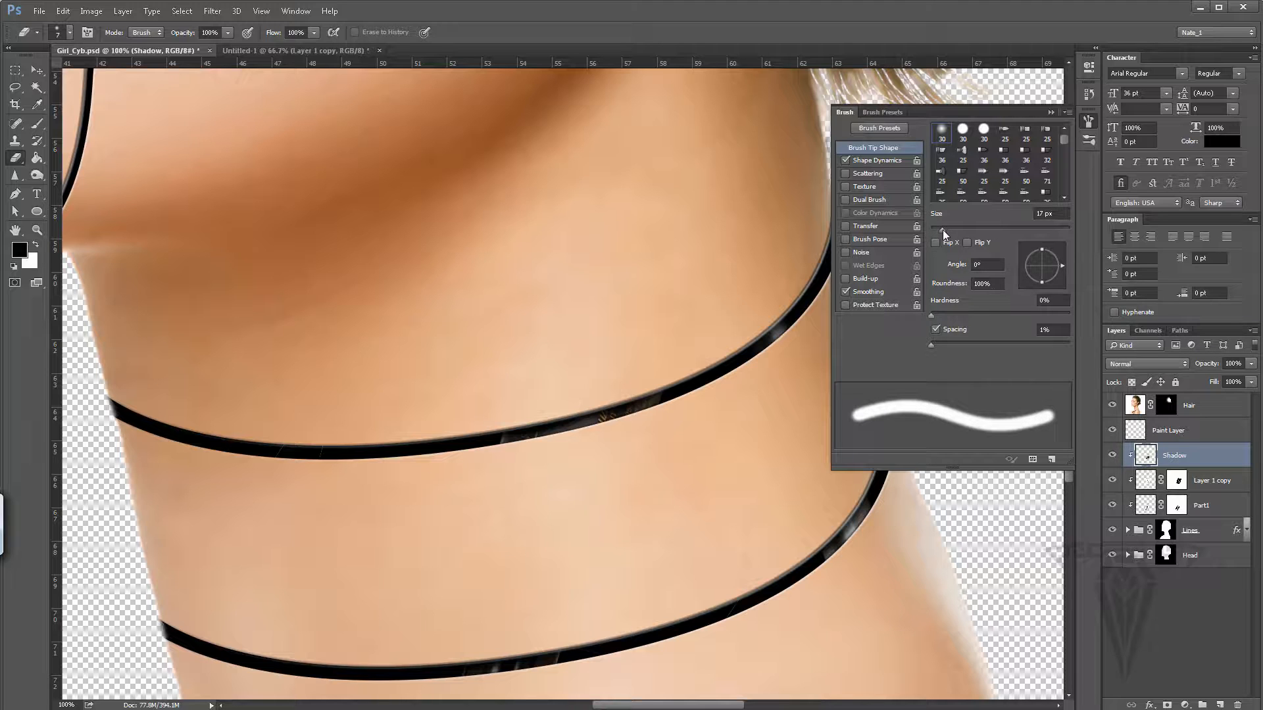
drag(941, 230, 943, 231)
click(1051, 112)
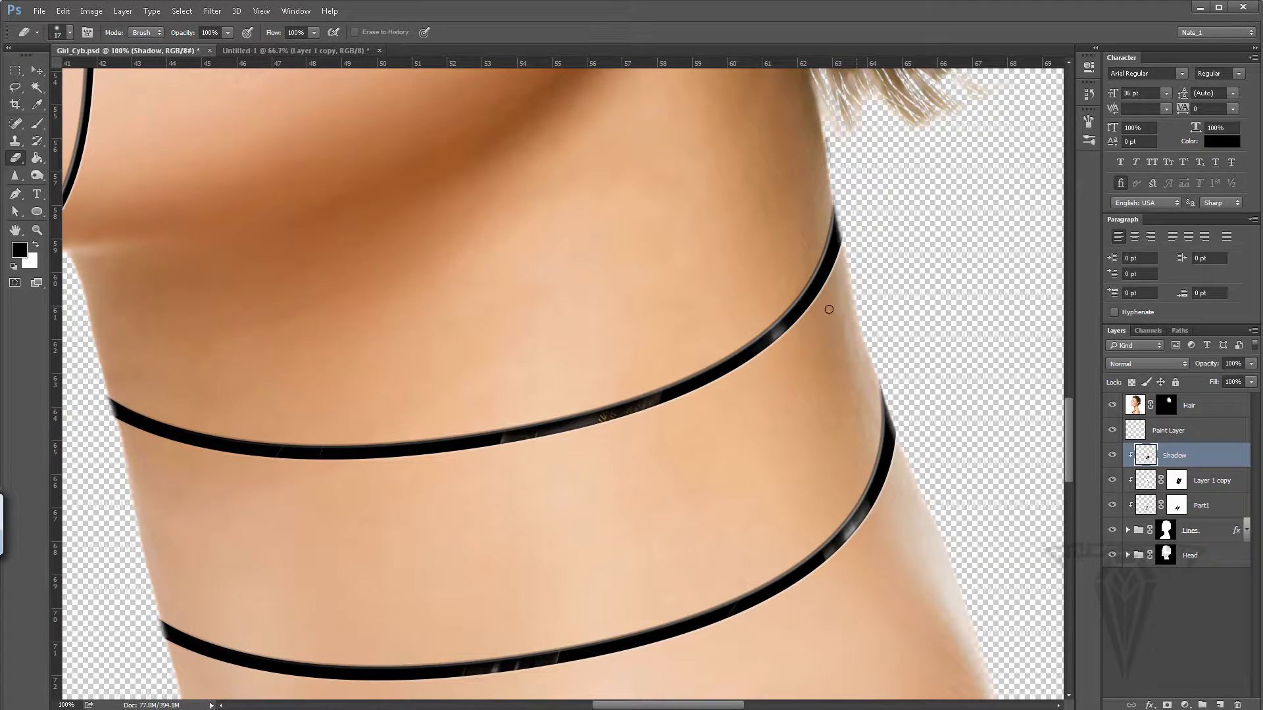
Step: Enlarge the Eraser to 50 px and lighten the shadow over the shock segments in the neck lines
key(bracketright)
key(bracketright)
key(bracketright)
key(bracketright)
key(bracketright)
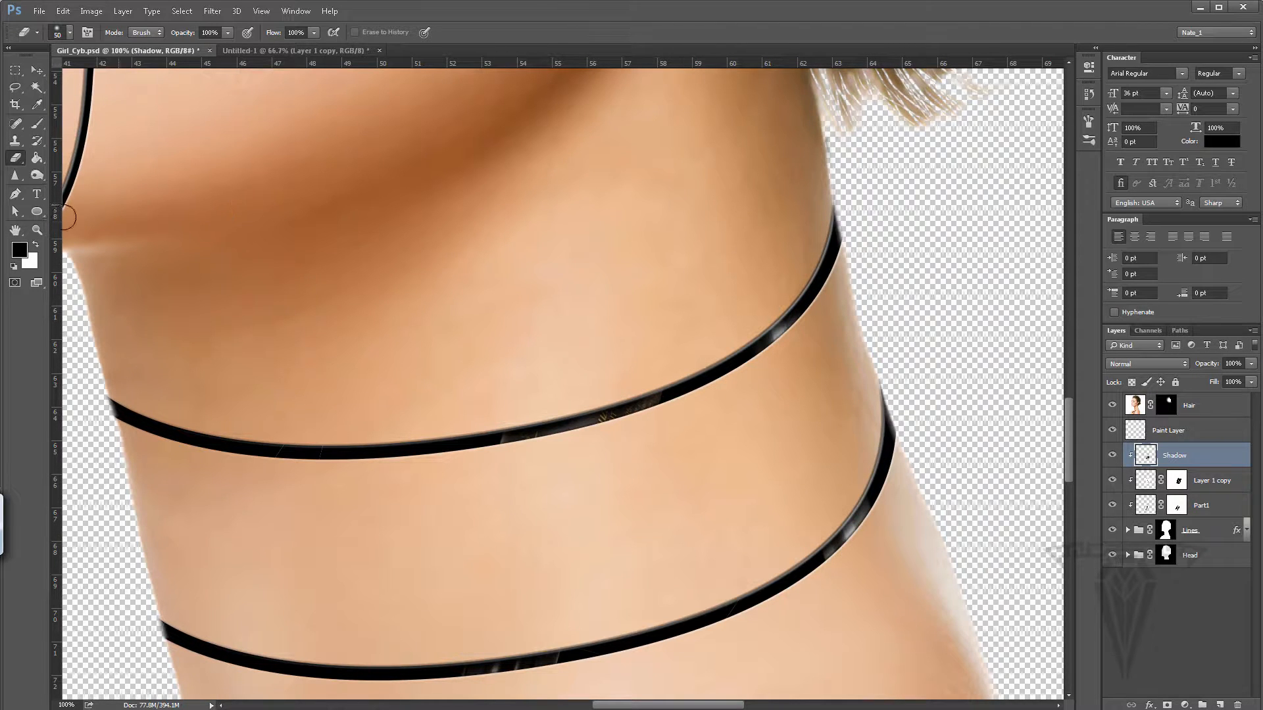
Step: Rename the clipped shock layer as Bar
double_click(15, 230)
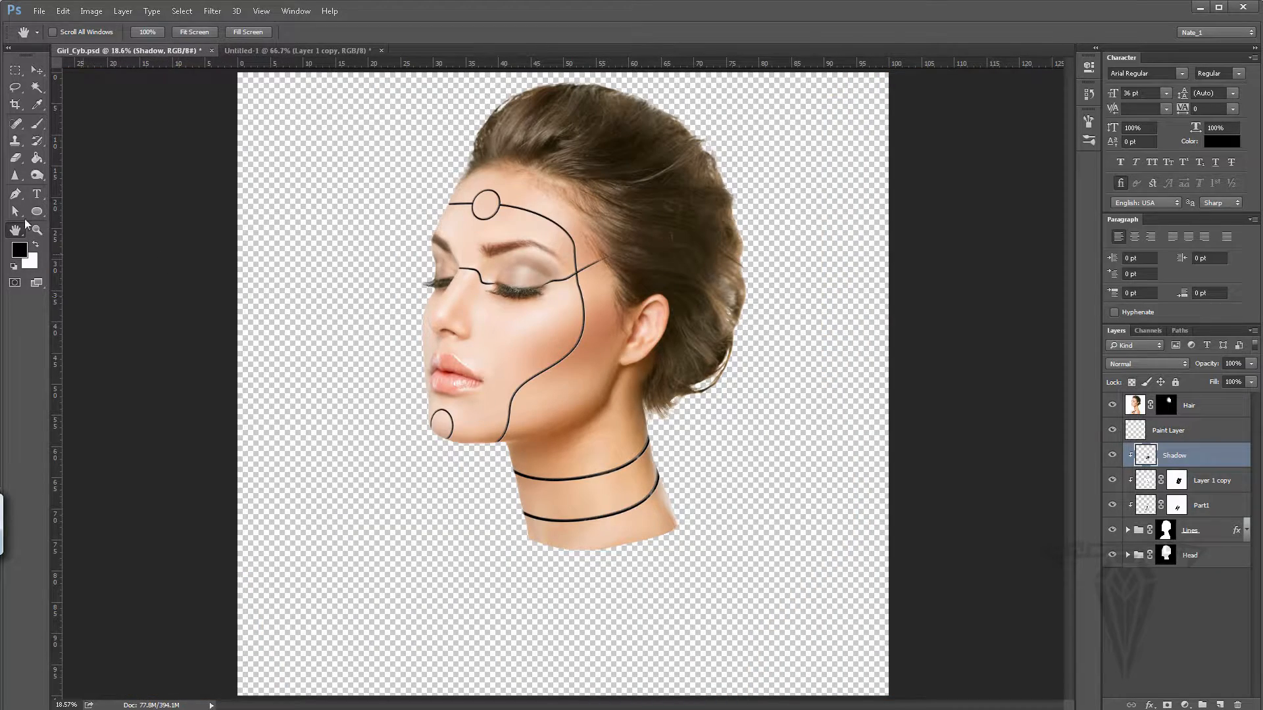
click(37, 229)
click(612, 451)
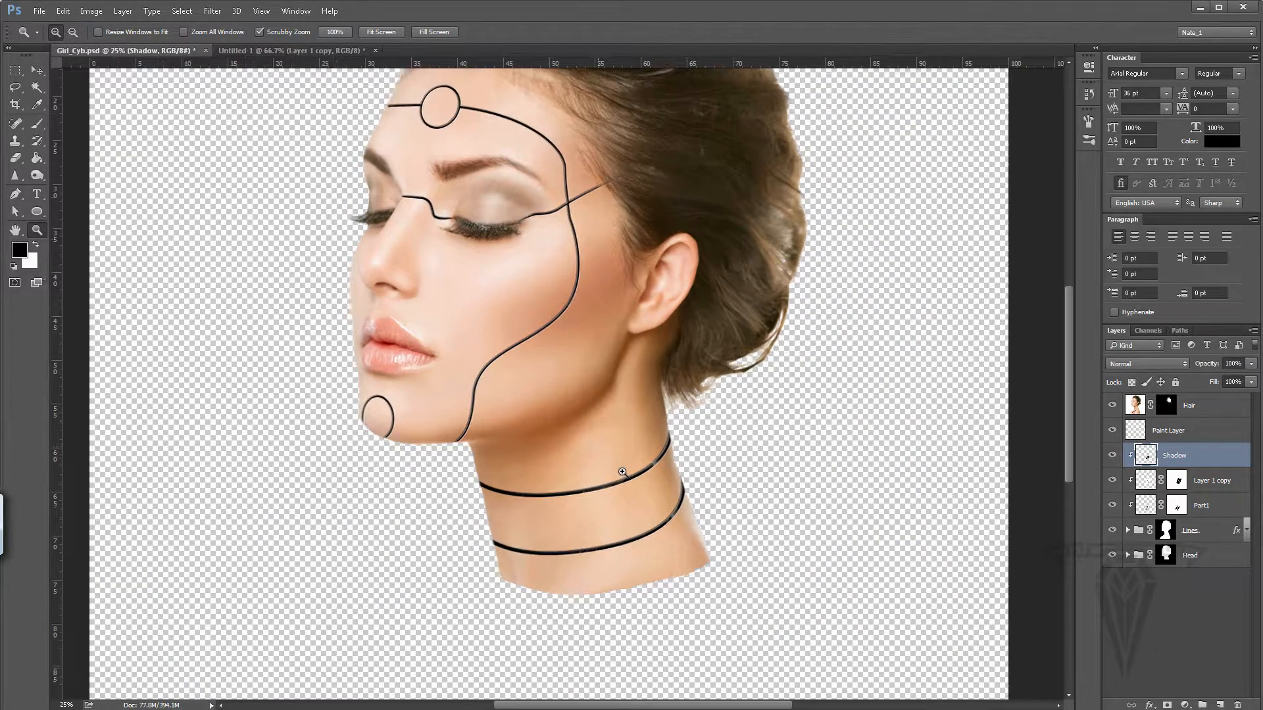
click(623, 471)
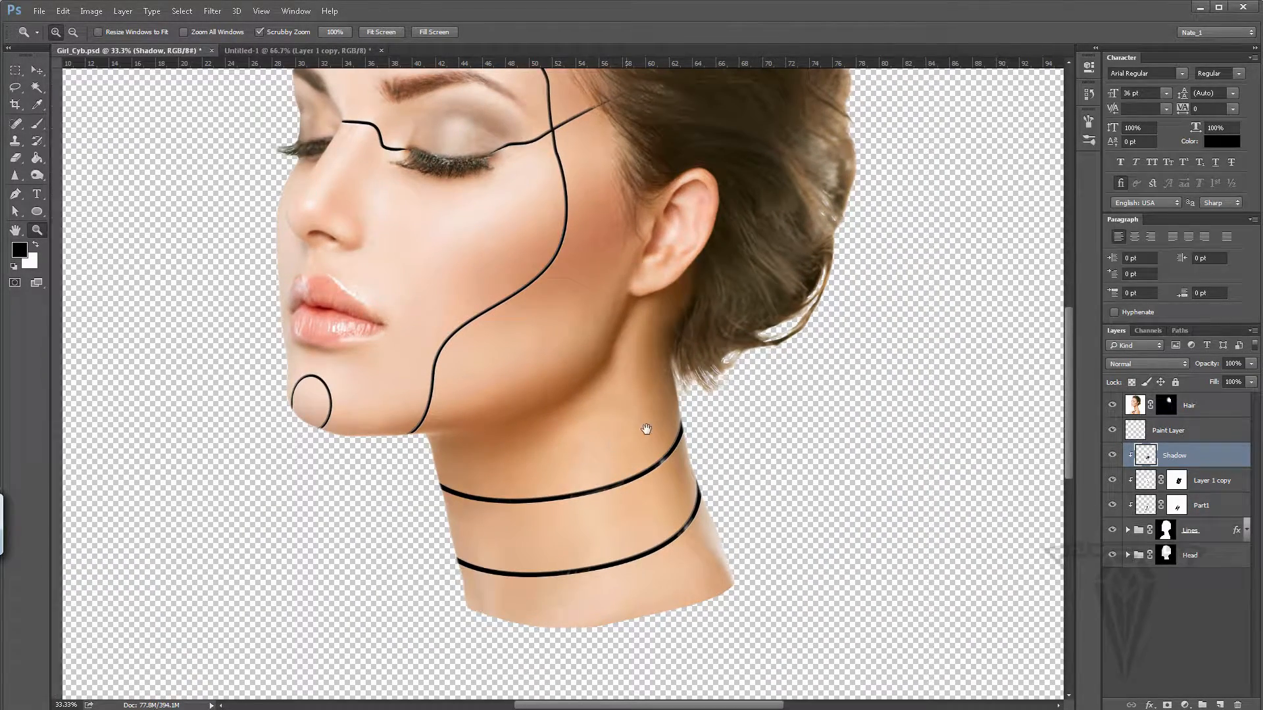
drag(648, 432, 694, 483)
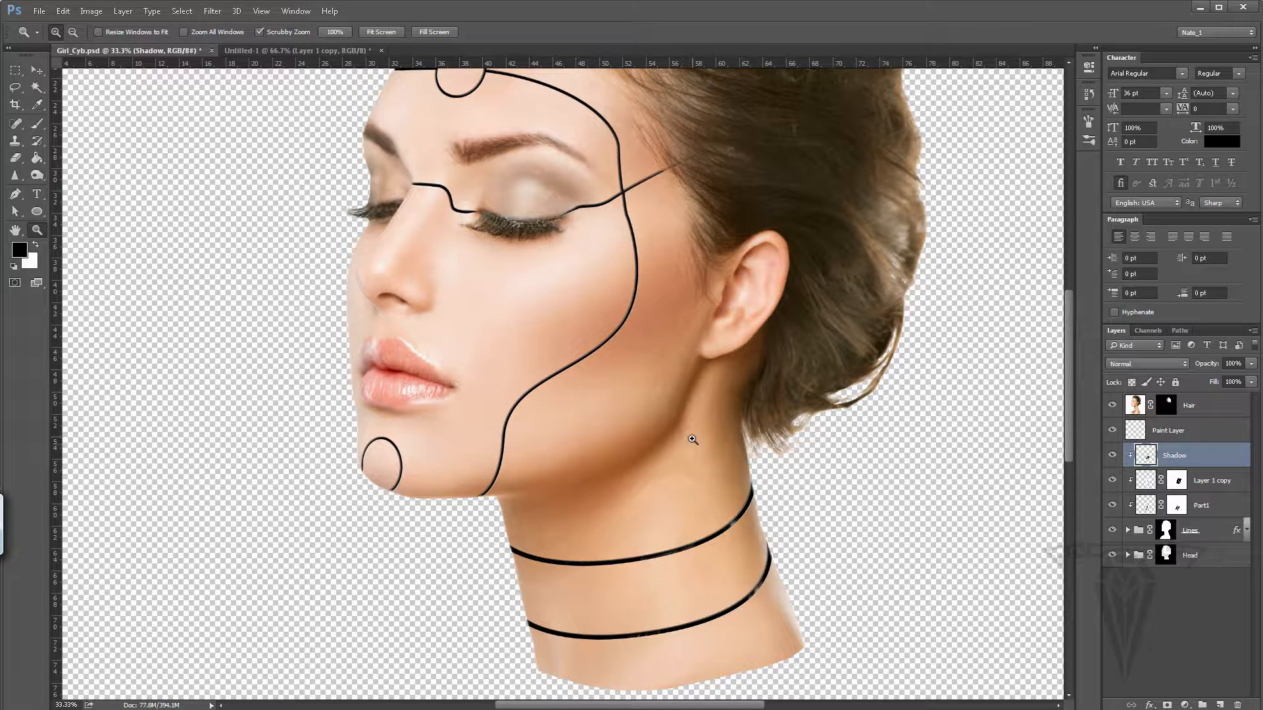
click(1203, 487)
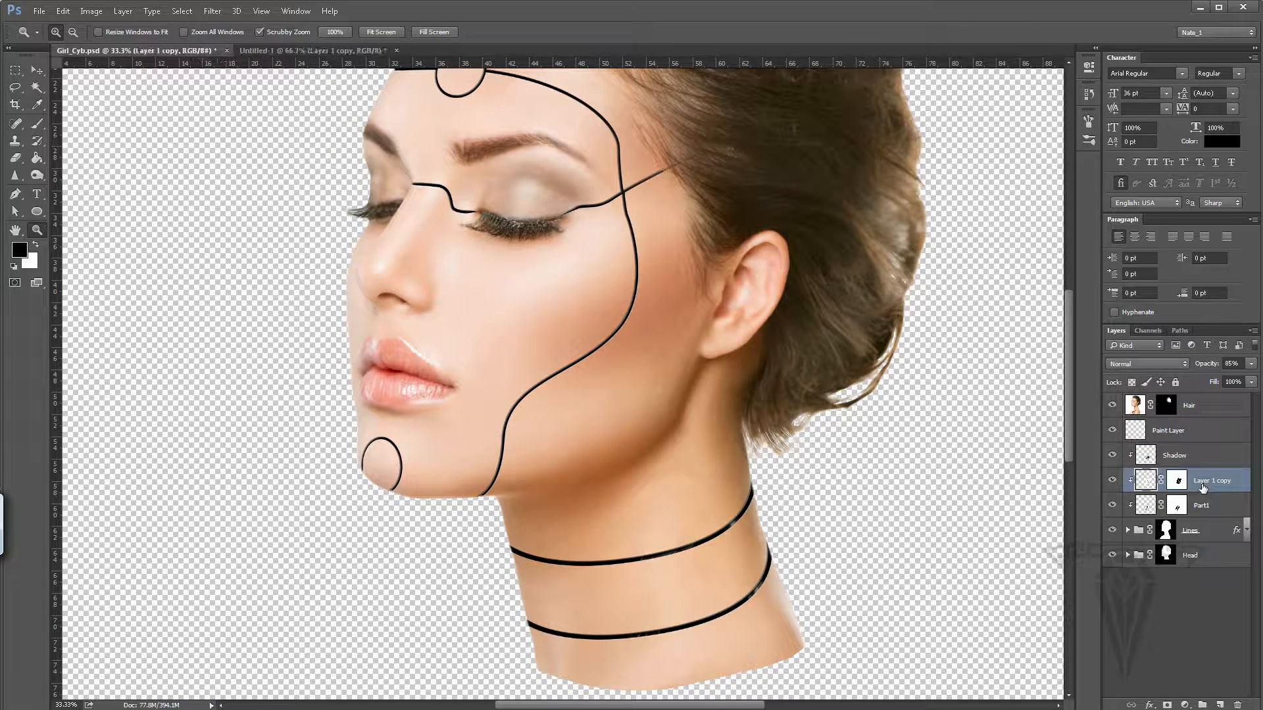
double_click(1215, 482)
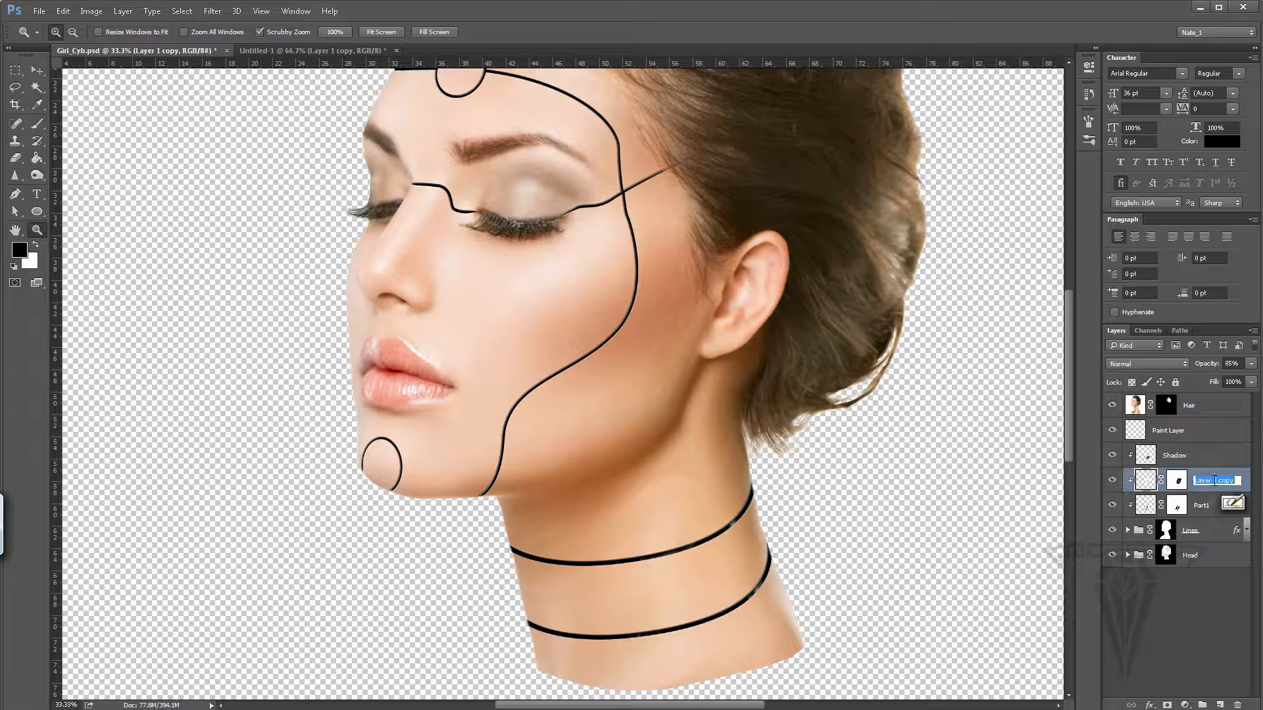
text(Bar)
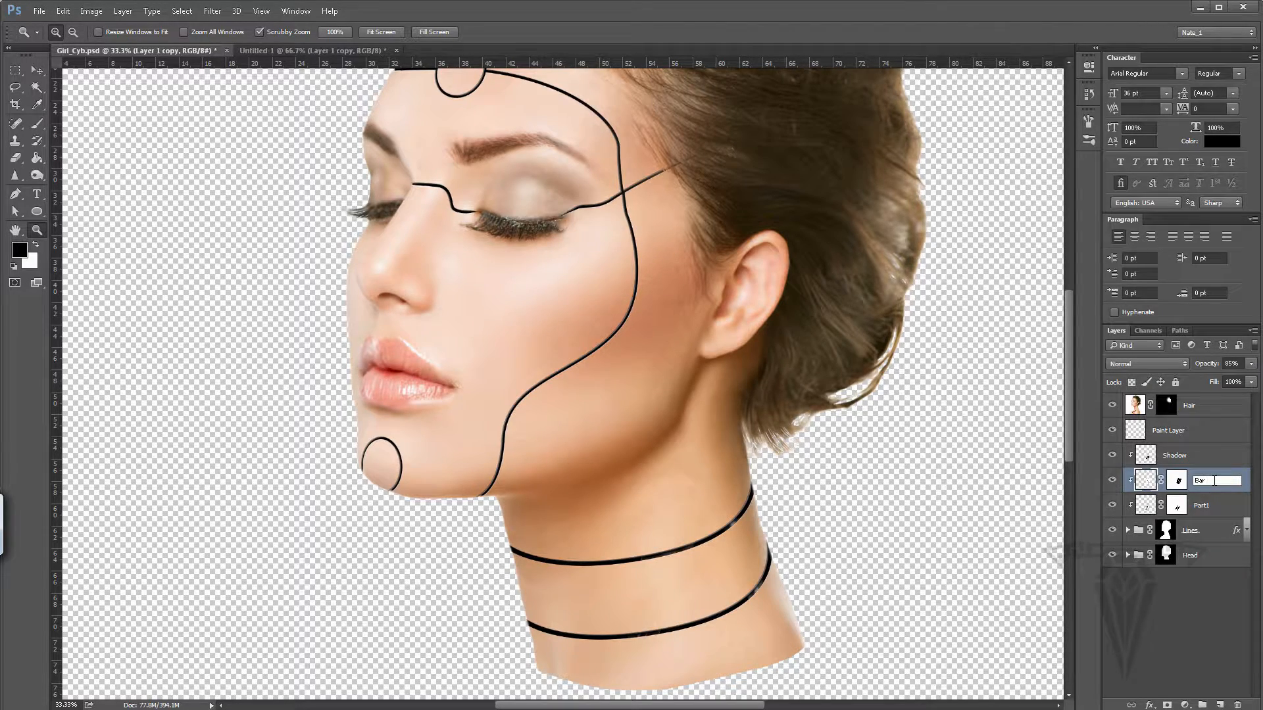
key(Return)
Step: Duplicate the Bar layer directly above itself and clip both the copy and the Shadow layer to the Lines group
key(alt)
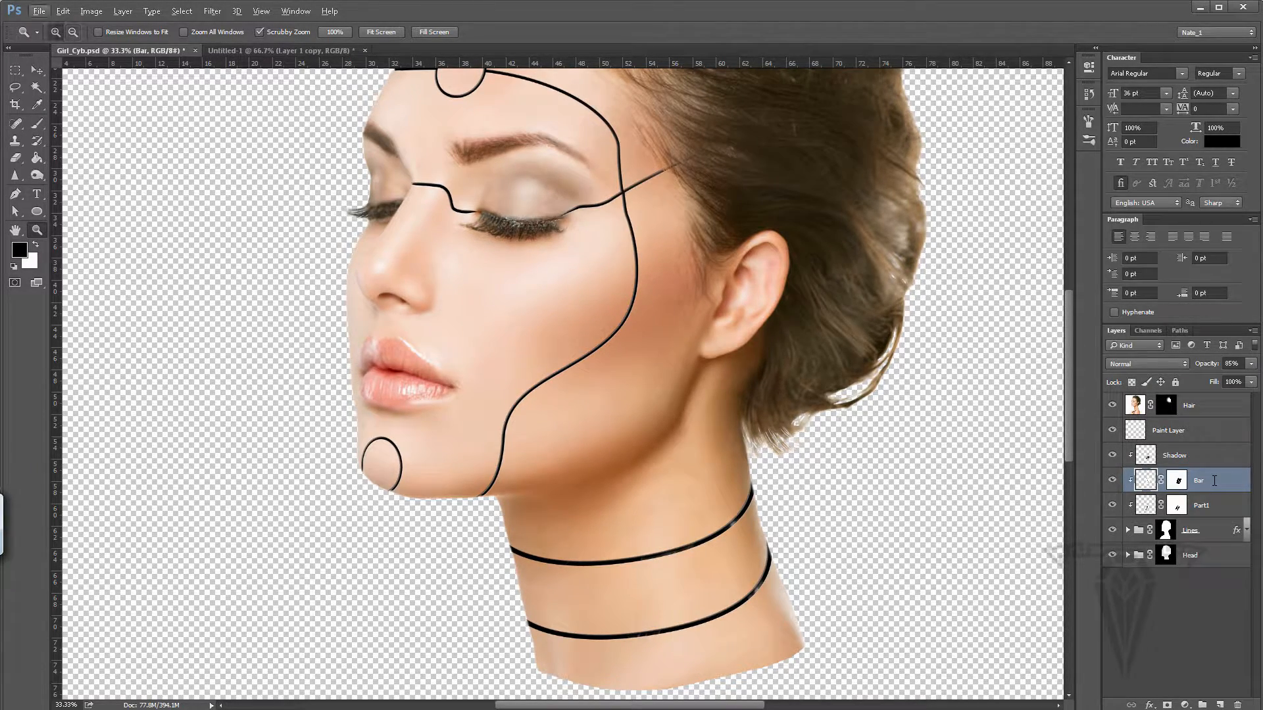
drag(1214, 481, 1213, 475)
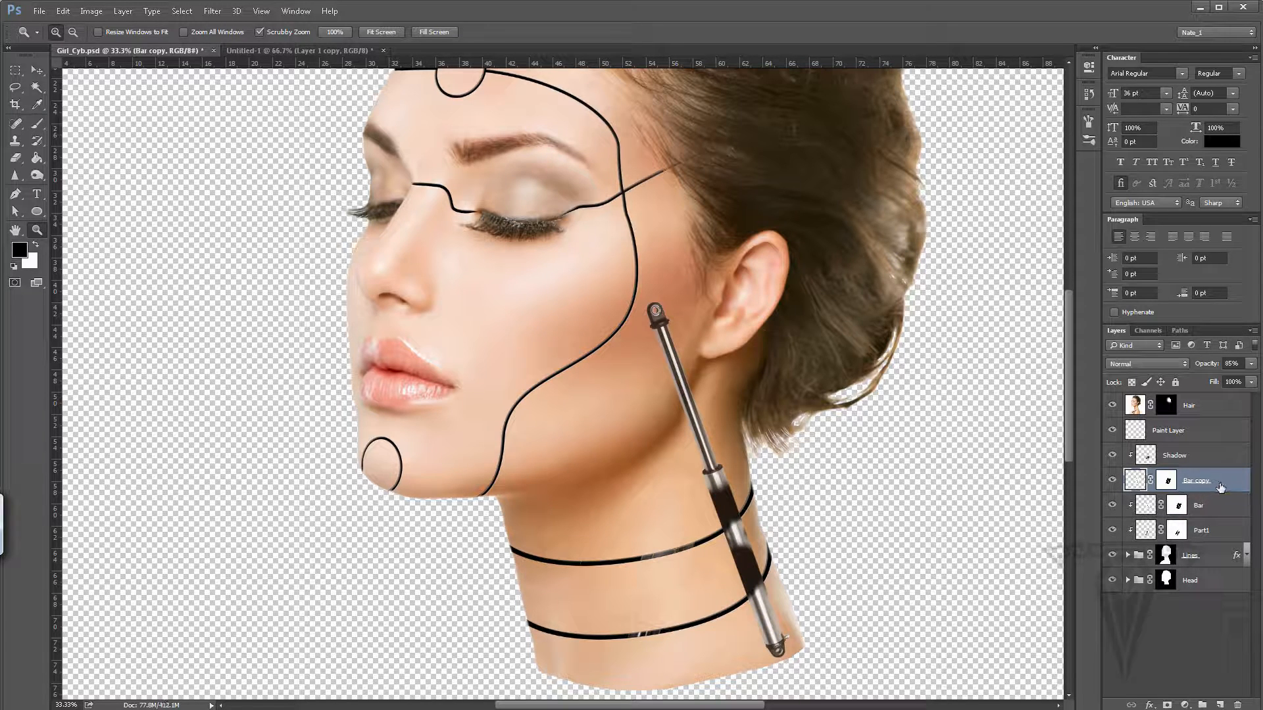
mouse_move(1225, 484)
mouse_down()
mouse_move(1224, 446)
mouse_move(1207, 490)
mouse_up()
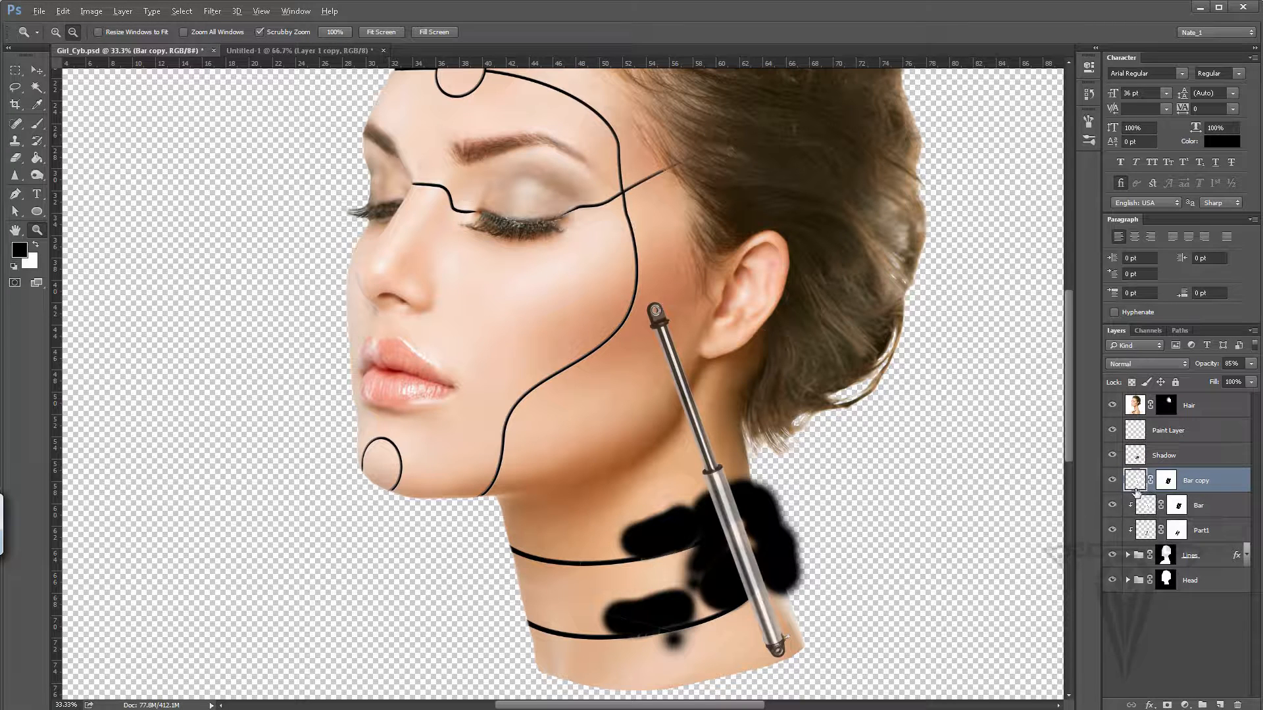
alt+click(1133, 491)
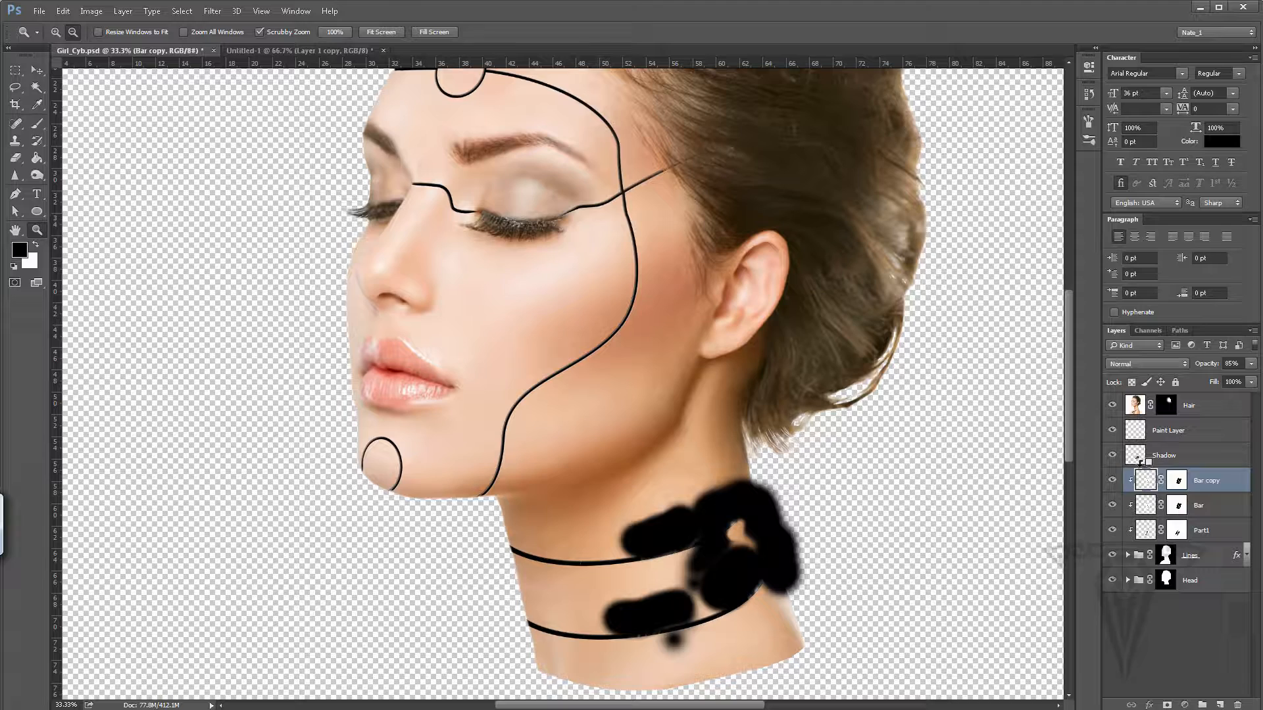
alt+click(1141, 463)
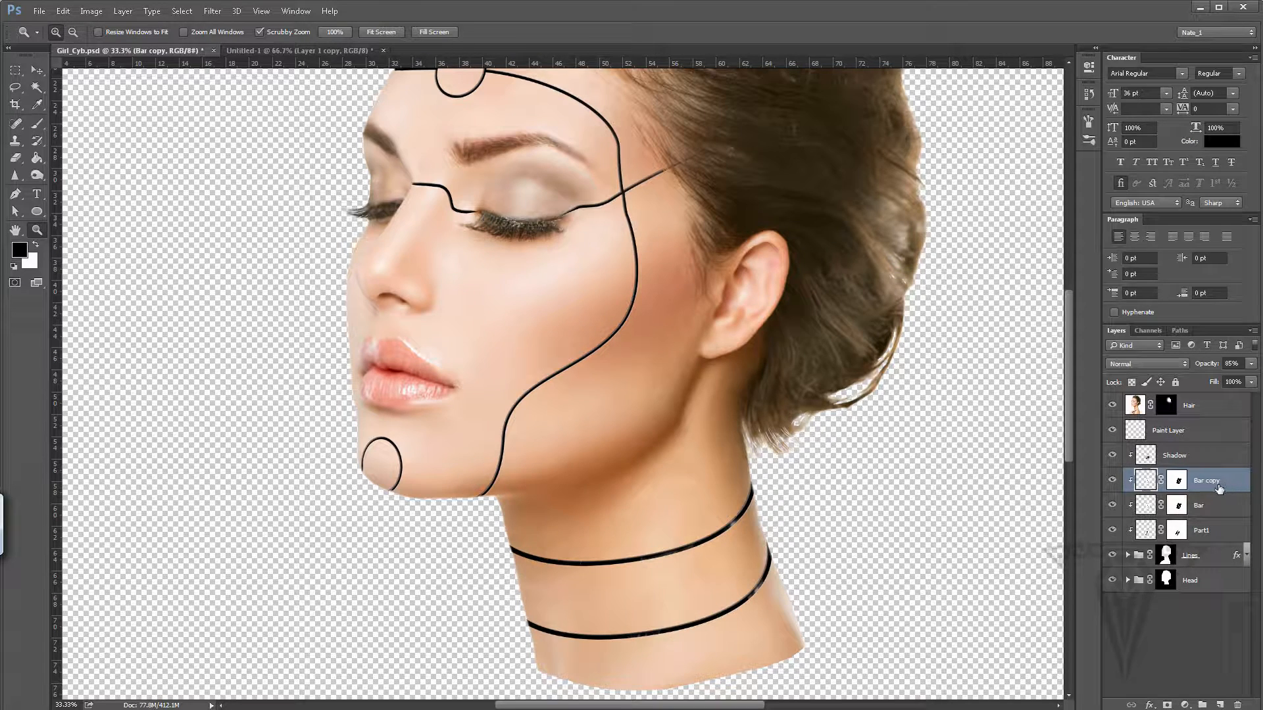
Step: Scale the duplicated bar to about 151% × 141%, rotate it to about 83°, and place it across the cheek seam line
key(ctrl+t)
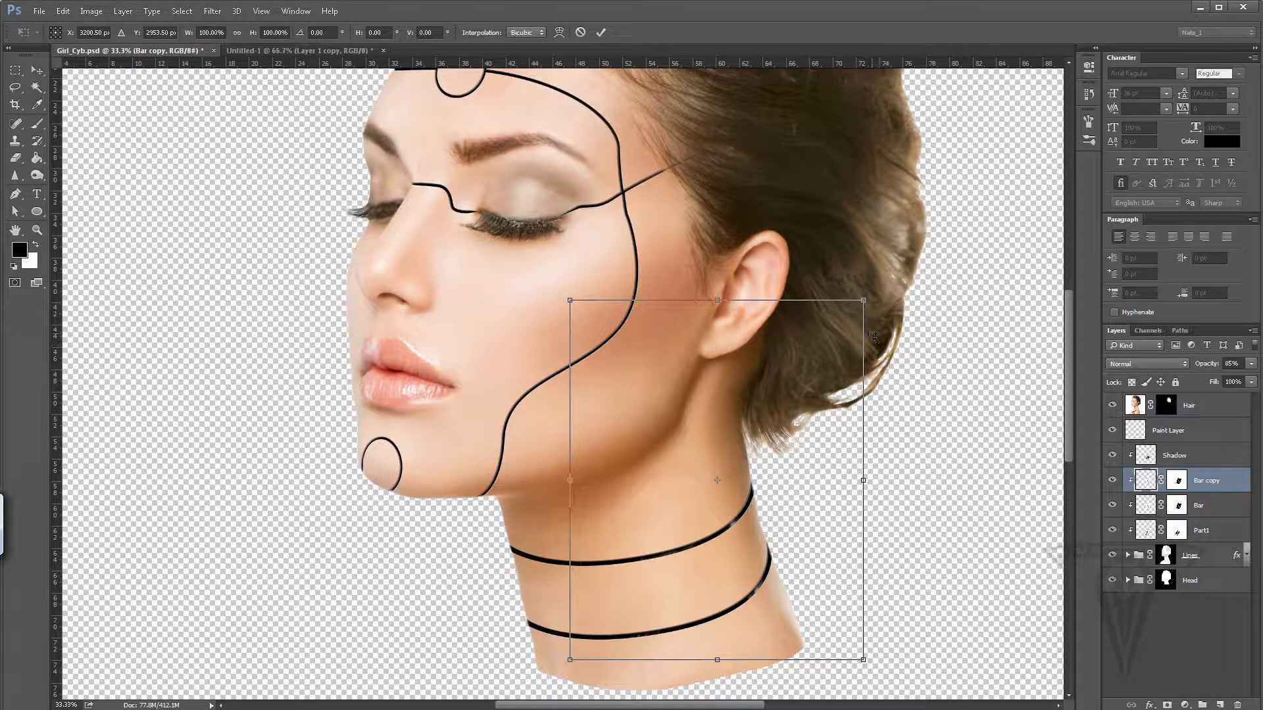
drag(922, 331, 832, 456)
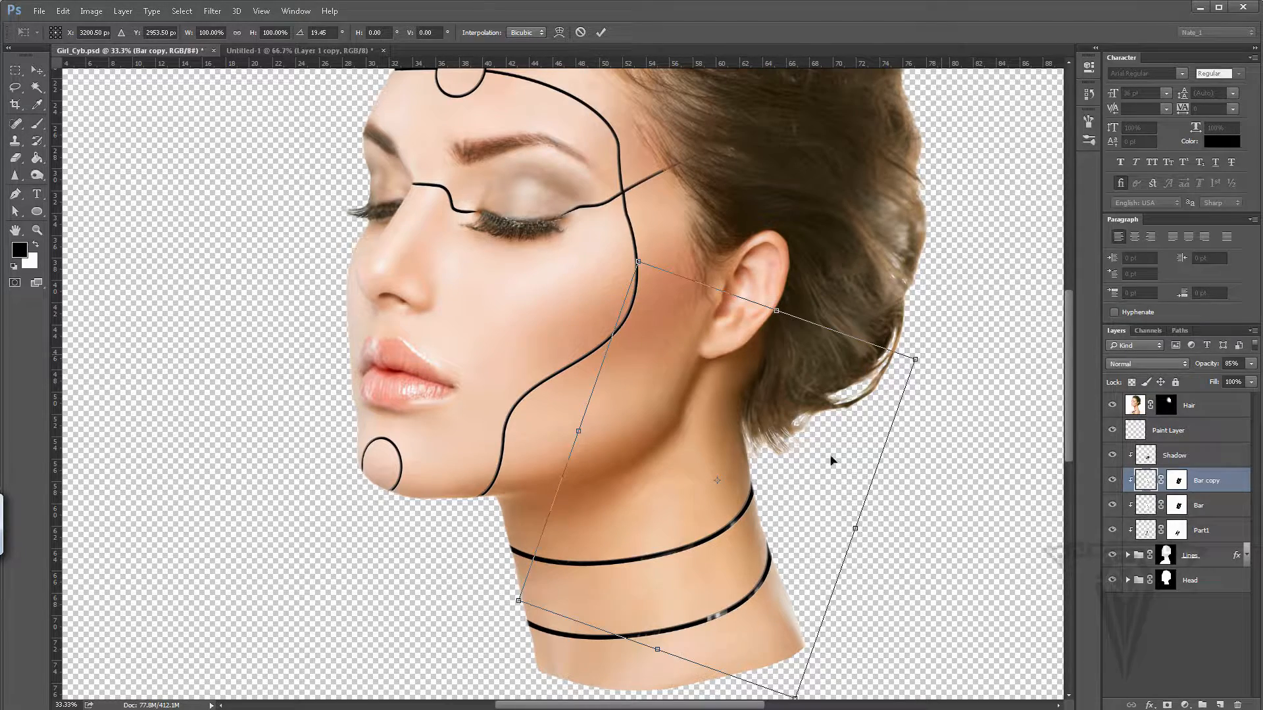
mouse_move(723, 271)
mouse_down()
mouse_move(707, 219)
mouse_move(733, 271)
mouse_up()
drag(874, 167, 687, 504)
drag(610, 285, 708, 259)
drag(986, 153, 970, 121)
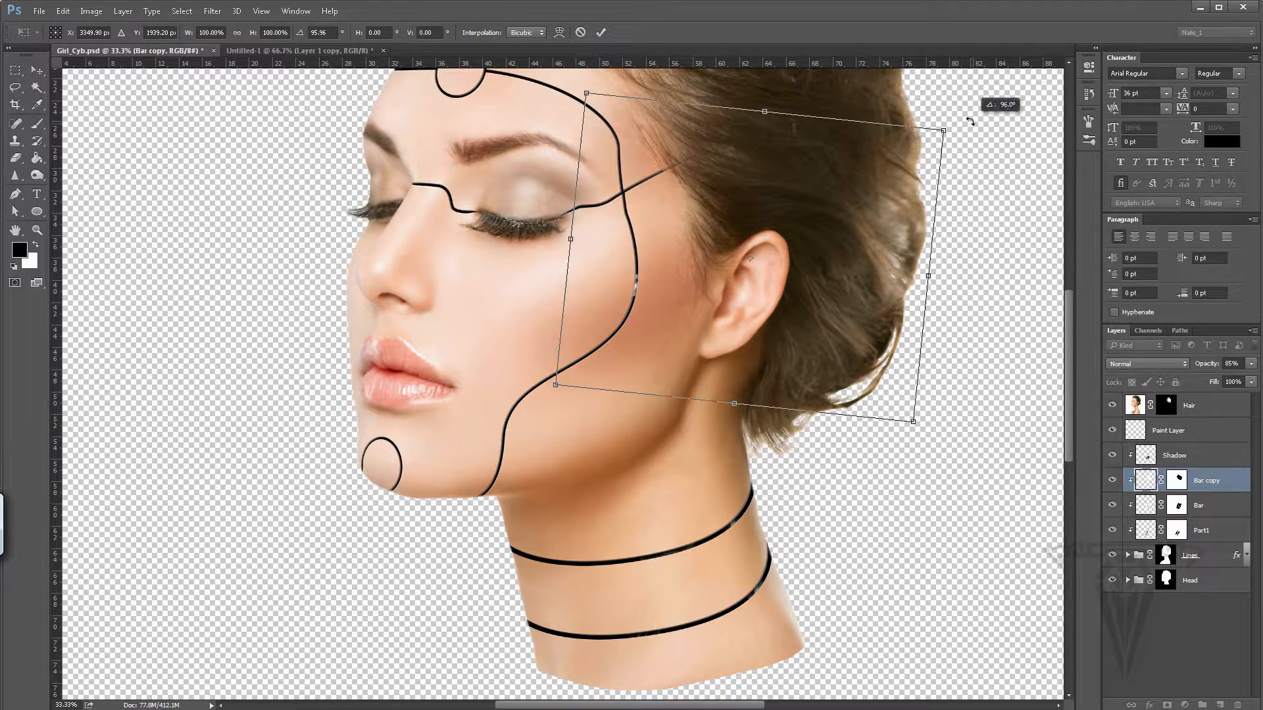
drag(915, 421, 1046, 582)
drag(808, 369, 754, 304)
drag(1033, 231, 1019, 168)
drag(844, 269, 822, 251)
key(ctrl+space)
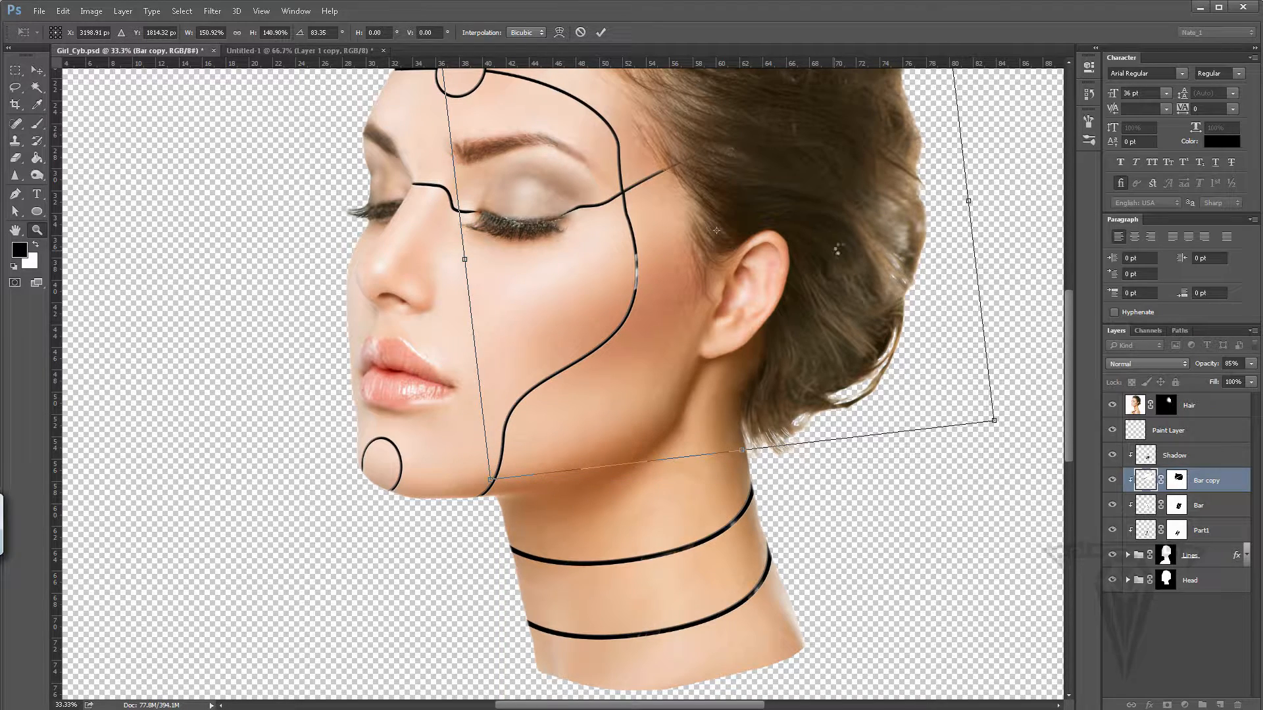
key(Return)
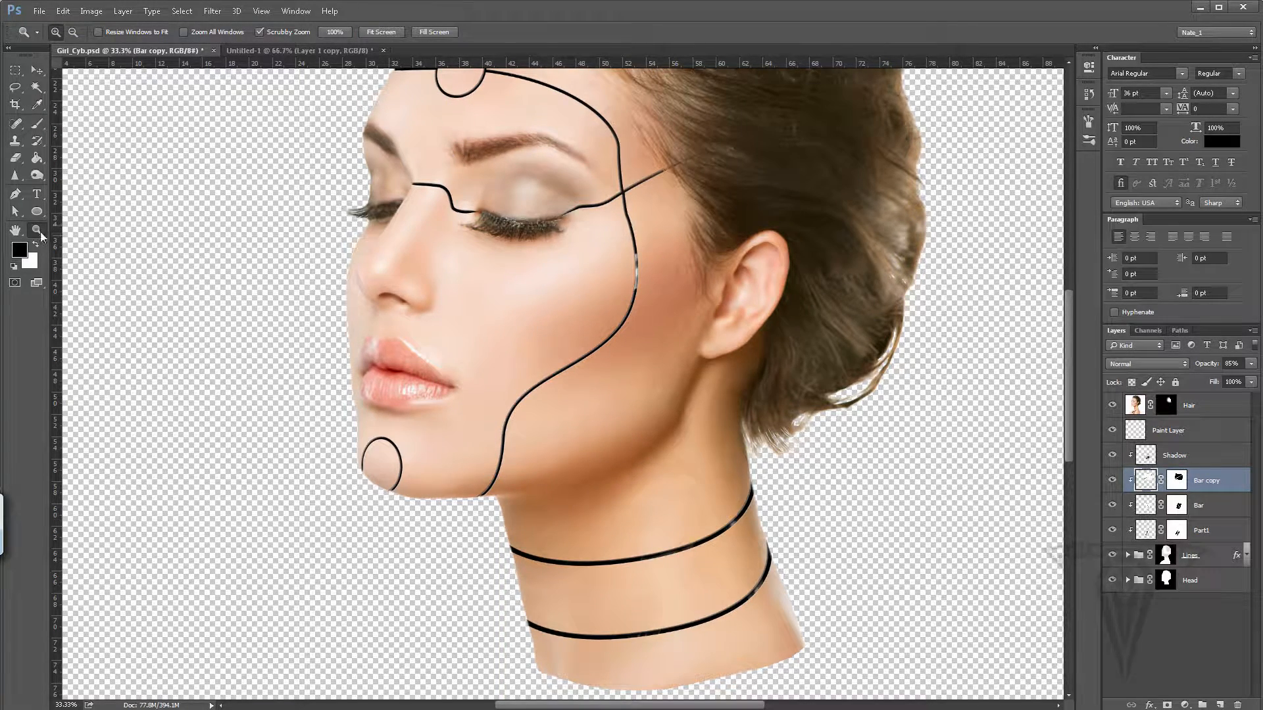
double_click(41, 232)
drag(733, 181, 694, 403)
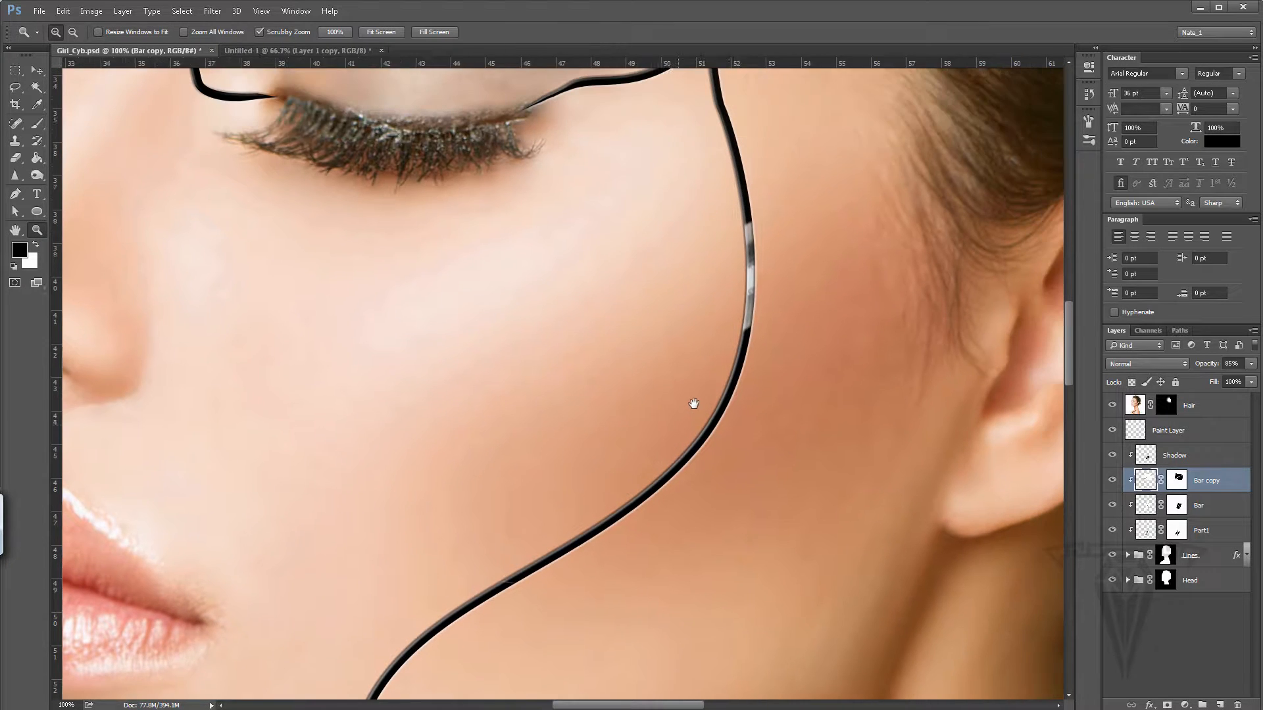
Step: Paint black shading on the Shadow layer over the bar segment in the cheek seam line, reducing the brush to 100 and then 80 px
drag(721, 272, 713, 367)
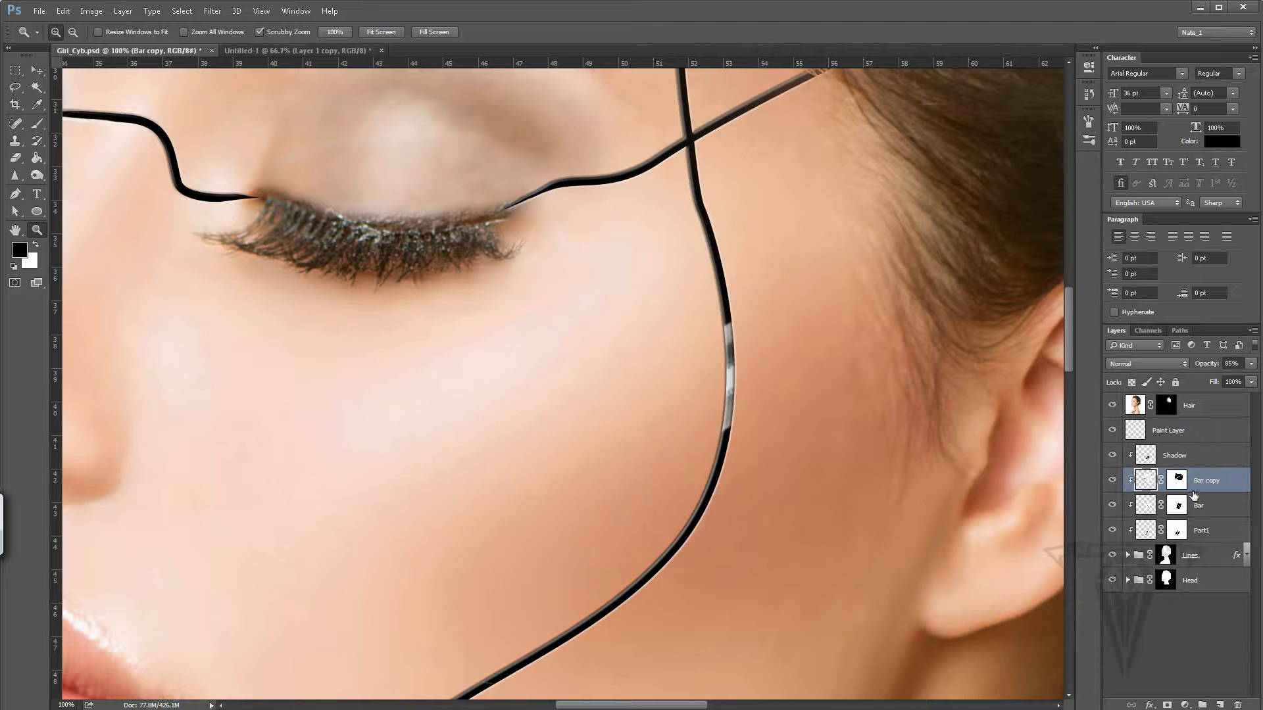
click(1182, 460)
click(37, 124)
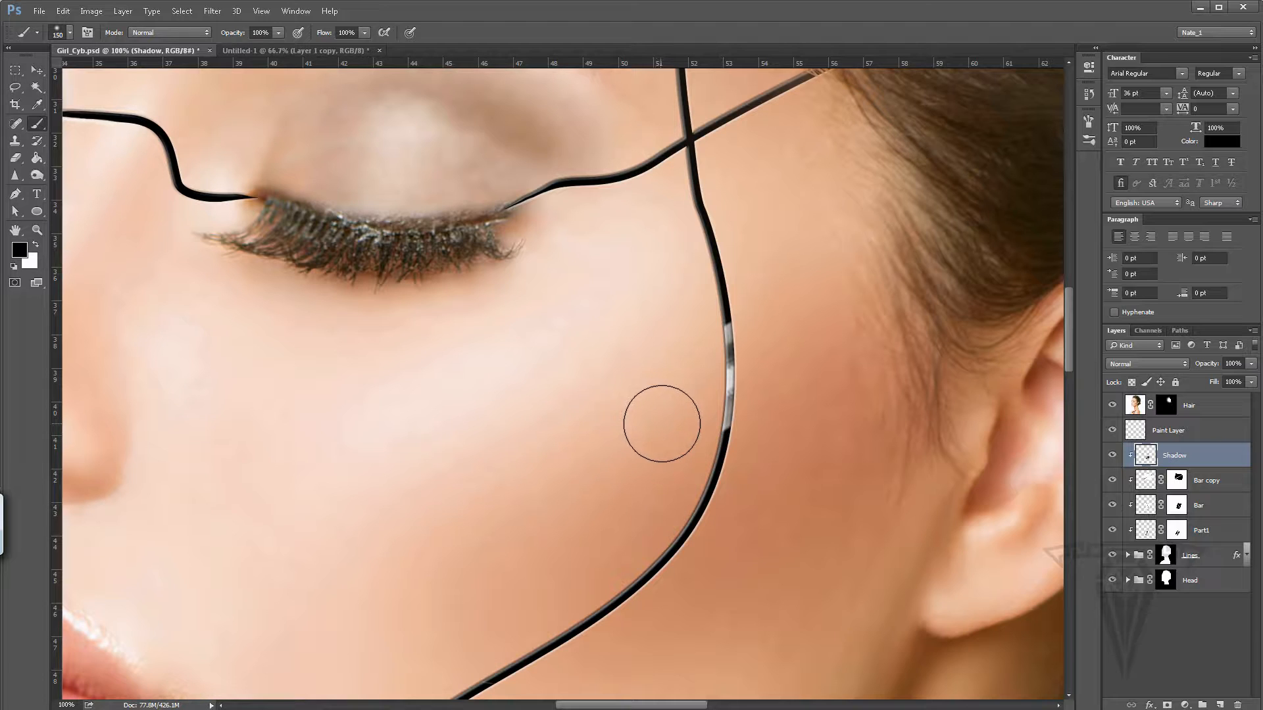
key(bracketleft)
key(bracketleft)
drag(691, 419, 686, 361)
click(677, 345)
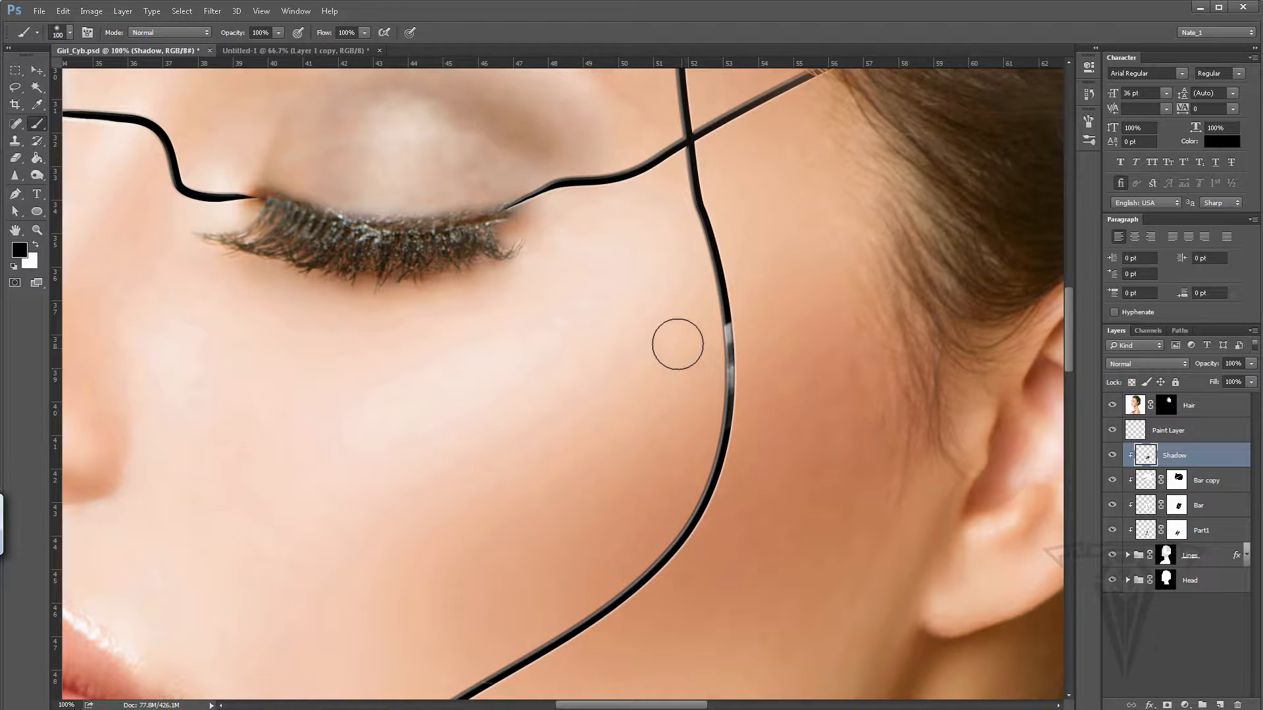
click(669, 331)
key([)
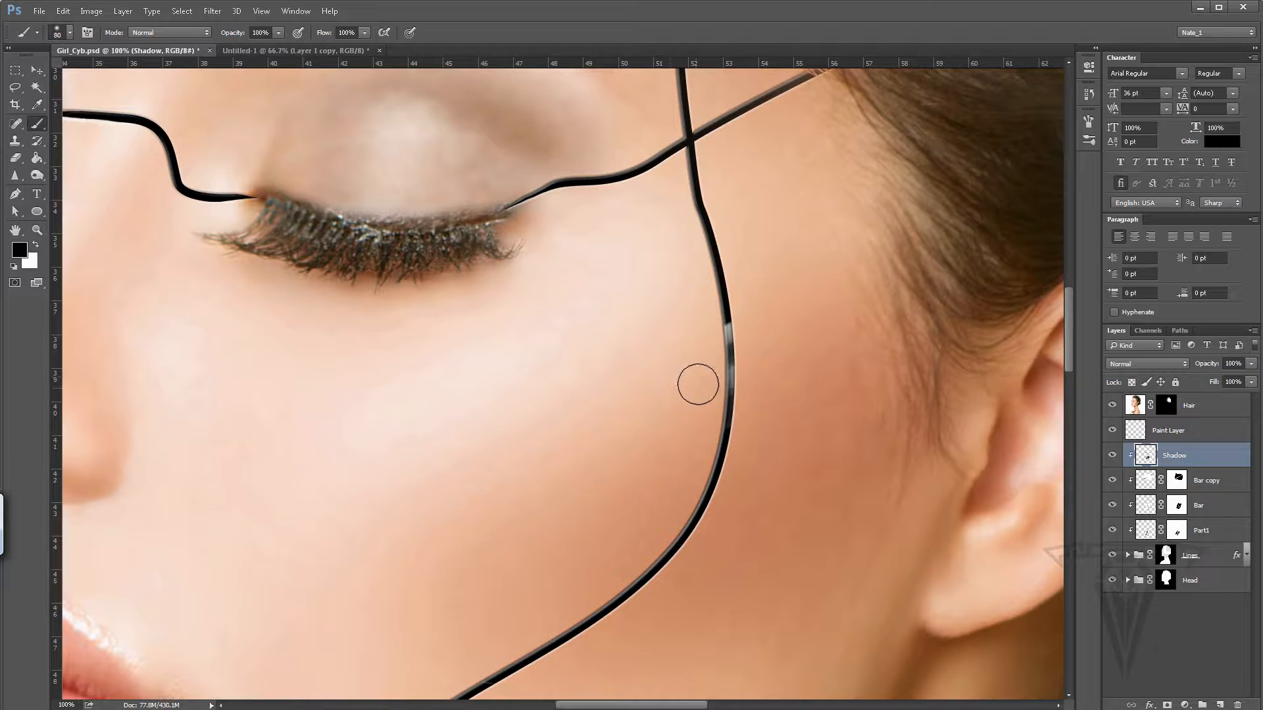
drag(696, 383, 689, 340)
key([)
Step: Compare the cheek line with and without the Shadow layer, and view the whole portrait
click(1112, 457)
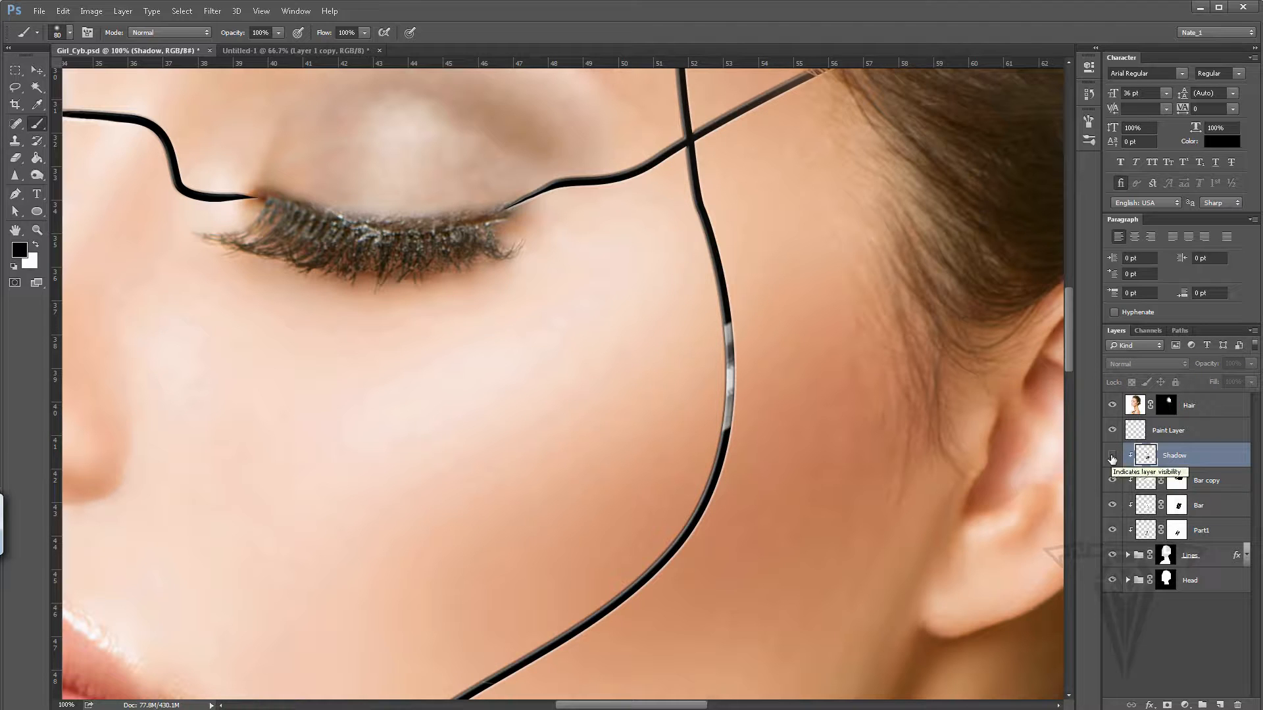
click(1112, 456)
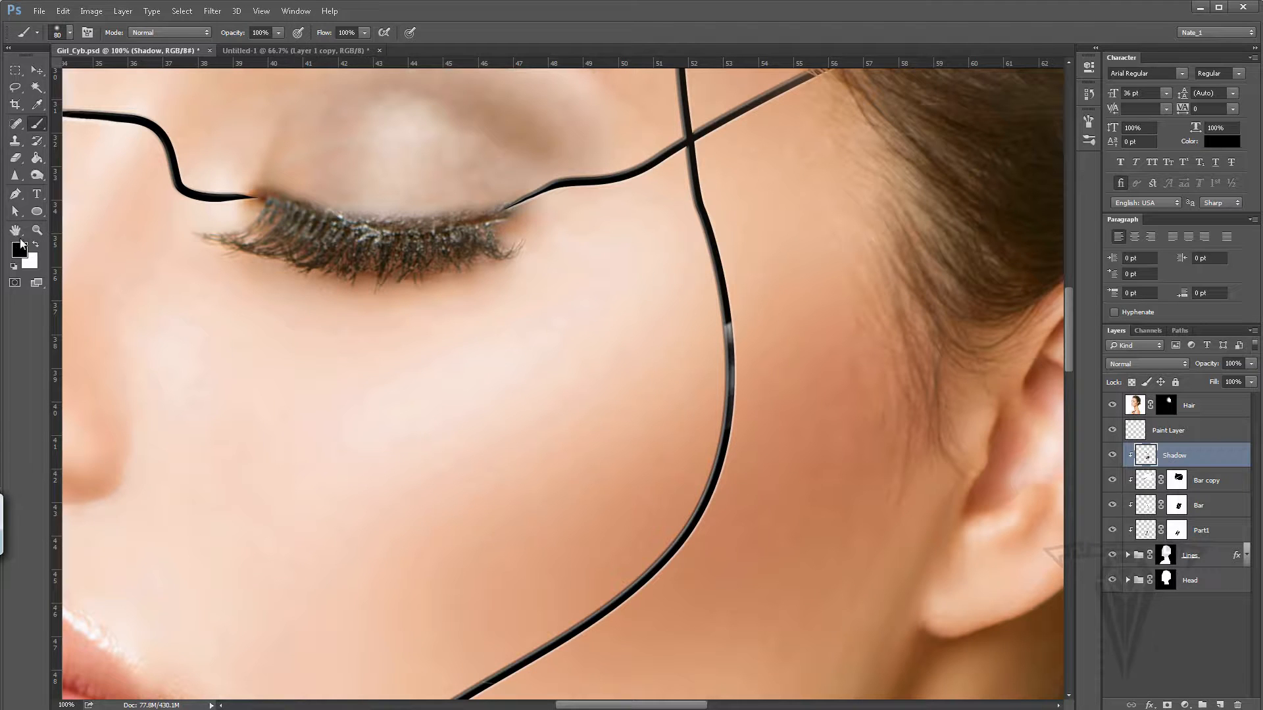
click(37, 230)
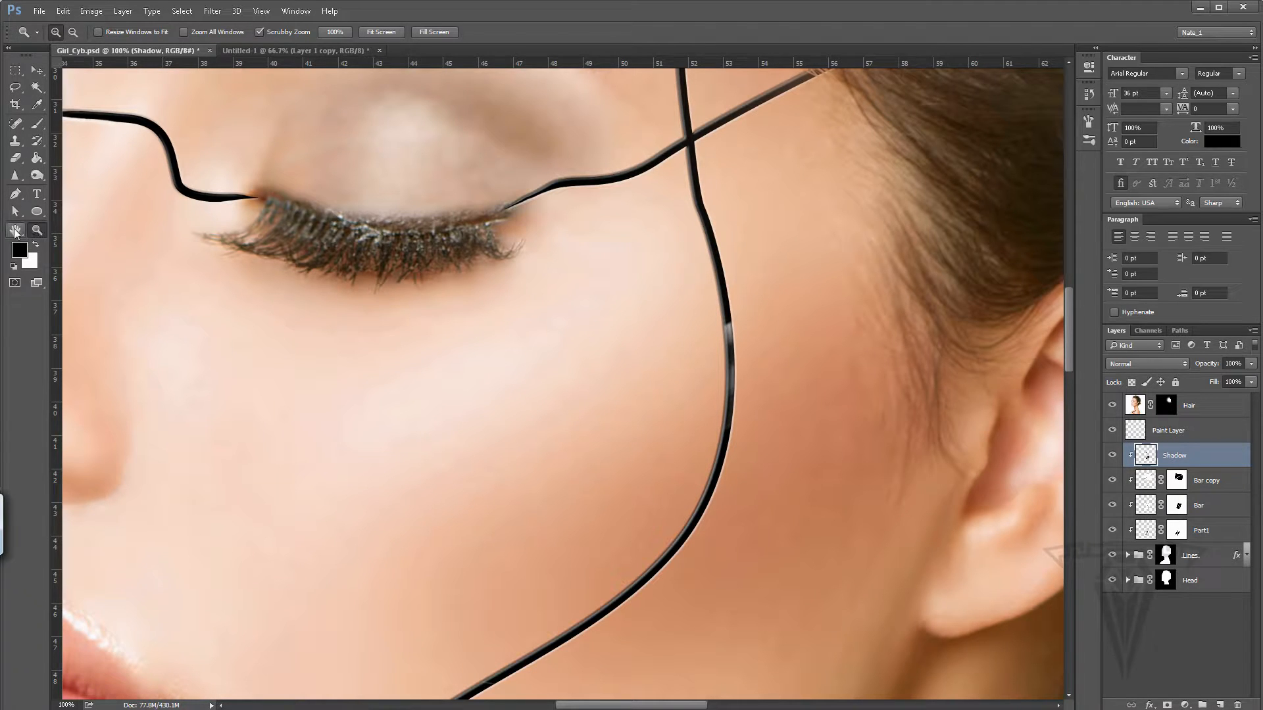
double_click(14, 230)
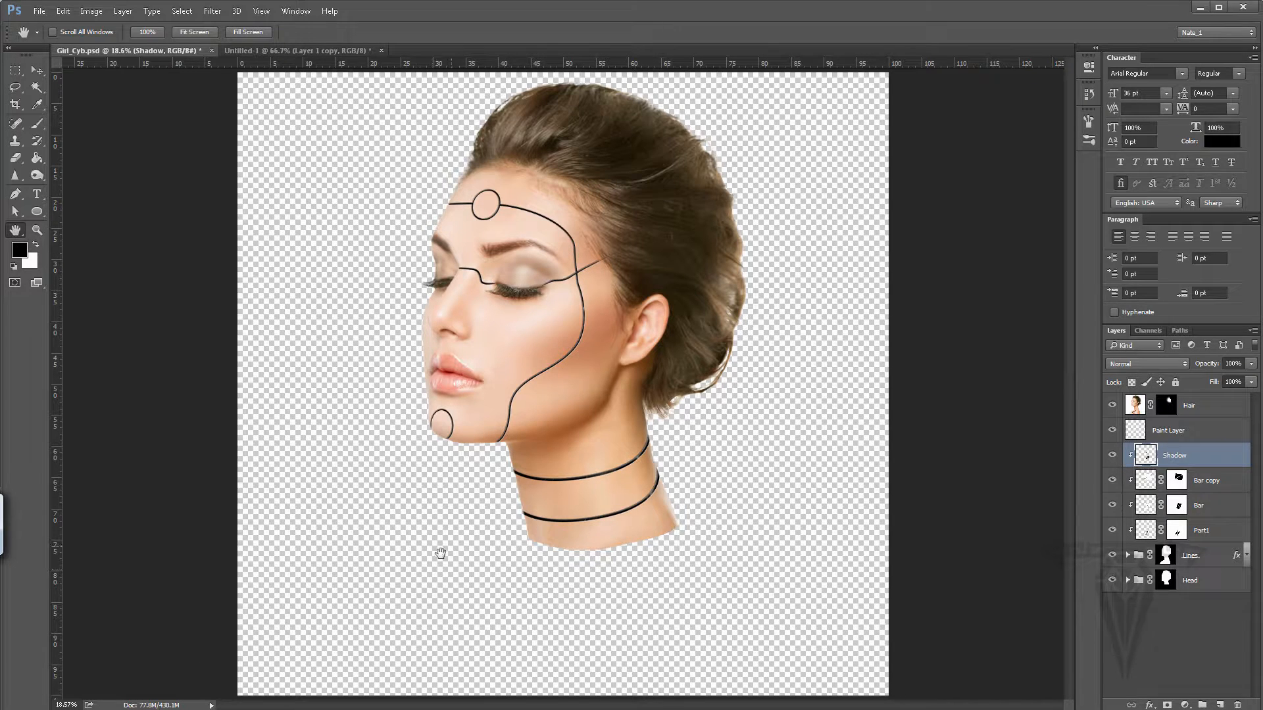
Step: Switch to the browser, close the enlarged preview, look through the air shock image results for further parts, and return to Photoshop
key(alt+Tab)
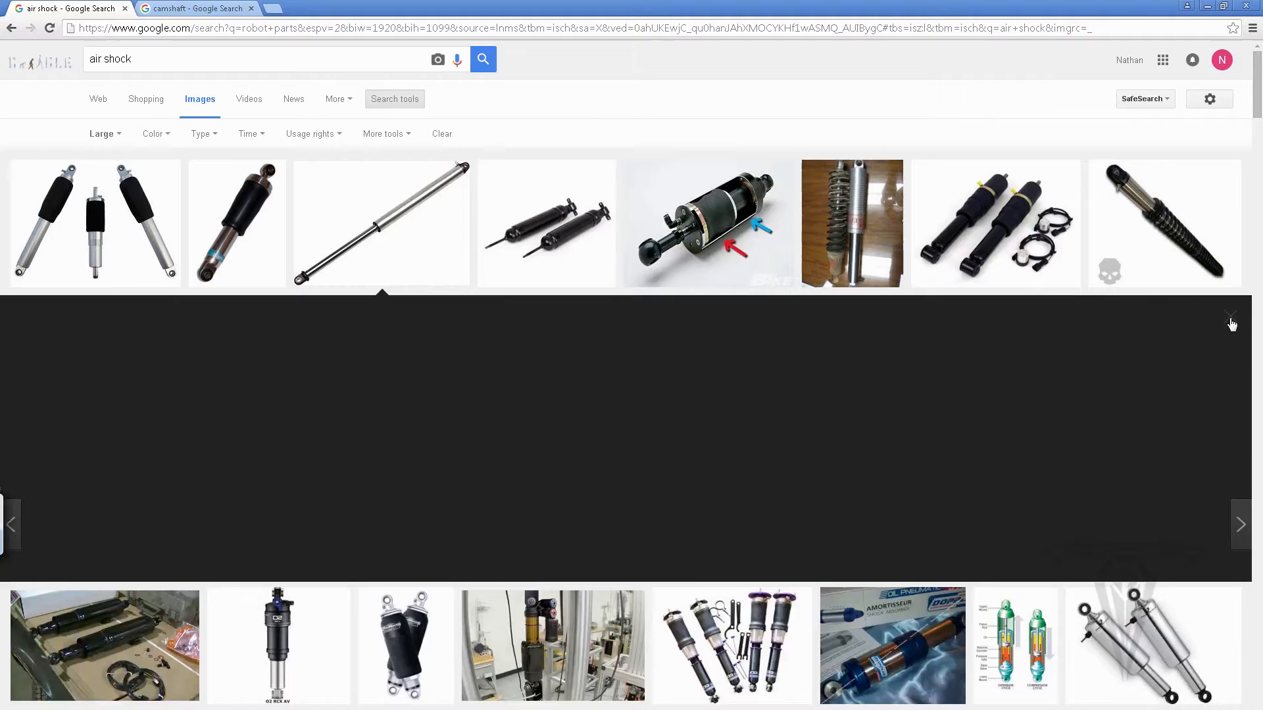
click(1230, 317)
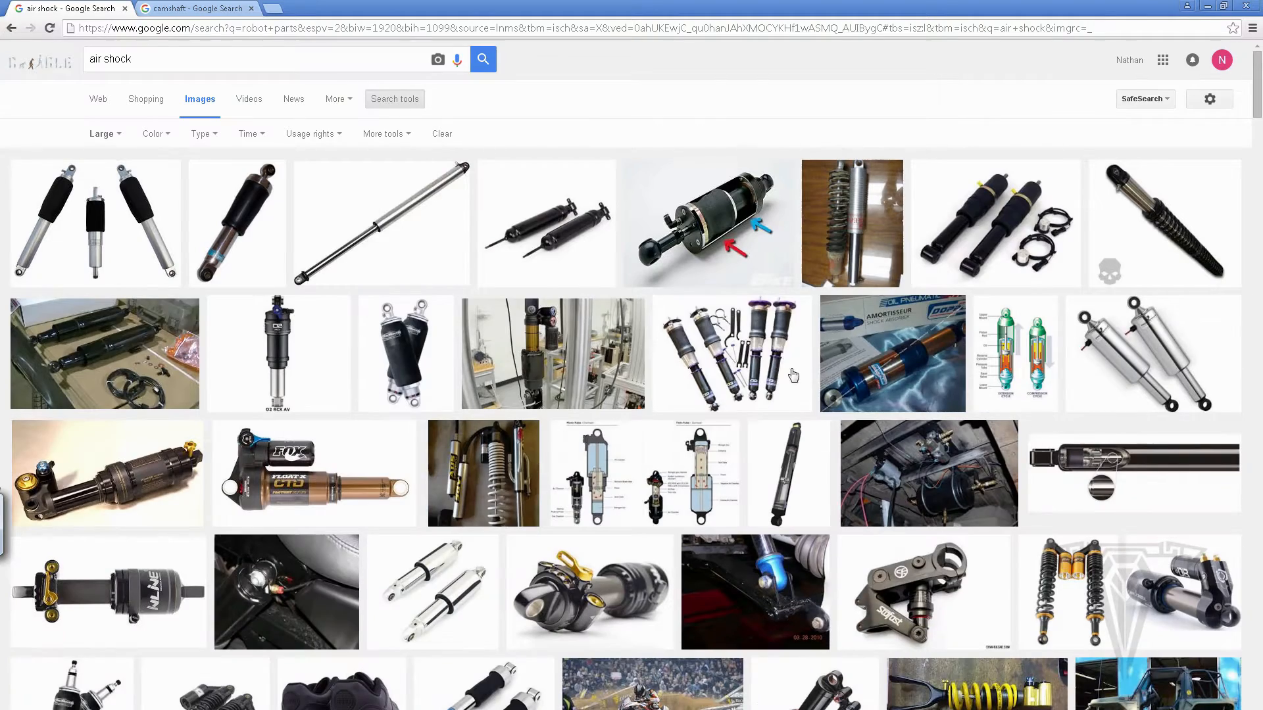
scroll(671, 375, down, 3)
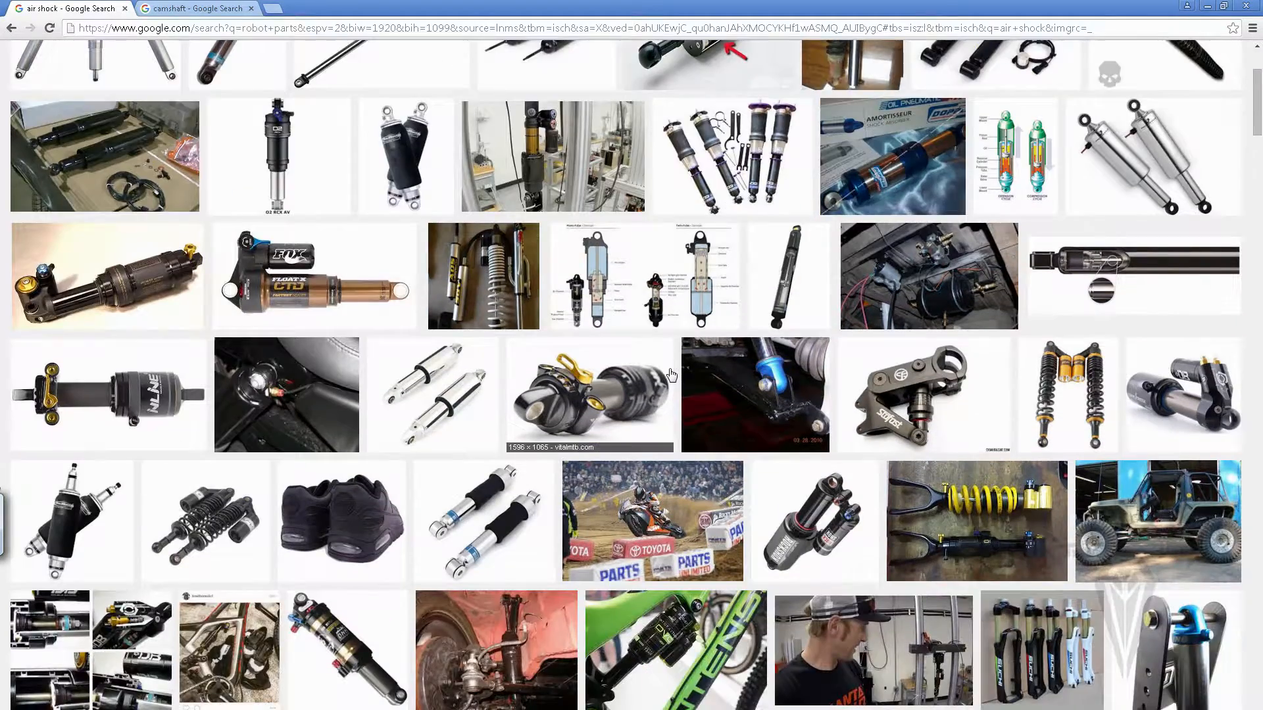
scroll(671, 375, down, 1)
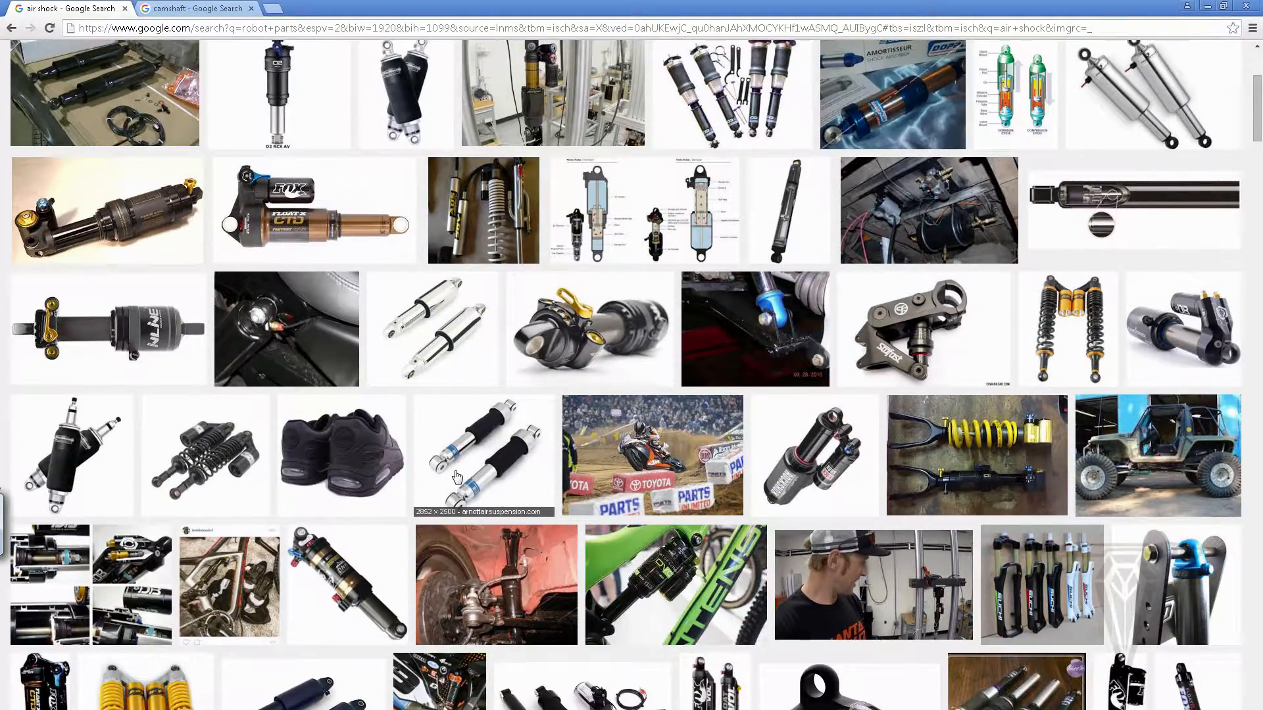
scroll(457, 475, down, 5)
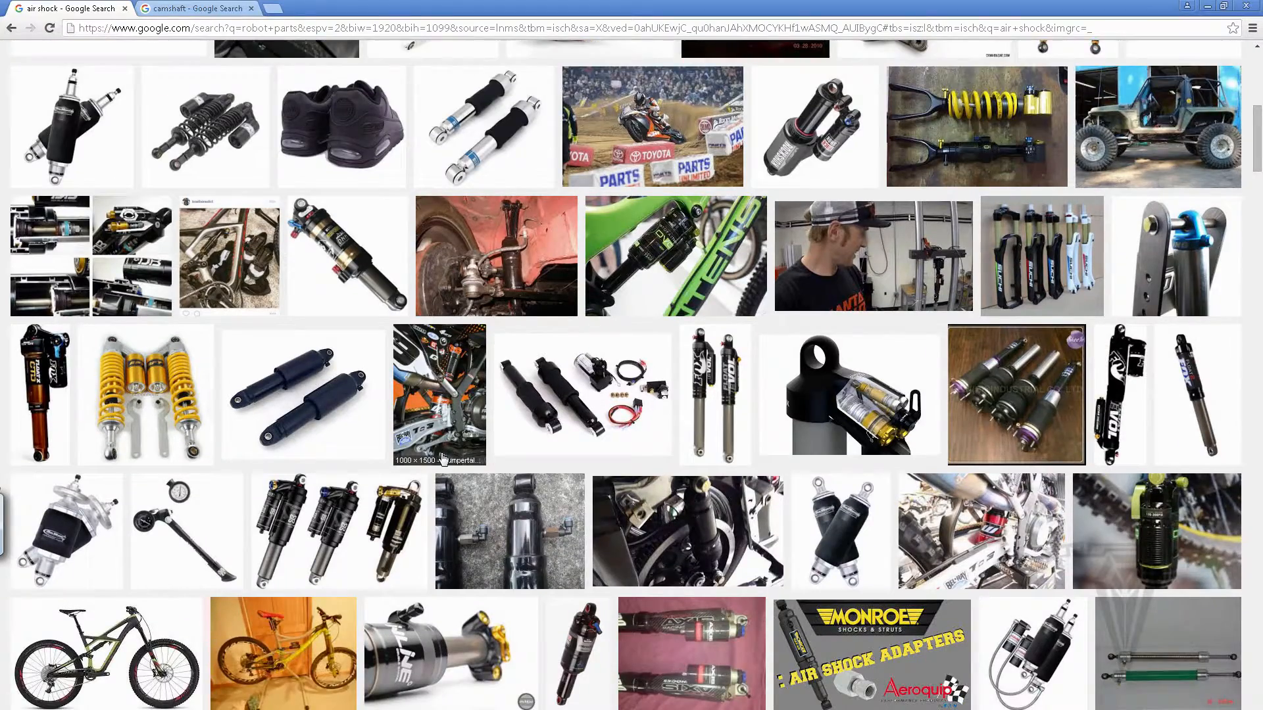
scroll(443, 461, down, 2)
scroll(444, 460, down, 4)
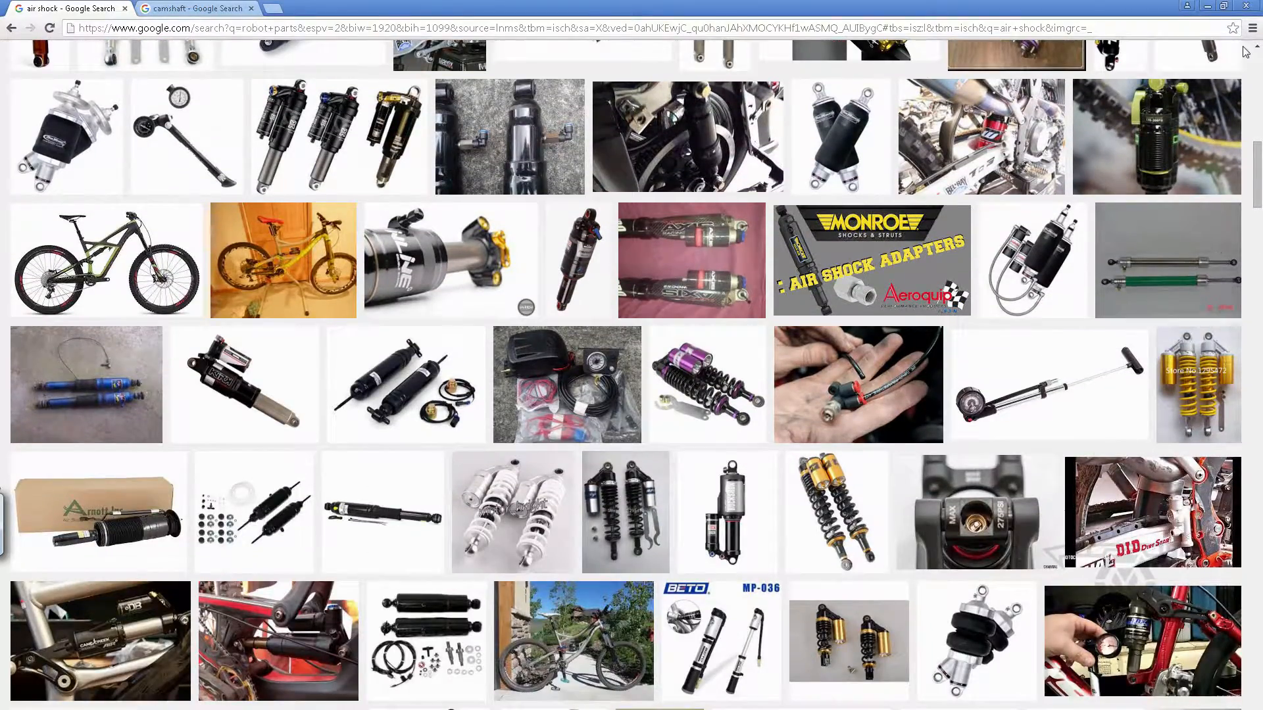
click(1207, 6)
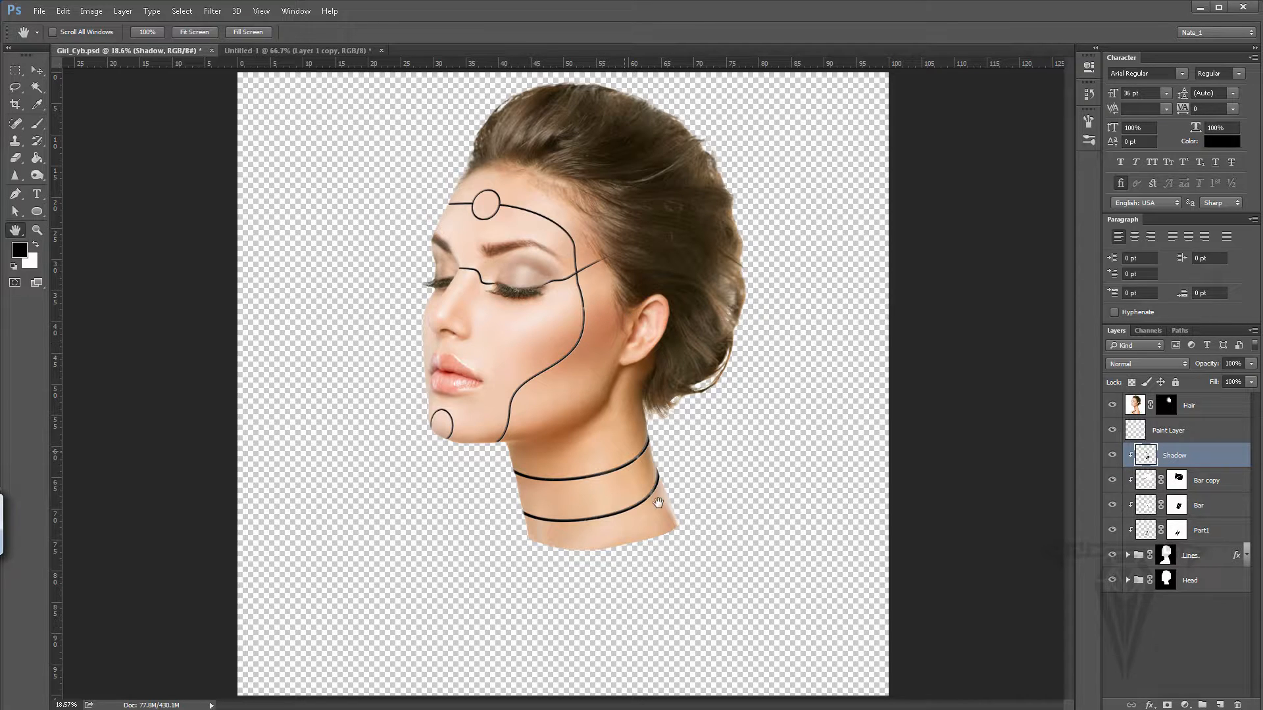
Step: Create a new empty layer directly above the Shadow layer for painting the upper face seam lines
click(37, 230)
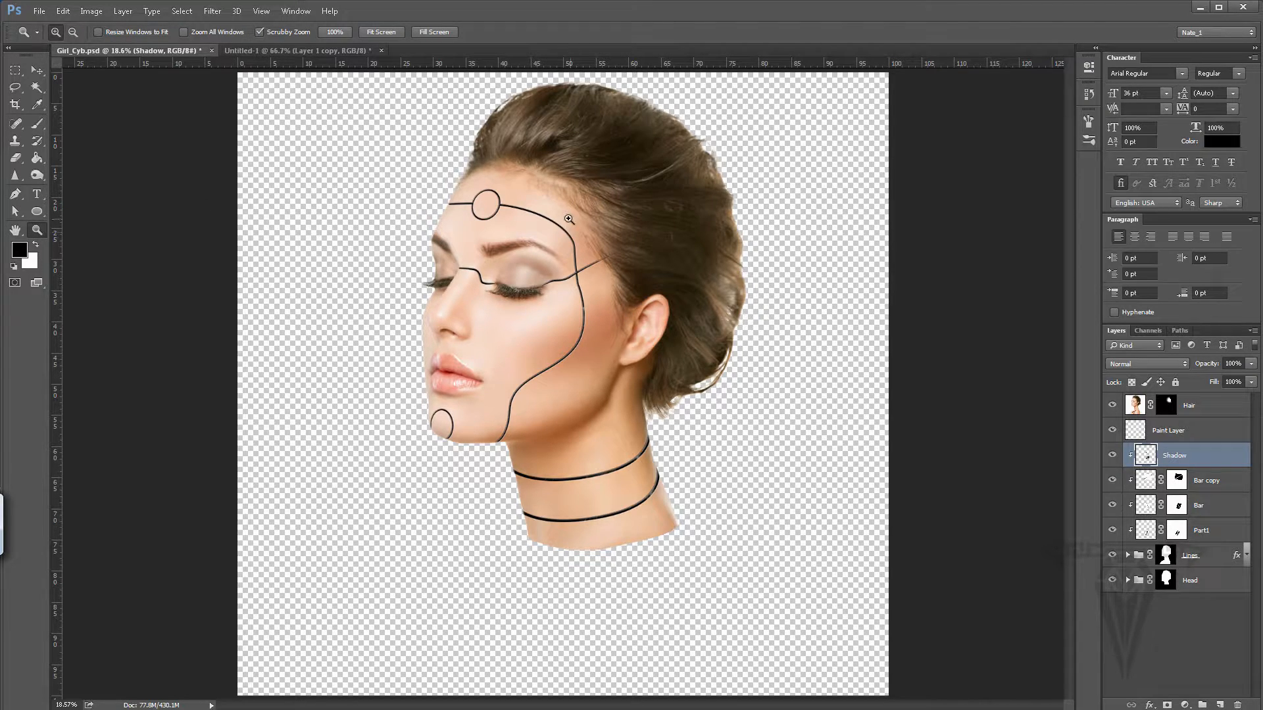
click(543, 224)
click(515, 219)
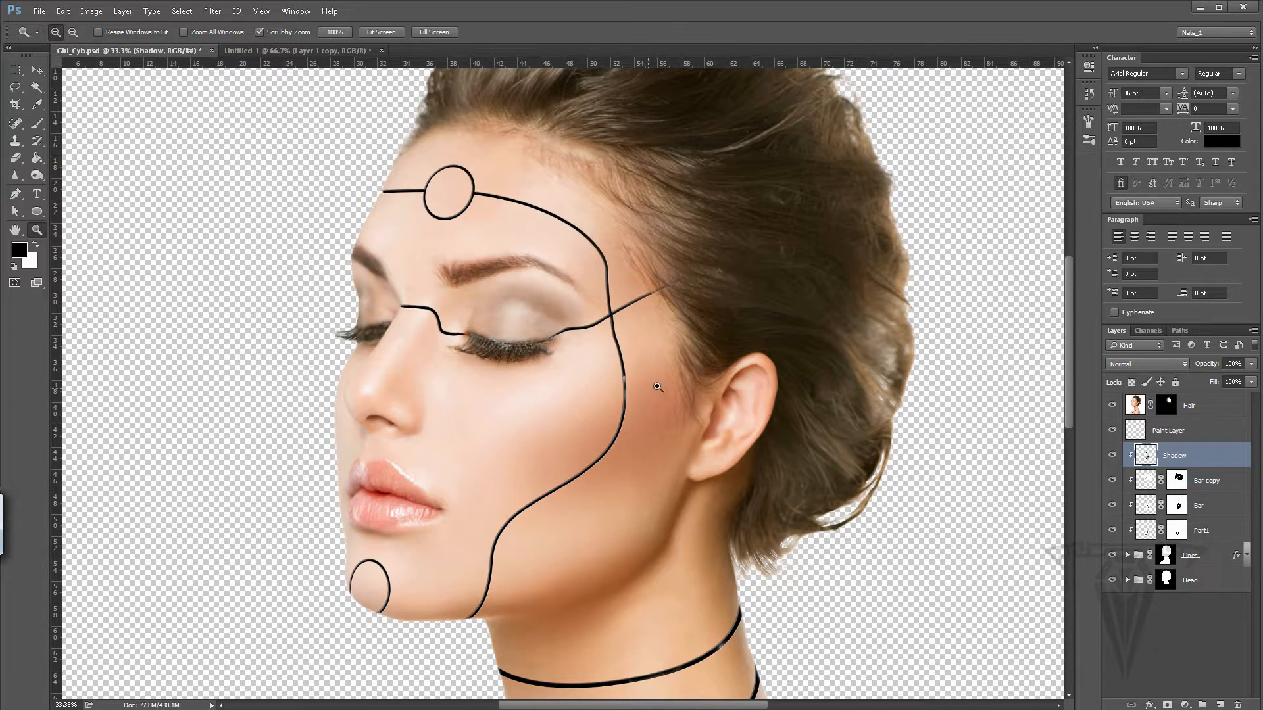
click(542, 187)
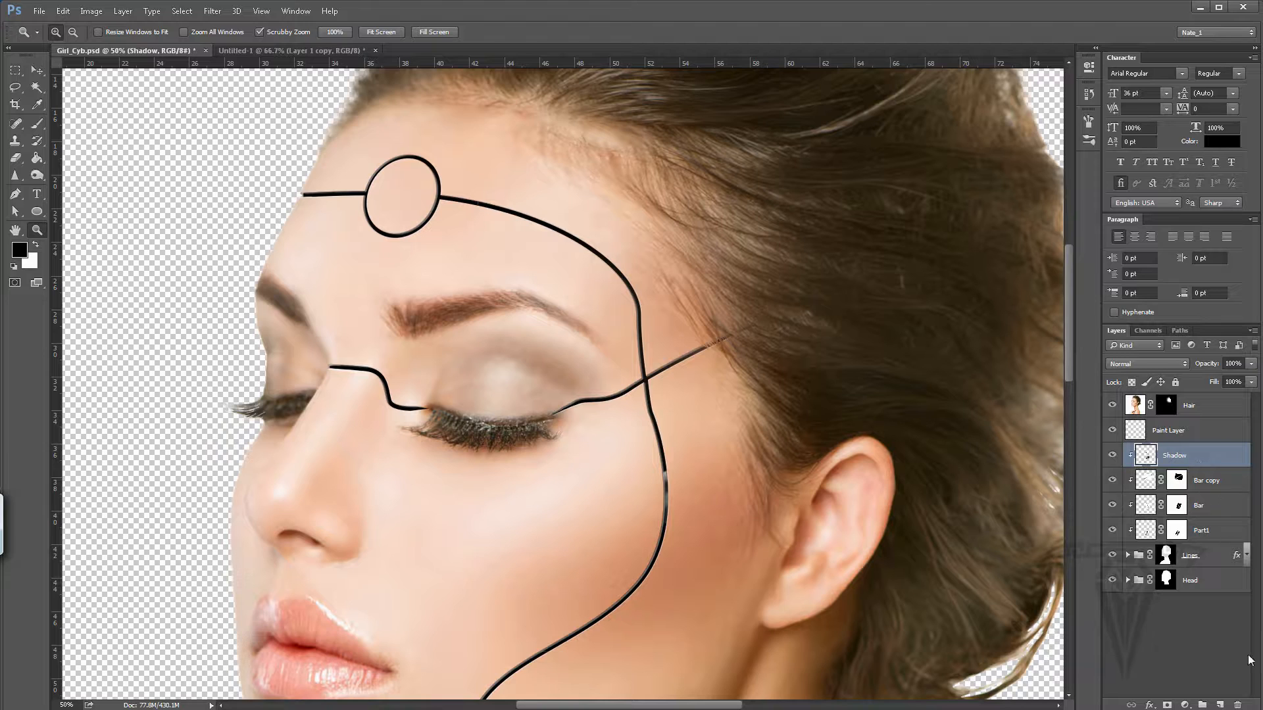
click(1221, 705)
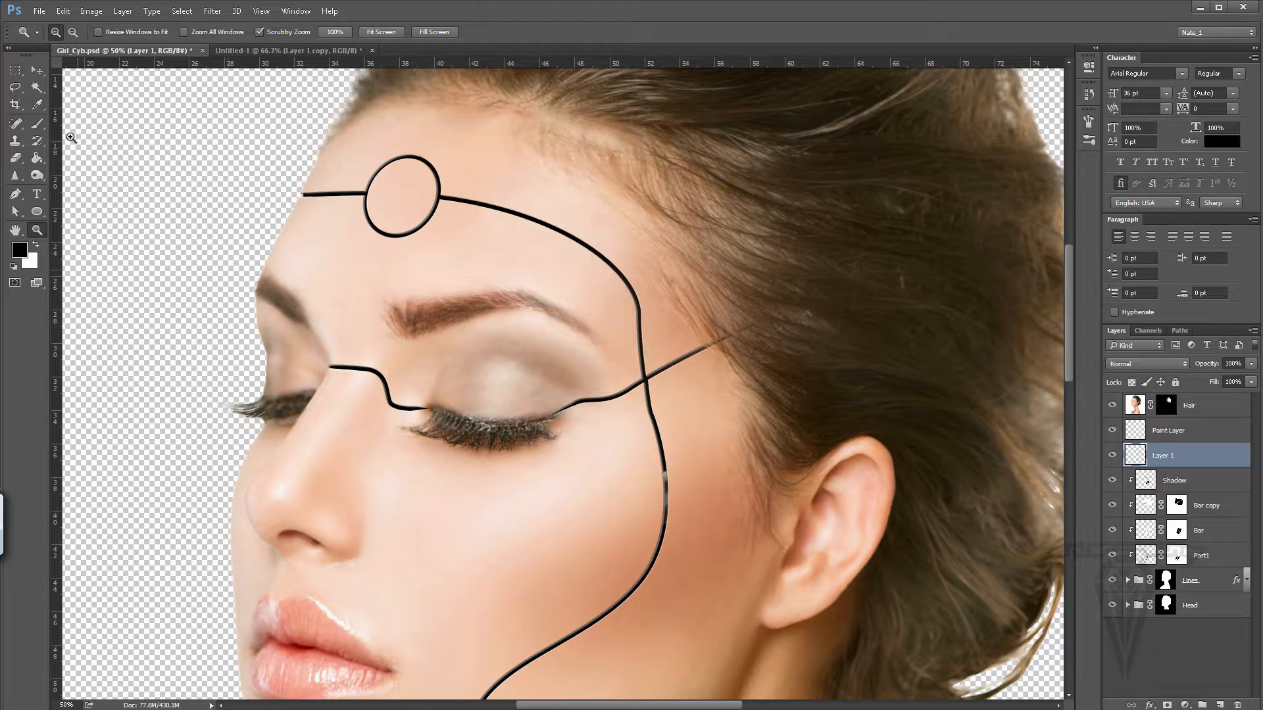
Step: Paint a dark blue-grey (#4c545f) patch over the seam line on the nose bridge with the soft 80 px brush
click(36, 123)
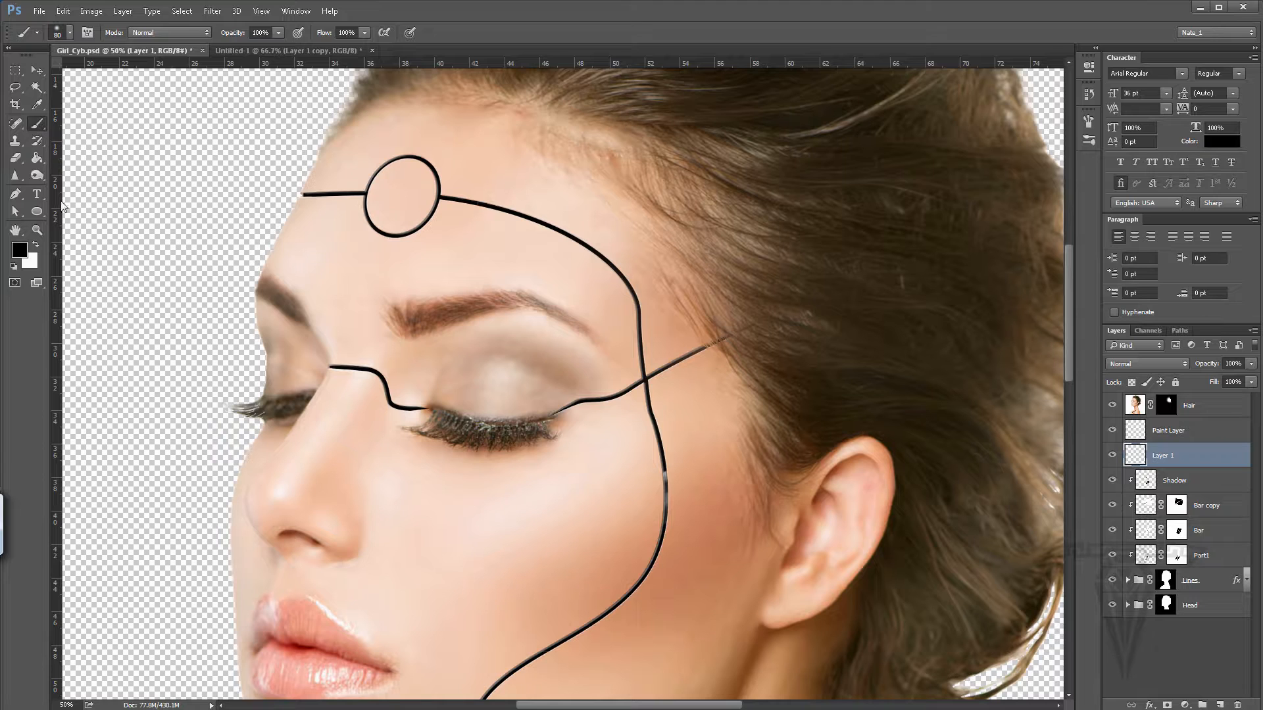
click(22, 251)
mouse_move(264, 331)
mouse_down()
mouse_move(249, 348)
mouse_move(262, 355)
mouse_up()
drag(434, 321, 427, 316)
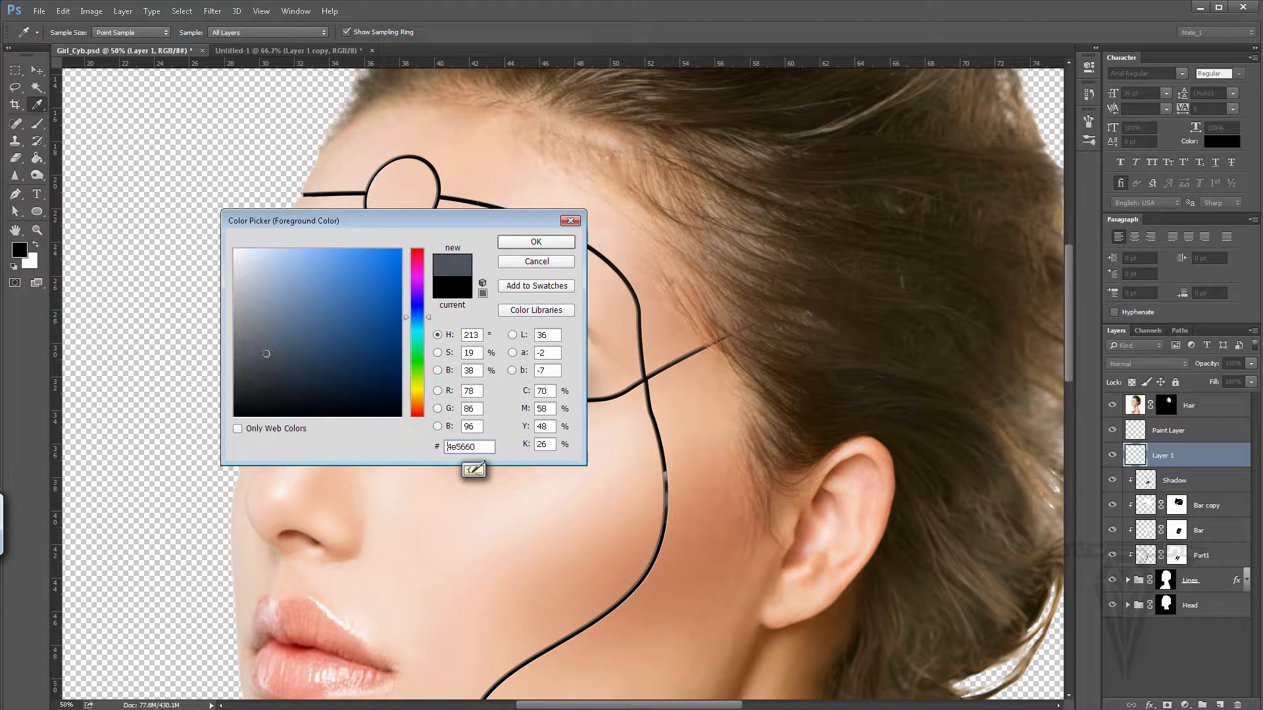
click(536, 241)
key(b)
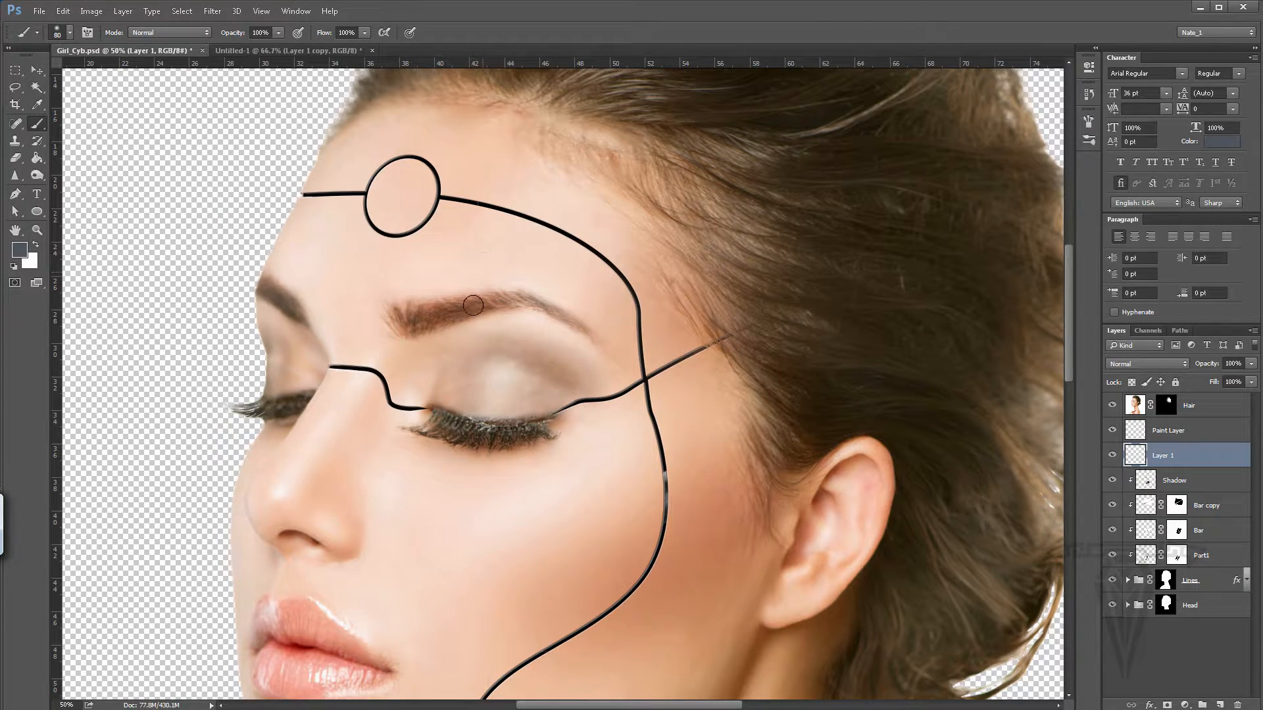
click(1088, 121)
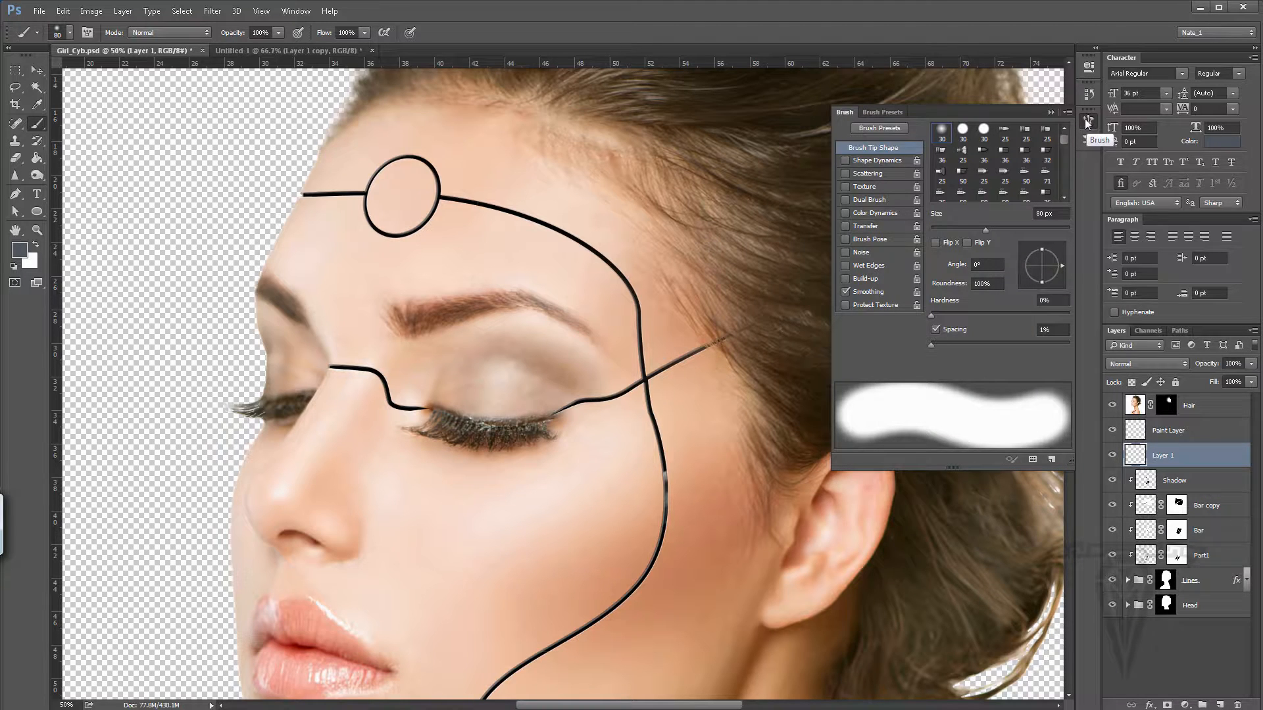
click(1050, 112)
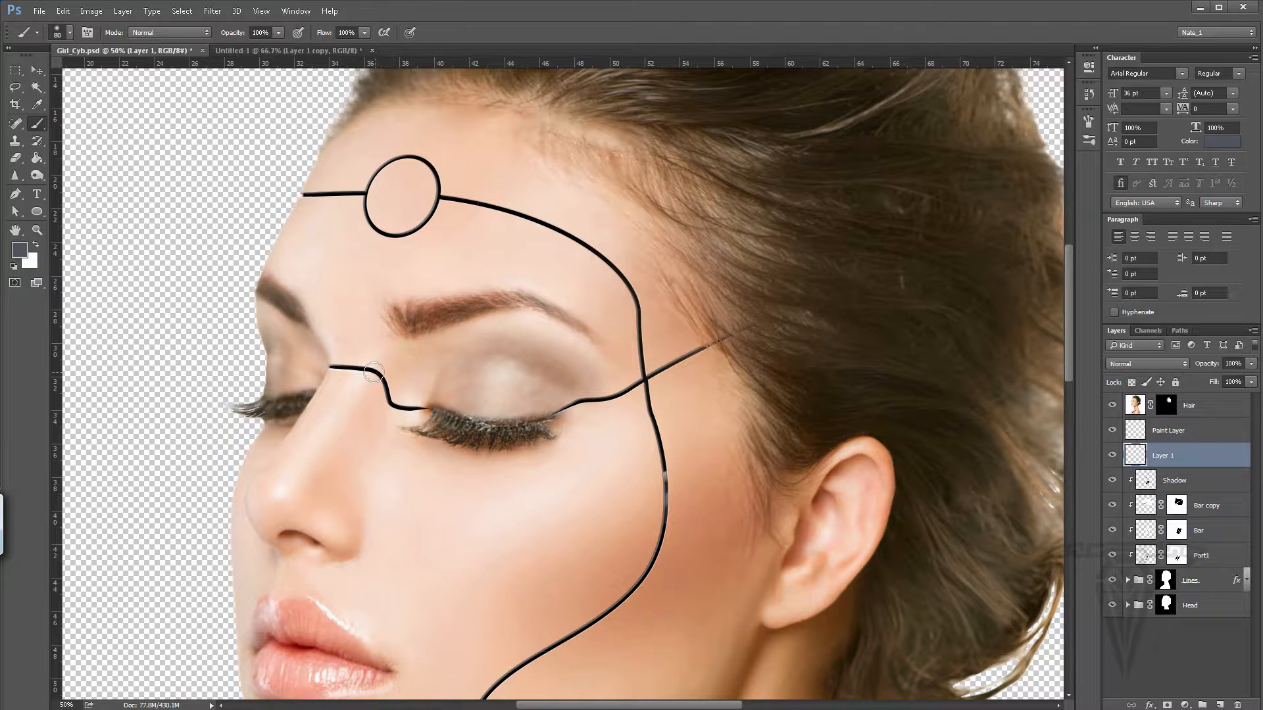
mouse_move(369, 377)
mouse_down()
mouse_move(359, 368)
mouse_move(352, 385)
mouse_up()
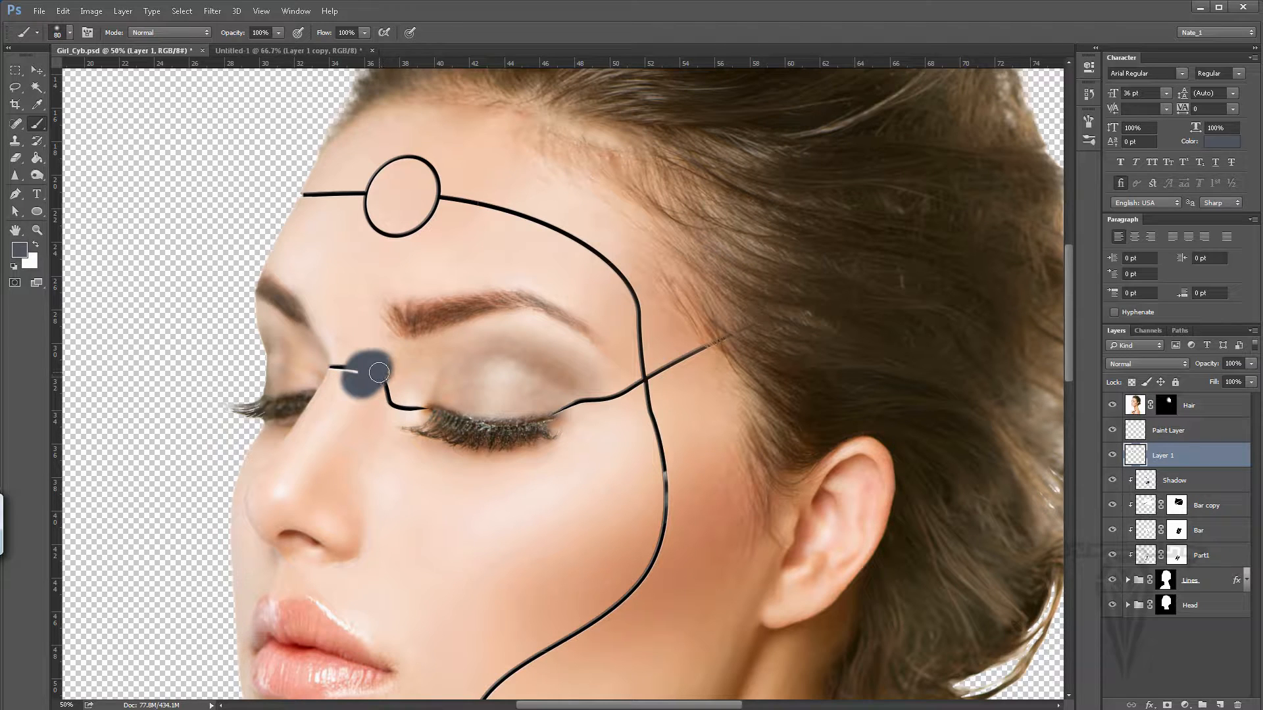
mouse_move(376, 370)
mouse_down()
mouse_move(361, 393)
mouse_move(353, 364)
mouse_move(337, 404)
mouse_up()
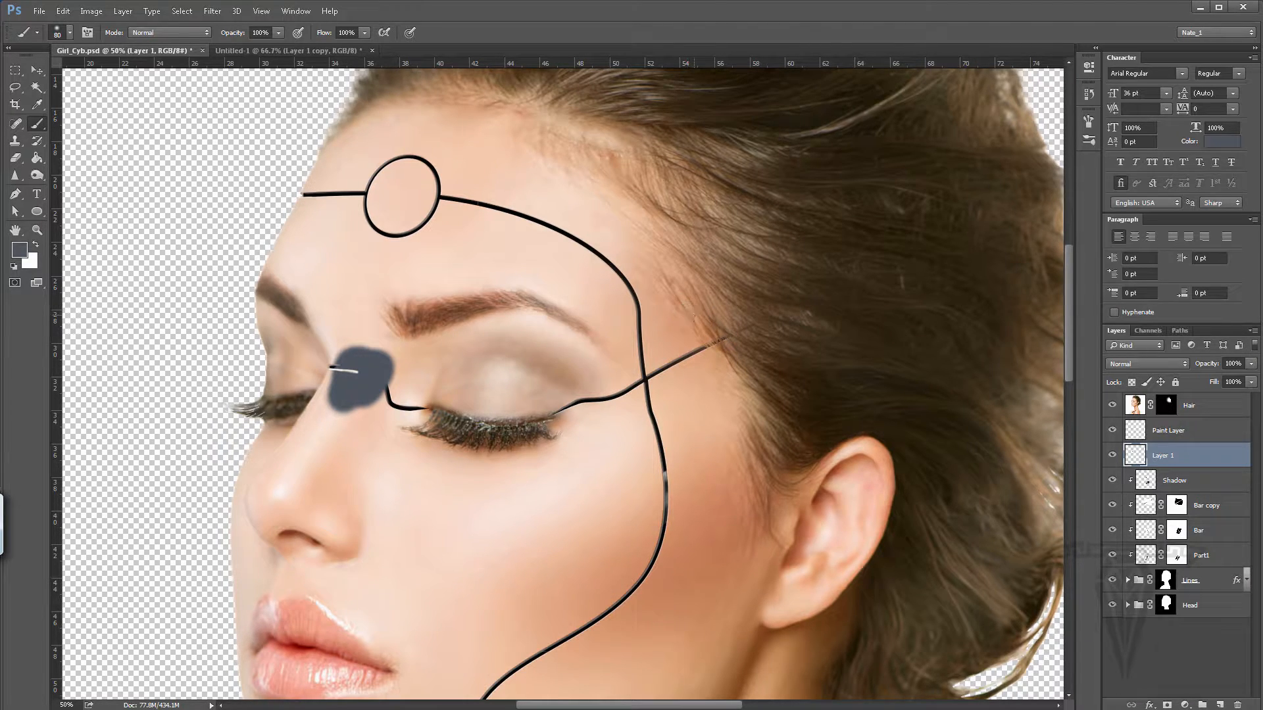
Step: Paint a lighter blue-grey (#7d8895) area inside the dark nose bridge patch with the hard 30 px round brush
click(19, 249)
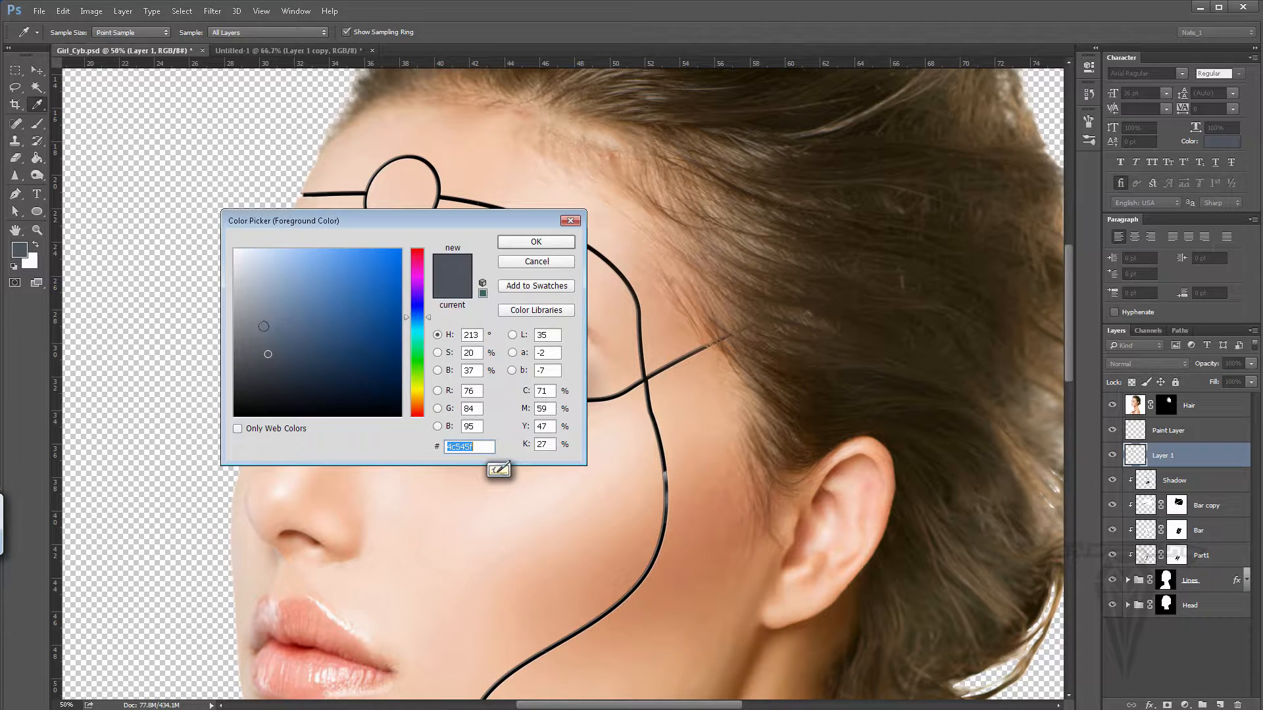
drag(263, 326, 261, 318)
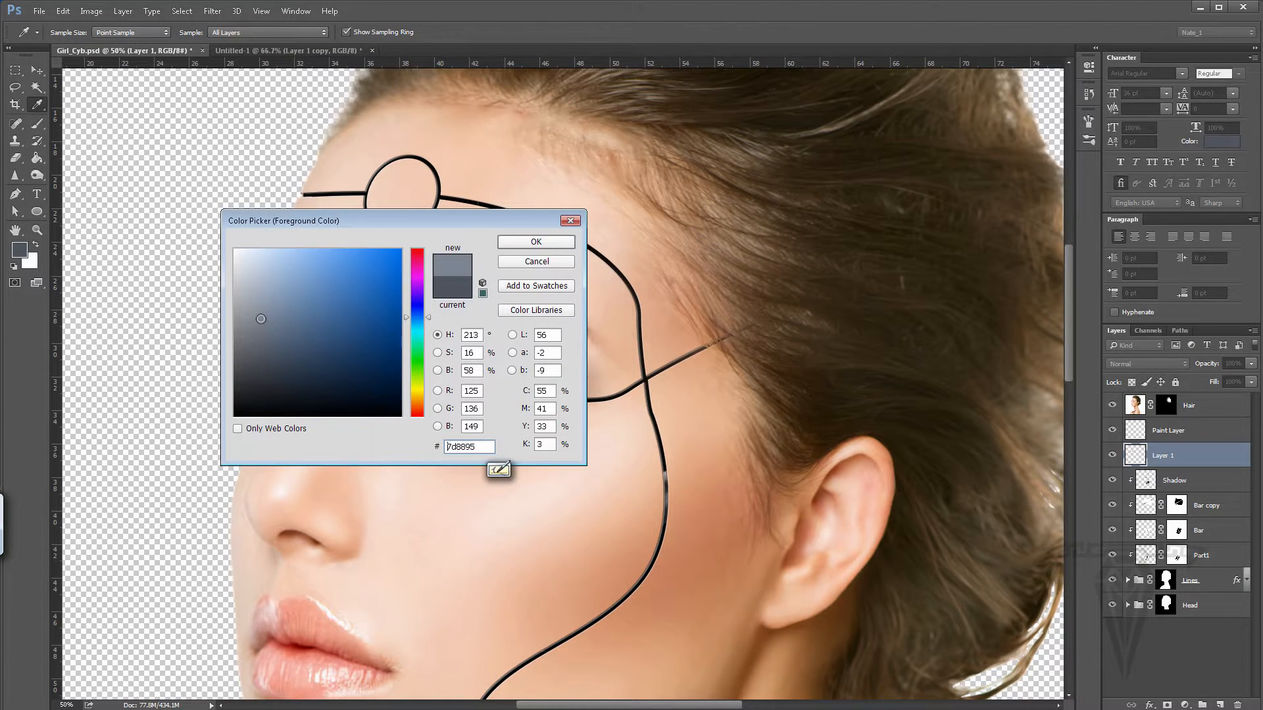
click(536, 243)
click(1087, 123)
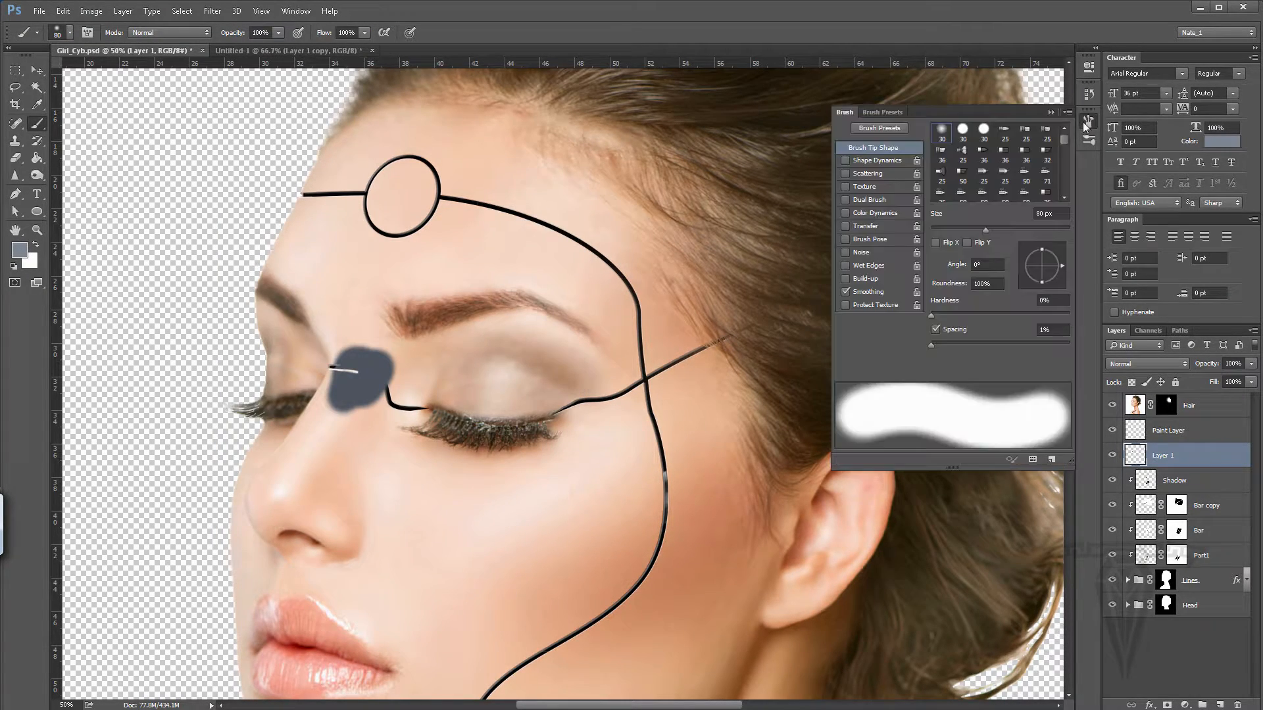
click(962, 138)
click(1051, 112)
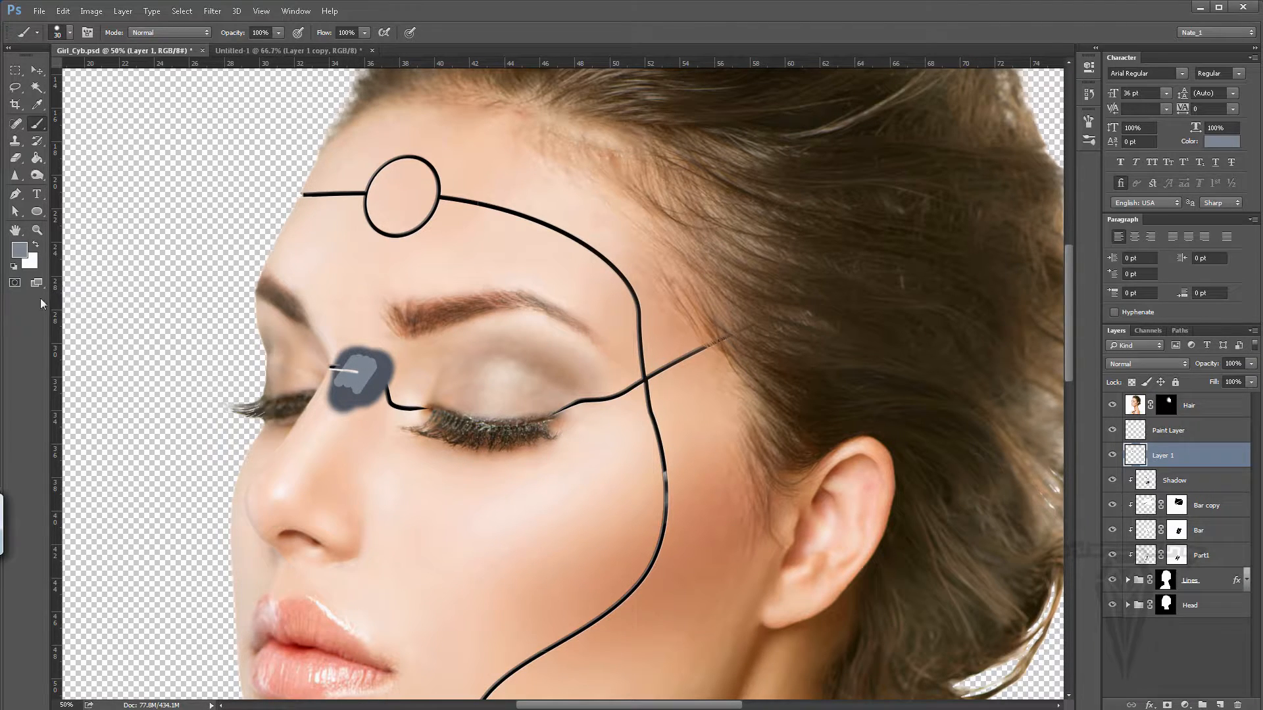
Step: Choose a pale blue-grey foreground color and paint highlight strokes inside the nose bridge patch
click(26, 250)
drag(280, 301, 255, 282)
click(533, 242)
drag(366, 358, 352, 381)
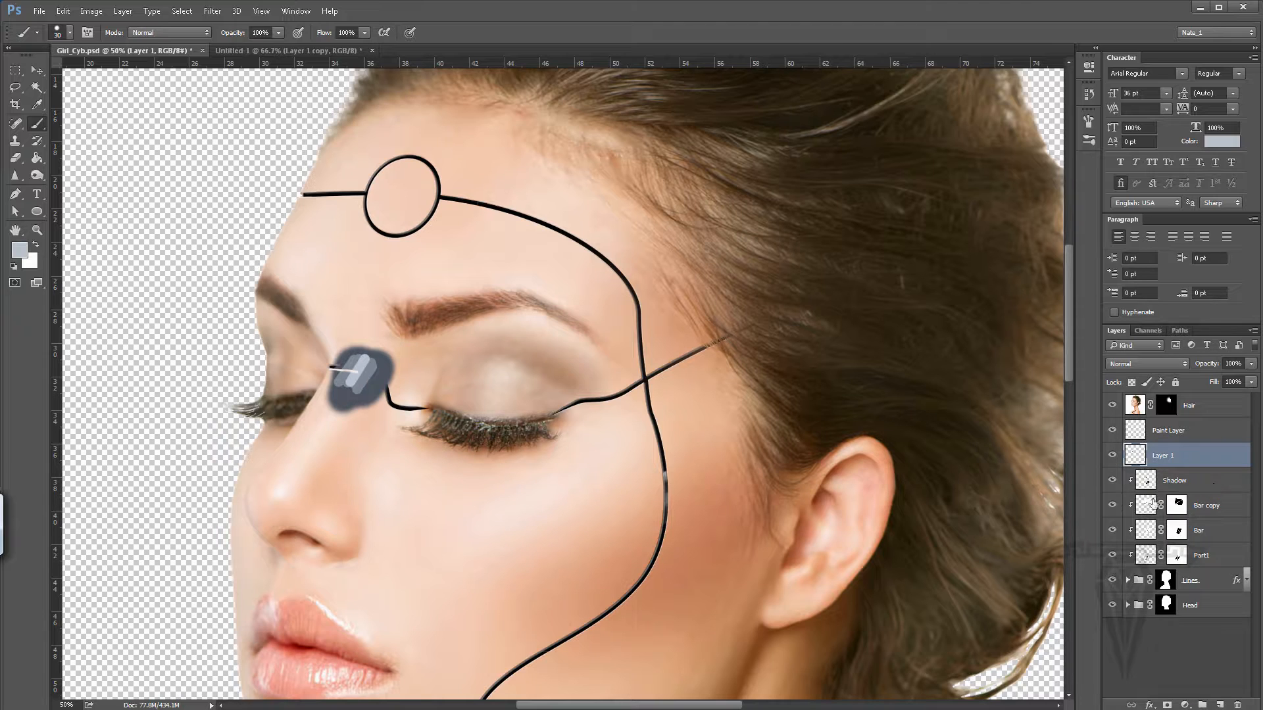
Step: Move Layer 1 beneath the Shadow layer into the clipping stack of the Lines group and lower its opacity to 77%
drag(1177, 464, 1181, 492)
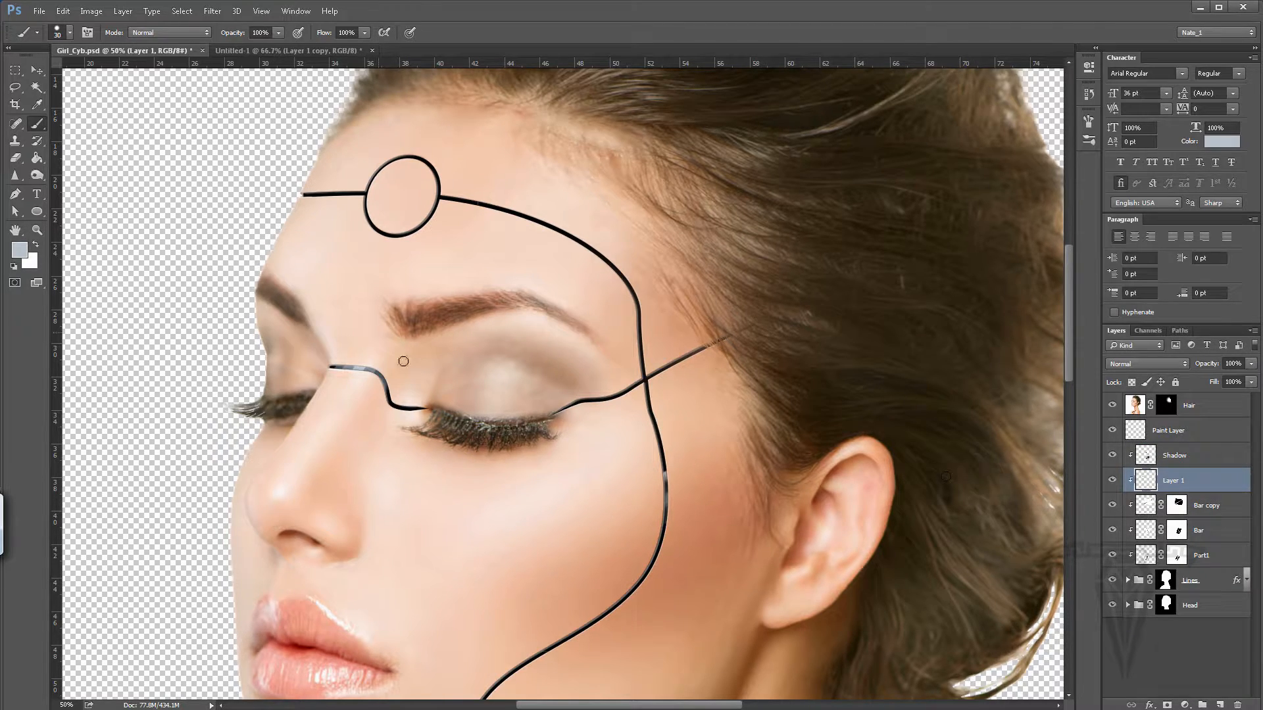
click(38, 230)
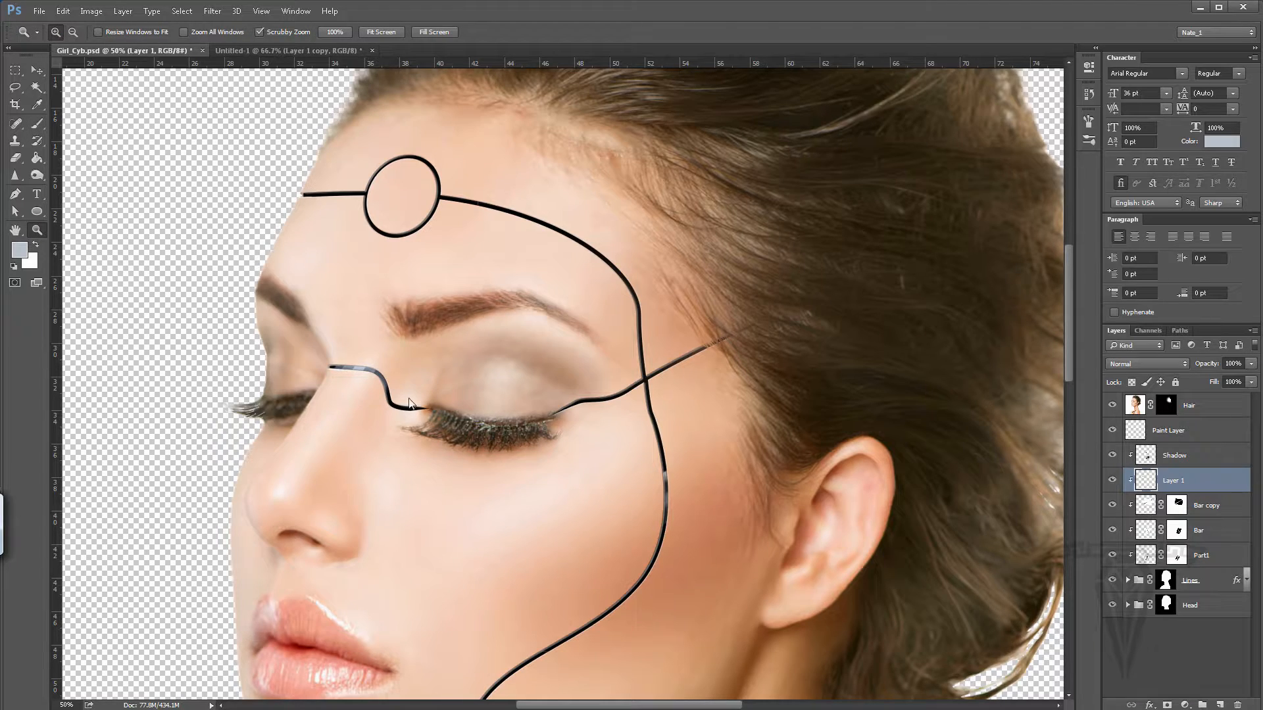
click(356, 368)
click(349, 375)
drag(353, 386, 443, 364)
click(443, 365)
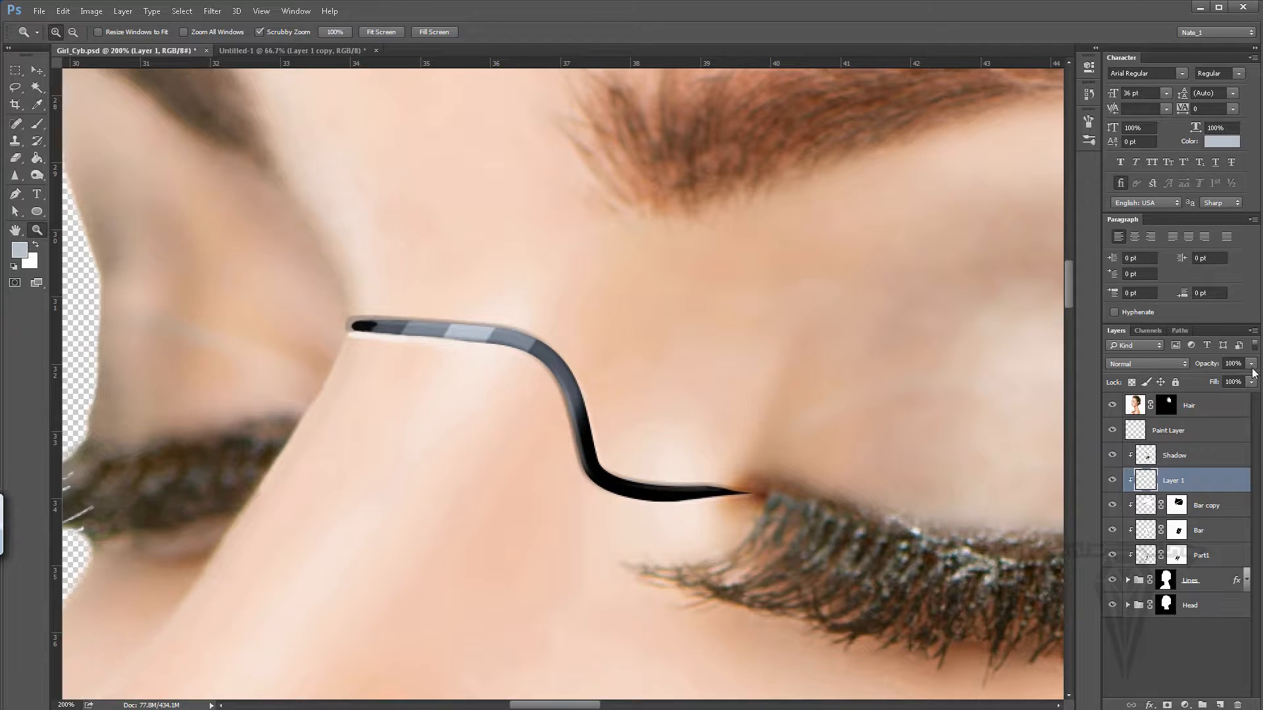
click(1252, 366)
drag(1248, 381, 1237, 382)
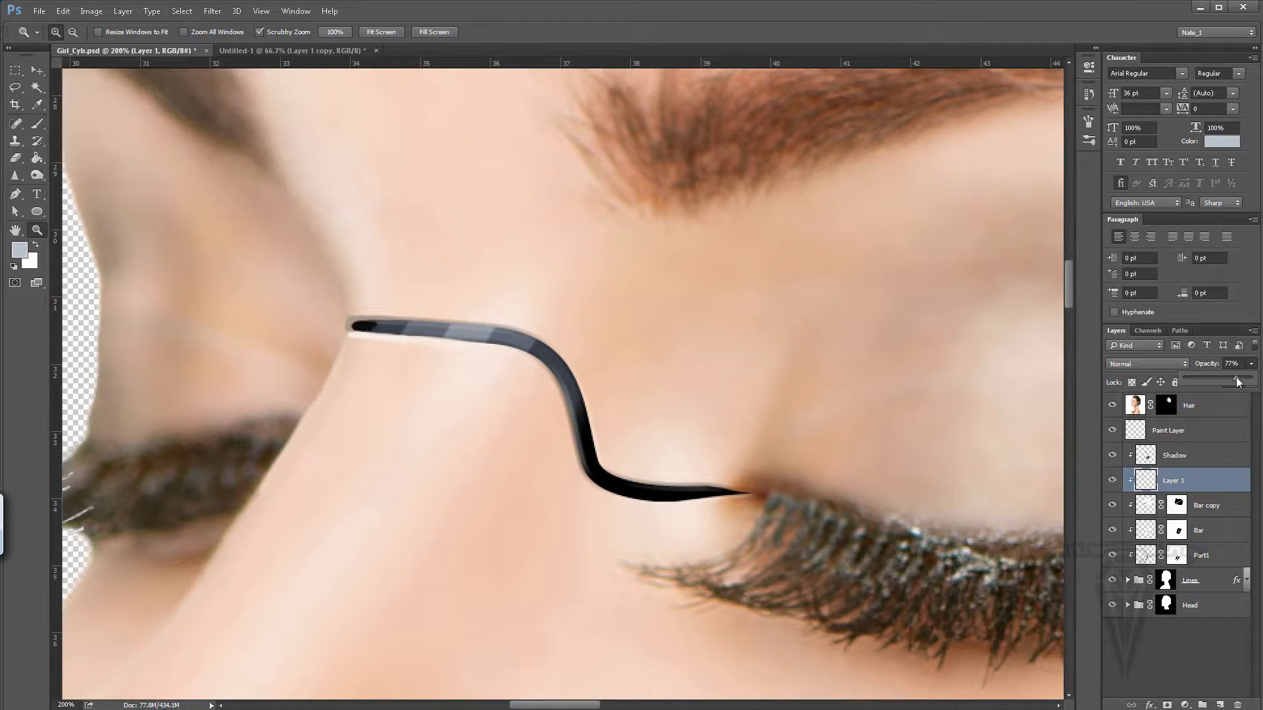
Step: On the Shadow layer, set up a black (#000000) soft round 30 px brush with reduced spacing
click(1184, 455)
click(1184, 455)
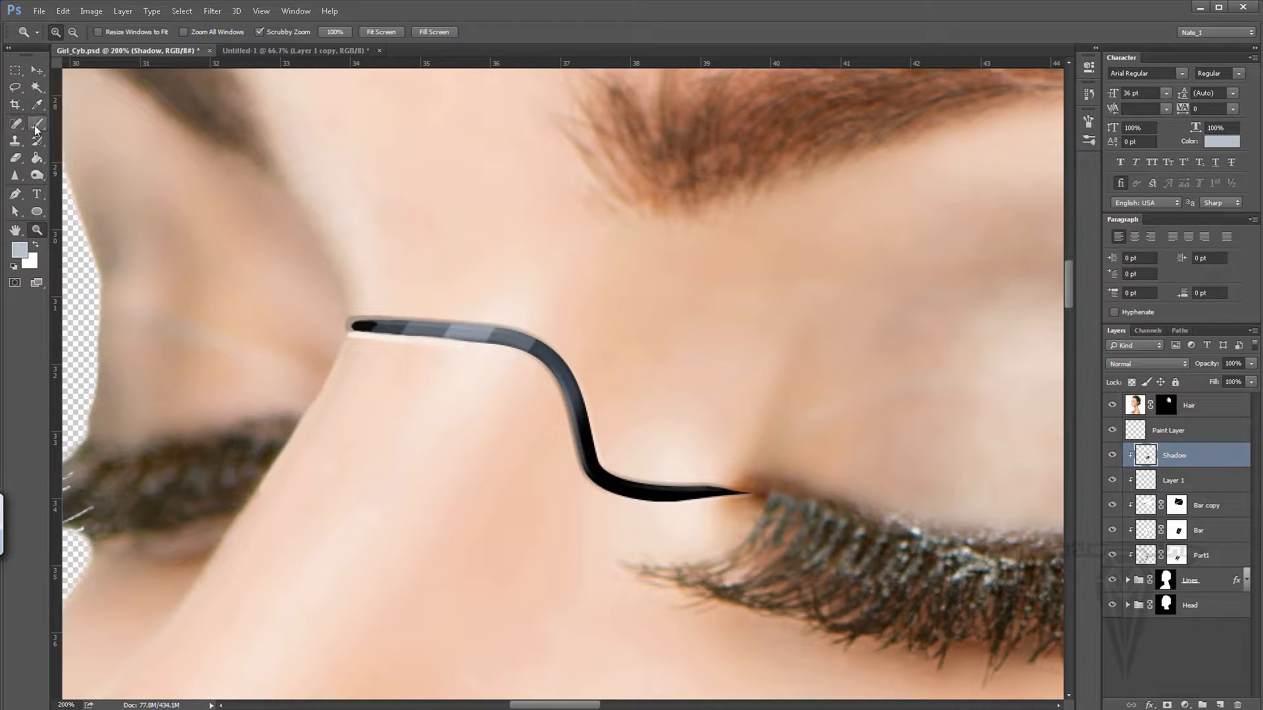
key(b)
click(16, 246)
text(000000)
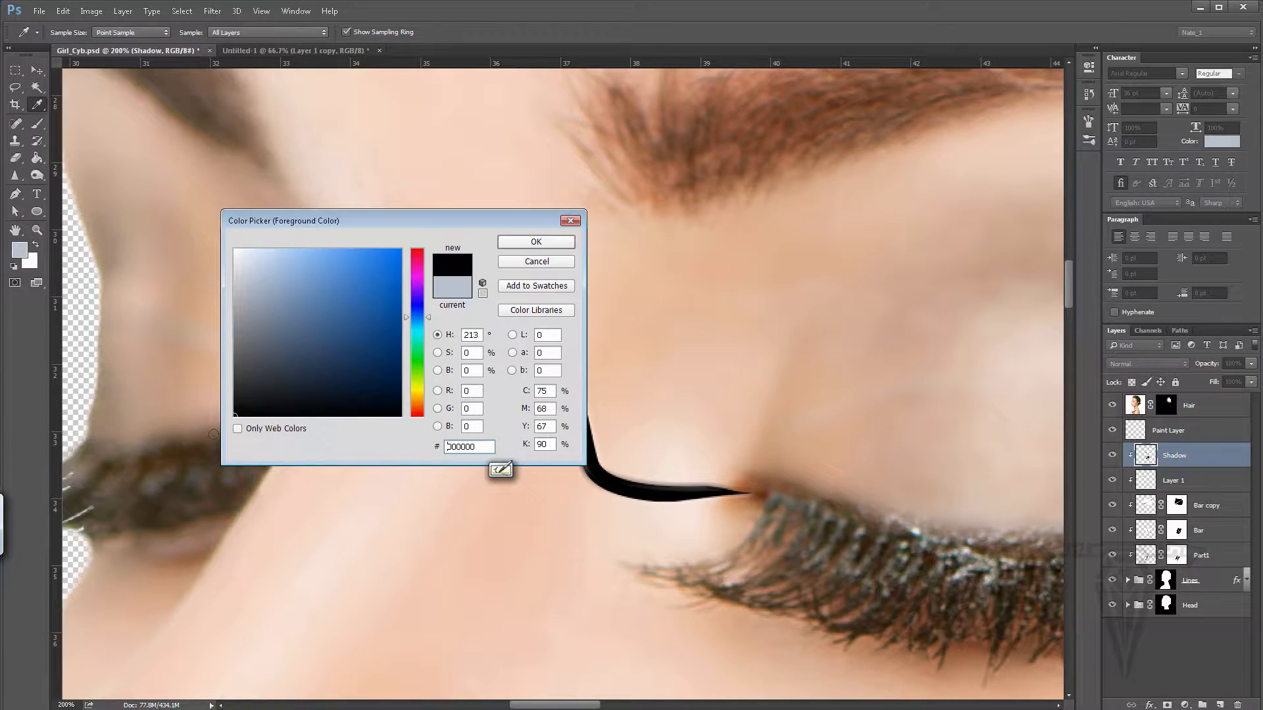
click(546, 246)
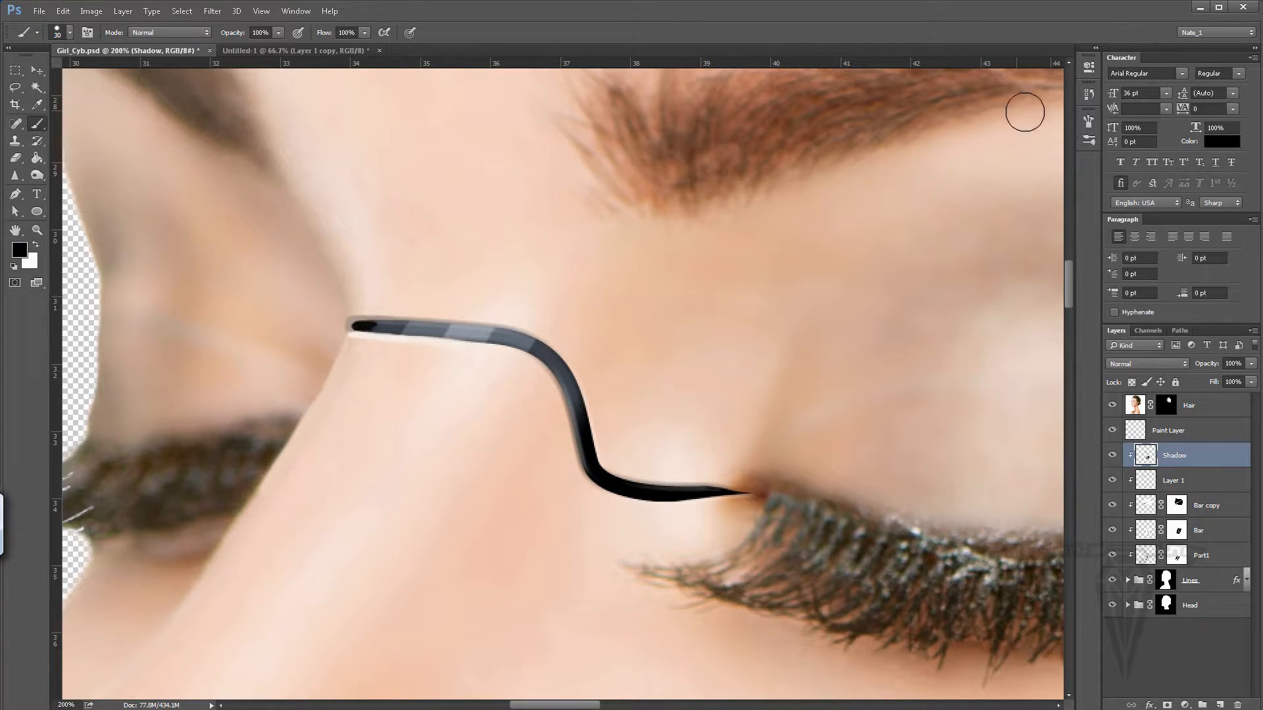
click(1088, 122)
click(942, 130)
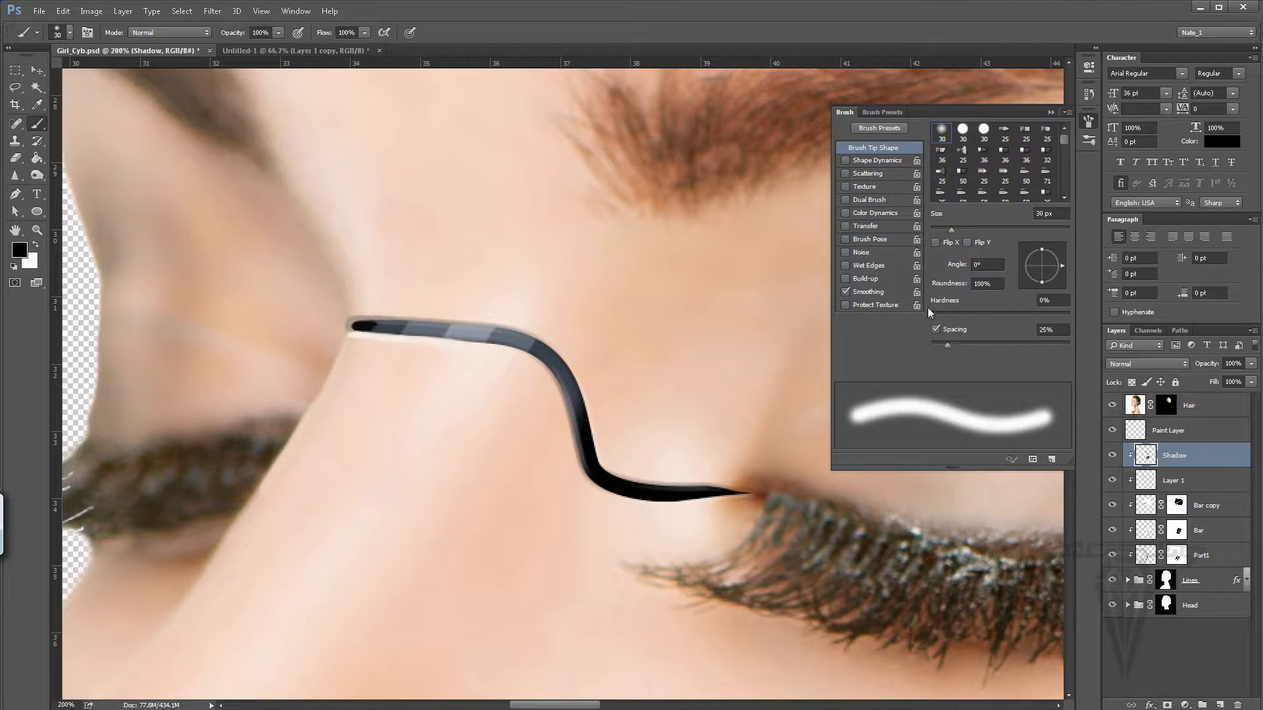
drag(947, 344, 932, 345)
click(1050, 111)
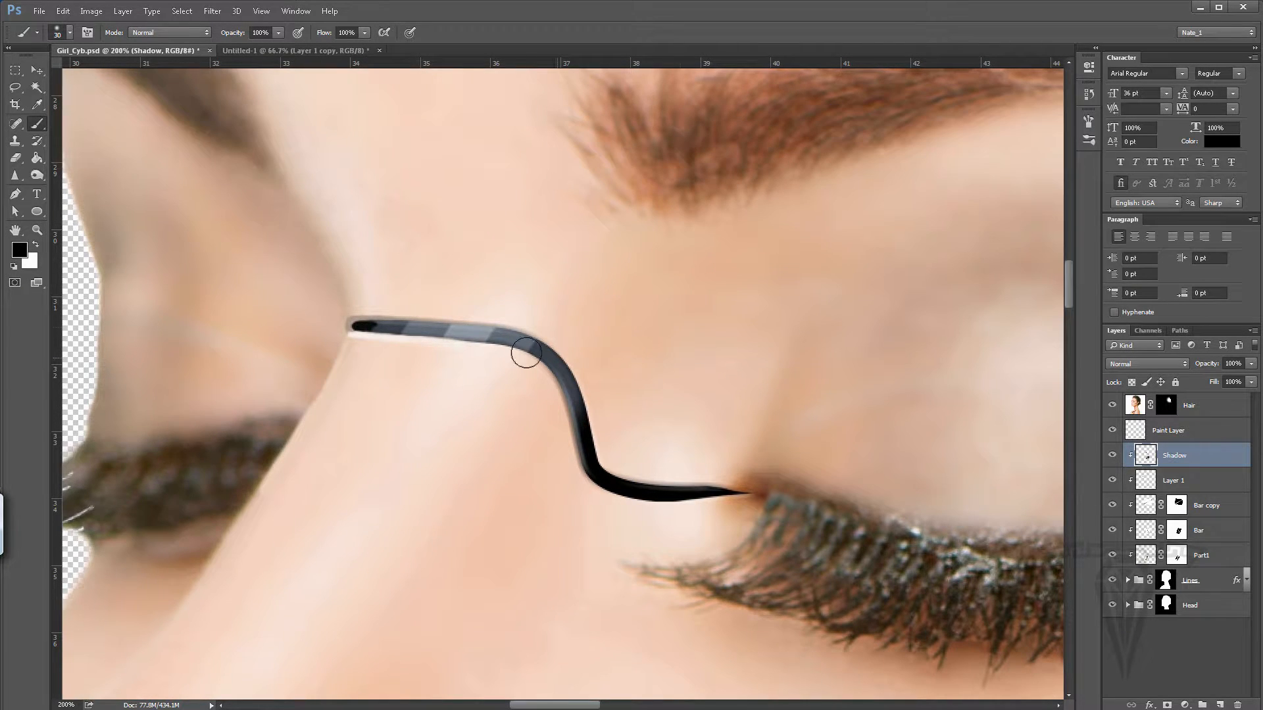
Step: Paint soft black shading along the lower edge of the nose bridge patch, enlarging the brush up to 70 px
mouse_move(380, 350)
mouse_down()
mouse_move(440, 370)
mouse_move(434, 362)
mouse_move(462, 358)
mouse_move(510, 369)
mouse_move(550, 426)
mouse_up()
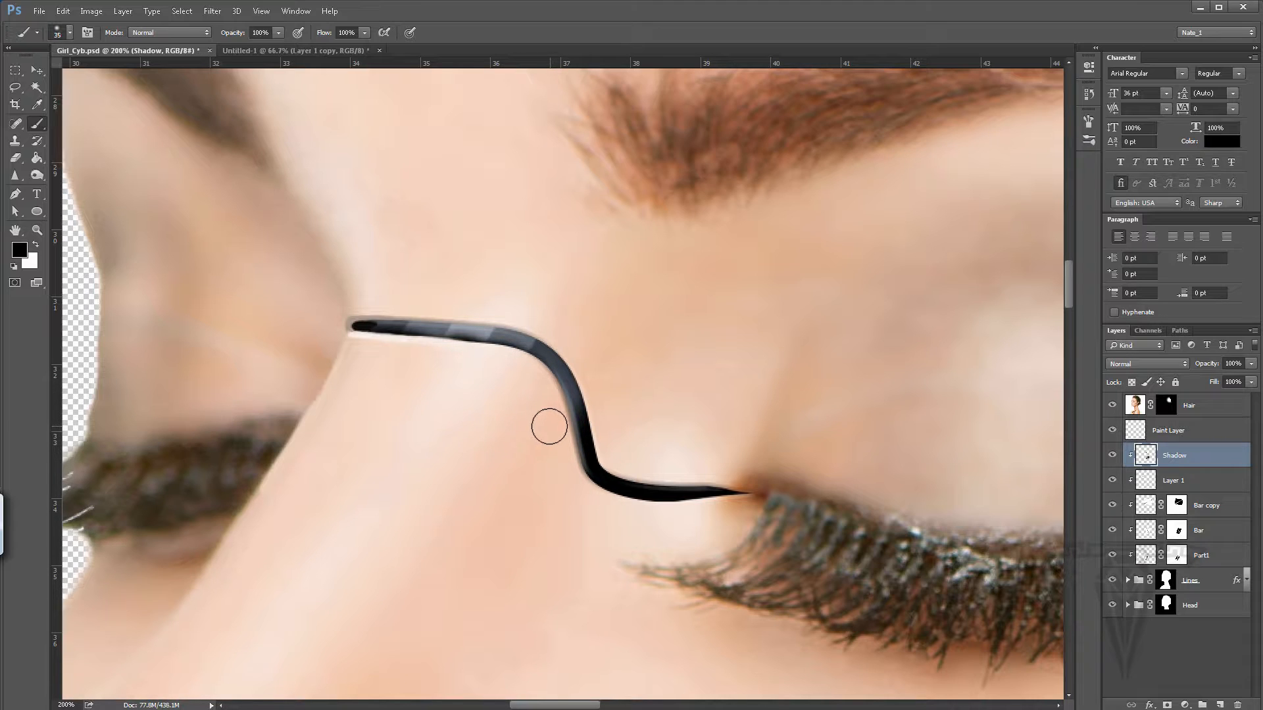
key(bracketright)
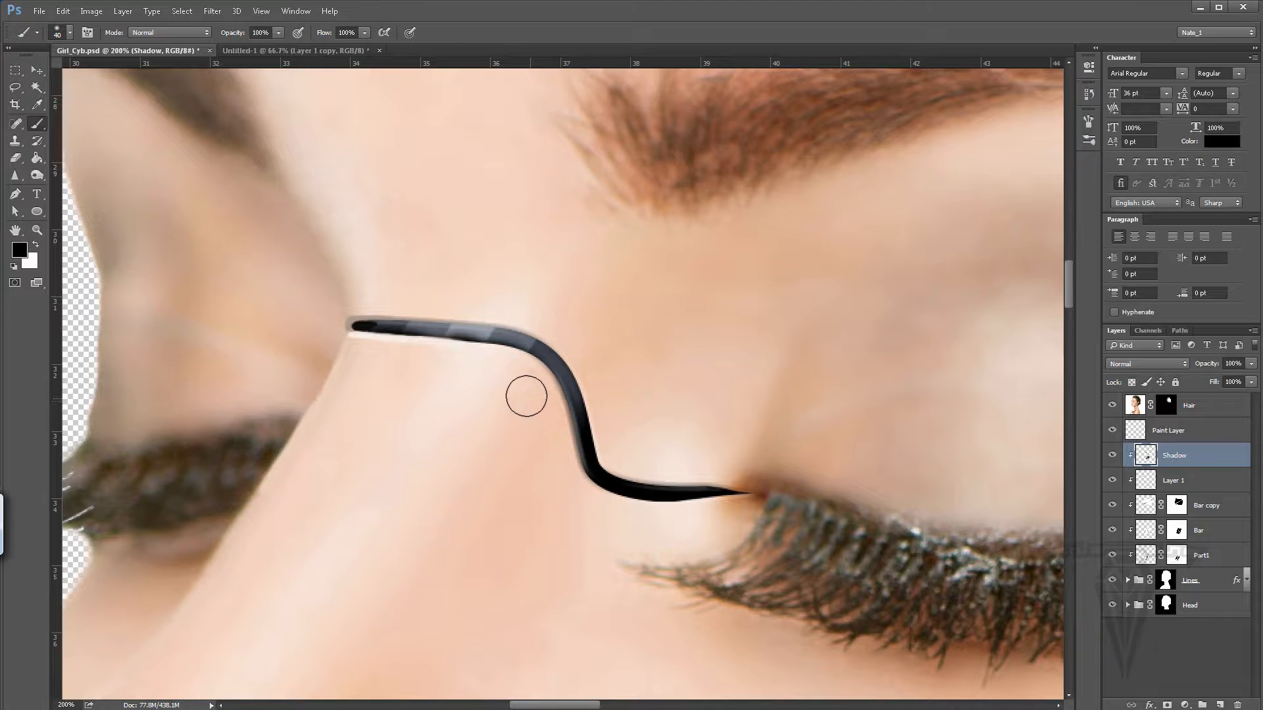
mouse_move(504, 376)
mouse_down()
mouse_move(471, 361)
mouse_move(352, 358)
mouse_up()
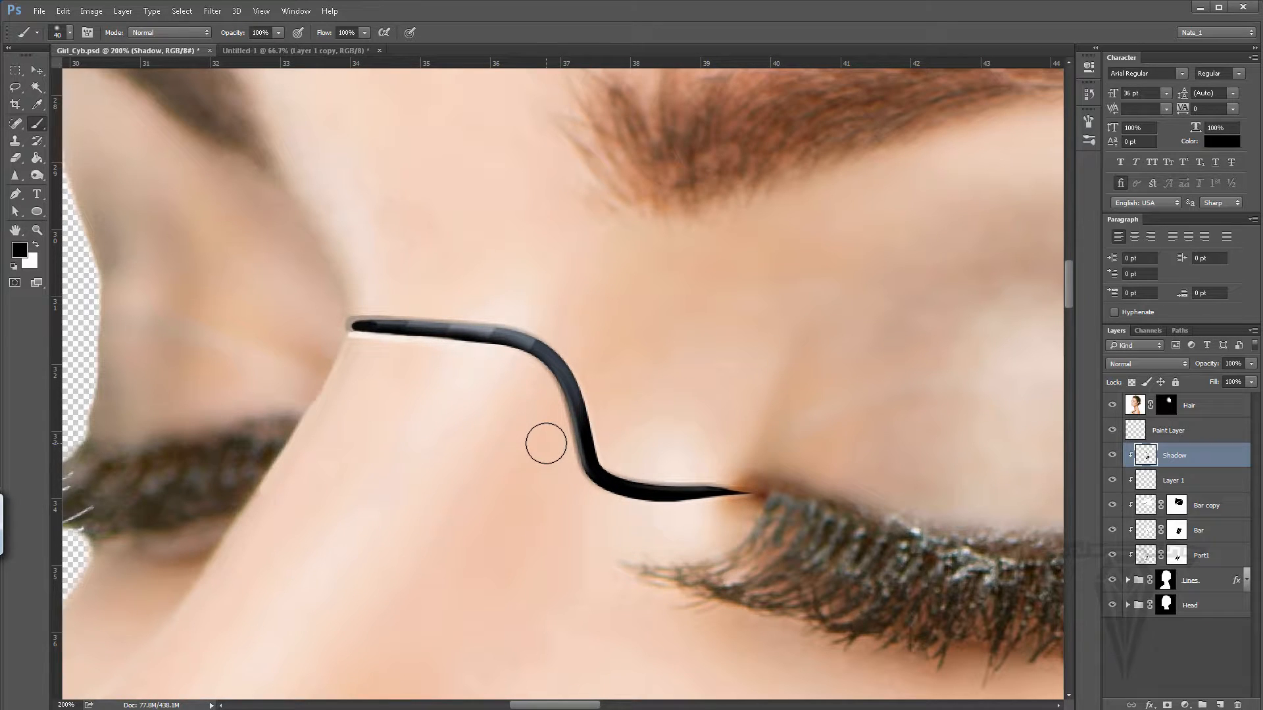
key(bracketright)
key(bracketright)
key(bracketright)
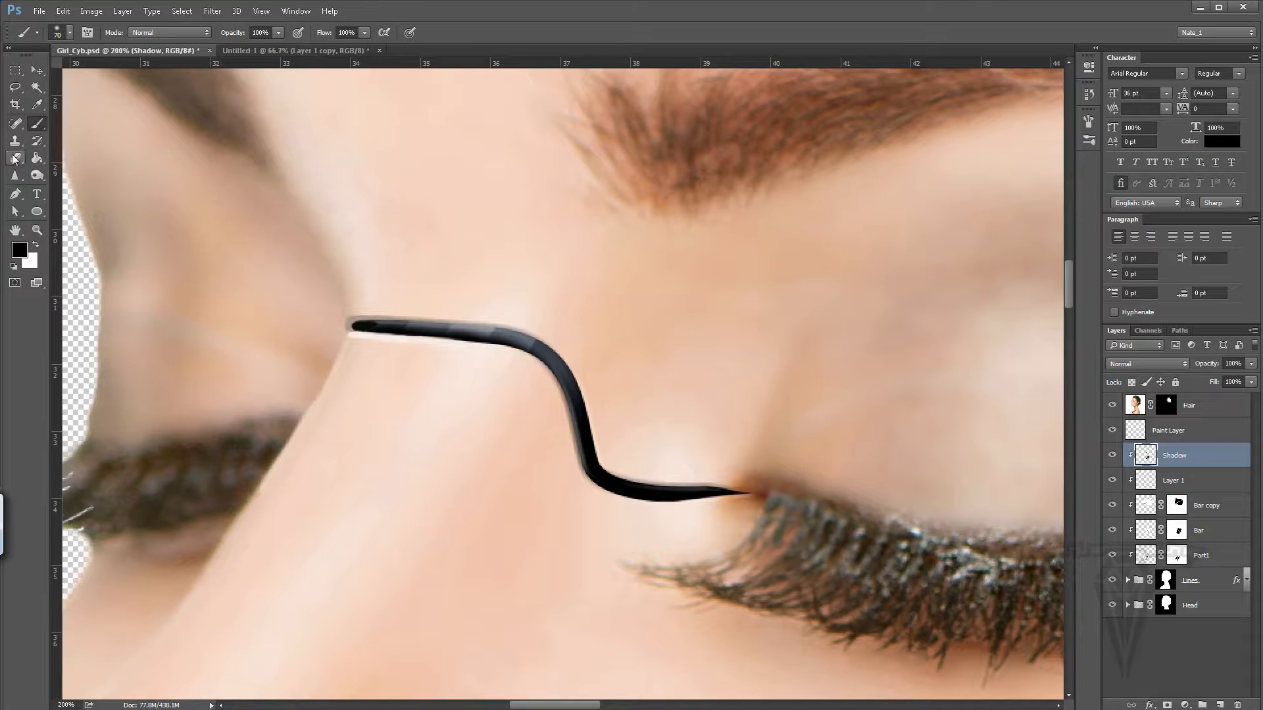
Step: Lighten the black shading over the nose bridge highlight with the soft 50 px Eraser
key(e)
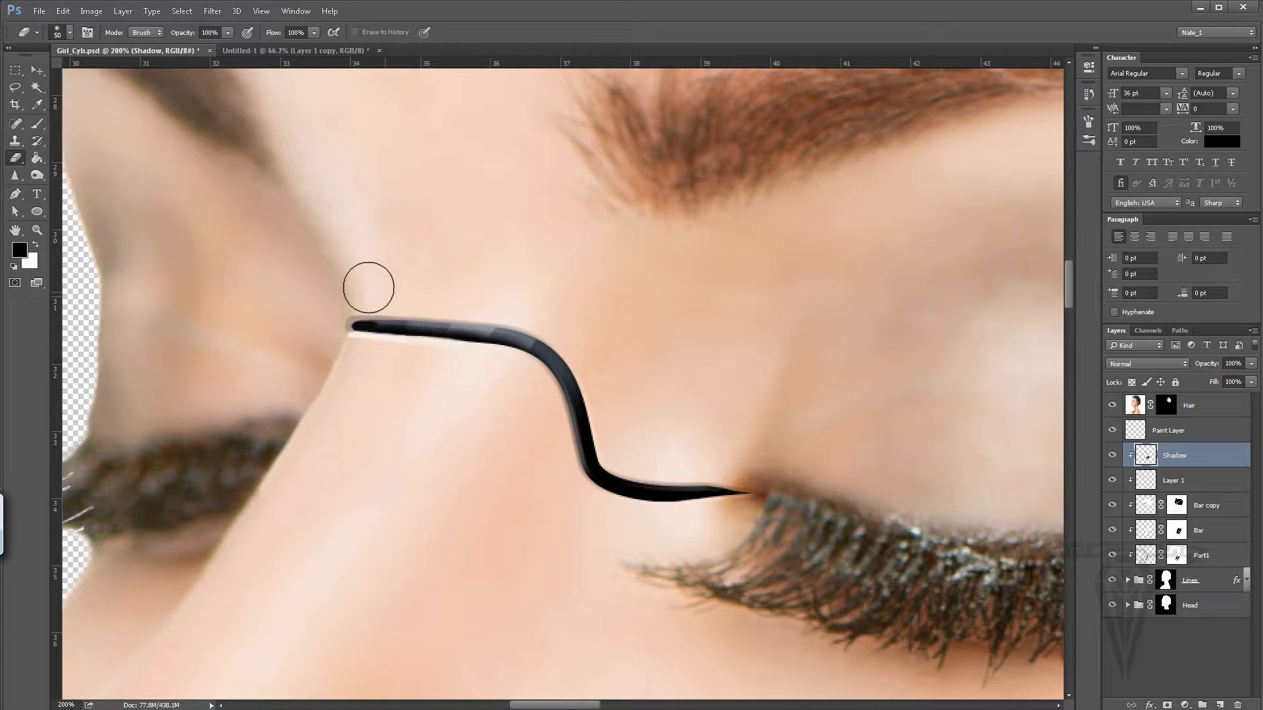
shift+click(359, 288)
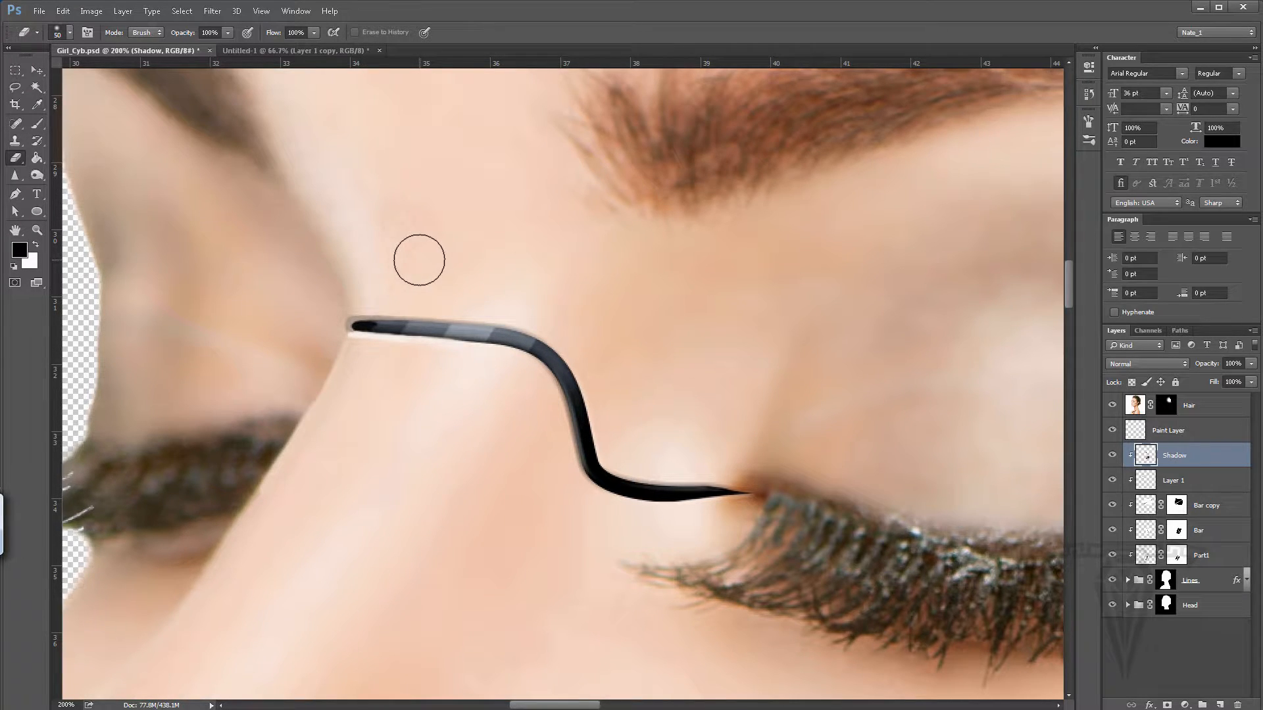
key(ctrl+z)
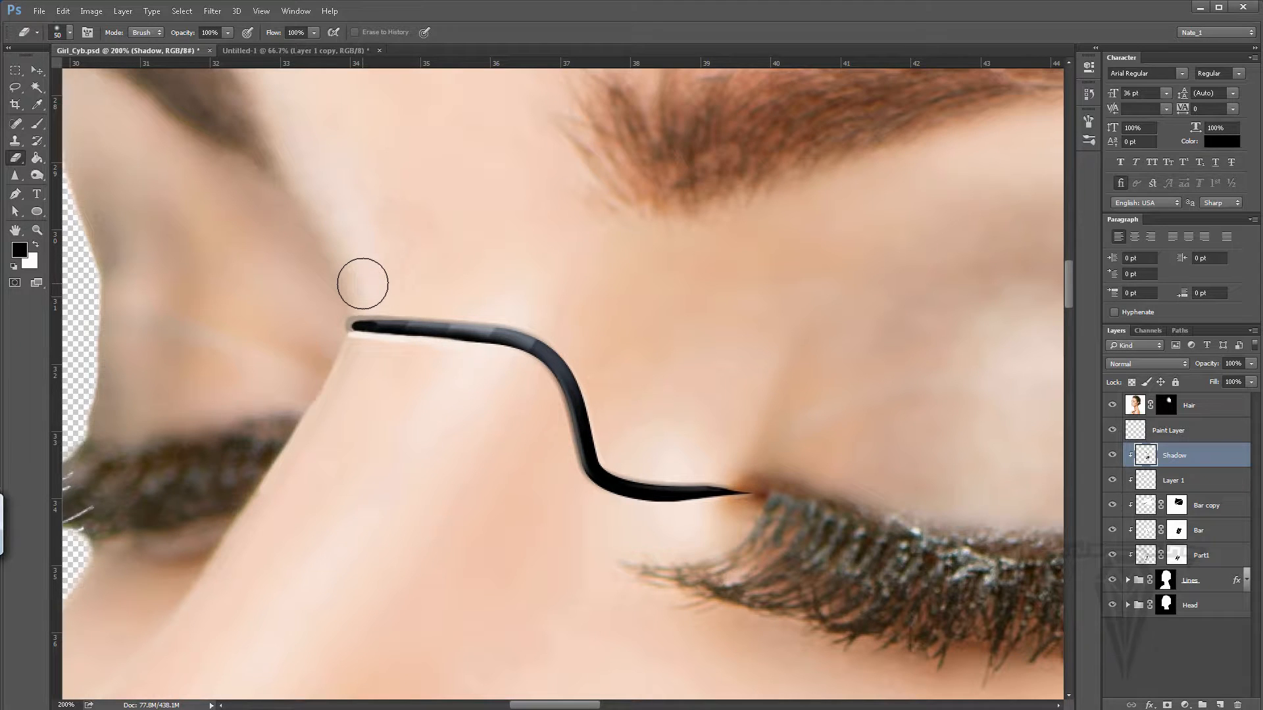
key(ctrl+z)
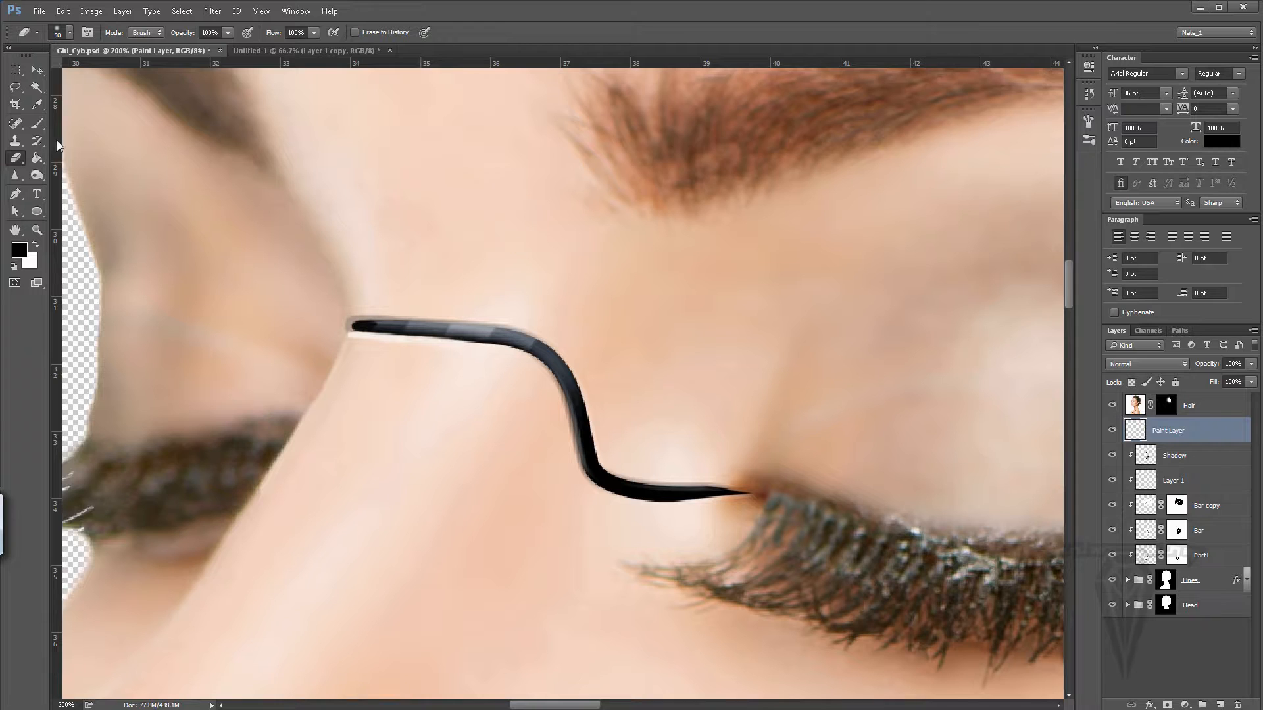
Step: Set the brush to a hard round tip with 1% spacing and 1 px size for detailing the seam on the Paint Layer
click(37, 123)
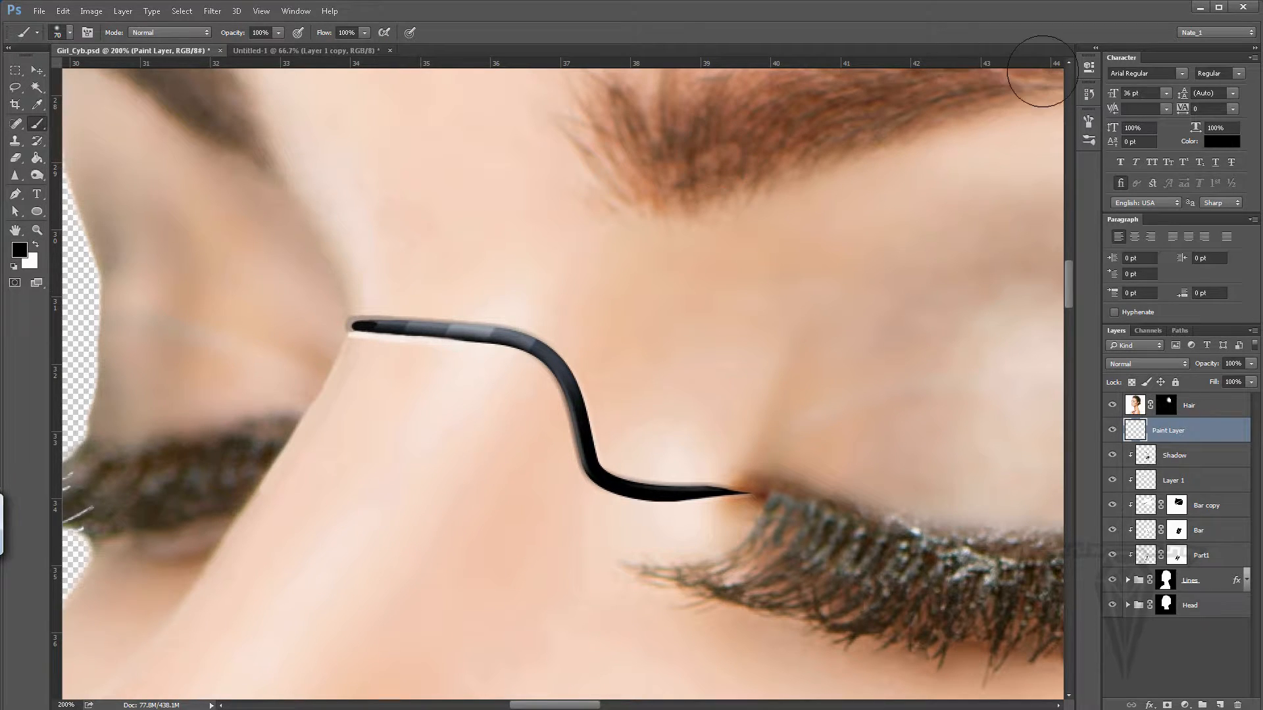
click(1088, 94)
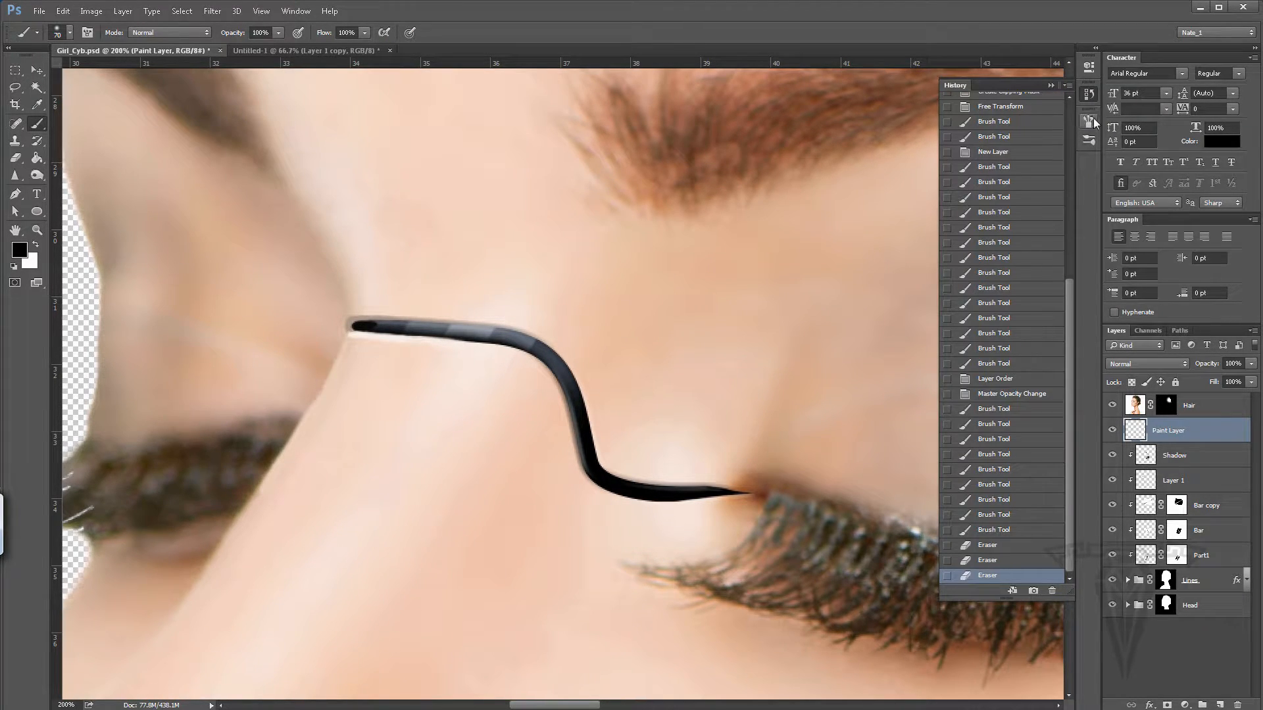
click(1090, 122)
click(965, 131)
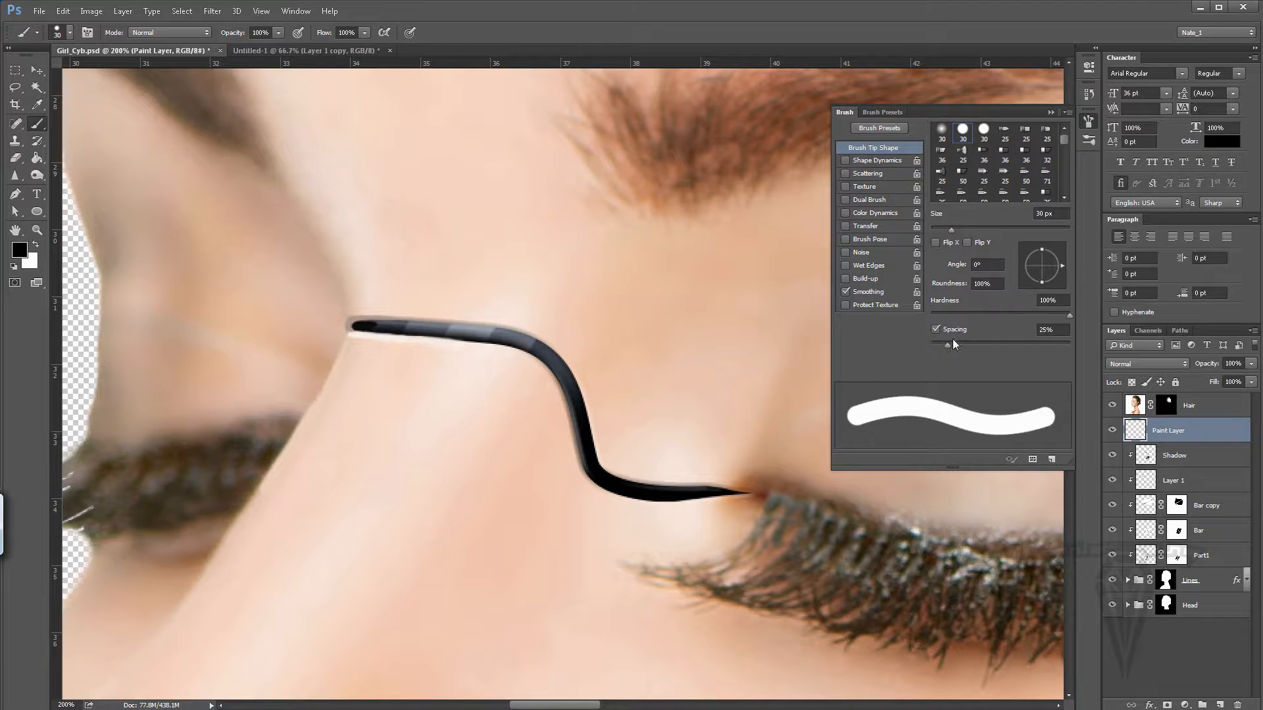
click(1052, 111)
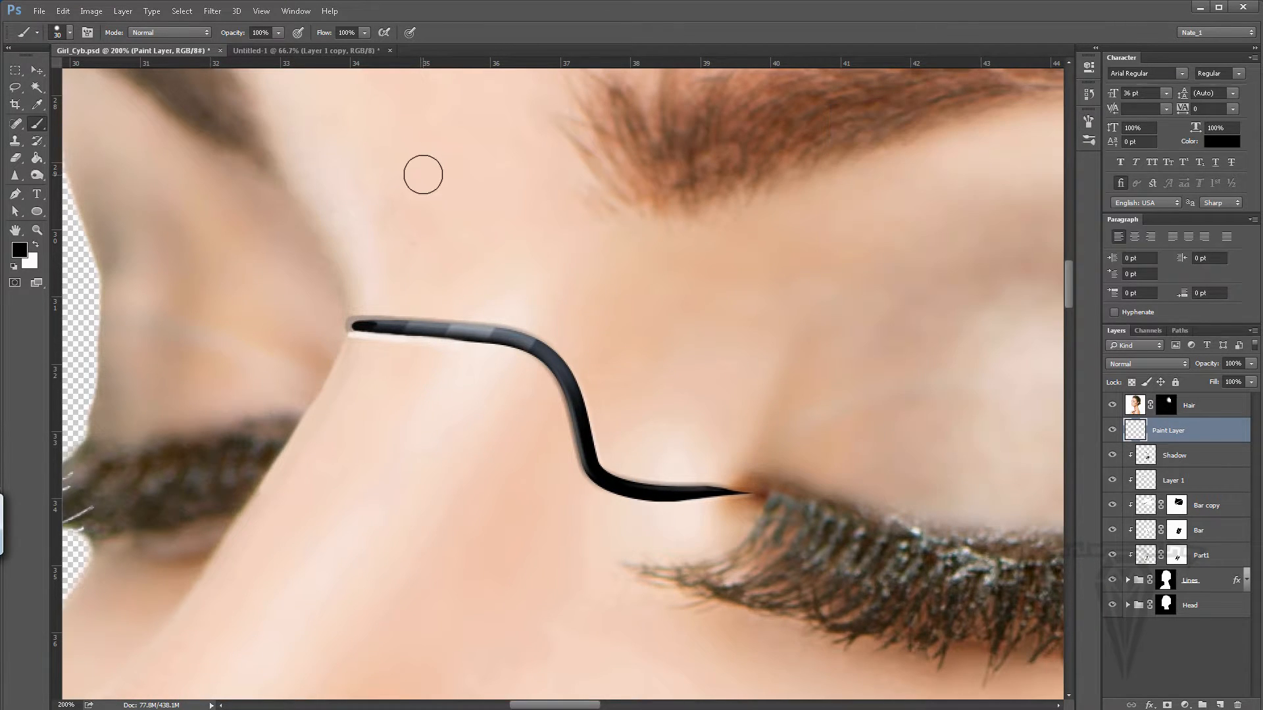
key([)
key(bracketleft)
click(37, 230)
click(371, 329)
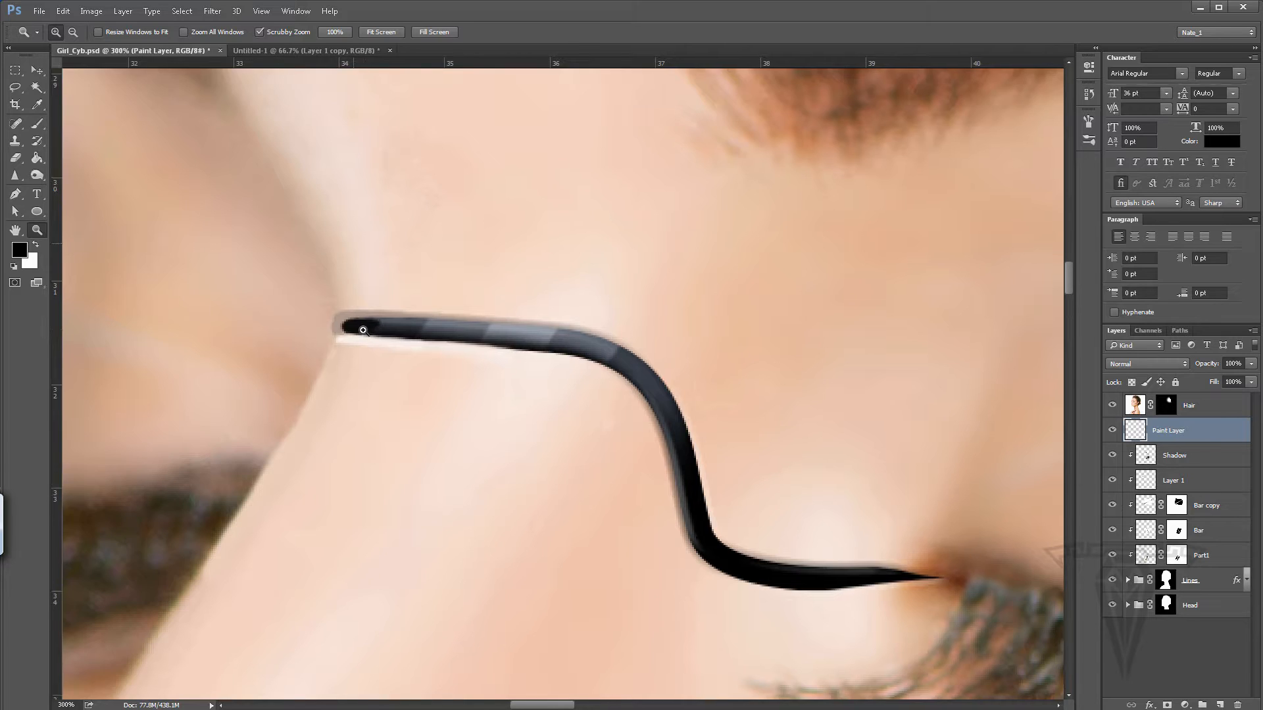
click(375, 327)
click(38, 124)
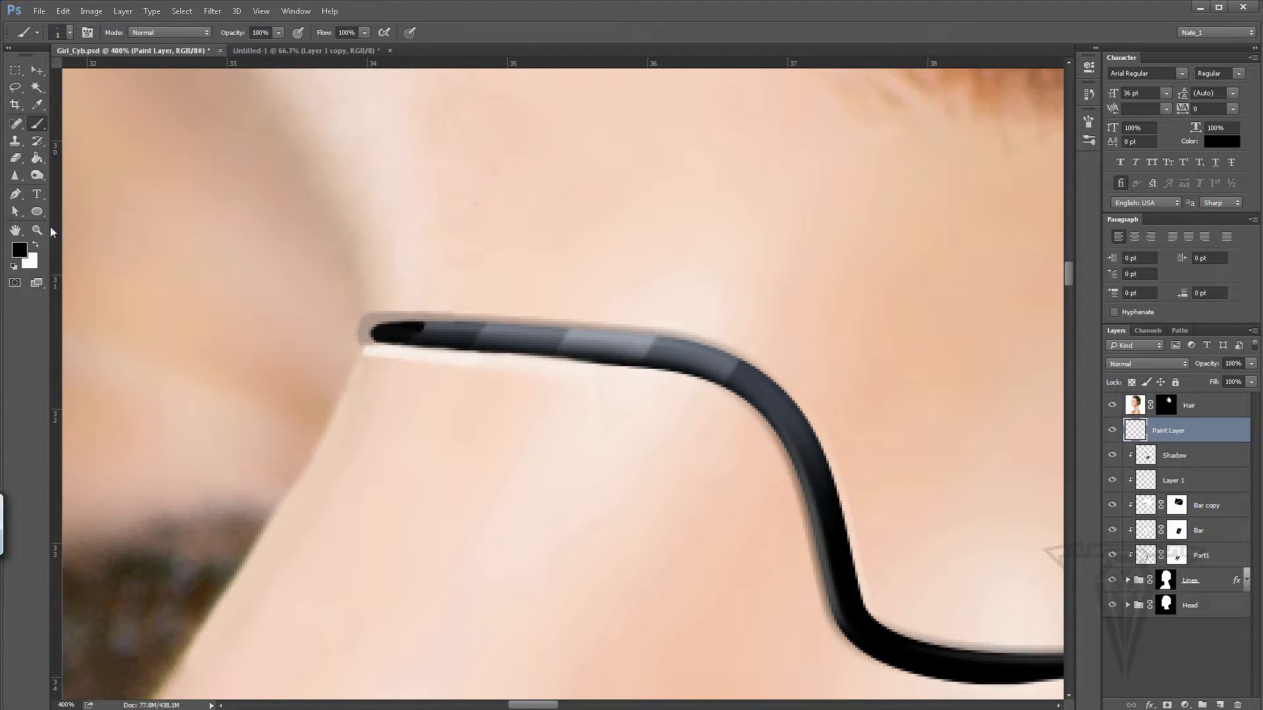
Step: Review the full portrait, then inspect the seam lines from the cheek and nose bridge up to the forehead circle
double_click(37, 230)
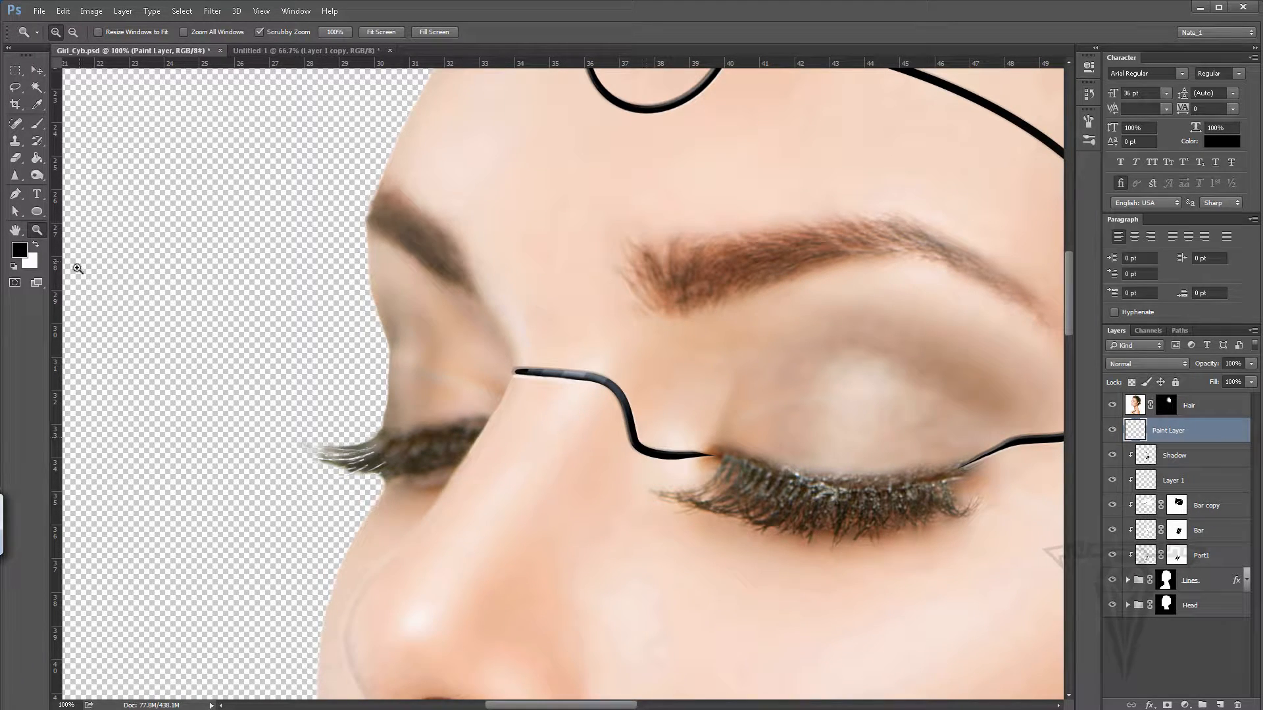
double_click(16, 230)
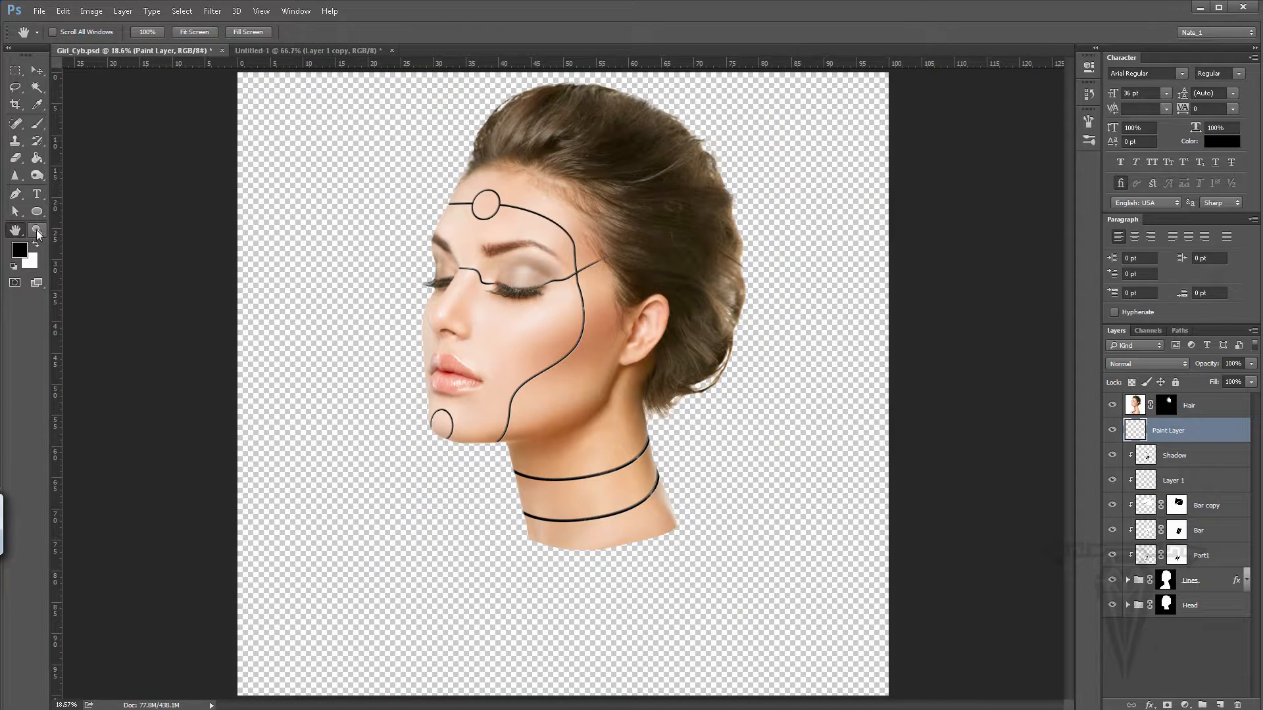
click(37, 230)
double_click(37, 230)
drag(307, 237, 629, 521)
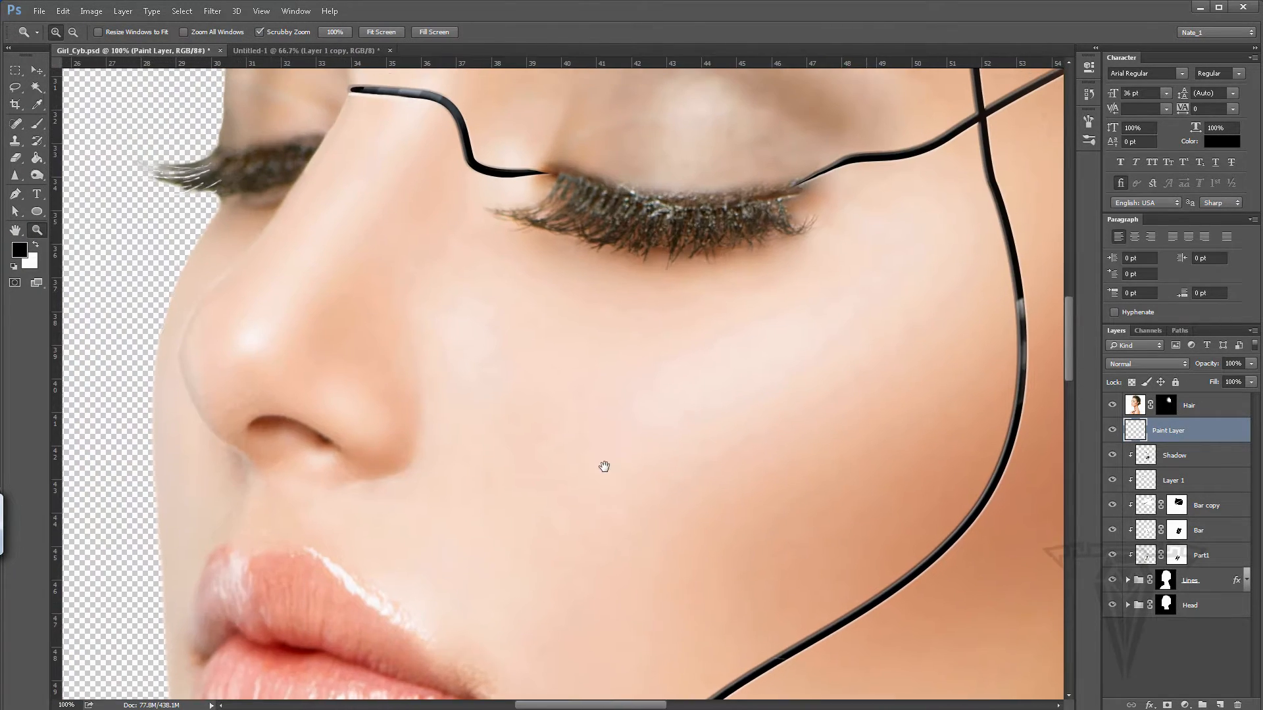
drag(578, 298, 547, 460)
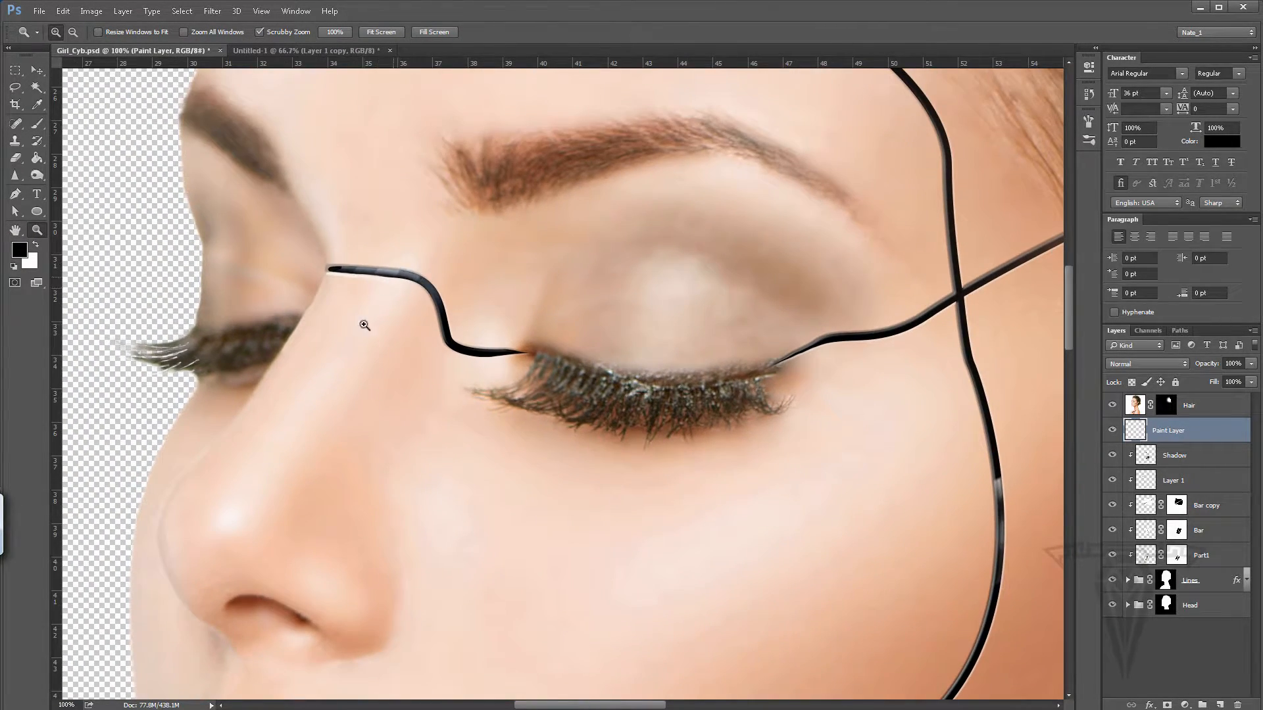
drag(534, 261, 493, 472)
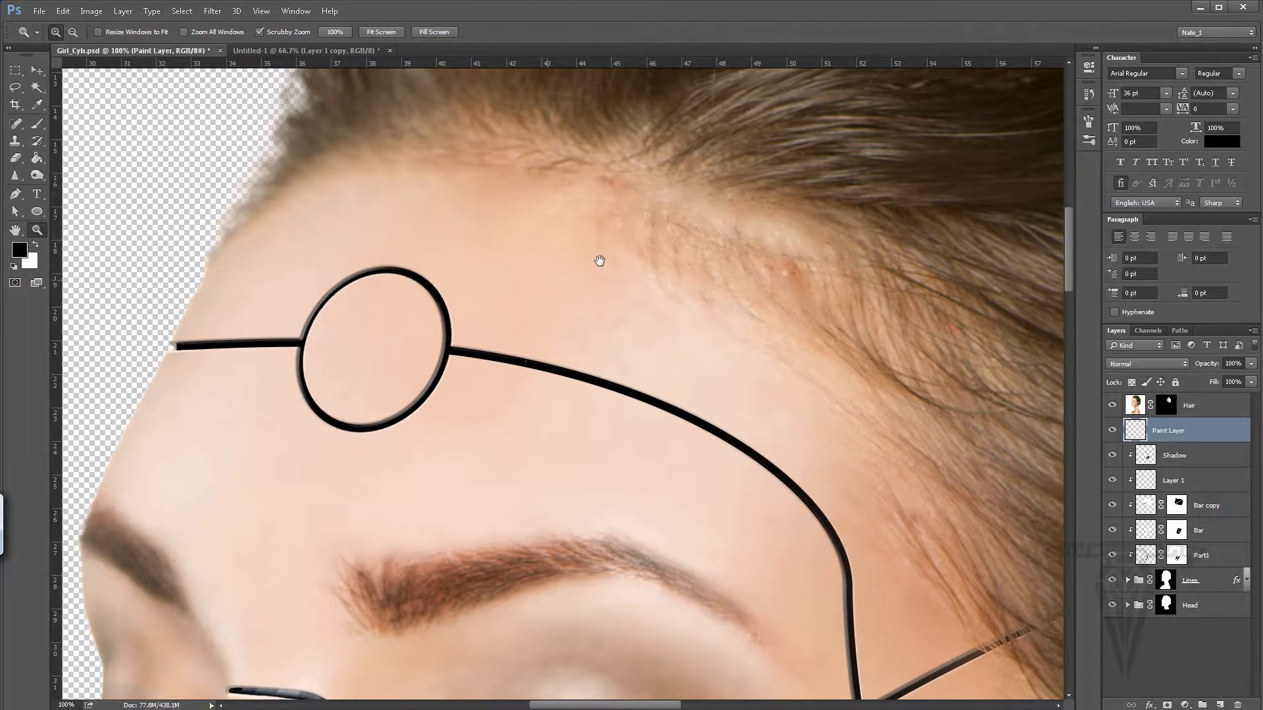
drag(599, 261, 642, 245)
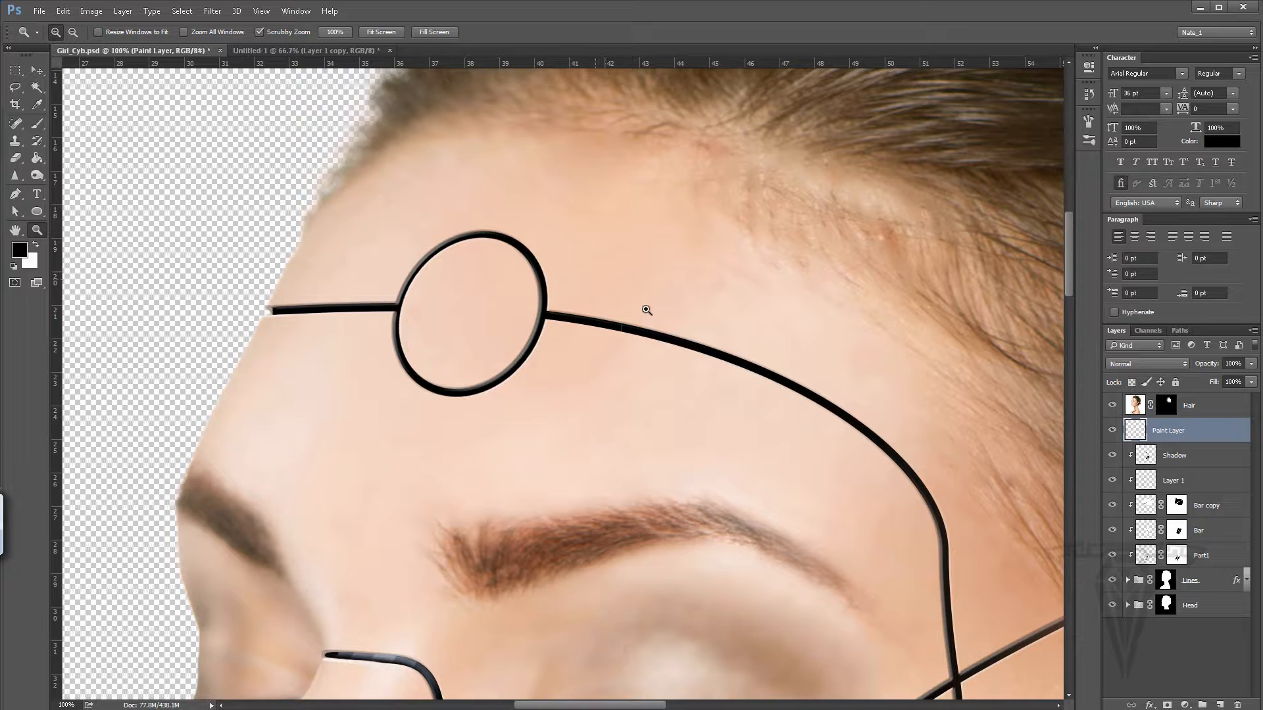
Step: Add a new layer above Paint Layer and set the foreground color to bright blue (#00aeff) for the brush
click(1184, 463)
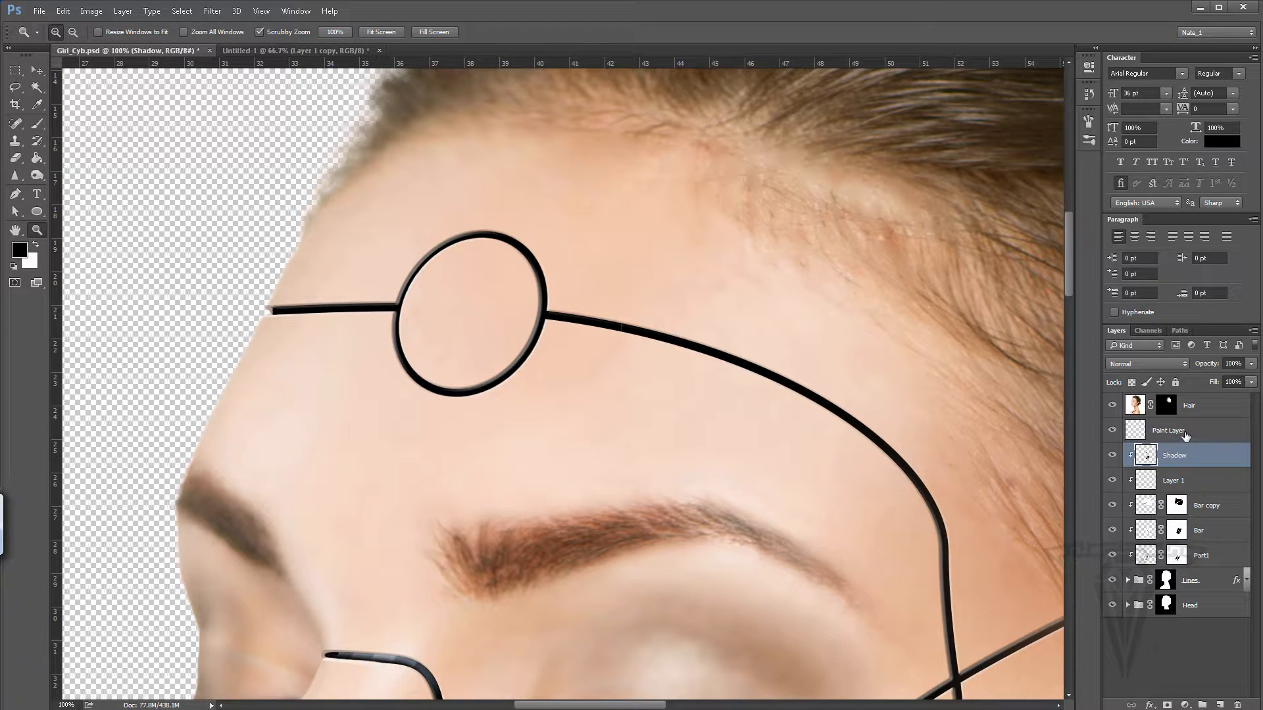
click(1184, 436)
click(1218, 704)
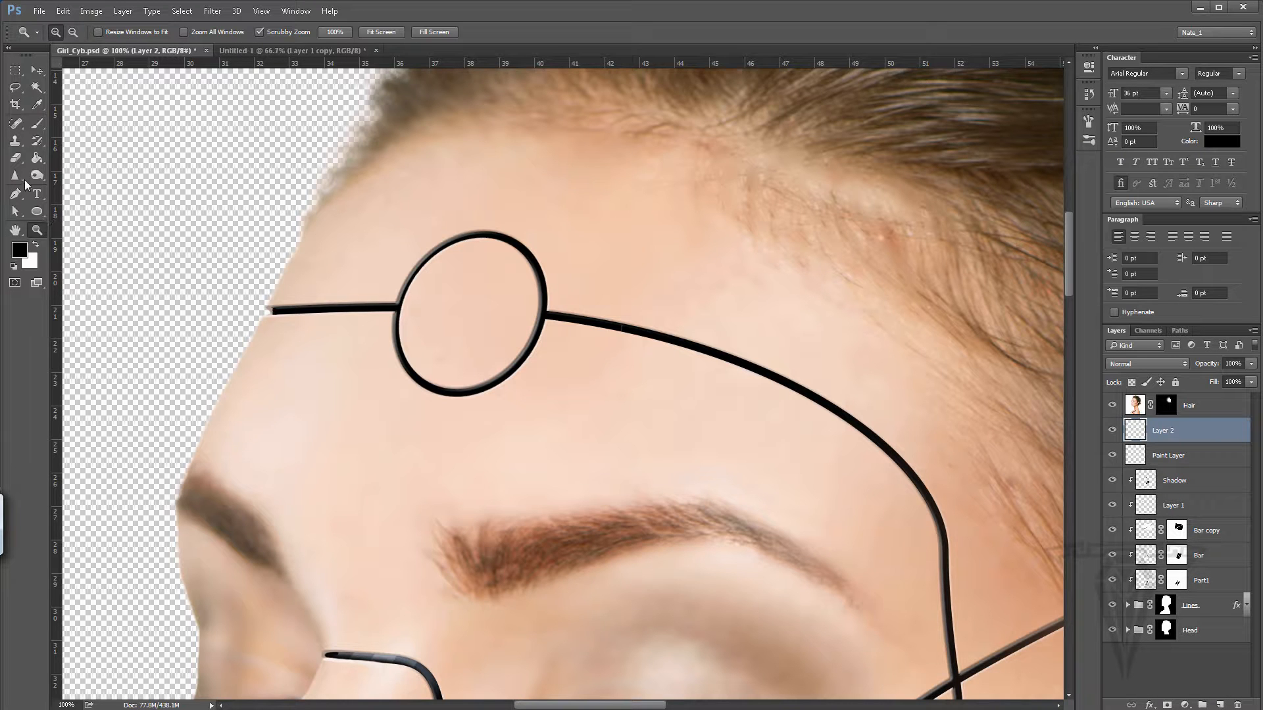
click(37, 123)
click(19, 250)
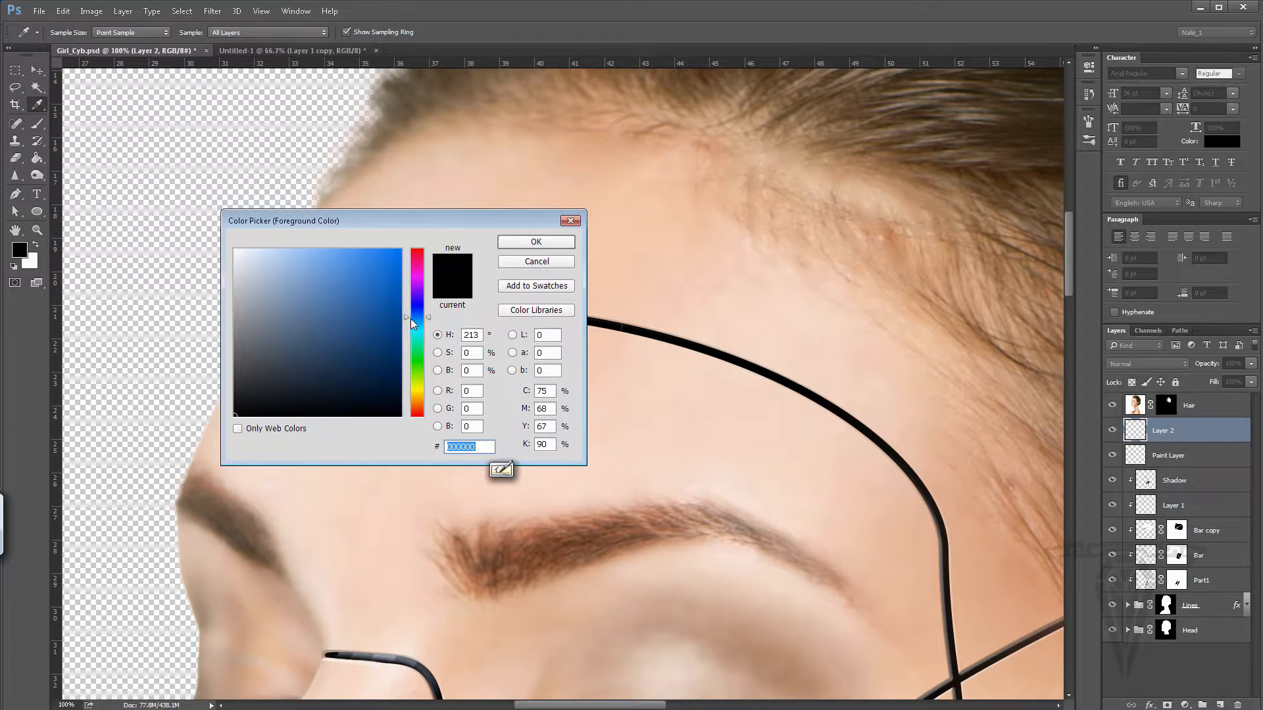
drag(428, 323, 428, 327)
drag(361, 277, 389, 259)
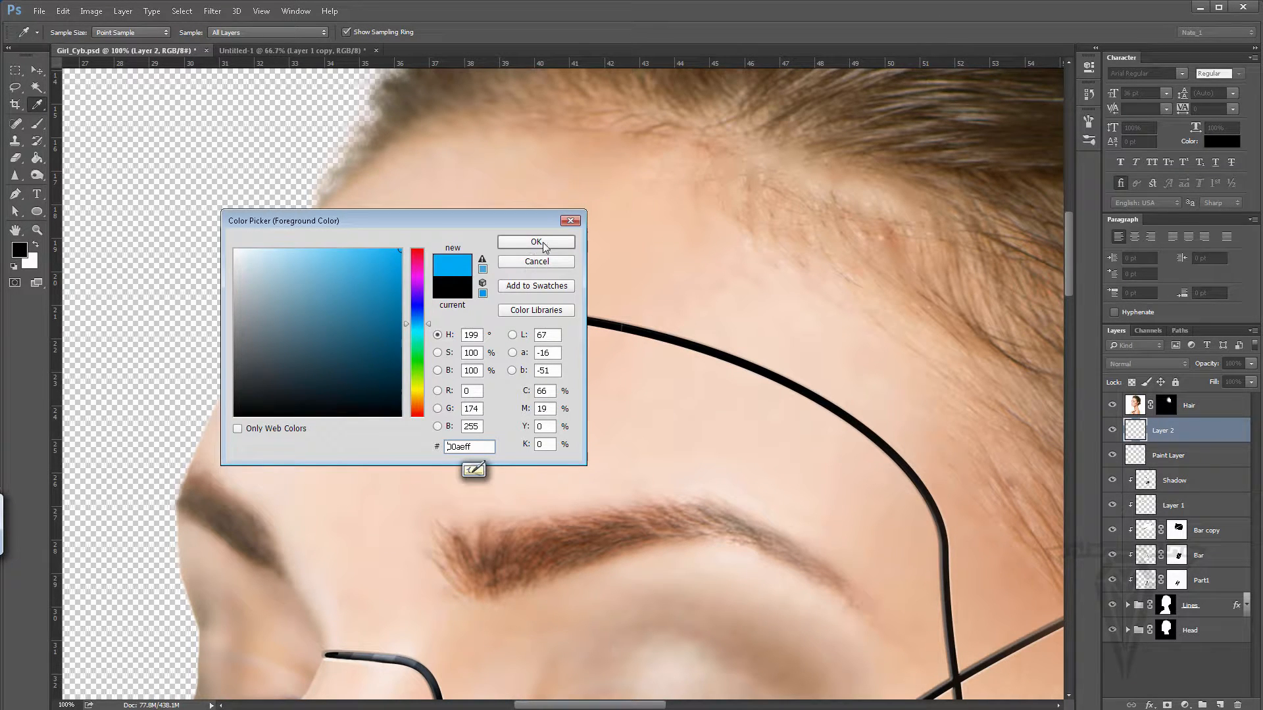
click(507, 248)
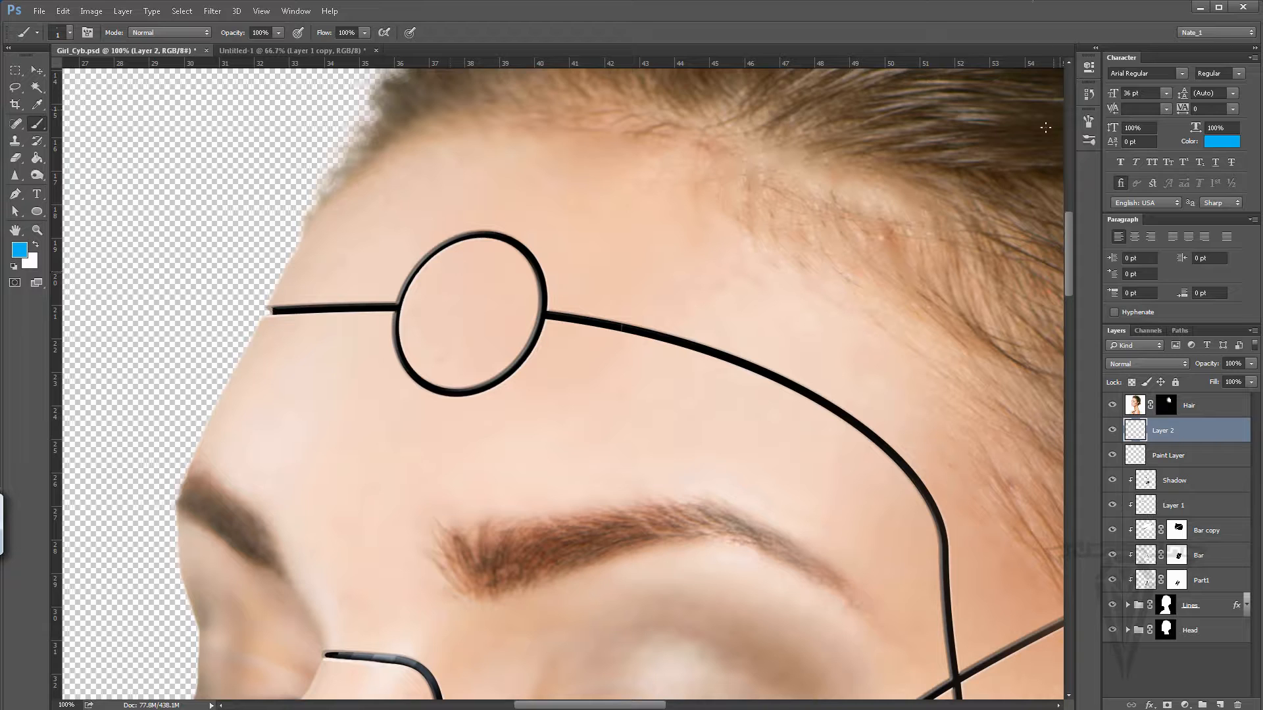
Step: Set the brush to a larger soft round tip with 0% hardness and 1% spacing
click(1089, 121)
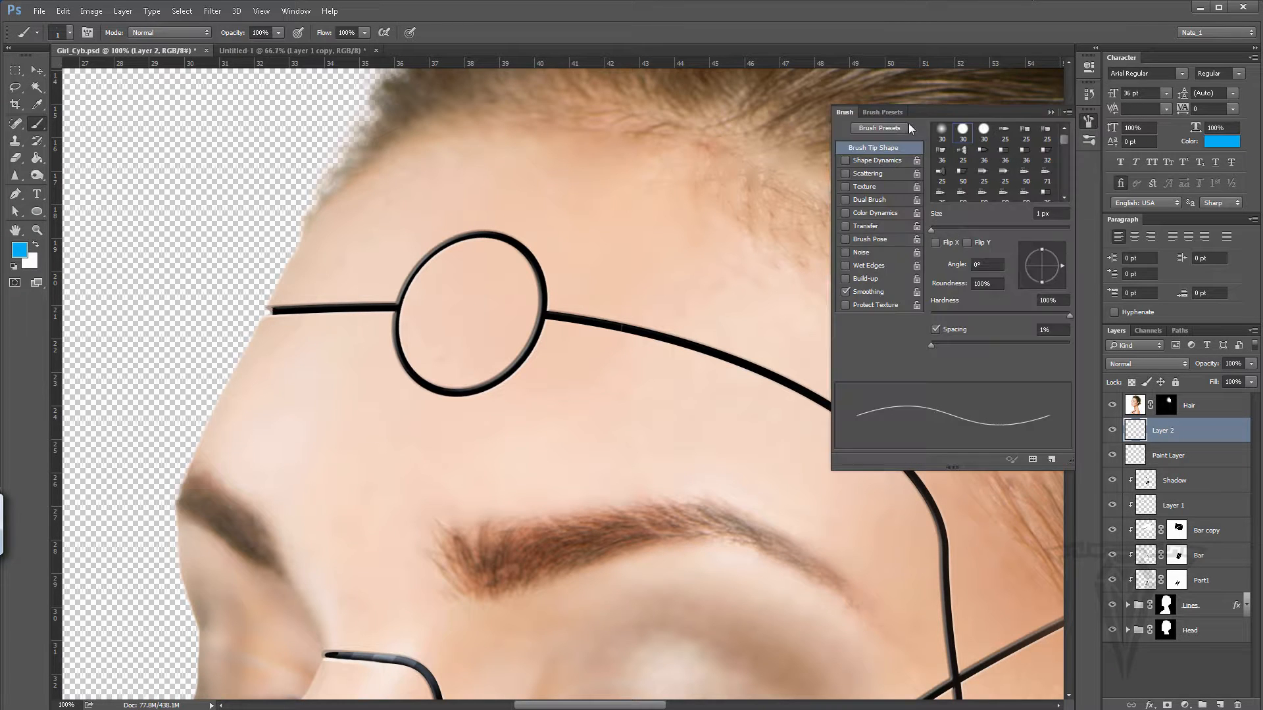
click(941, 130)
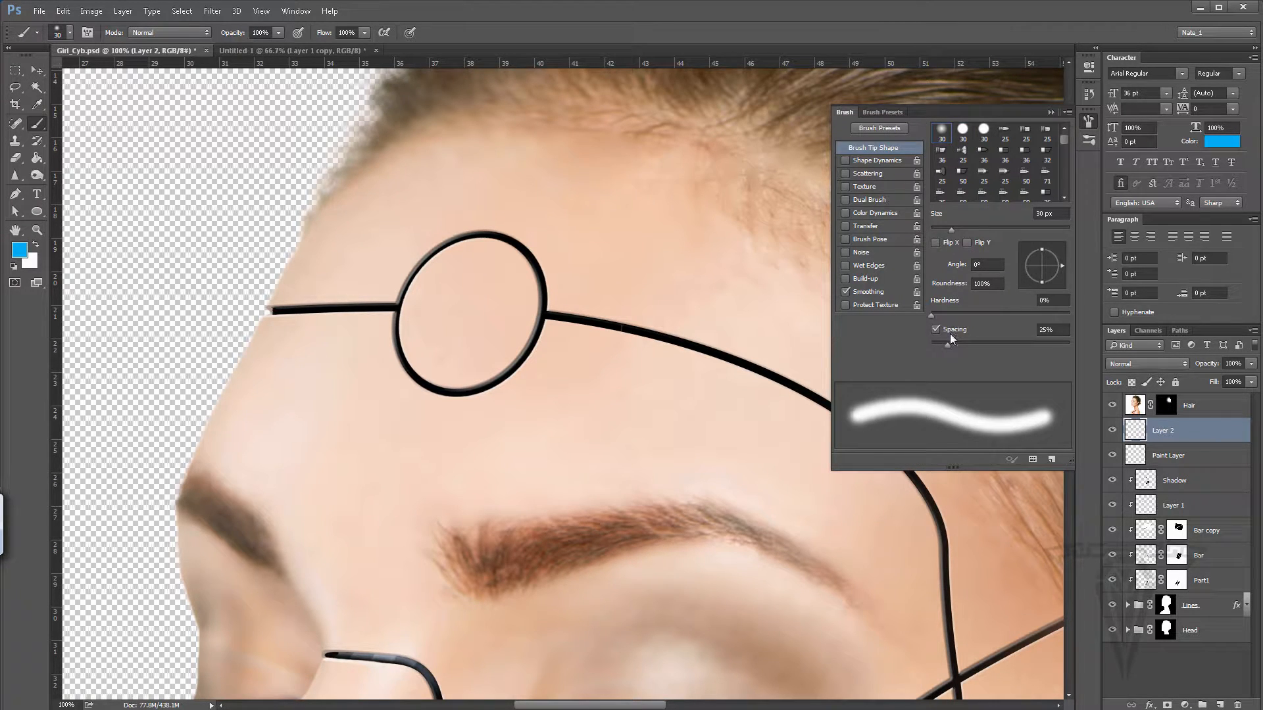
drag(949, 343, 919, 347)
drag(966, 228, 973, 228)
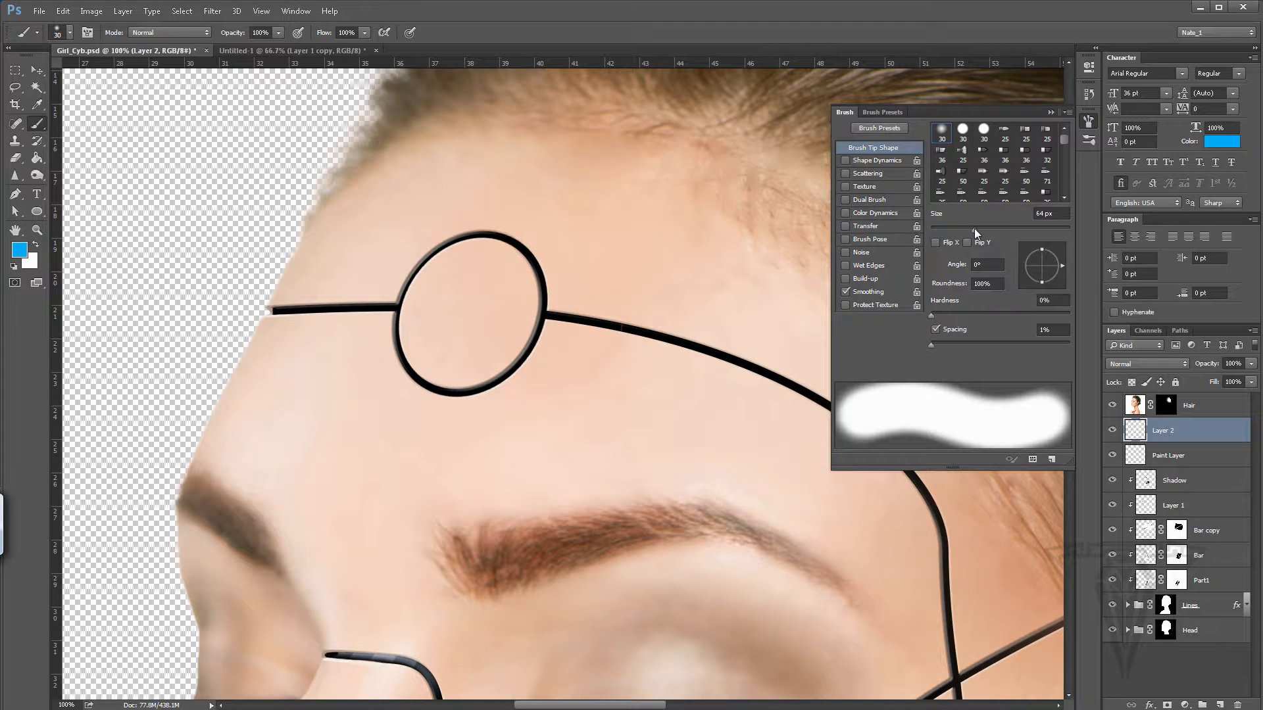
click(1052, 112)
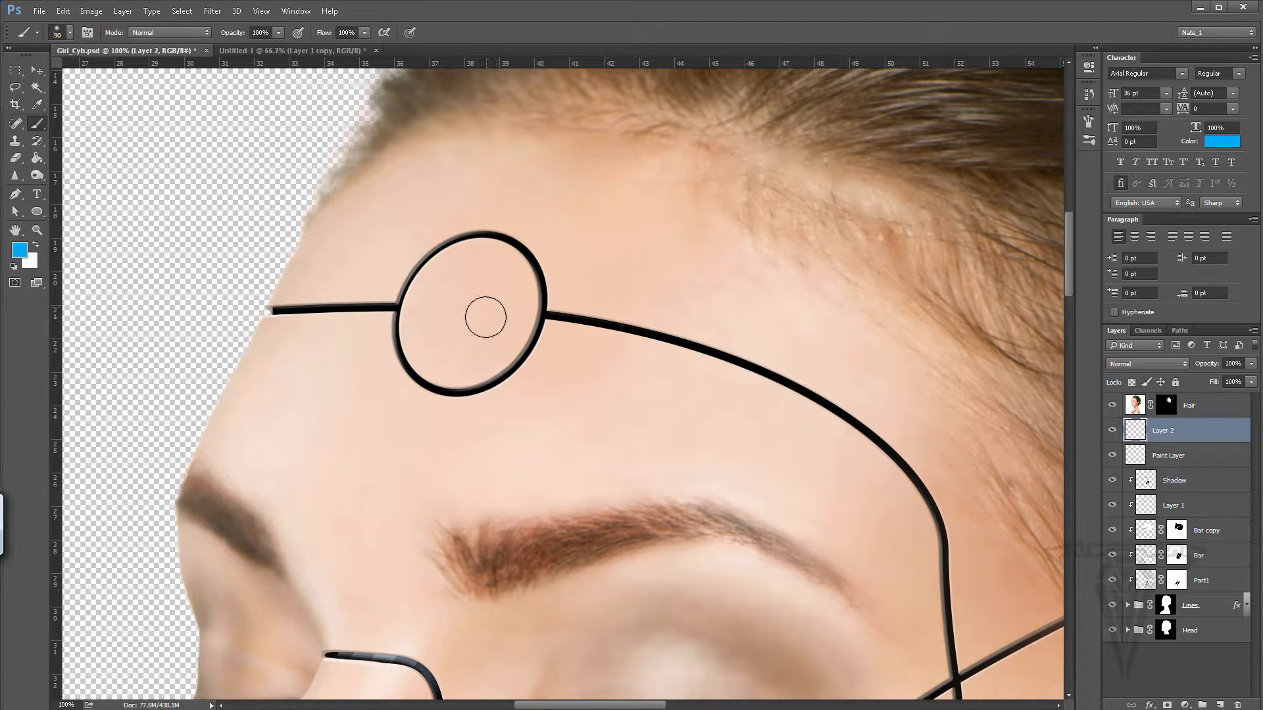
Step: Paint blue over the forehead circle with a 150 px brush and move Layer 2 below Shadow to clip it to the seam lines
key(bracketright)
key(bracketright)
key(bracketright)
key(bracketright)
key(bracketright)
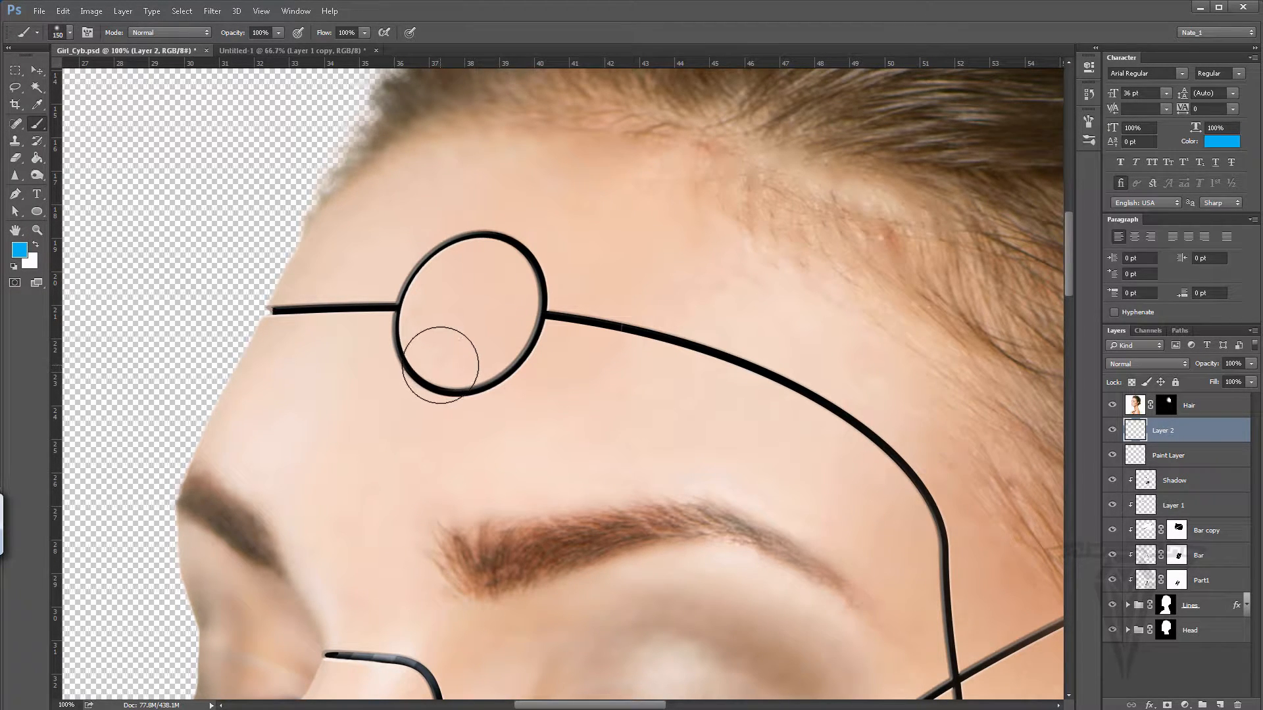
key(bracketright)
click(422, 339)
mouse_move(422, 338)
mouse_down()
mouse_move(427, 286)
mouse_move(462, 270)
mouse_move(492, 280)
mouse_move(500, 322)
mouse_move(475, 356)
mouse_move(450, 360)
mouse_move(462, 278)
mouse_move(528, 324)
mouse_move(532, 344)
mouse_move(496, 330)
mouse_up()
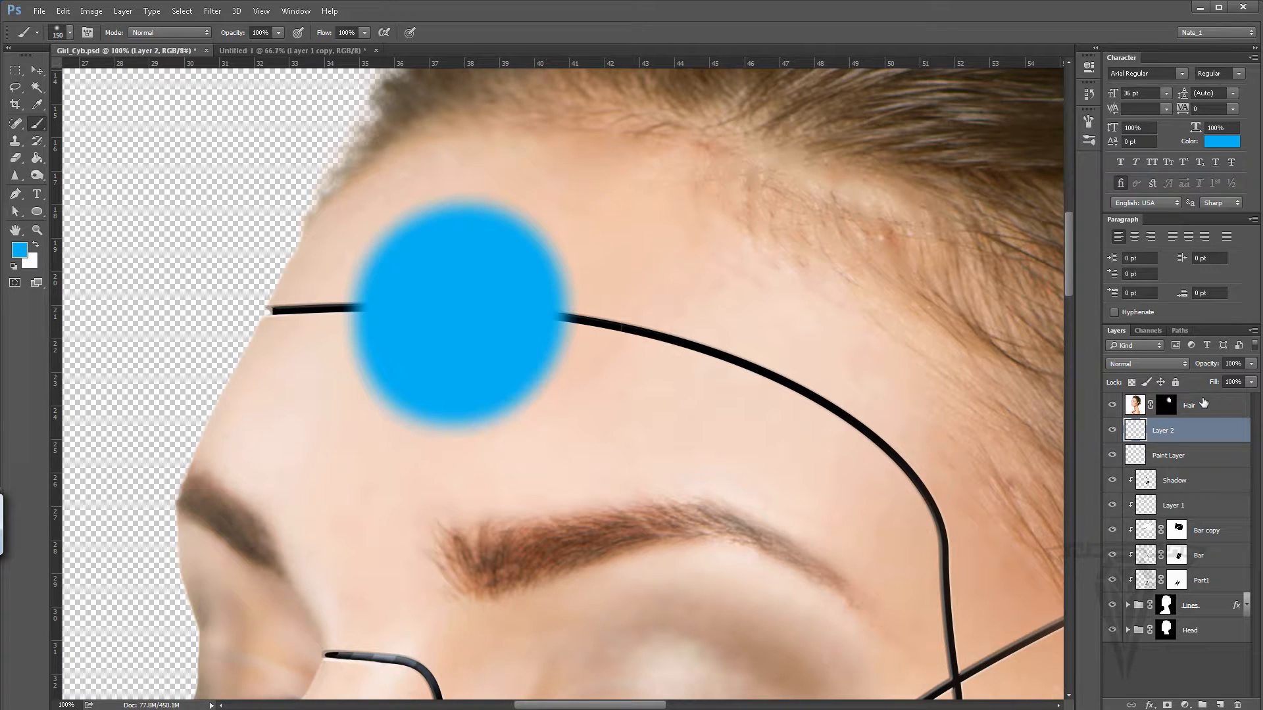
drag(1187, 435, 1191, 500)
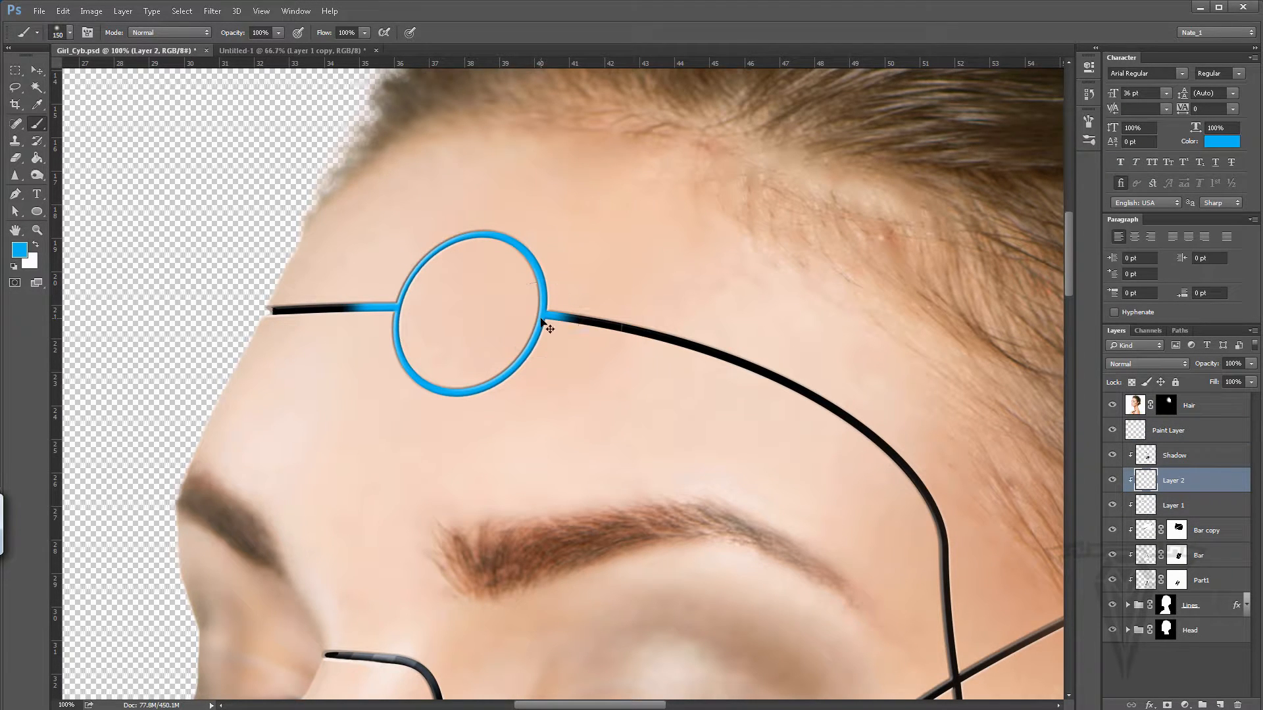
Step: Scale the blue paint on Layer 2 to about 89% with Free Transform and center it on the forehead circle
key(ctrl+t)
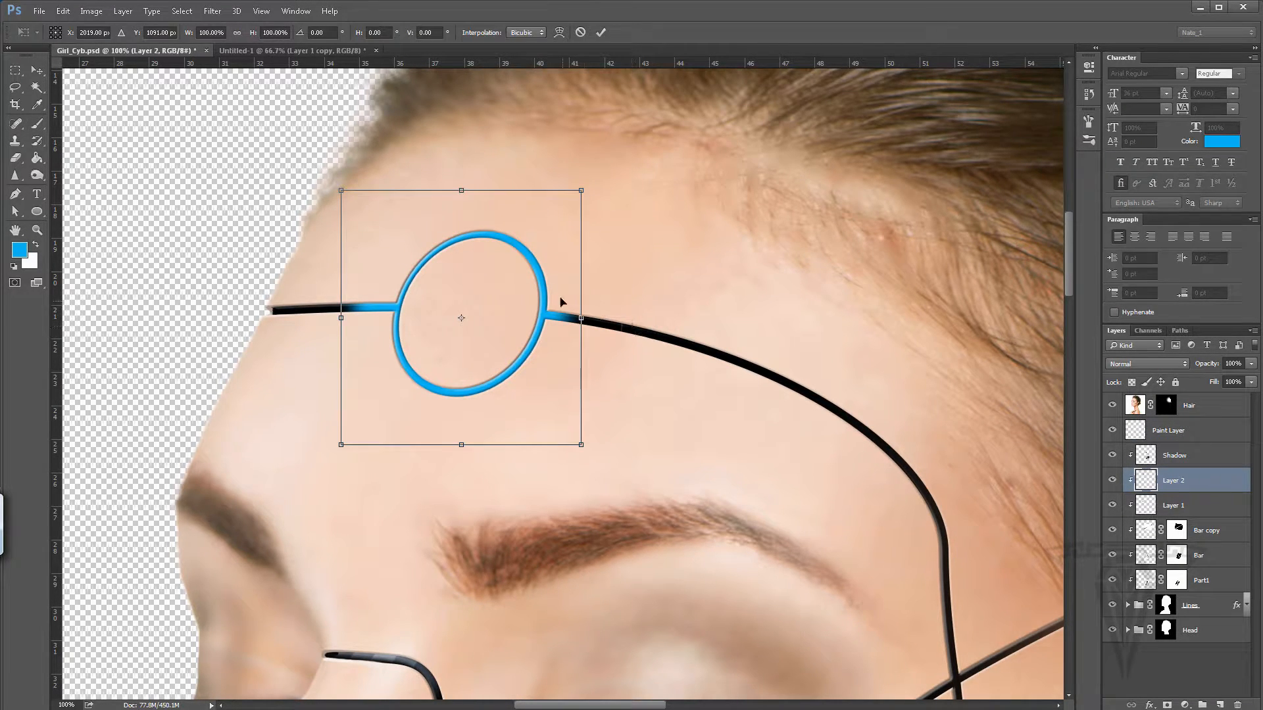
click(62, 11)
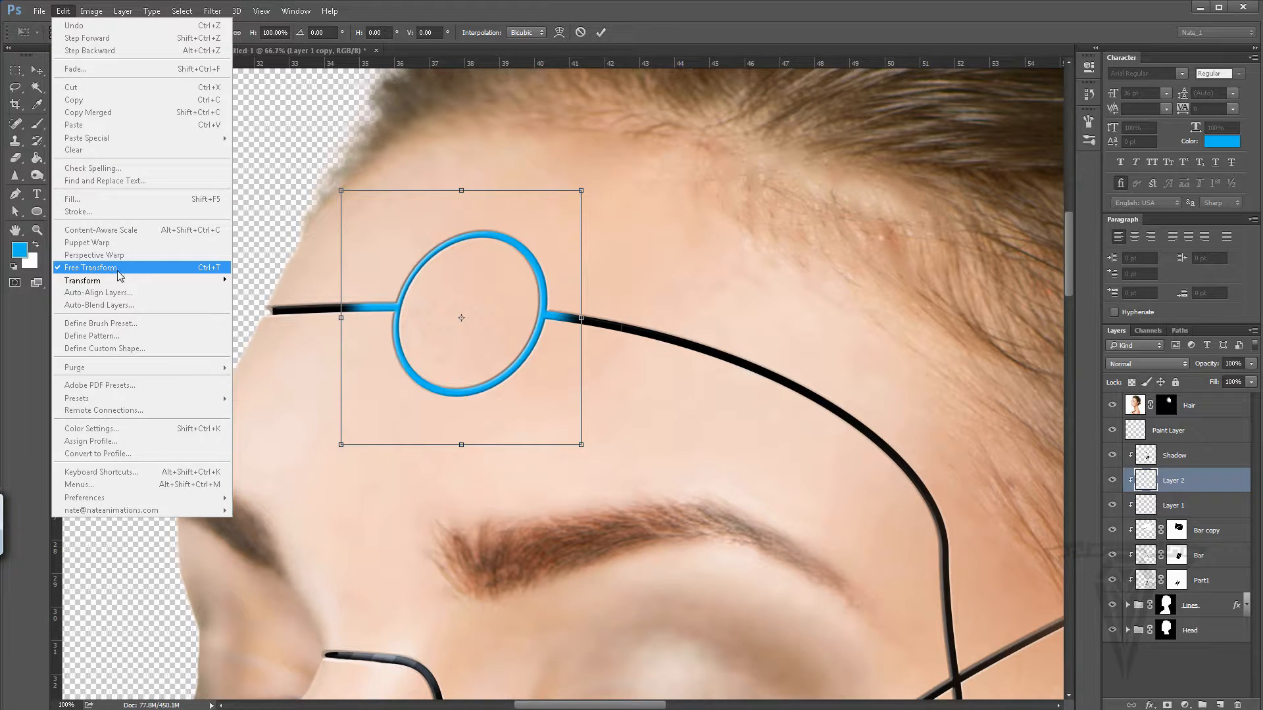
click(340, 186)
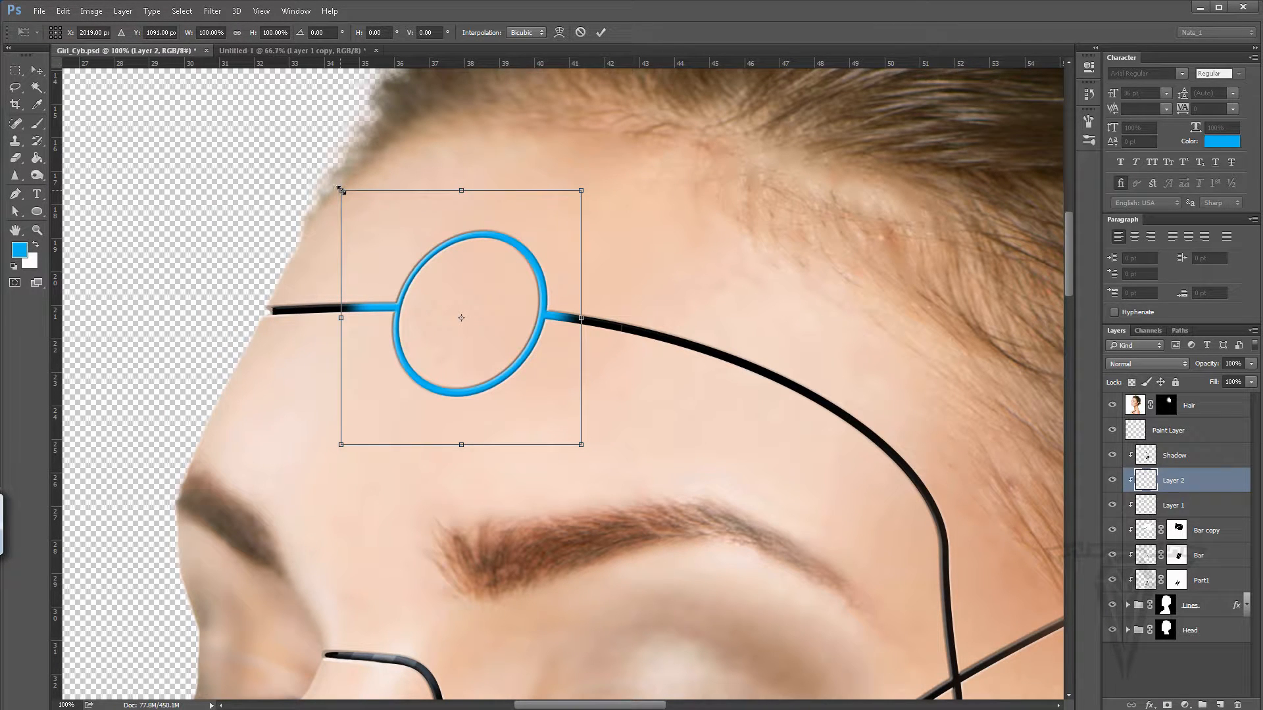
drag(347, 192, 360, 208)
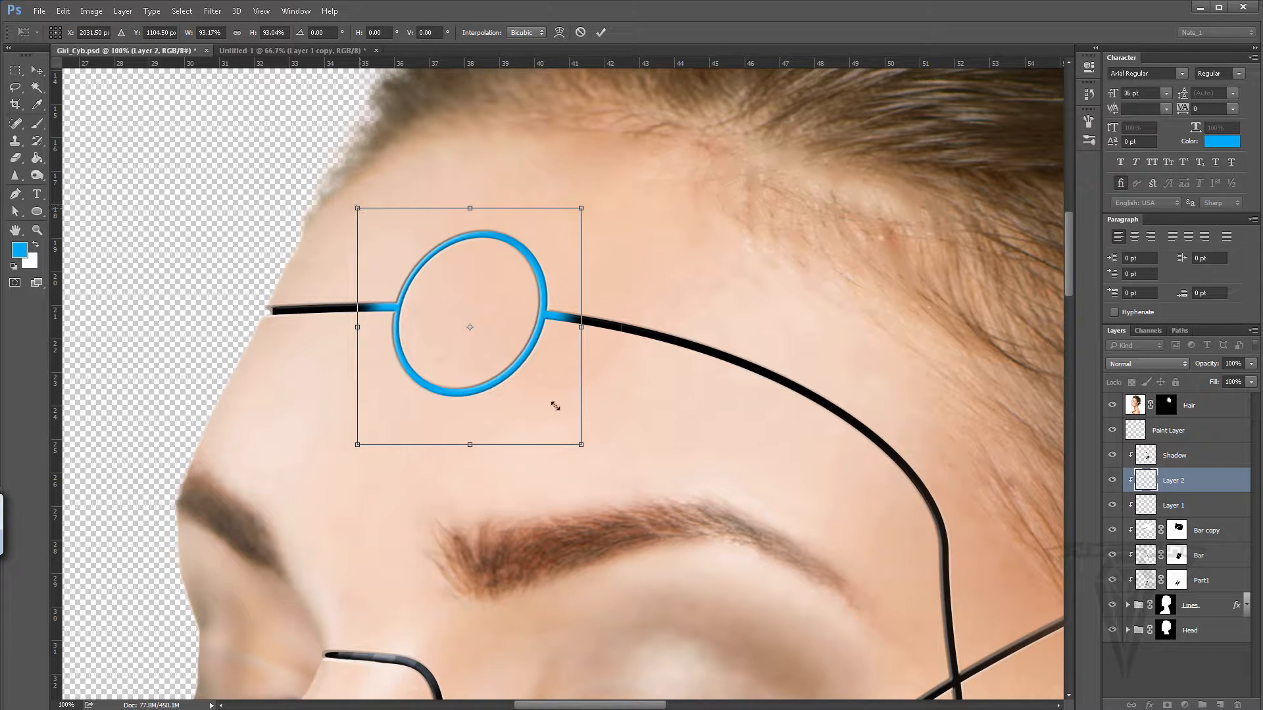
mouse_move(578, 443)
mouse_down()
mouse_move(565, 424)
mouse_move(570, 434)
mouse_up()
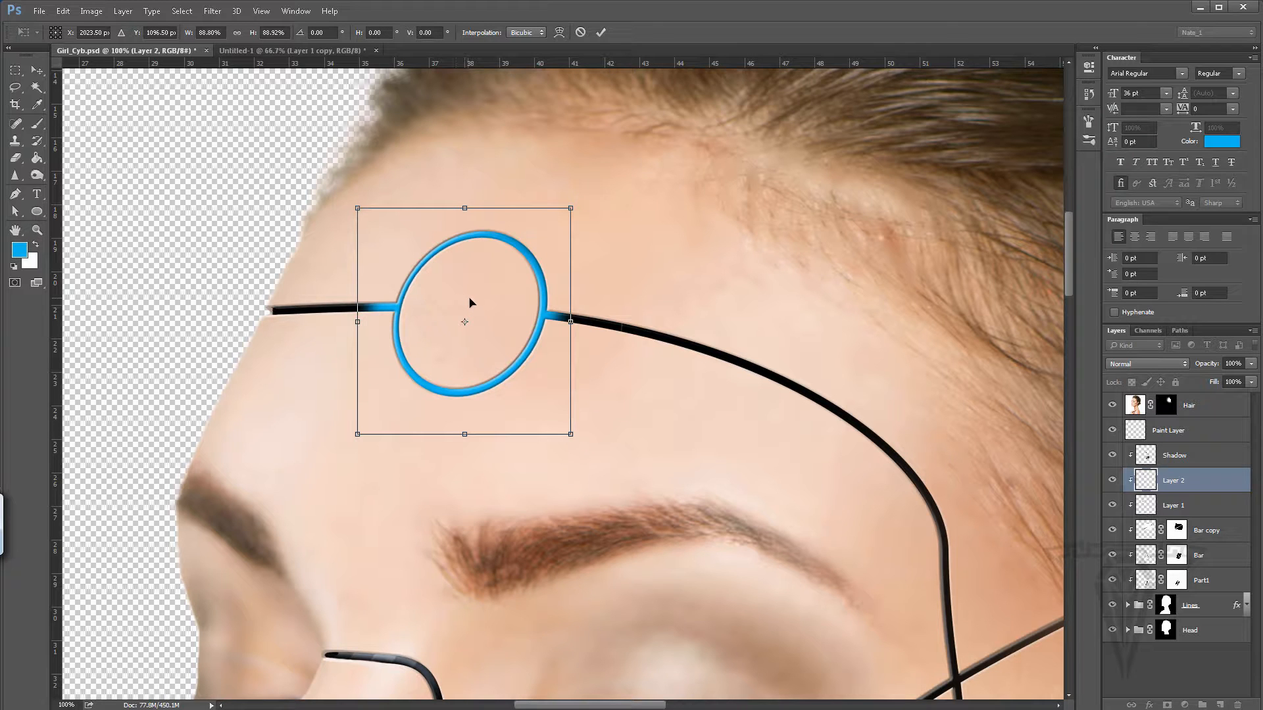
drag(459, 301, 478, 298)
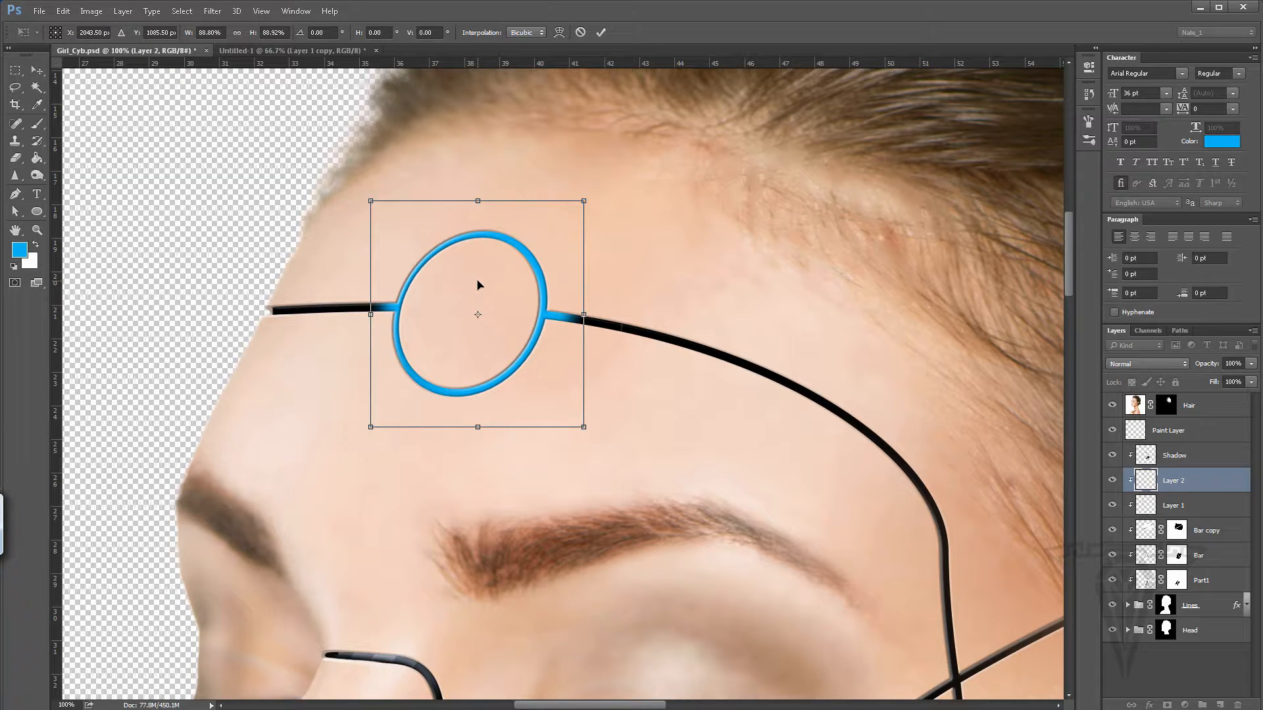
key(Return)
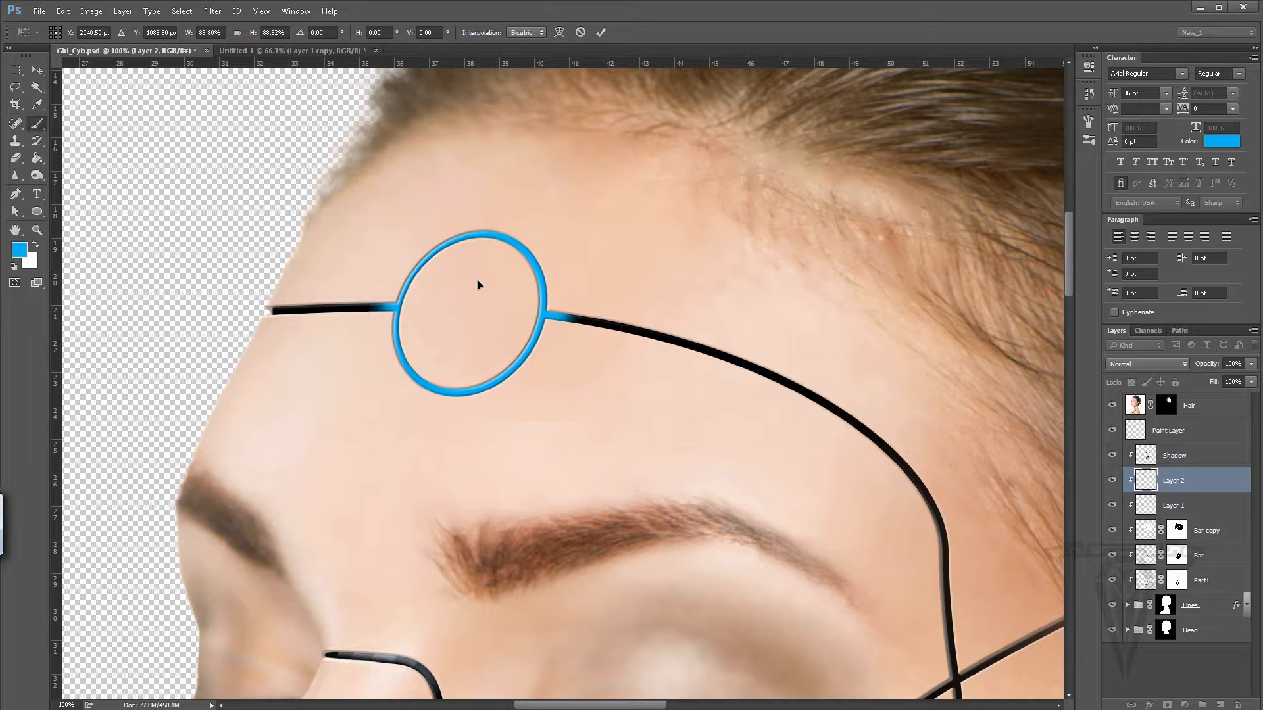
key(b)
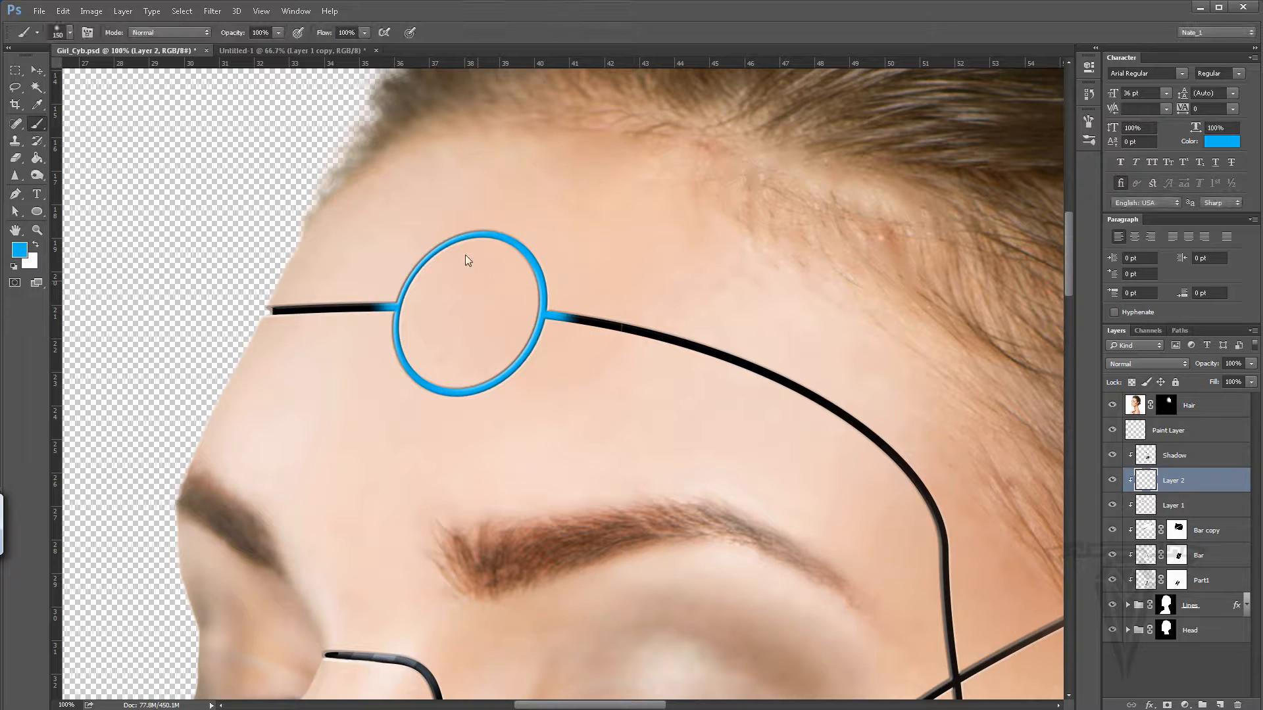
Step: Switch to the Eraser with its soft tip enlarged to 60 px
click(16, 157)
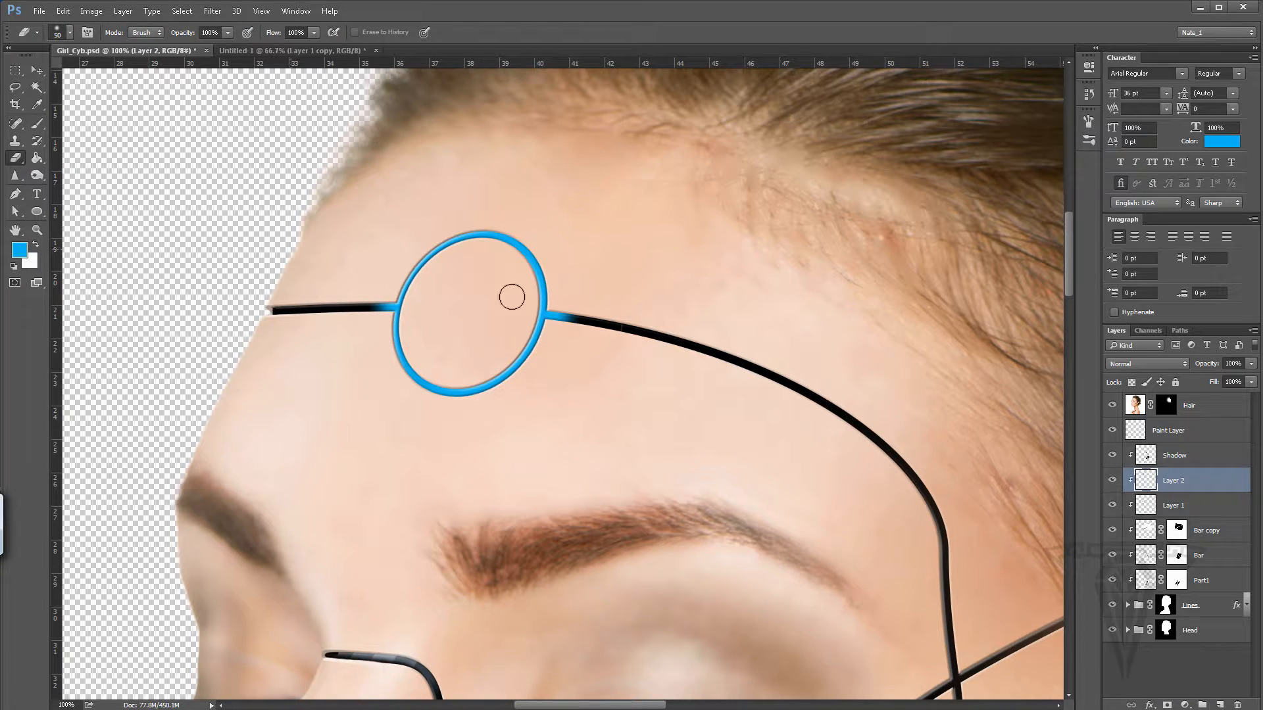
click(1089, 121)
click(1051, 112)
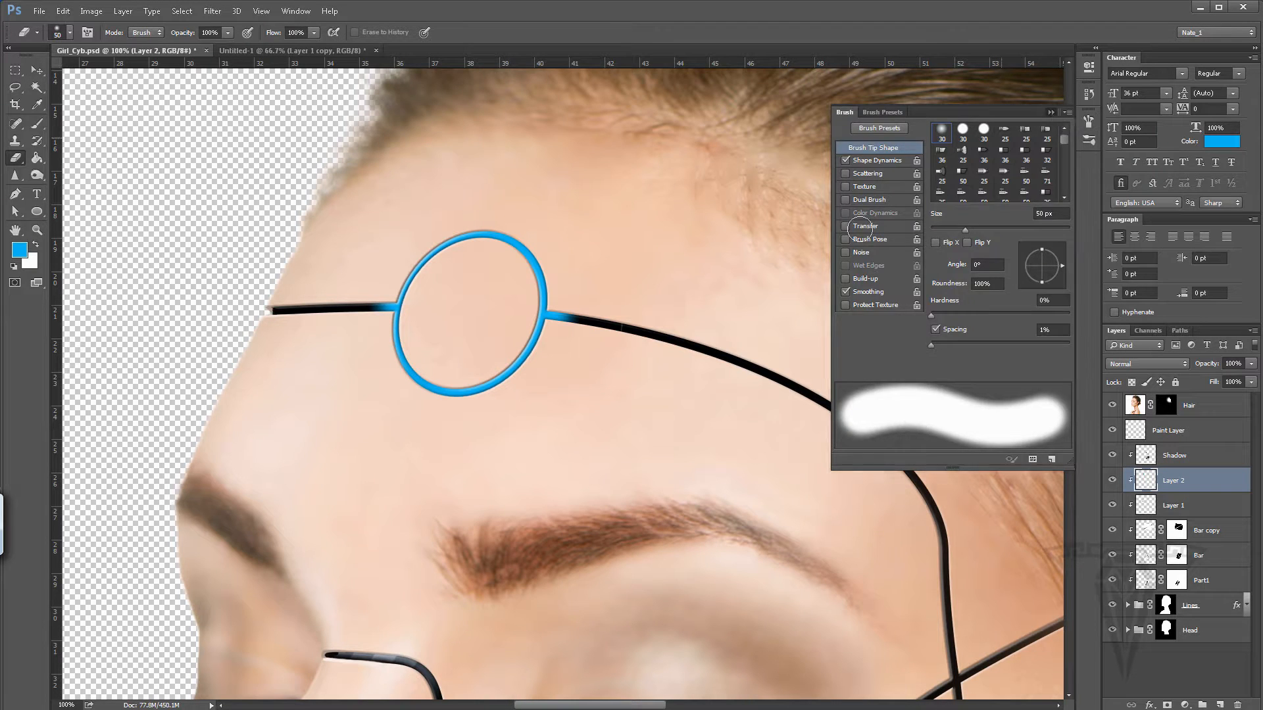
key(bracketright)
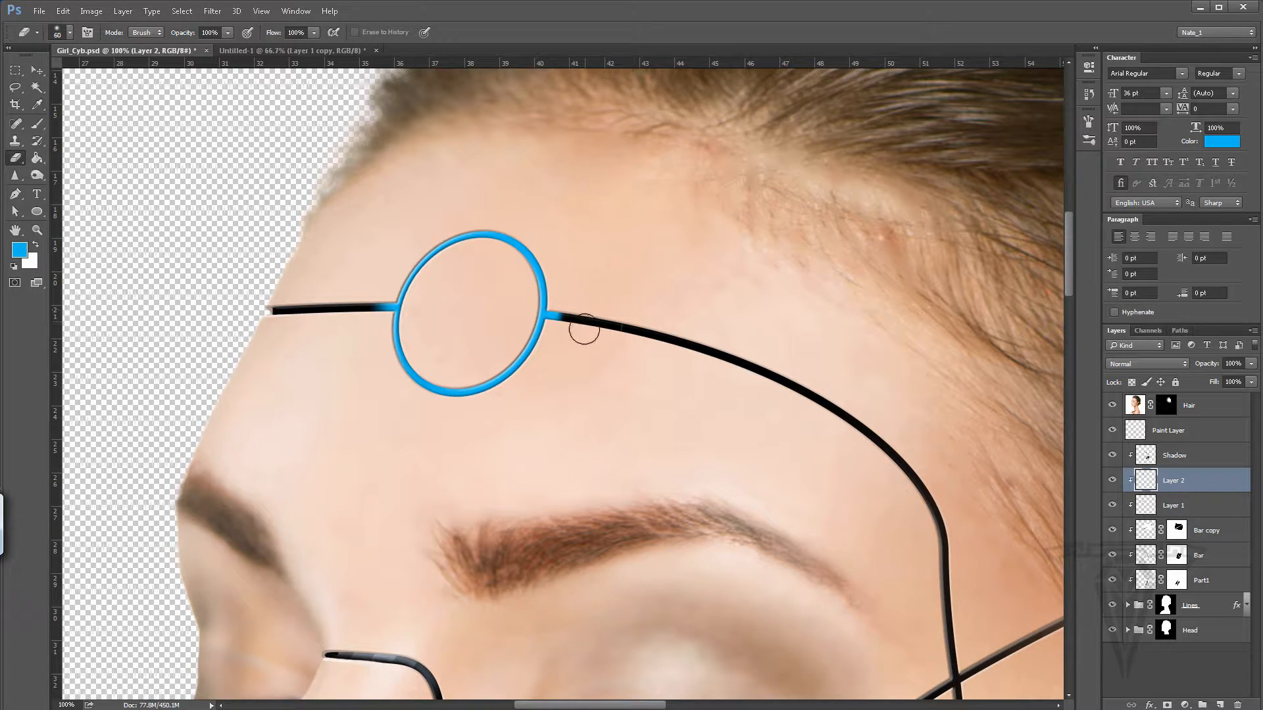
Step: Try erasing the blue from the seams on both sides of the forehead circle and revert to the Free Transform history state
drag(583, 330, 572, 310)
drag(381, 282, 358, 313)
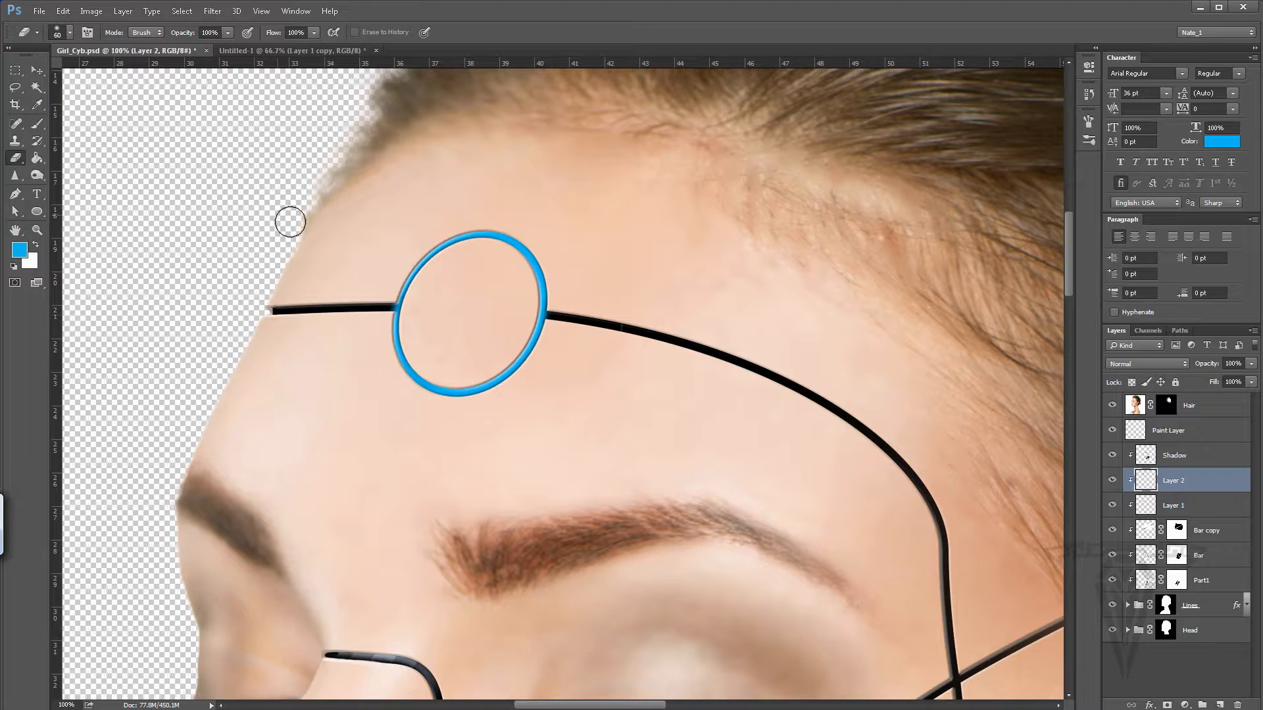
key(ctrl+z)
click(1087, 94)
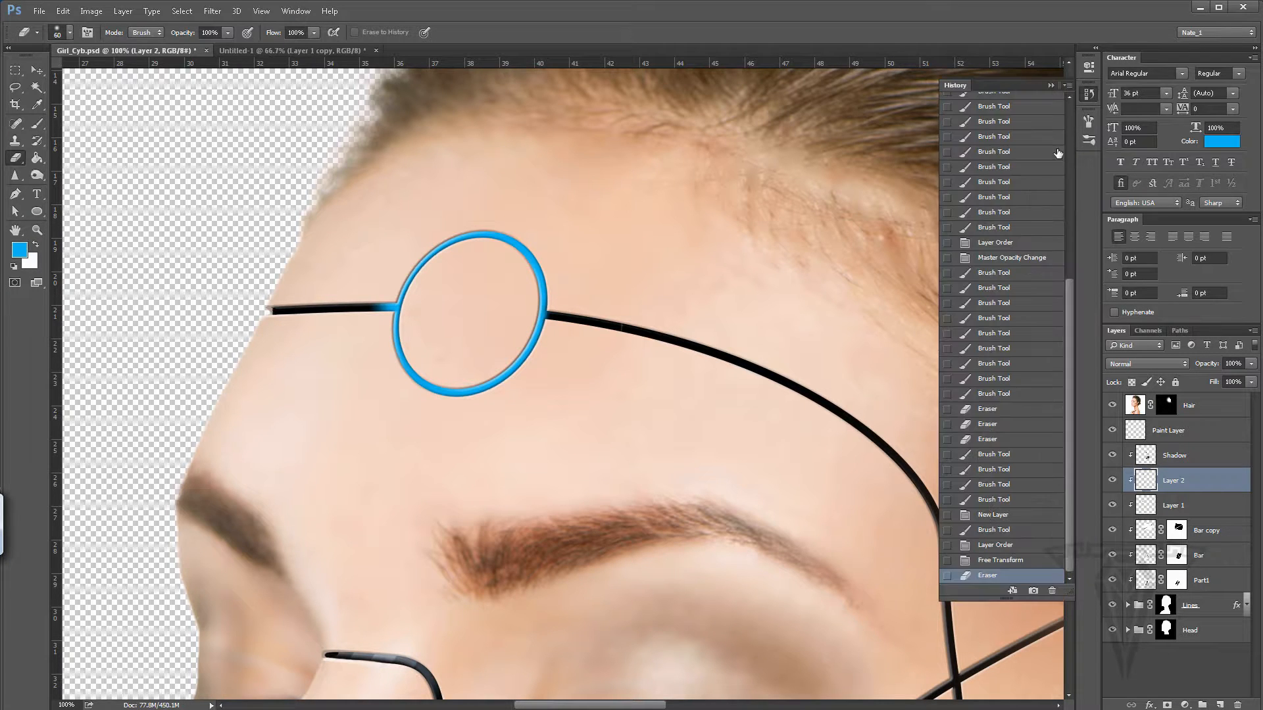
click(1001, 561)
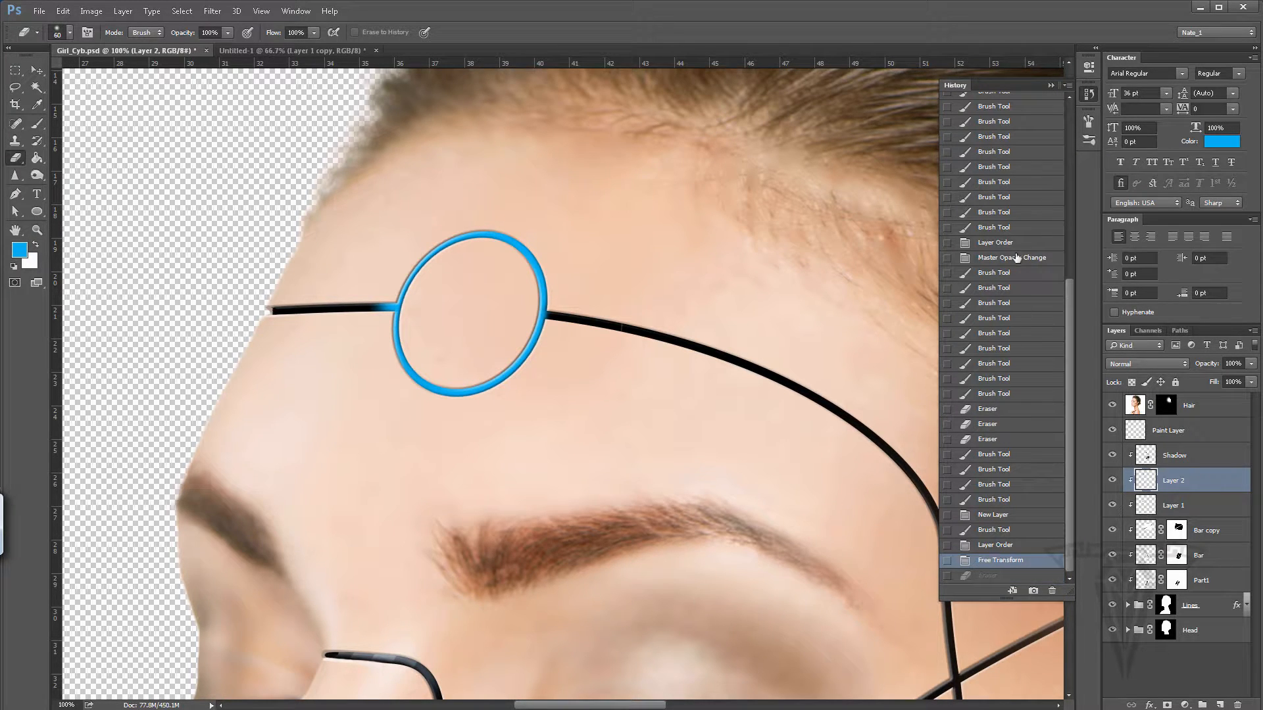
click(1051, 85)
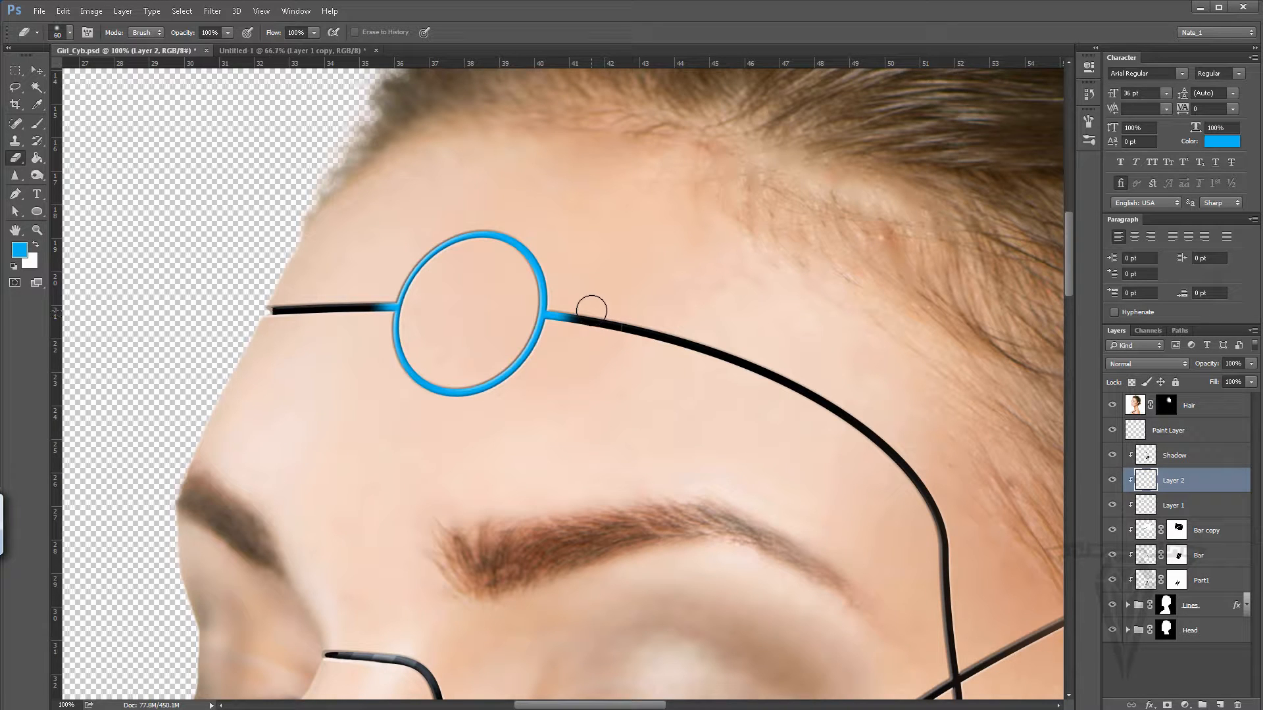
Step: Fade the blue on the seam to the right of the forehead circle with the soft Eraser enlarged to 150 px
drag(592, 310, 577, 335)
key(bracketright)
key(bracketright)
key(bracketright)
key(bracketright)
key(bracketright)
key(bracketright)
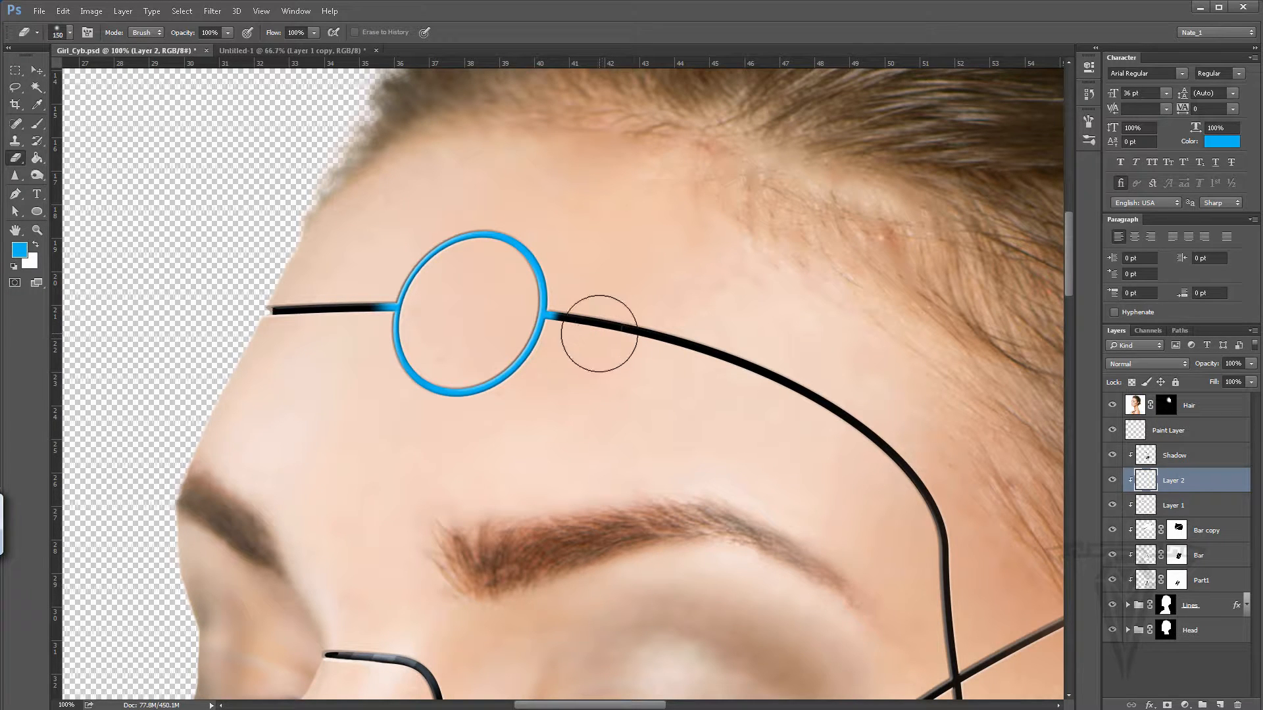
key(bracketright)
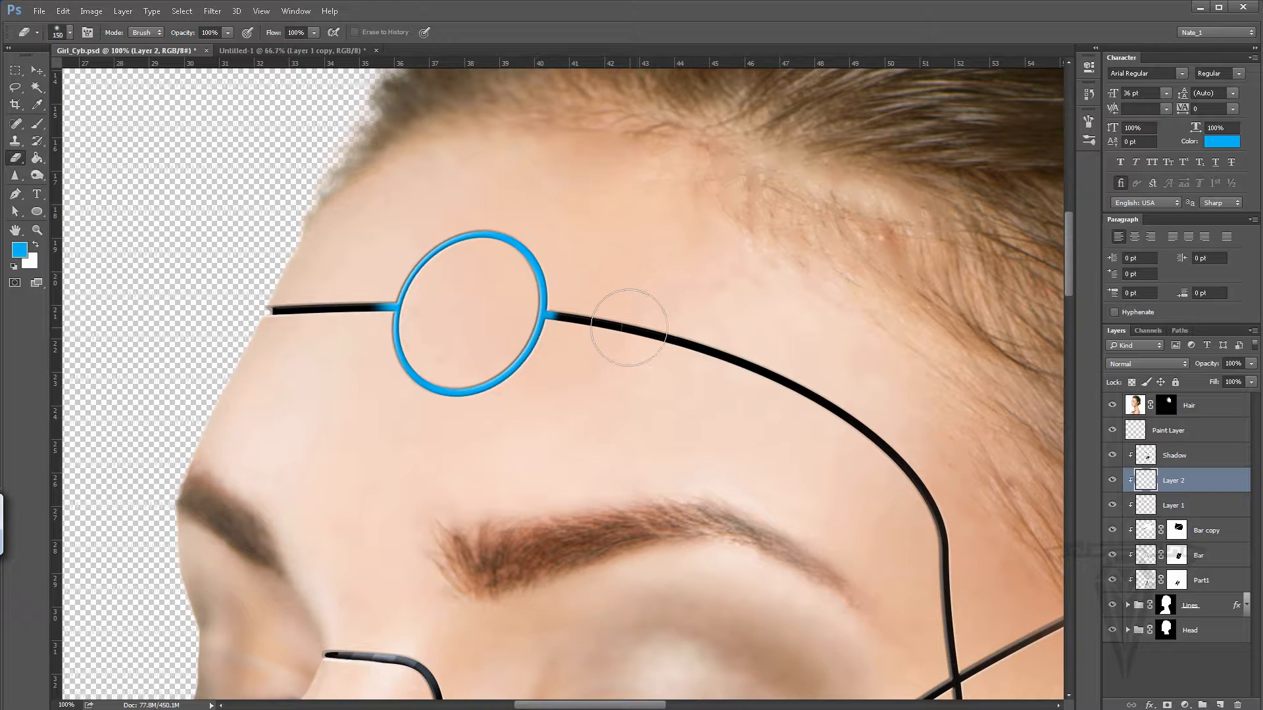
Step: Fade the blue on the seam to the left of the forehead circle with the Eraser reduced to 100 px
key(bracketleft)
key(bracketleft)
key(bracketleft)
click(355, 304)
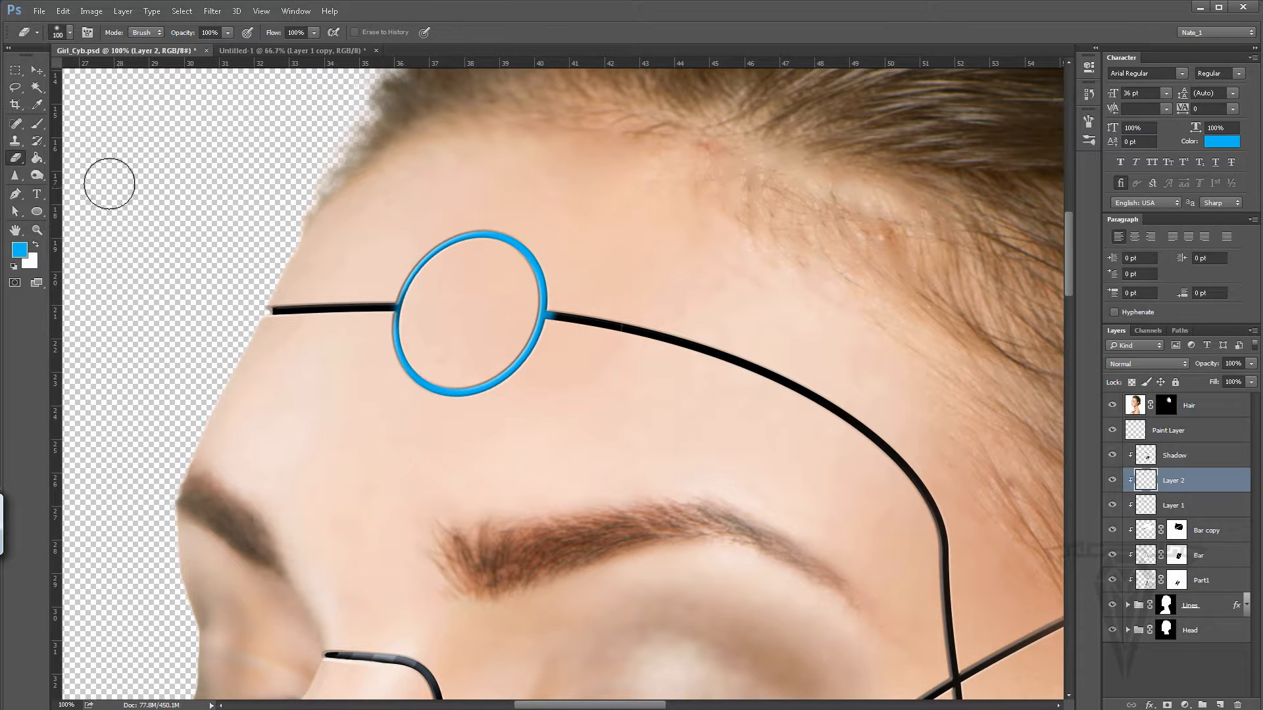
Step: Touch up the blue where the left seam meets the forehead circle using the soft Brush reduced to 70 px
click(37, 124)
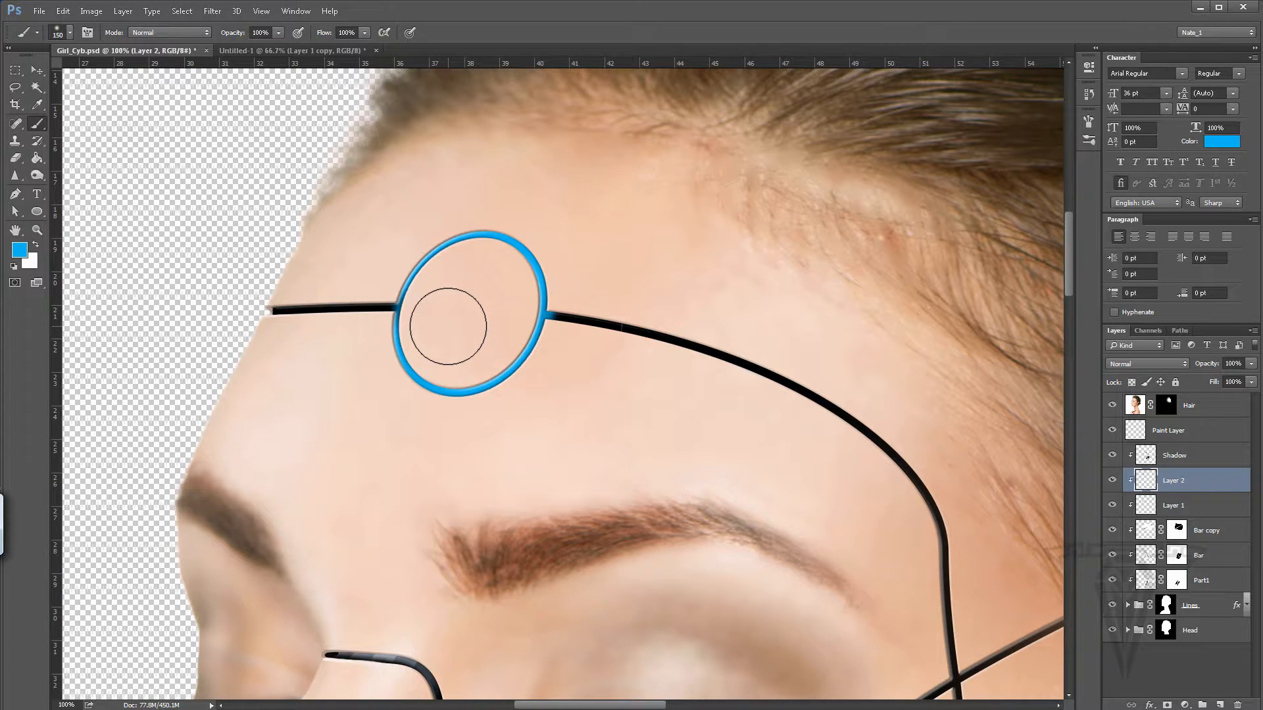
key(bracketleft)
key(bracketleft)
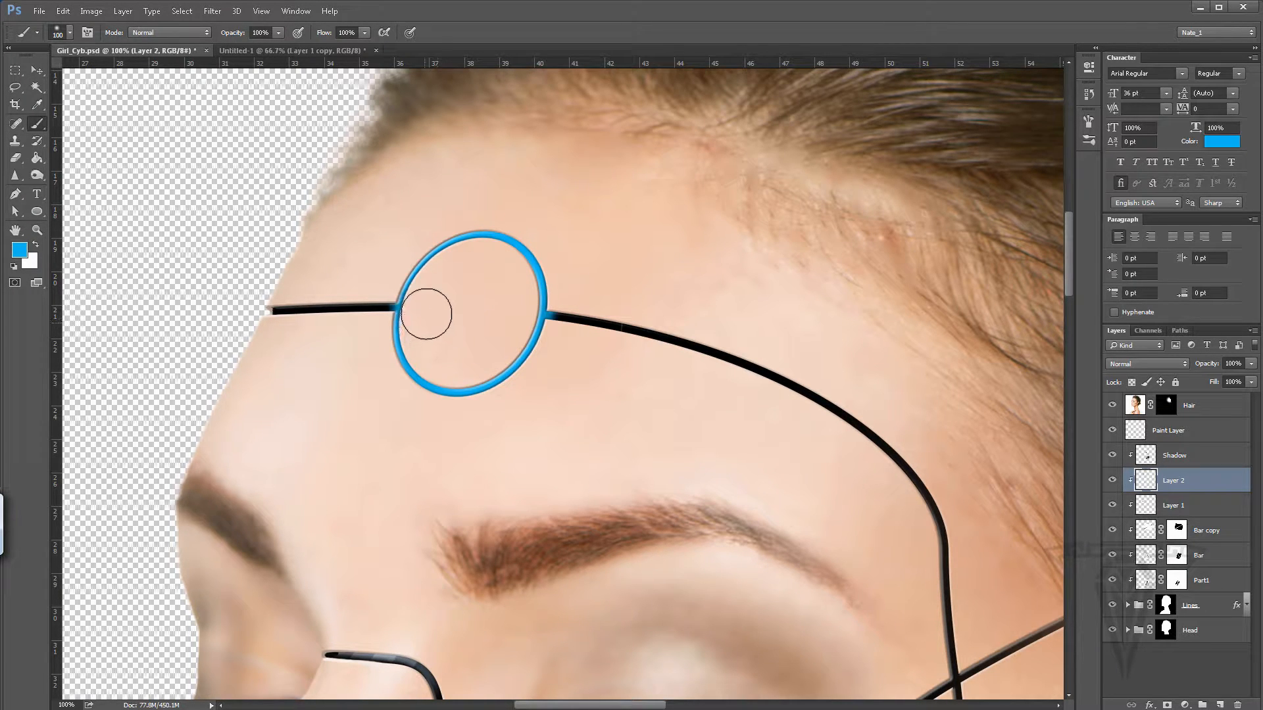
click(428, 322)
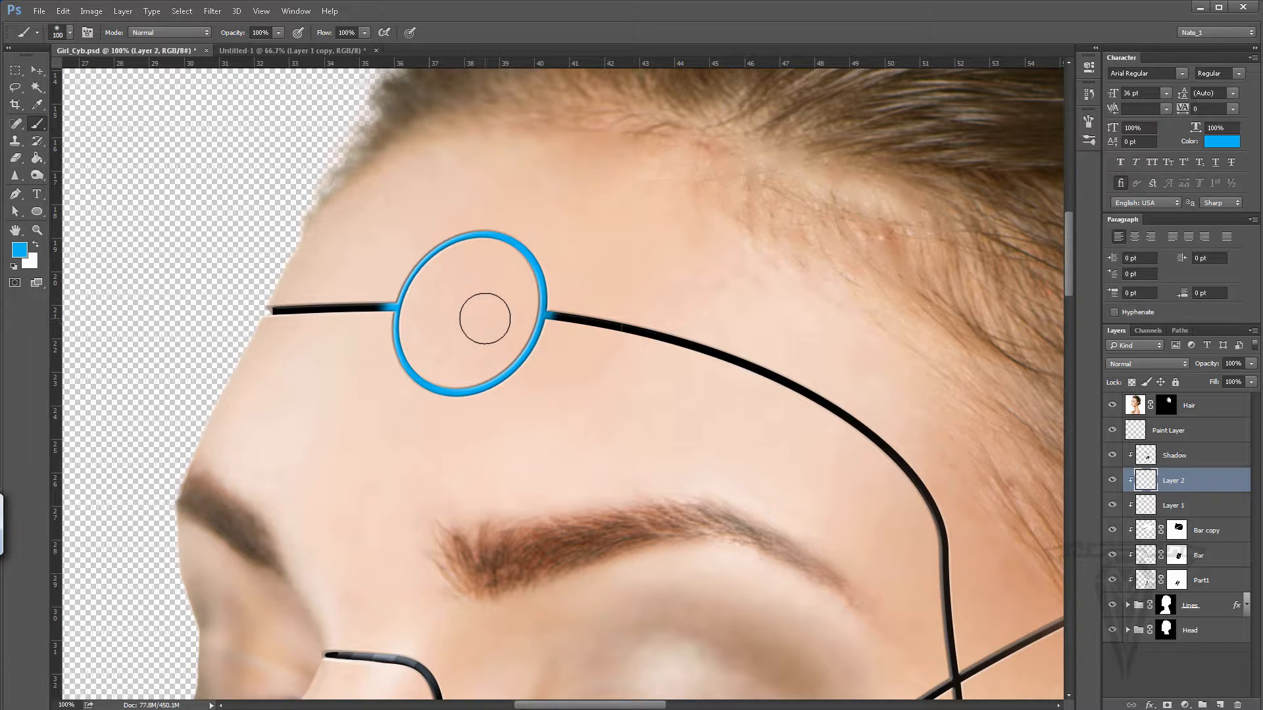
key(ctrl+z)
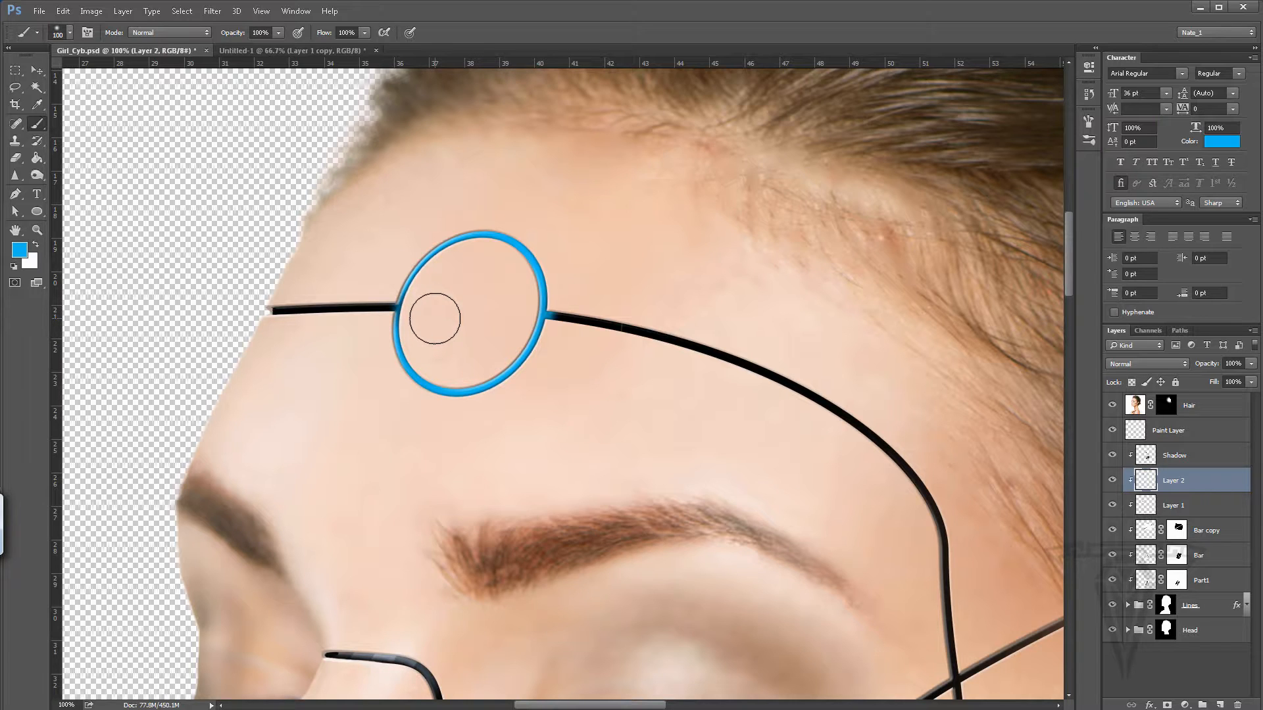
key(bracketleft)
key(bracketleft)
key(bracketleft)
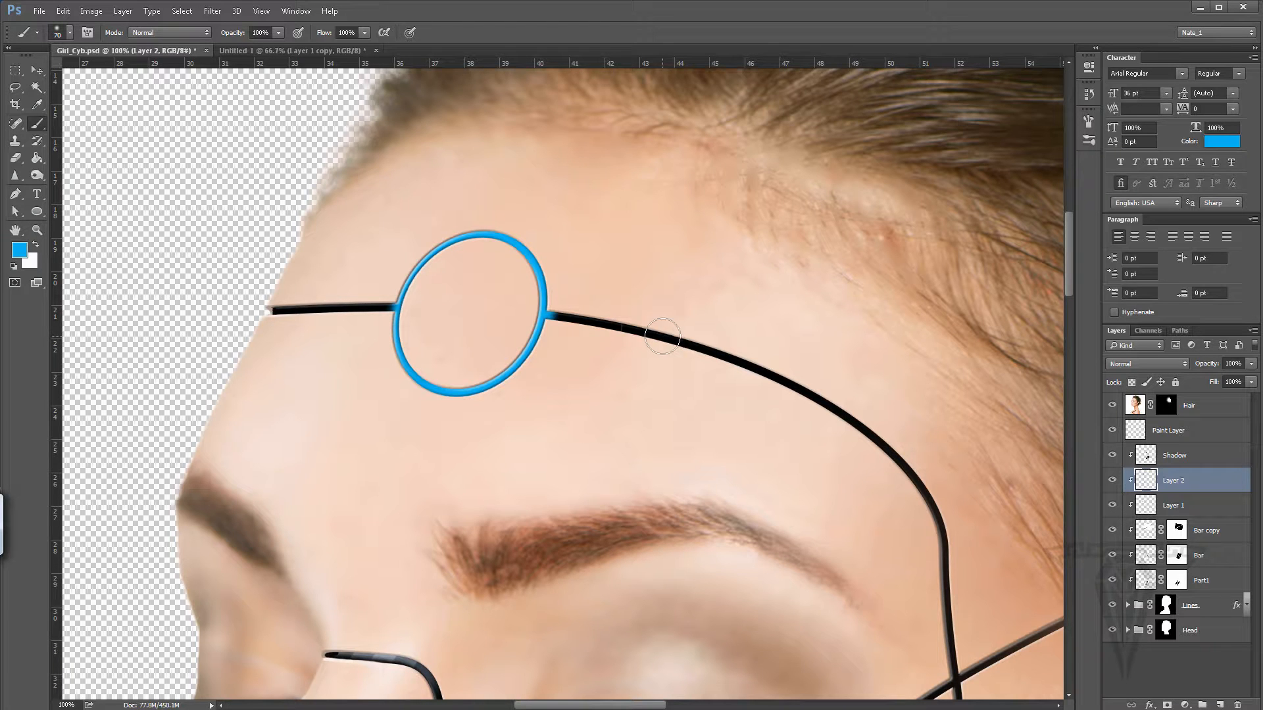
Step: Toggle layer visibility to trace the stray detail on the seam right of the circle, and paint it out in black on Bar copy's mask
click(1114, 406)
click(1112, 431)
click(1114, 480)
click(1114, 480)
click(1112, 506)
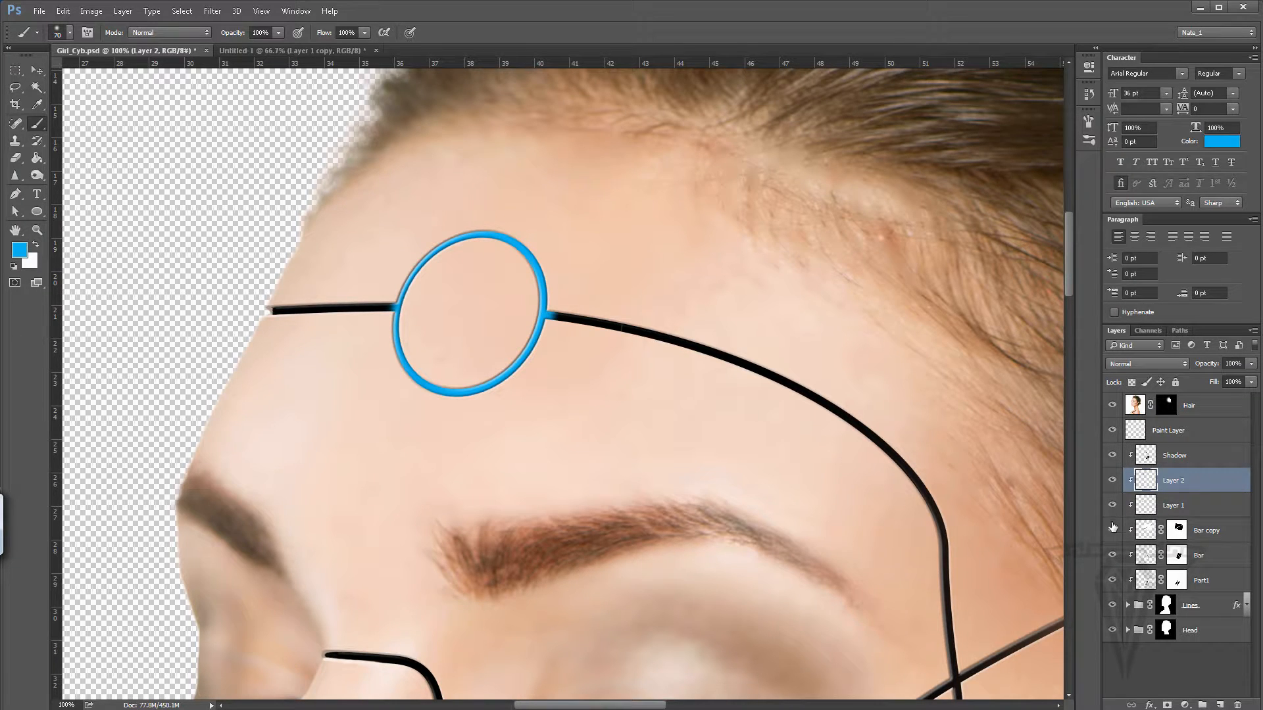
click(1113, 530)
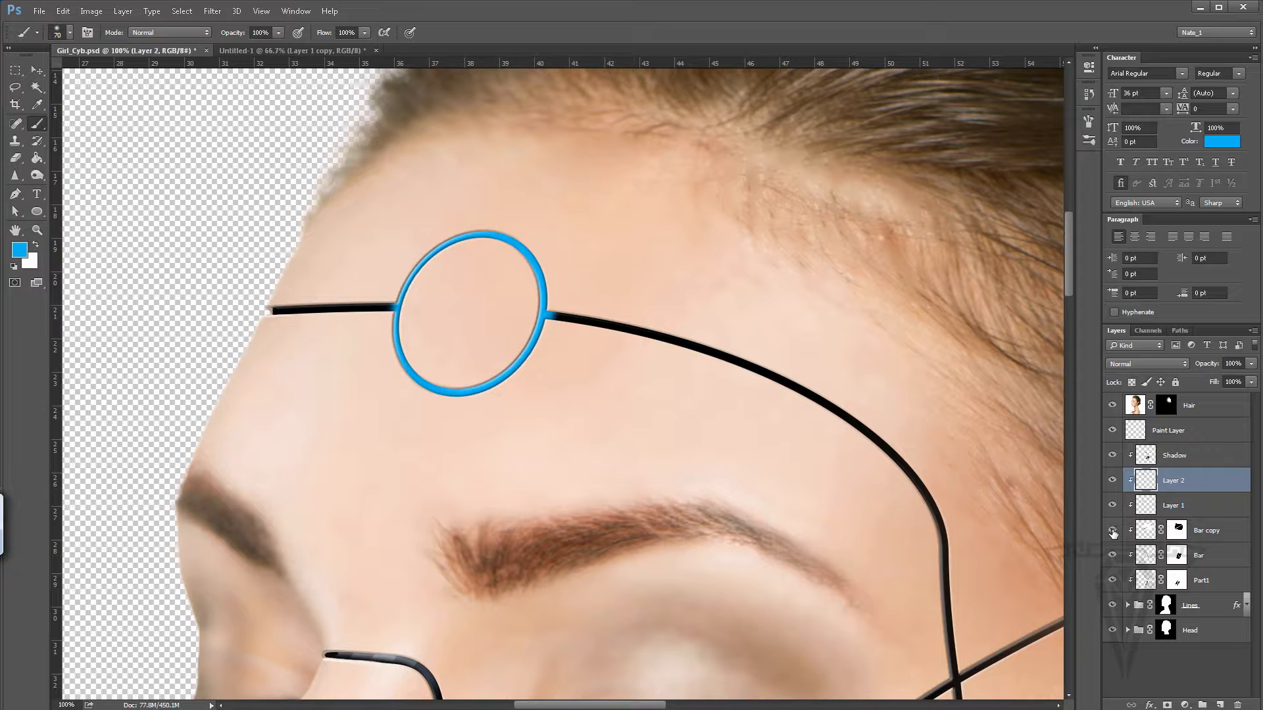
click(1178, 532)
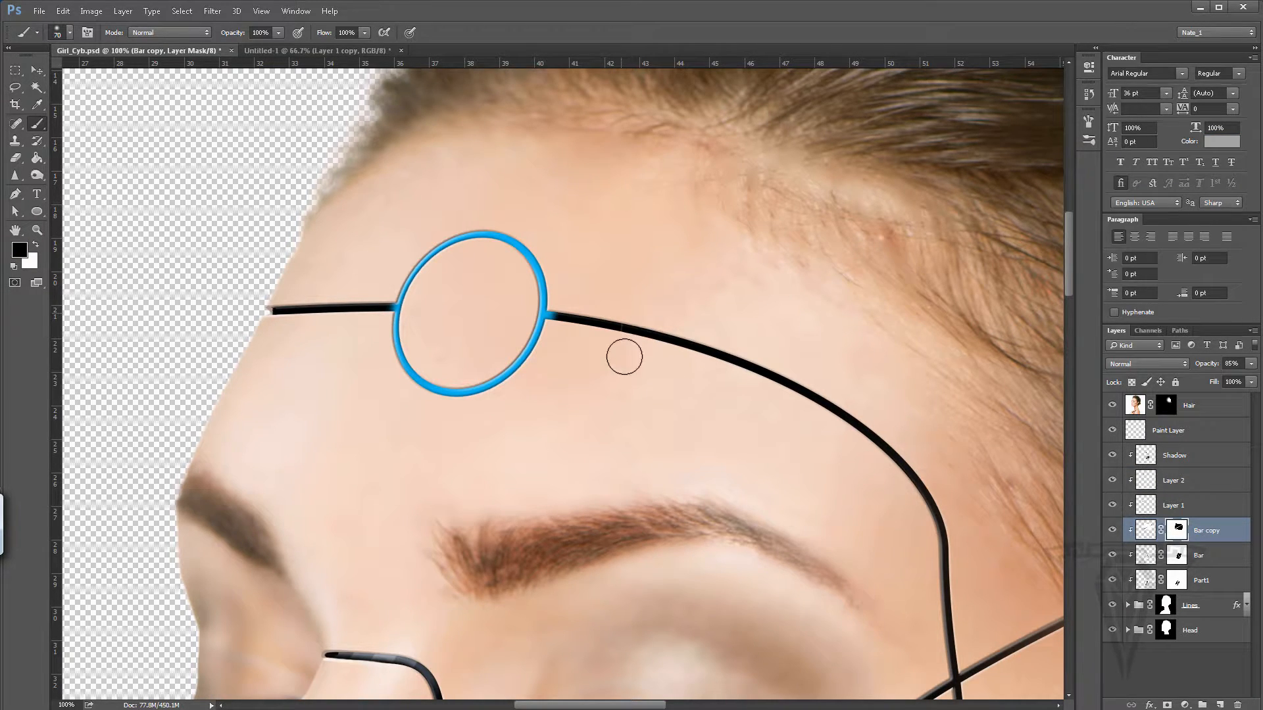
click(628, 313)
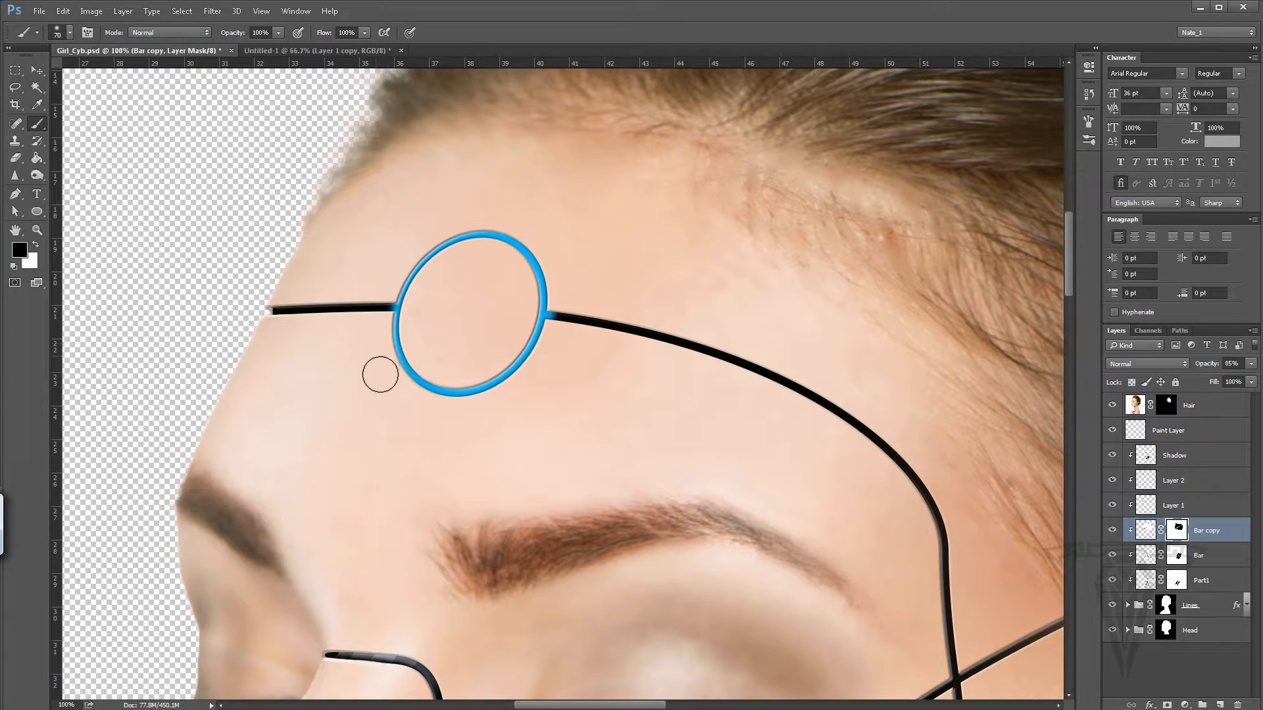
Step: Toggle layer visibility to identify the layer holding the forehead circle's blue paint, and rename Layer 2 to Glow
click(1180, 462)
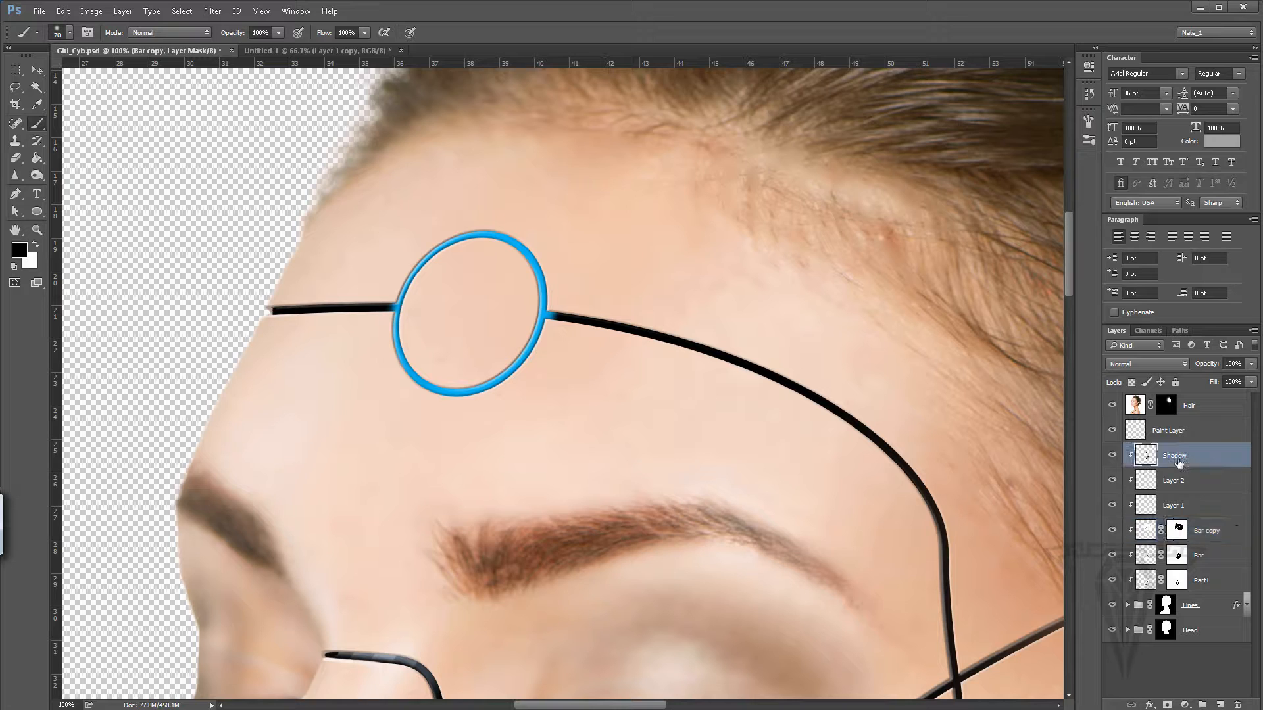
click(1112, 431)
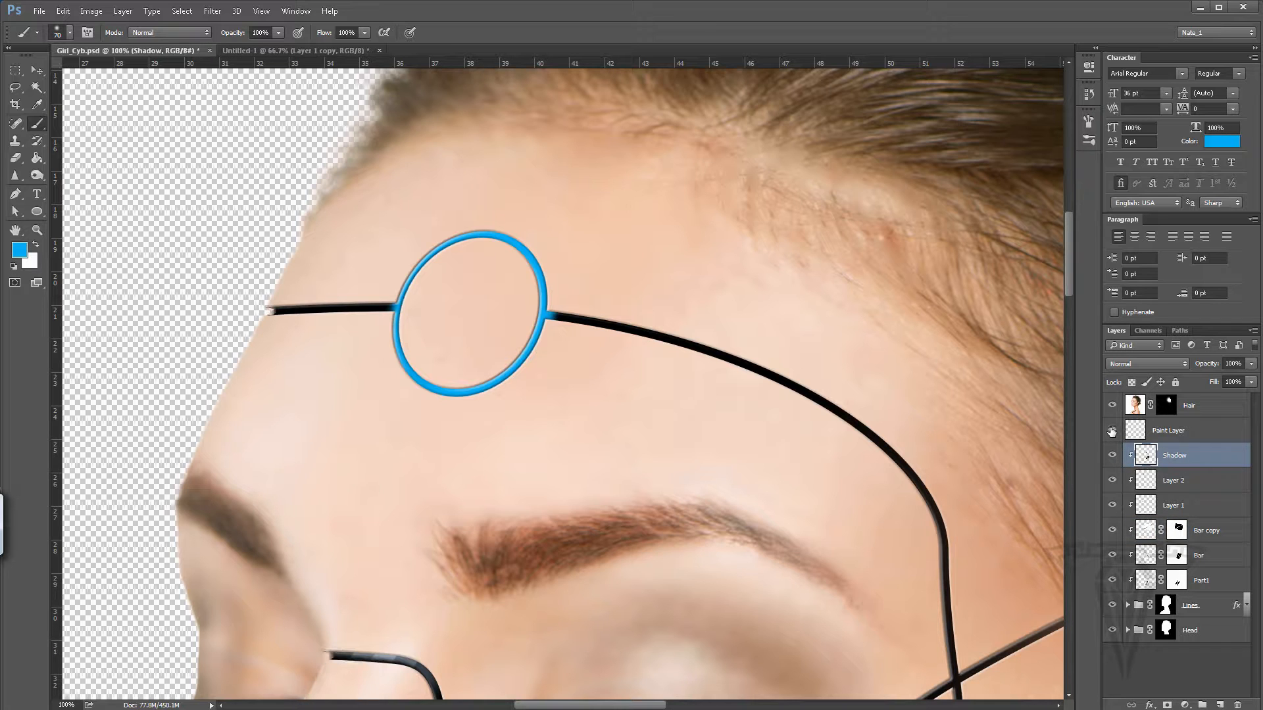
click(1111, 431)
click(1126, 482)
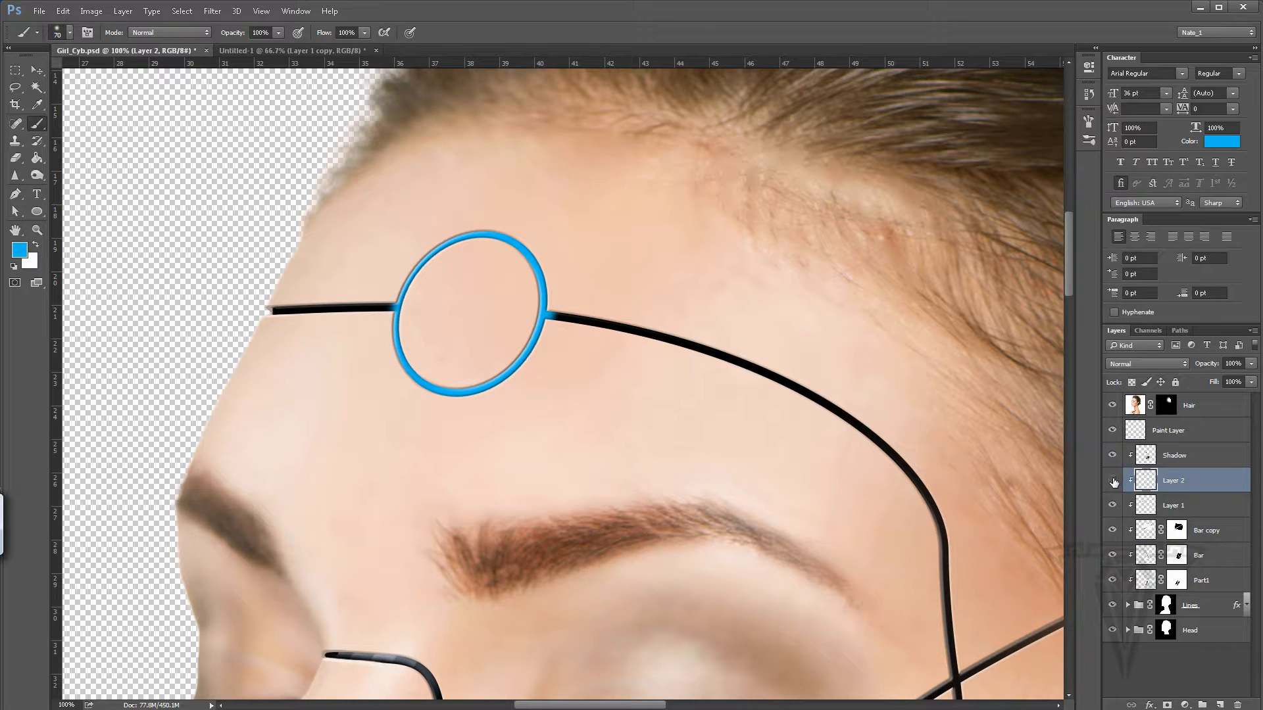
click(1112, 481)
click(1112, 481)
double_click(1170, 481)
text(Glow)
key(Return)
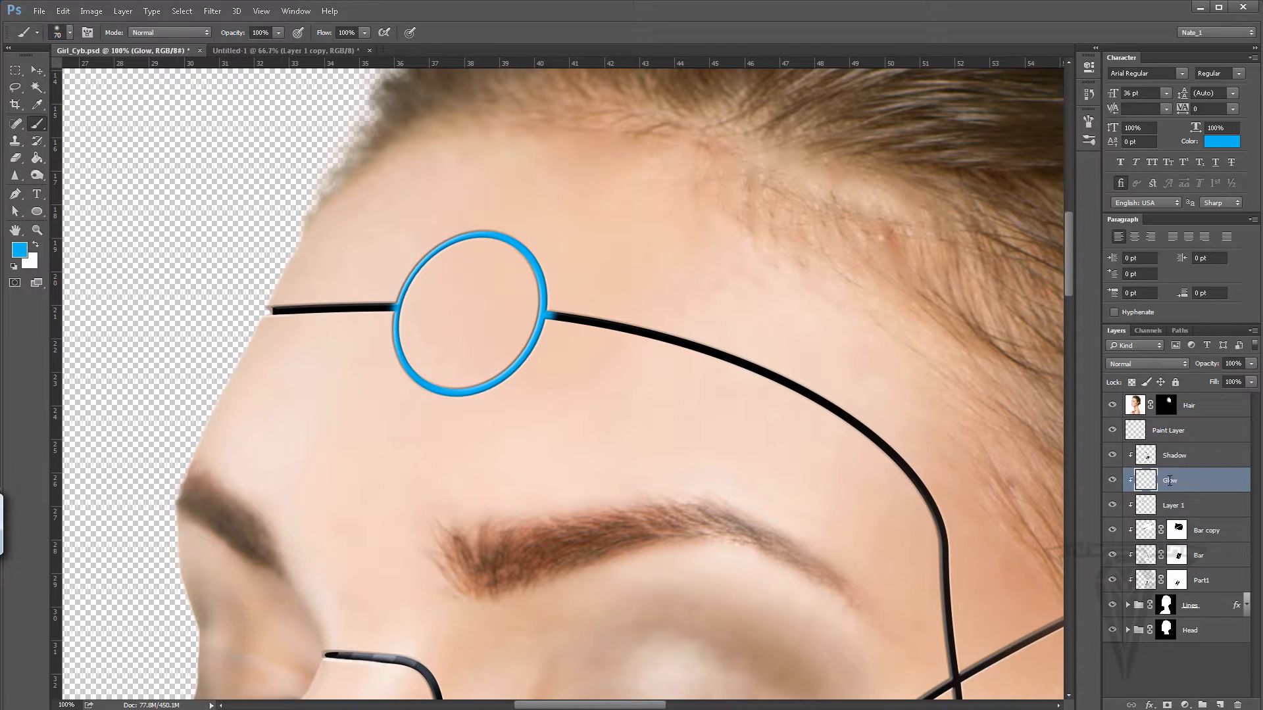
Step: Rename Layer 1, directly below Glow, to N_Paint
click(1178, 508)
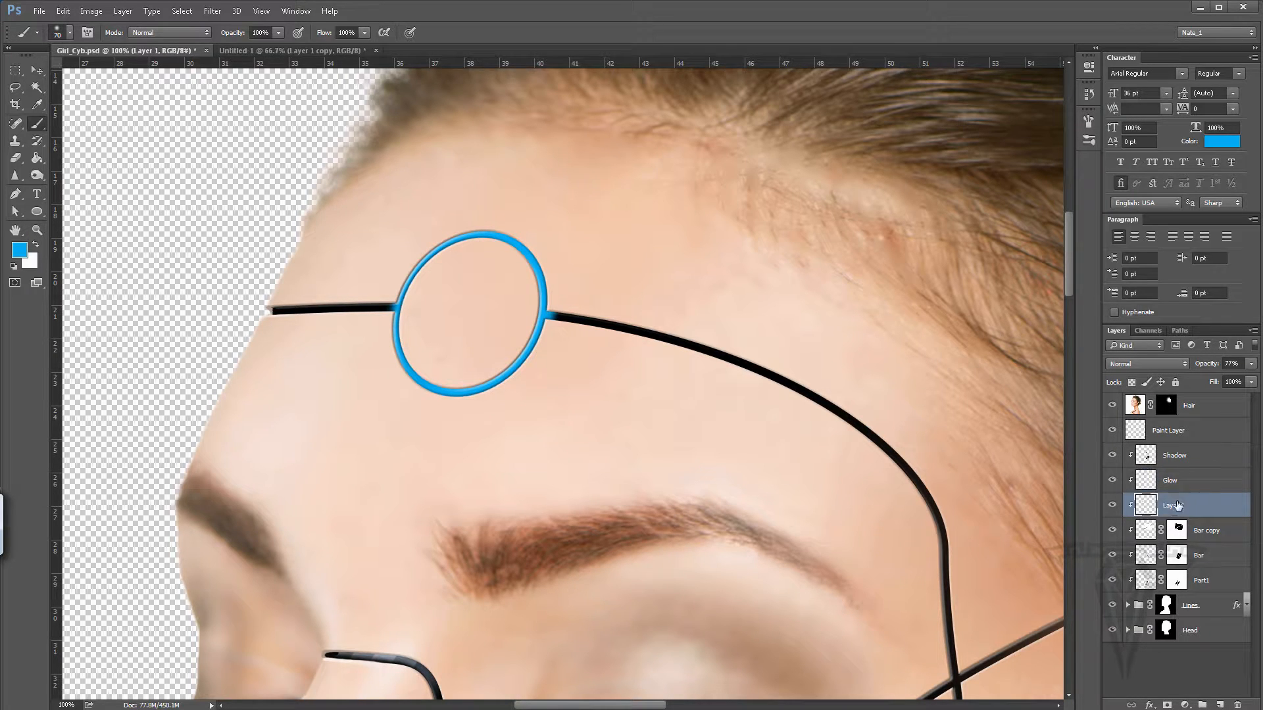
double_click(1172, 507)
text(N_Paint)
key(Return)
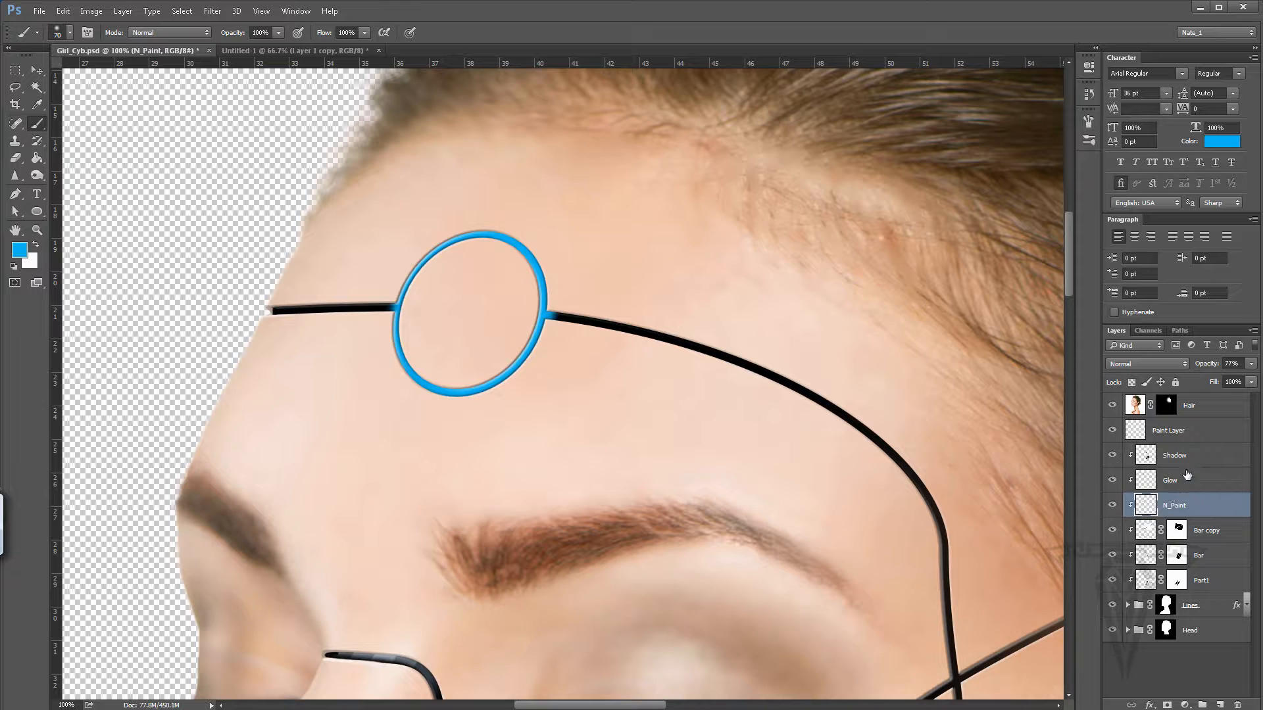
Step: Duplicate the Glow layer, release the copy from the clipping group, and place it above Shadow, keeping Shadow clipped
click(1186, 486)
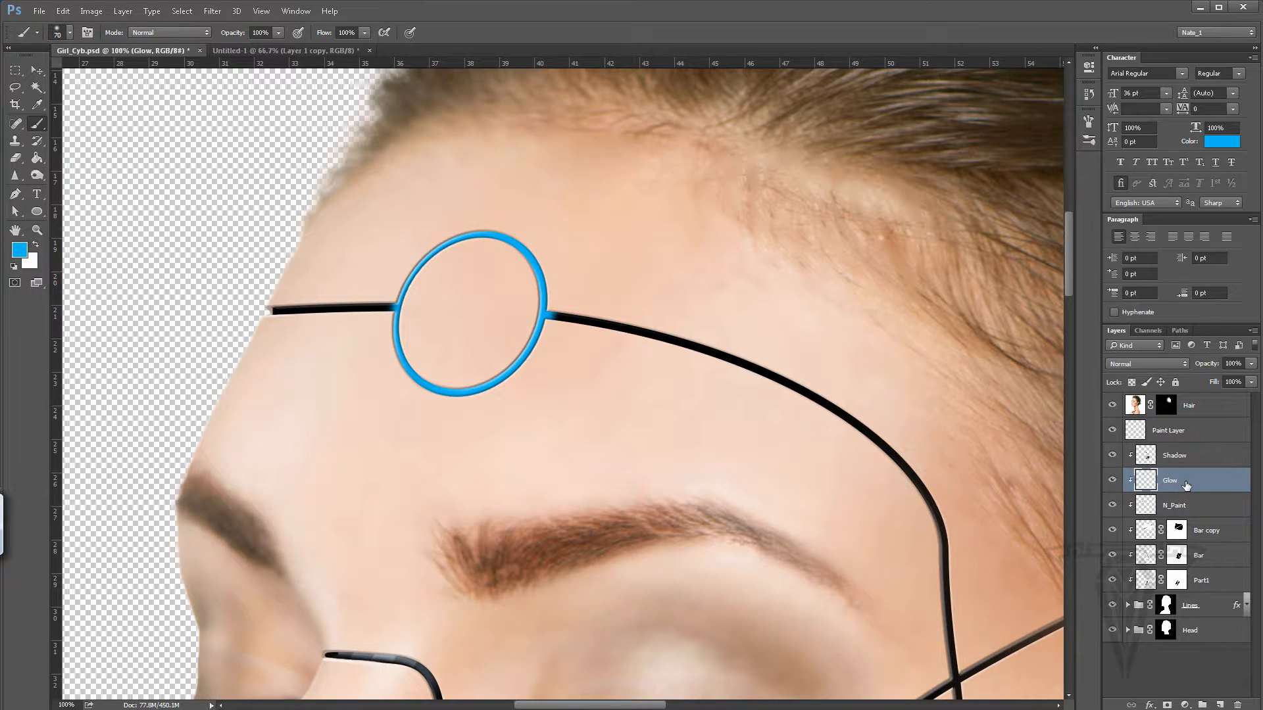
key(ctrl+j)
key(ctrl+alt+g)
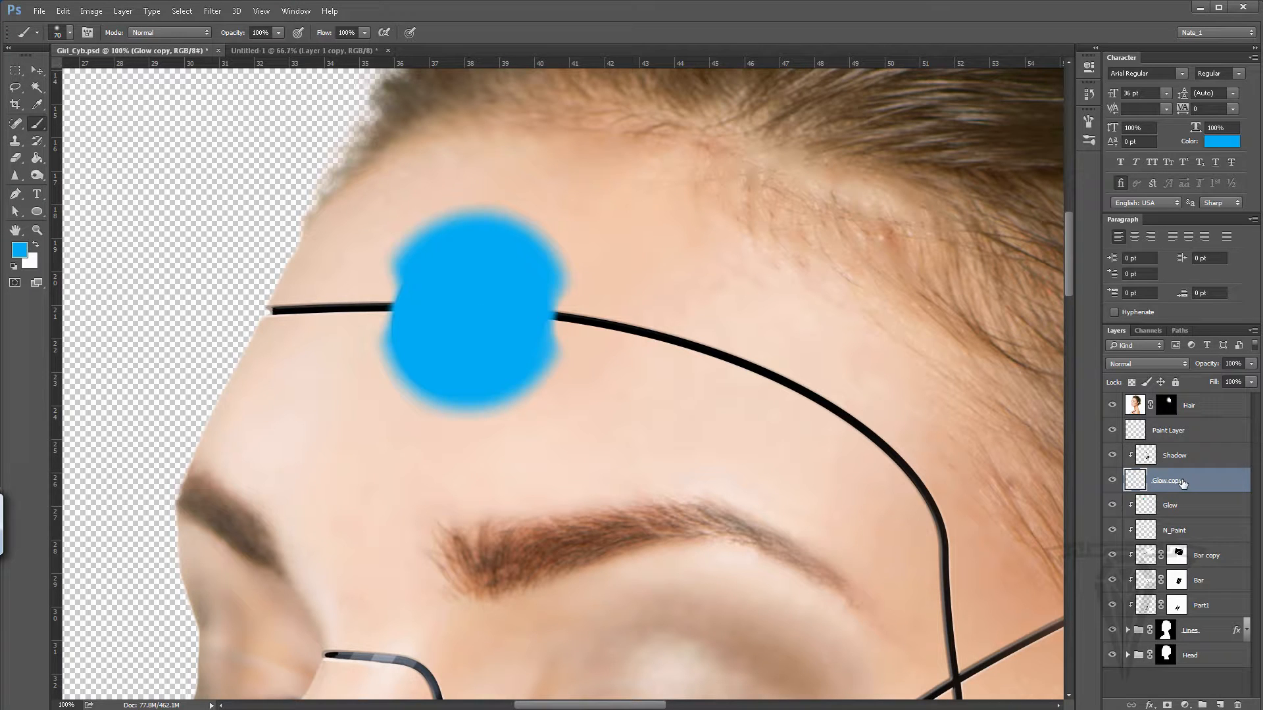
mouse_move(1183, 484)
mouse_down()
mouse_move(1178, 420)
mouse_move(1174, 446)
mouse_up()
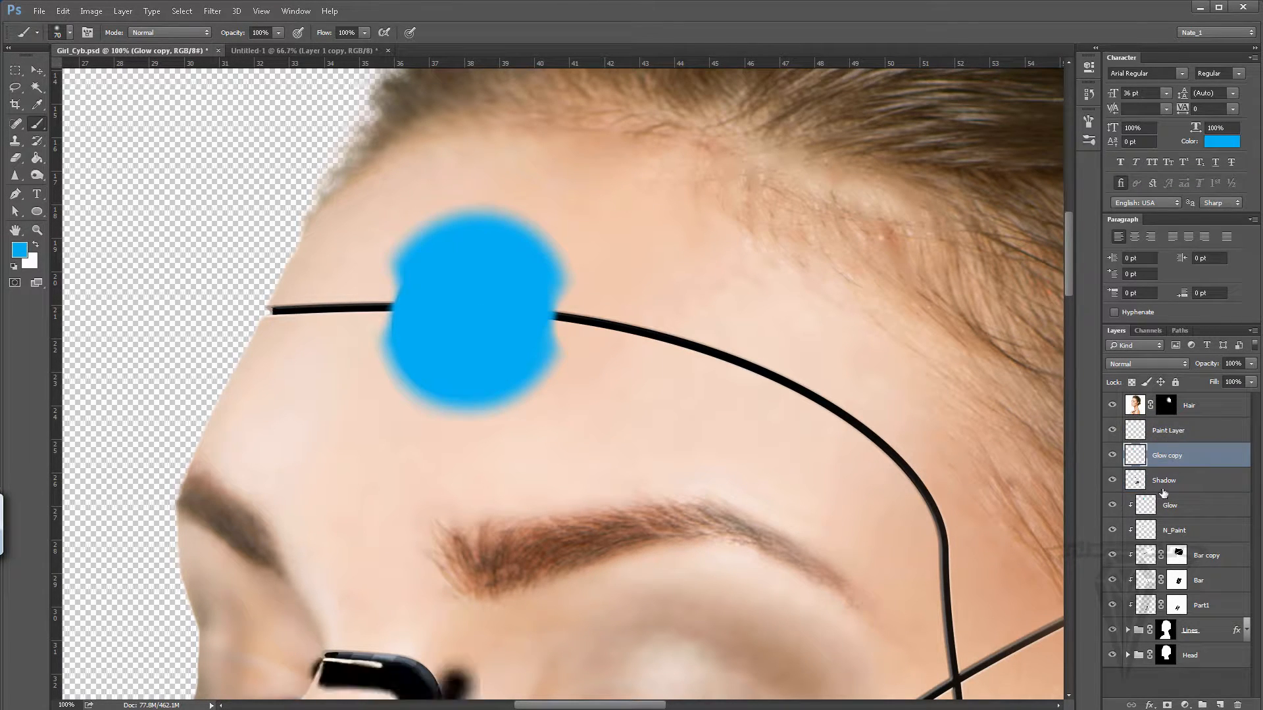
alt+click(1139, 488)
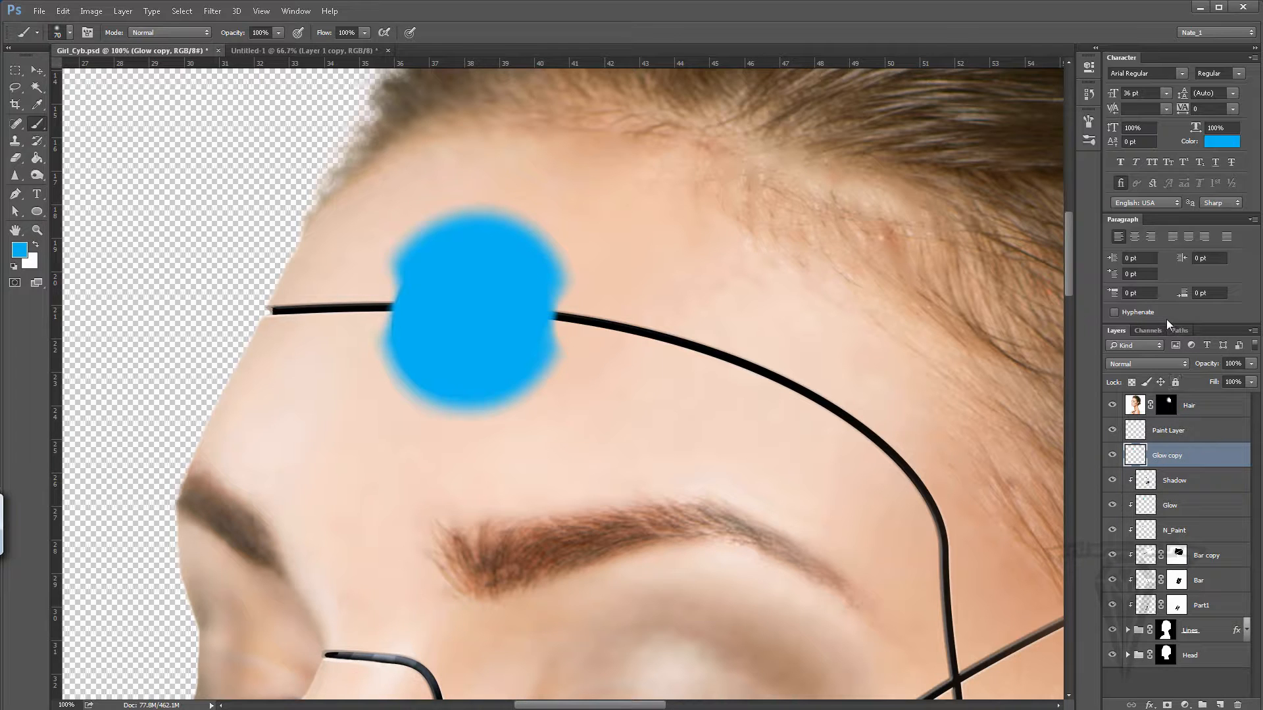
Step: Try Lighten and Screen on Glow copy, and set its blend mode to Overlay
click(1143, 365)
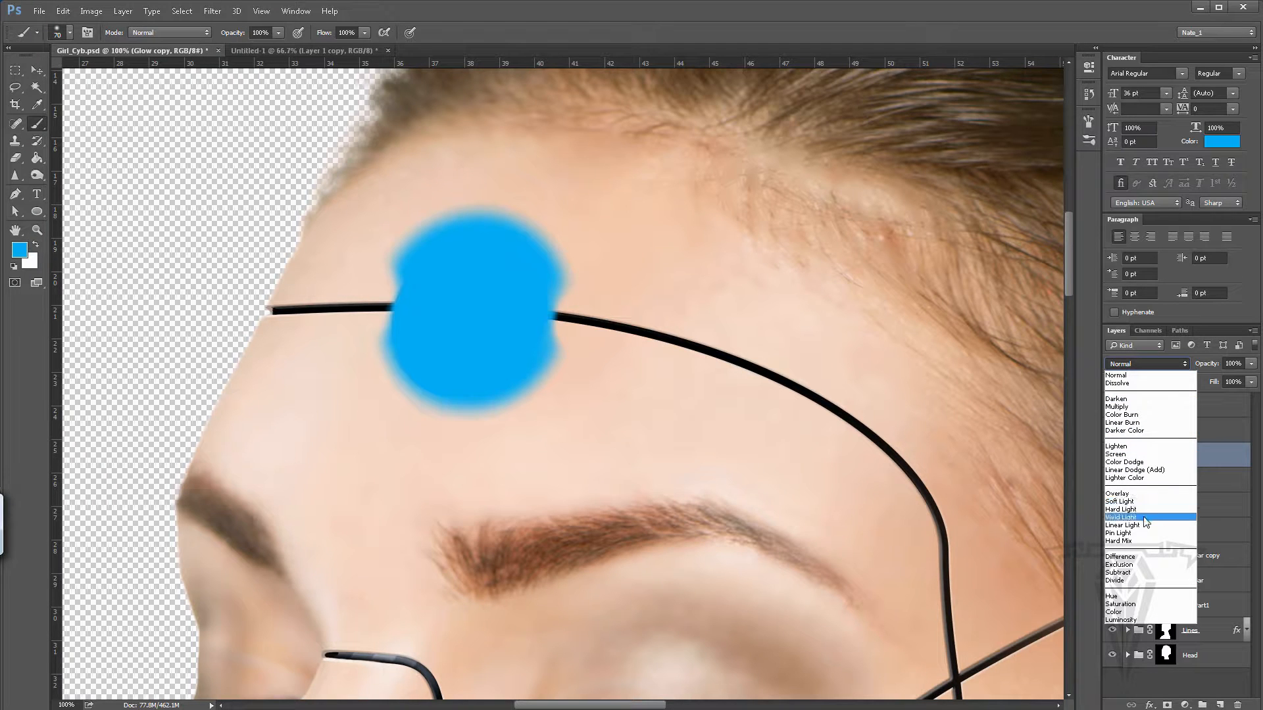
click(1123, 447)
click(1161, 365)
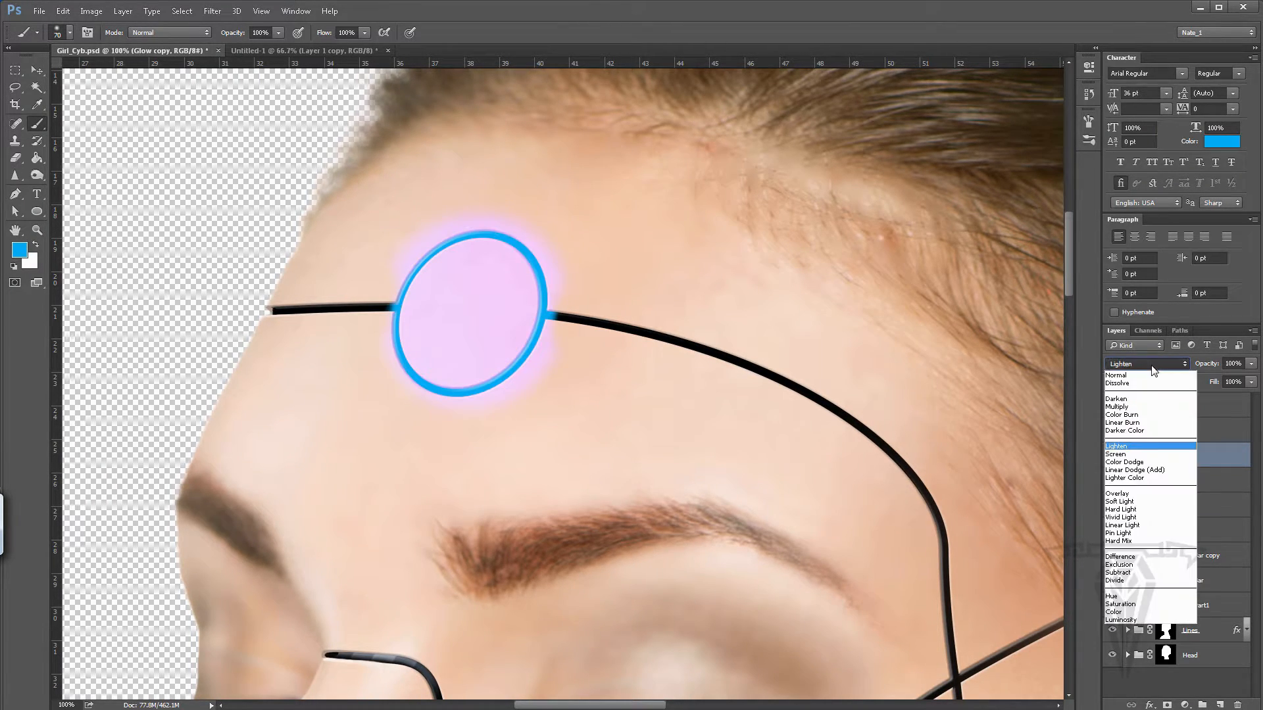
click(1127, 457)
click(1148, 363)
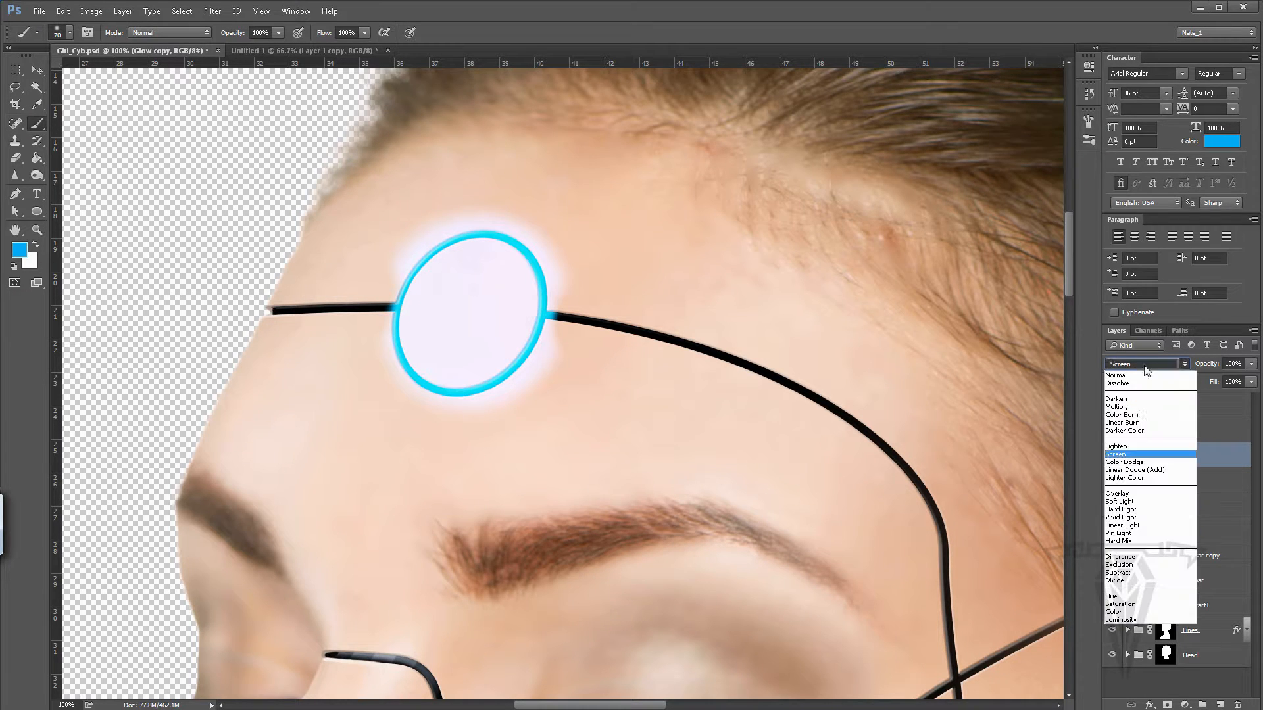
click(1125, 495)
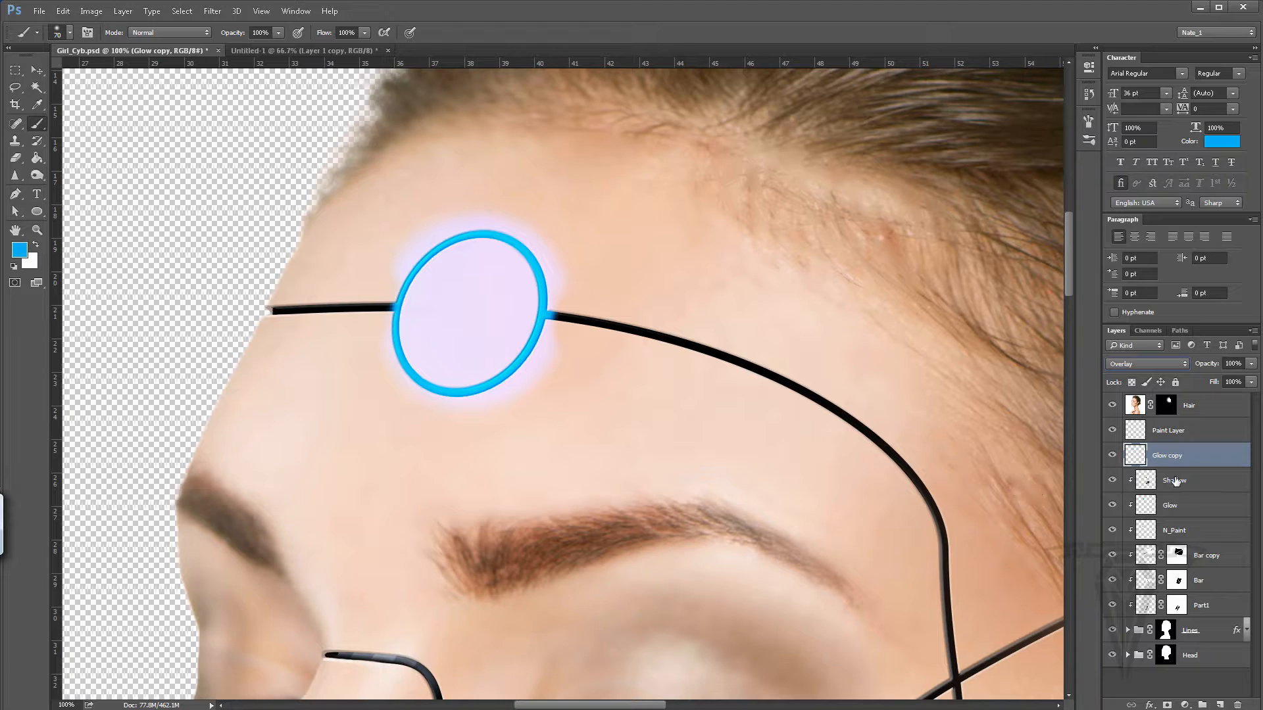
Step: Add a mask to Glow copy, hide the glow inside the forehead circle, and brush more blue onto the layer around the ring
click(1168, 706)
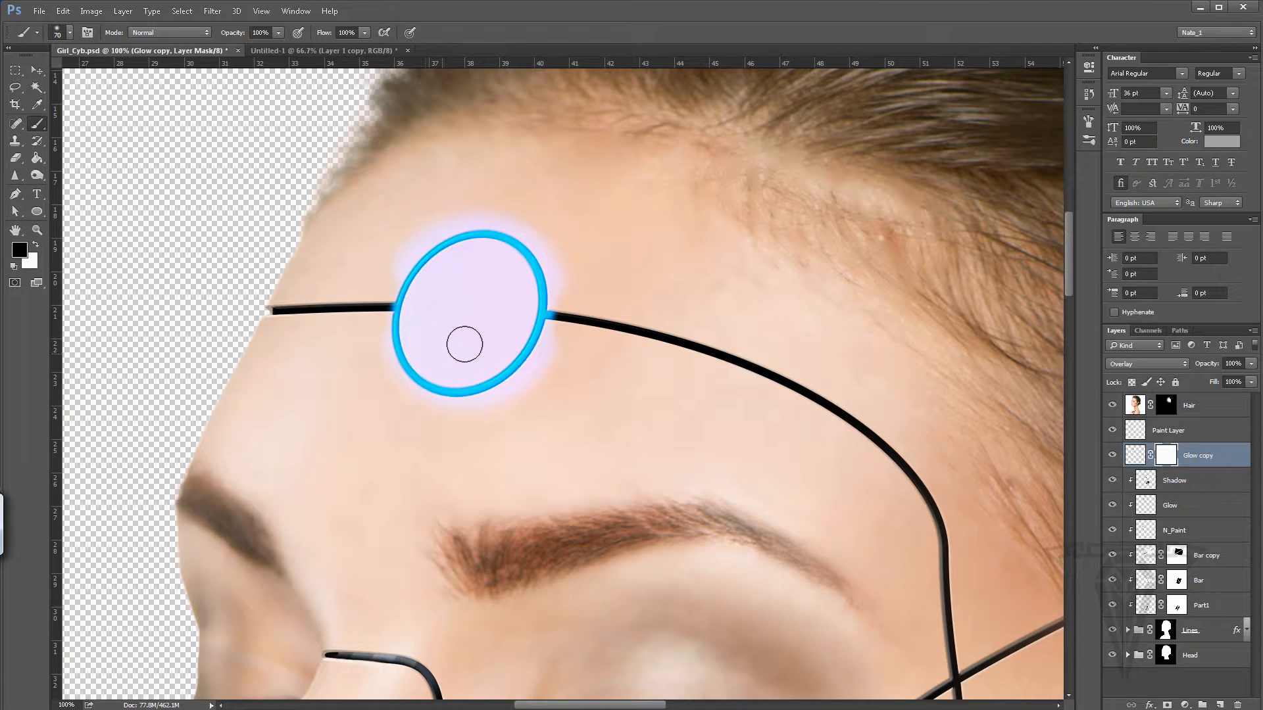
mouse_move(464, 320)
mouse_down()
mouse_move(480, 290)
mouse_move(468, 282)
mouse_move(443, 330)
mouse_move(454, 278)
mouse_move(480, 276)
mouse_move(496, 299)
mouse_move(486, 336)
mouse_move(440, 349)
mouse_move(471, 333)
mouse_move(431, 320)
mouse_up()
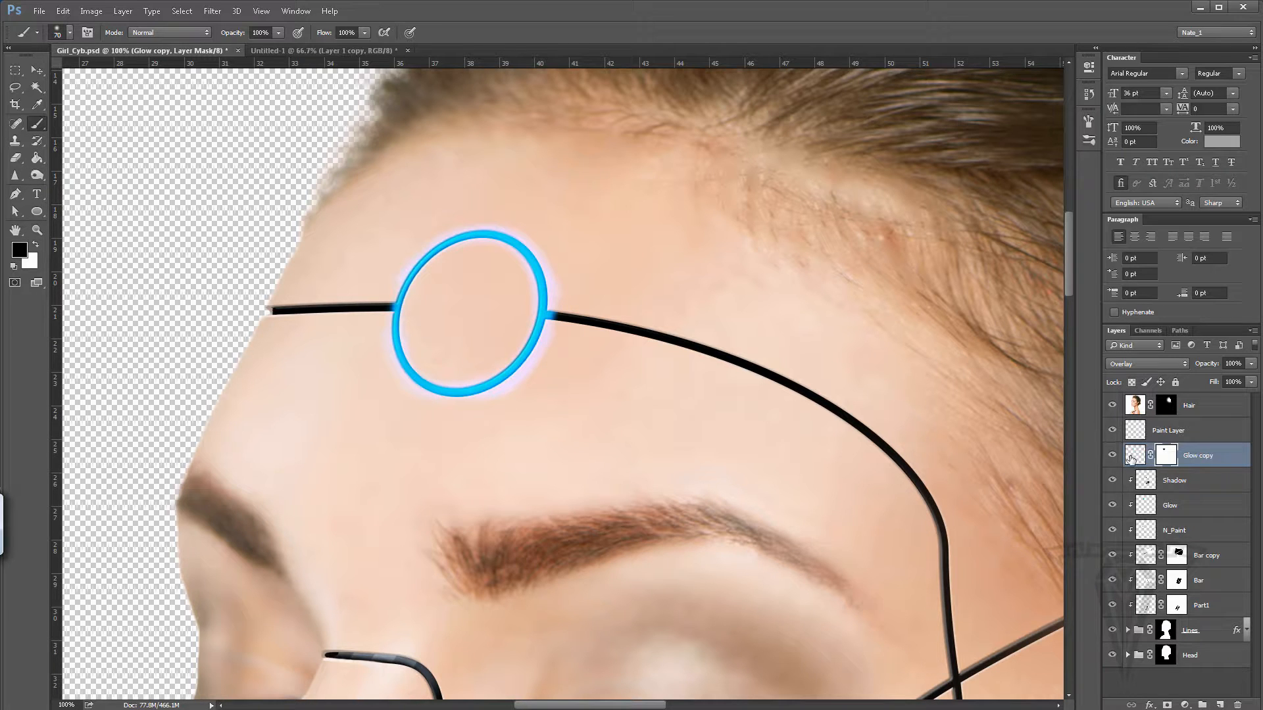
click(1130, 458)
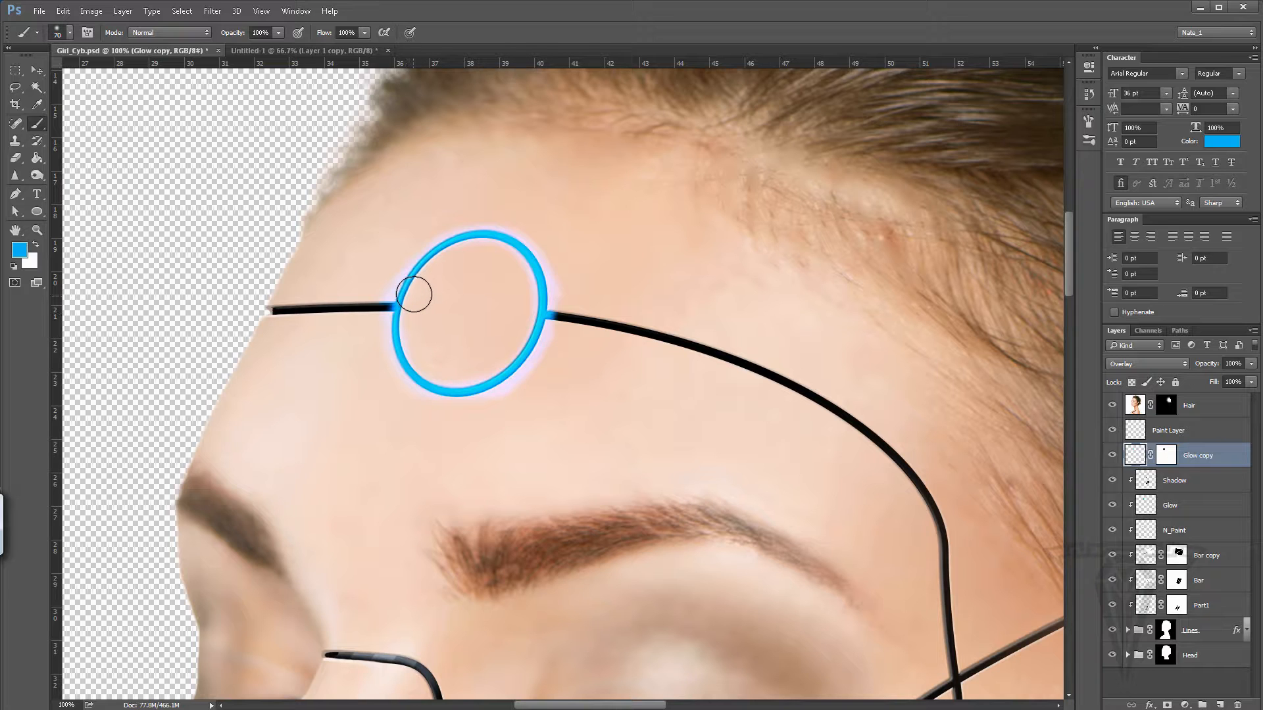
mouse_move(413, 294)
mouse_down()
mouse_move(407, 350)
mouse_move(440, 388)
mouse_move(510, 375)
mouse_move(529, 346)
mouse_move(486, 390)
mouse_move(412, 376)
mouse_move(432, 384)
mouse_move(536, 327)
mouse_move(534, 272)
mouse_move(483, 233)
mouse_move(423, 259)
mouse_move(406, 288)
mouse_move(403, 353)
mouse_move(423, 374)
mouse_up()
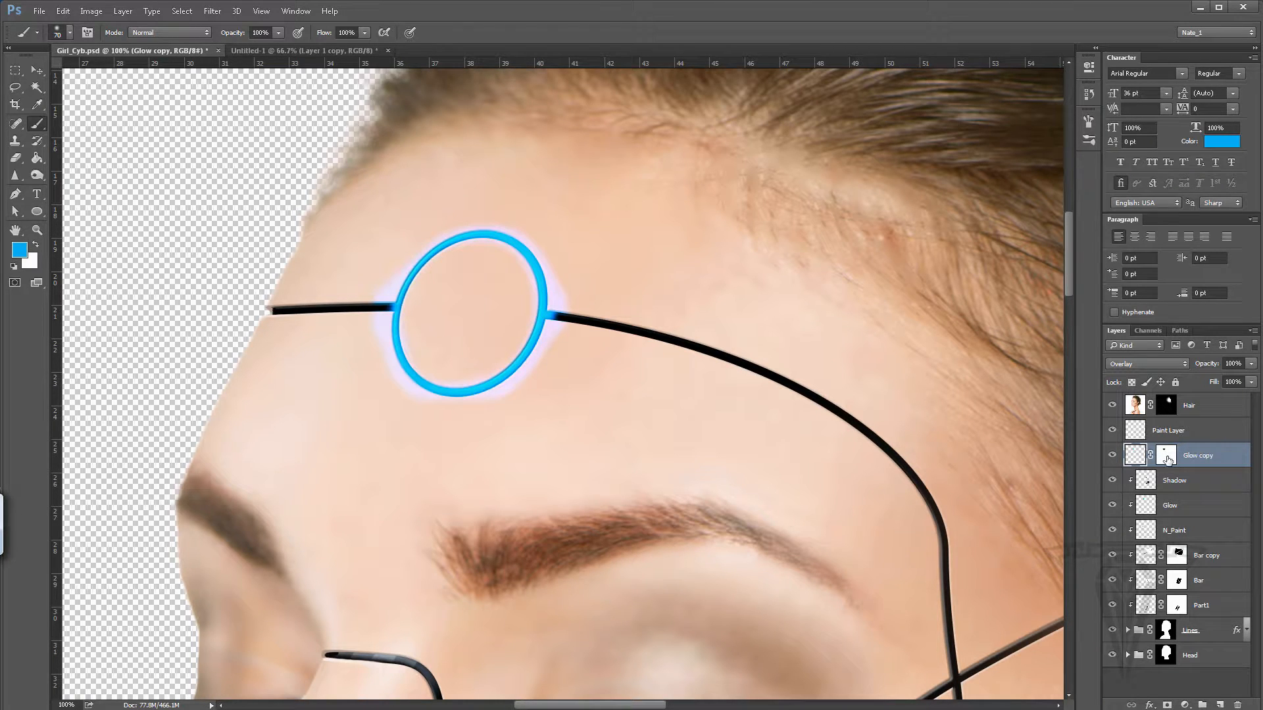
Step: Paint black on Glow copy's mask around the forehead circle's outer edge to tighten the halo
click(1168, 459)
key(d)
mouse_move(560, 310)
mouse_down()
mouse_move(579, 353)
mouse_move(353, 307)
mouse_move(388, 421)
mouse_move(538, 403)
mouse_up()
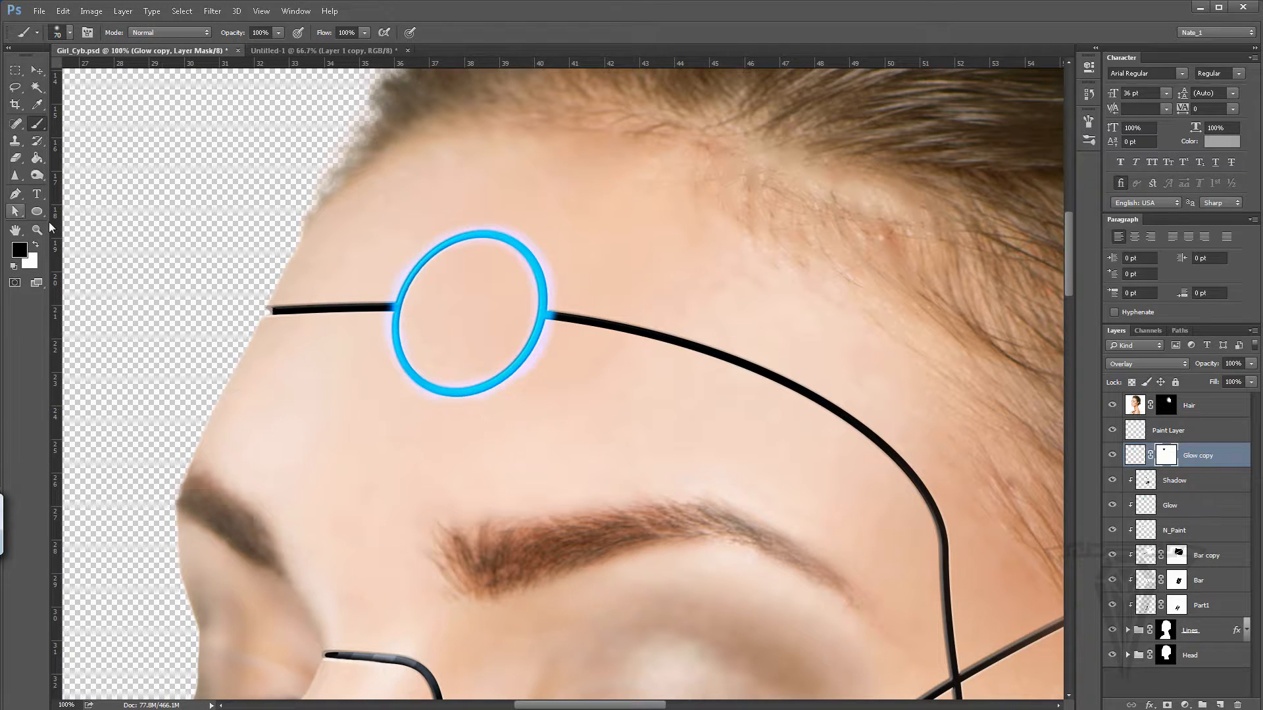
Step: Examine the glowing forehead circle and the seam lines across the whole portrait and up close
click(37, 228)
double_click(16, 231)
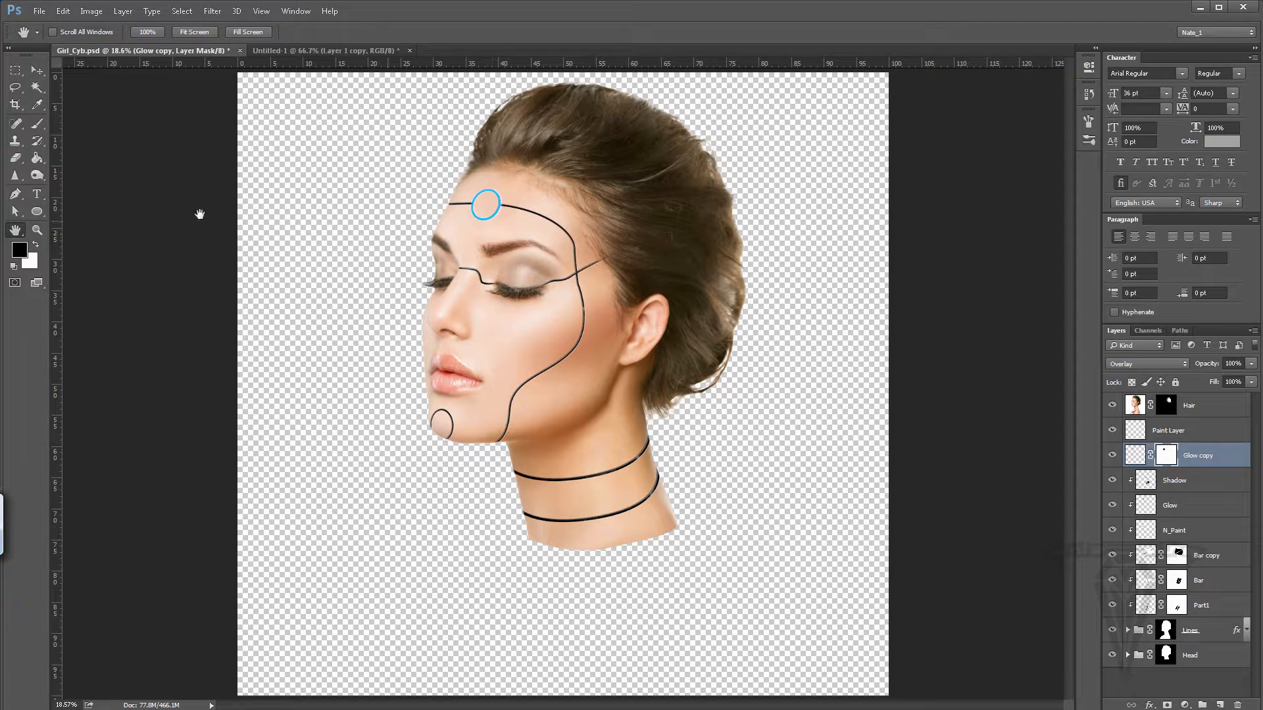
click(37, 228)
click(517, 252)
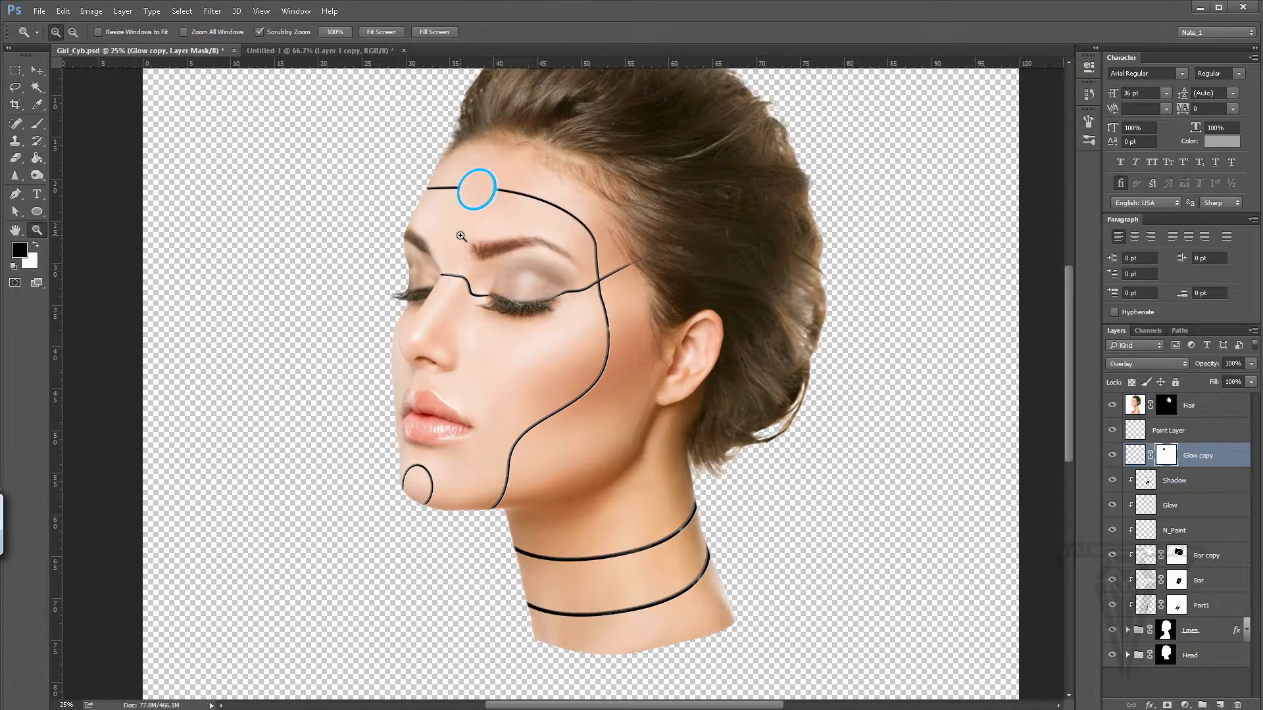
click(465, 229)
click(465, 229)
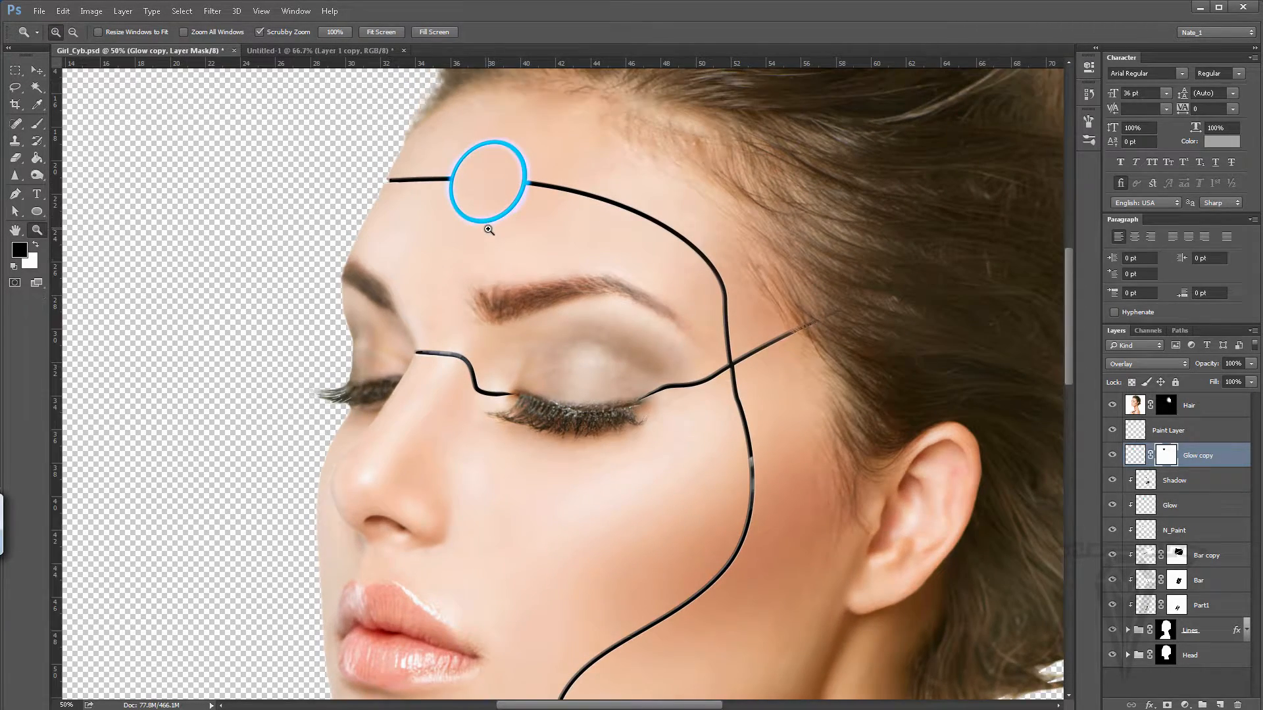
scroll(499, 221, down, 4)
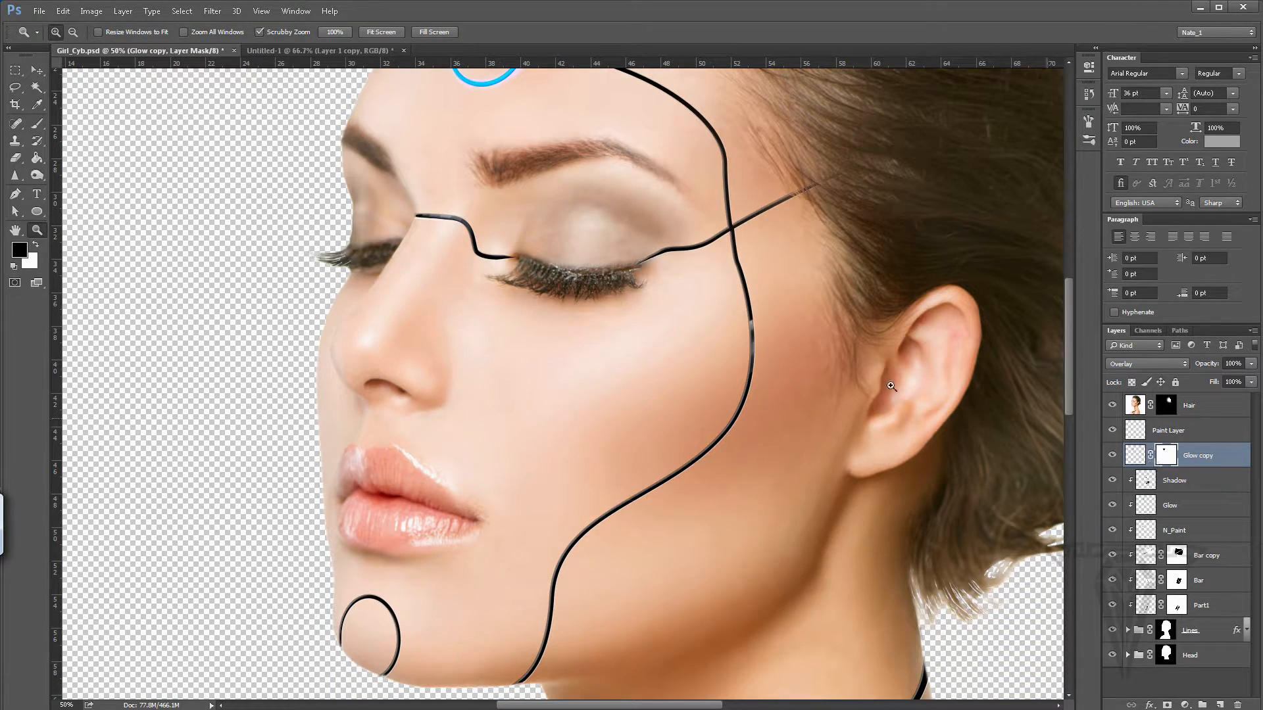
scroll(653, 334, up, 3)
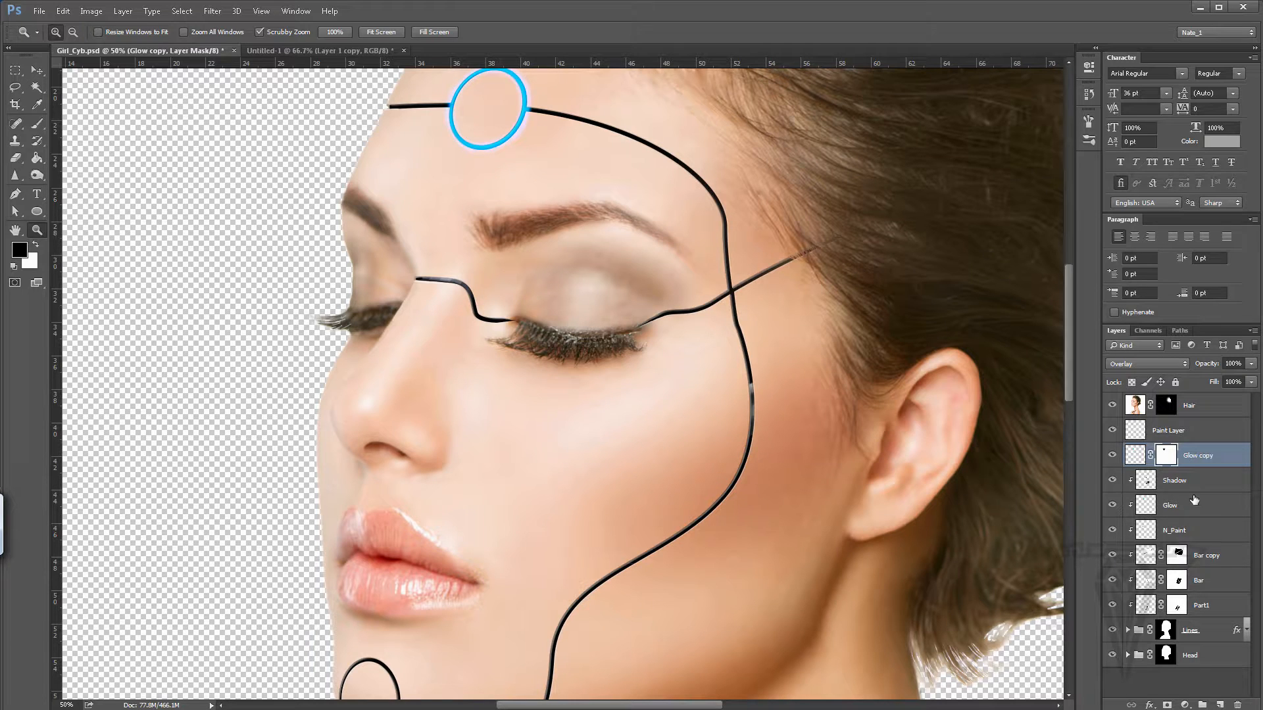
Step: Create a new clipped layer between Glow and N_Paint and name it F_Paint
click(1229, 511)
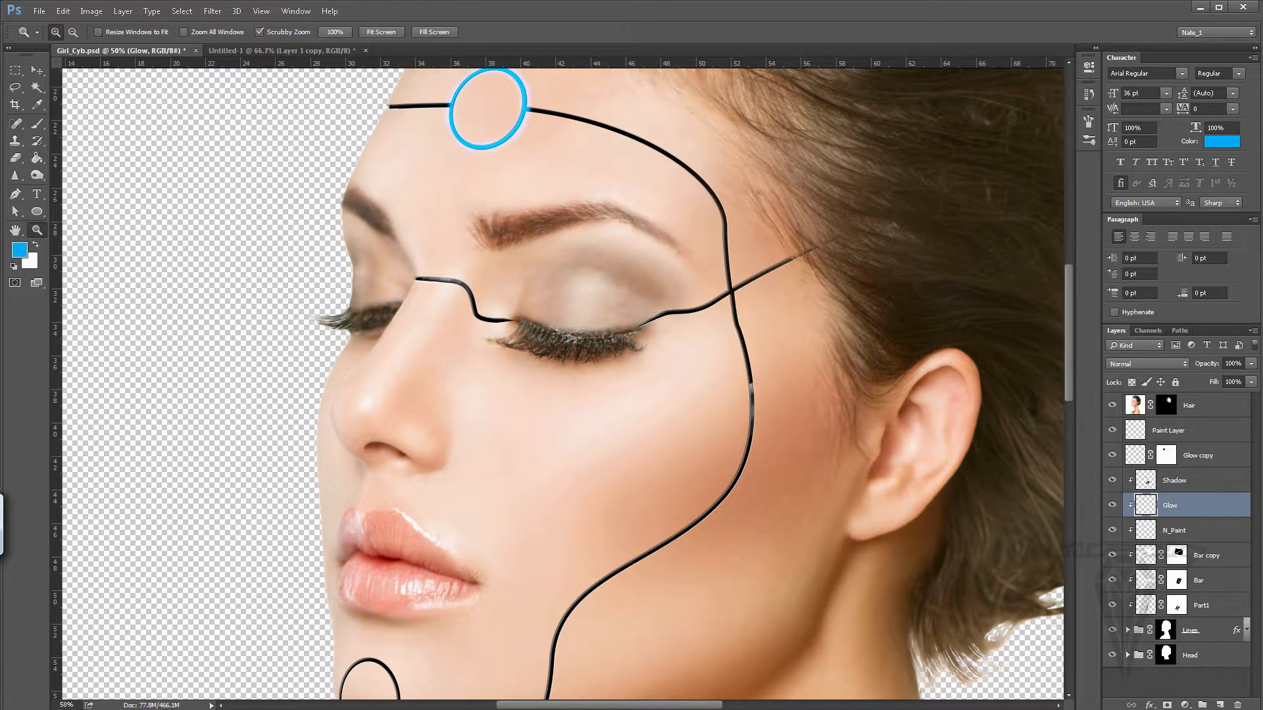
ctrl+click(1221, 704)
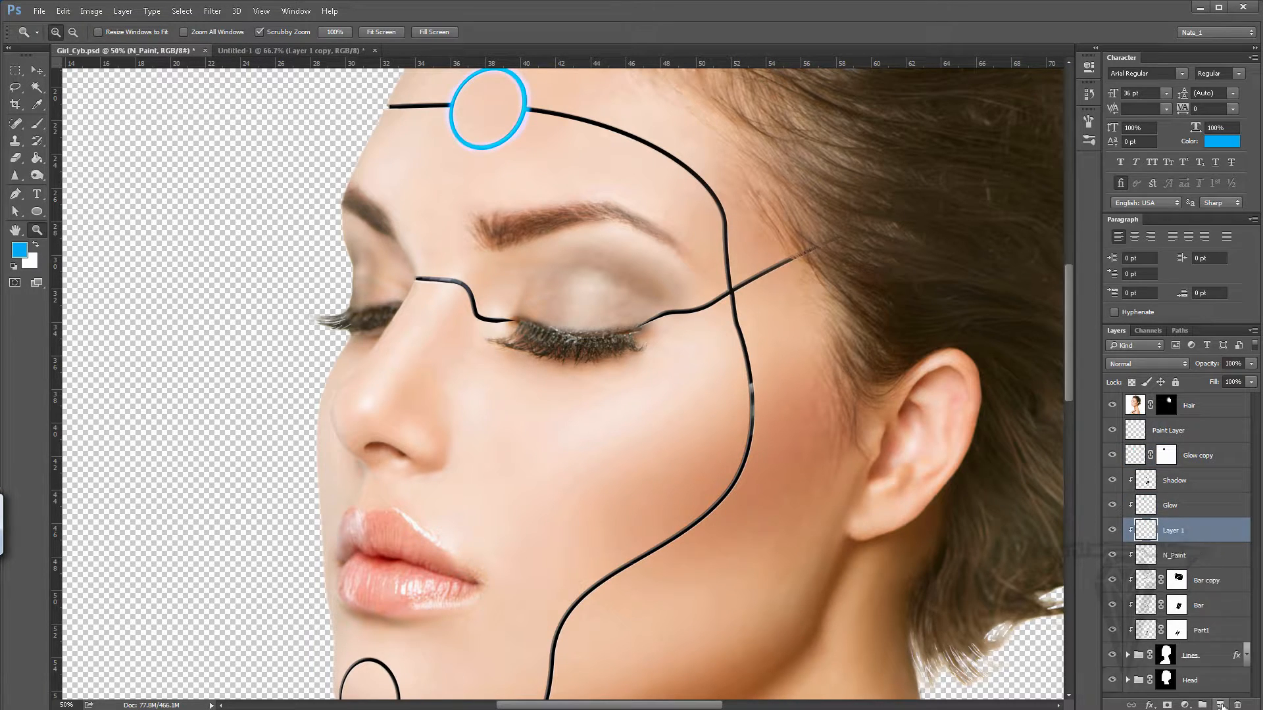
double_click(1173, 531)
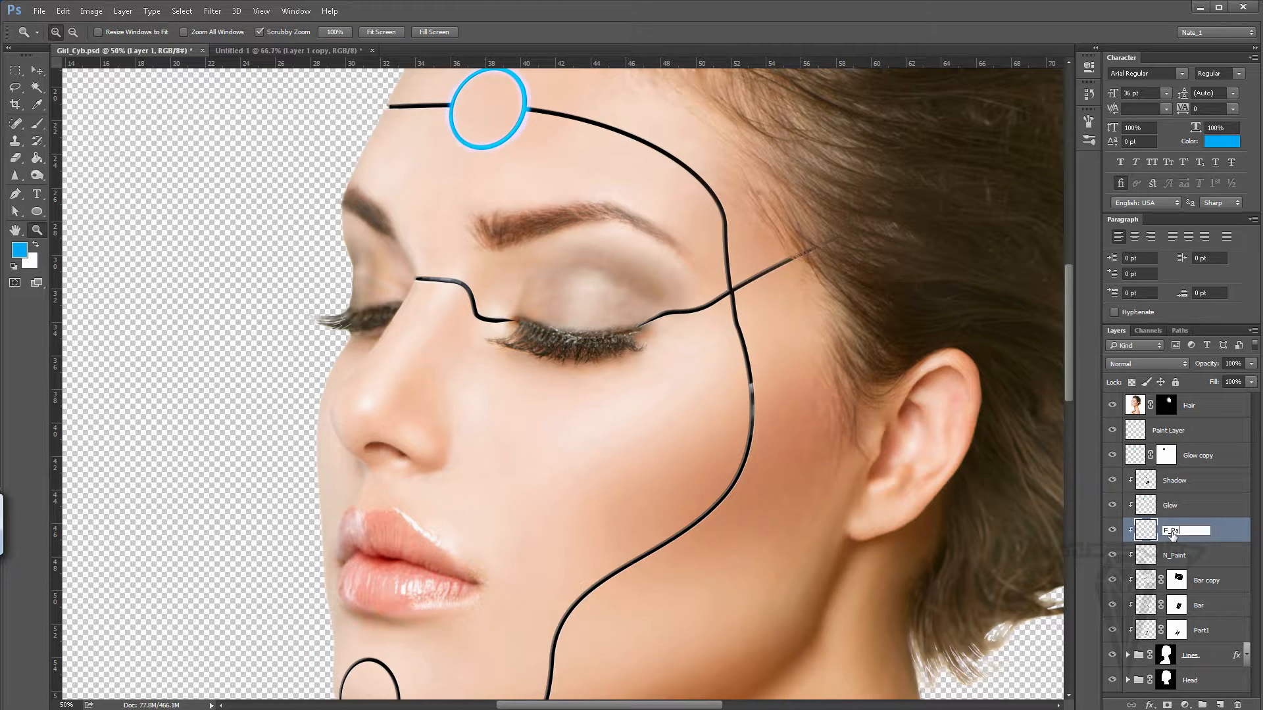
key(Return)
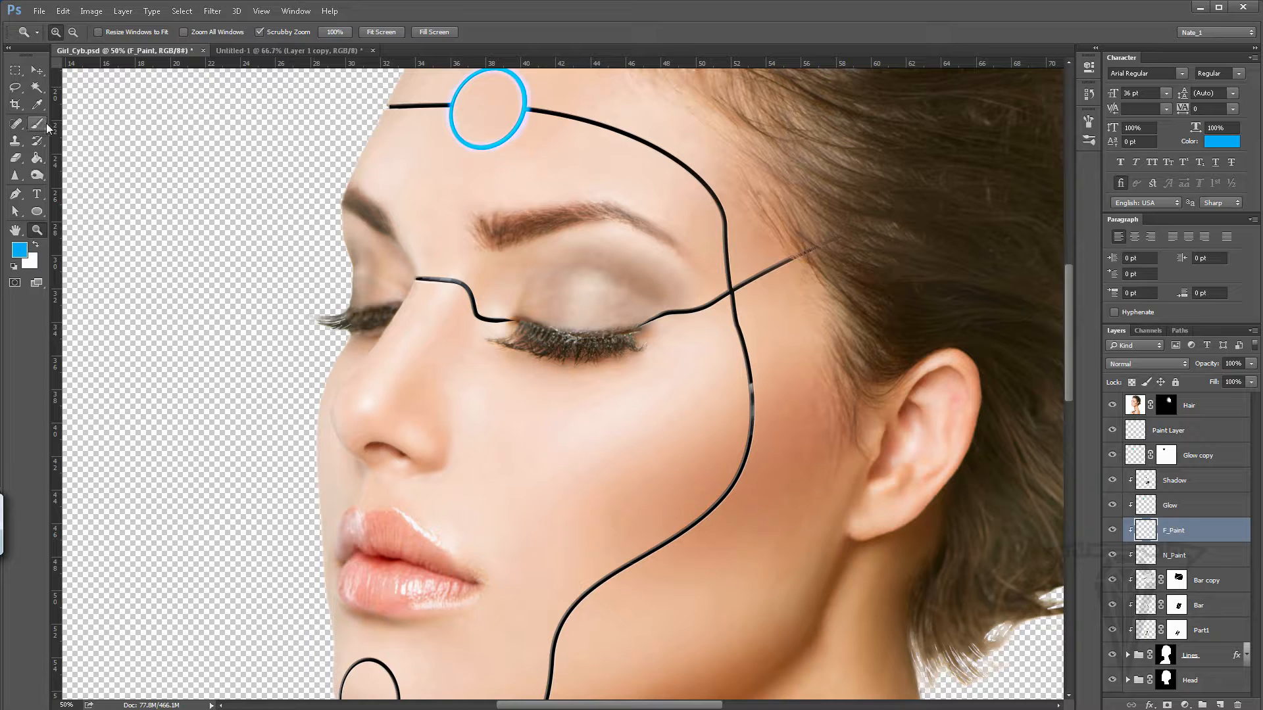
Step: Set the foreground colour to dark grey-blue 3e4d54 for the Brush
click(37, 104)
click(19, 249)
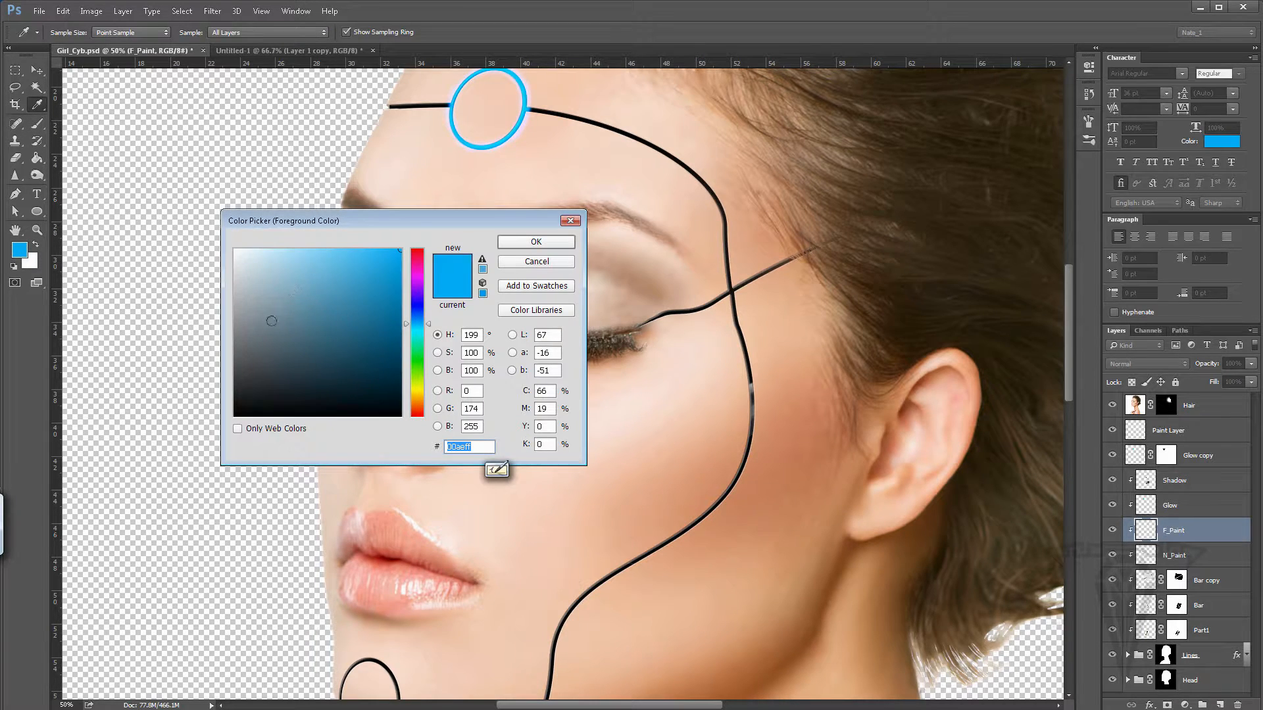
text(3e4a4f)
drag(263, 365, 274, 359)
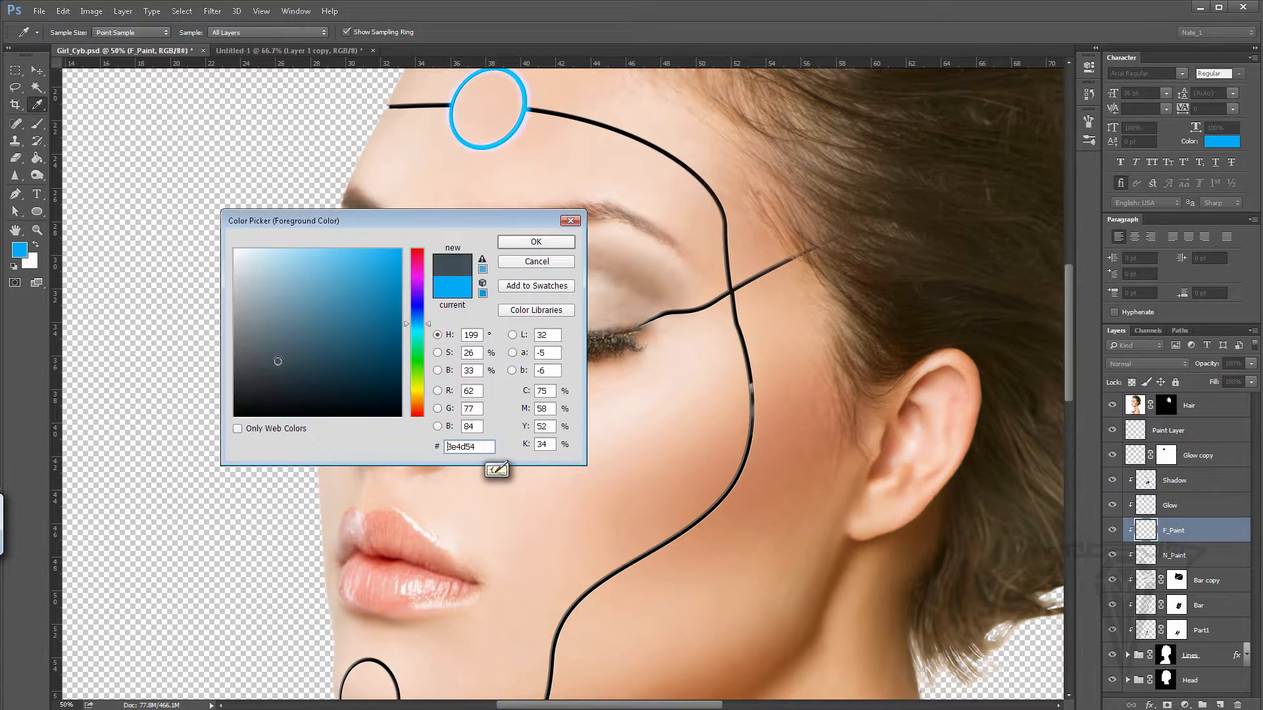
key(b)
click(537, 242)
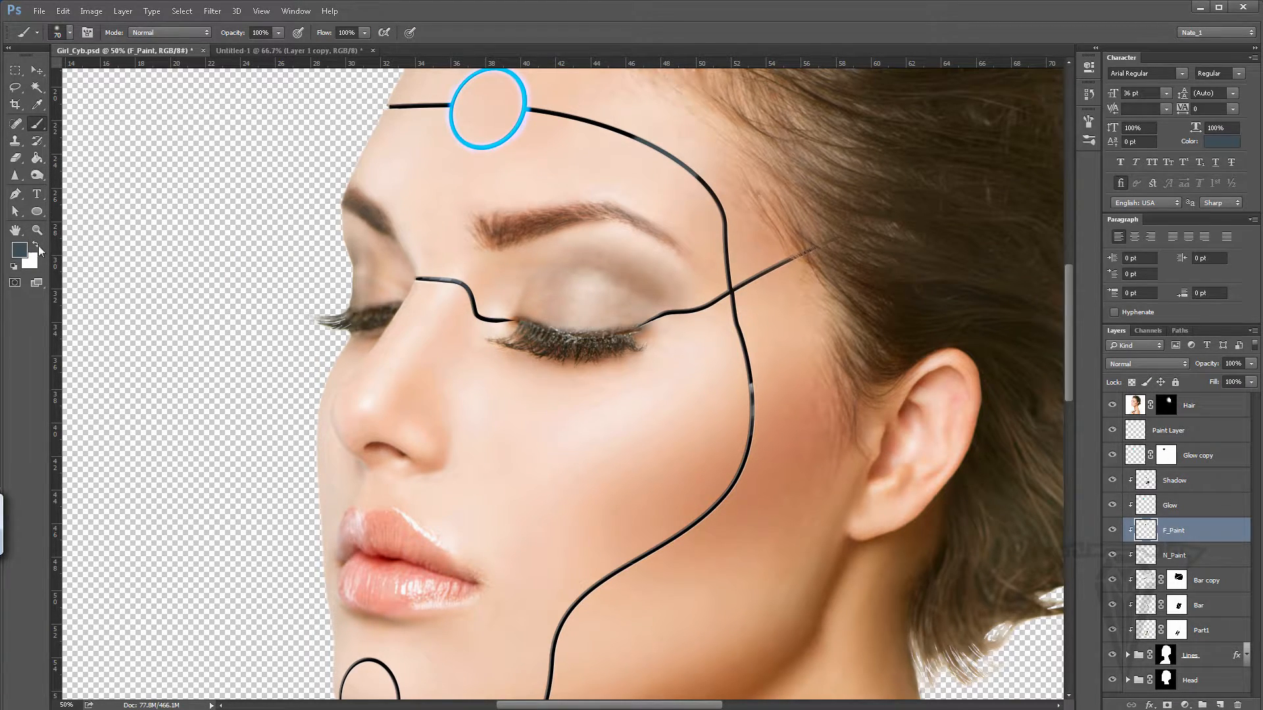
Step: Change the foreground colour to the lighter grey-blue 8b979c and brush a highlight on the forehead seam right of the circle
click(20, 250)
text(68767c)
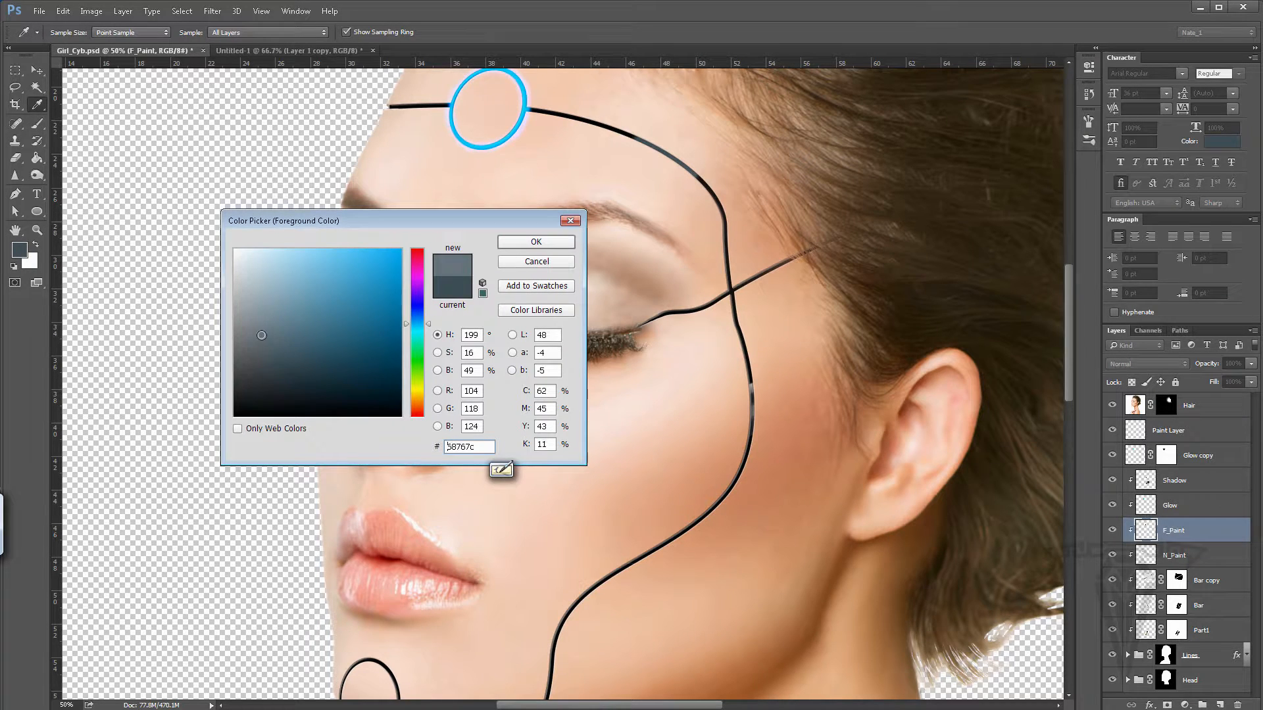
drag(261, 333, 252, 314)
click(534, 242)
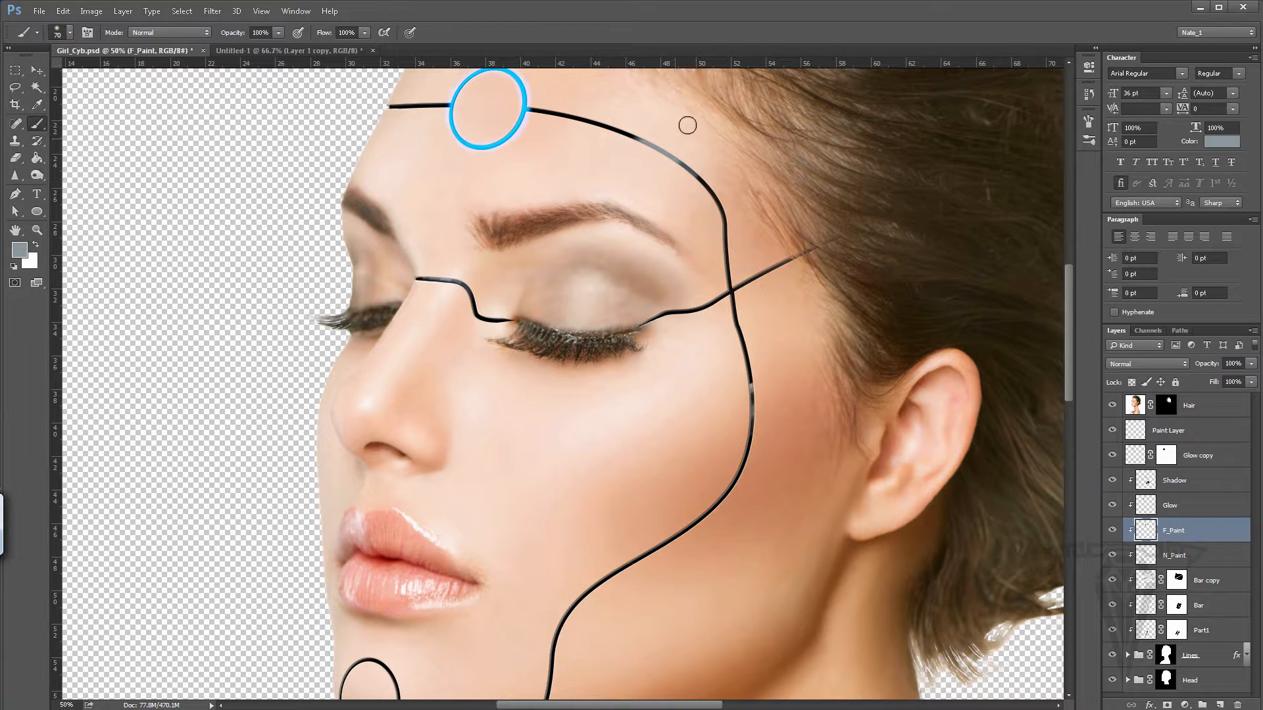
Step: Change the foreground colour to light grey-blue bac4c9 and brush it over the forehead seam highlight beside the circle
click(19, 250)
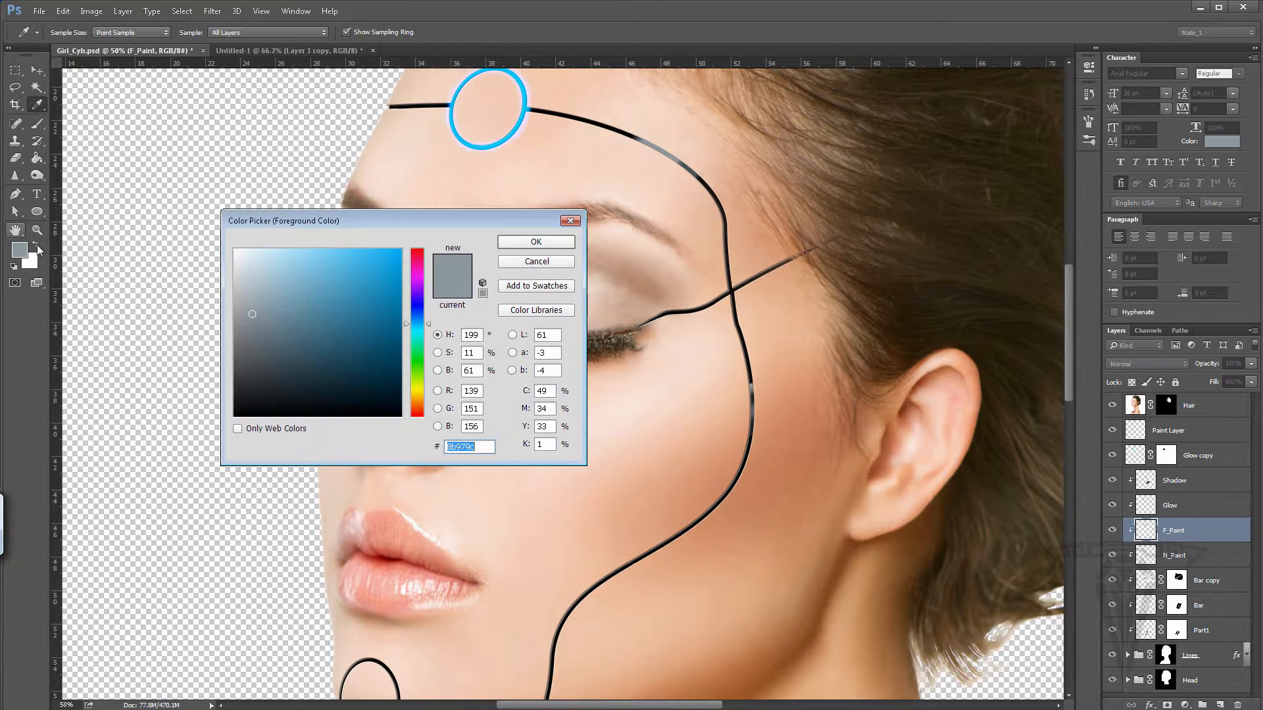
drag(500, 469, 473, 469)
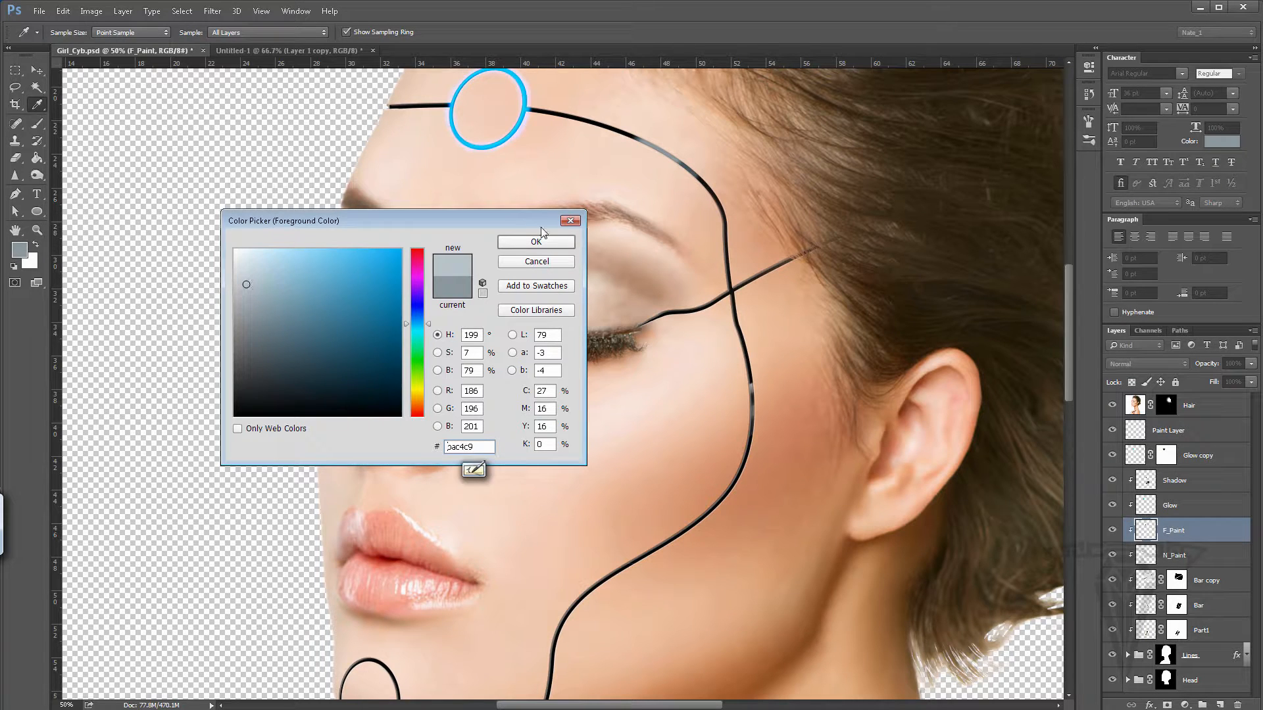
click(536, 243)
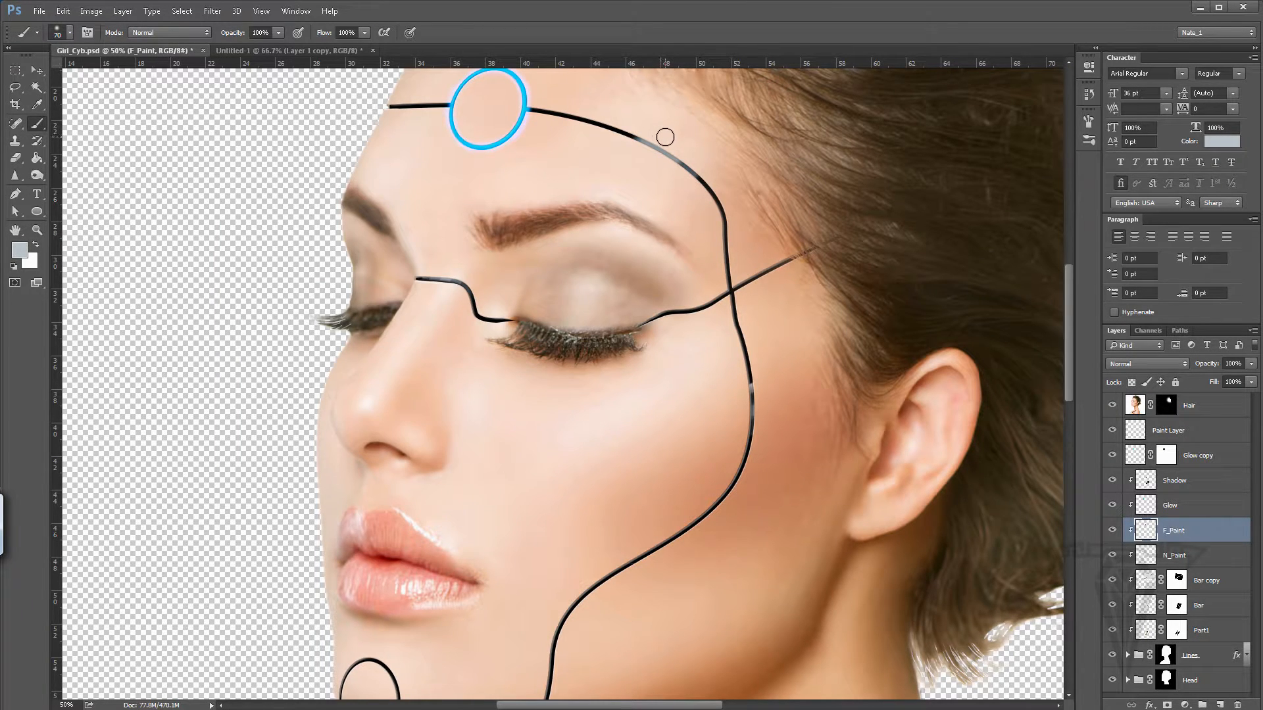
drag(667, 134, 646, 158)
Step: Change the foreground colour to near-white e7ecee and brush a brighter core into the forehead seam highlight with a smaller brush
click(19, 249)
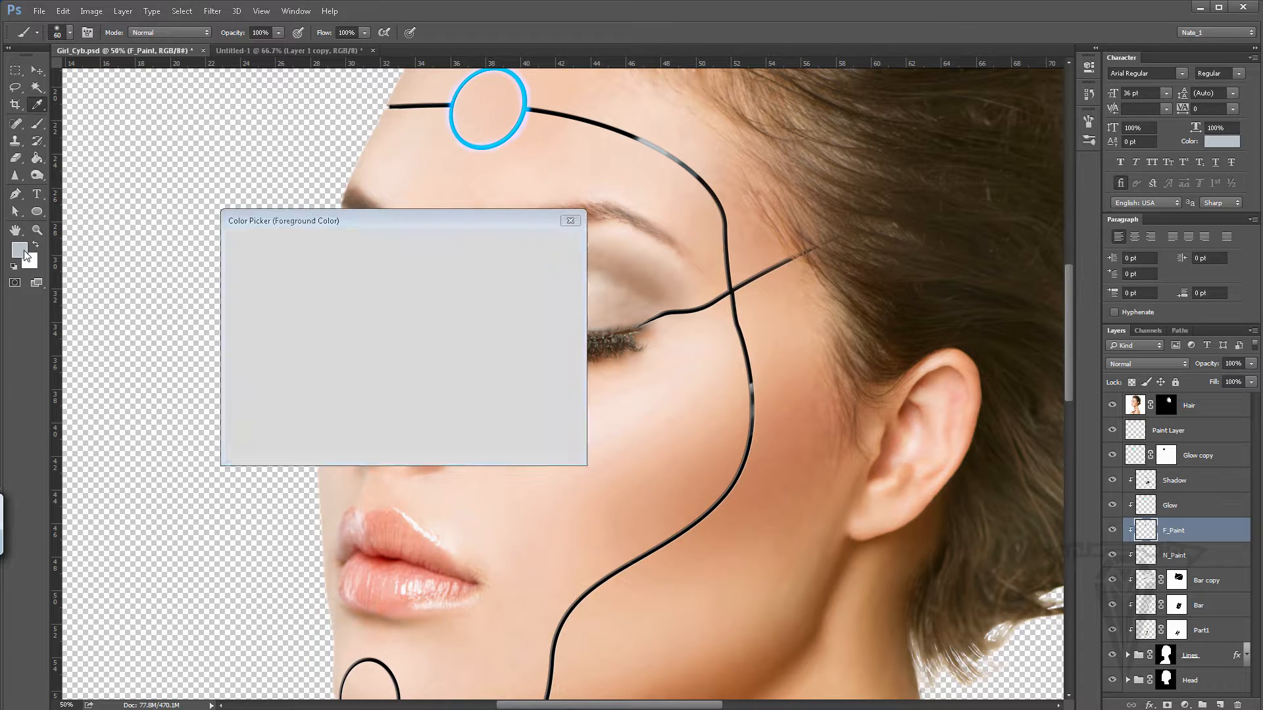
click(500, 469)
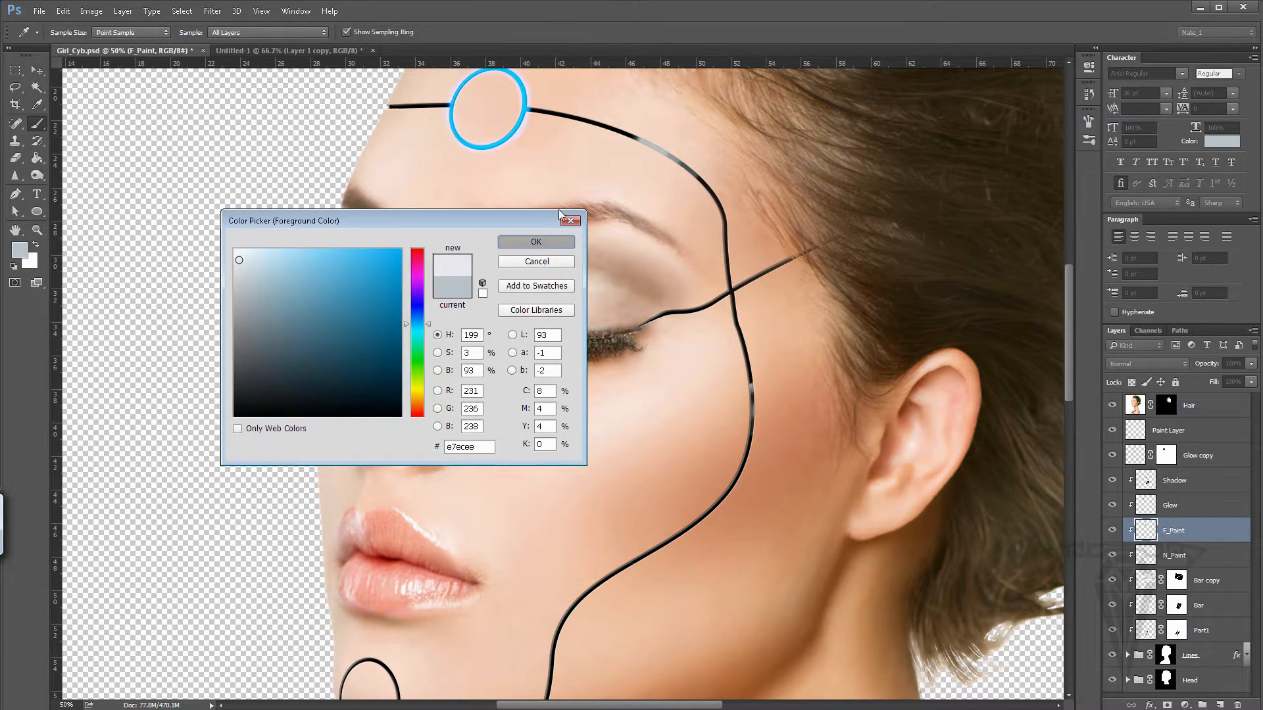
click(538, 242)
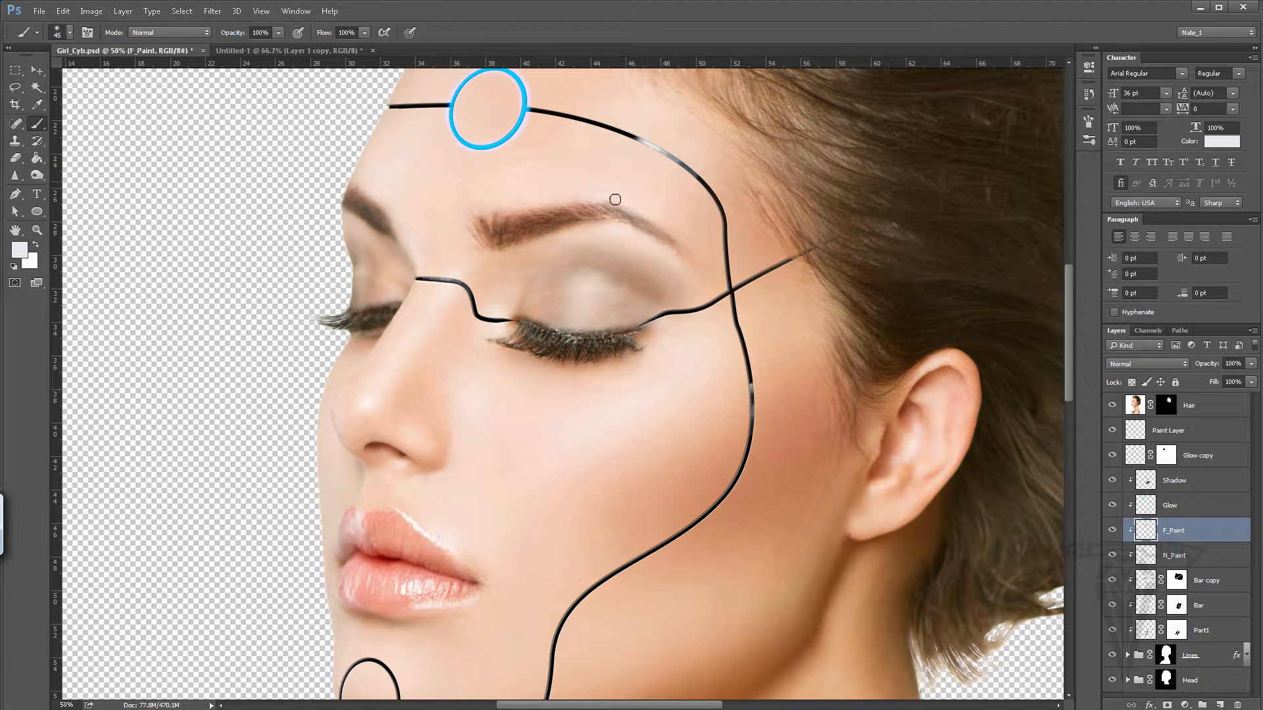
scroll(671, 189, up, 3)
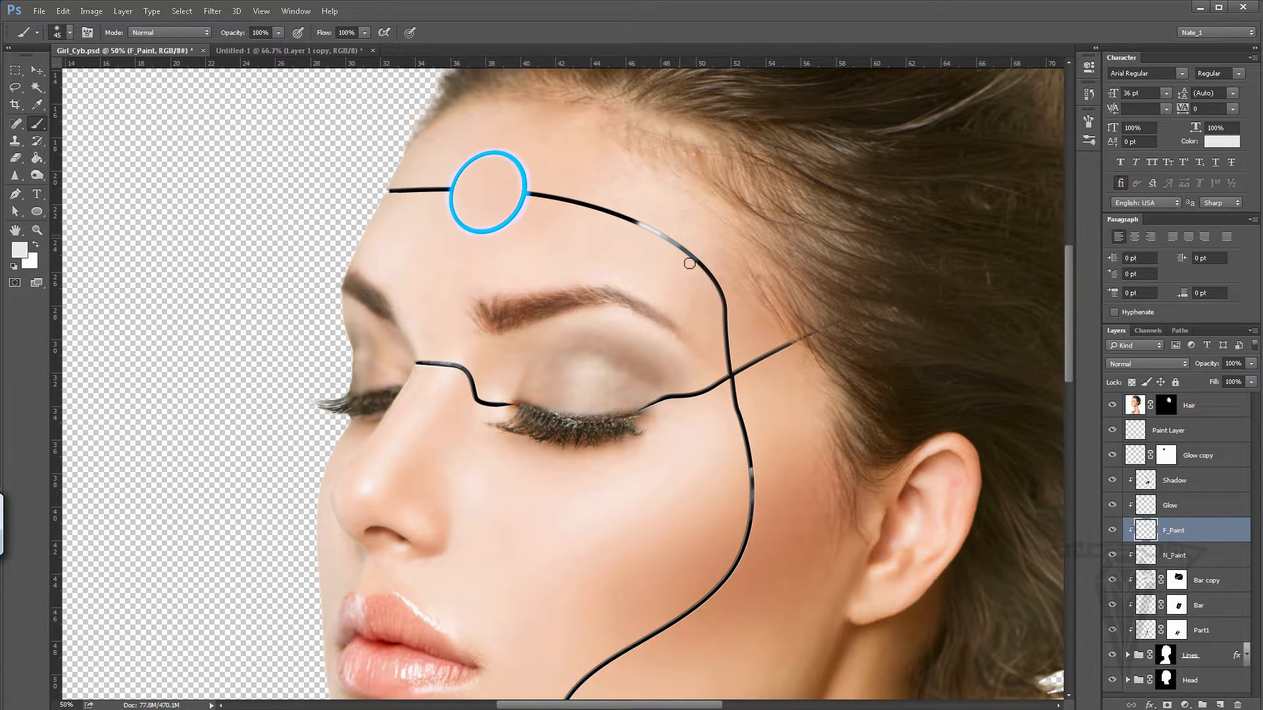
Step: Paint black on the Shadow layer over the lower end of the forehead seam highlight, using the default colours
click(1188, 491)
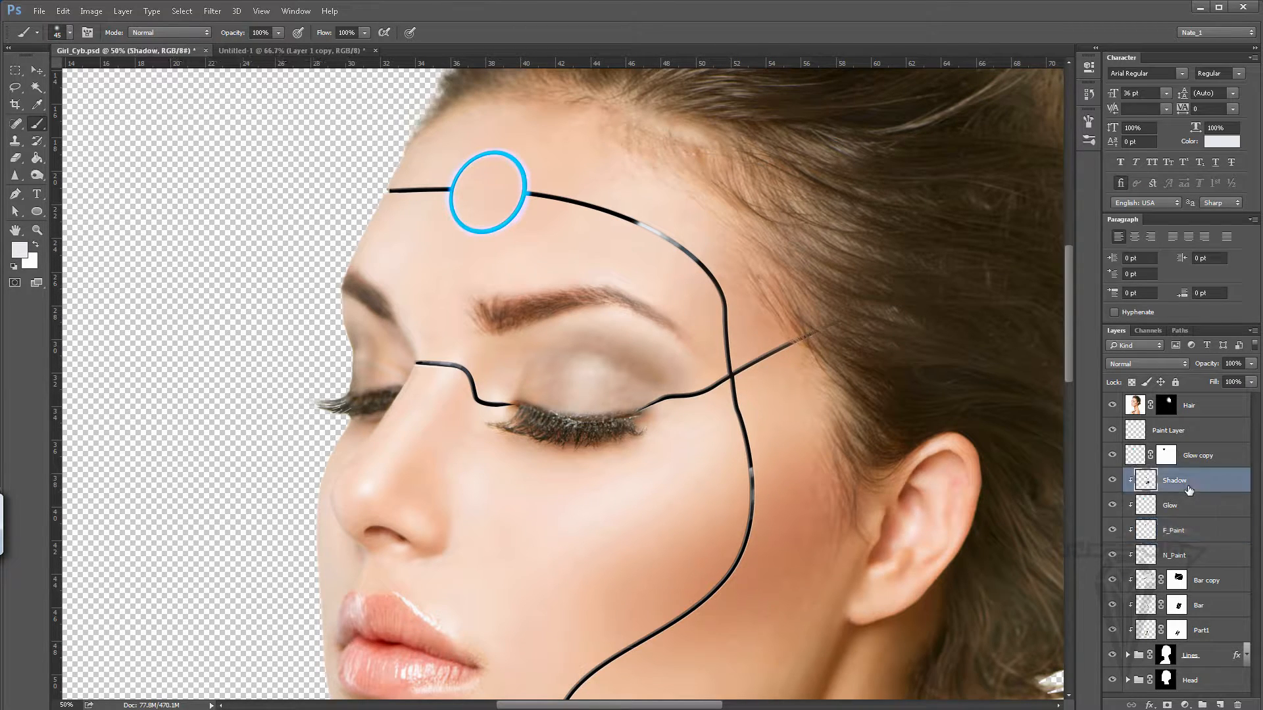
click(14, 267)
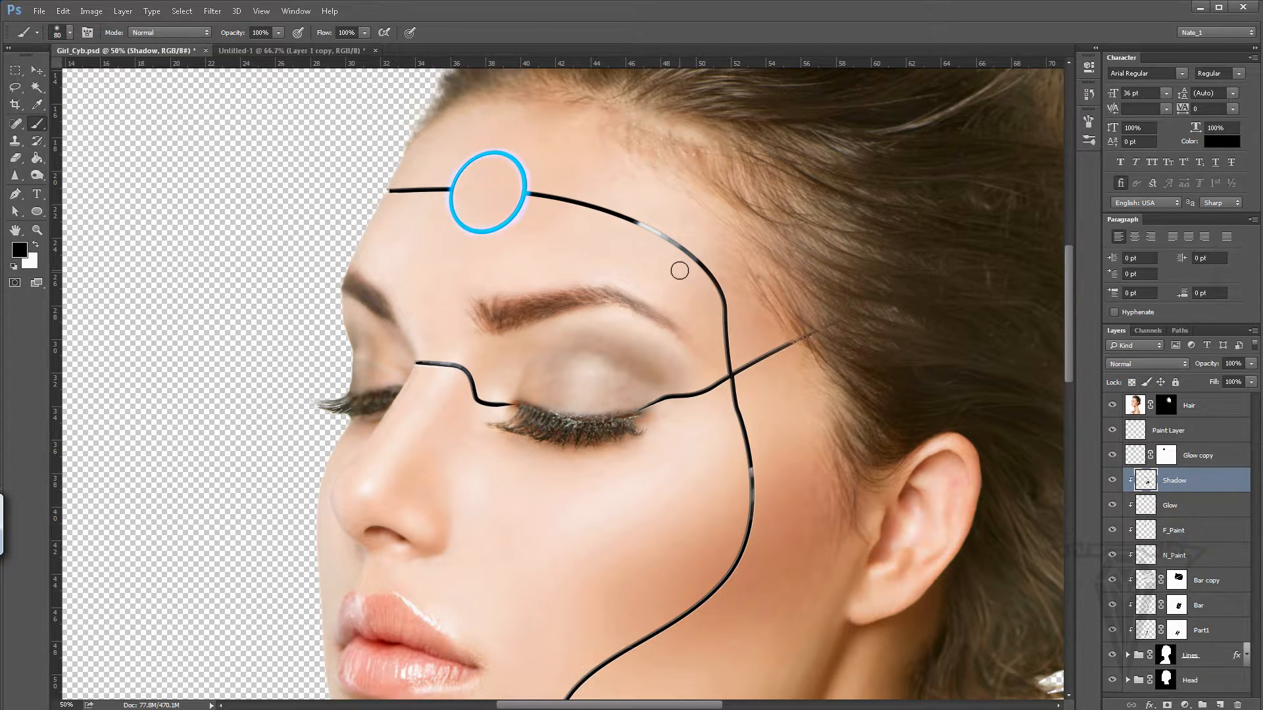
click(37, 230)
drag(658, 276, 699, 242)
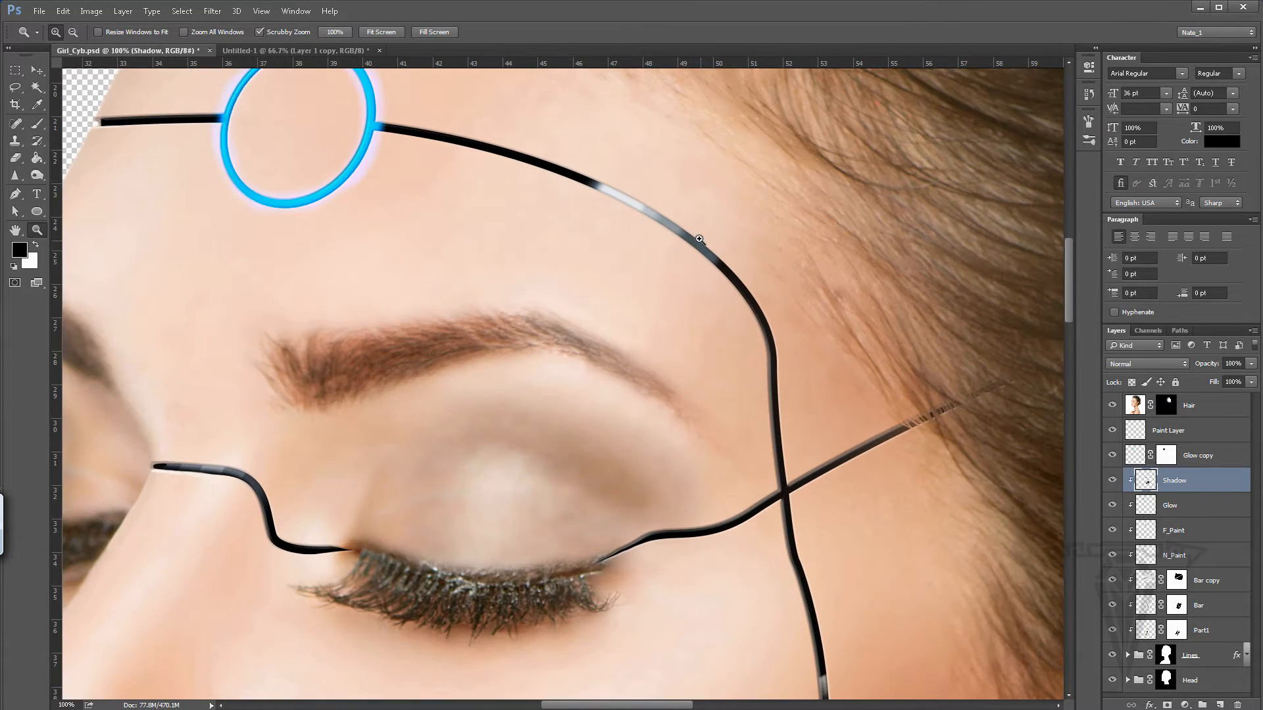
click(37, 124)
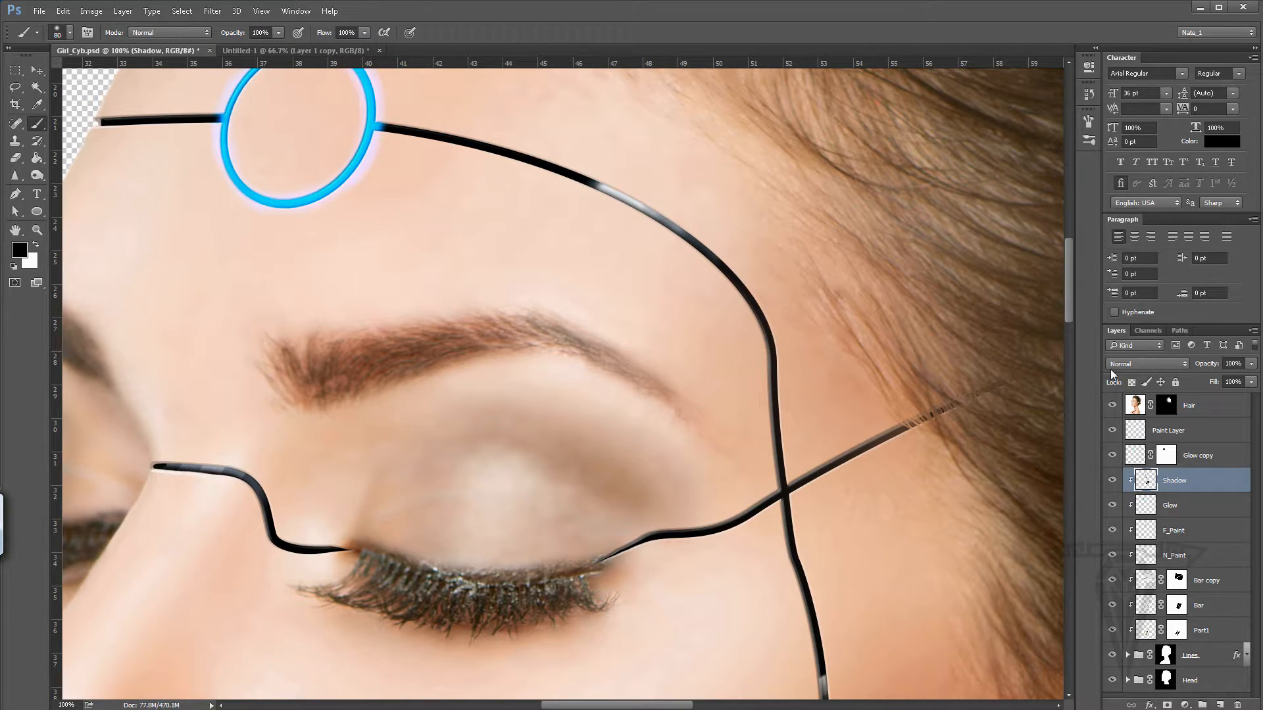
Step: Lower the F_Paint layer's opacity to 84%
click(1251, 365)
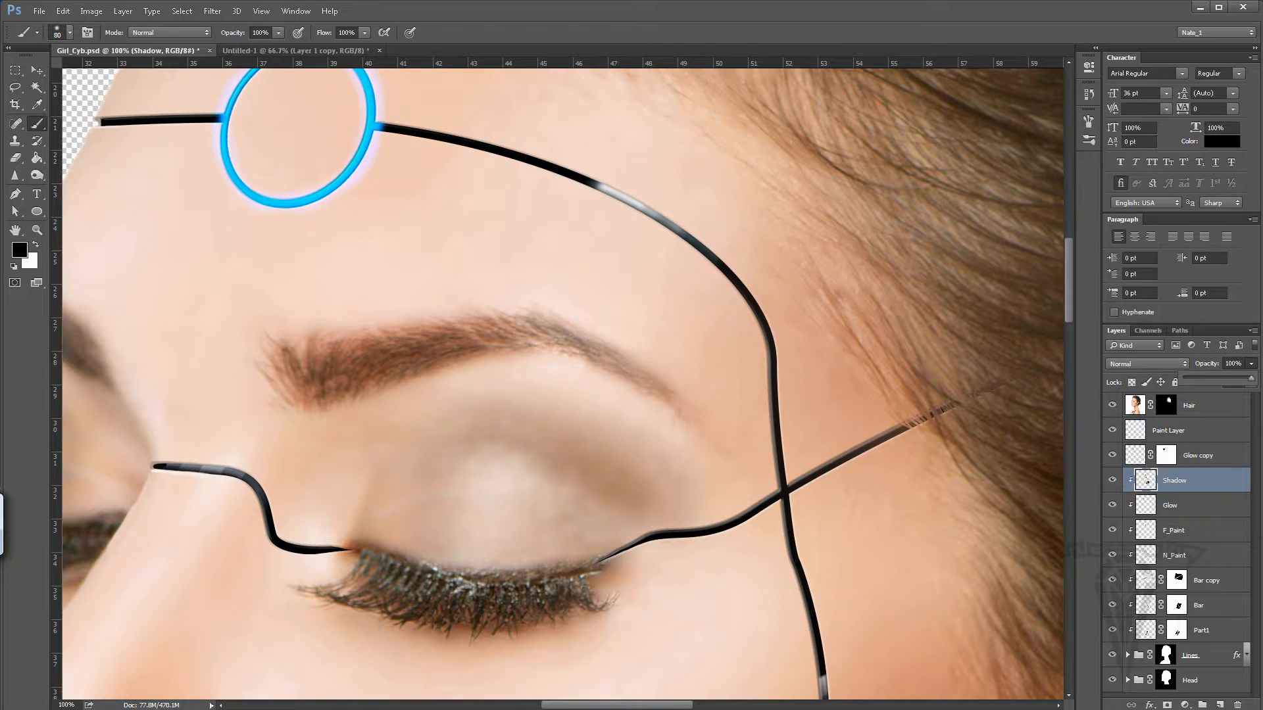
click(1208, 508)
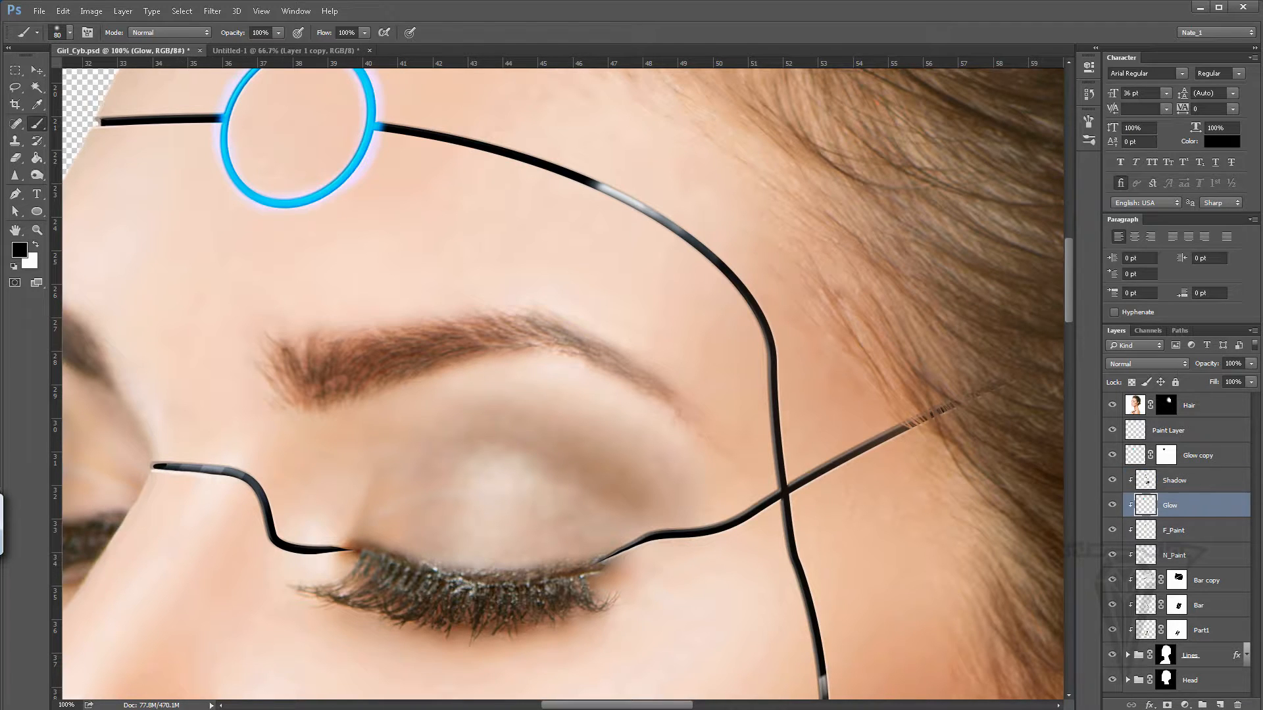
click(1209, 533)
click(1252, 363)
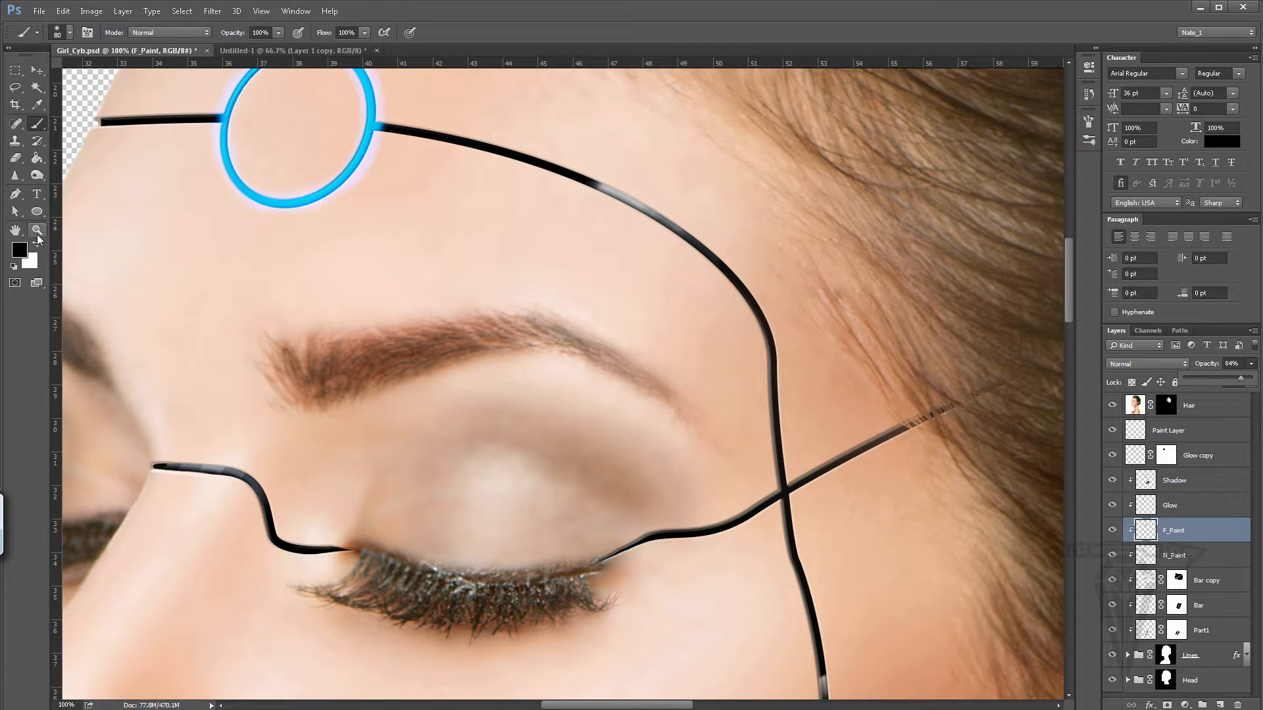
Step: Fit the whole portrait in view and save the Girl_Cyb.psd document
click(37, 237)
double_click(16, 230)
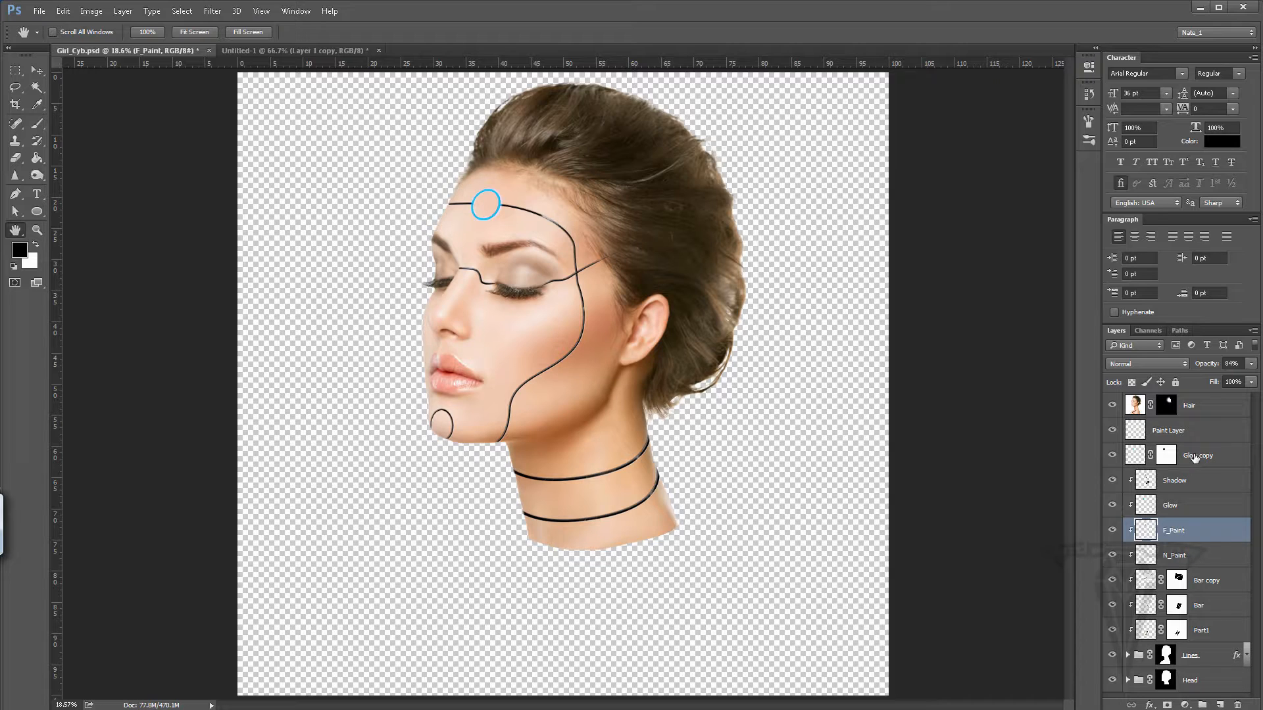
click(39, 12)
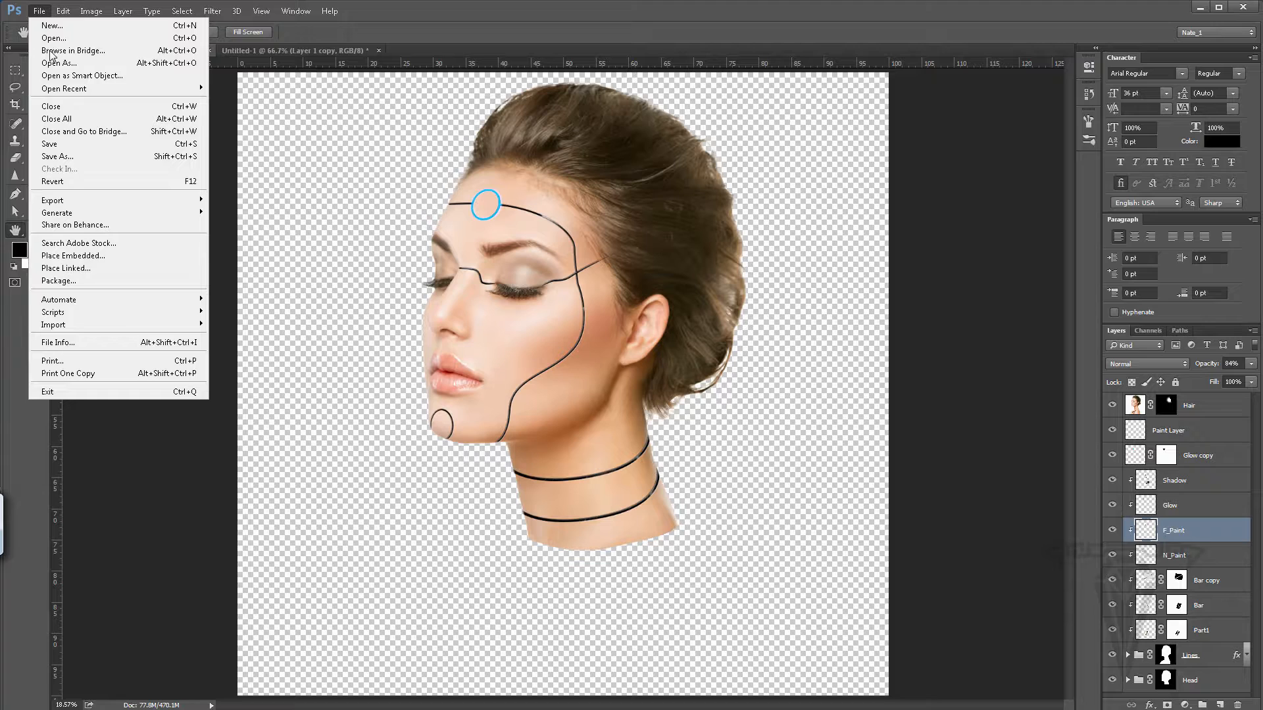
click(72, 144)
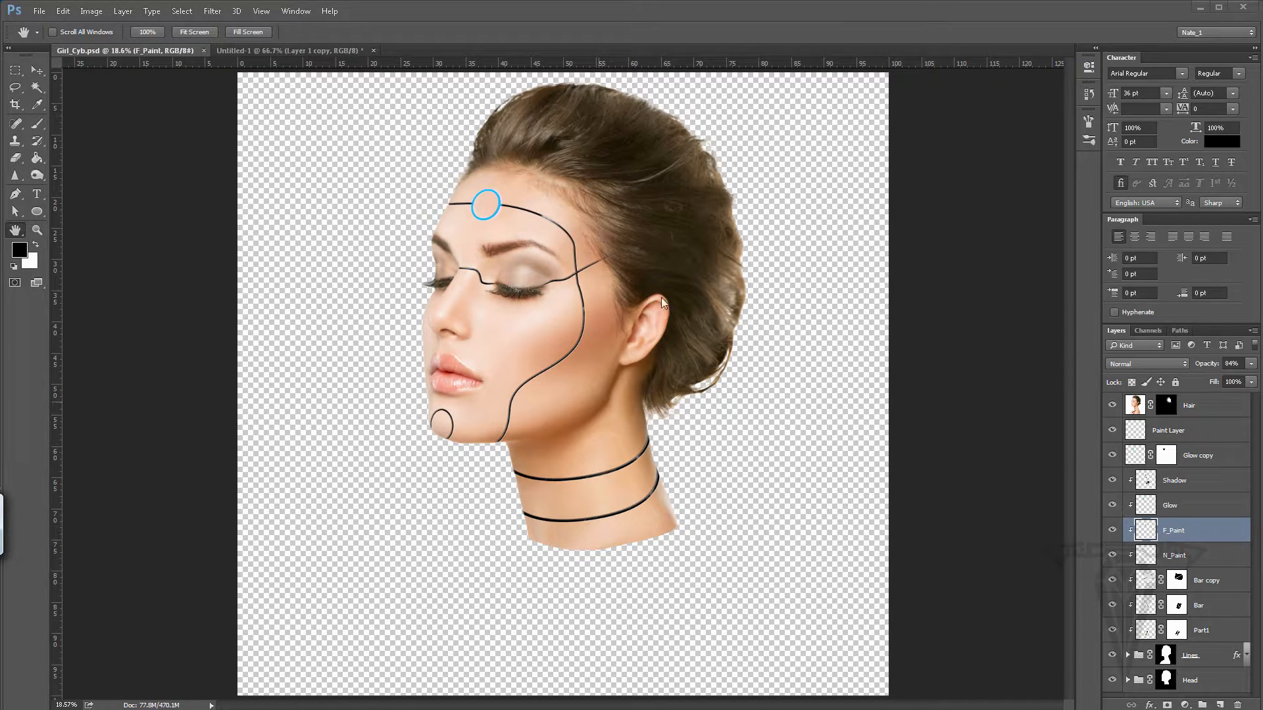
Step: Add a Levels adjustment layer above the Hair layer and set its black input level to 25
click(1177, 411)
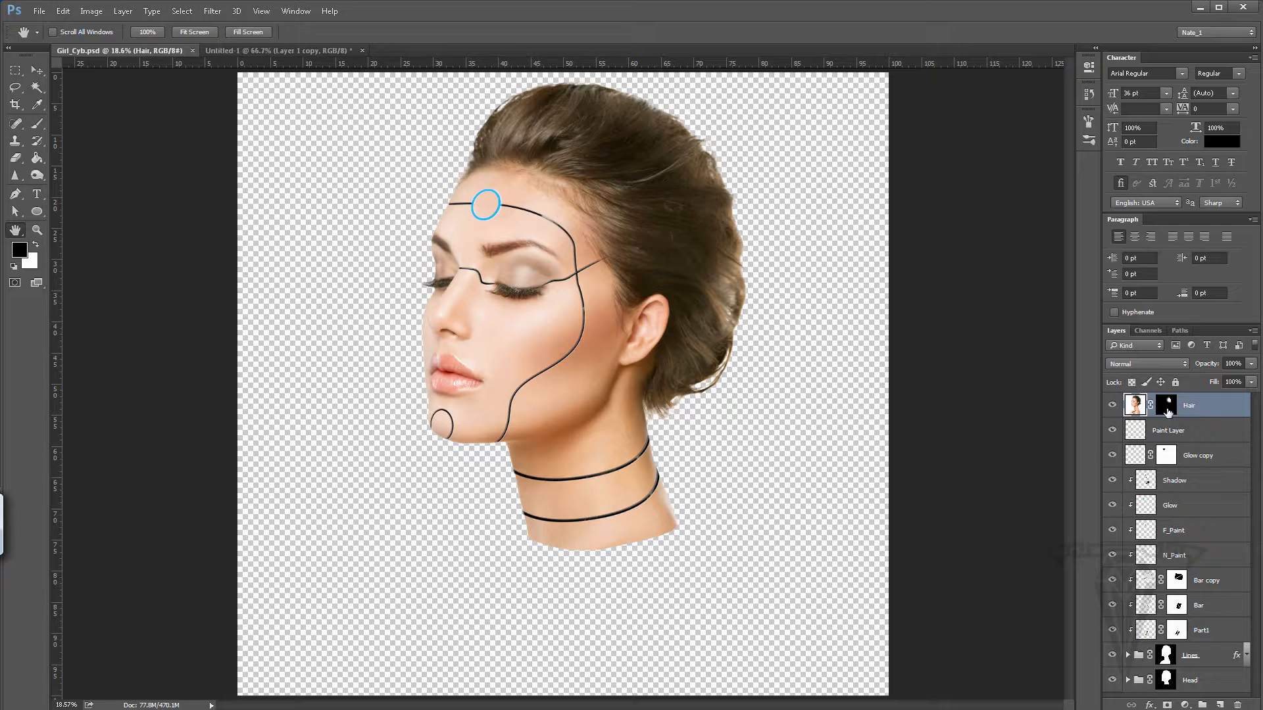
click(1186, 706)
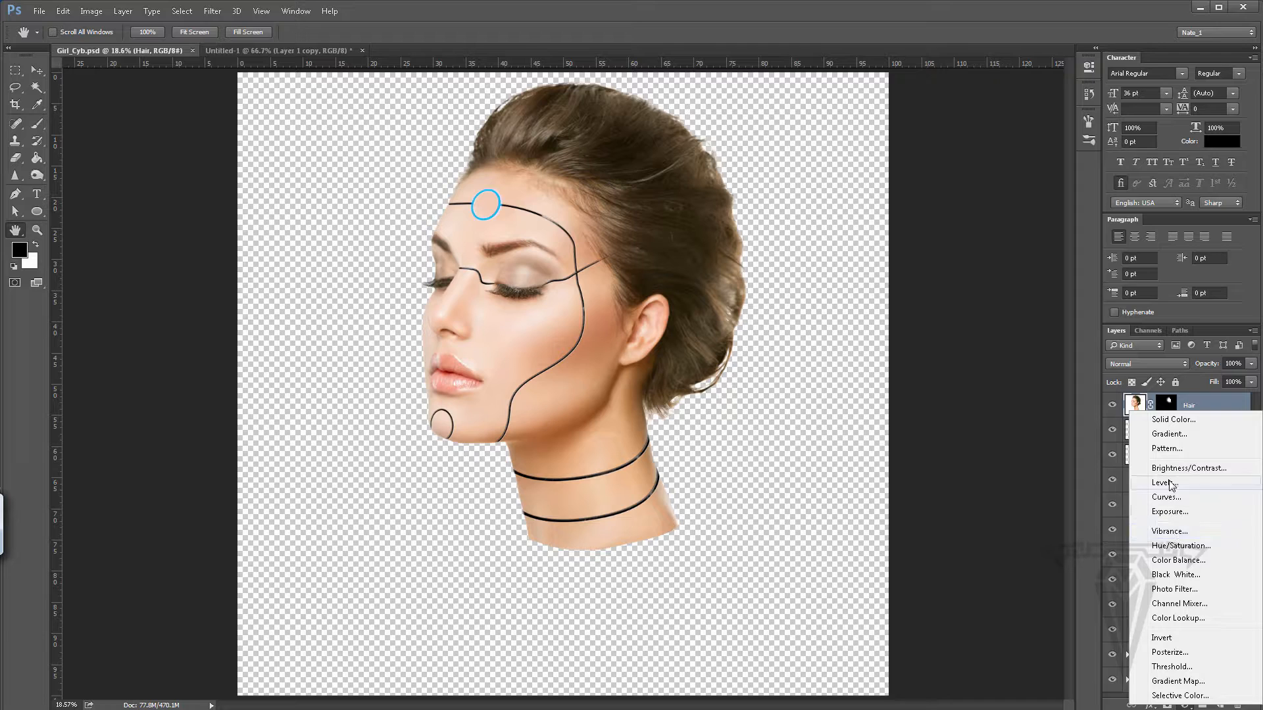
click(1170, 483)
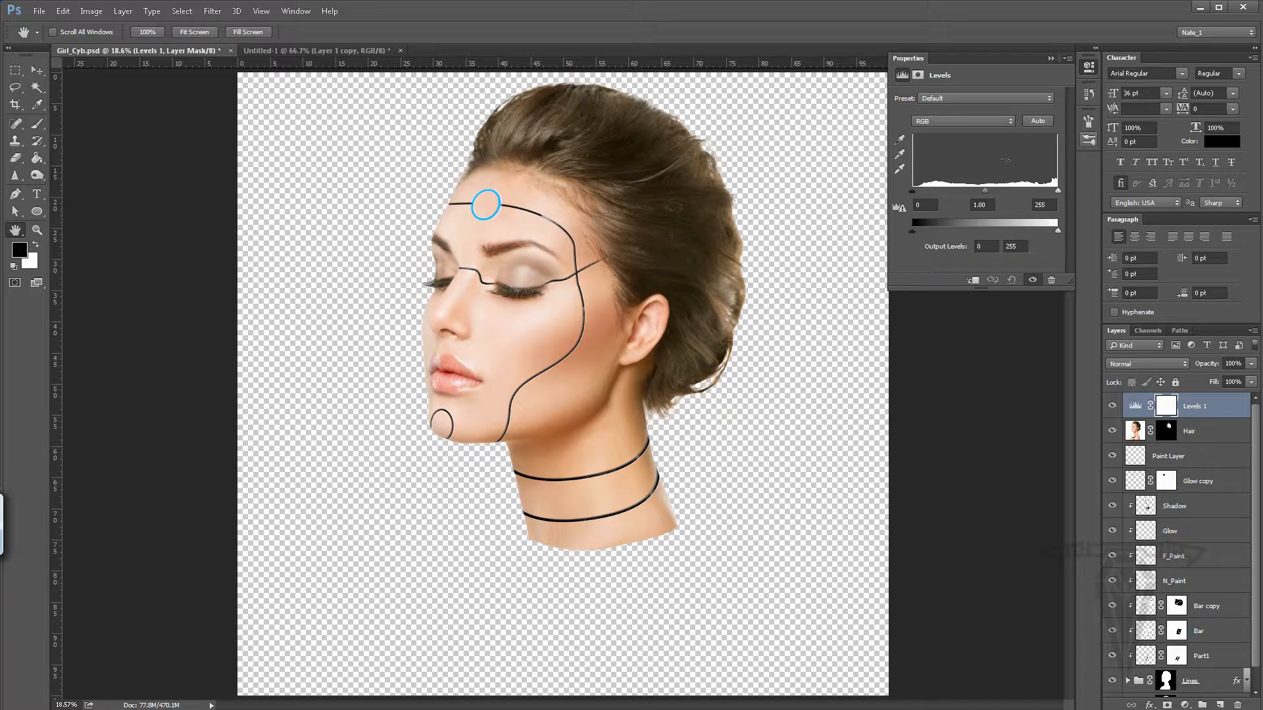
drag(912, 191, 921, 194)
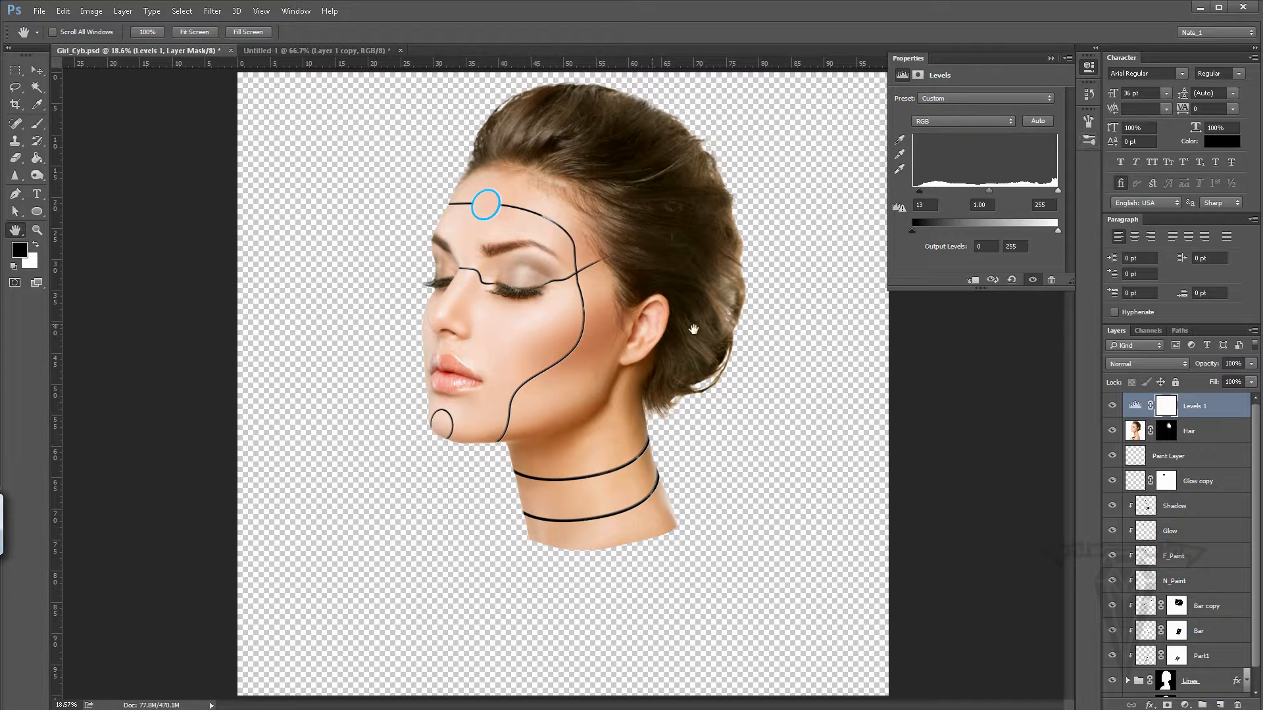
mouse_move(1059, 195)
mouse_down()
mouse_move(1072, 195)
mouse_move(1046, 195)
mouse_move(1069, 197)
mouse_up()
drag(921, 193, 924, 194)
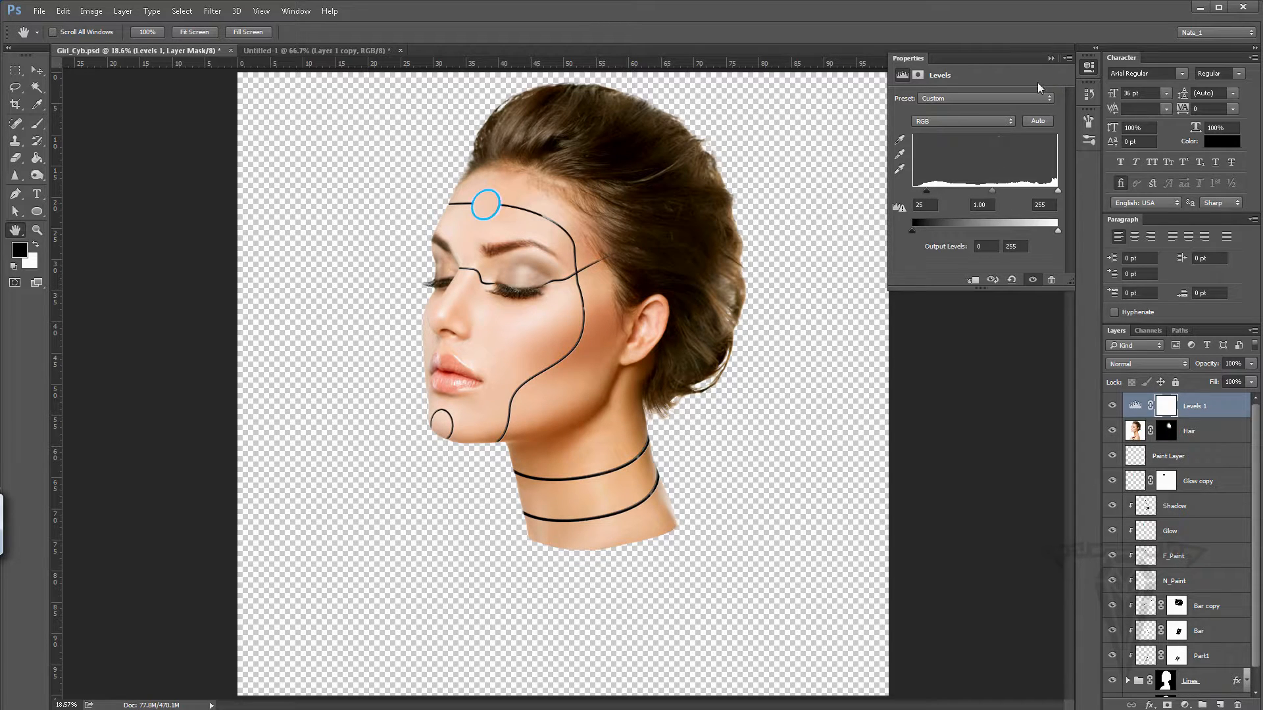
click(1051, 59)
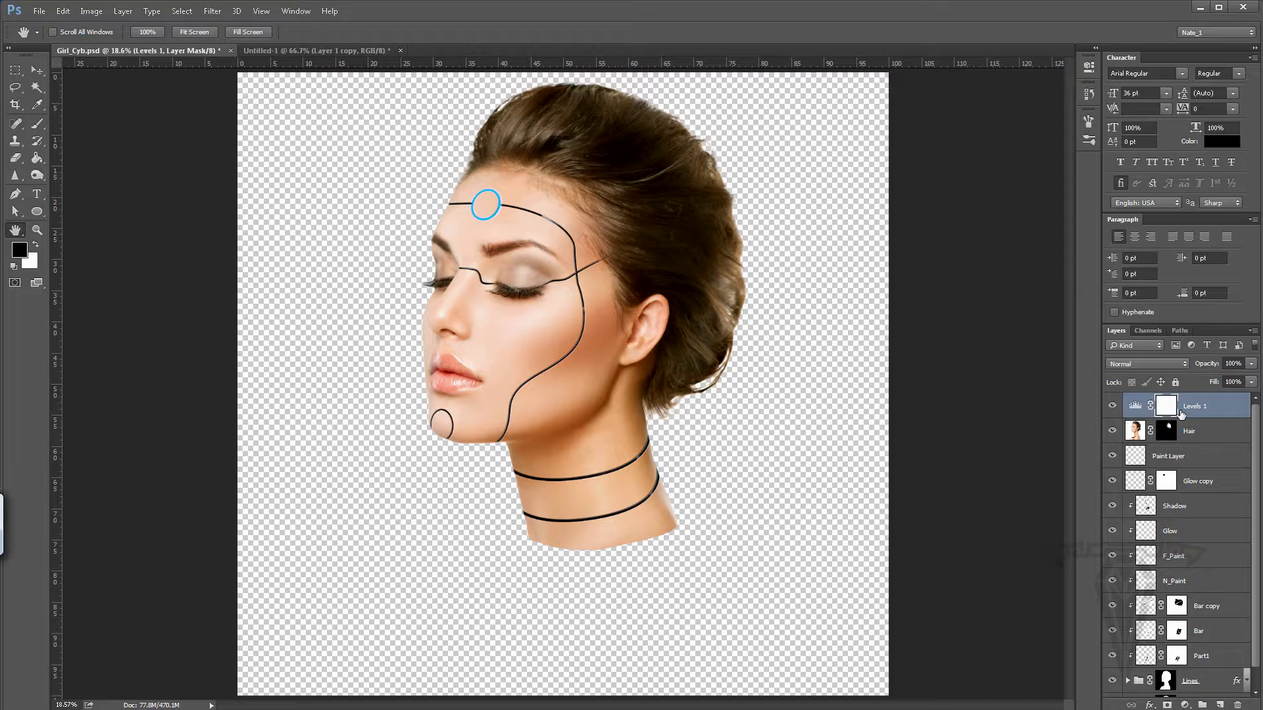
Step: Toggle the Levels adjustment layer's visibility to compare the portrait with and without the darkening
click(1113, 407)
click(1112, 407)
click(1112, 407)
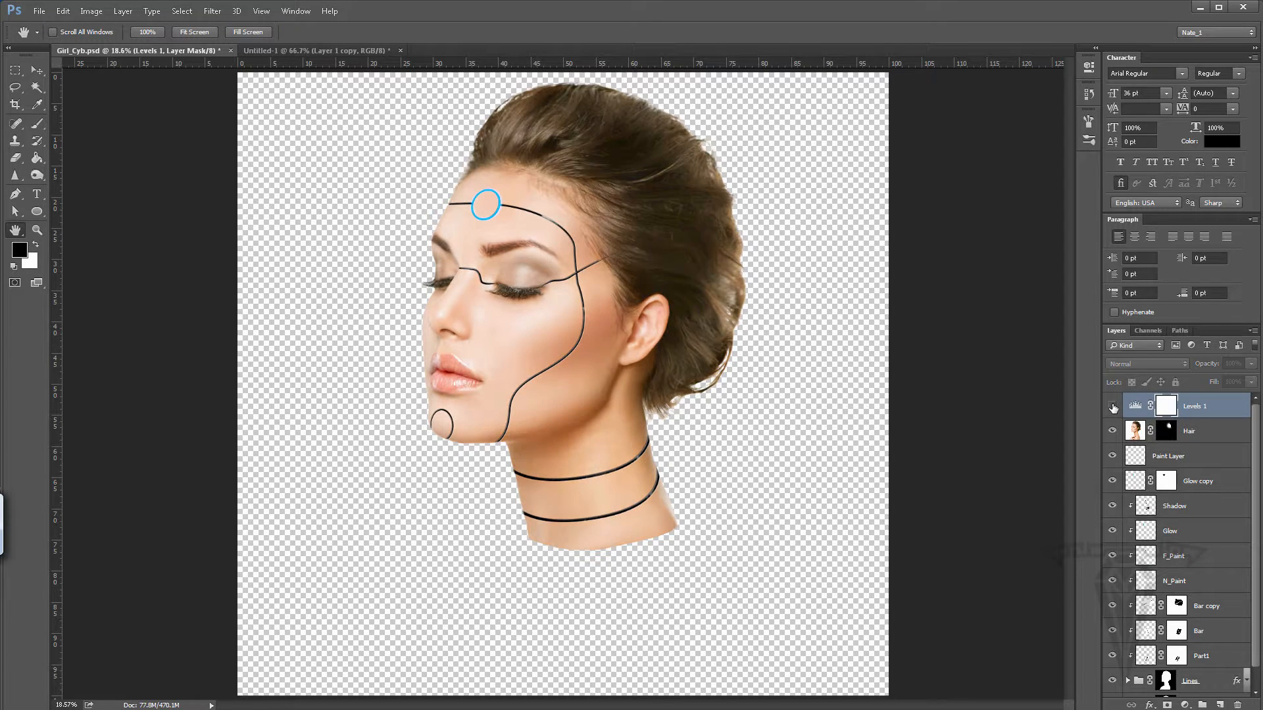
click(1112, 407)
click(1113, 407)
click(1112, 407)
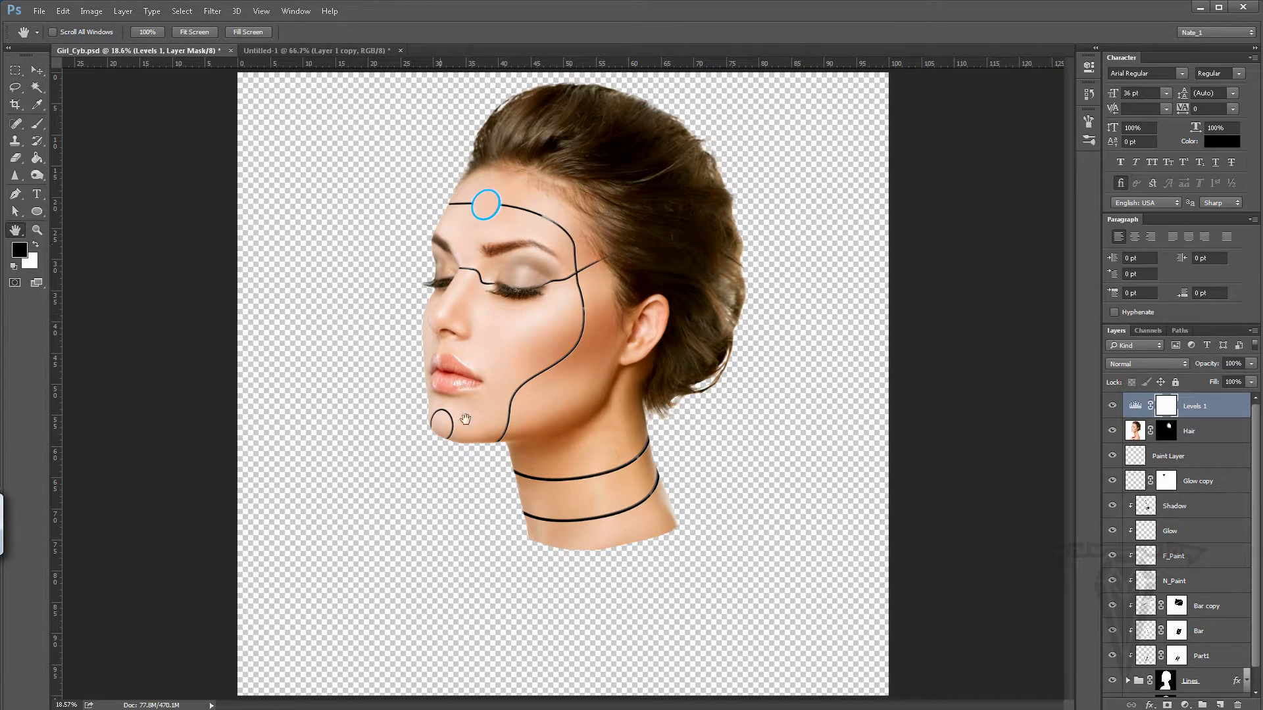
click(1112, 406)
click(1113, 405)
Step: Delete the Levels adjustment layer and undo the deletion
drag(1194, 410, 1241, 708)
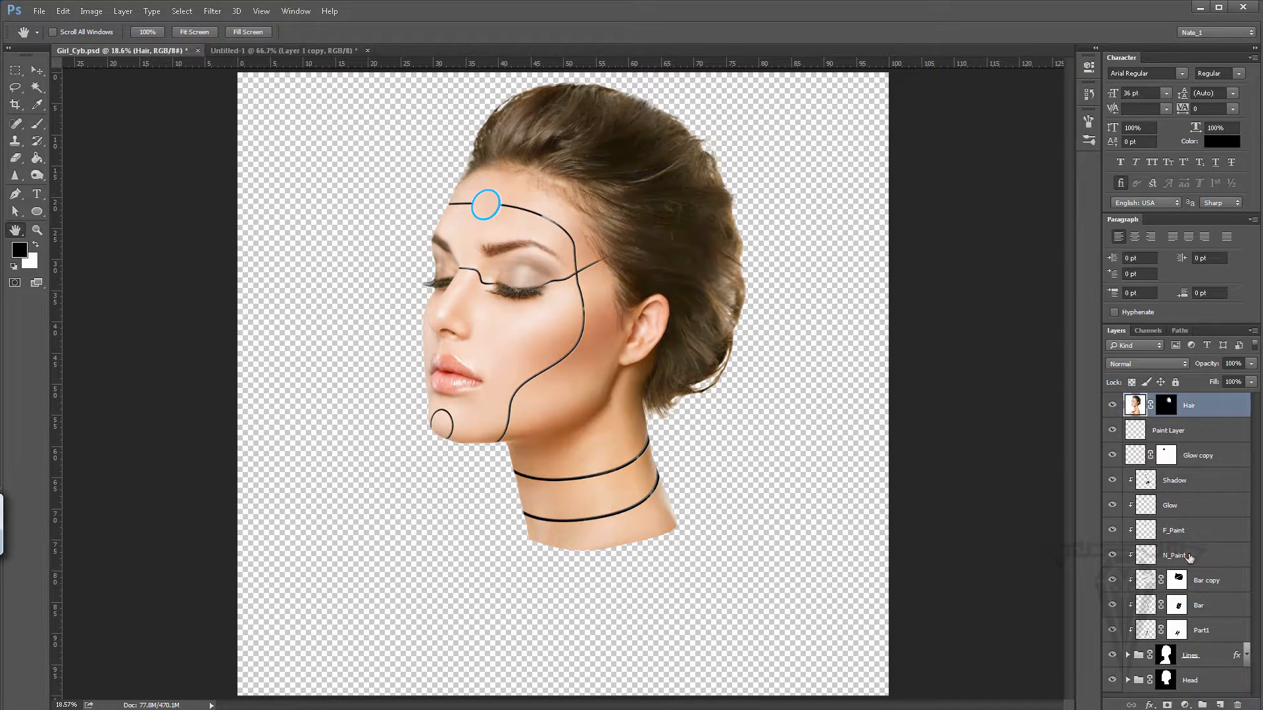
key(ctrl+z)
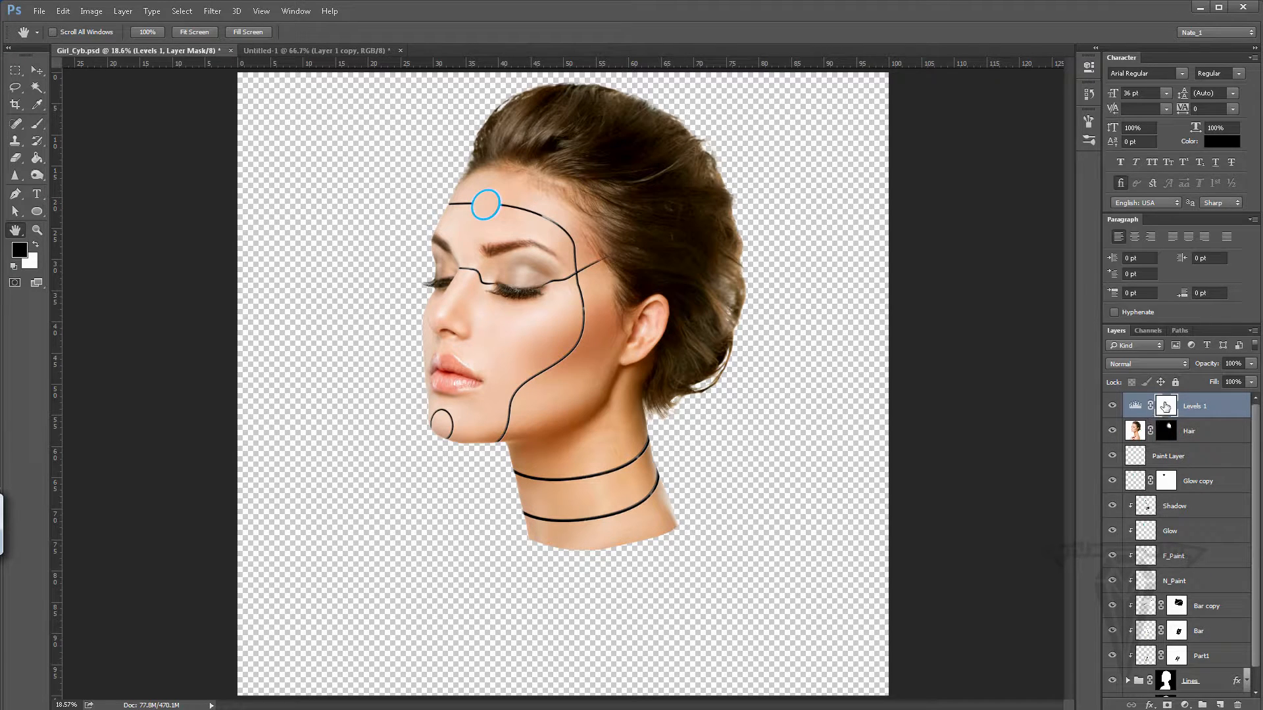
Step: Try masking the Levels adjustment off the face by painting black on its mask with a soft 640 px brush
click(37, 124)
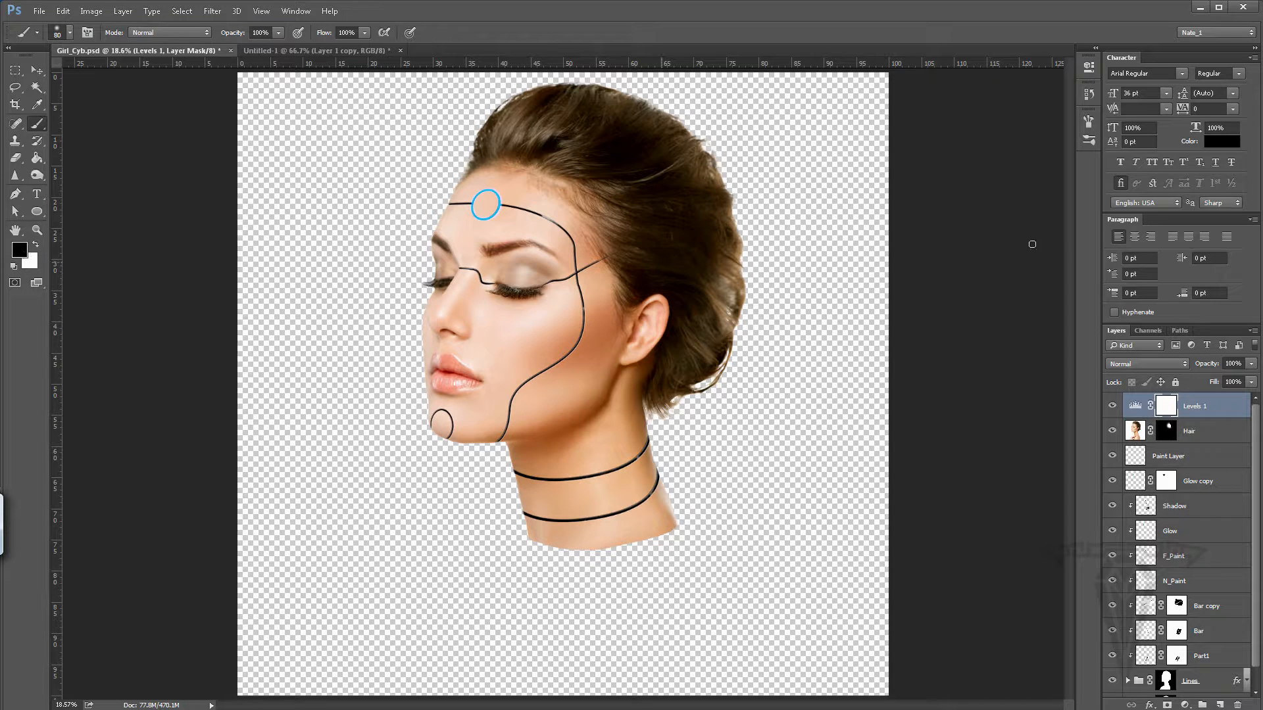
click(1087, 123)
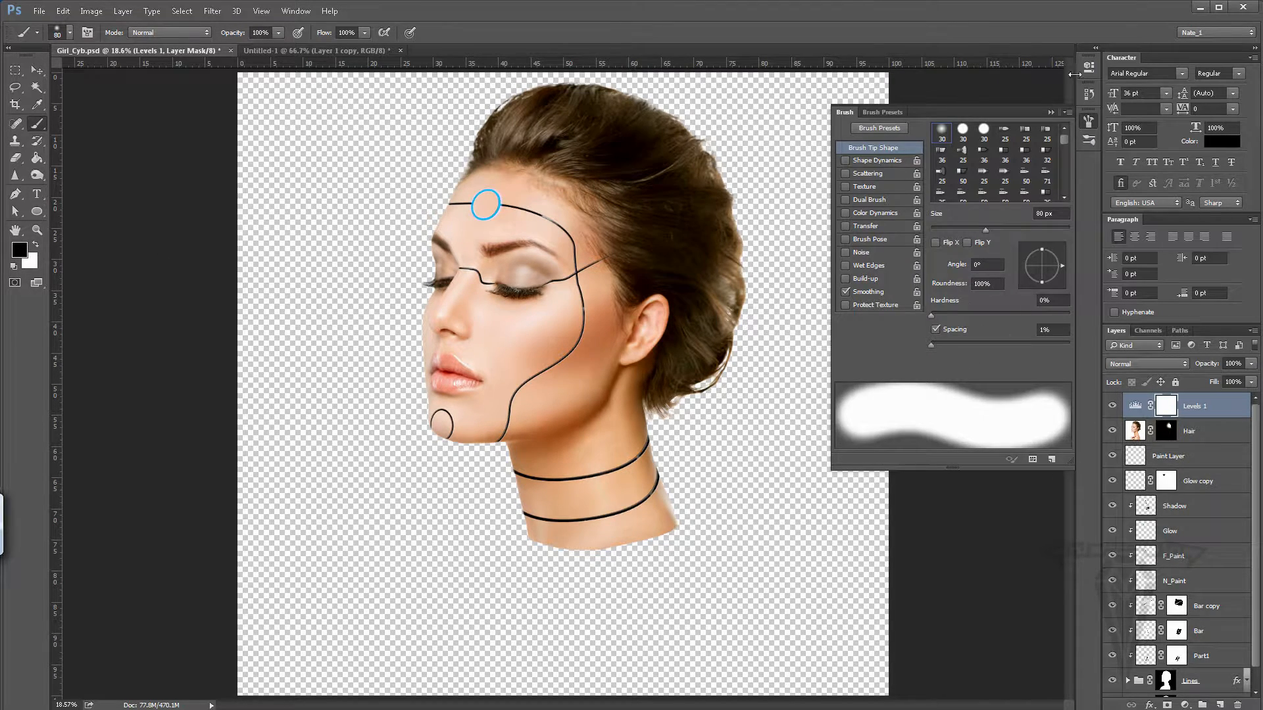
click(1052, 111)
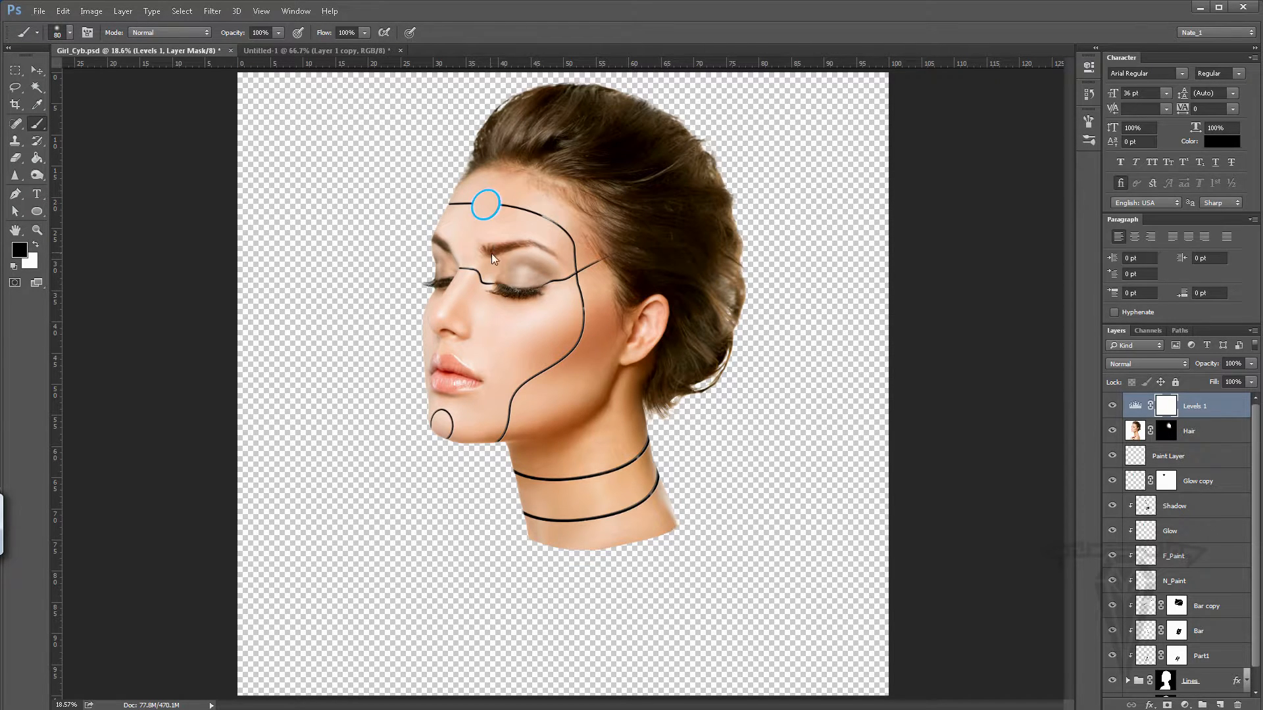
drag(493, 254, 525, 255)
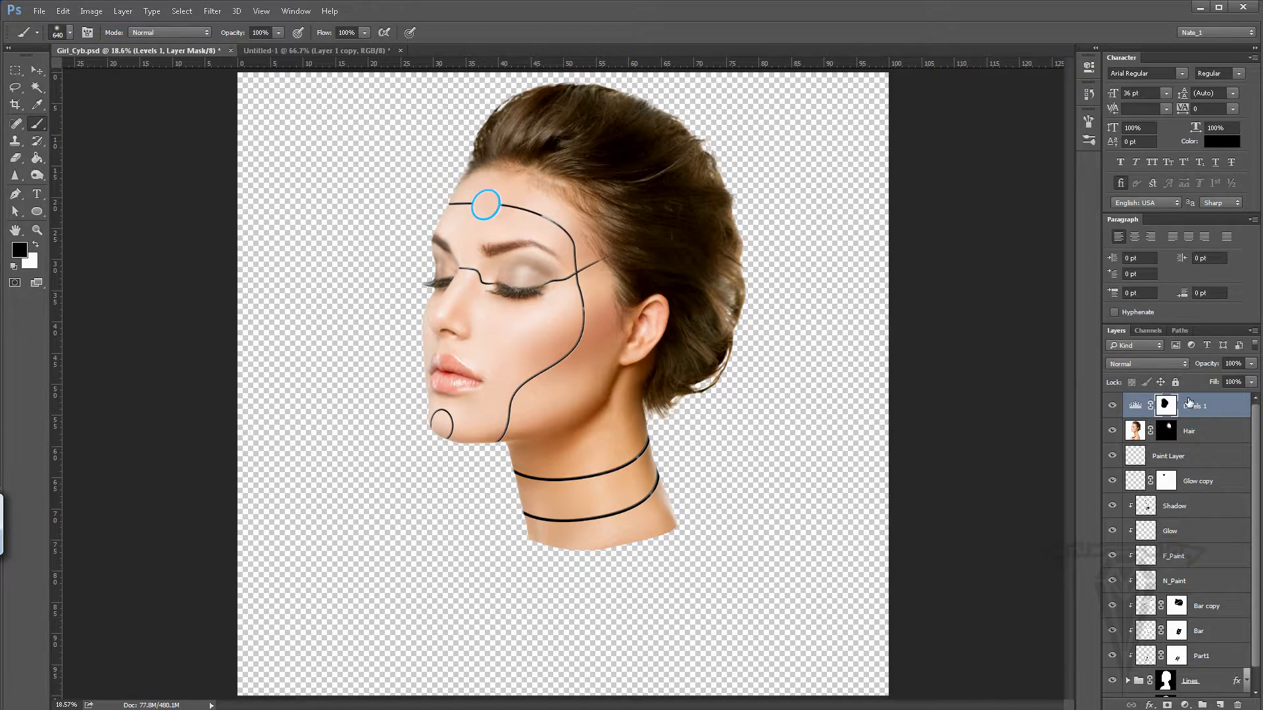
Step: Undo the brush strokes on the Levels mask by reverting the history to the Modify Levels Layer state
click(1088, 97)
click(997, 560)
click(999, 545)
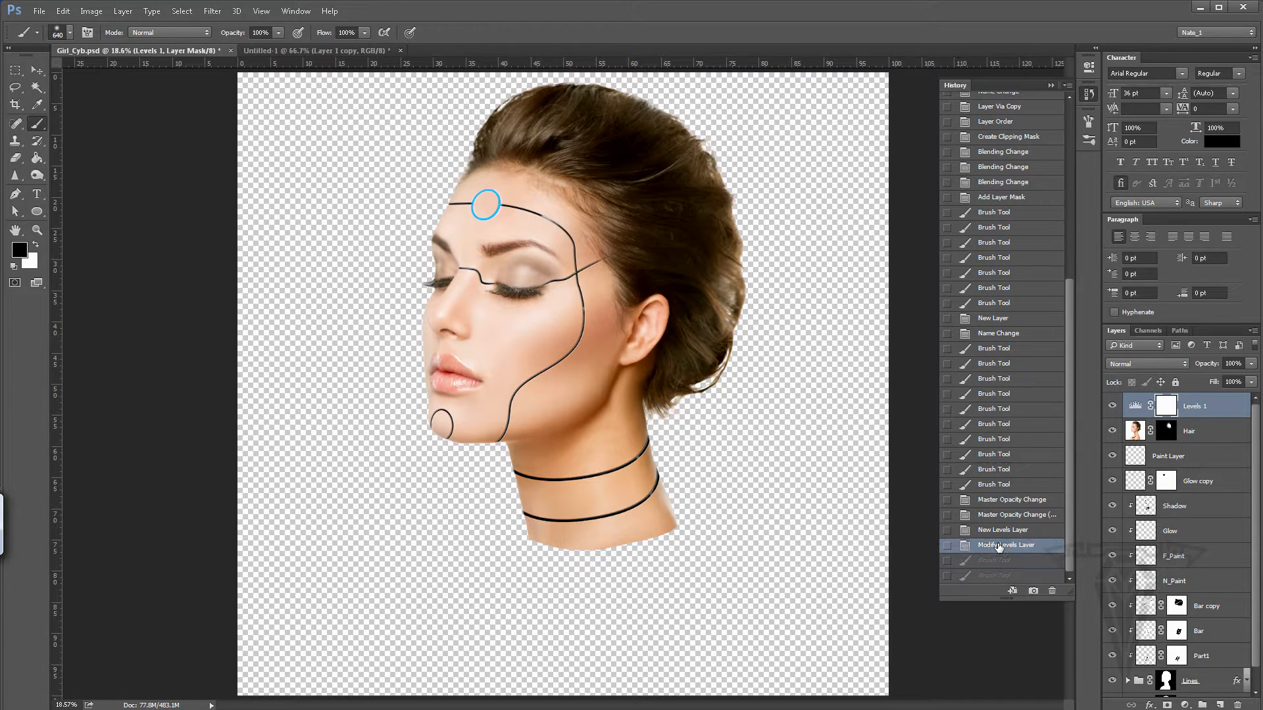
click(1048, 85)
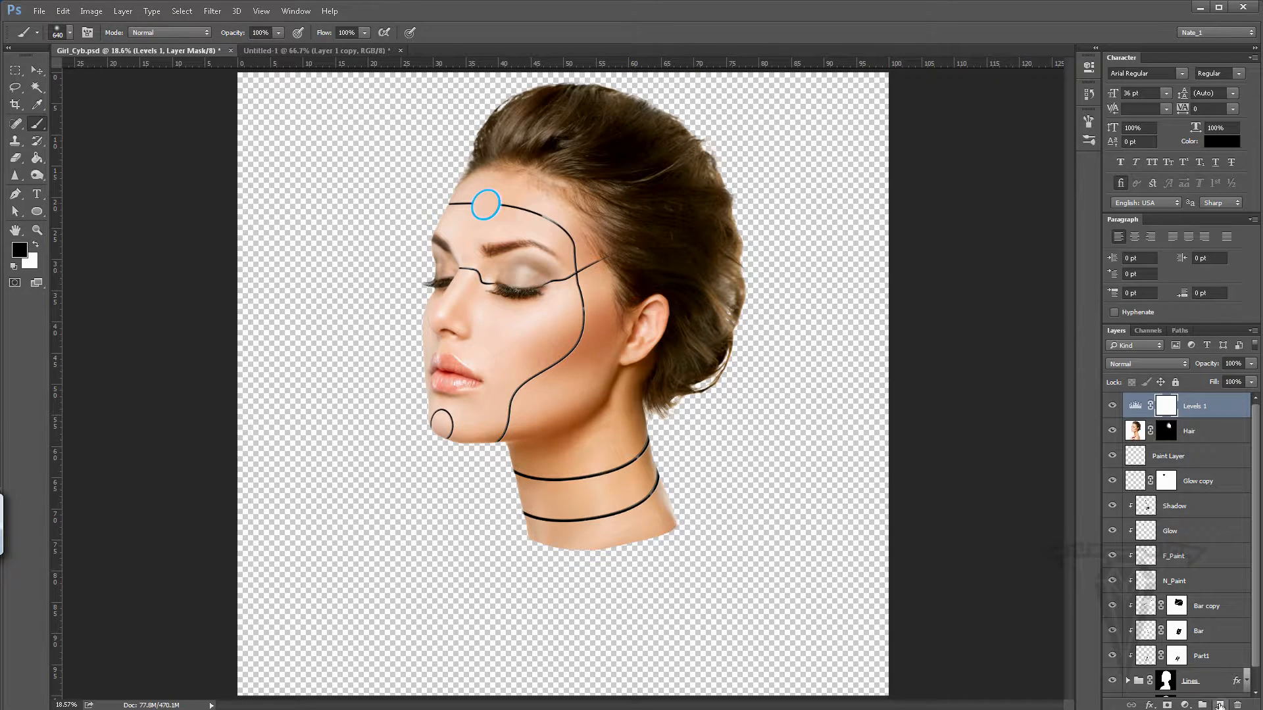
Step: Add a Hue/Saturation adjustment layer above Levels 1 and lower its saturation to -36
click(1184, 706)
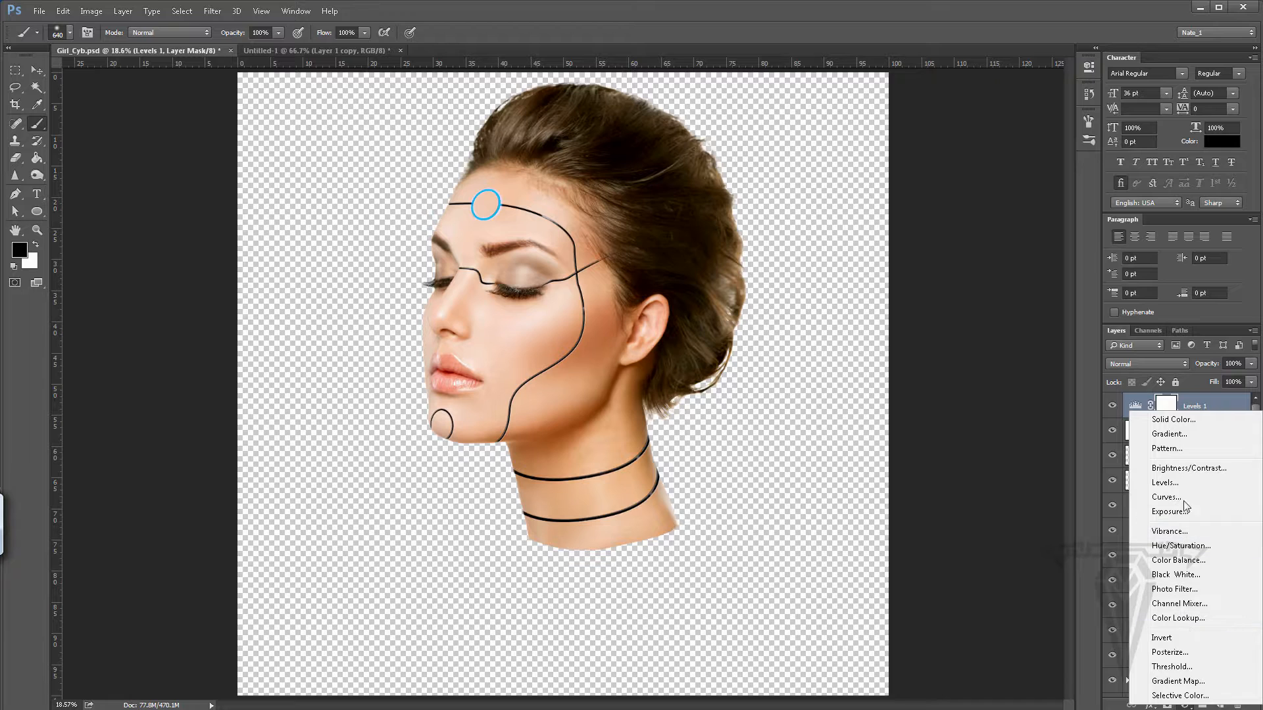
click(1179, 546)
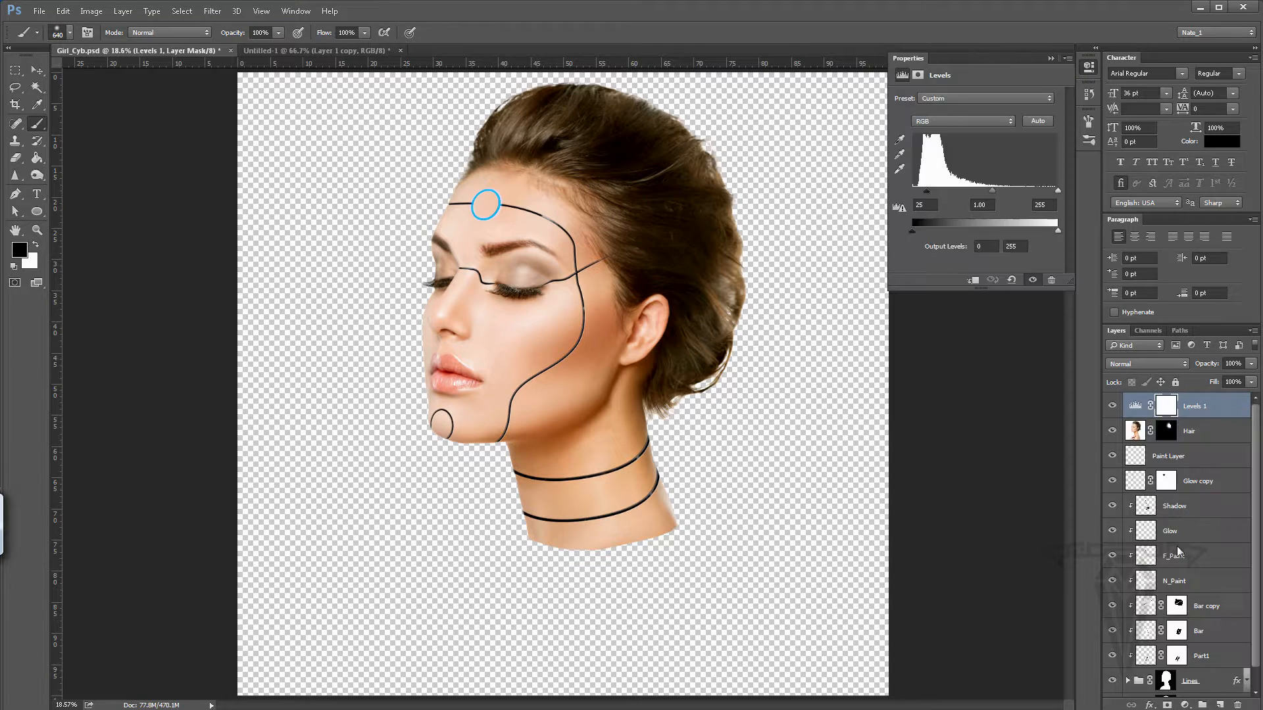
drag(976, 175, 946, 173)
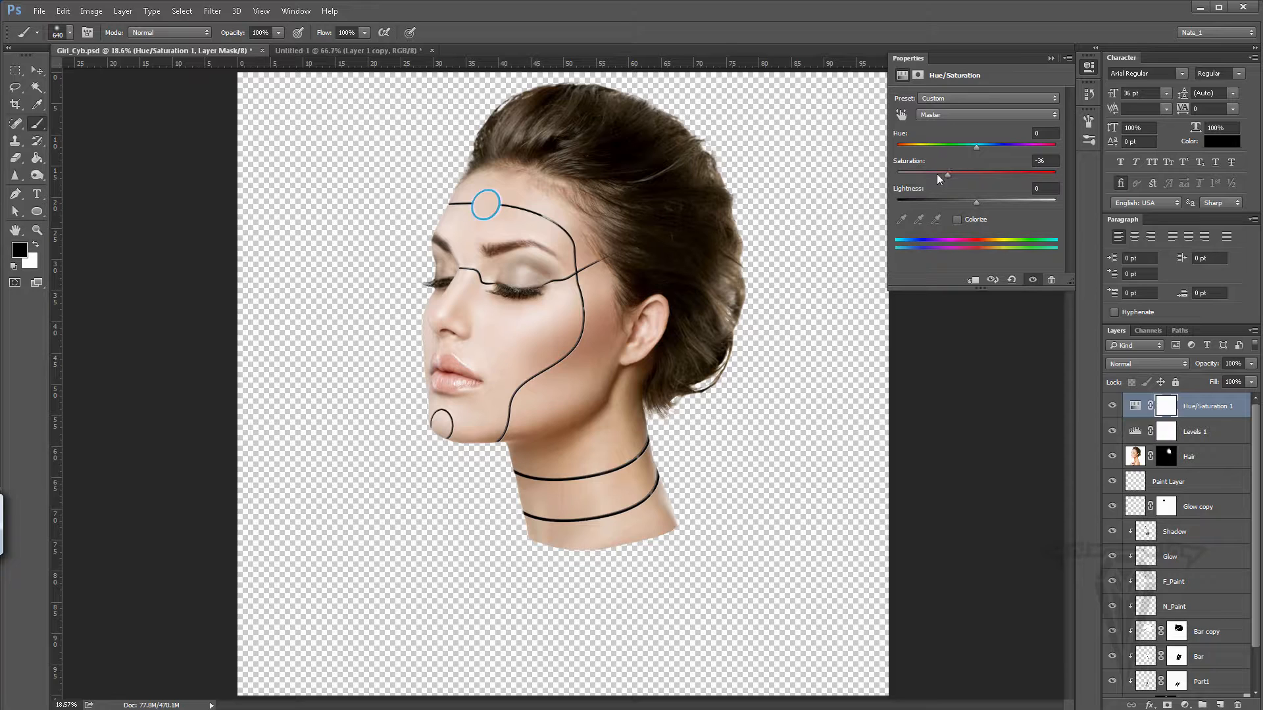
Step: Try colorizing the whole portrait with a reddish hue in the Hue/Saturation adjustment and turn colorizing back off
click(957, 220)
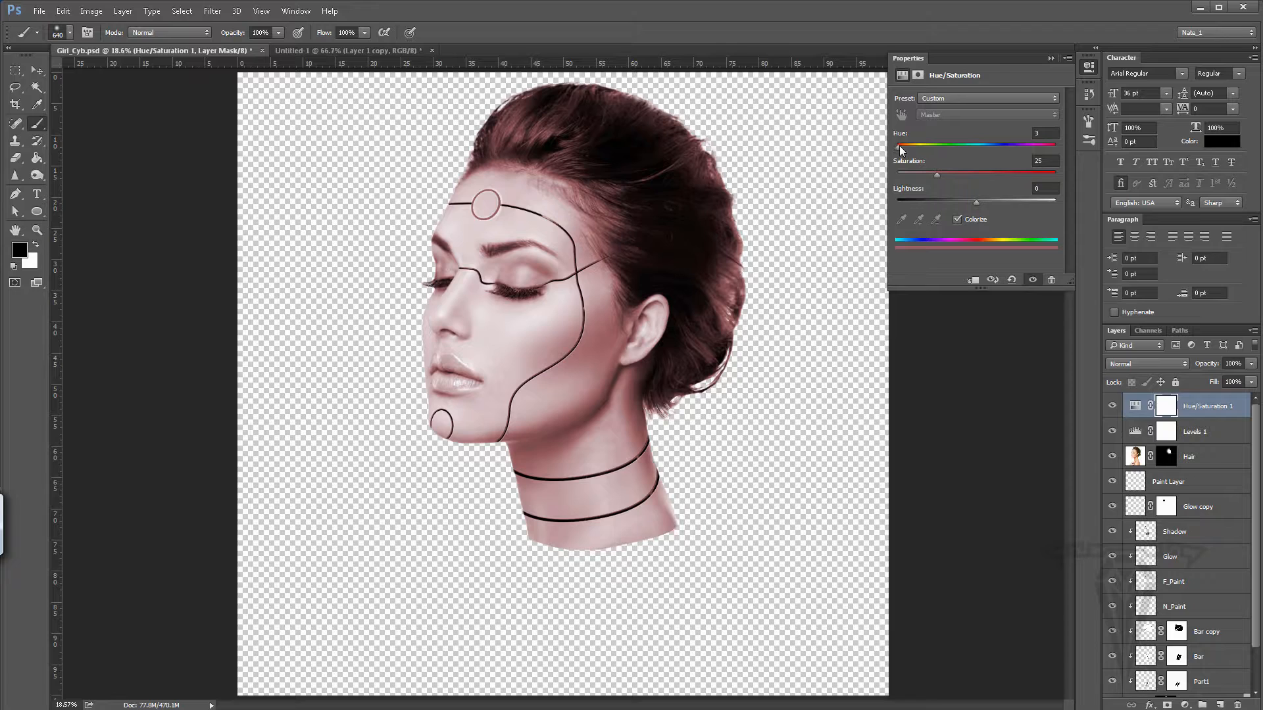
mouse_move(899, 146)
mouse_down()
mouse_move(961, 148)
mouse_move(896, 146)
mouse_up()
click(958, 219)
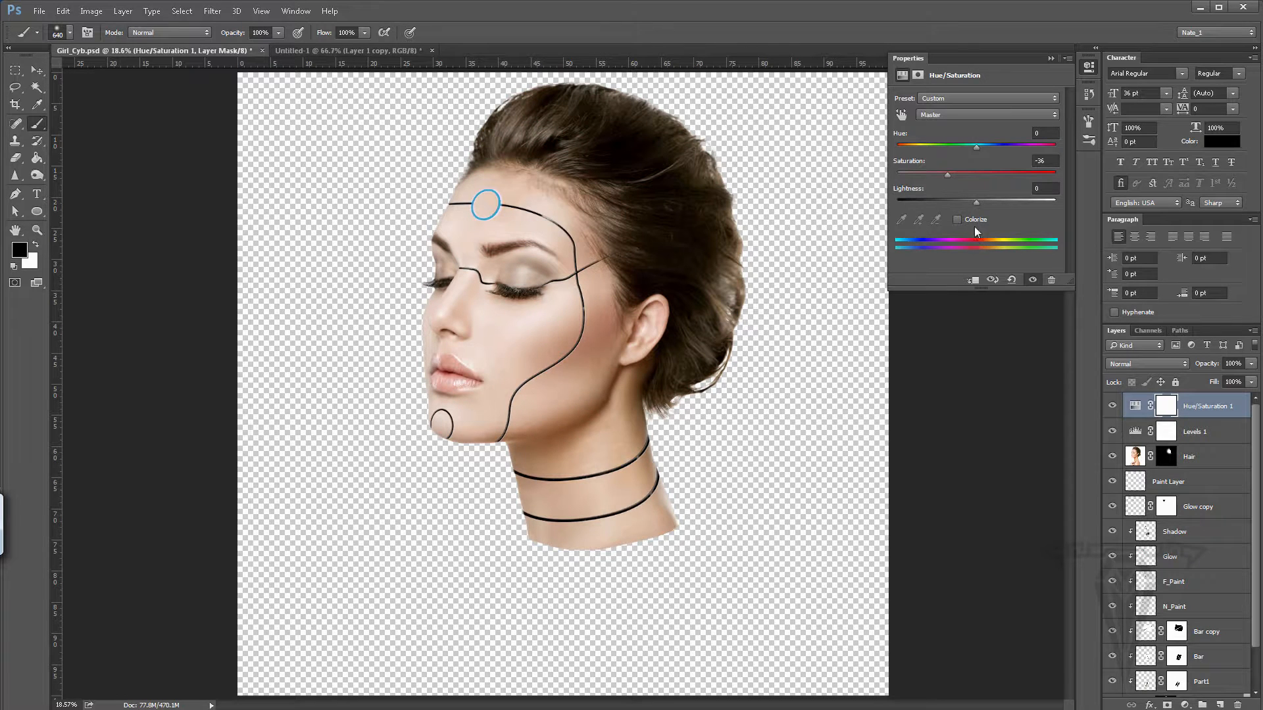
click(1051, 58)
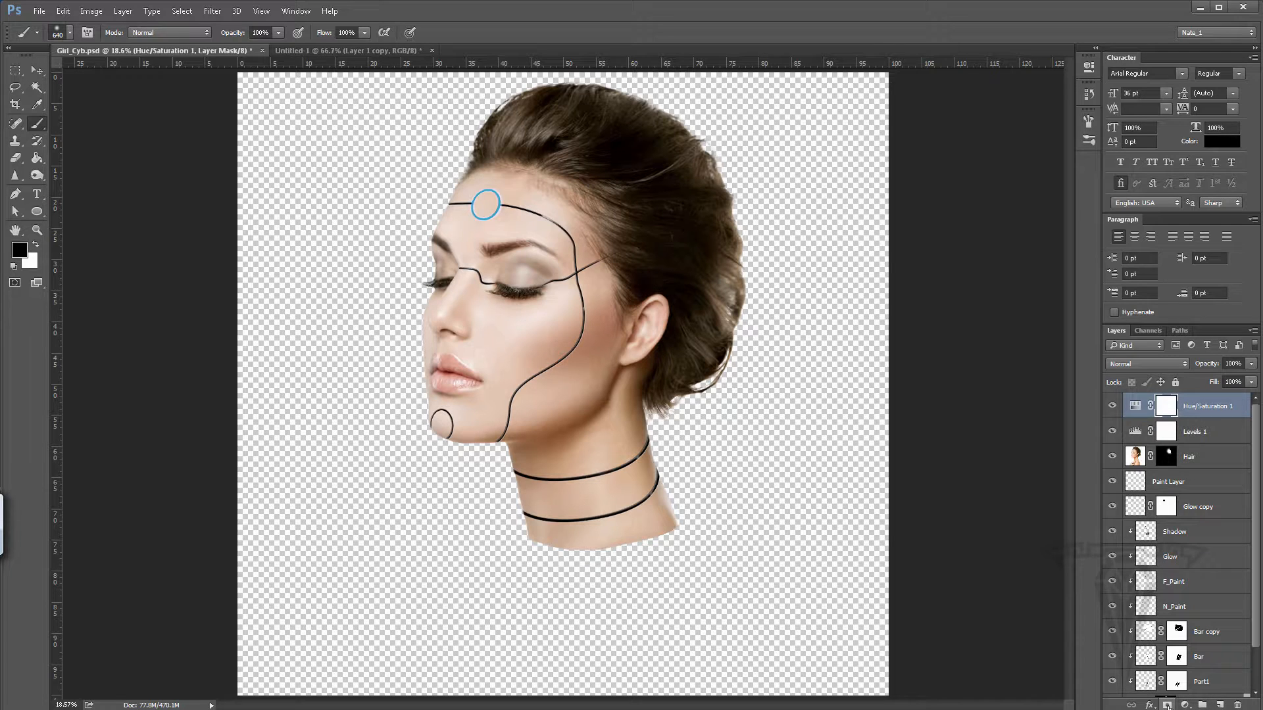
Step: Add a Curves adjustment layer above the Hue/Saturation layer
click(1185, 705)
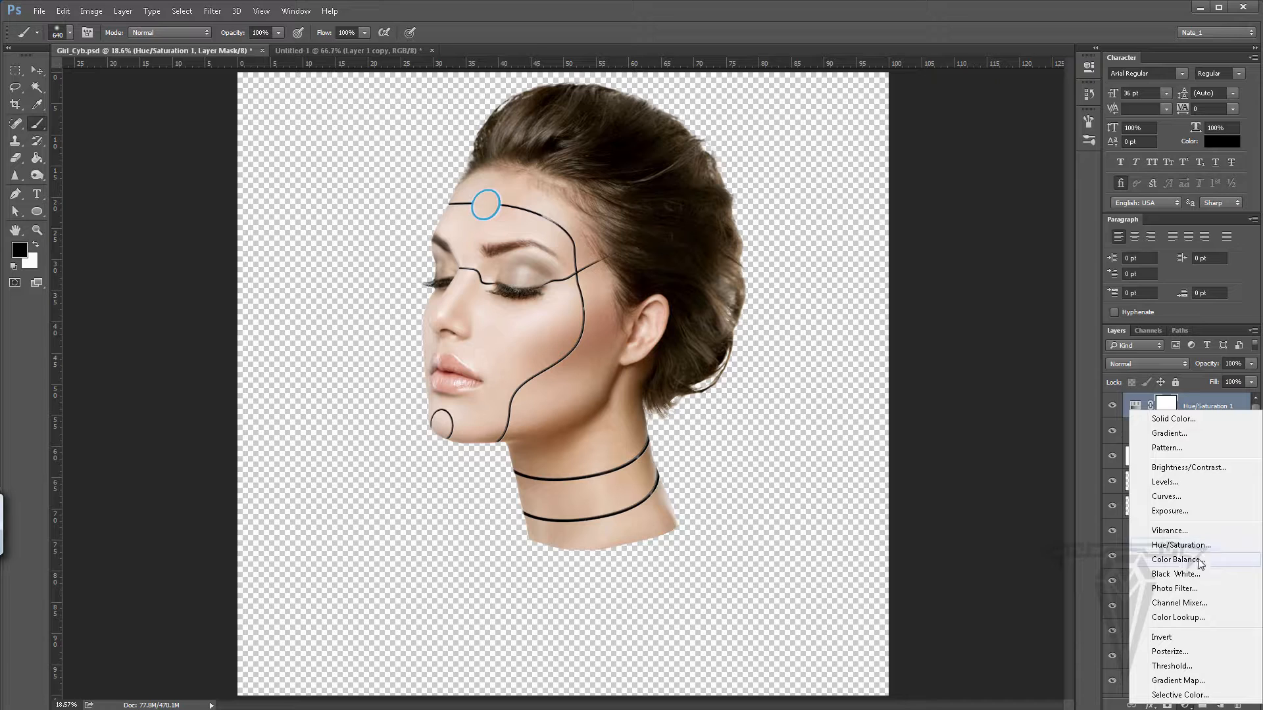
click(1192, 497)
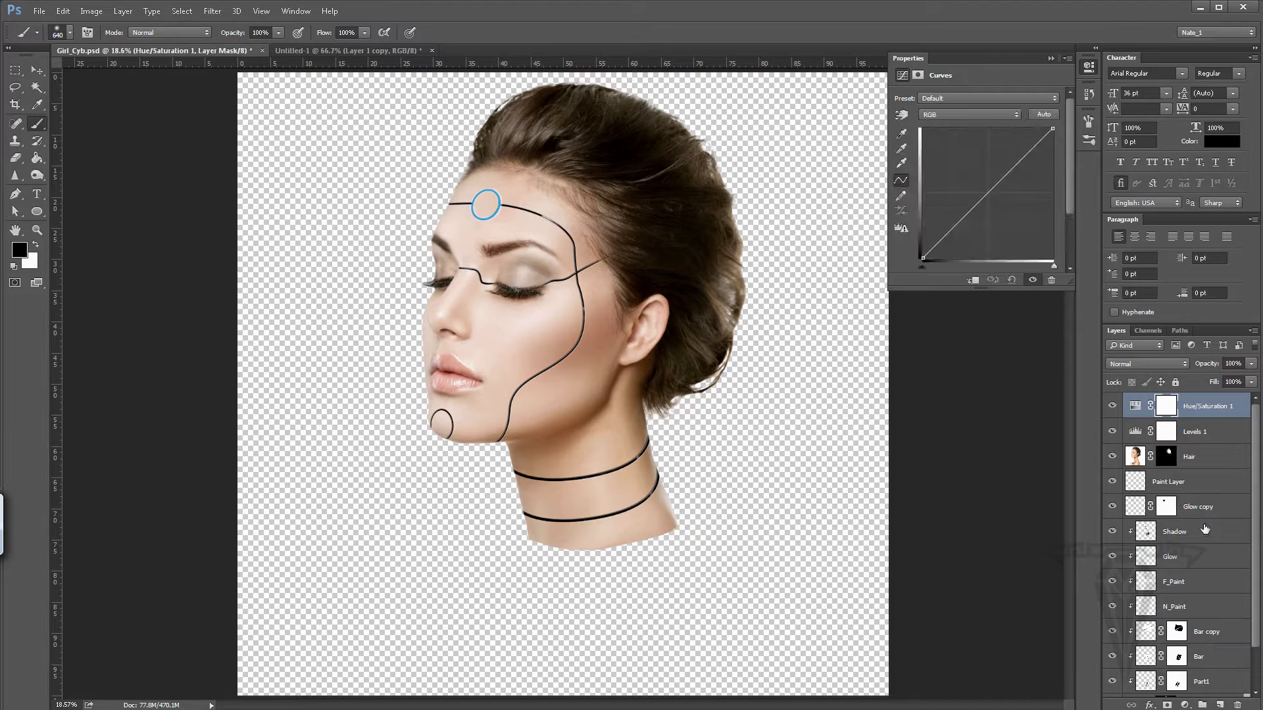
Step: Try bending the RGB curve into an extreme multi-point shape and reset the Curves adjustment to its default
click(958, 116)
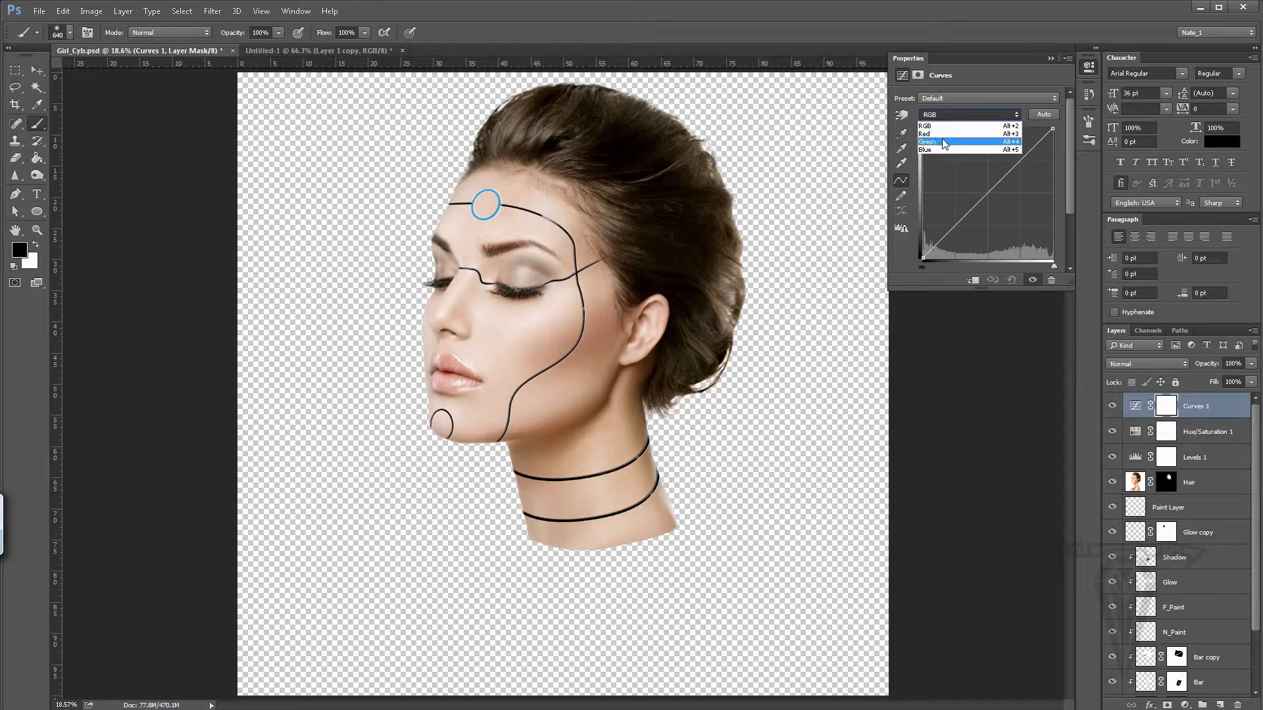
click(1010, 80)
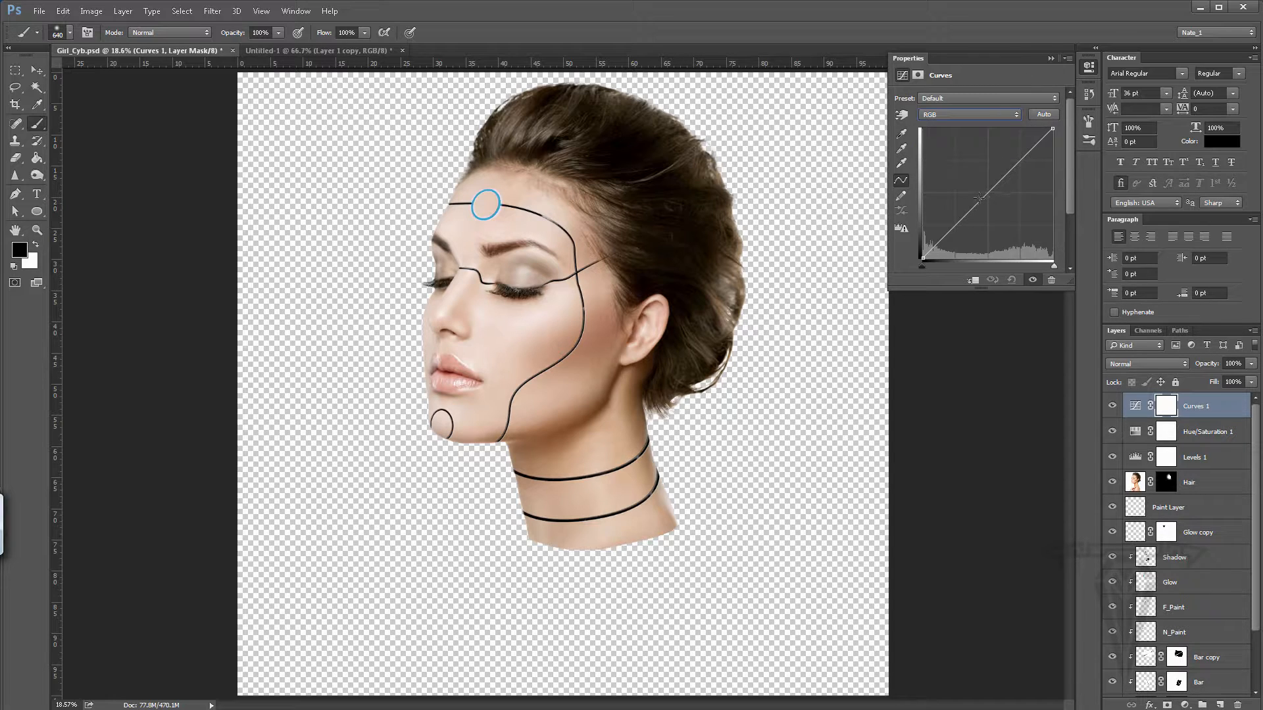
mouse_move(987, 193)
mouse_down()
mouse_move(975, 184)
mouse_move(990, 208)
mouse_move(964, 224)
mouse_move(1008, 173)
mouse_move(986, 199)
mouse_move(1024, 226)
mouse_move(972, 188)
mouse_up()
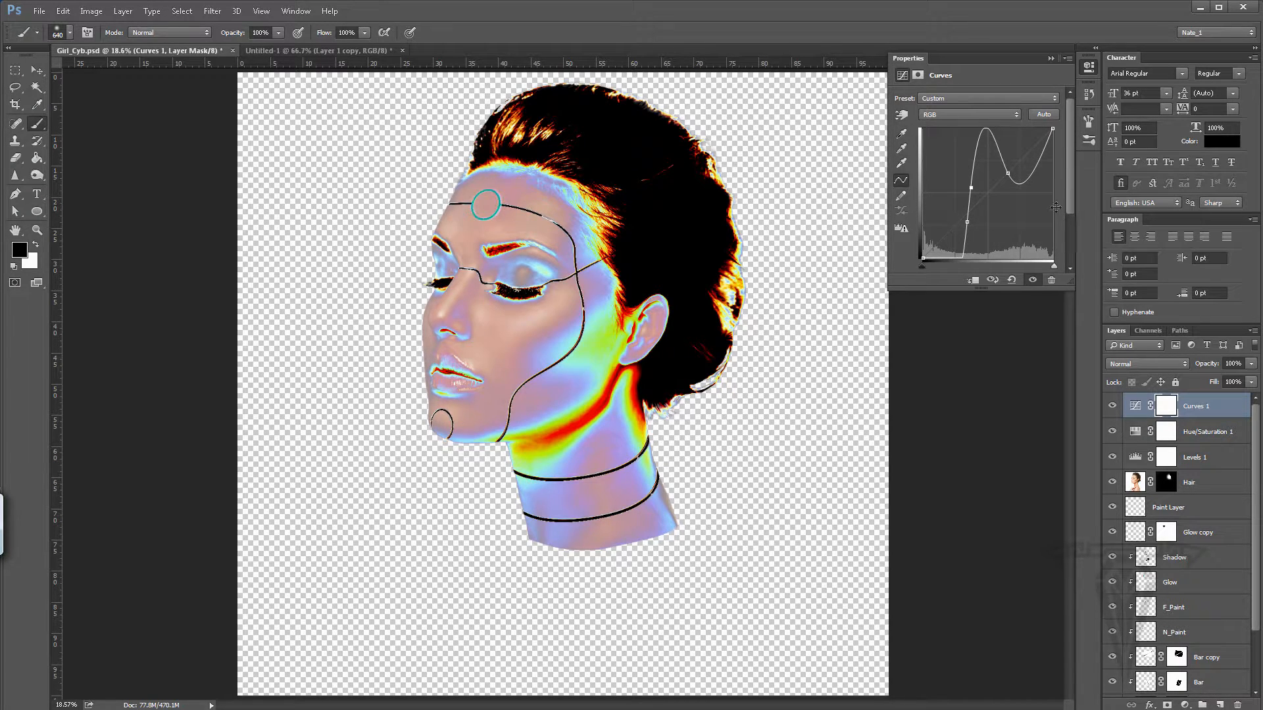
click(1011, 280)
Step: Pull the midtones of the Red curve slightly down, and lower the Green curve's midpoint a touch
click(968, 112)
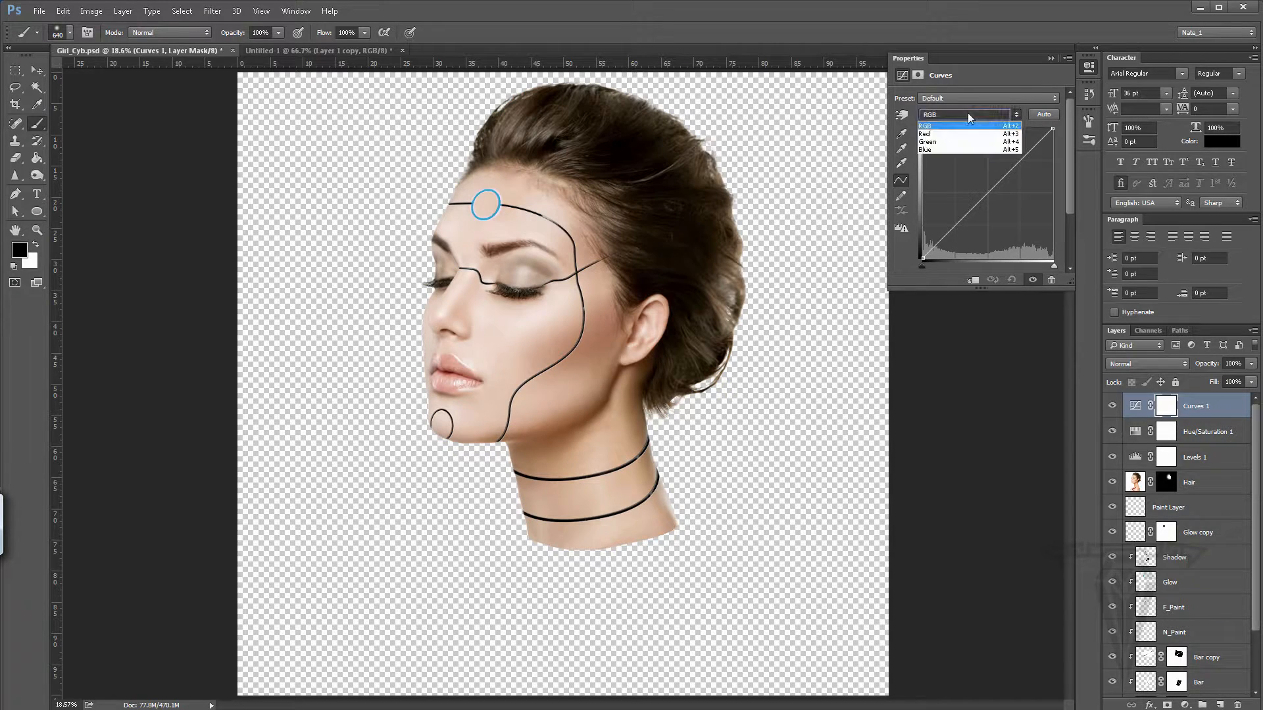
click(1007, 125)
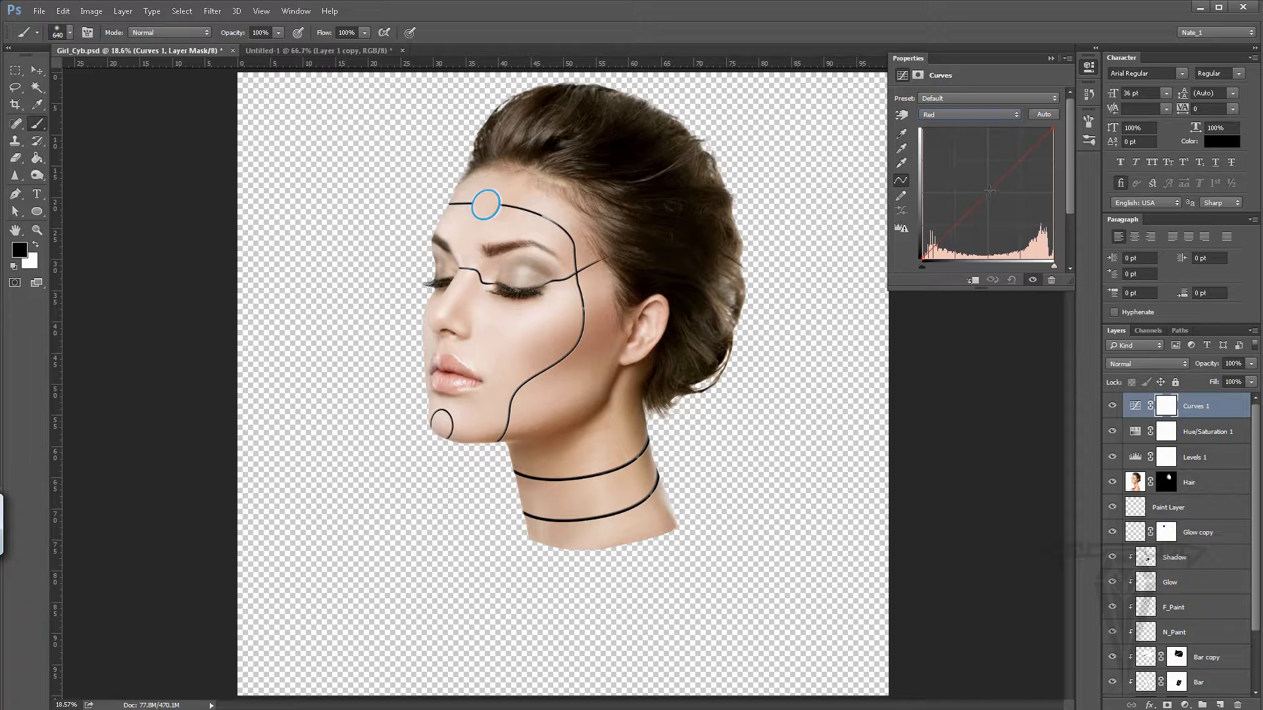
click(965, 117)
click(987, 75)
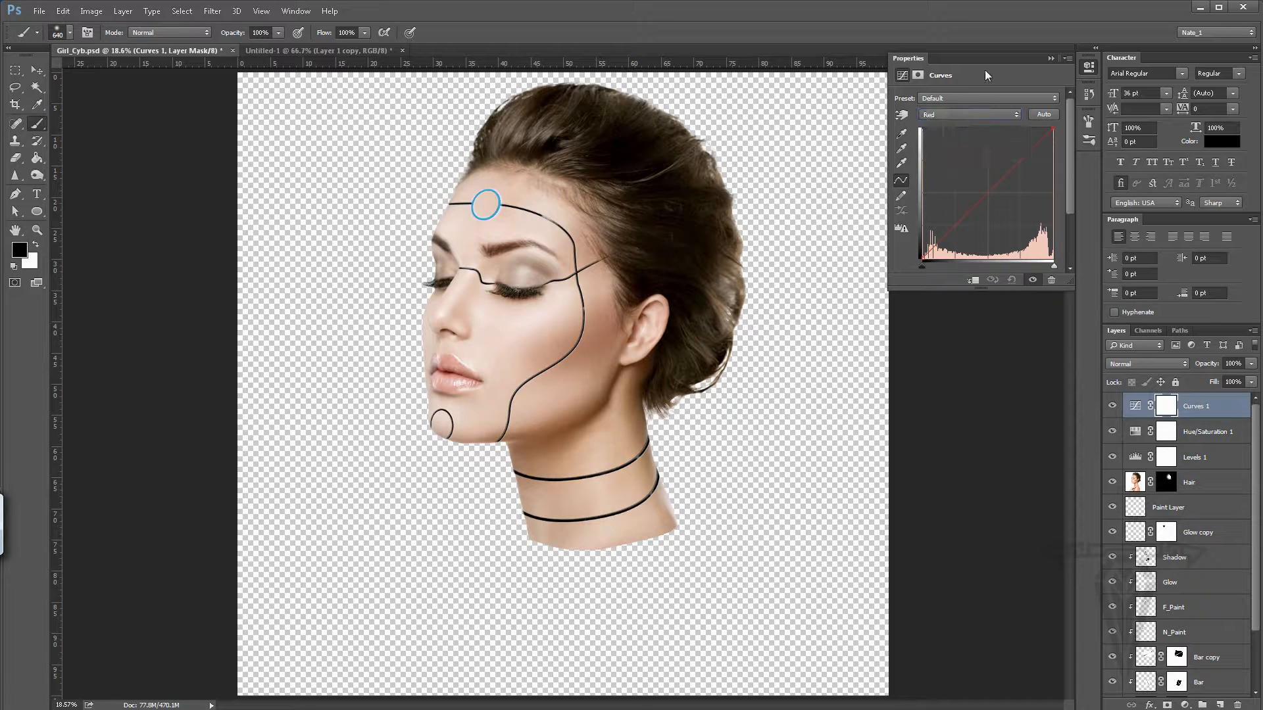
click(990, 189)
drag(989, 189, 996, 196)
click(968, 115)
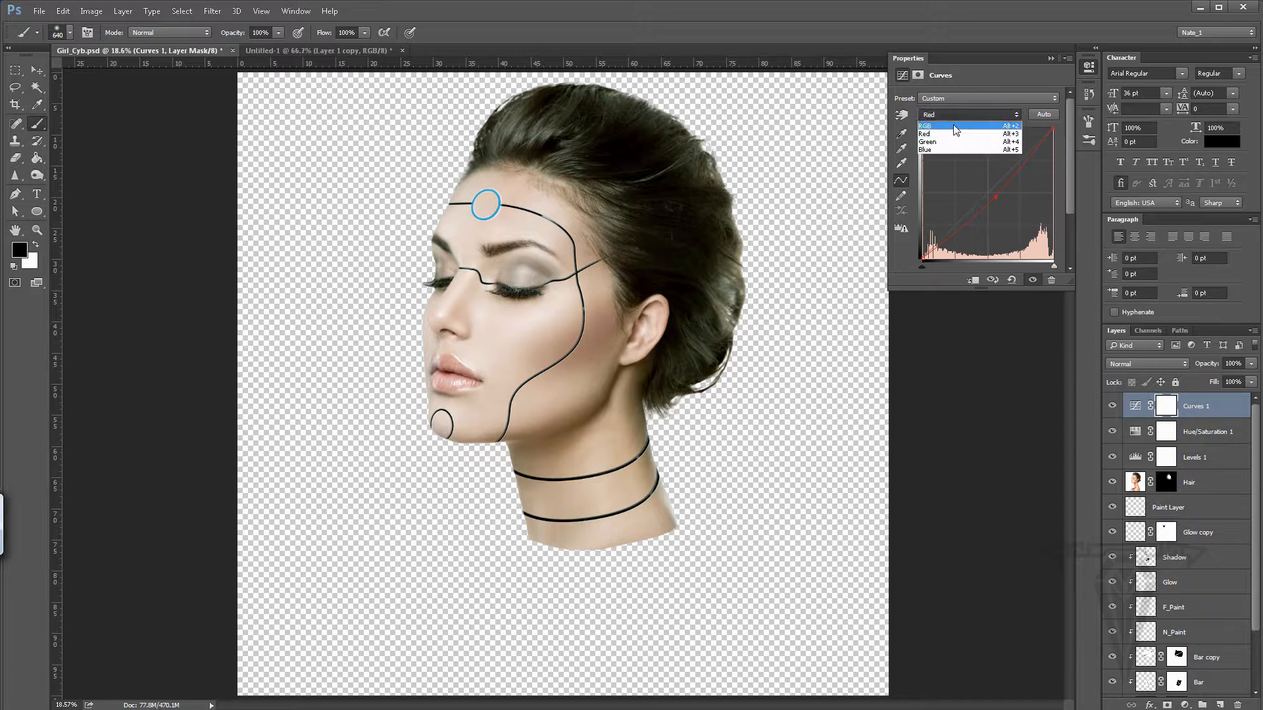
click(953, 141)
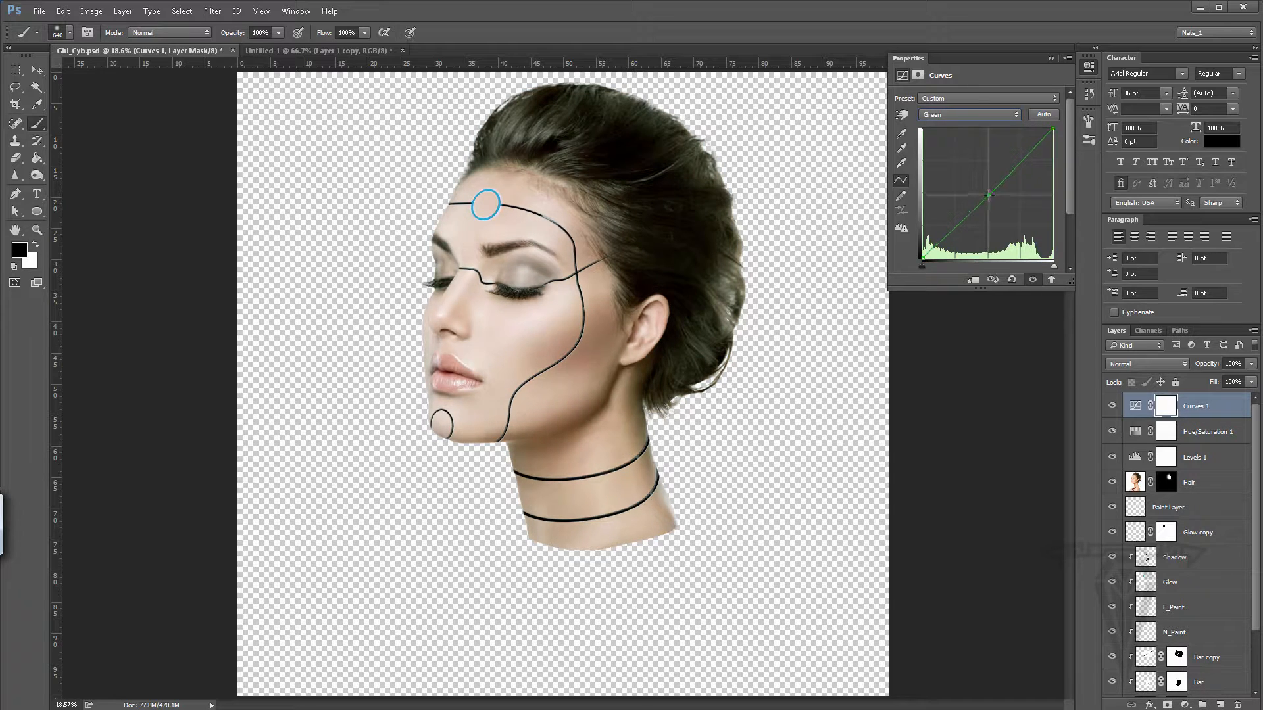
Step: Shape the Blue curve with a midtone point just above the diagonal and a highlight point slightly below it
click(957, 115)
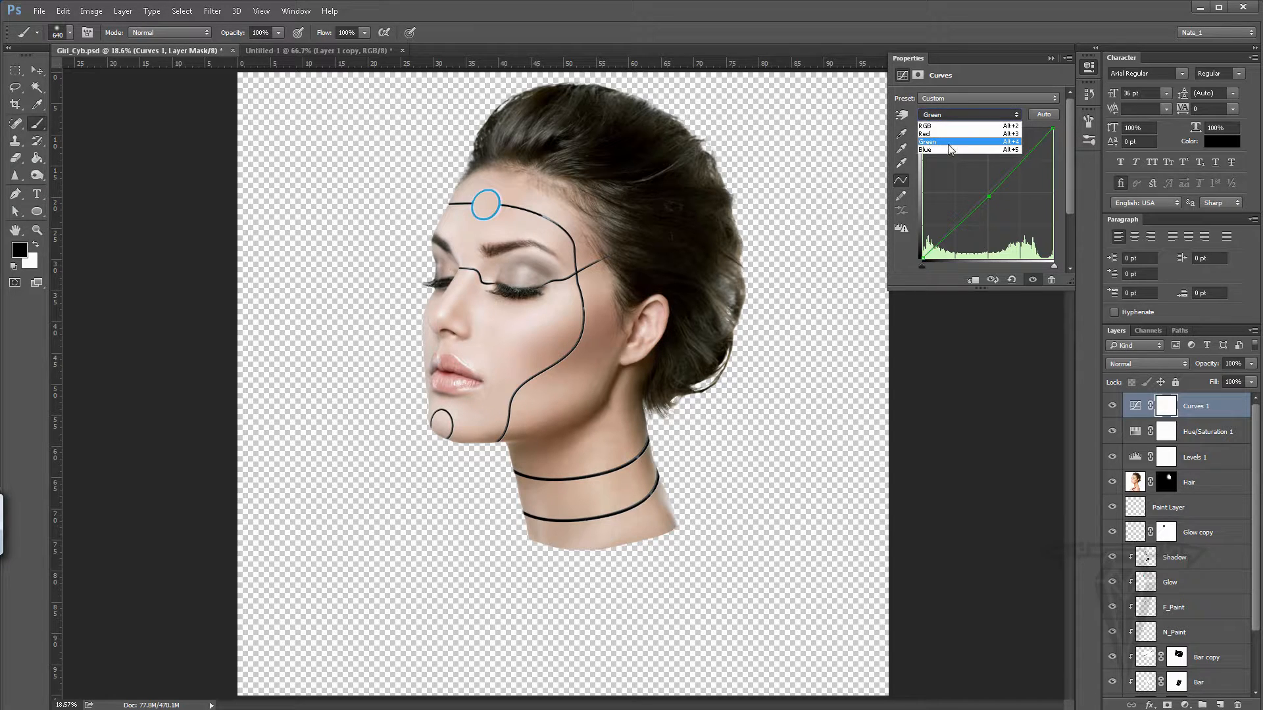
click(950, 150)
click(985, 189)
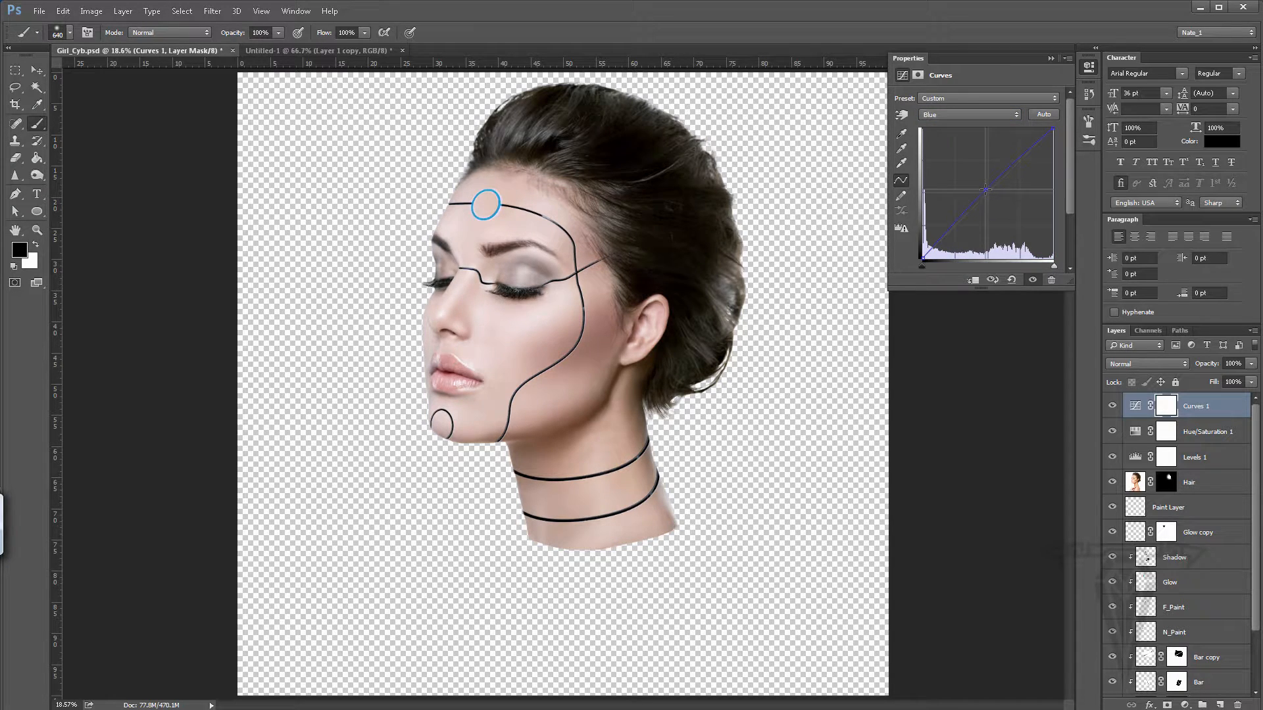
click(1019, 163)
click(987, 189)
click(982, 191)
drag(981, 191, 983, 195)
drag(1020, 162, 1024, 163)
click(1055, 59)
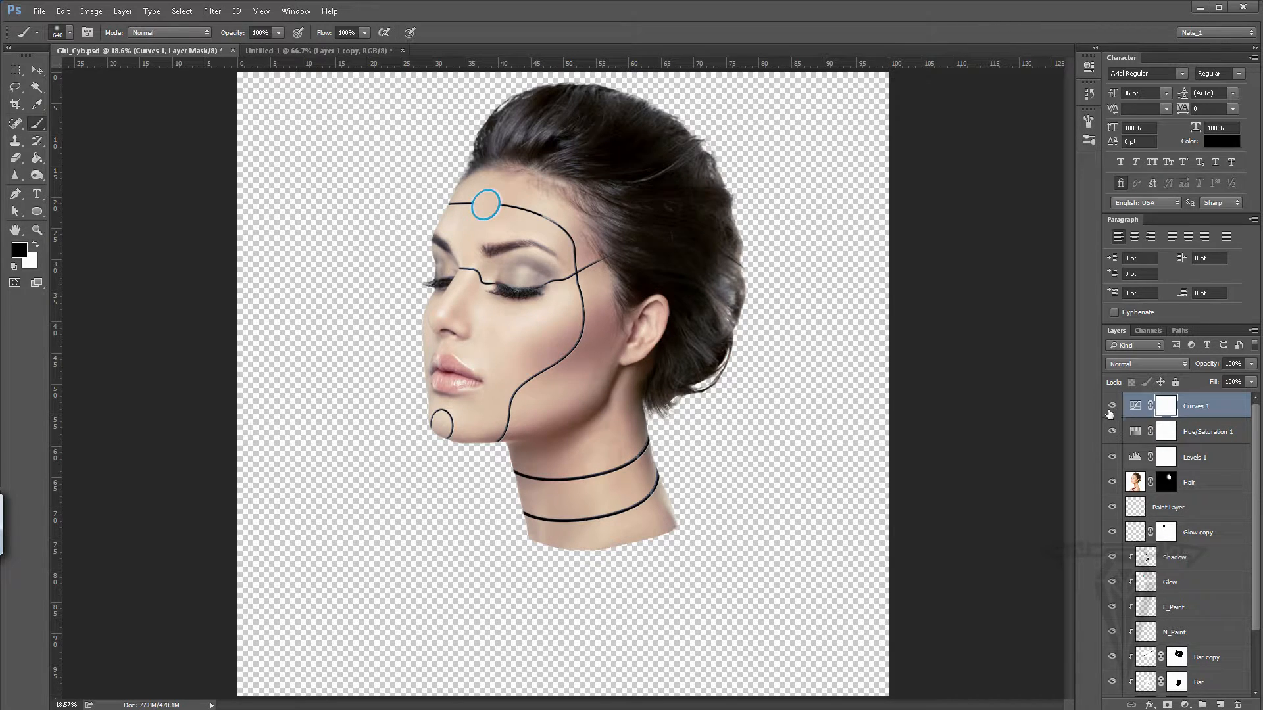
Step: Toggle the Curves adjustment layer's visibility to compare the portrait with and without the colour shift
click(1113, 407)
click(1113, 407)
click(1113, 407)
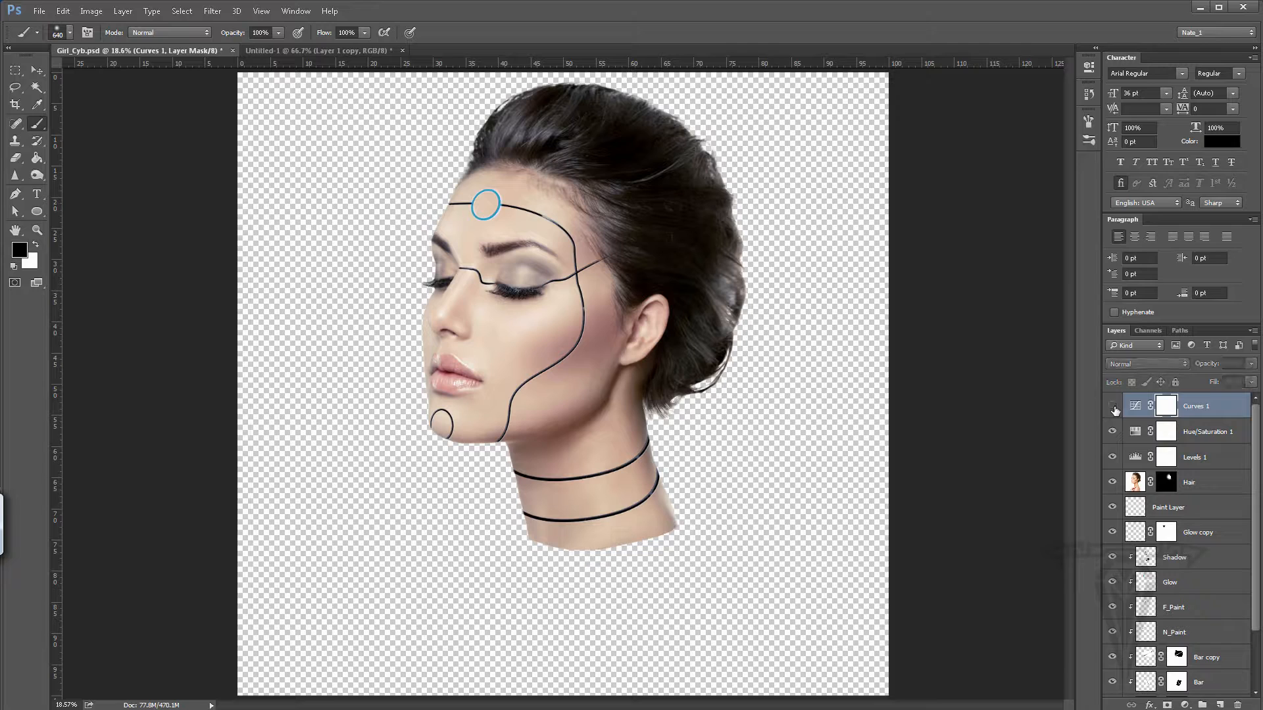
click(1113, 408)
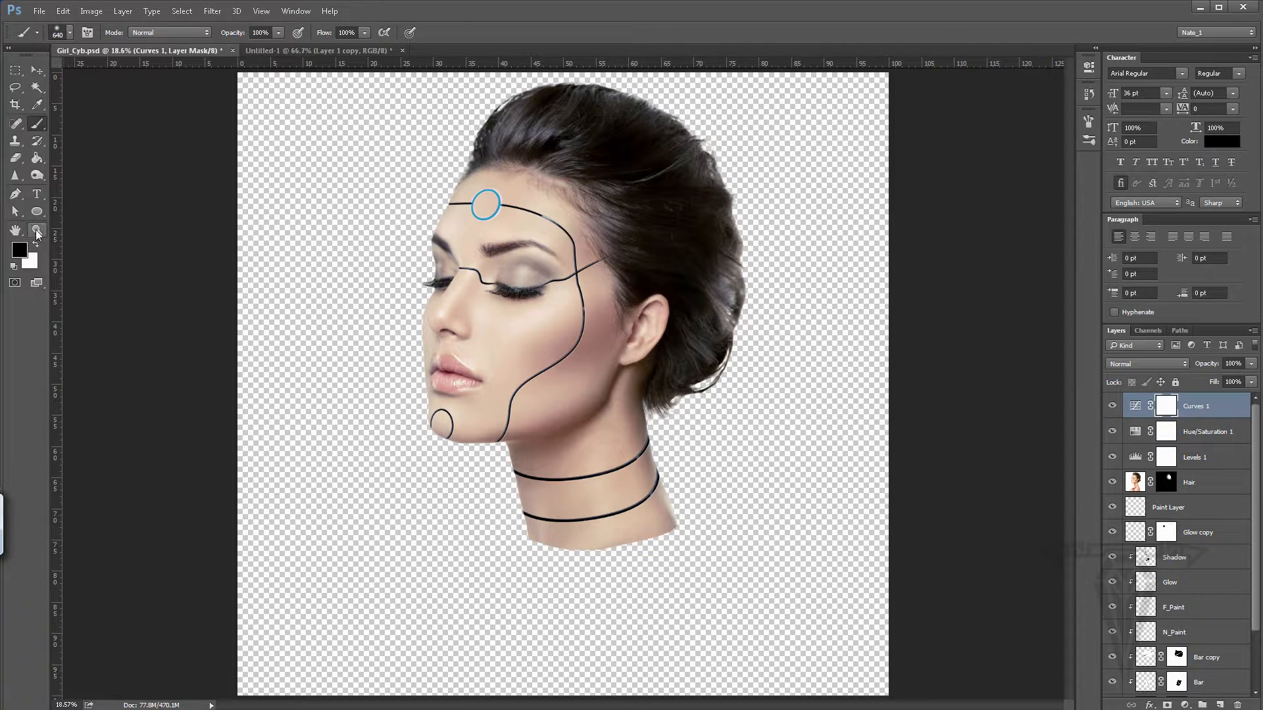
Step: Examine the colour-corrected skin, eye and seam lines up close at 100%, 50% and 33.3% zoom
click(35, 230)
click(465, 304)
click(445, 282)
click(448, 283)
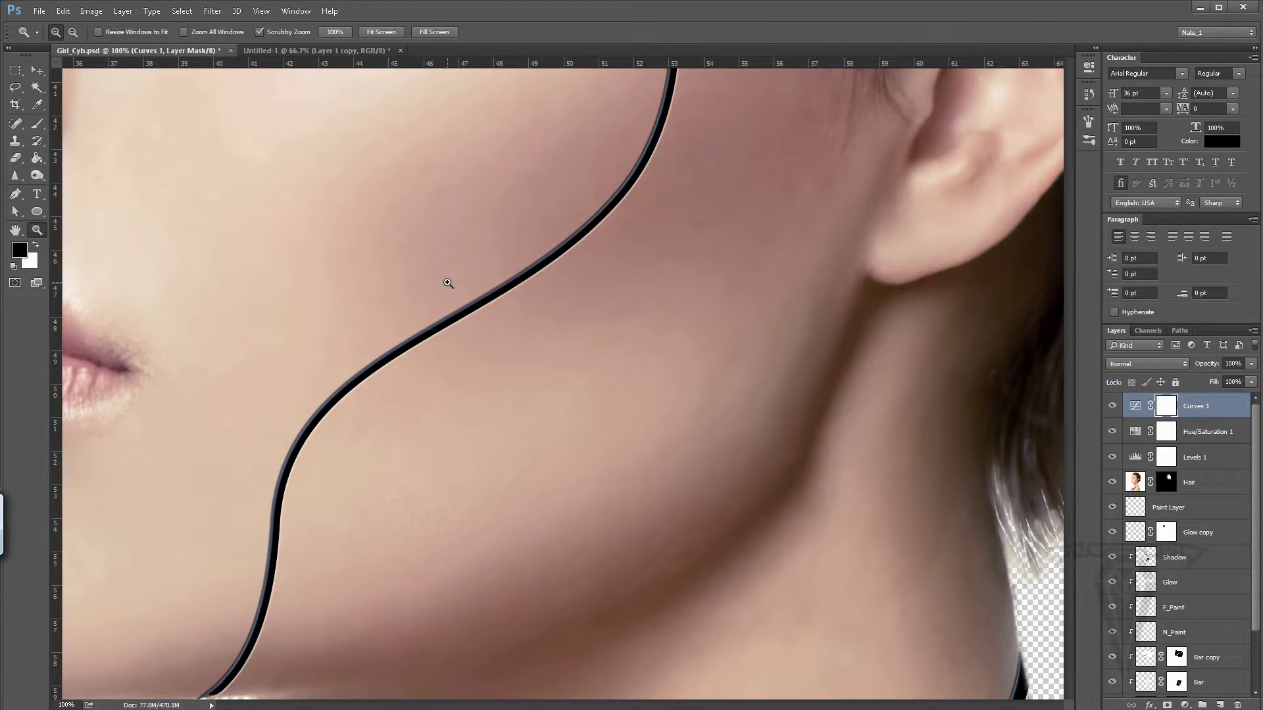
drag(463, 373, 609, 559)
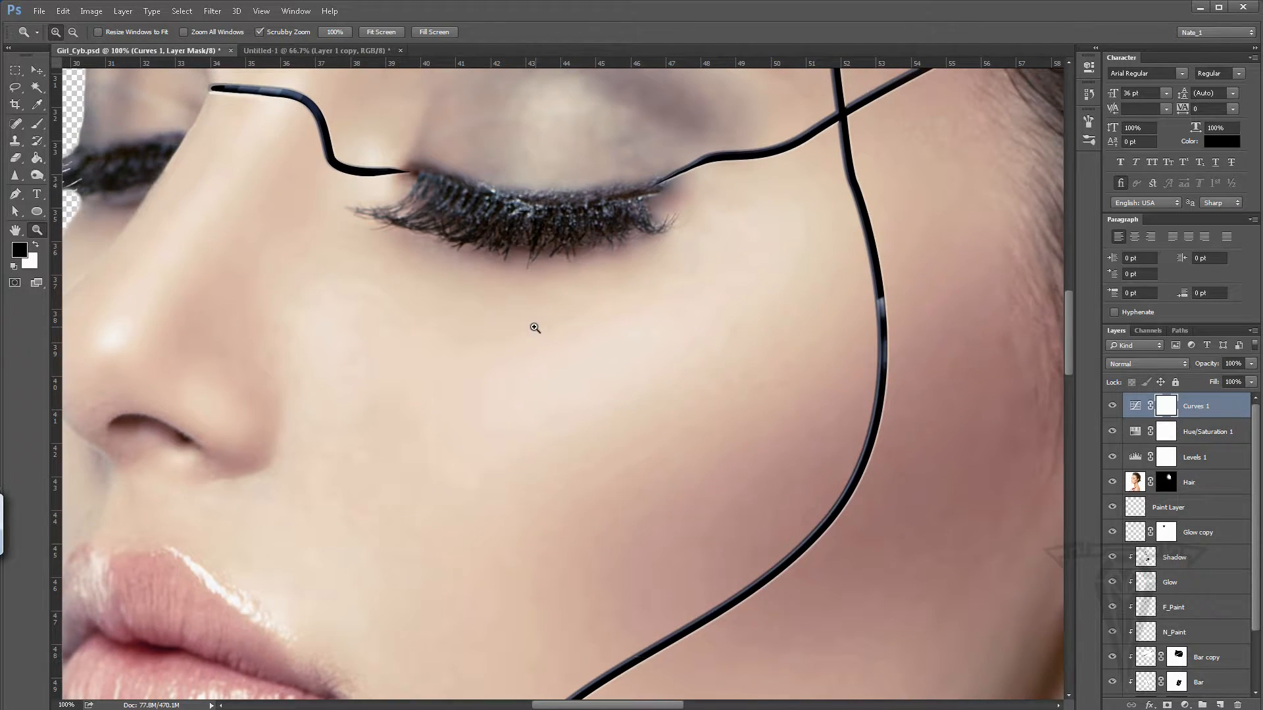
alt+click(533, 328)
alt+click(533, 328)
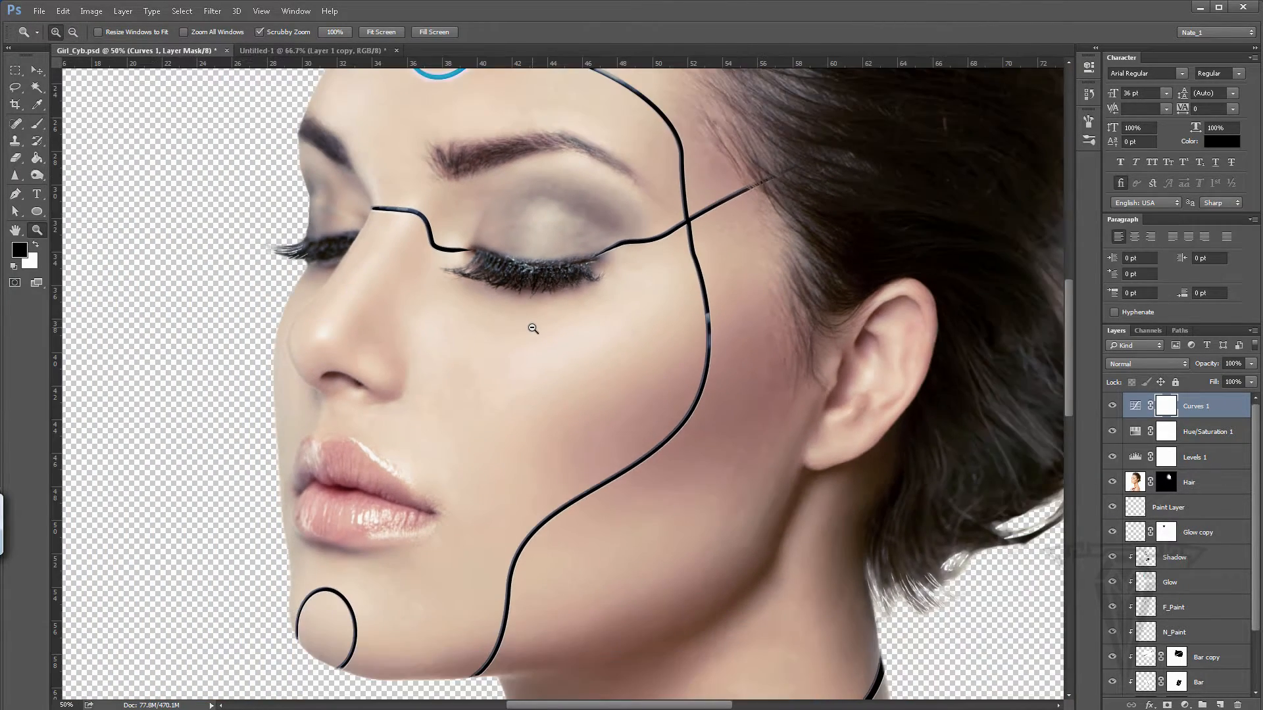
alt+click(533, 328)
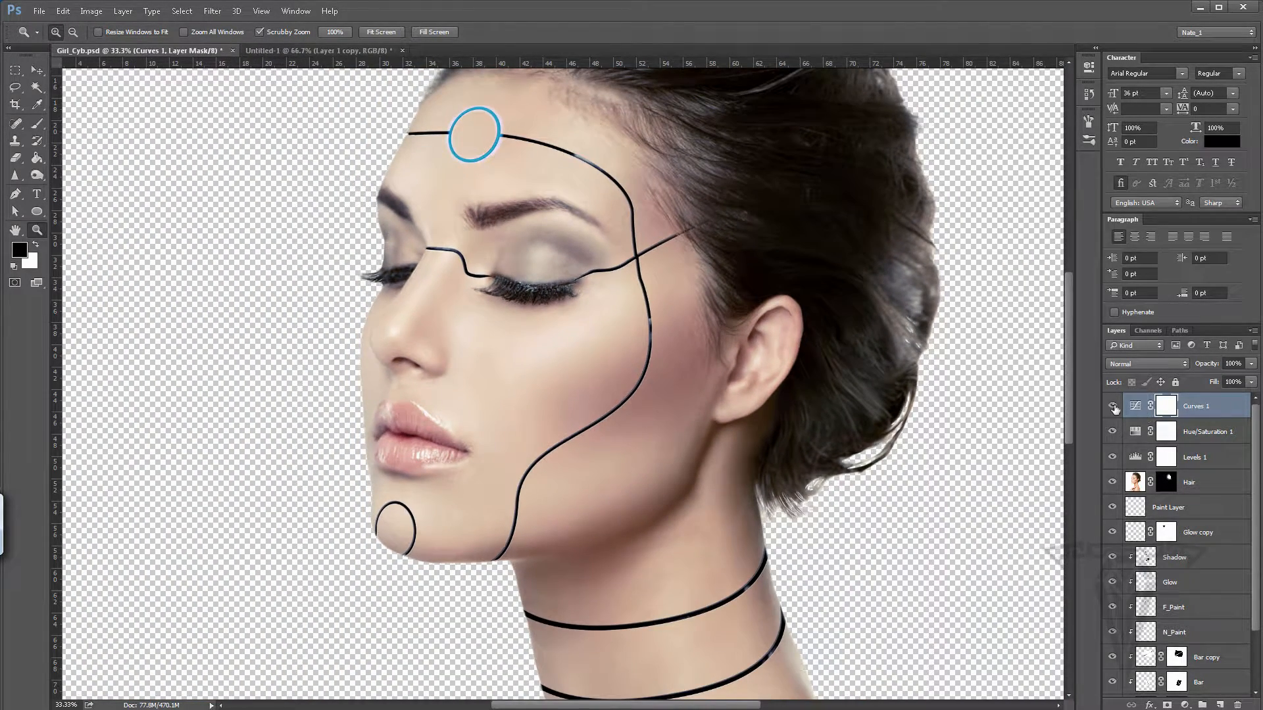
Step: Compare the enlarged face and hair with the Curves 1 layer switched off and back on
click(1113, 407)
click(1113, 407)
click(1113, 408)
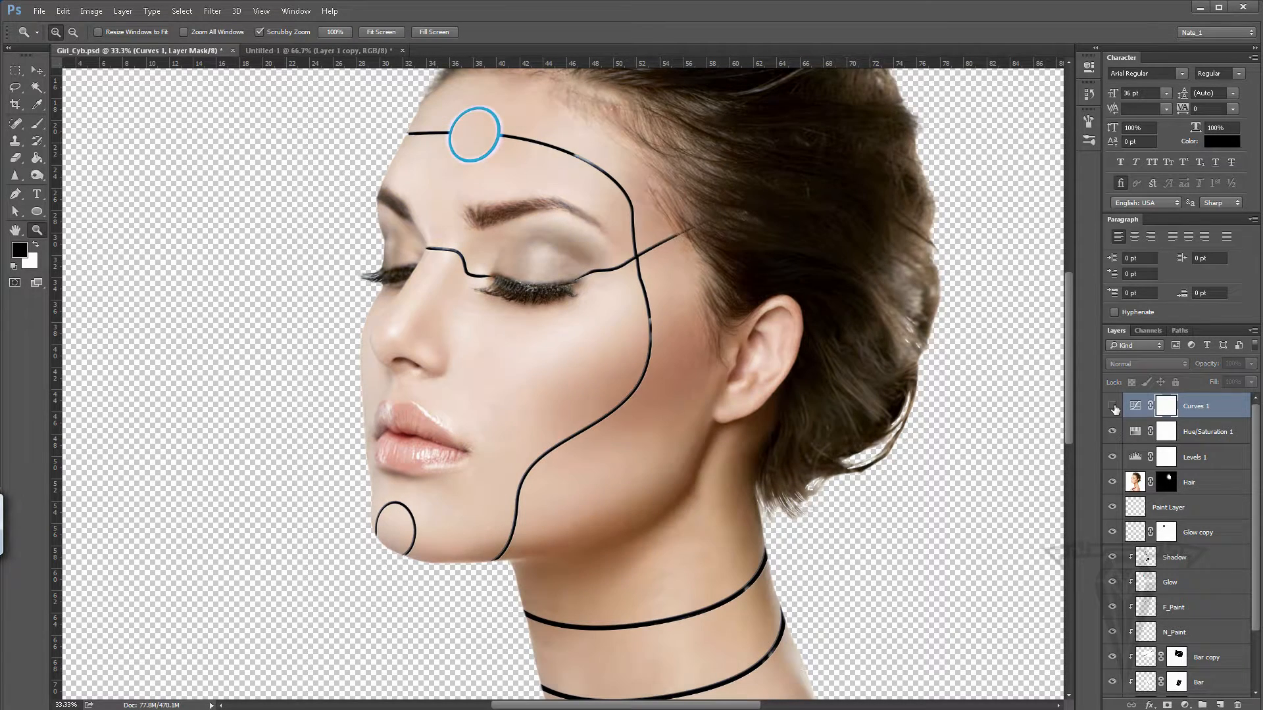
click(1112, 407)
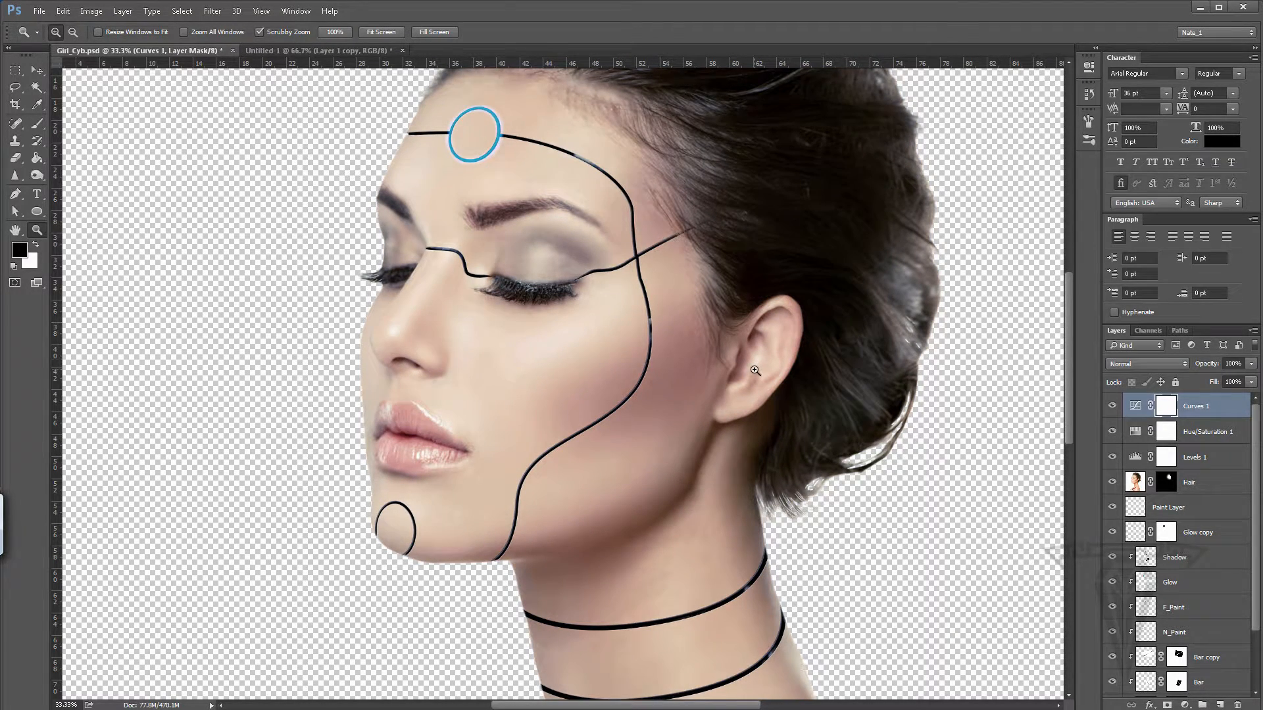
Step: Mask the Curves adjustment off the hair by painting black on its mask with a soft 640 px brush, reduced to 300 px
scroll(755, 370, down, 1)
scroll(755, 370, up, 4)
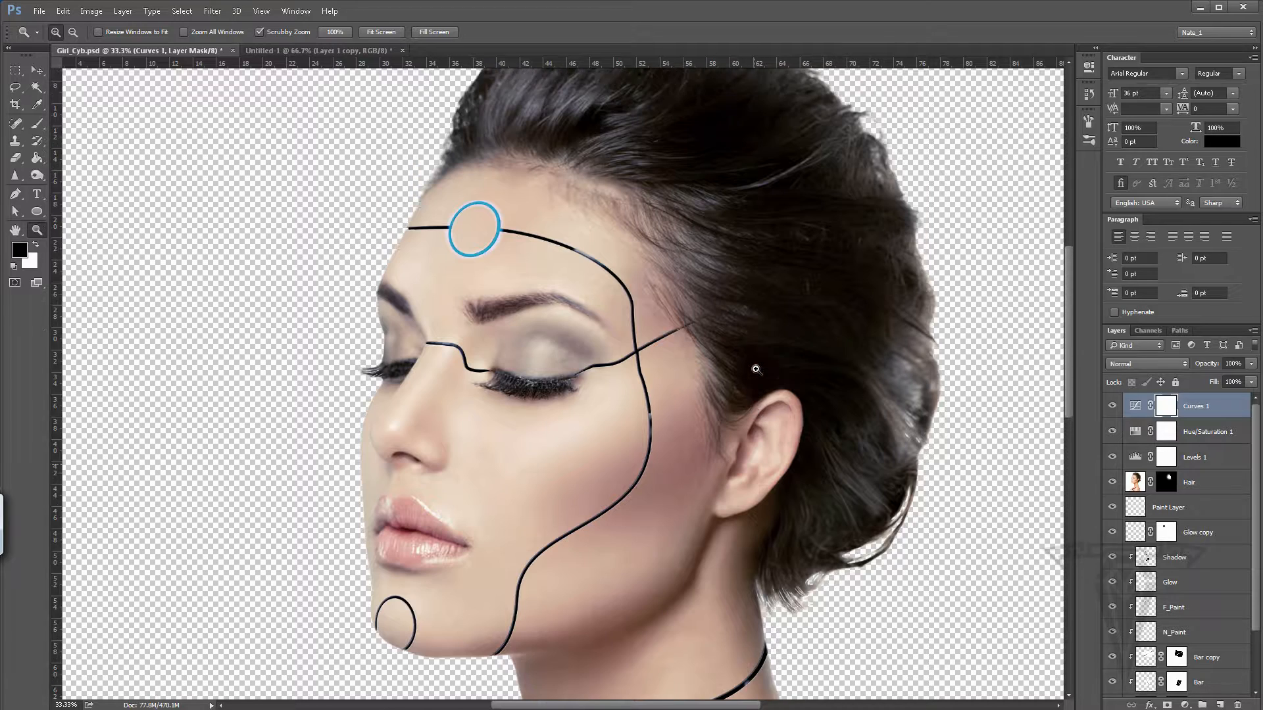
scroll(755, 370, up, 2)
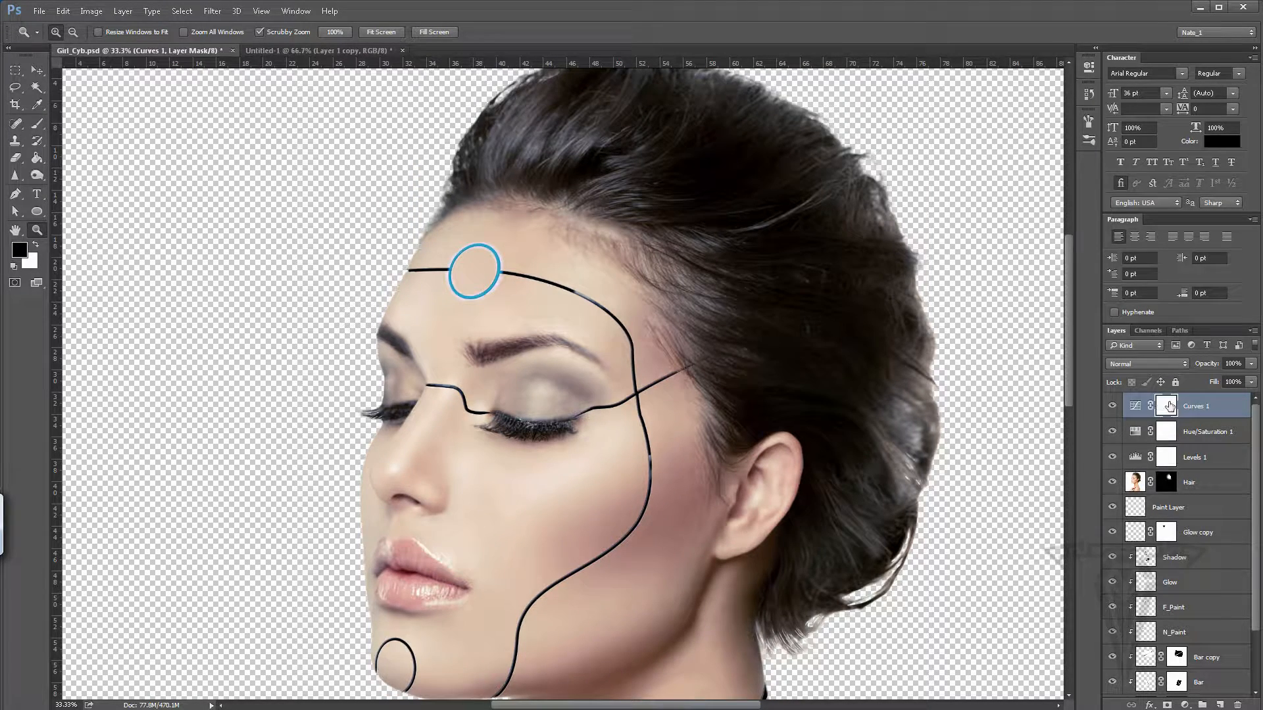
click(36, 123)
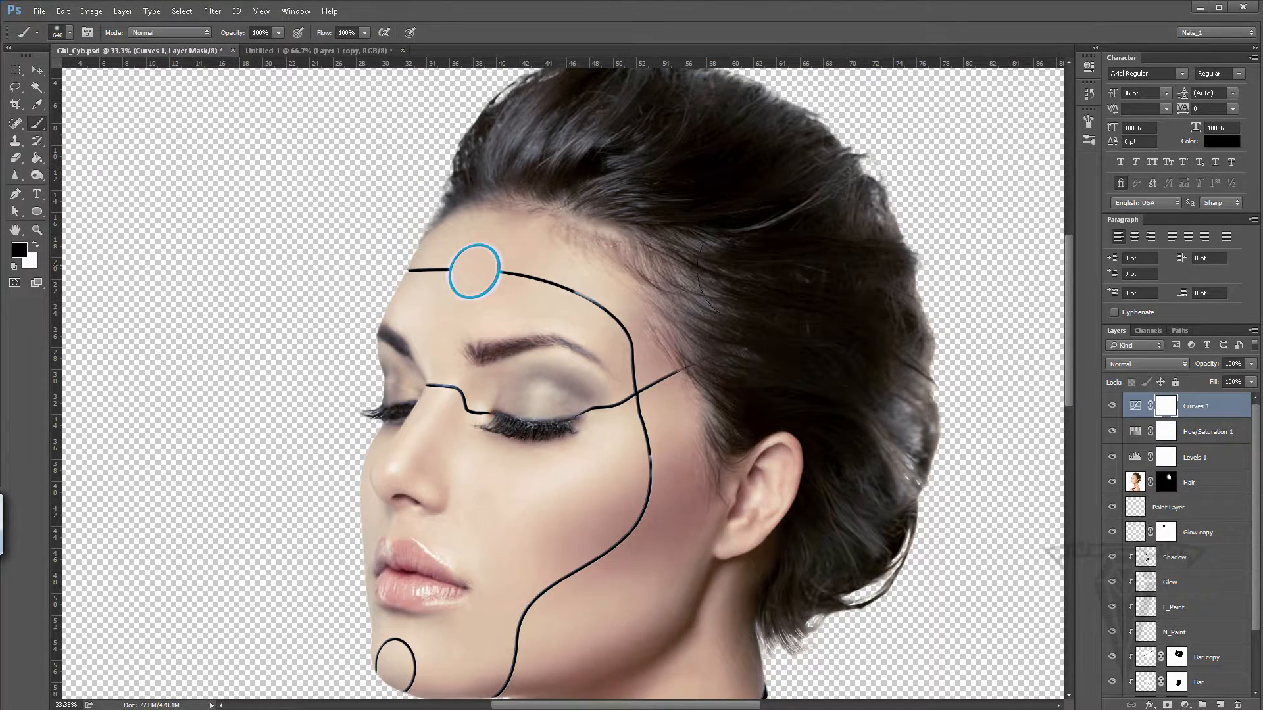
mouse_move(750, 283)
mouse_down()
mouse_move(756, 187)
mouse_move(832, 332)
mouse_move(866, 364)
mouse_move(809, 180)
mouse_move(529, 88)
mouse_move(470, 107)
mouse_move(702, 144)
mouse_move(771, 280)
mouse_move(933, 443)
mouse_move(869, 611)
mouse_up()
key(bracketleft)
key(bracketleft)
key(bracketleft)
key(bracketleft)
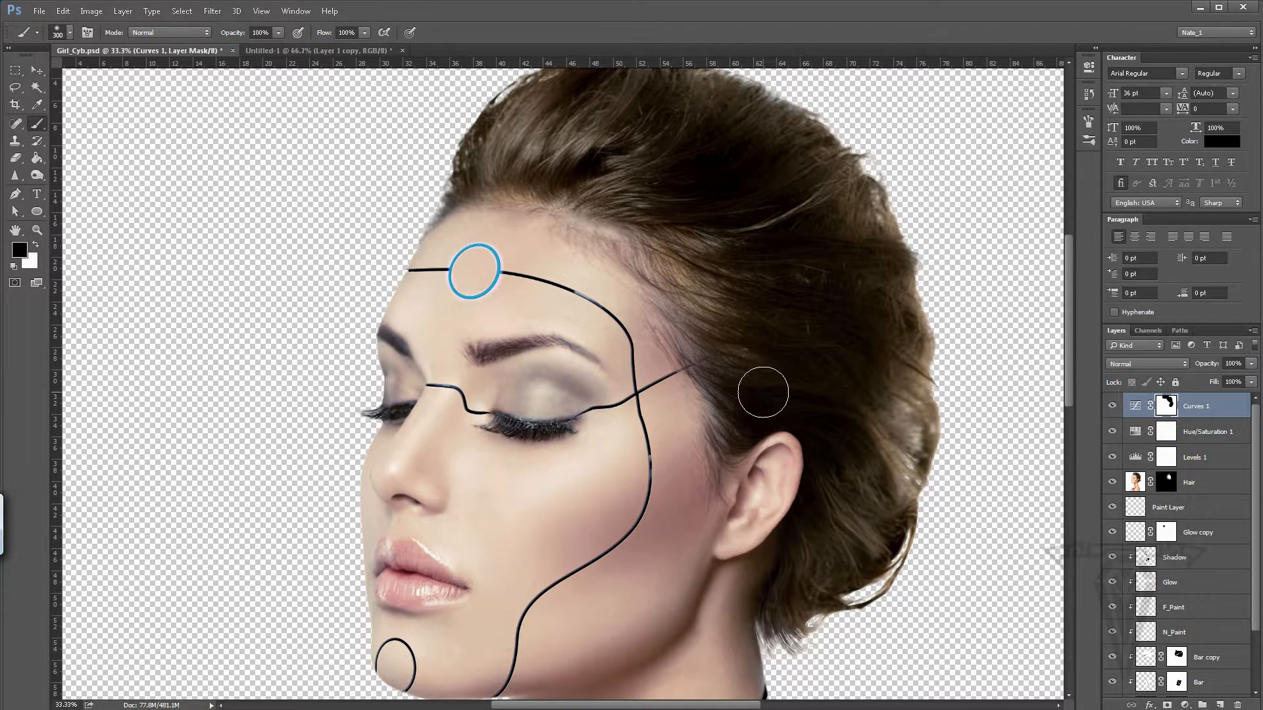
key(x)
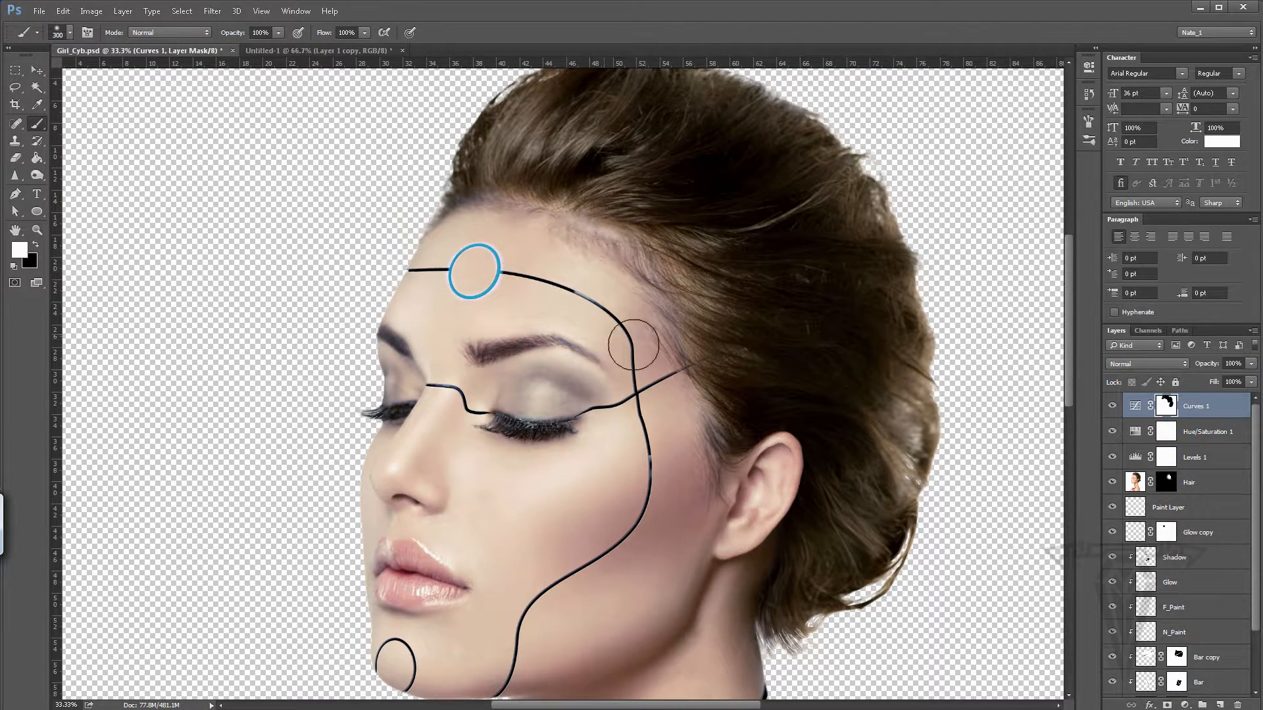
key(x)
double_click(37, 230)
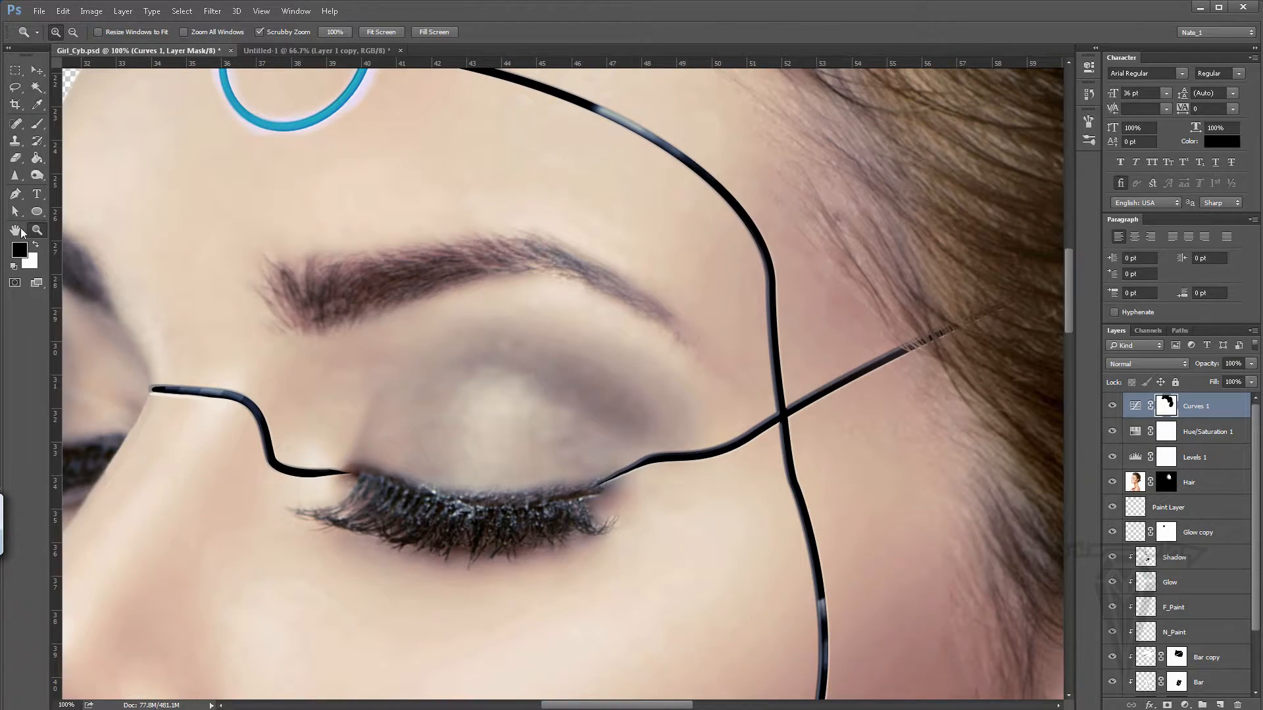
double_click(14, 231)
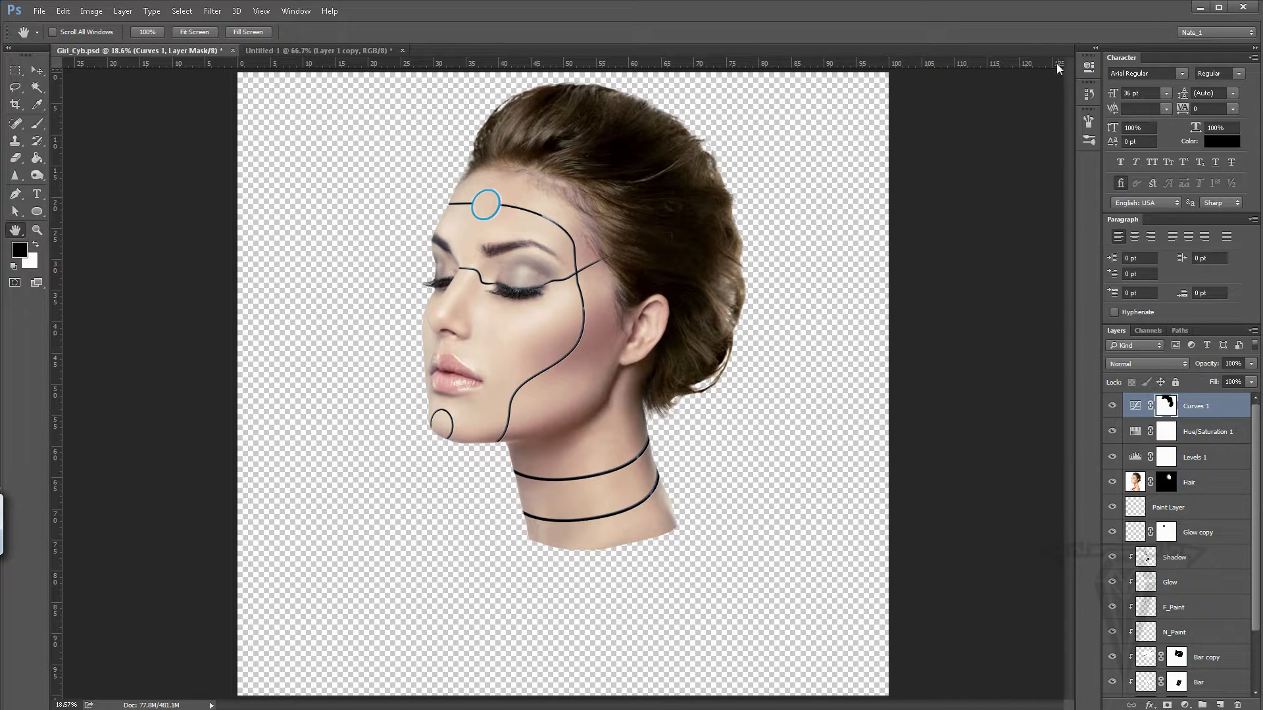
Step: Revert the history to the Modify Curves Layer state, removing all brush strokes from the Curves 1 mask
click(1089, 66)
click(1089, 94)
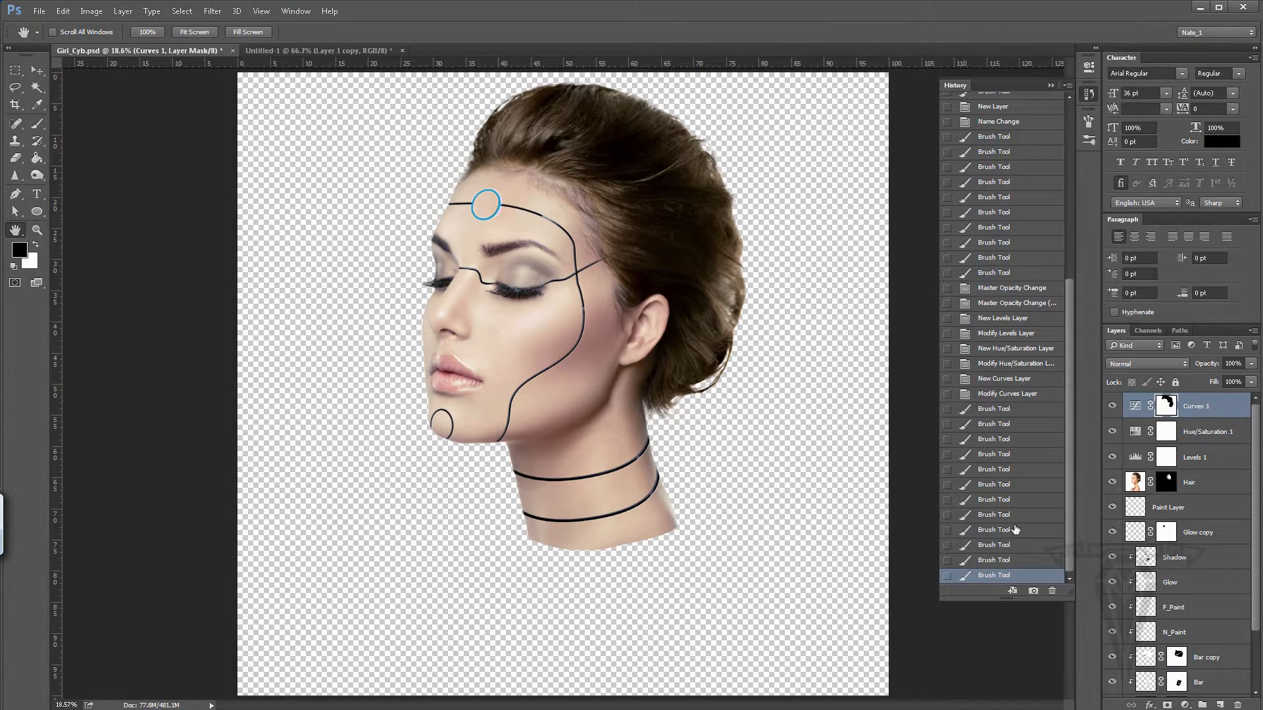
click(997, 409)
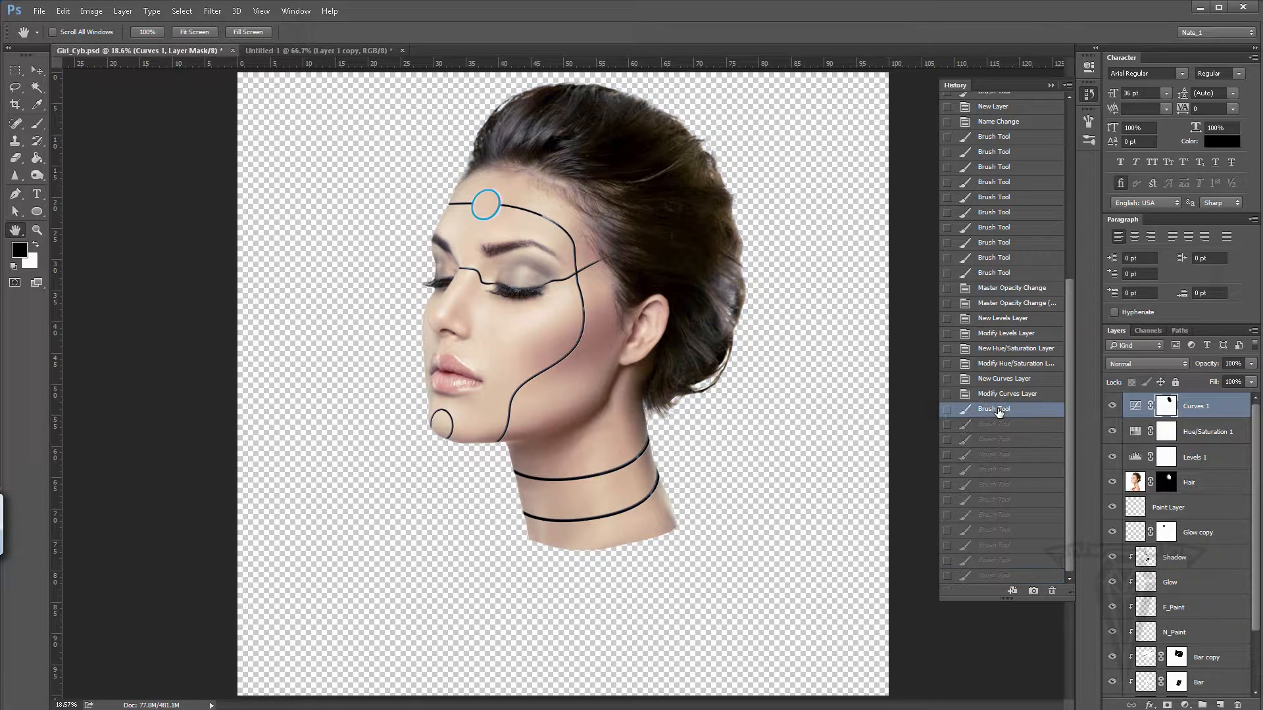
click(998, 396)
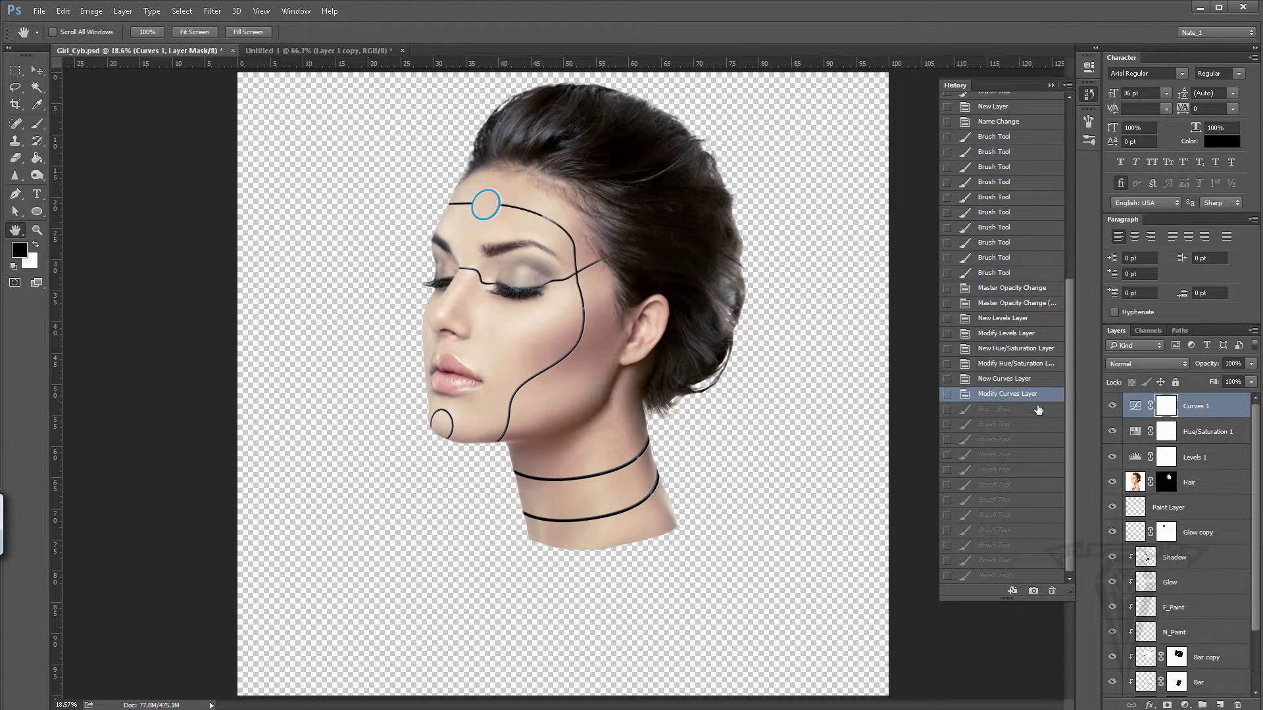
click(1050, 84)
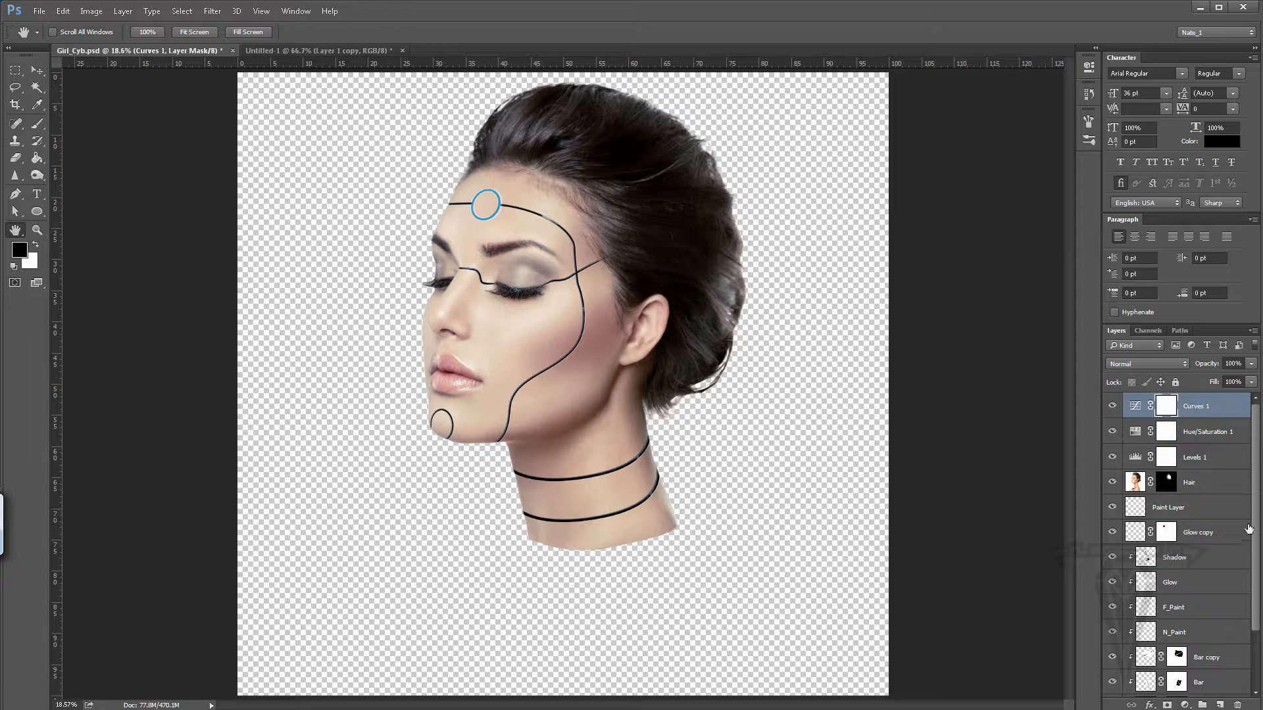
Step: Darken the portrait by setting the Levels 1 adjustment's shadow input level to 34
drag(1248, 466, 1222, 422)
key(ctrl+z)
click(1205, 458)
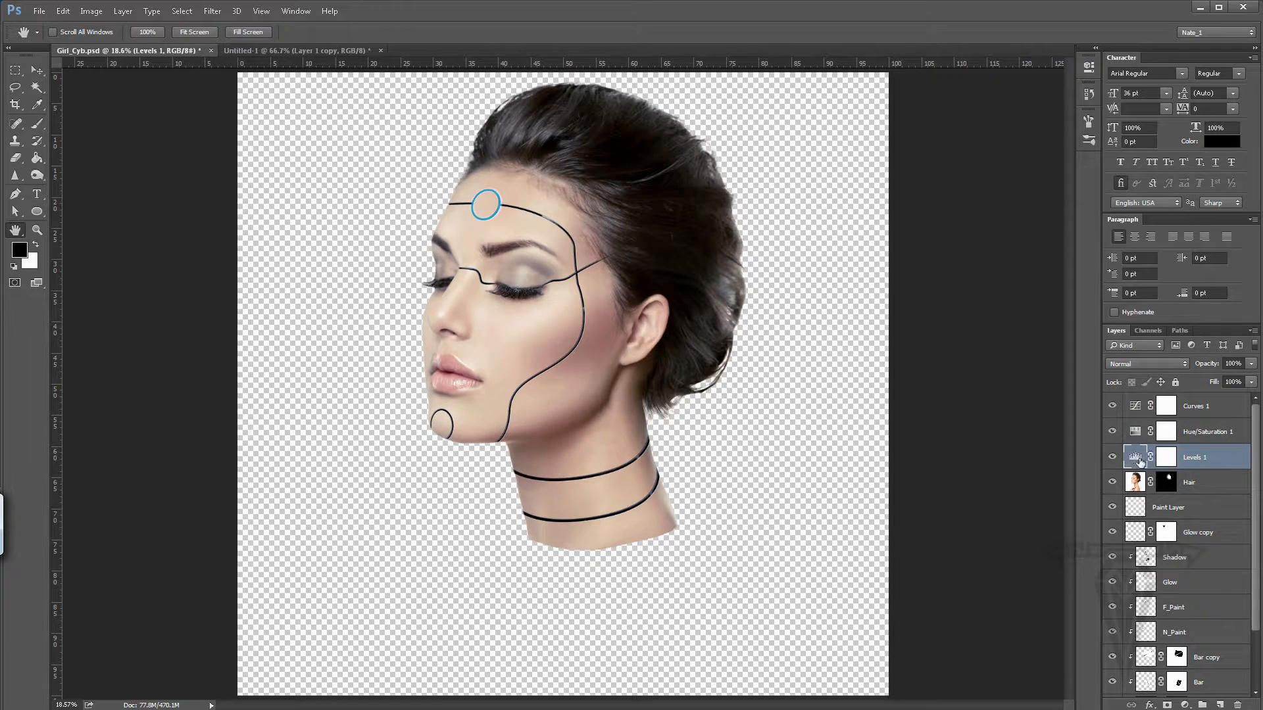
click(1090, 71)
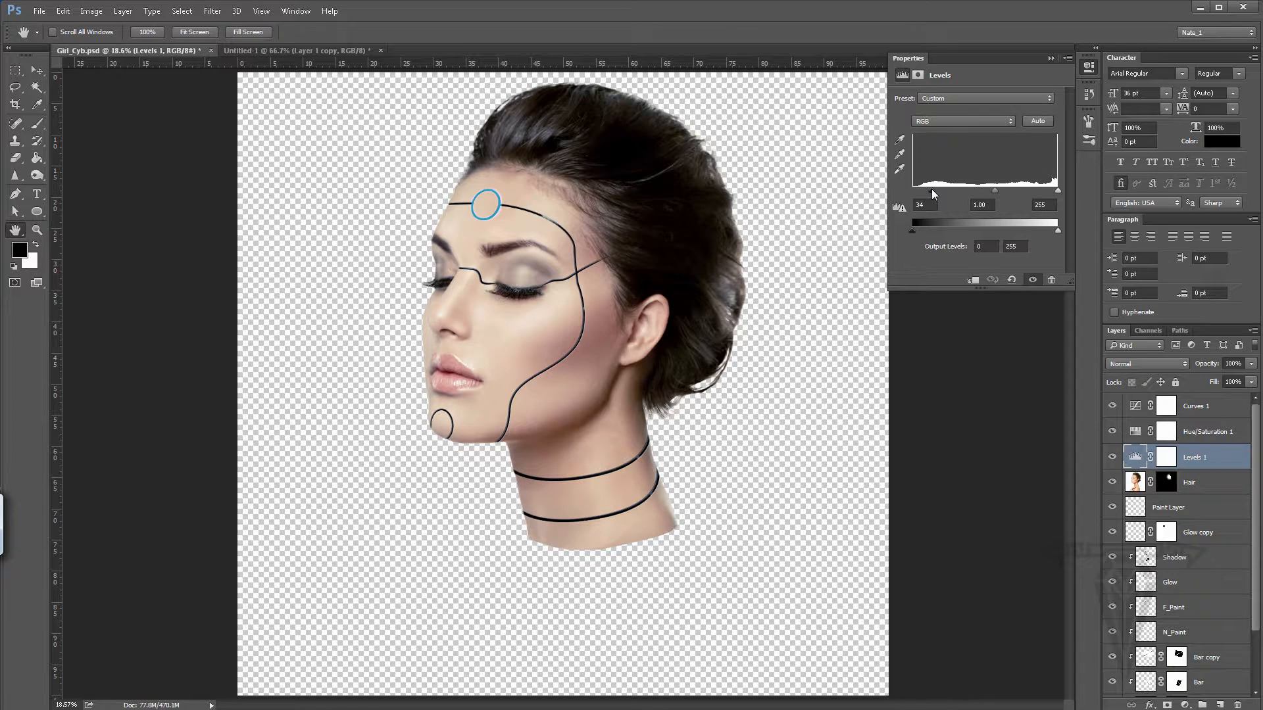
click(1051, 58)
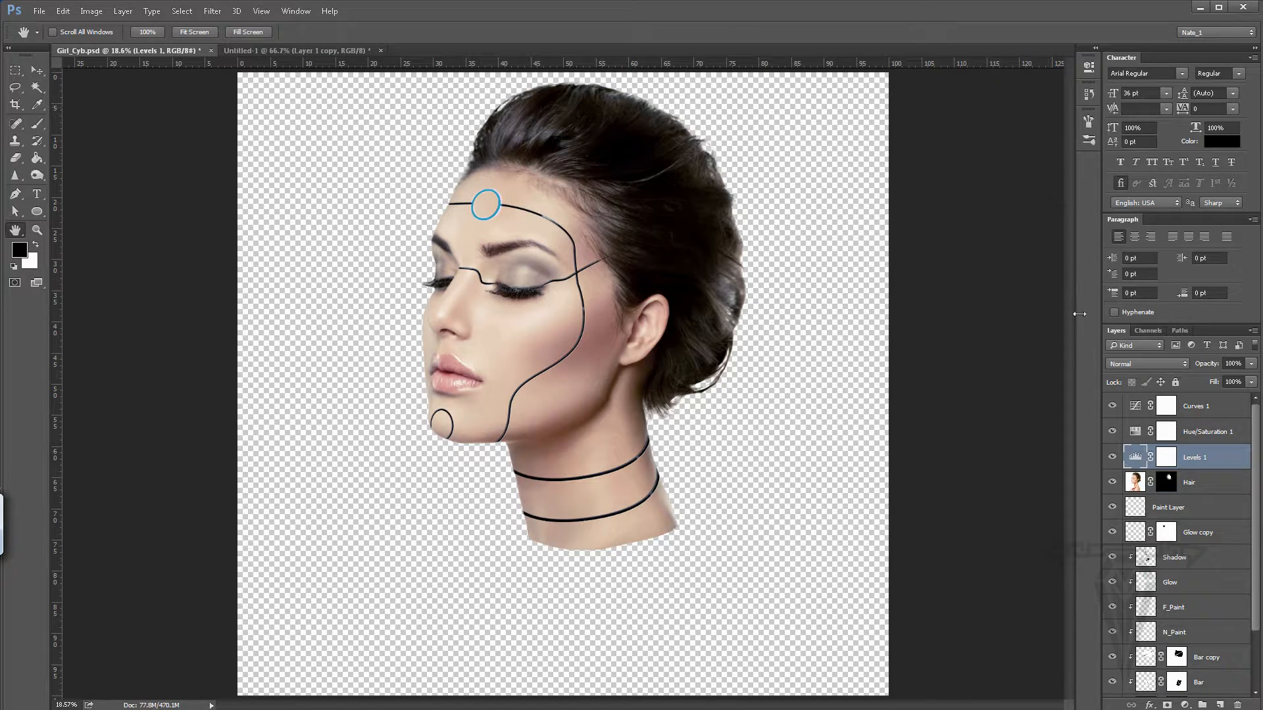
Step: Compare the portrait before and after the latest Levels change using the history states
click(1089, 66)
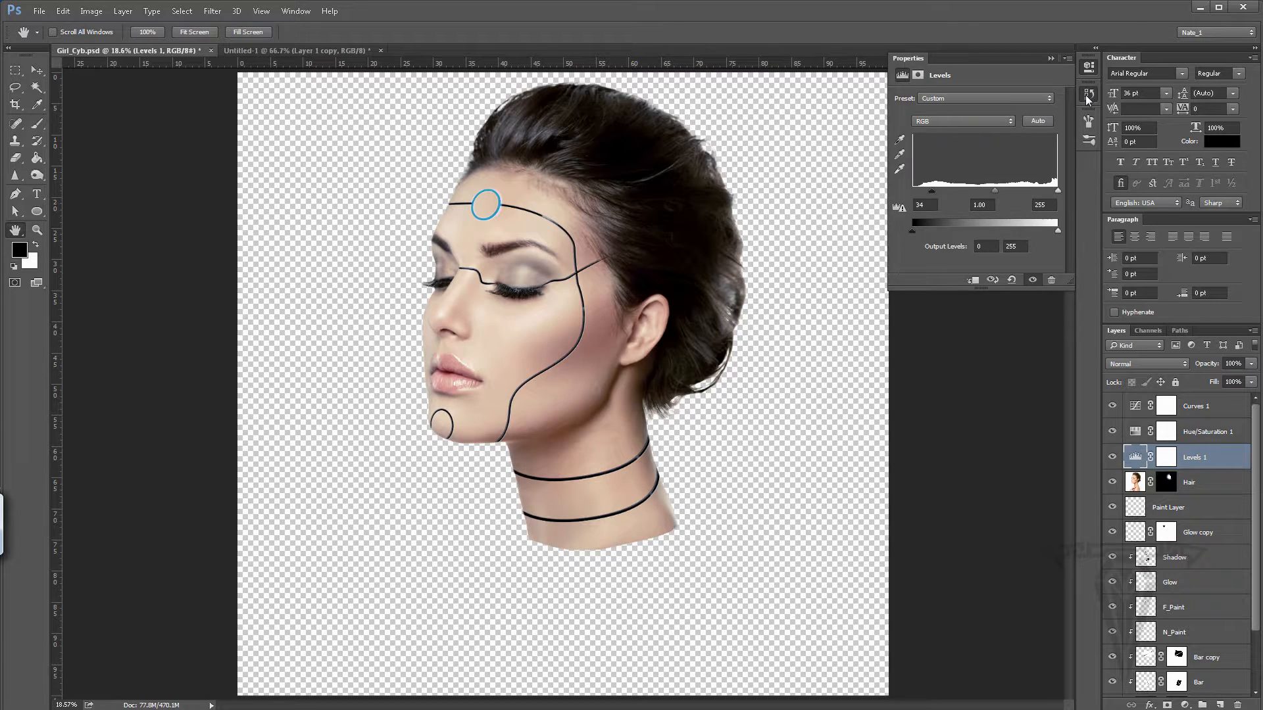
click(1088, 94)
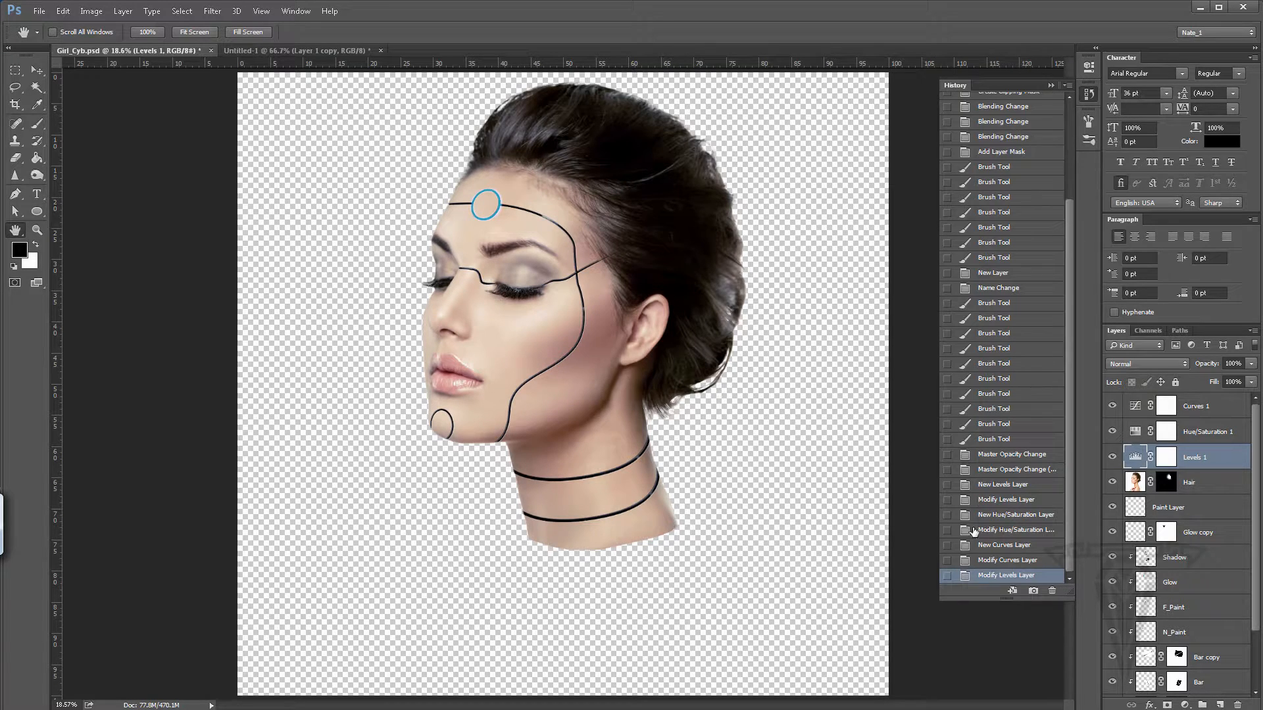
click(1004, 561)
click(1004, 575)
click(1003, 560)
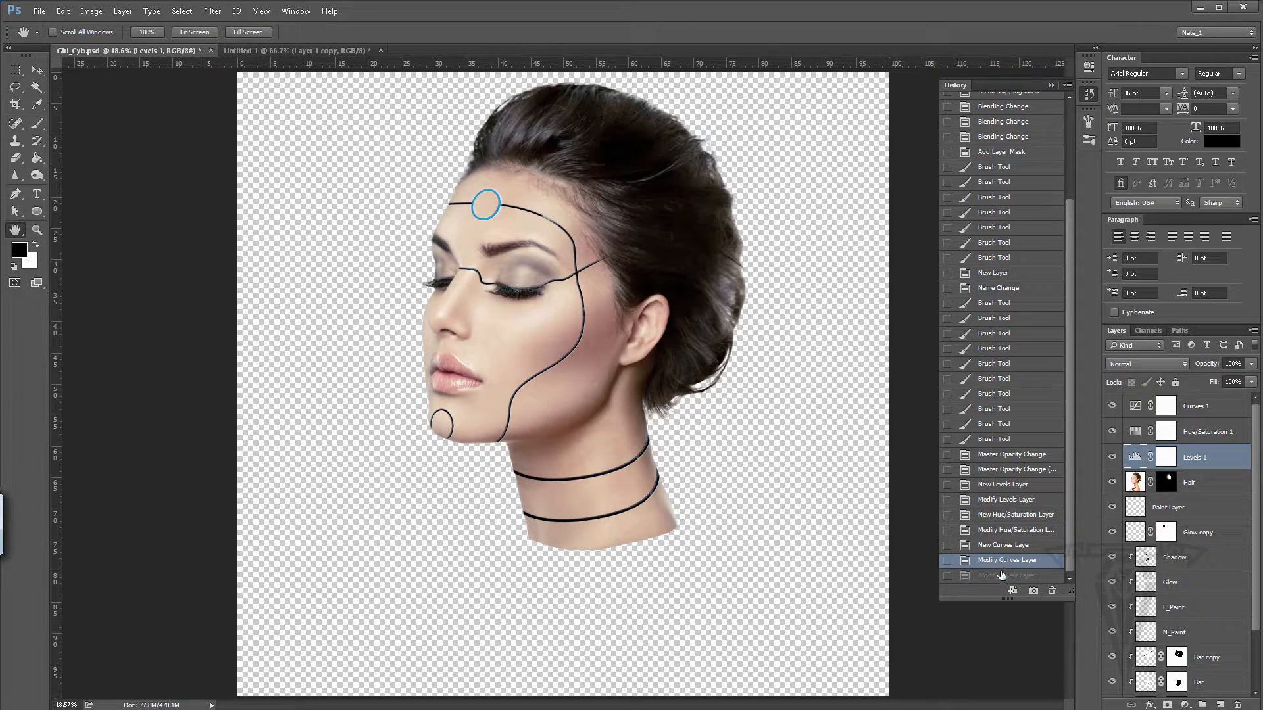
click(1051, 85)
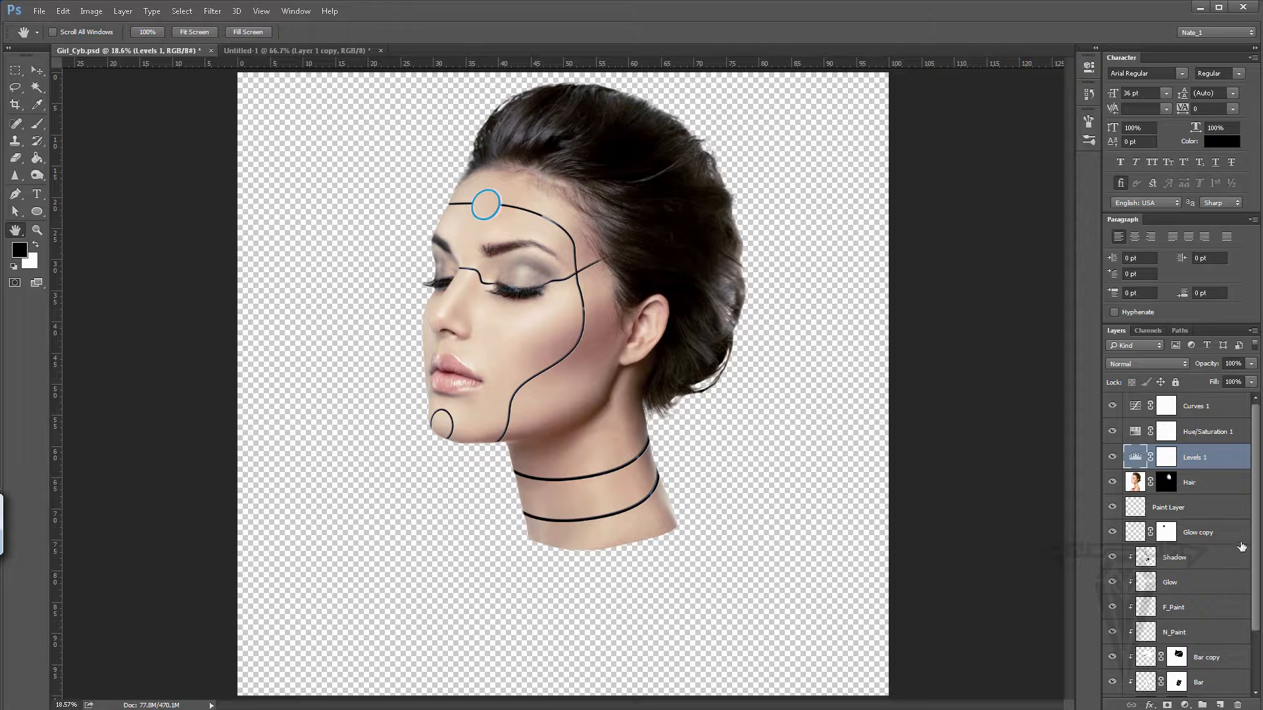
Step: Save Girl_Cyb.psd with its full layer stack
mouse_move(1256, 538)
mouse_down()
mouse_move(1255, 601)
mouse_move(1251, 470)
mouse_move(1253, 539)
mouse_up()
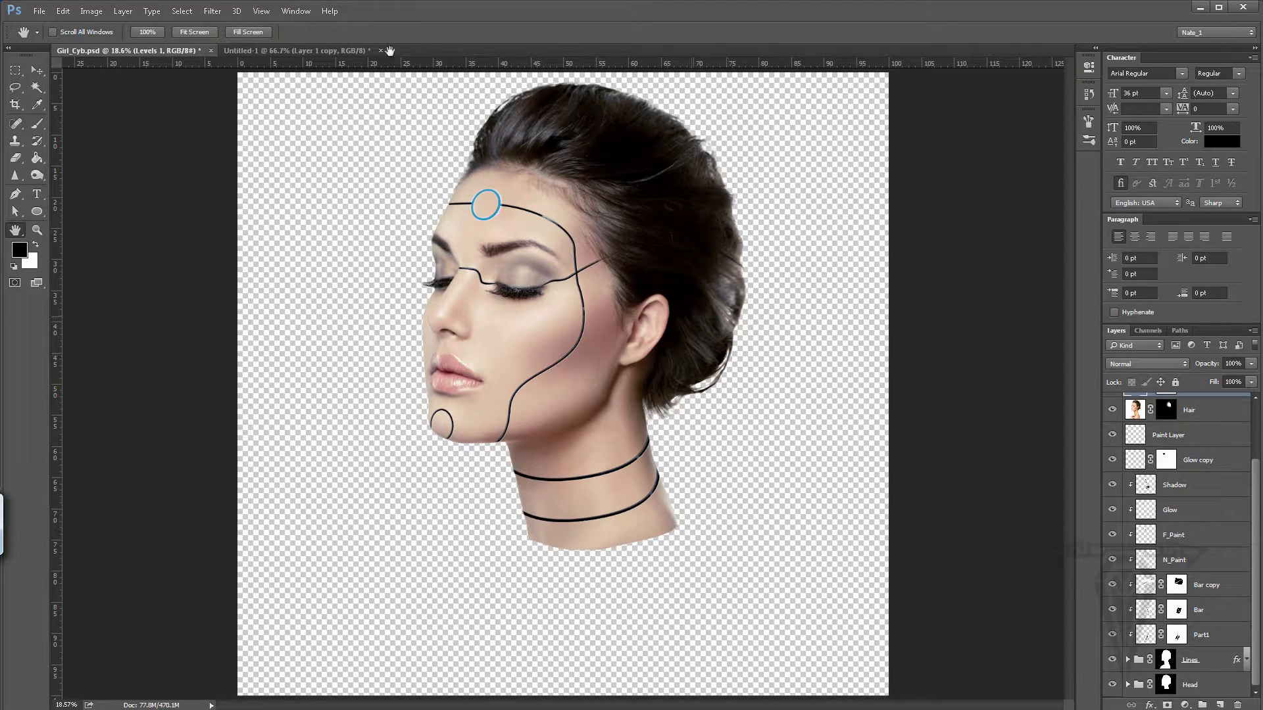
click(39, 11)
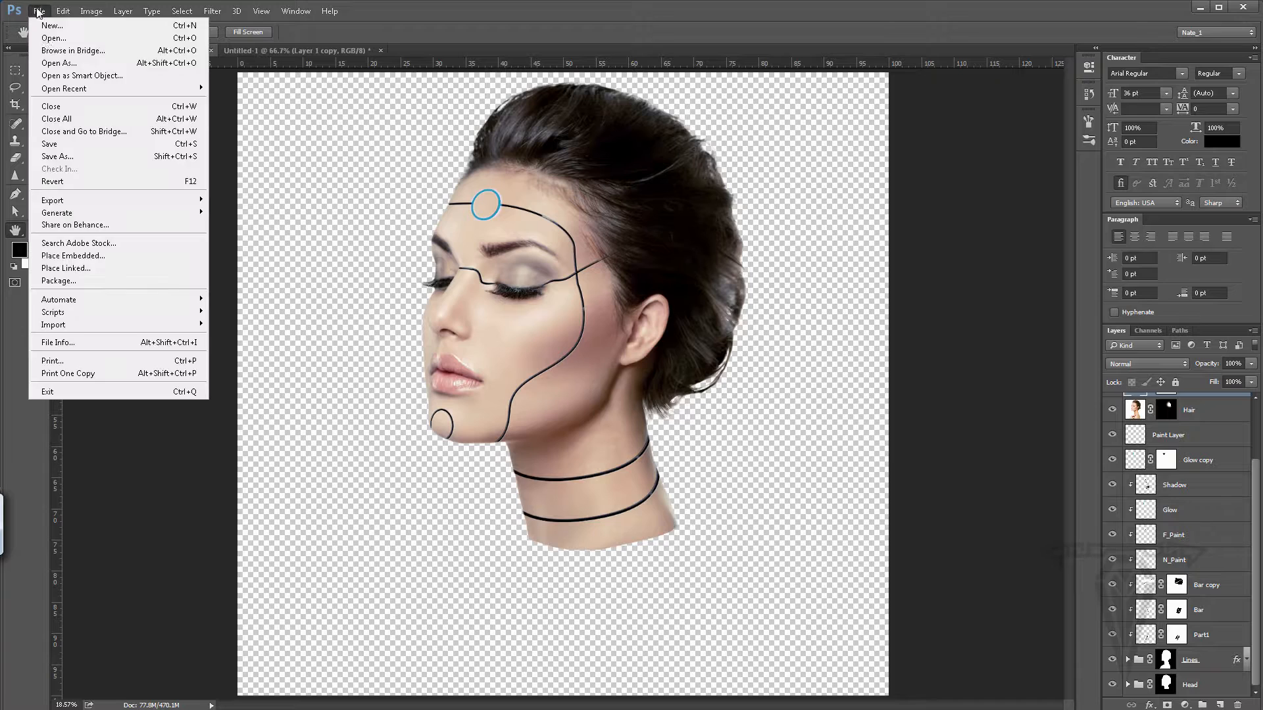
click(54, 146)
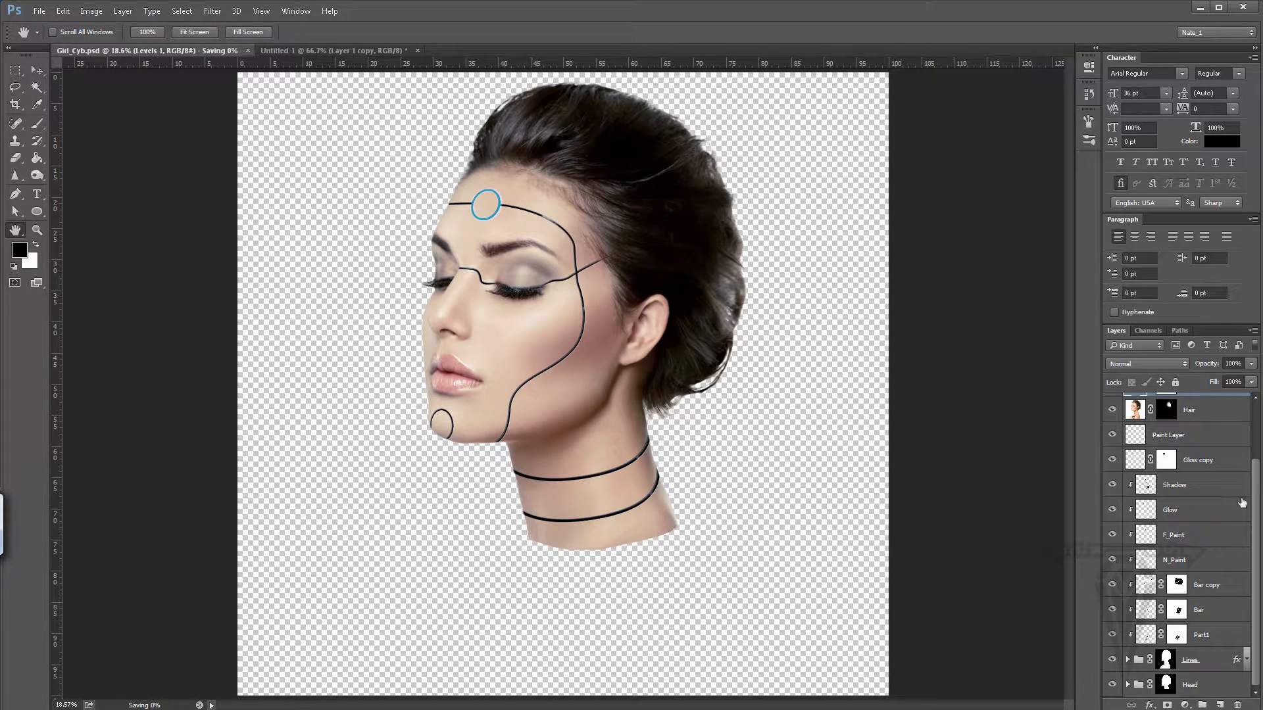
drag(1255, 485, 1254, 409)
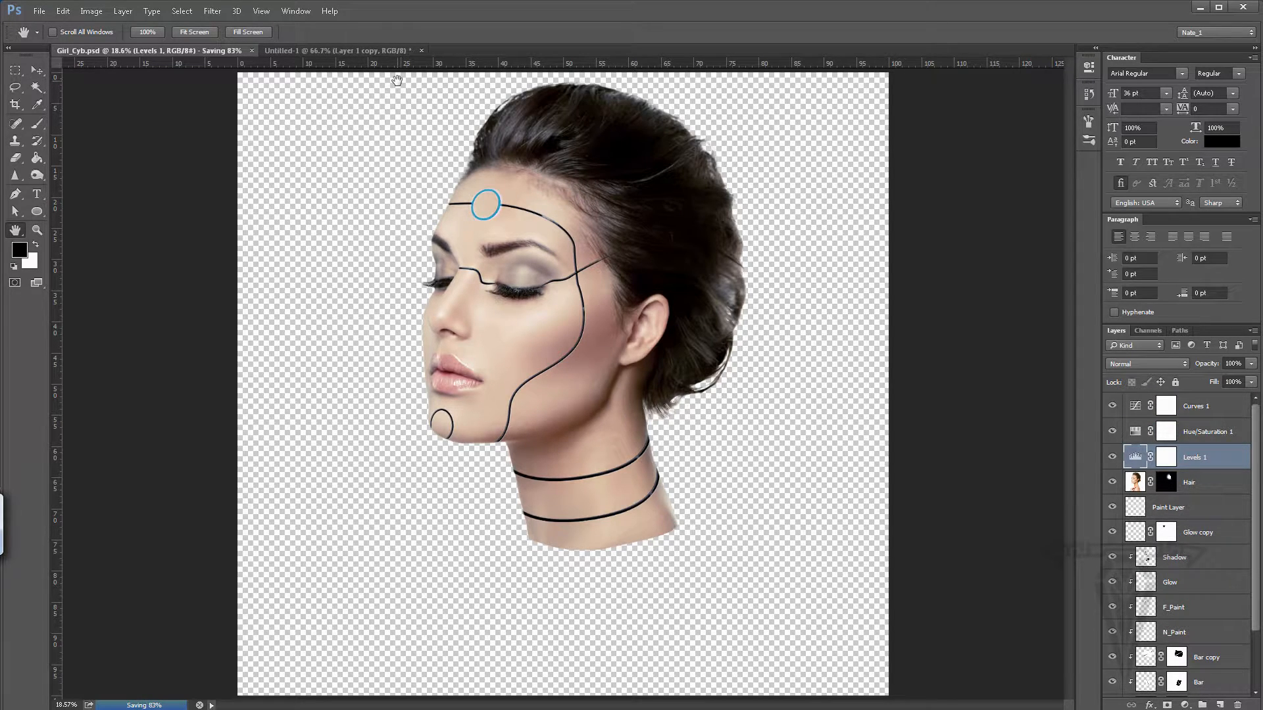
Step: Close the Untitled-1 document that holds the metal piston image
click(353, 49)
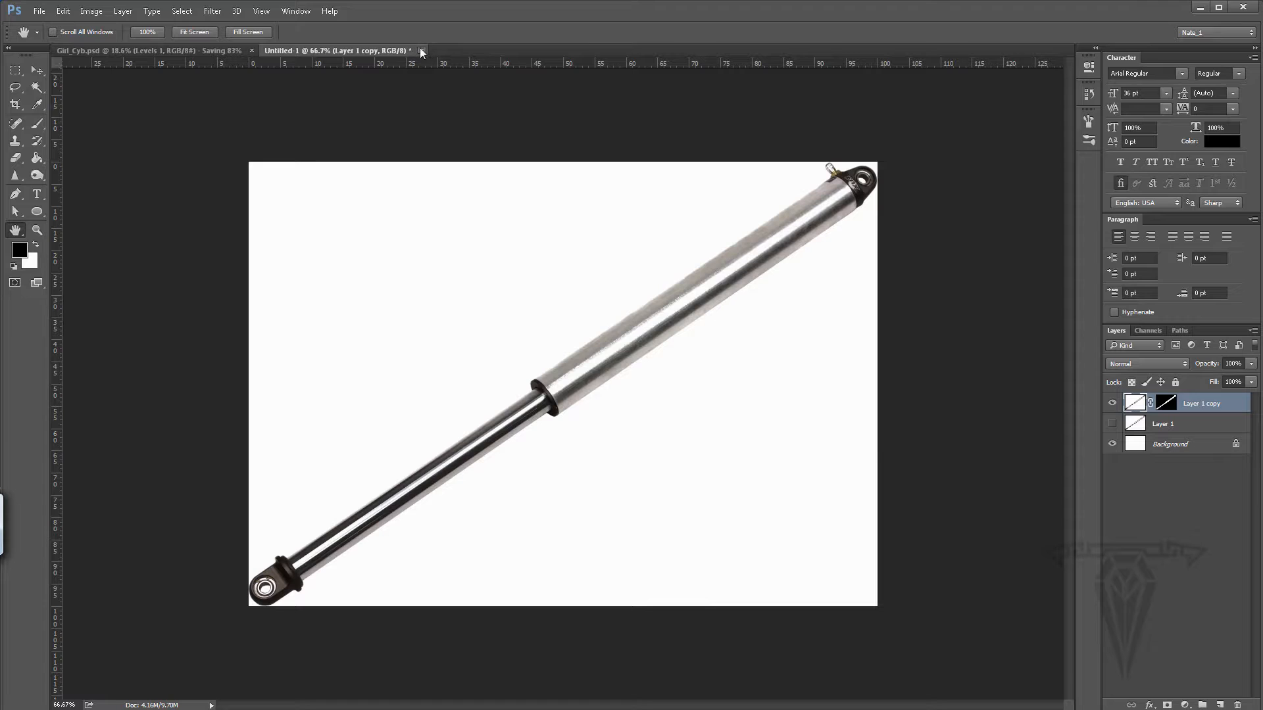
click(421, 51)
click(644, 270)
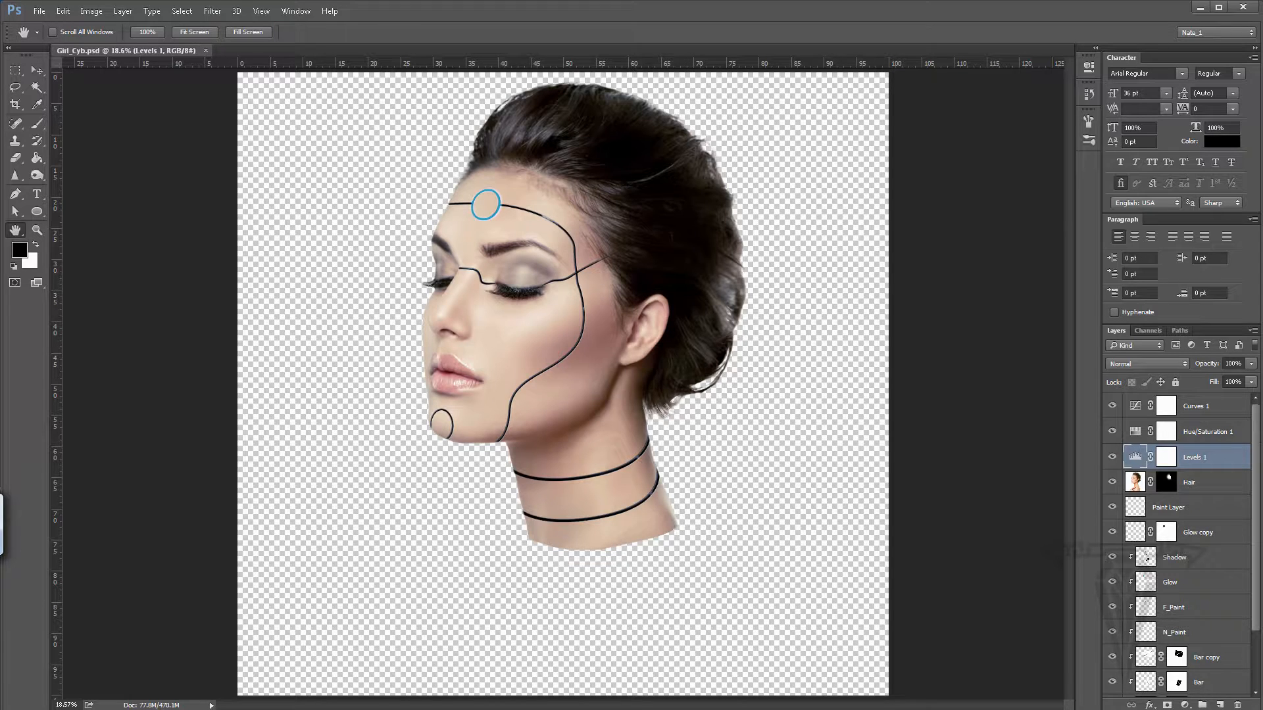
Step: Merge all visible layers of Girl_Cyb.psd and open _TrappCG_Mag_Cover_1.psd from the Mag_Cover_1 folder
click(1253, 331)
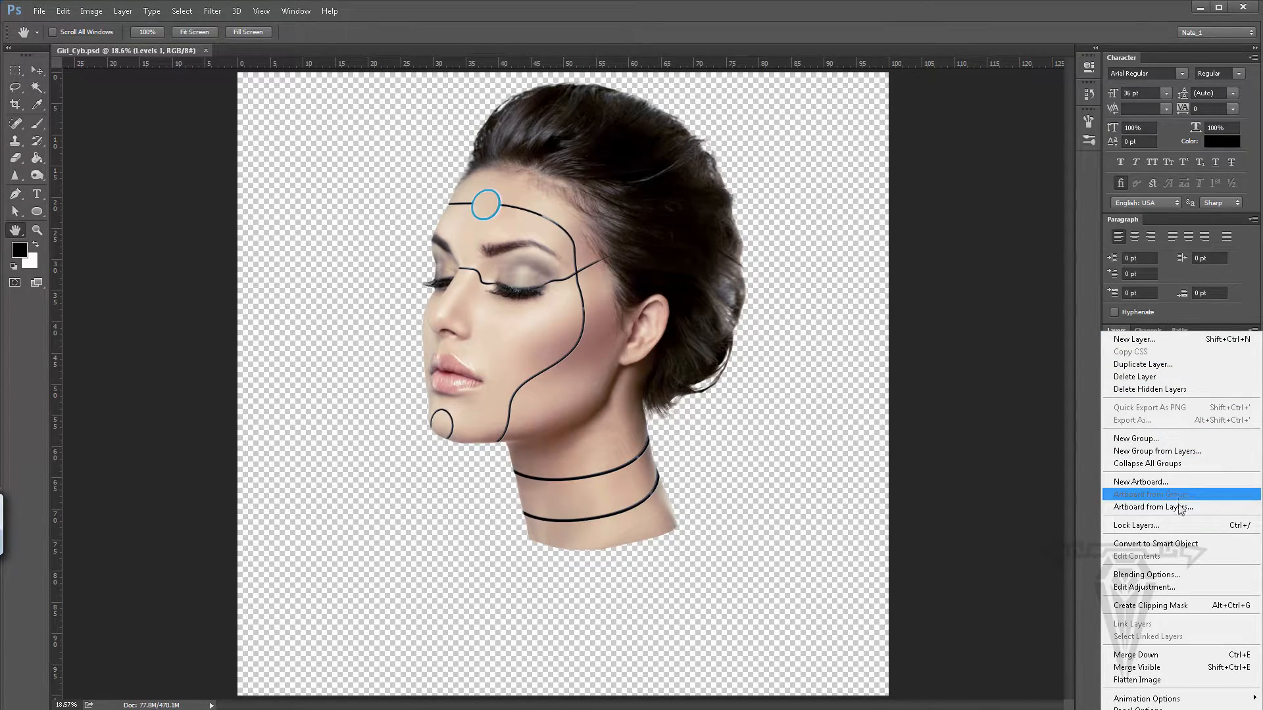
click(1145, 672)
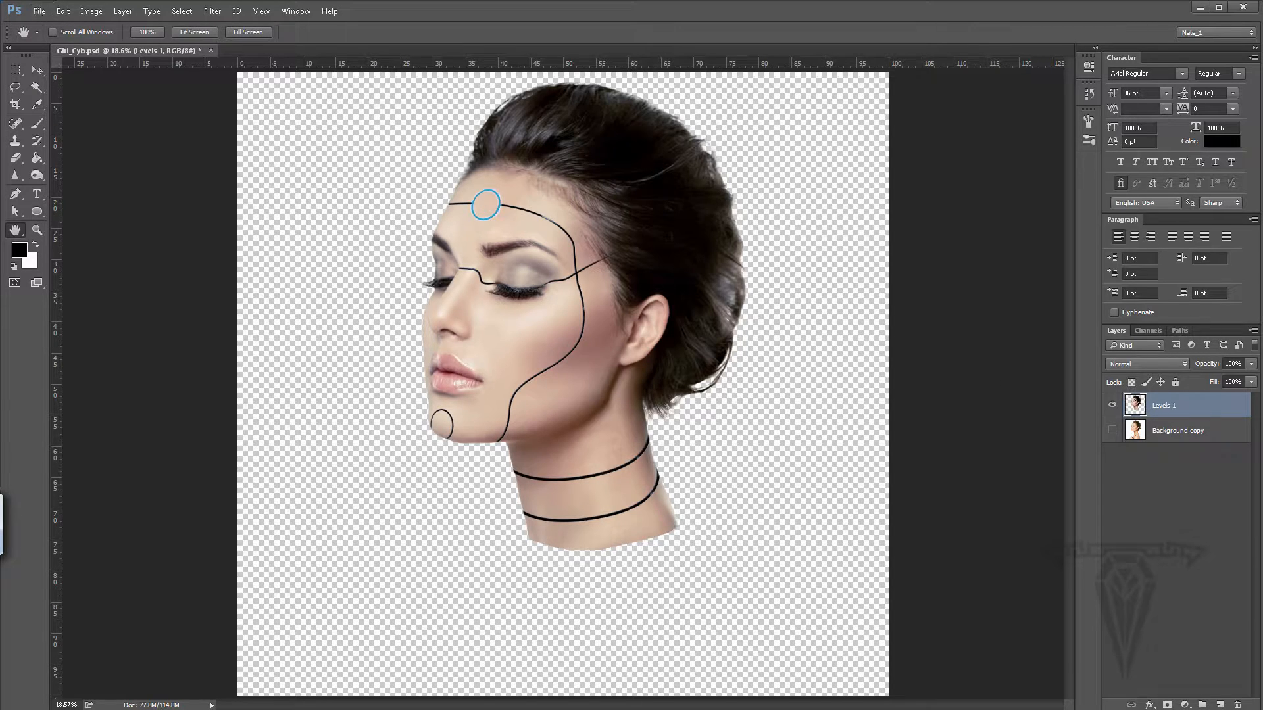
key(alt+Tab)
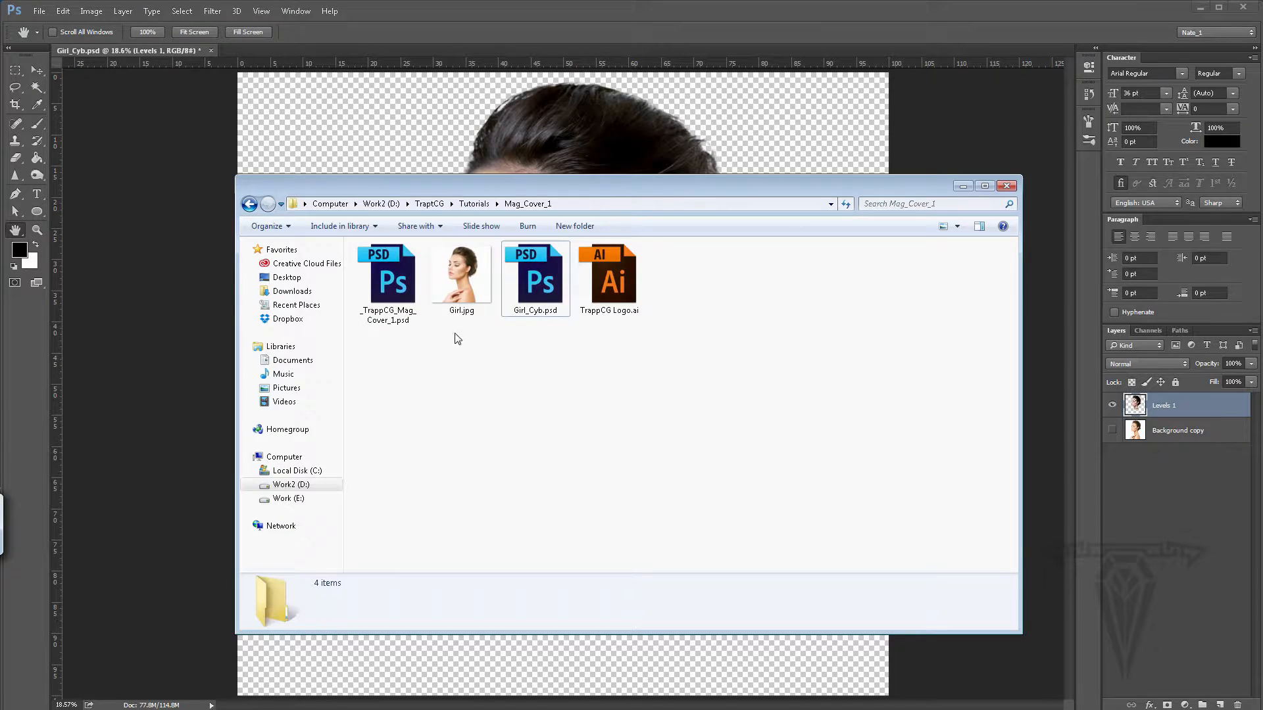
double_click(396, 275)
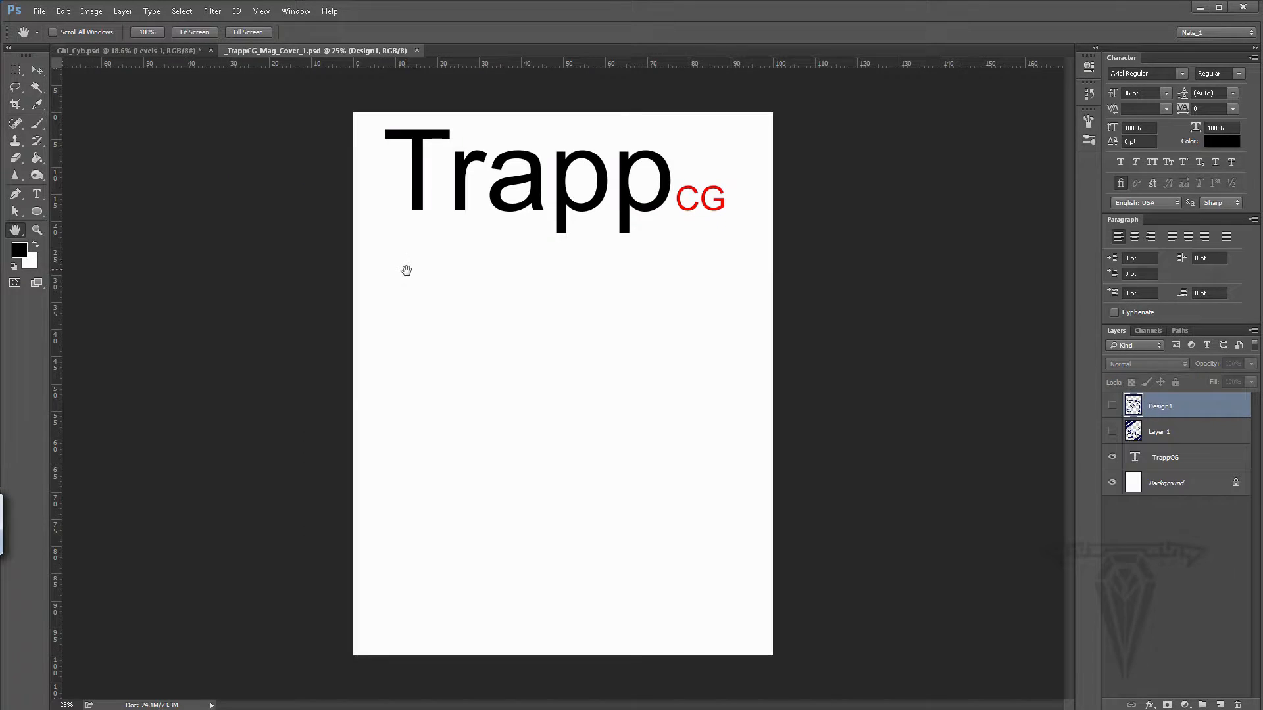
Step: Copy the merged cyborg head layer from Girl_Cyb.psd onto the magazine cover with the Move tool
click(164, 49)
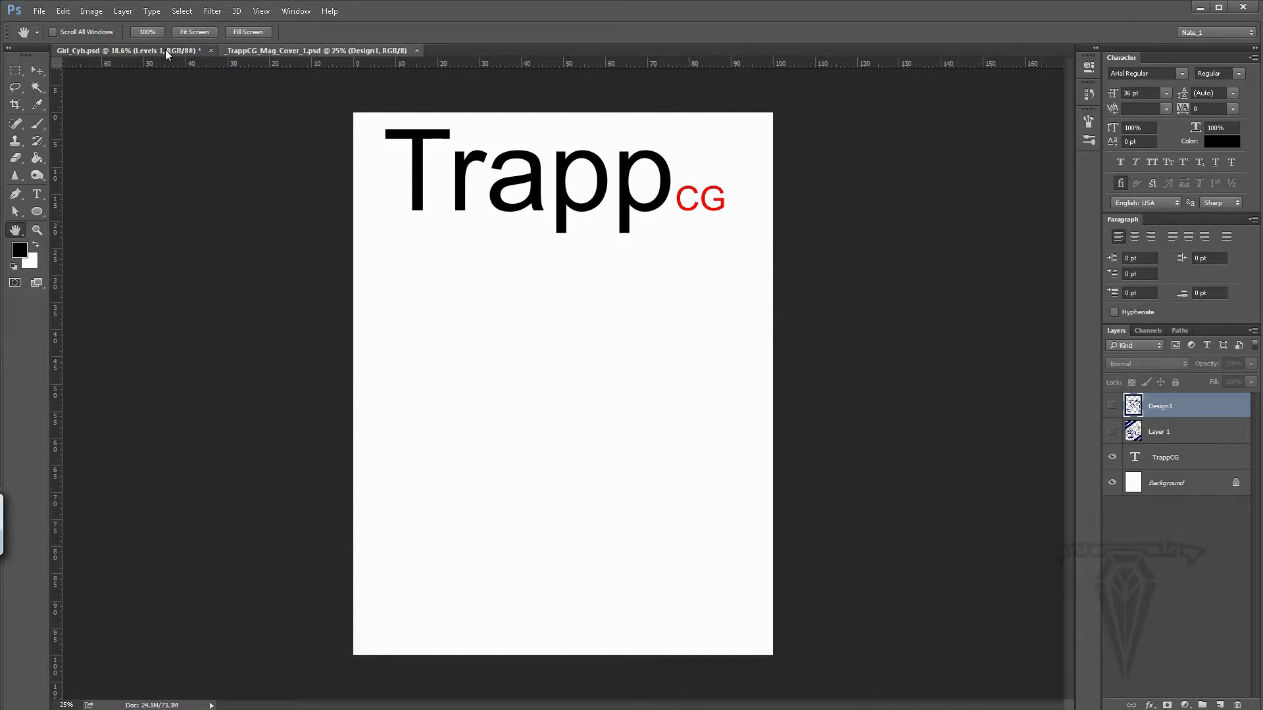
click(37, 71)
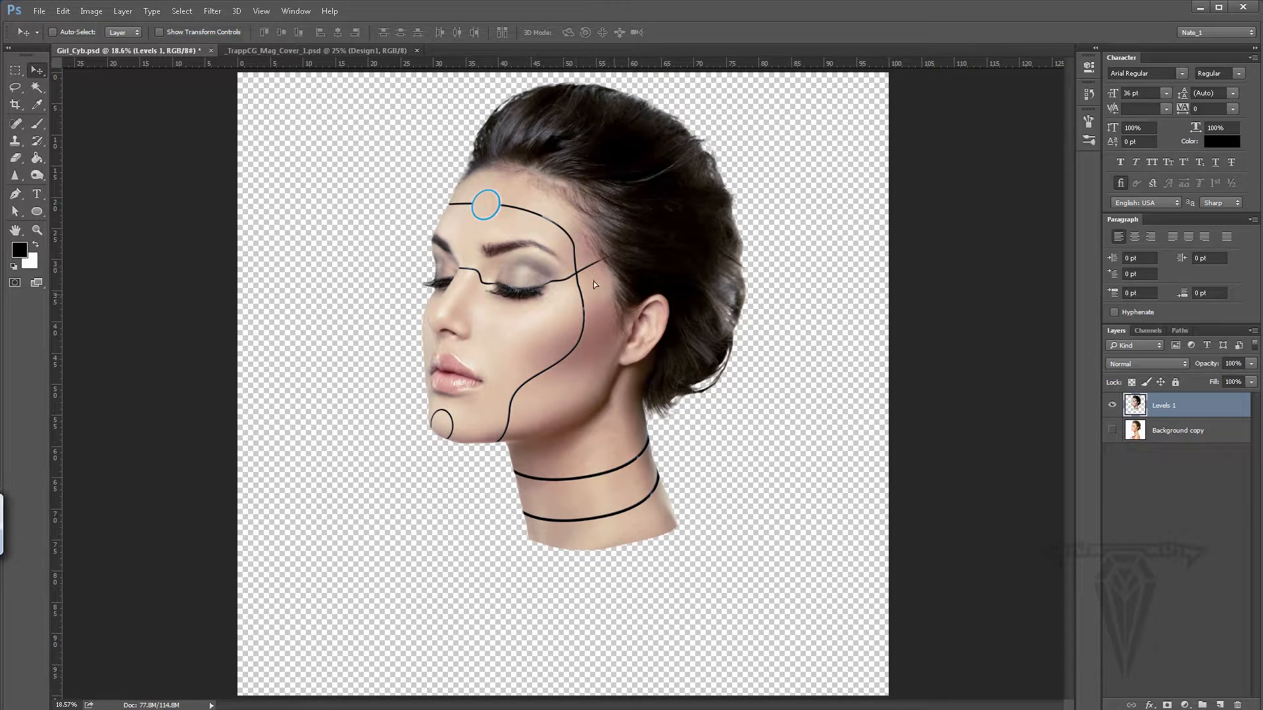
drag(593, 281, 648, 398)
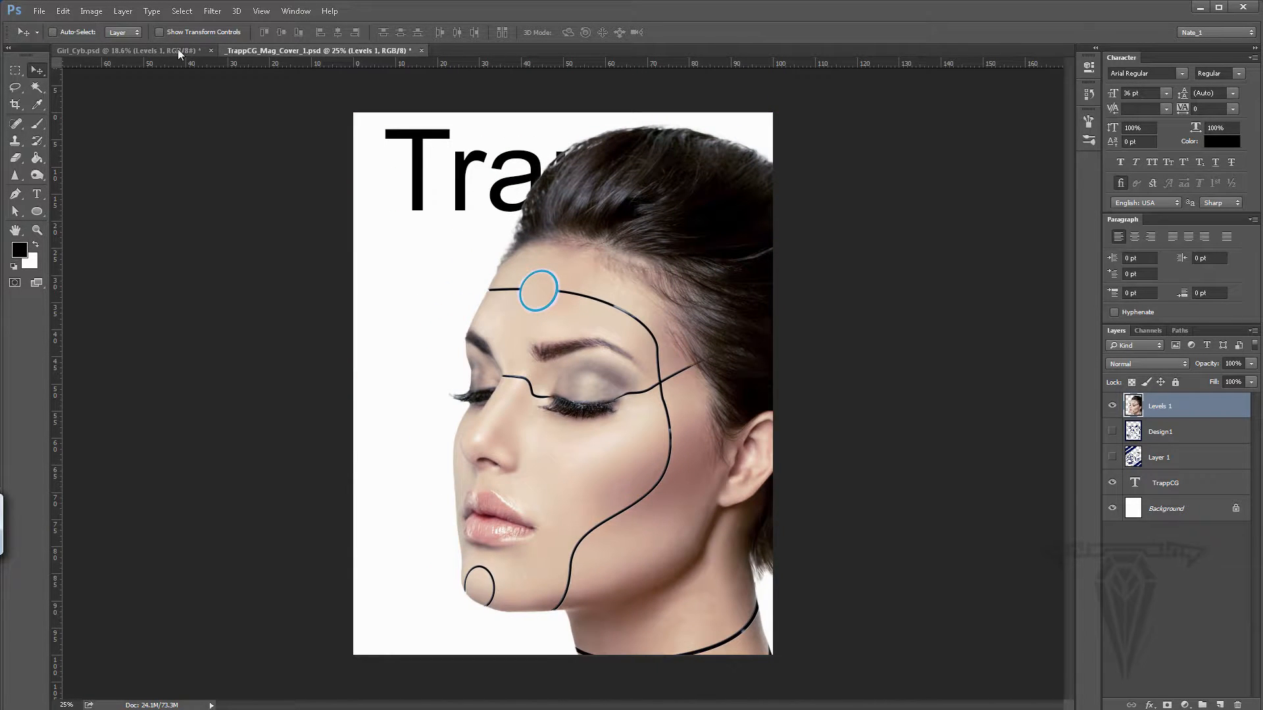
Step: Return Girl_Cyb.psd to the saved Modify Levels Layer history state to undo Merge Visible
click(174, 50)
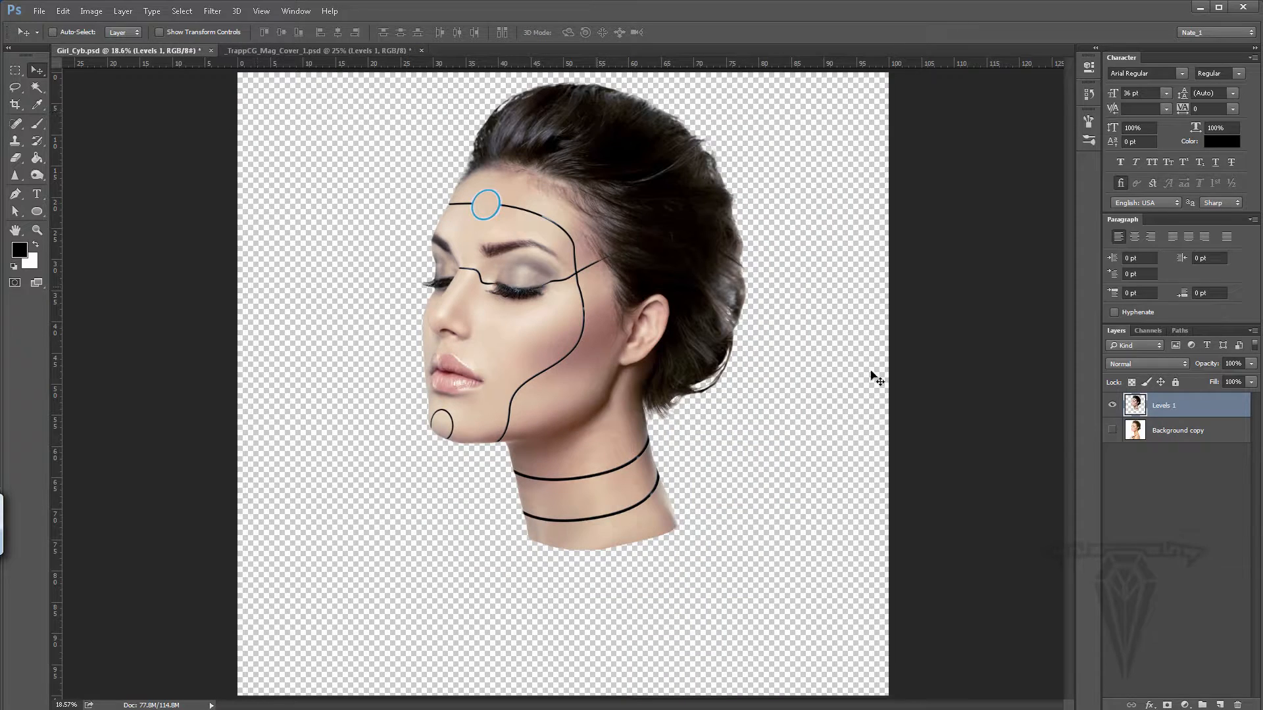
click(1089, 67)
click(1089, 94)
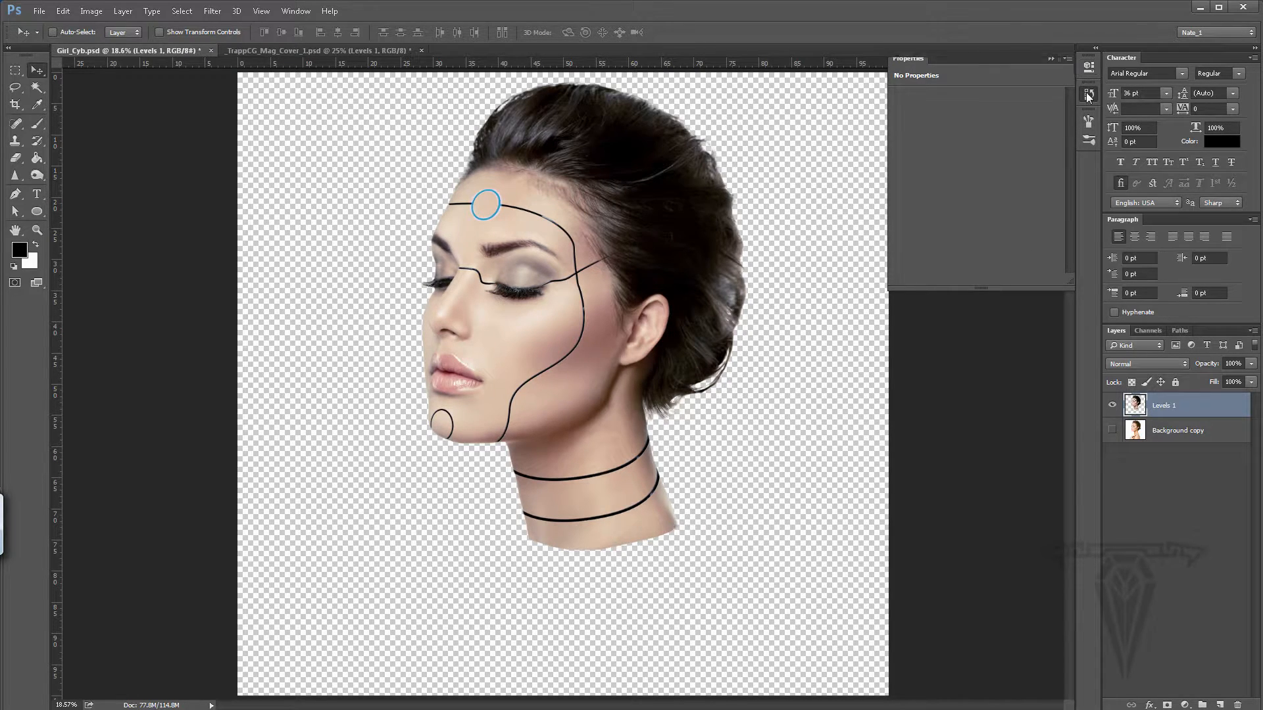
drag(1070, 150, 1076, 322)
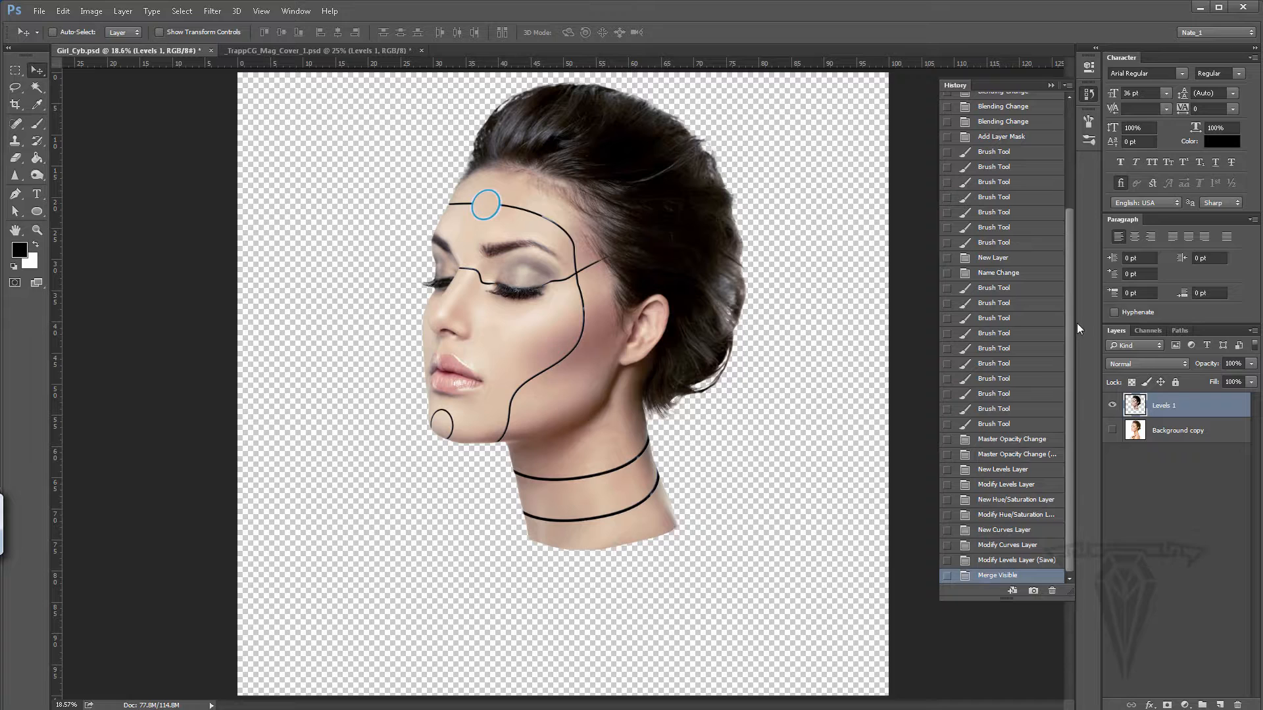
click(1013, 561)
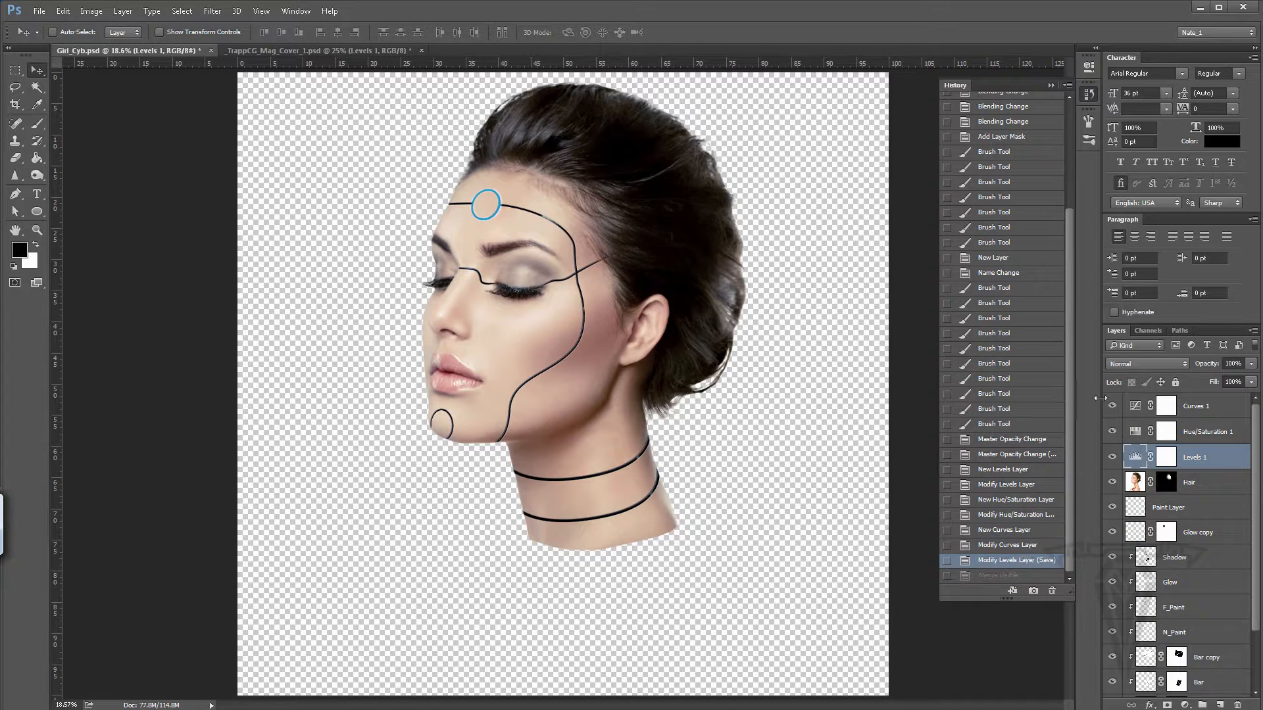
click(1049, 86)
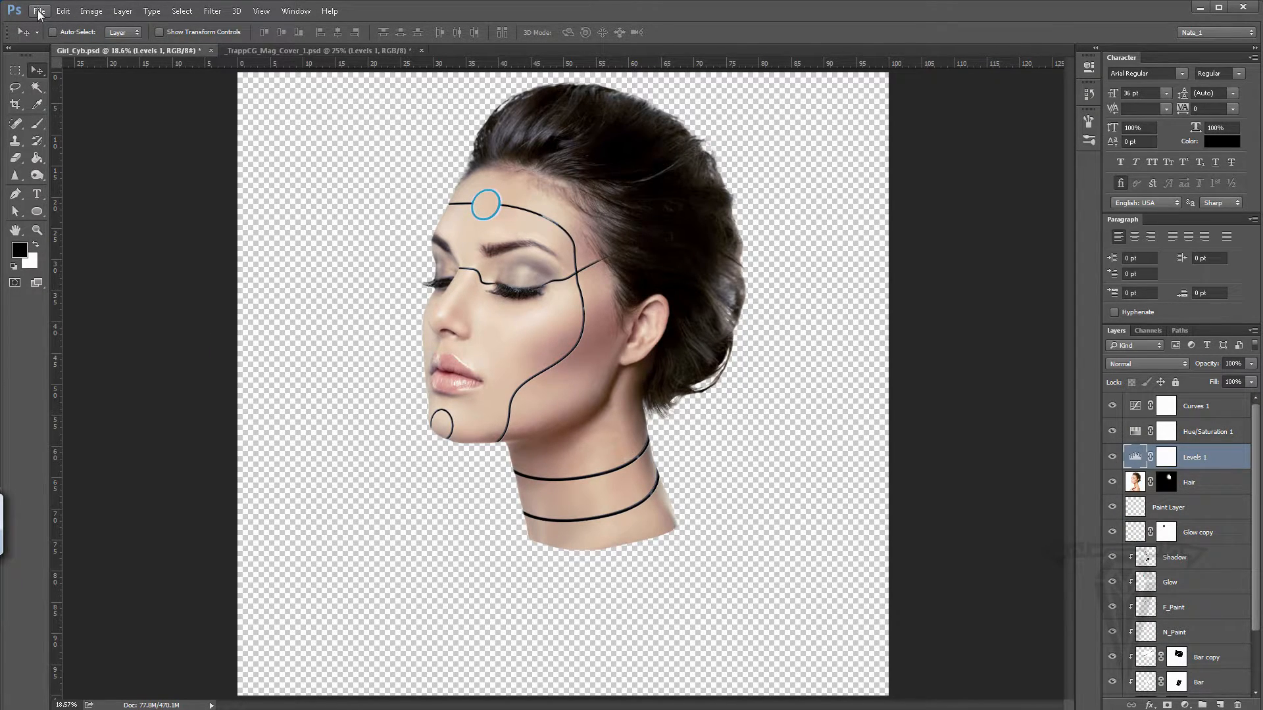
Step: Save the layered Girl_Cyb.psd and close it, leaving the magazine cover open
click(40, 13)
click(74, 143)
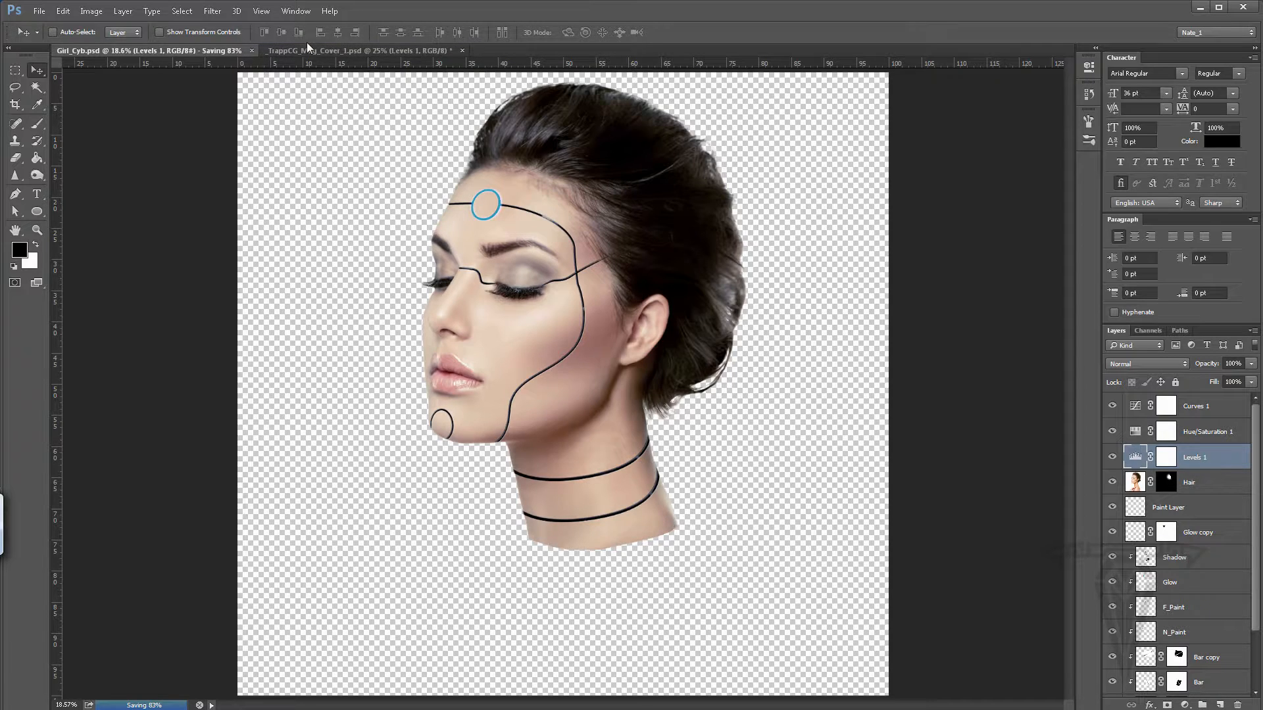
click(290, 49)
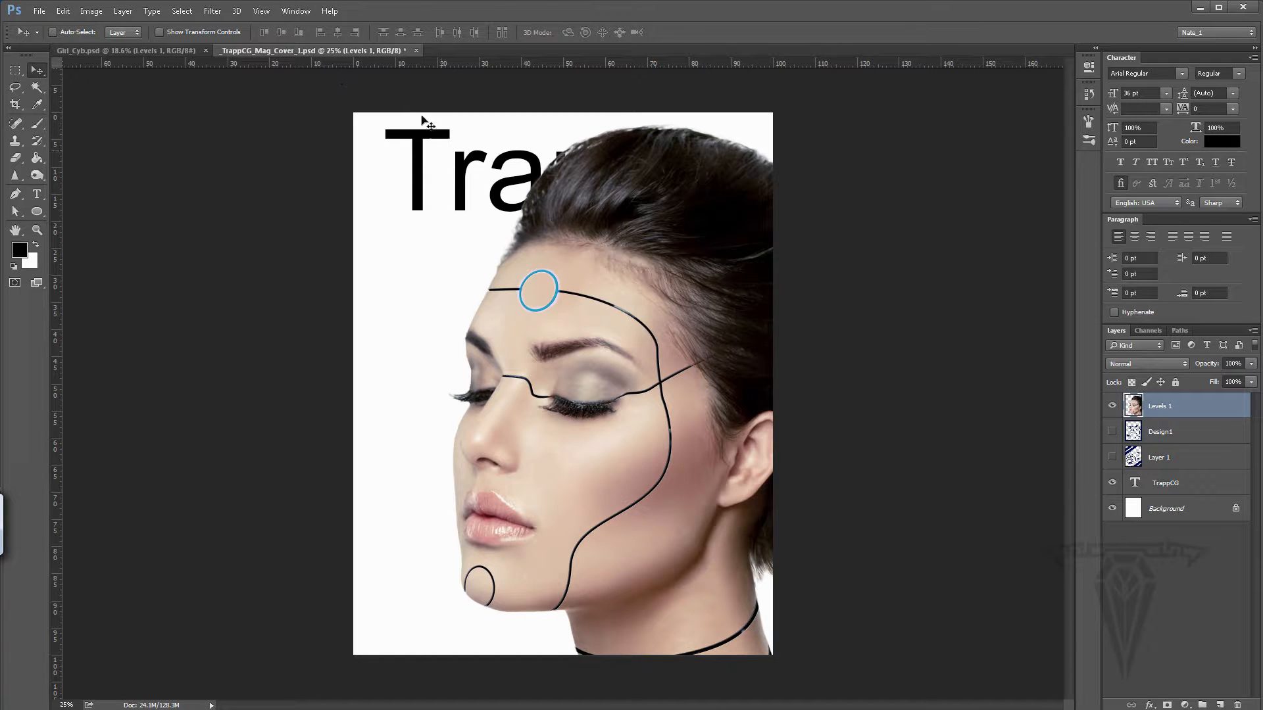
click(163, 49)
click(205, 50)
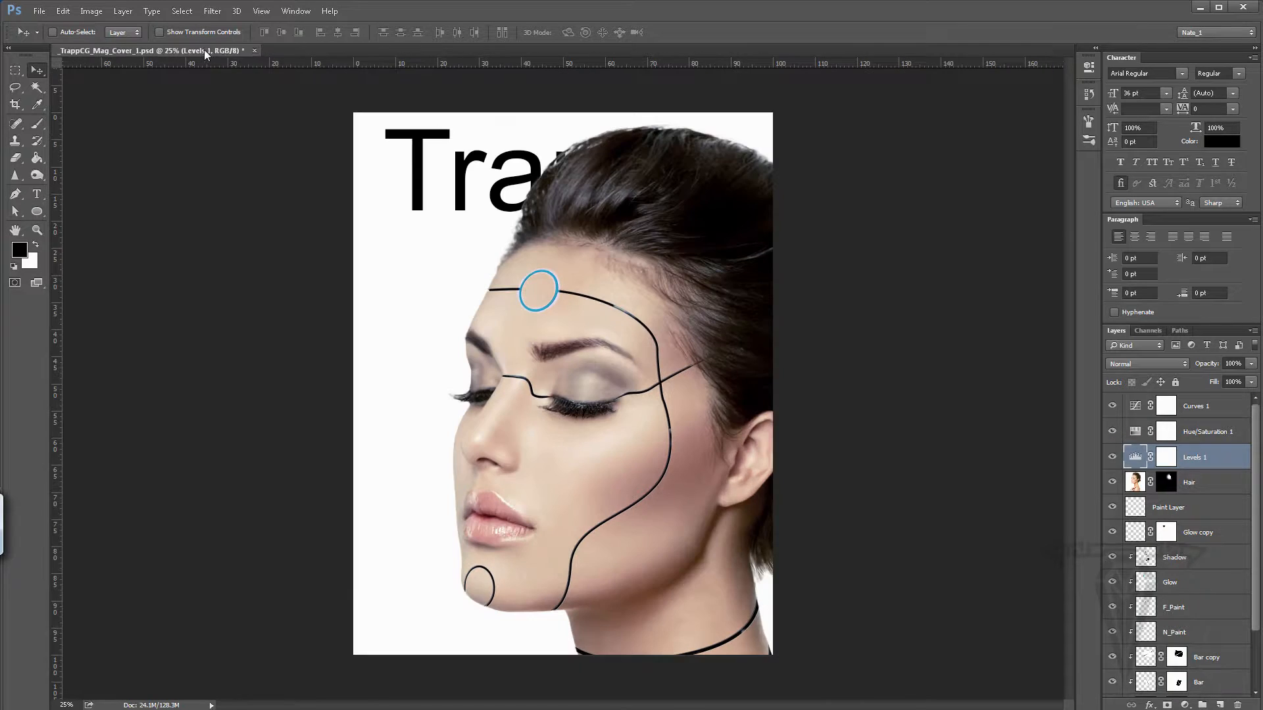
Step: Convert the Levels 1 head layer to a Smart Object and shift it slightly on the cover
right_click(1197, 413)
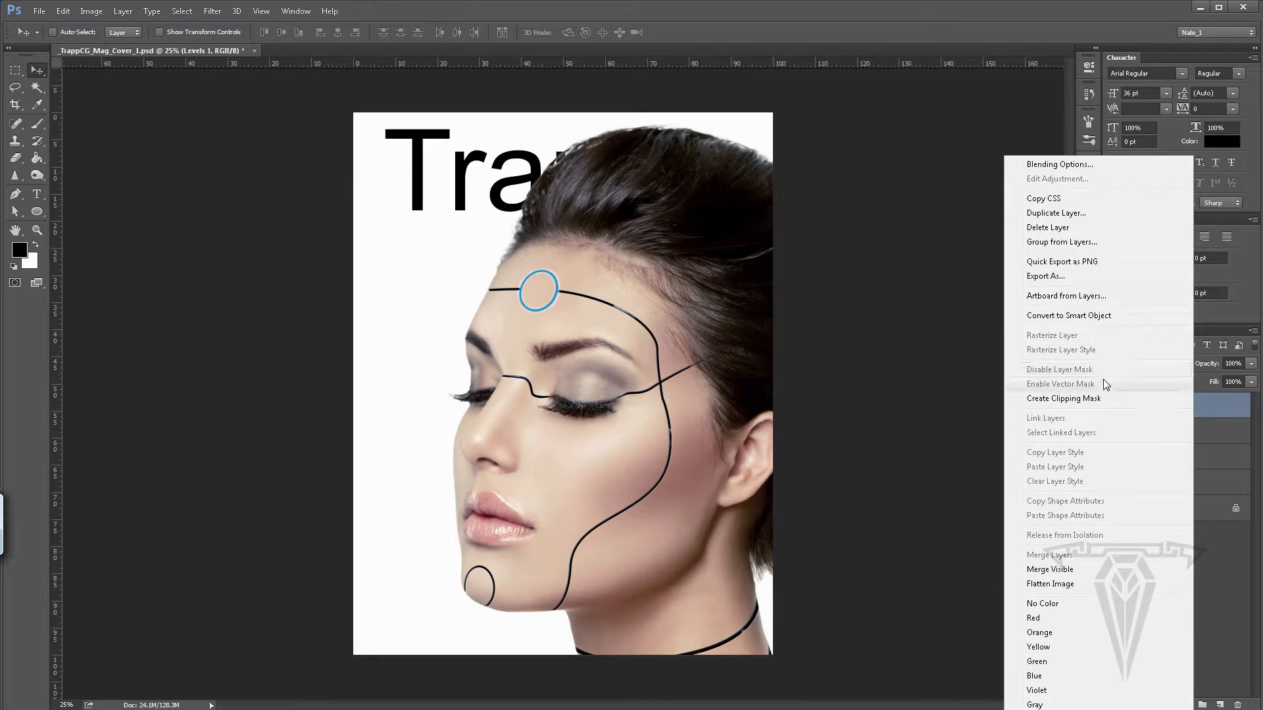
click(1121, 318)
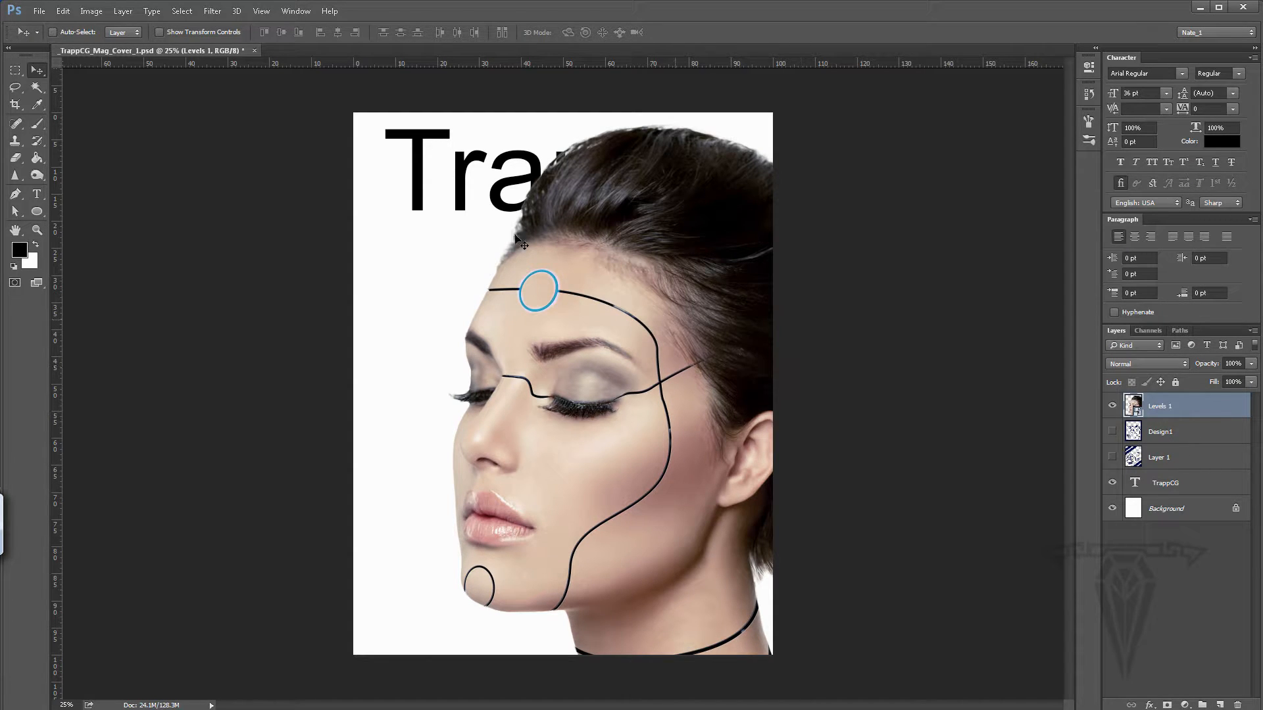
drag(636, 336, 610, 323)
drag(558, 262, 653, 349)
Step: Scale the head to about 72% and position it below the Trapp title, against the cover's right edge
key(ctrl+t)
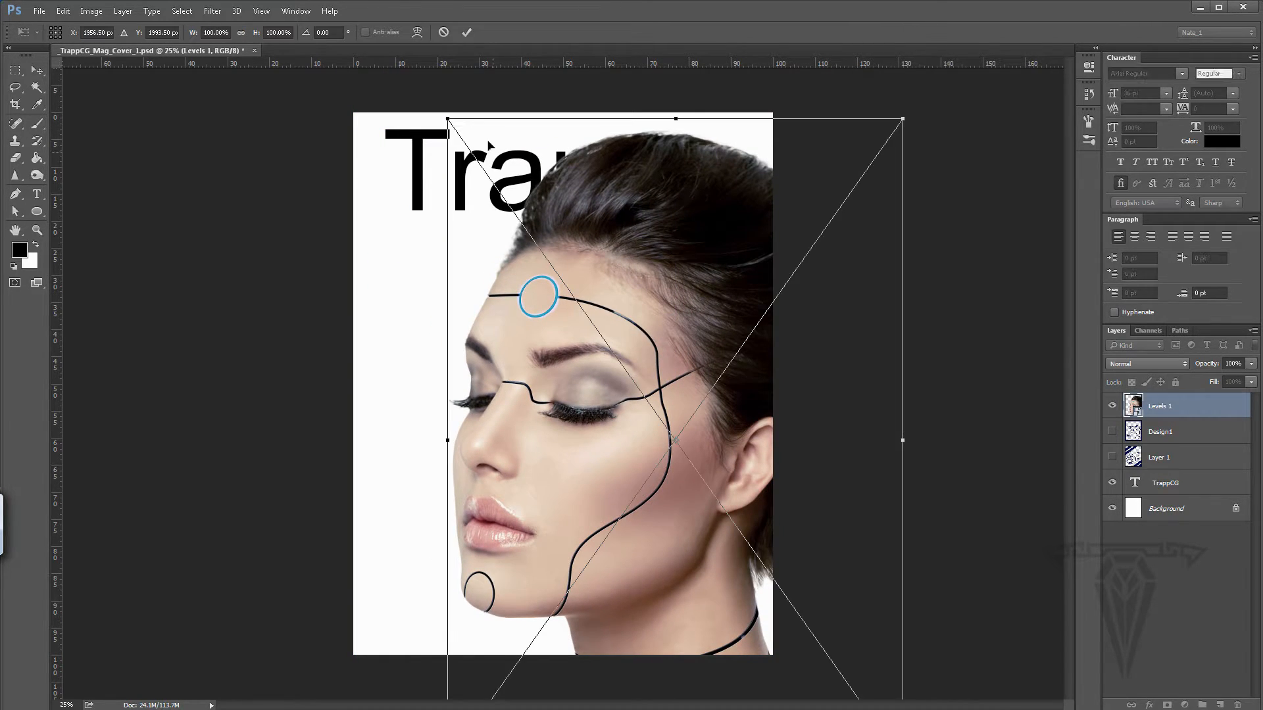
drag(449, 122, 559, 234)
drag(700, 465, 677, 436)
drag(517, 219, 549, 261)
drag(672, 449, 627, 417)
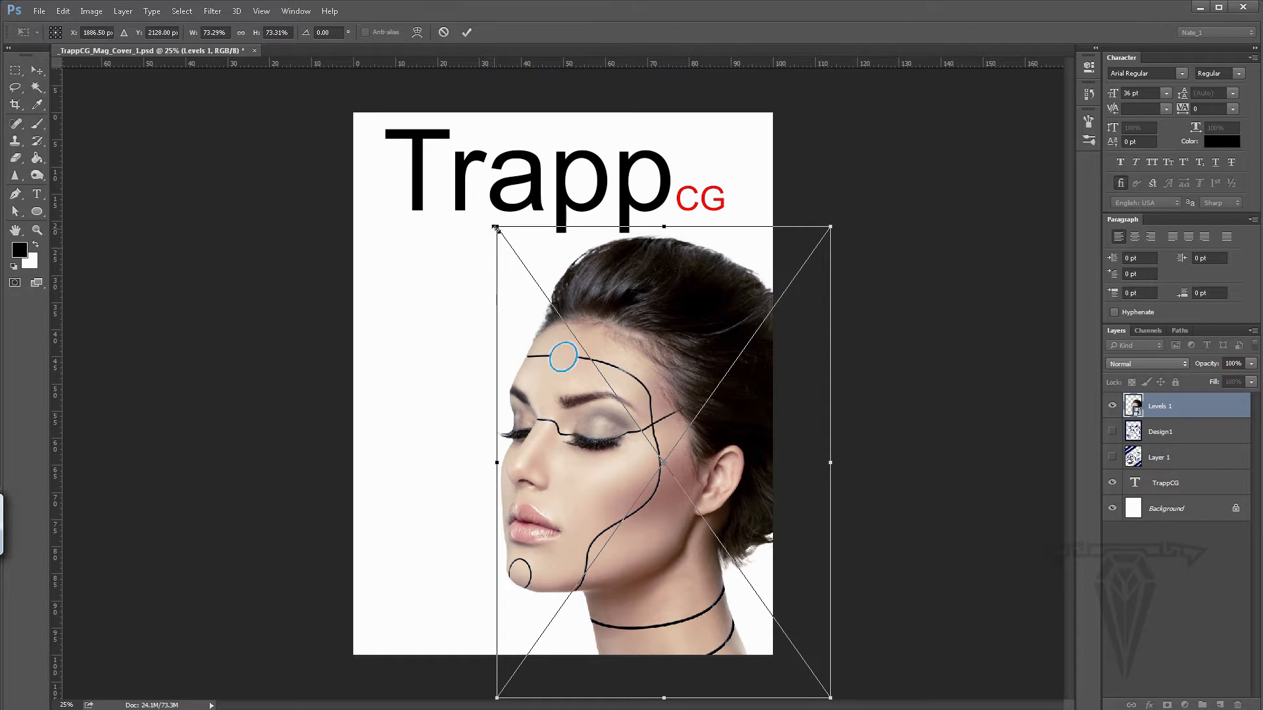
drag(493, 226, 501, 235)
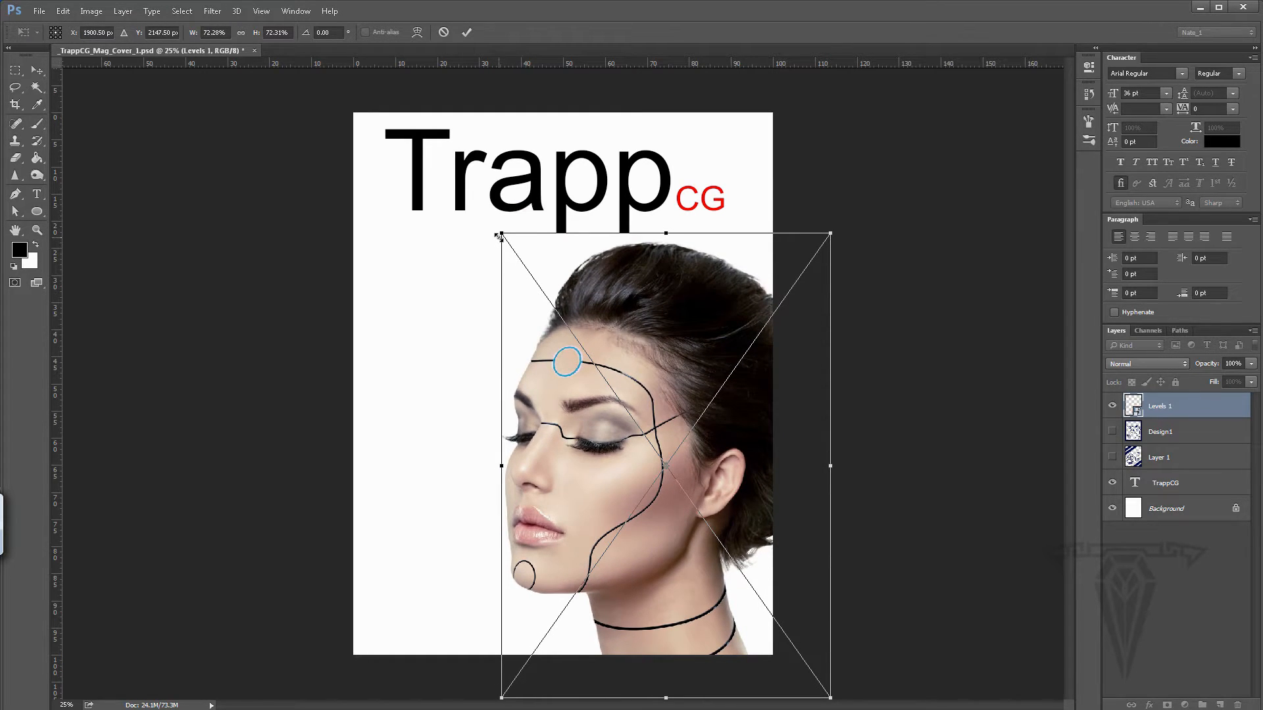
key(Return)
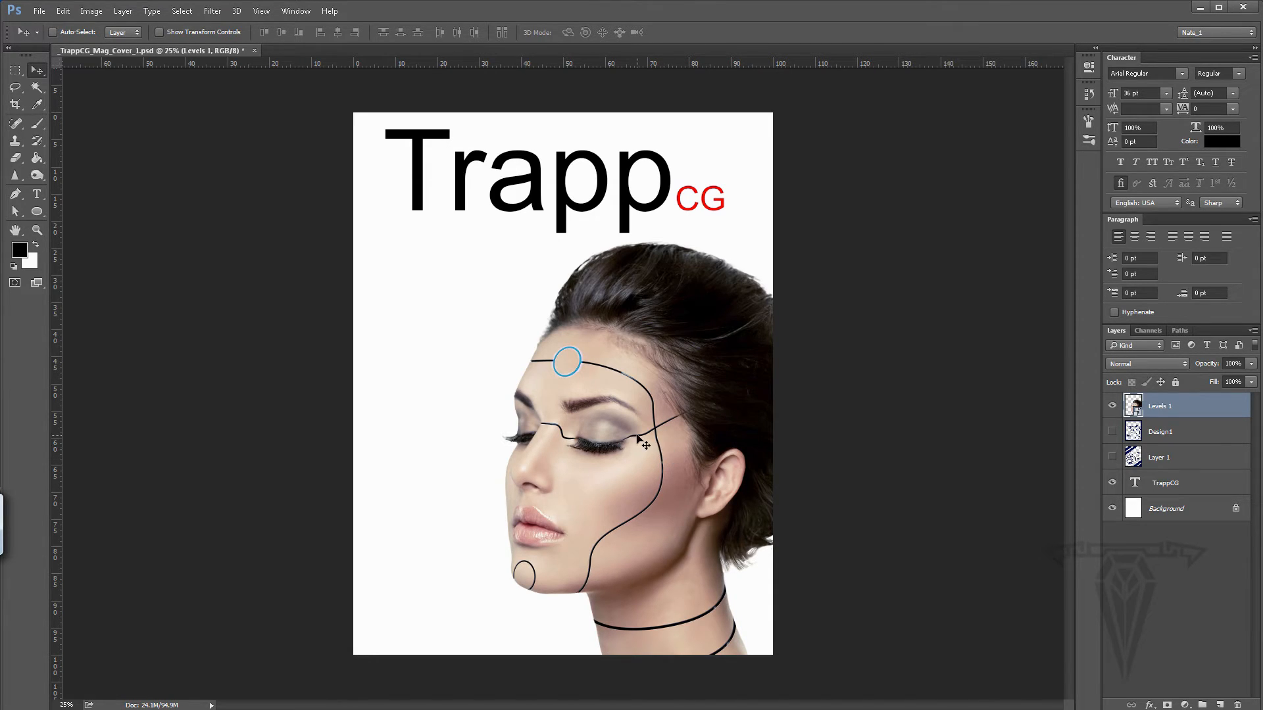
mouse_move(651, 435)
mouse_down()
mouse_move(626, 440)
mouse_move(637, 428)
mouse_up()
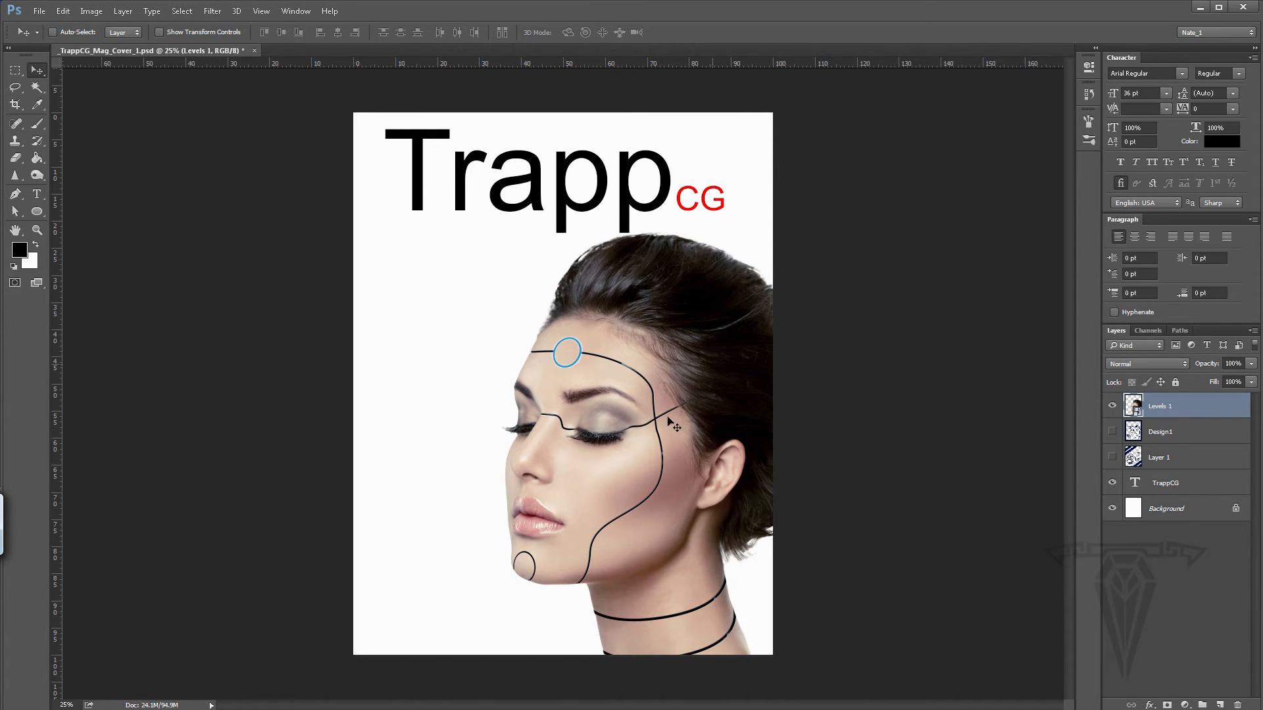